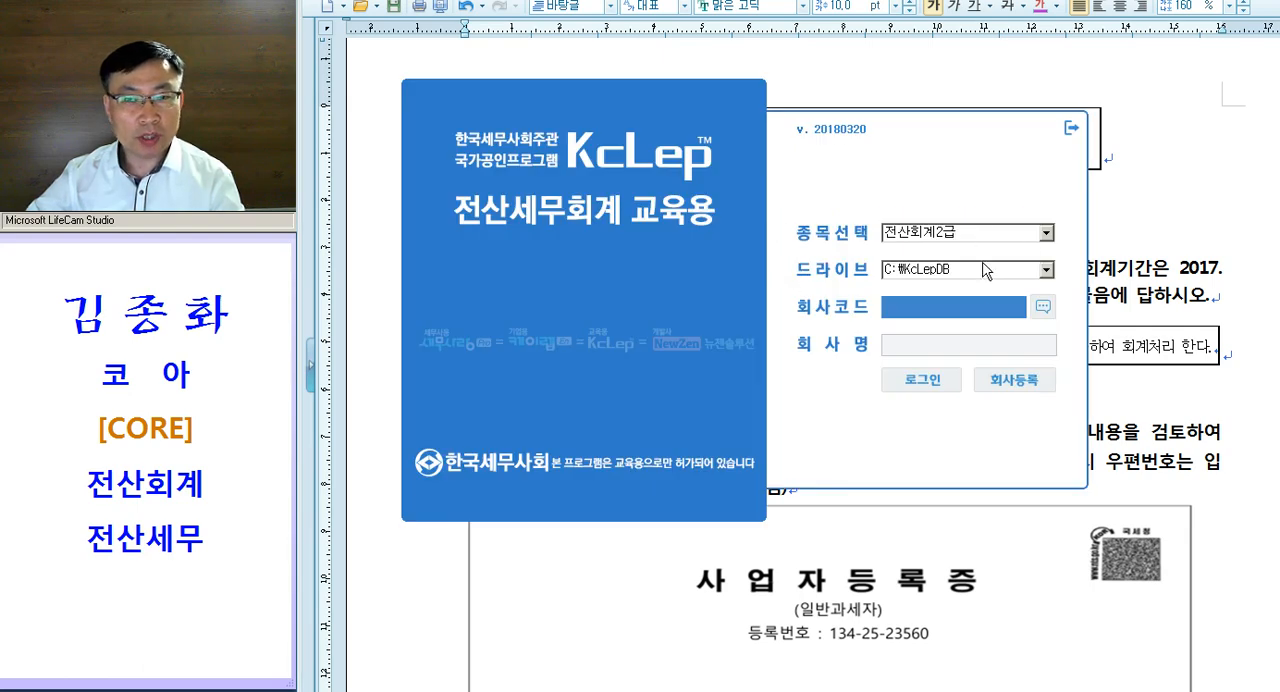
- Log in to the 전산회계2급 training program with company code 0734
left_click_drag(868, 128, 884, 160)
type("0")
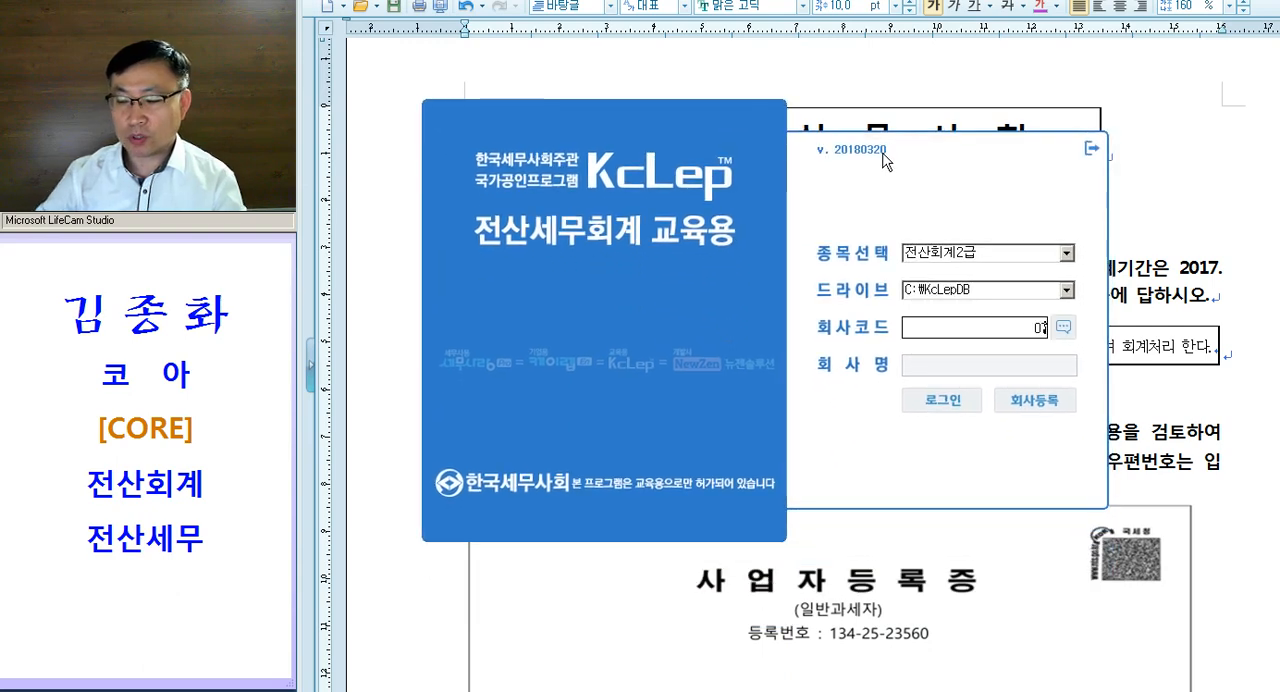
type("734")
key("Return")
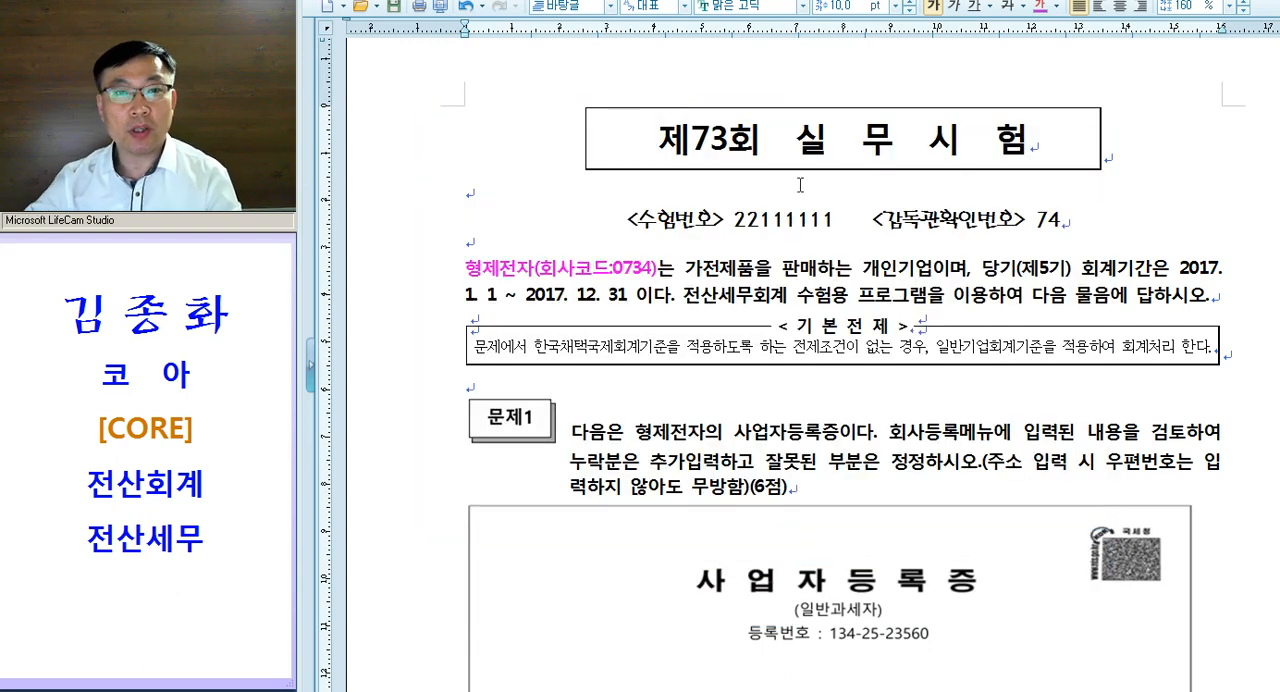
left_click_drag(696, 24, 814, 28)
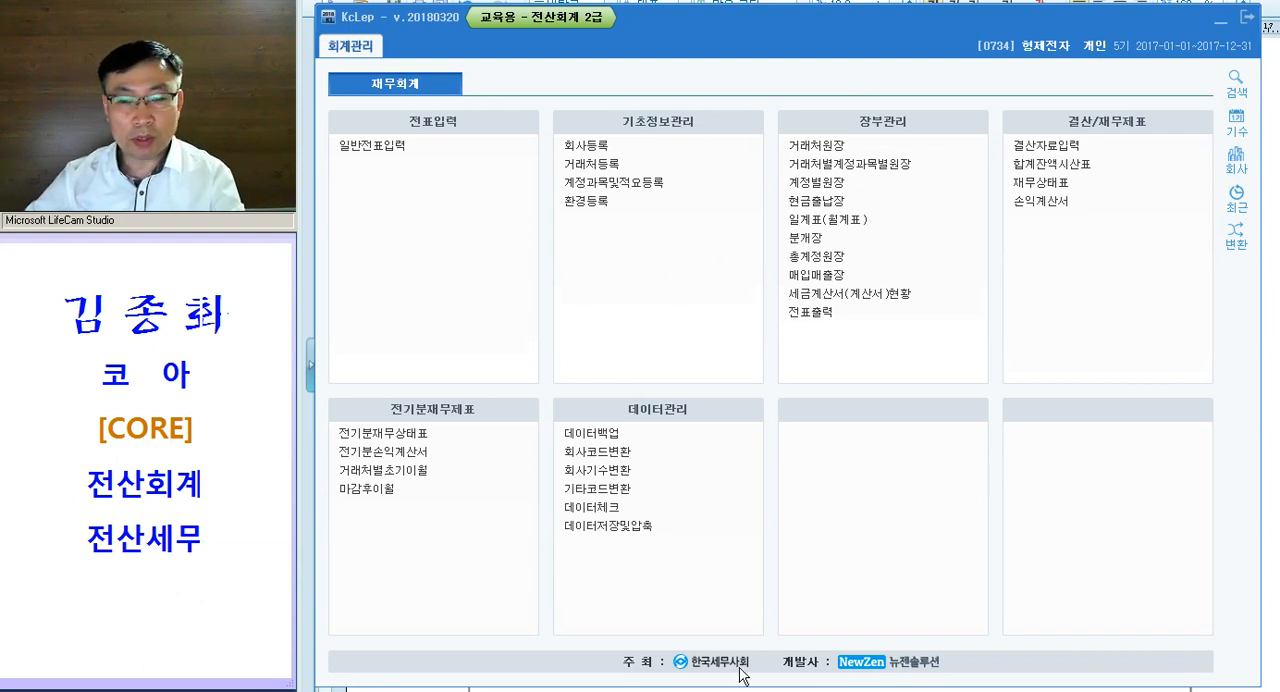
- Switch to the exam document and color the word 가전제품 in the company description magenta
key("alt+Tab")
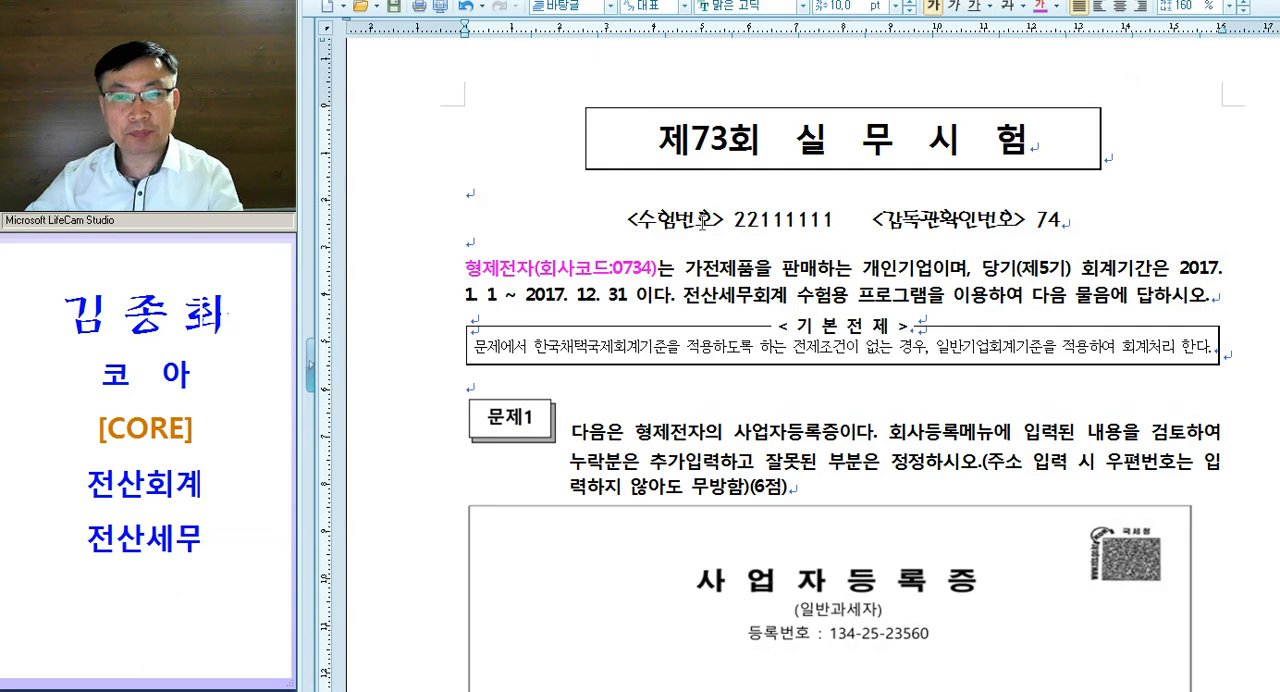
scroll(655, 262, "down", 2)
left_click_drag(685, 118, 755, 121)
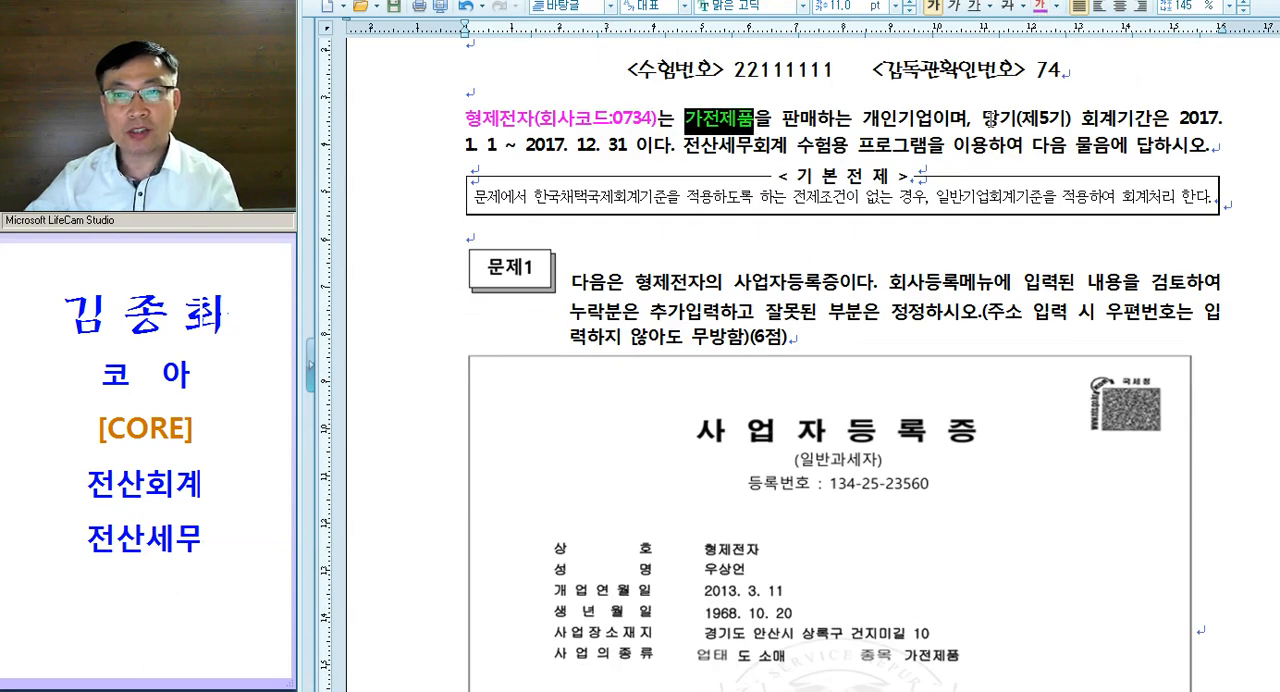
left_click(940, 146)
scroll(980, 212, "down", 3)
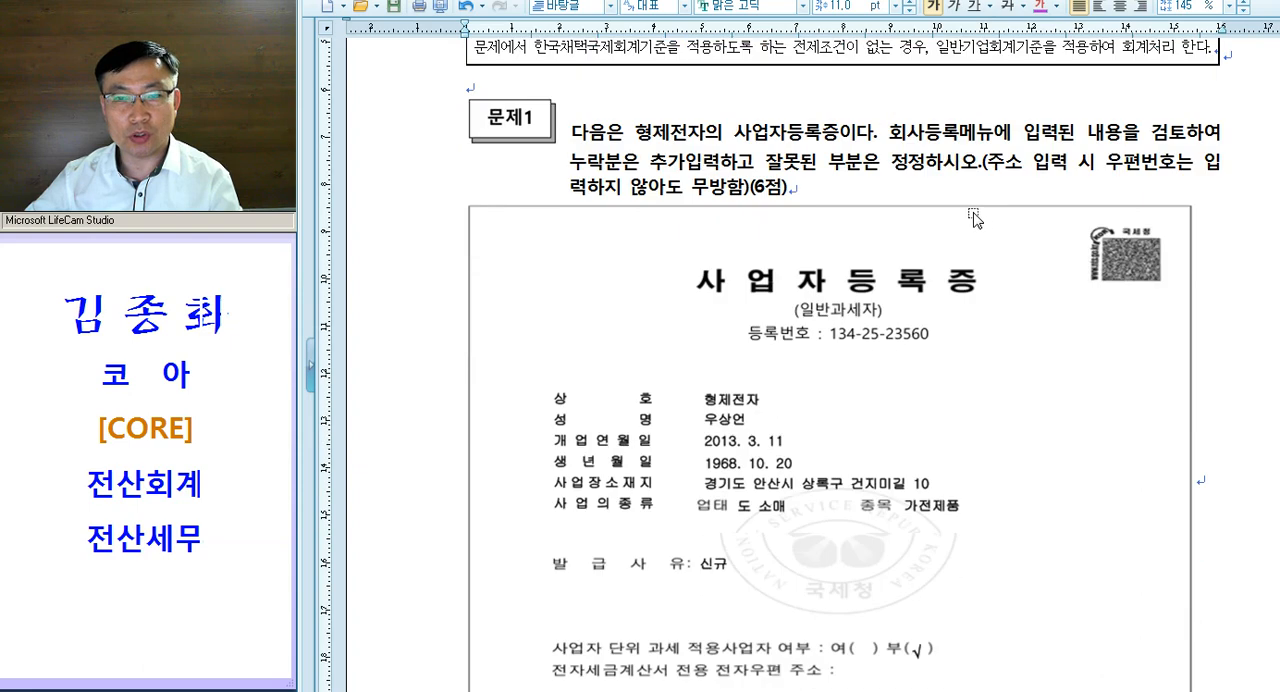
- Color the phrase 누락분은 추가입력하고 잘못된 부분은 정정 in 문제1 magenta and review the business registration certificate
left_click_drag(733, 131, 822, 132)
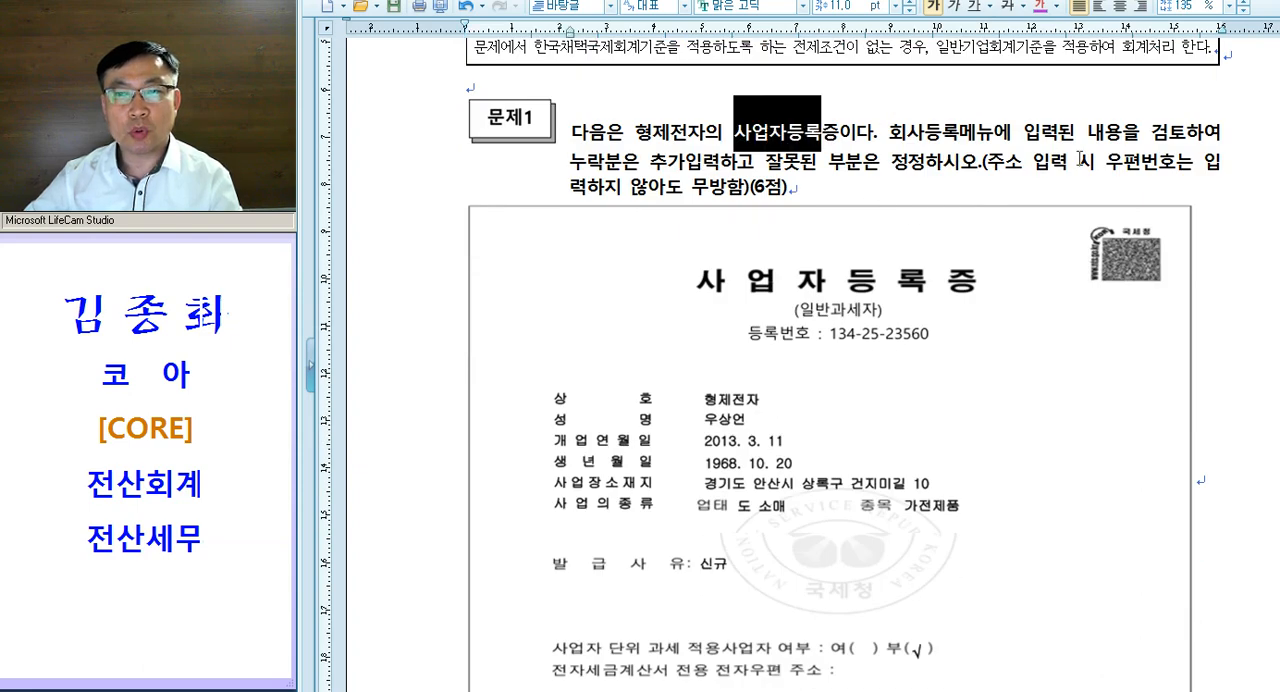
left_click_drag(572, 163, 917, 170)
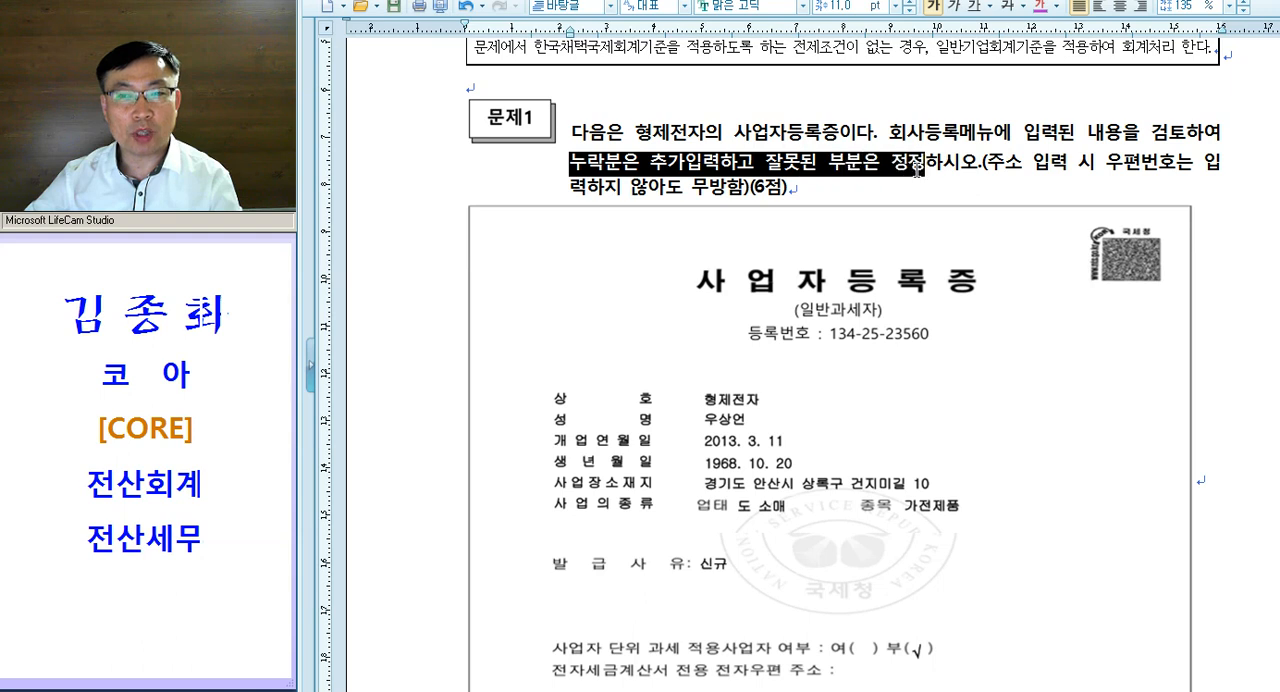
left_click(1041, 12)
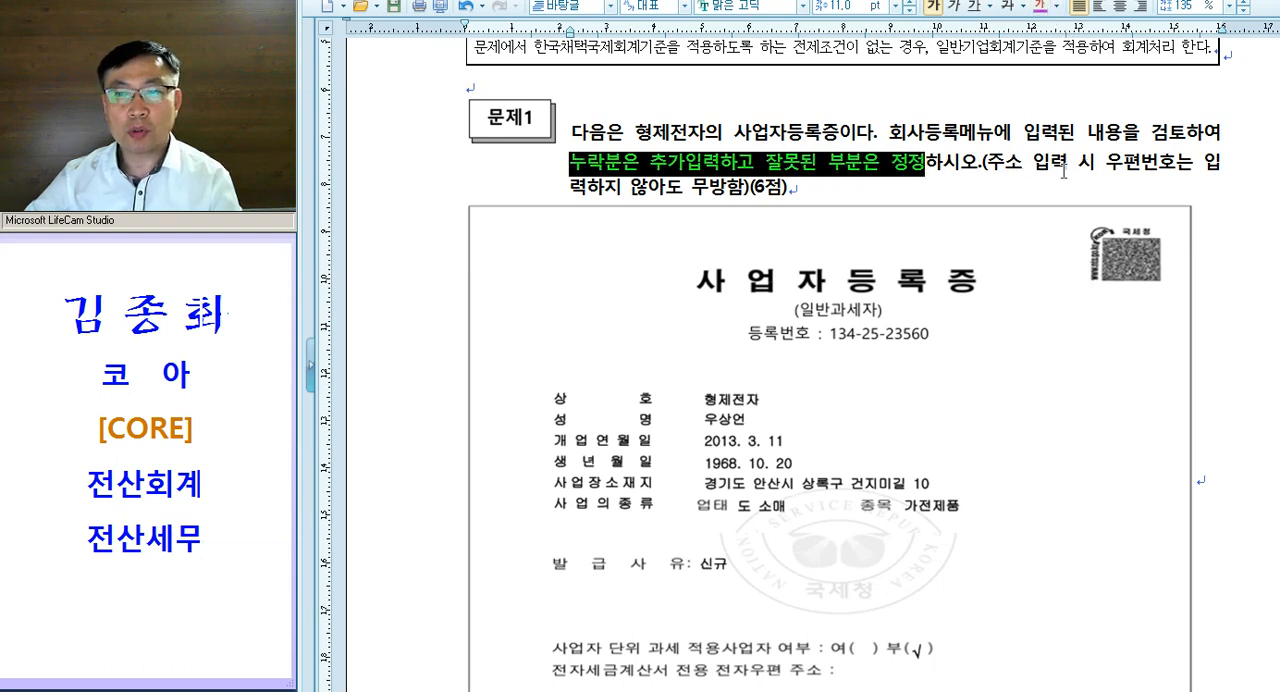
left_click_drag(985, 166, 1213, 183)
scroll(689, 224, "down", 3)
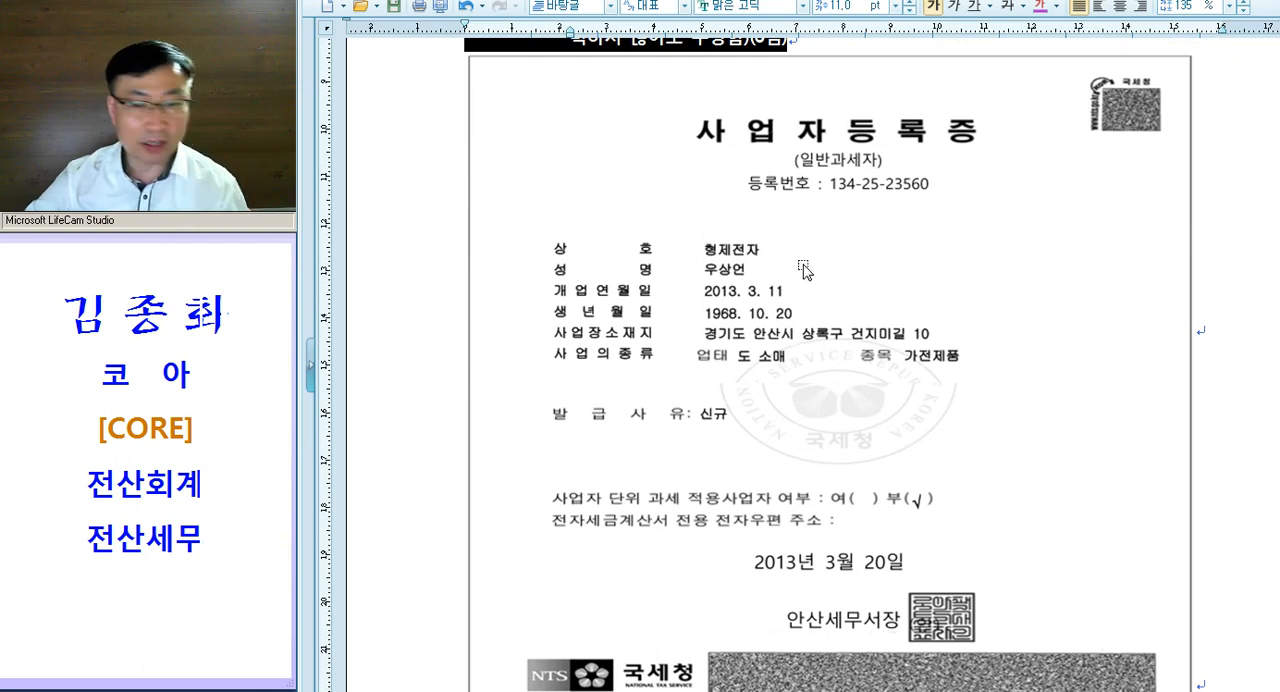
- Switch to KcLep, open 회사등록 and compare the company's fields with the certificate, from 사업자등록번호 through 업태
left_click(700, 690)
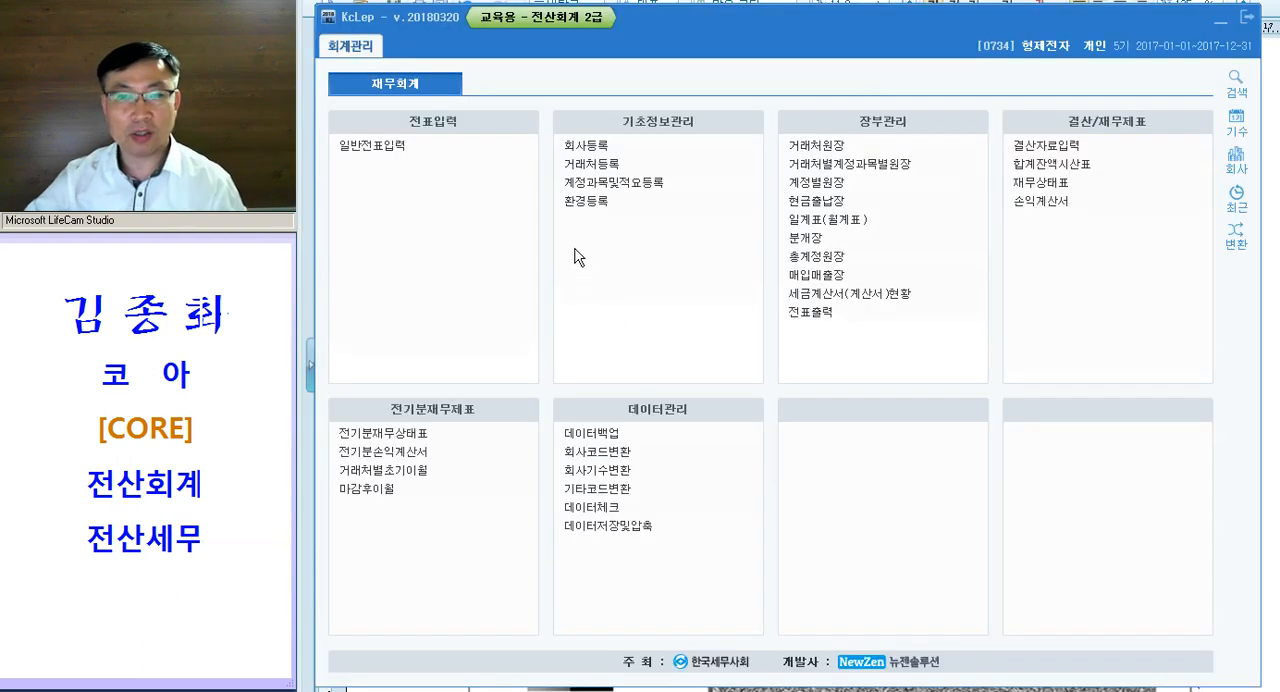
left_click(604, 147)
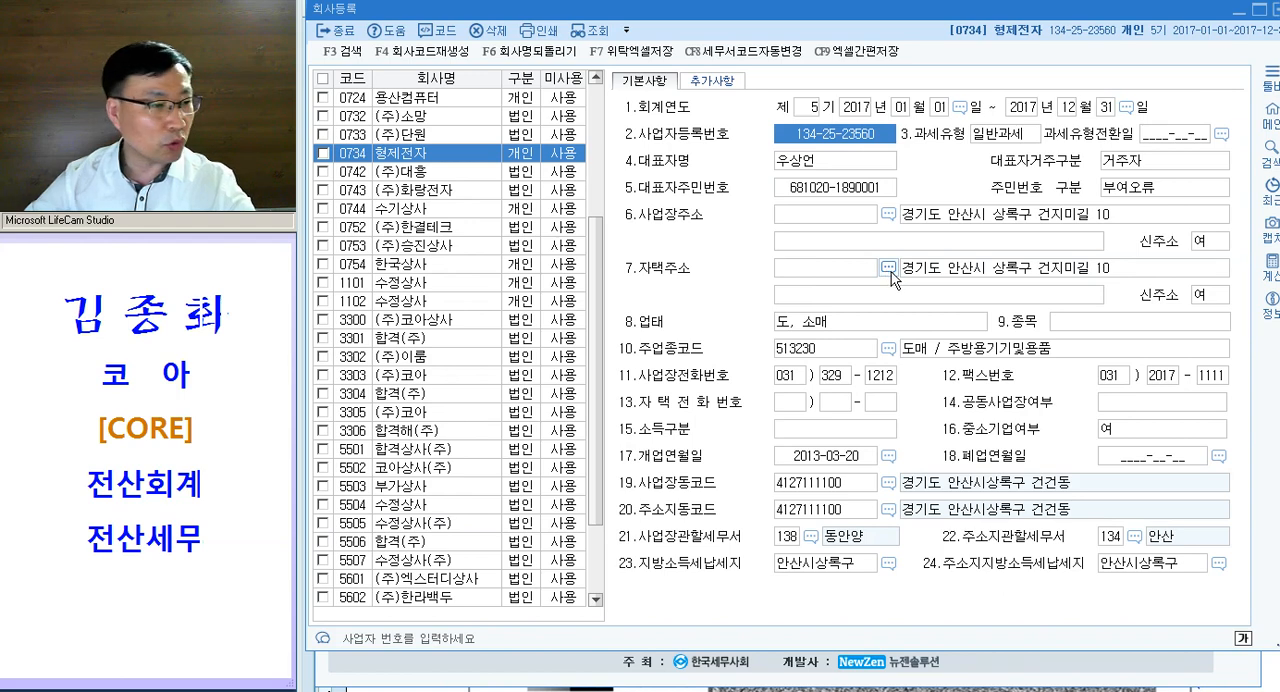
key("Return")
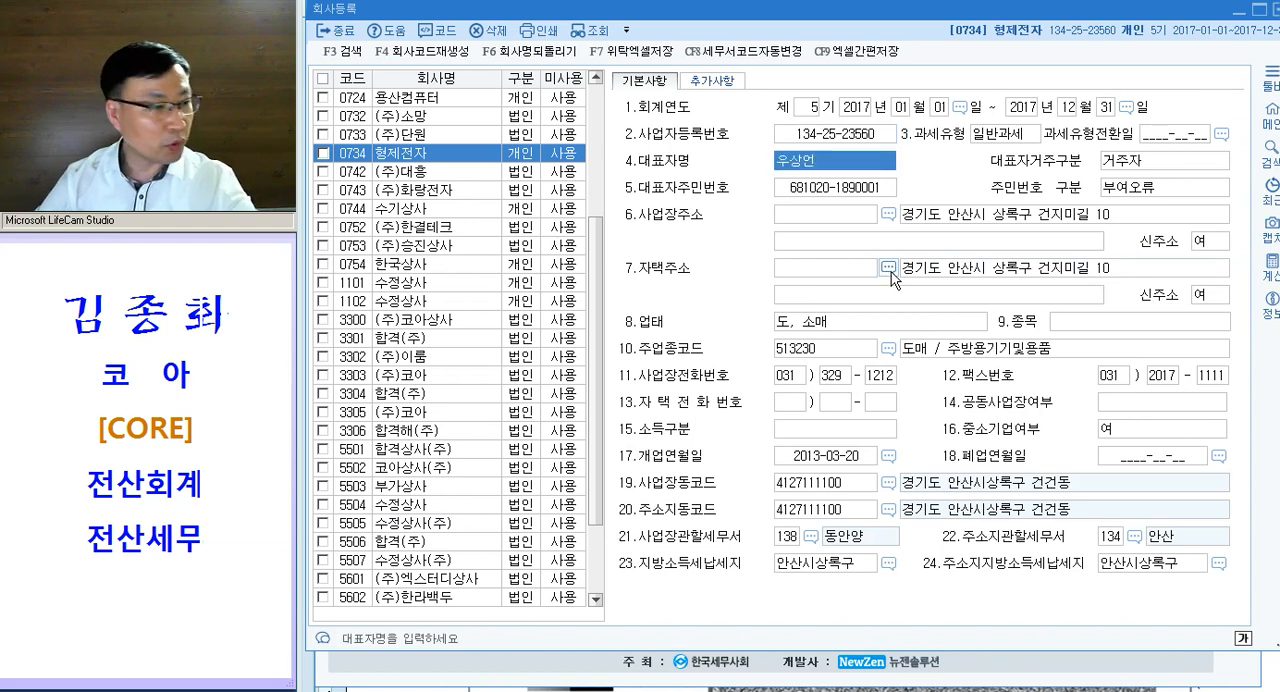
key("Return")
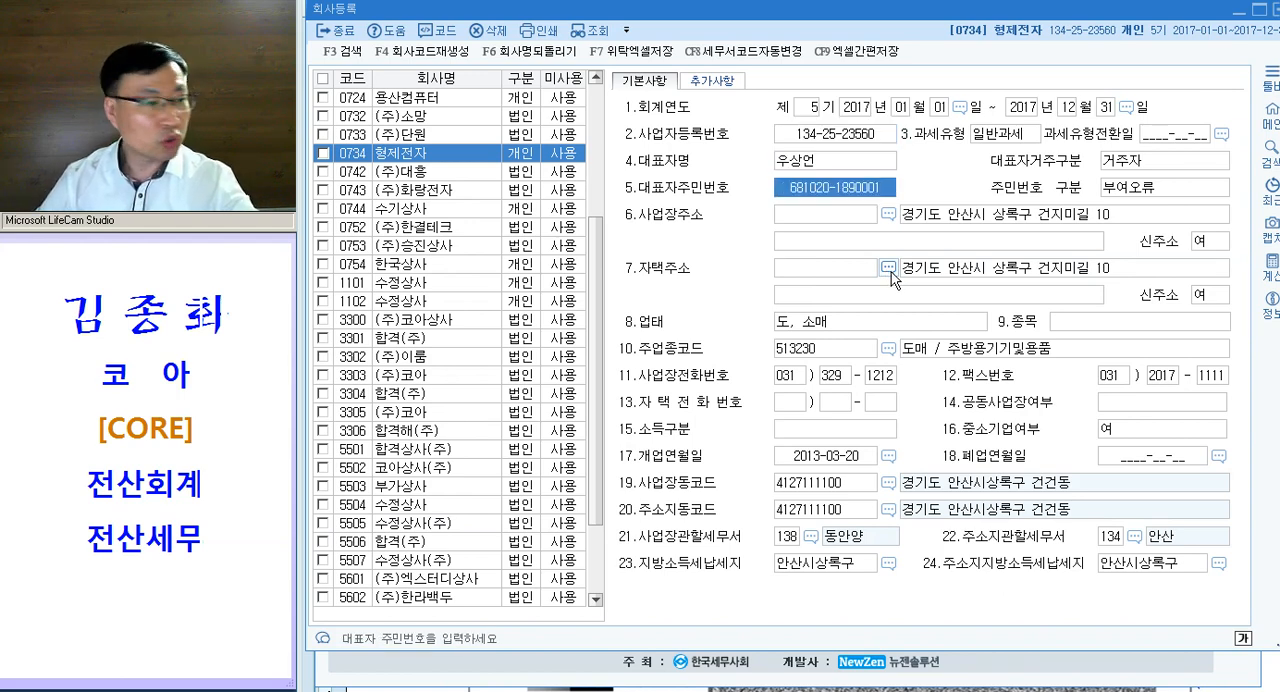
key("Return")
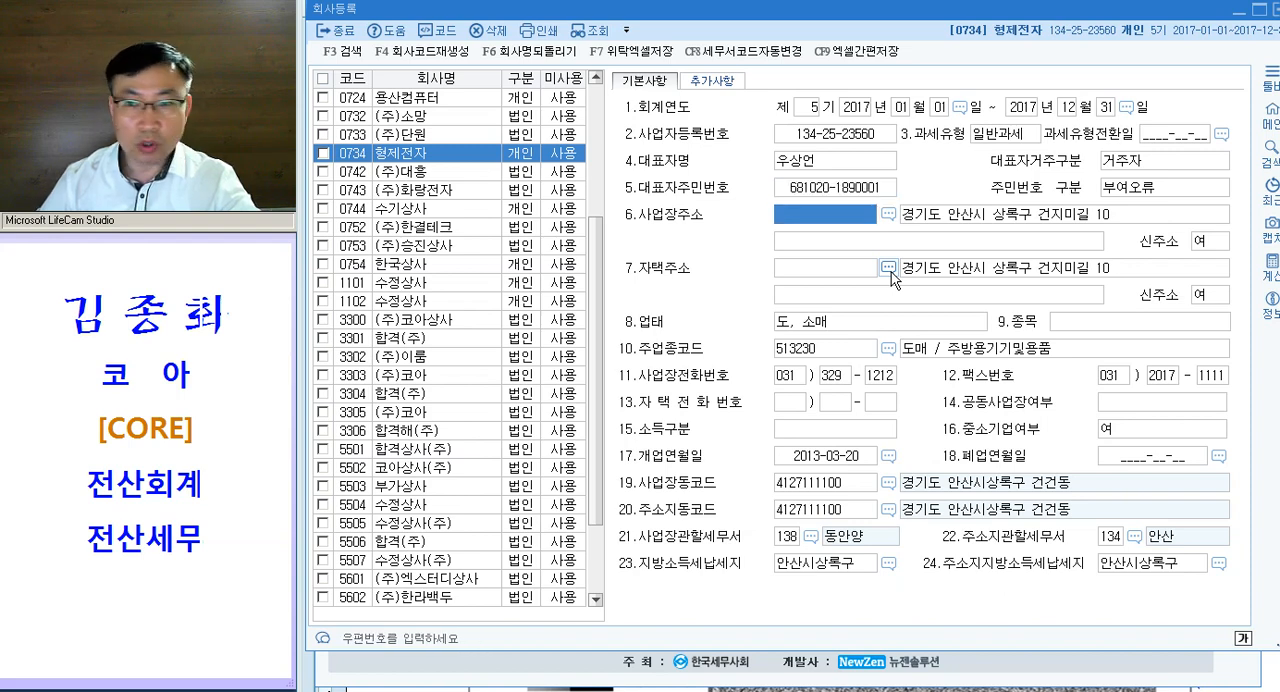
key("Return")
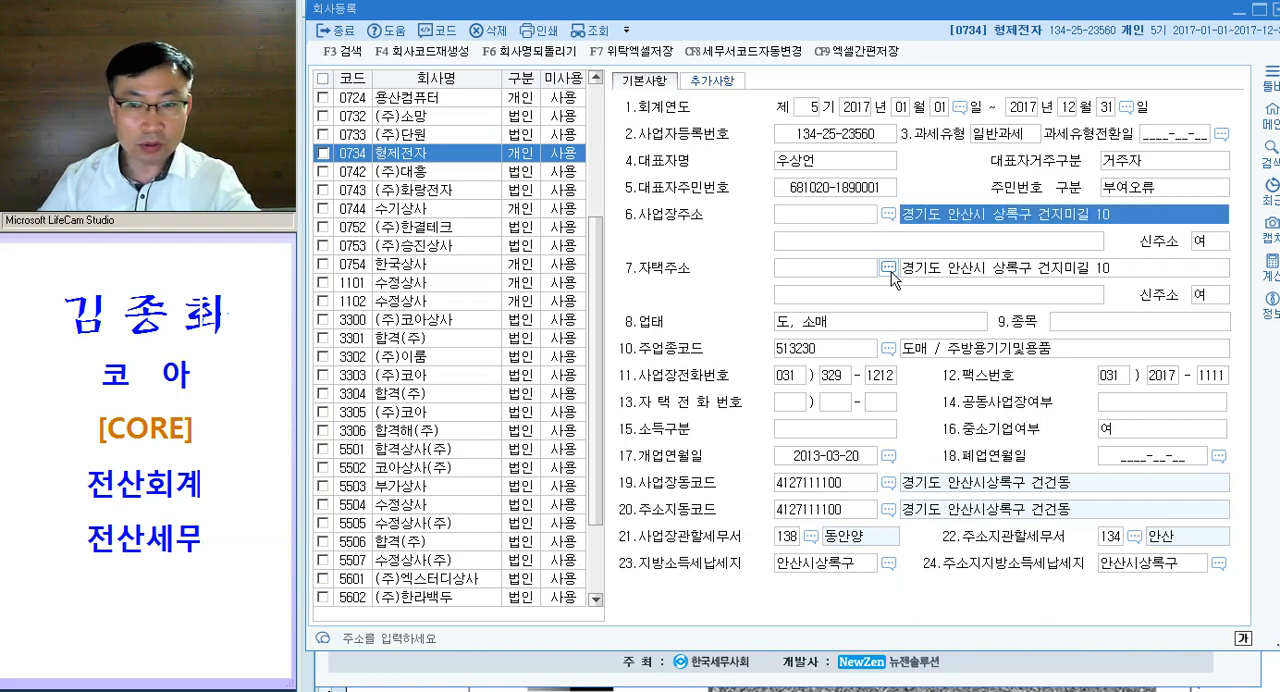
key("Return")
key("Return")
key("Return")
key("Return")
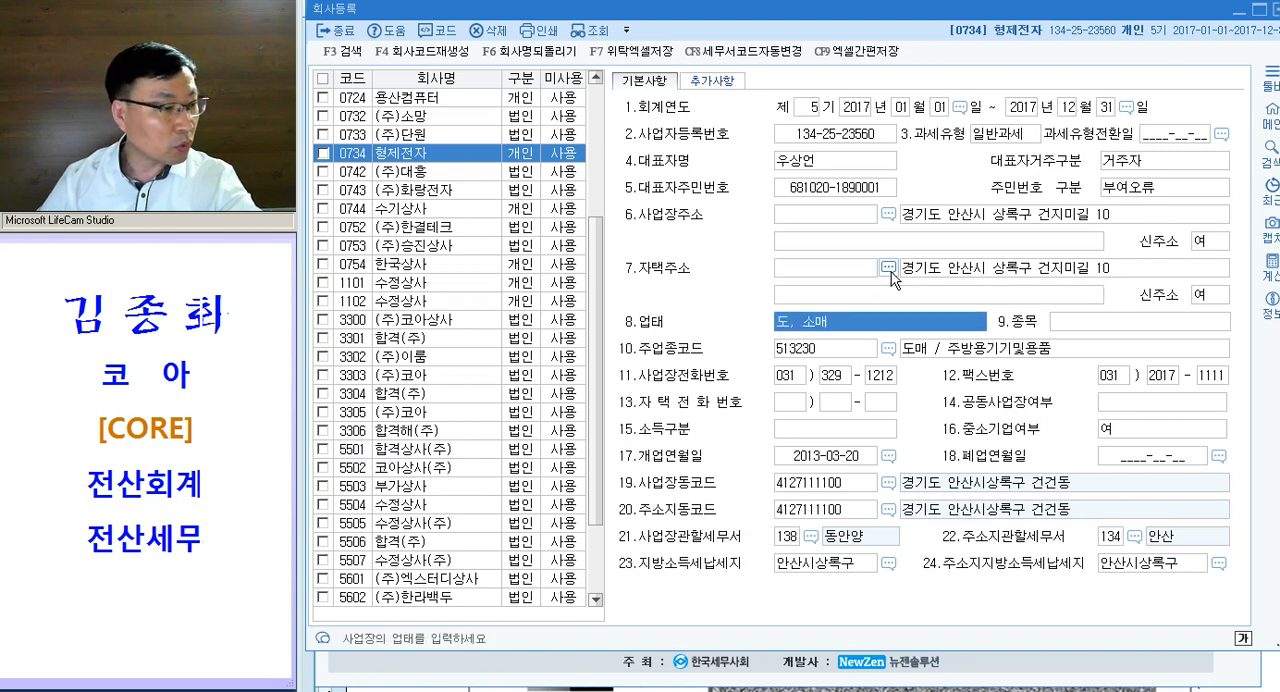
key("Return")
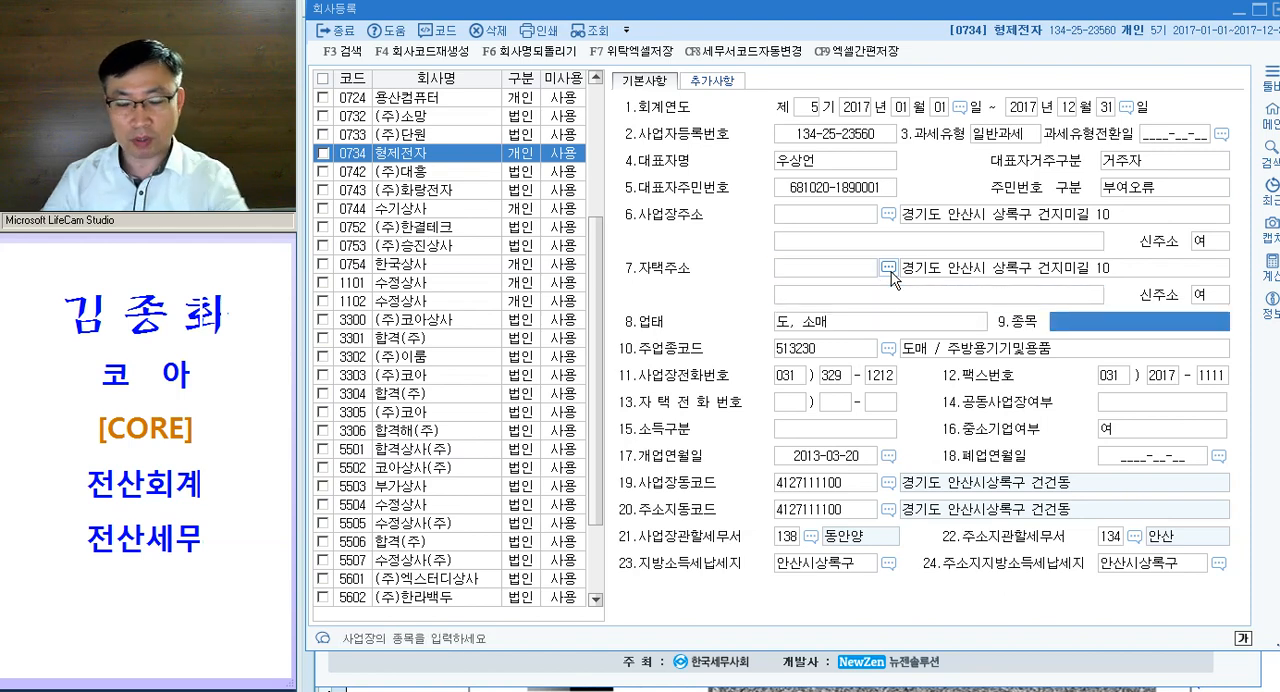
- Enter 가전제품 as the company's missing 종목 in 회사등록
type("가전제품")
key("Return")
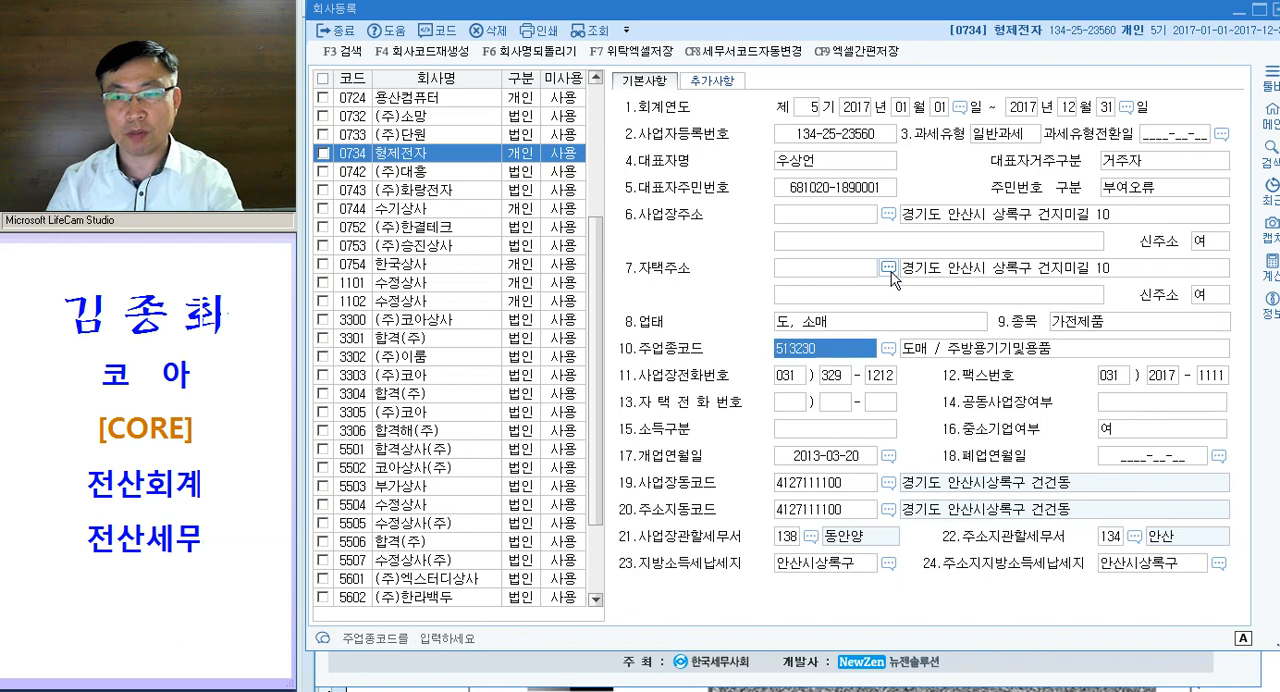
left_click(1077, 320)
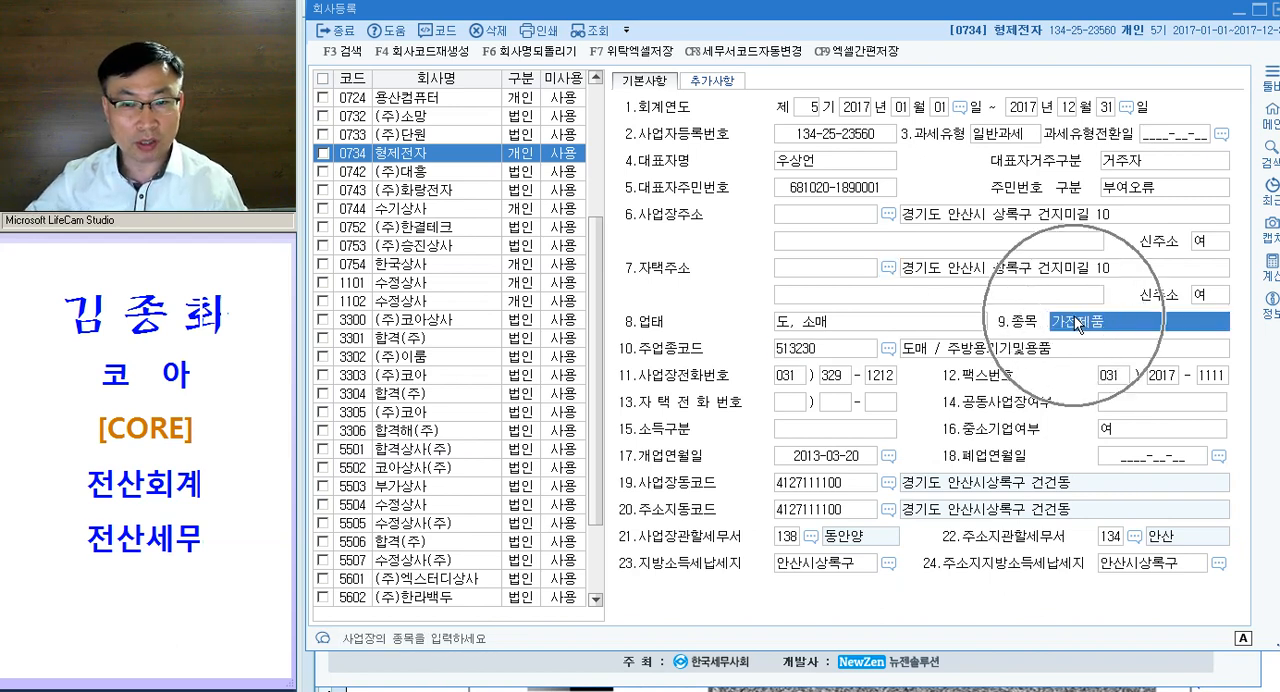
- Set the company's 개업연월일 to 2013-03-11
left_click(800, 457)
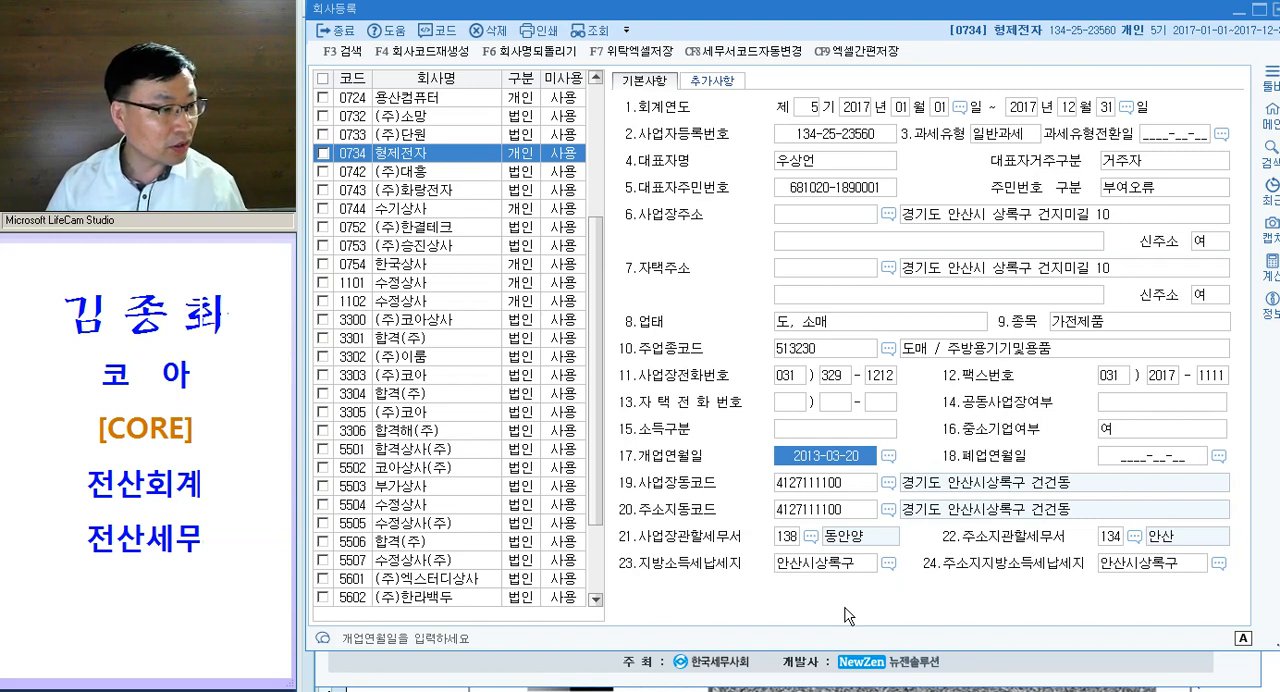
type("201")
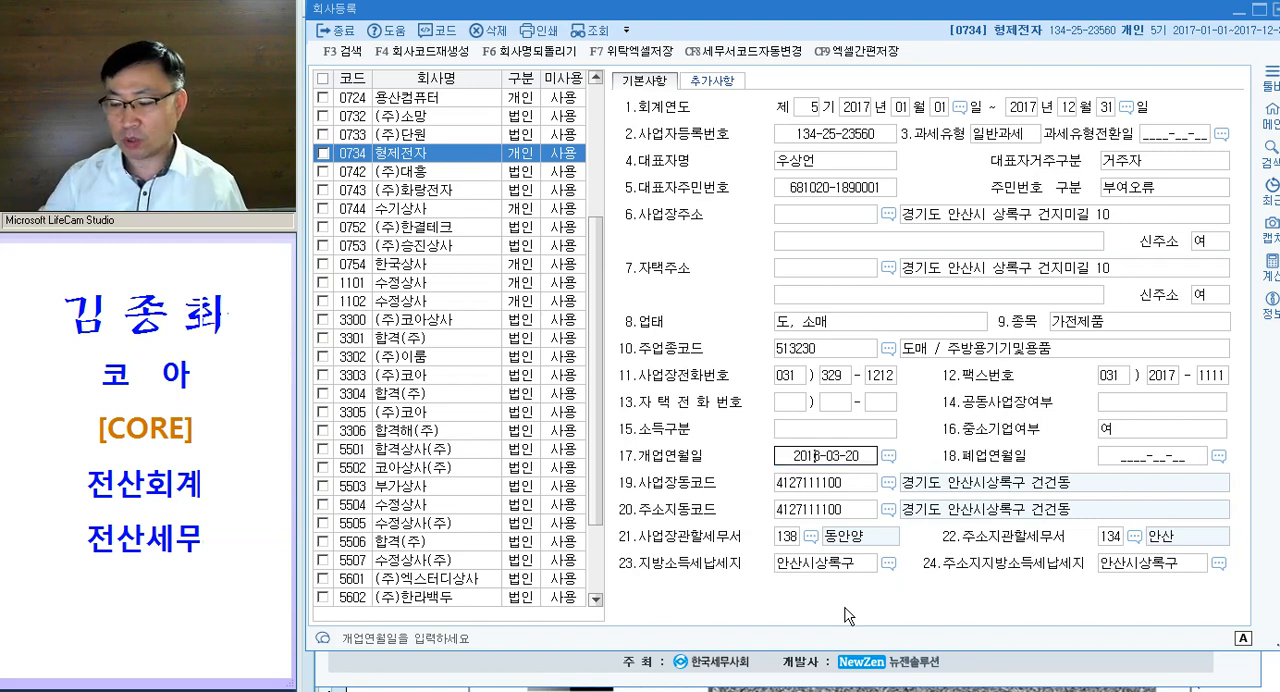
type("3-03-11")
key("Return")
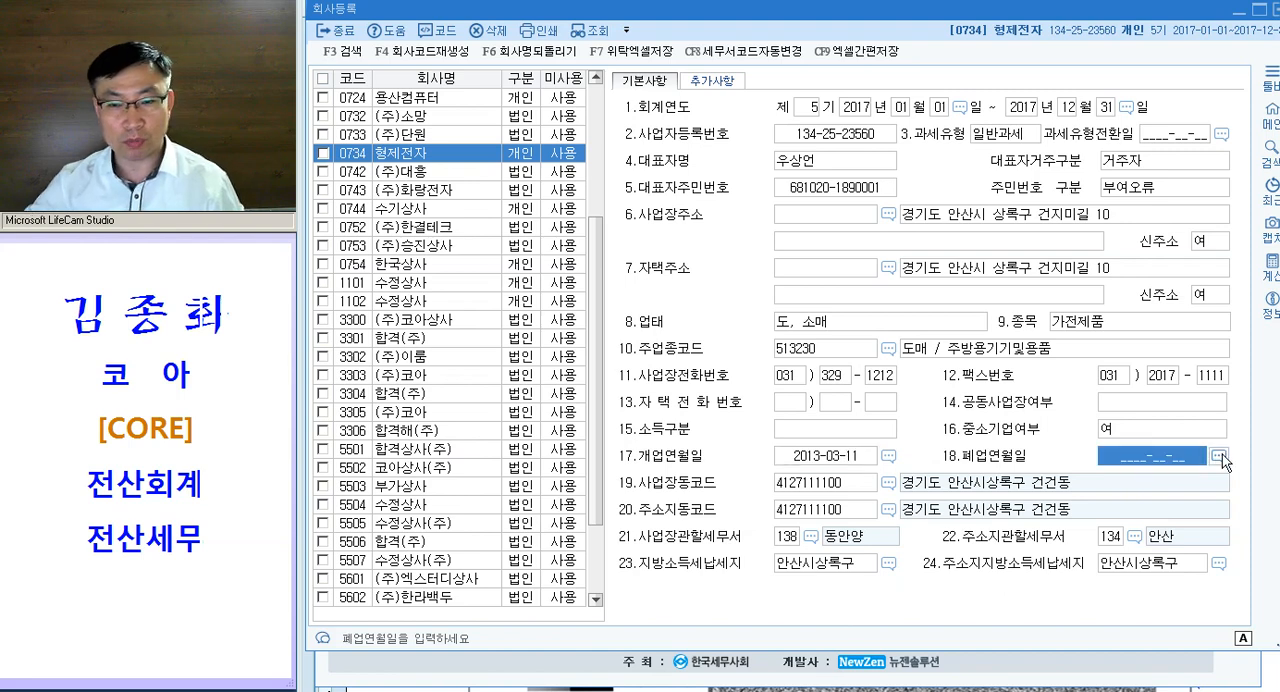
left_click(832, 459)
- Look up 안산 in the tax office list and set 사업장관할세무서 to 134 안산
left_click(792, 537)
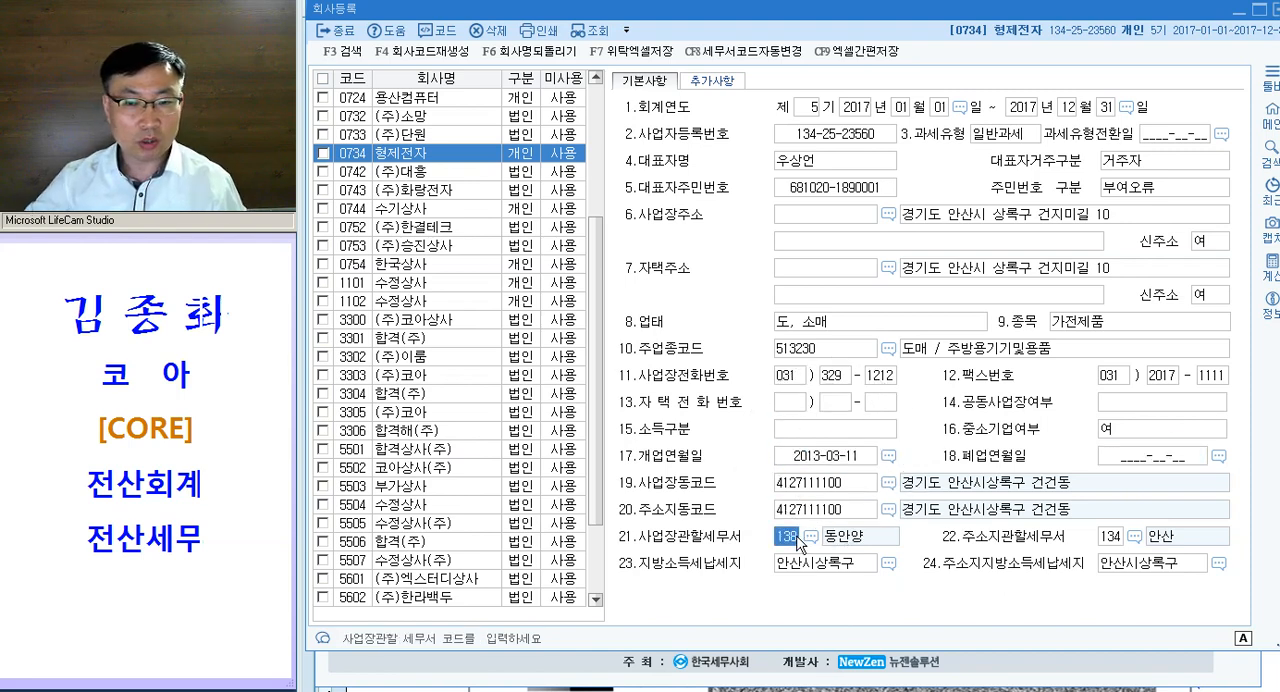
key("ctrl")
key("ctrl")
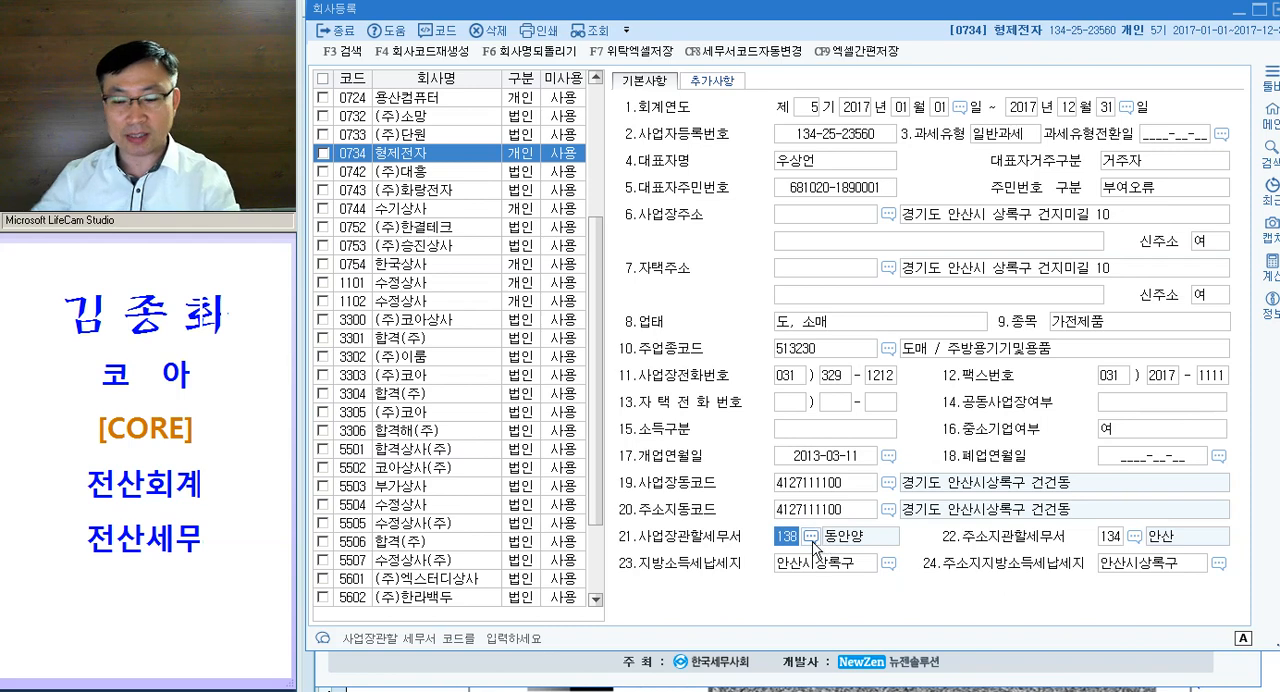
left_click(812, 541)
key("Return")
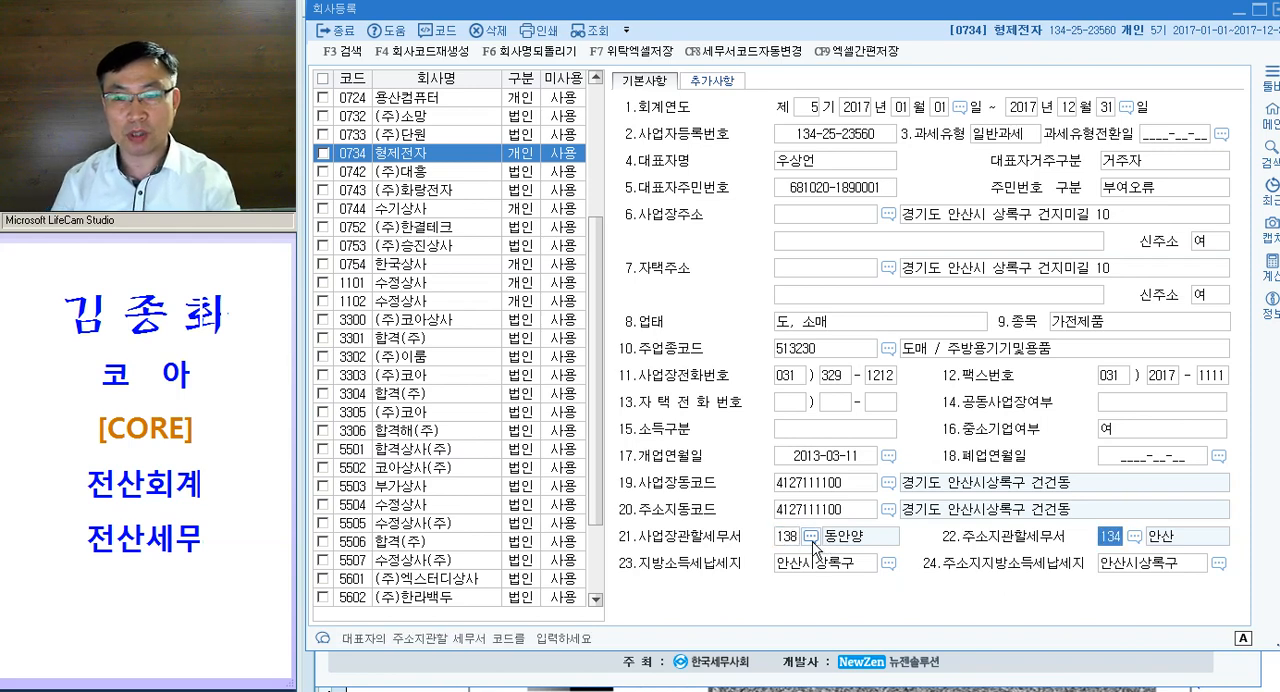
key("shift+Tab")
left_click(811, 537)
type("안산")
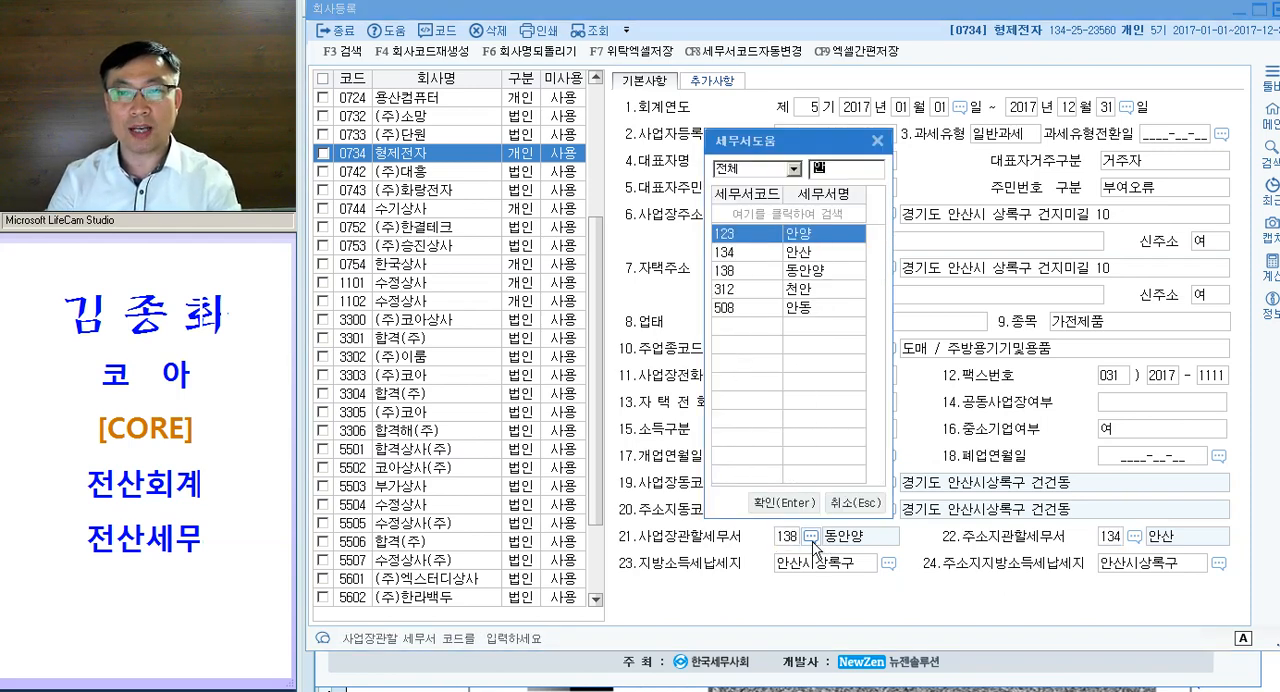
key("Return")
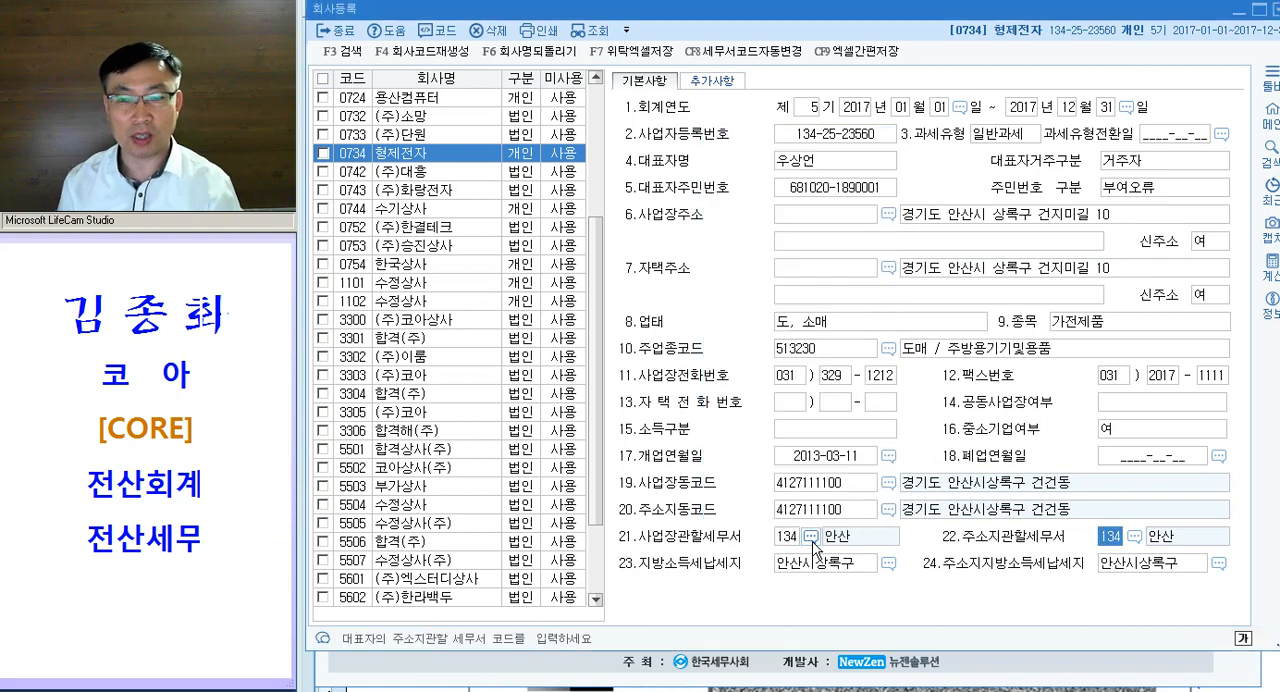
- Recheck the corrected 종목, 개업연월일 and 사업장관할세무서 fields
left_click(1108, 322)
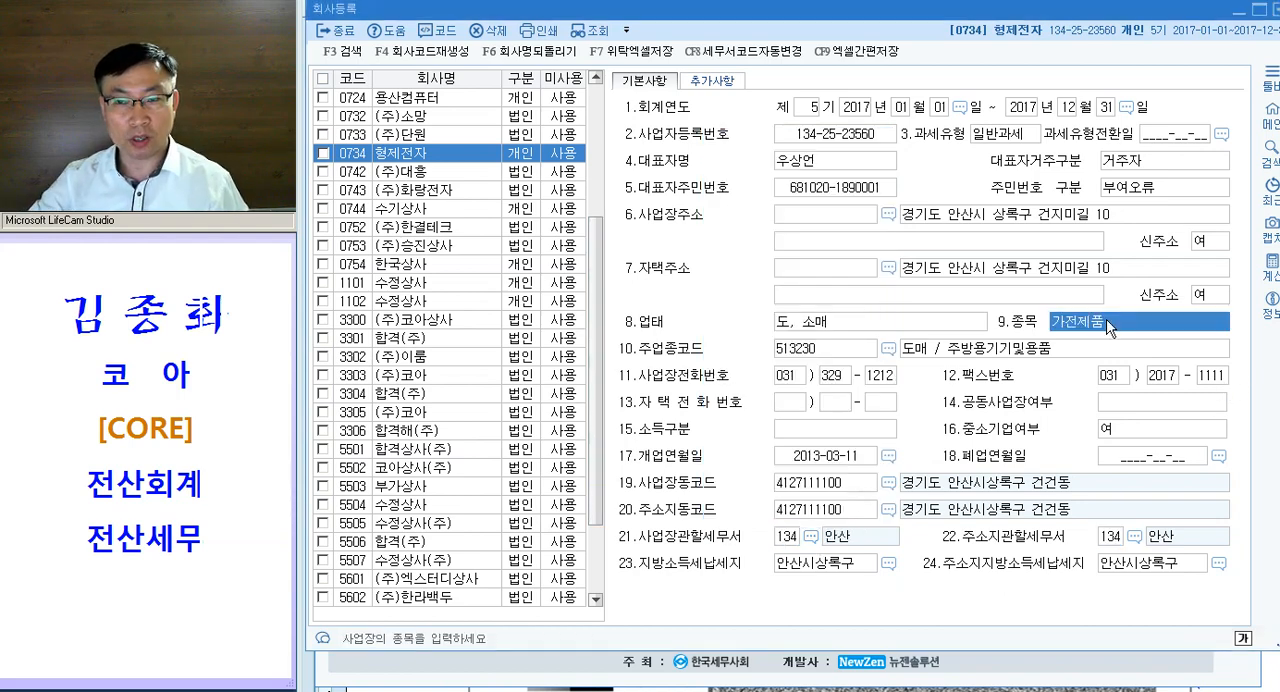
left_click(887, 456)
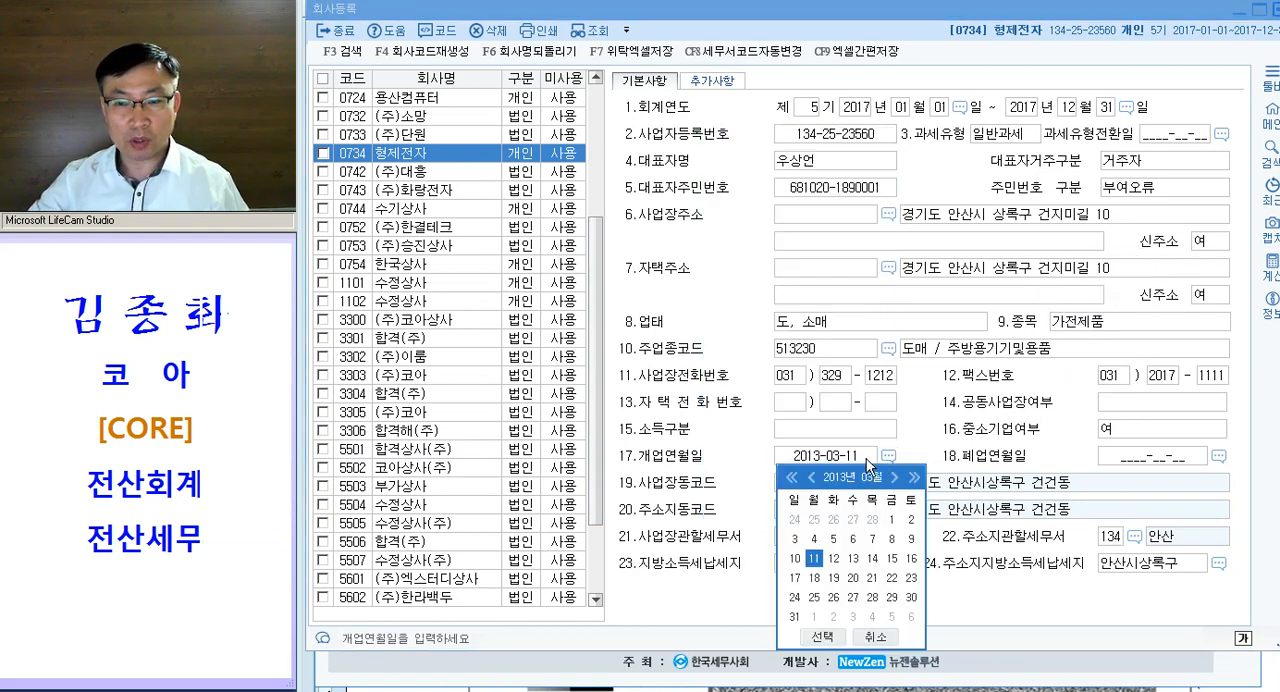
left_click(855, 457)
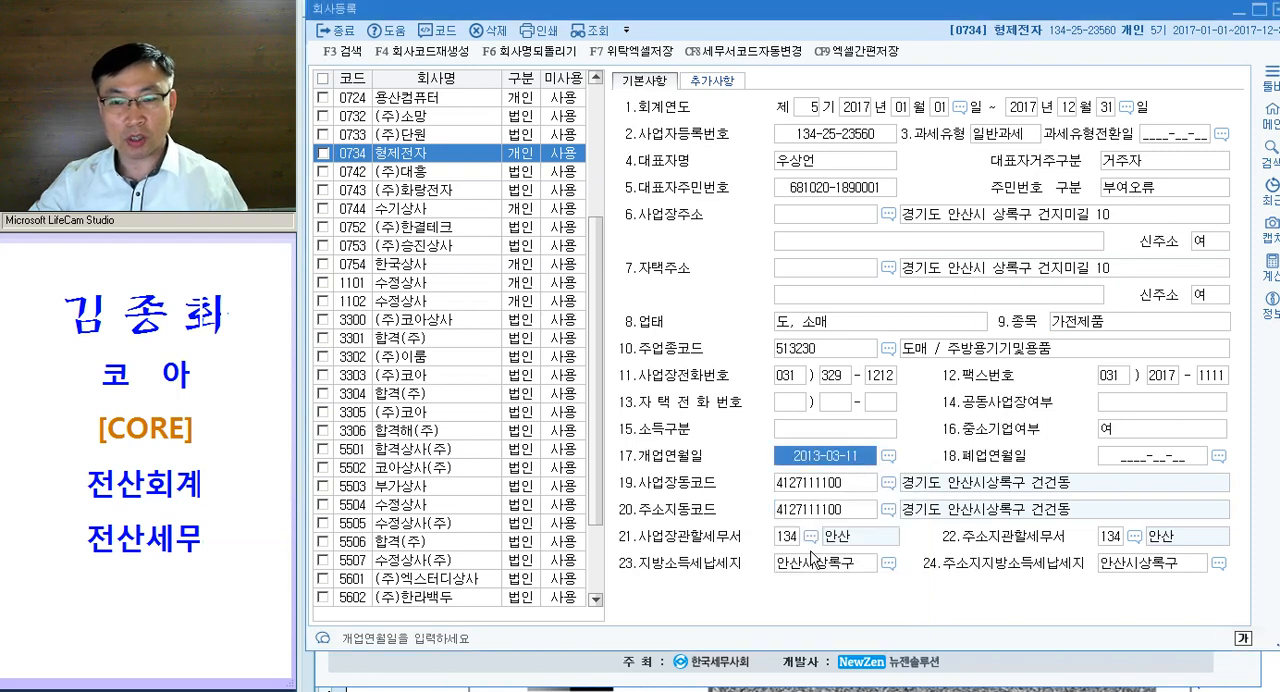
left_click(783, 544)
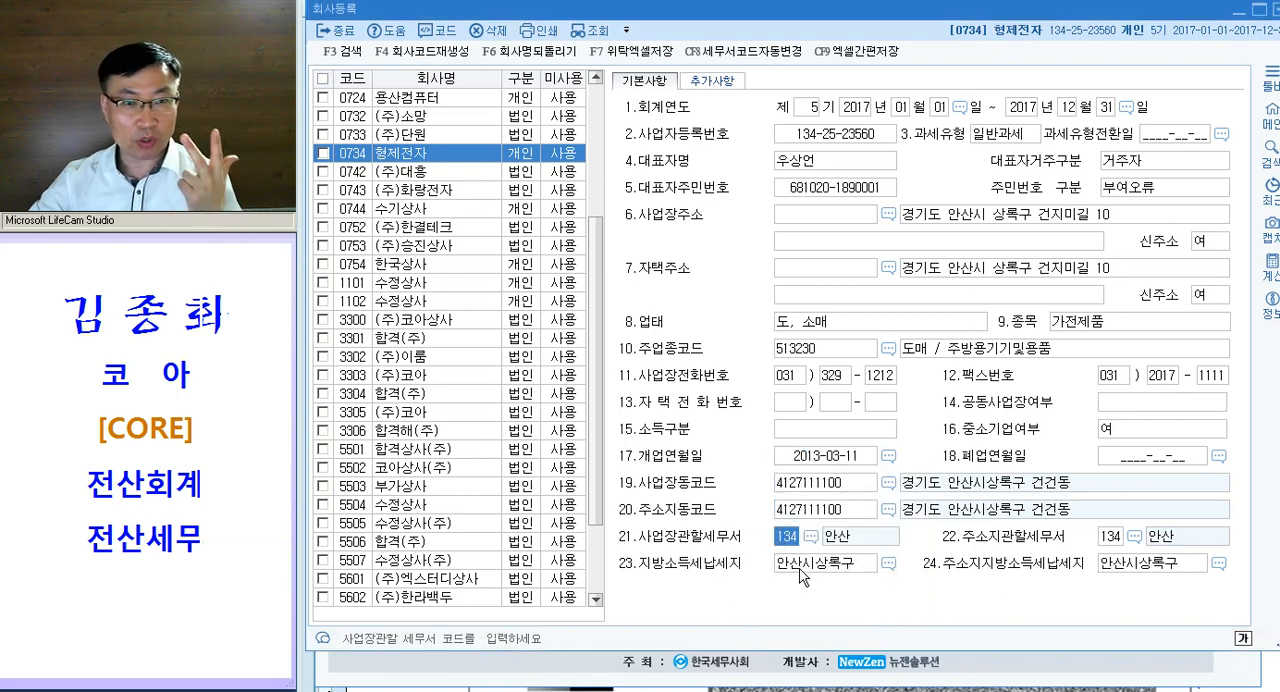
- Close 회사등록 and open the prior-period income statement, 전기분손익계산서
key("Escape")
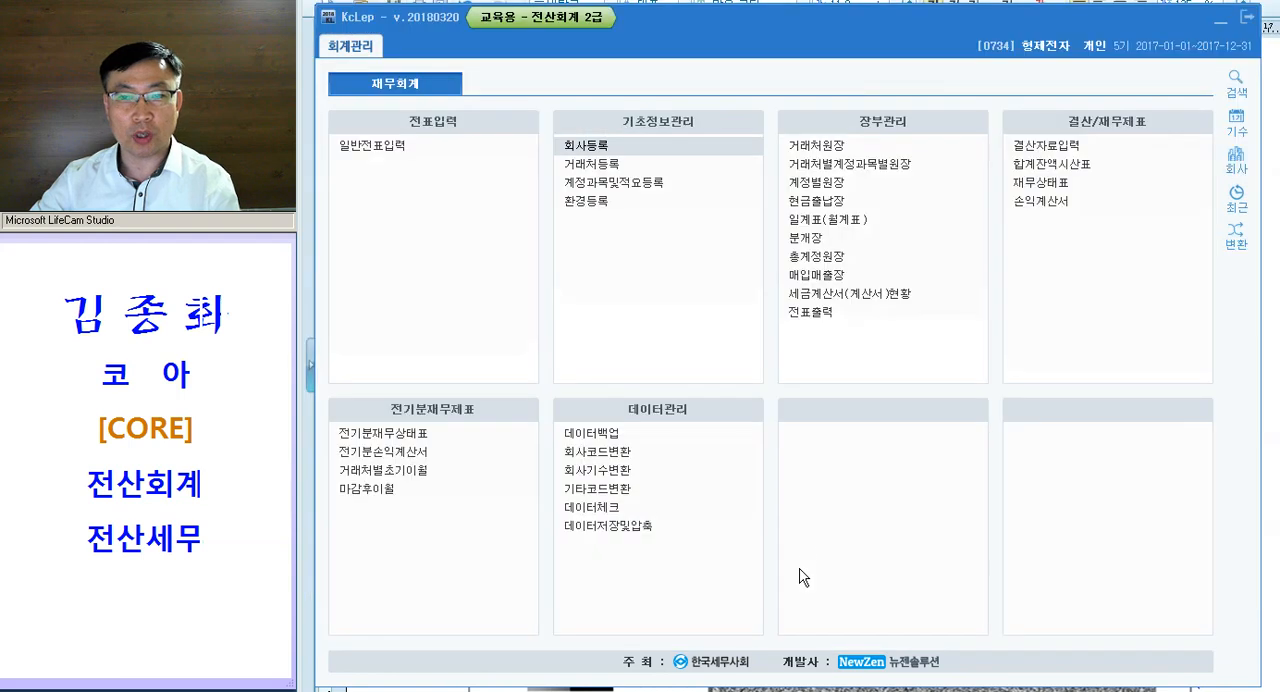
left_click(420, 453)
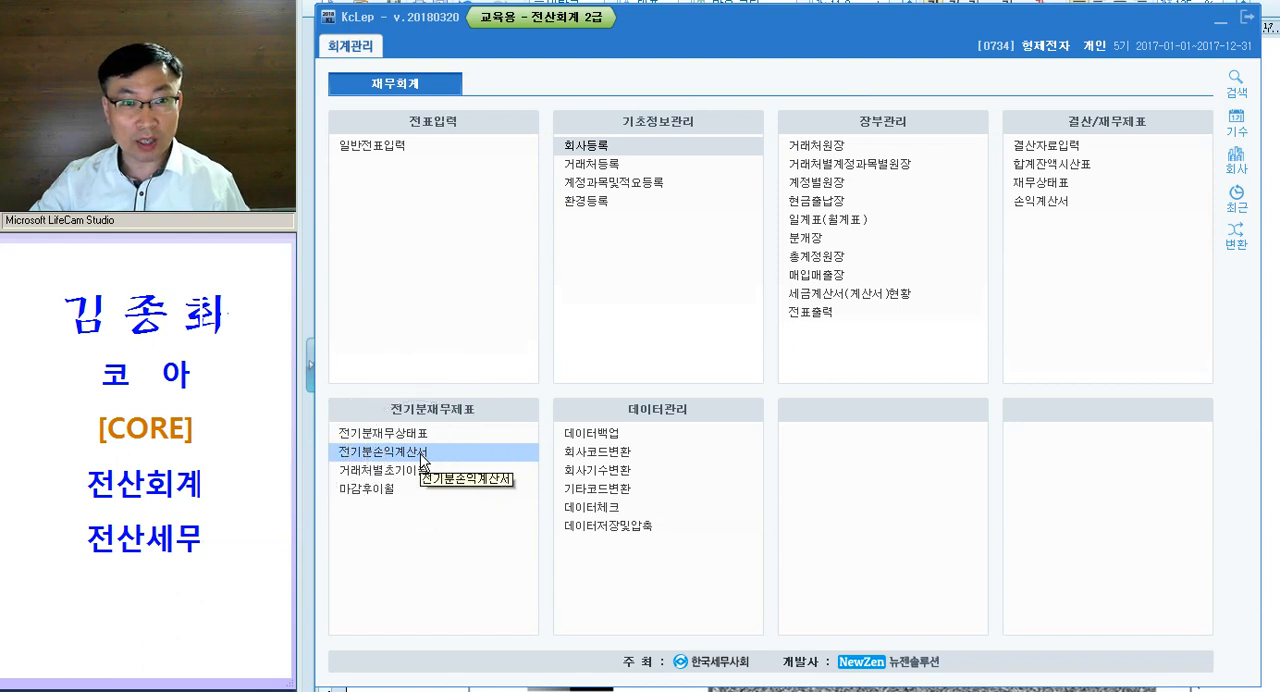
left_click(421, 455)
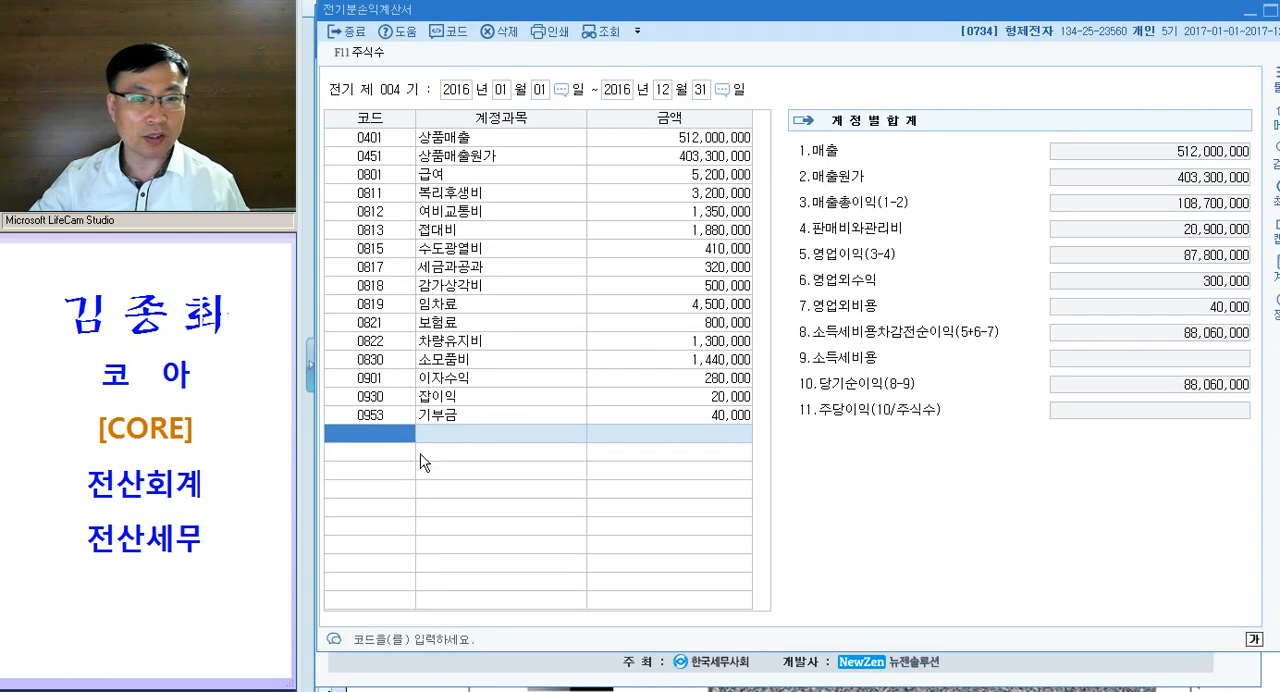
- Set the 상품매출 amount in the prior-period income statement to 521,000,000
left_click(680, 140)
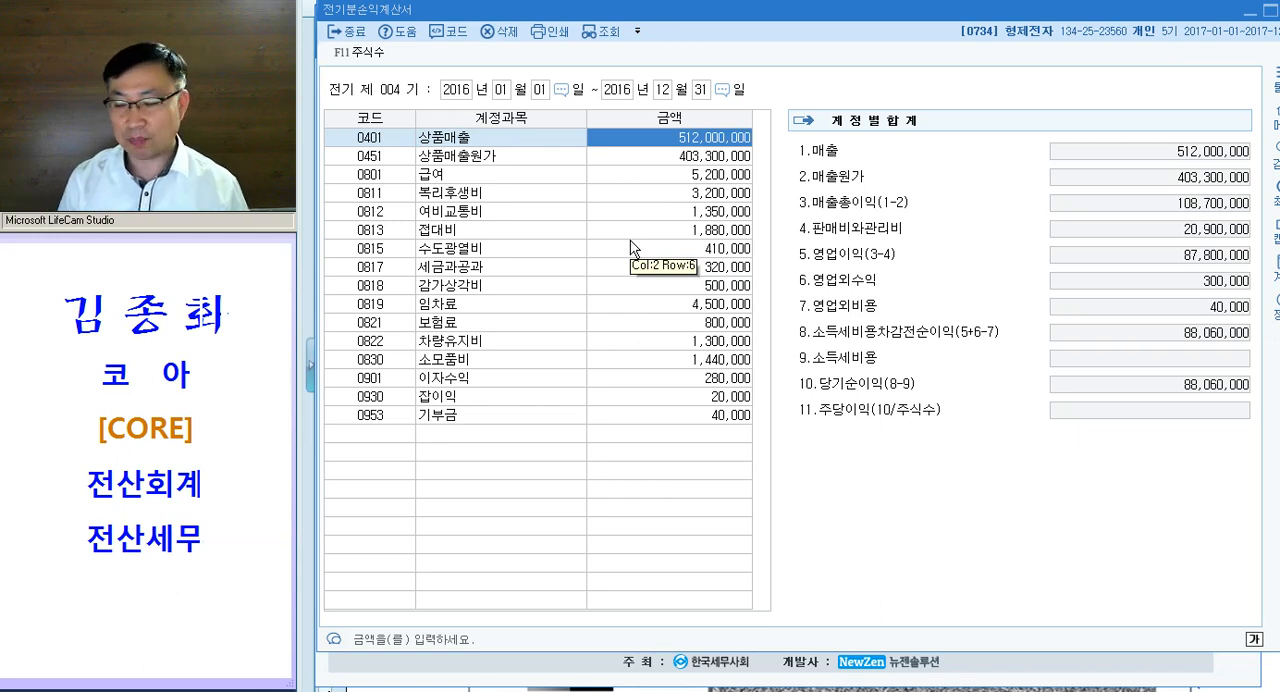
type("521000000")
key("Return")
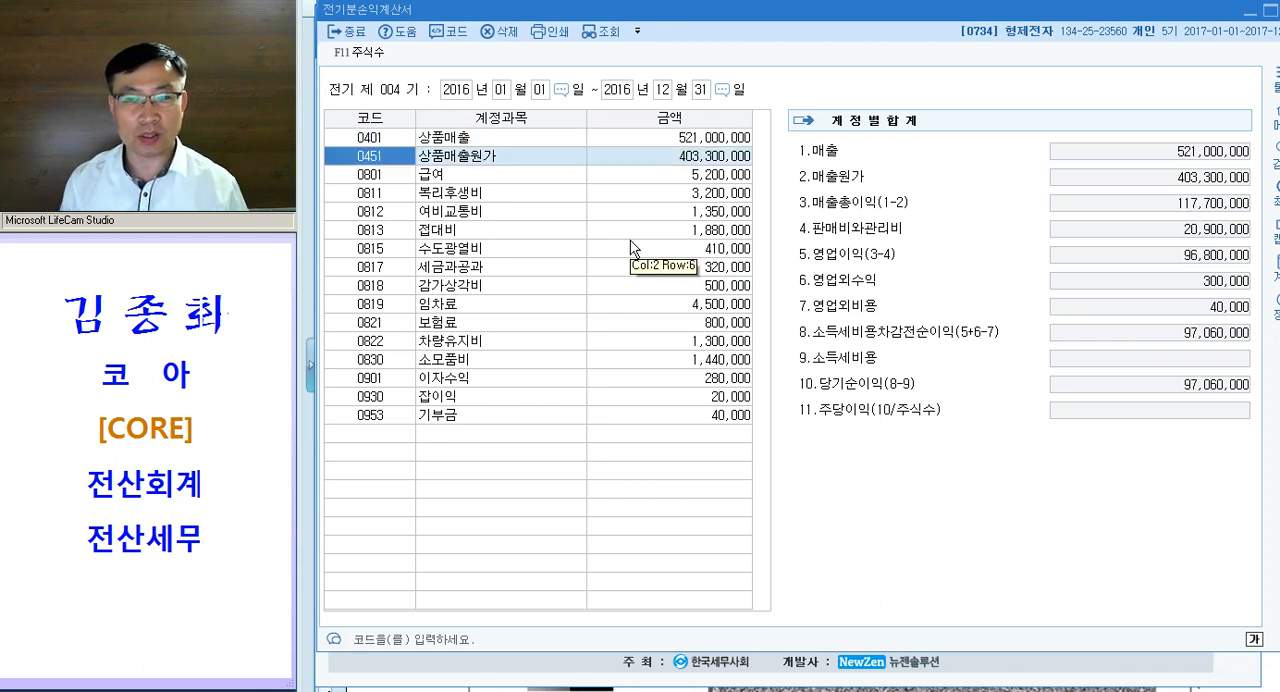
- Review the 매출원가 breakdown behind 상품매출원가, including 기초상품재고액, 당기상품매입액 and 기말상품재고액, and close the income statement
left_click(695, 157)
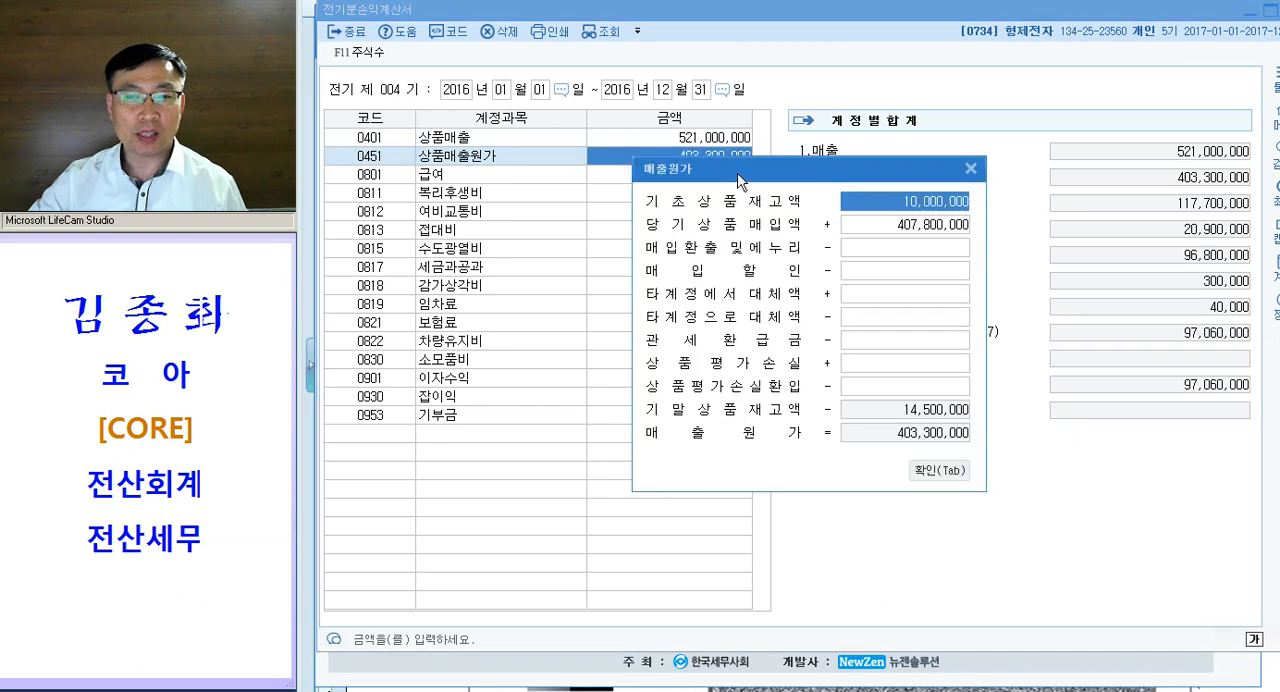
left_click_drag(740, 180, 684, 190)
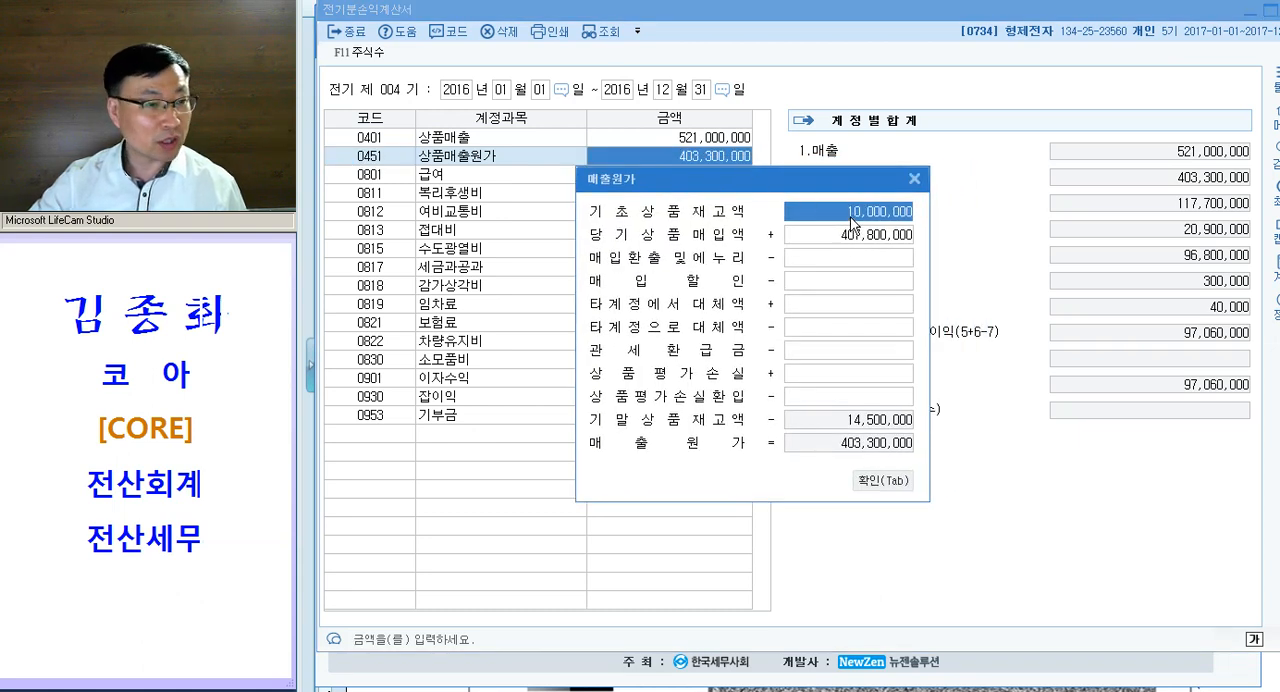
left_click(836, 236)
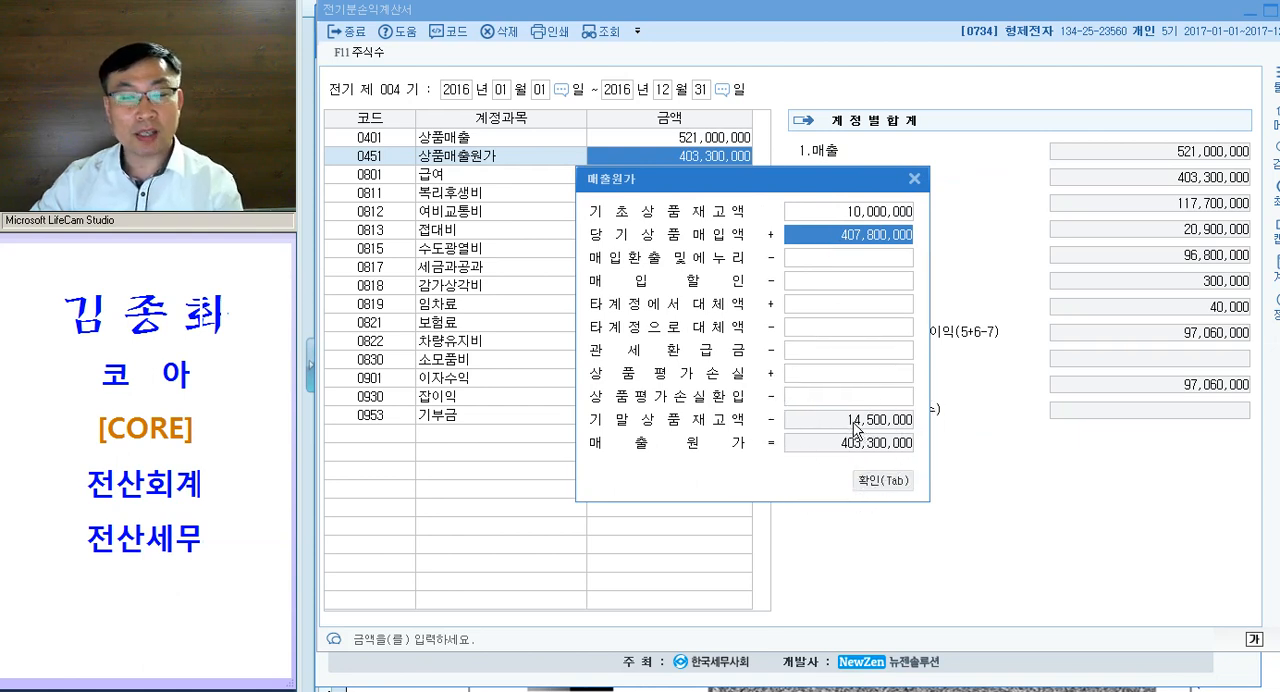
left_click(857, 217)
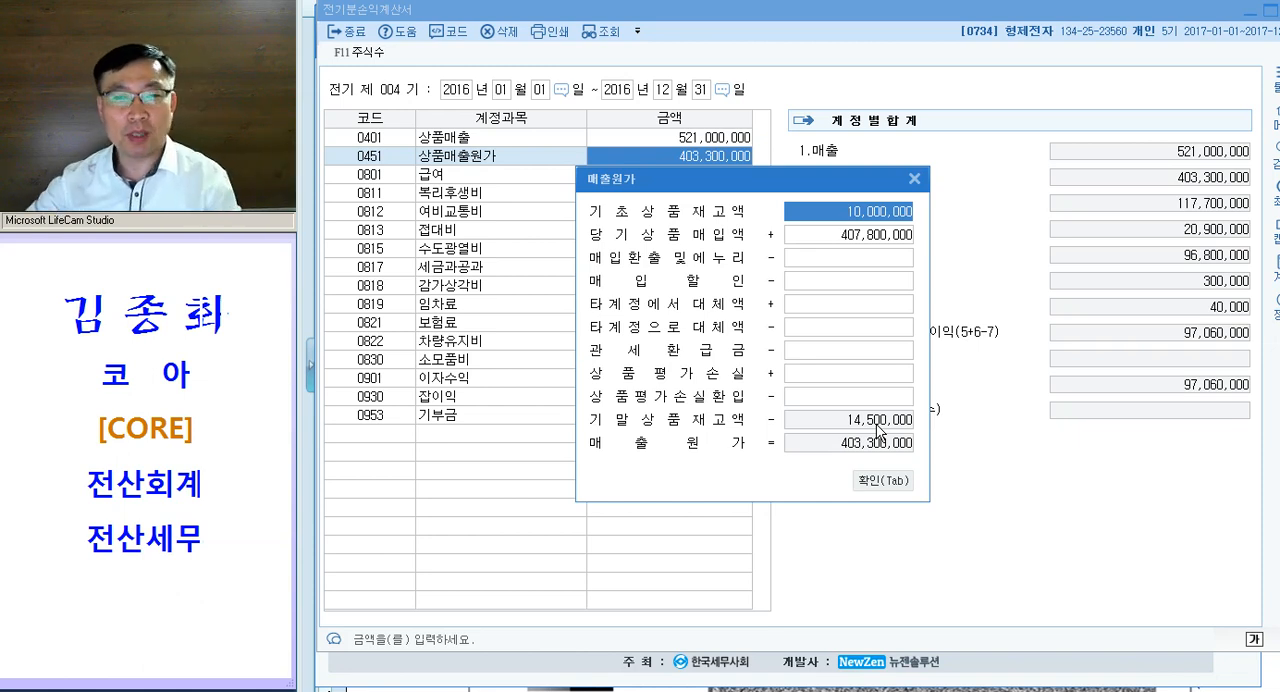
key("Tab")
key("Escape")
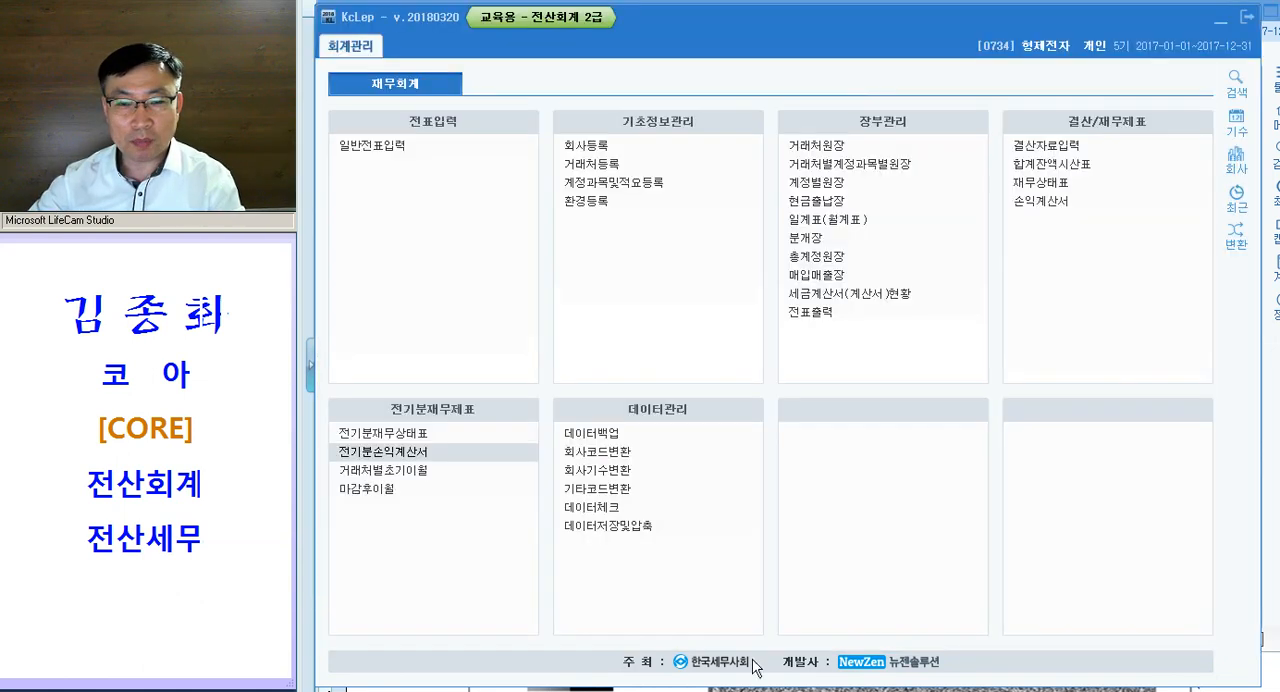
- Check the 상품 amount among the assets in 전기분재무상태표, and close that statement
left_click(414, 436)
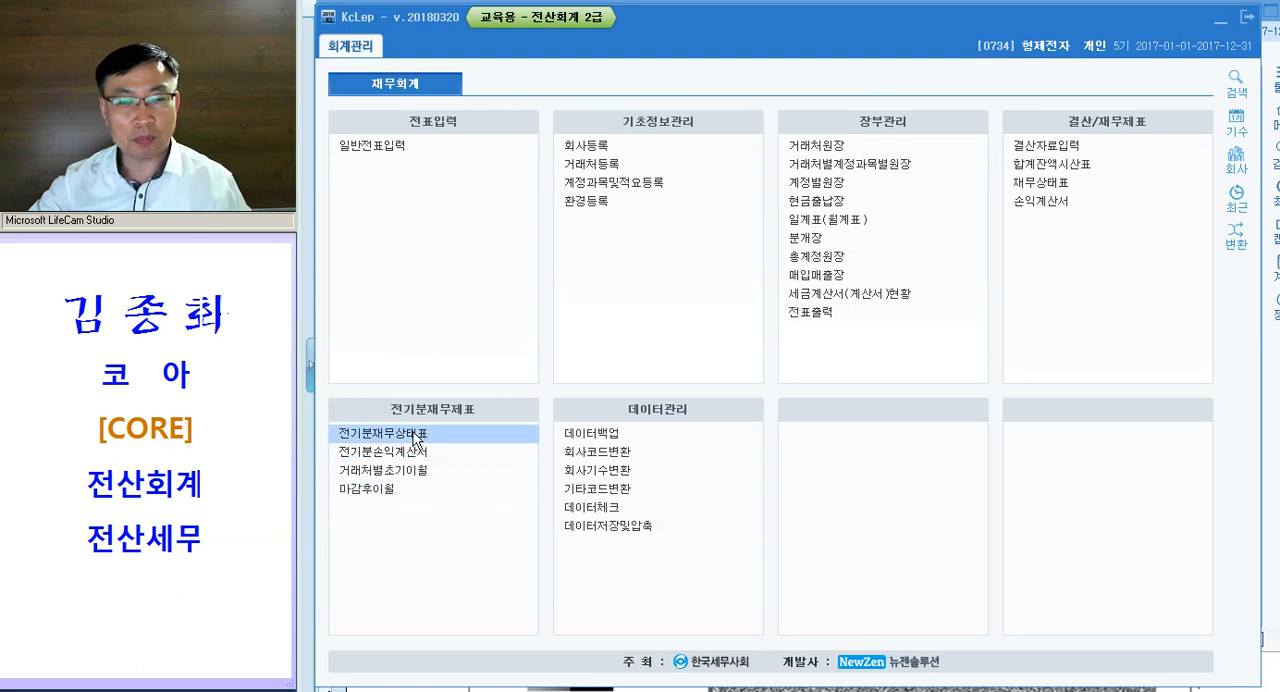
left_click(362, 288)
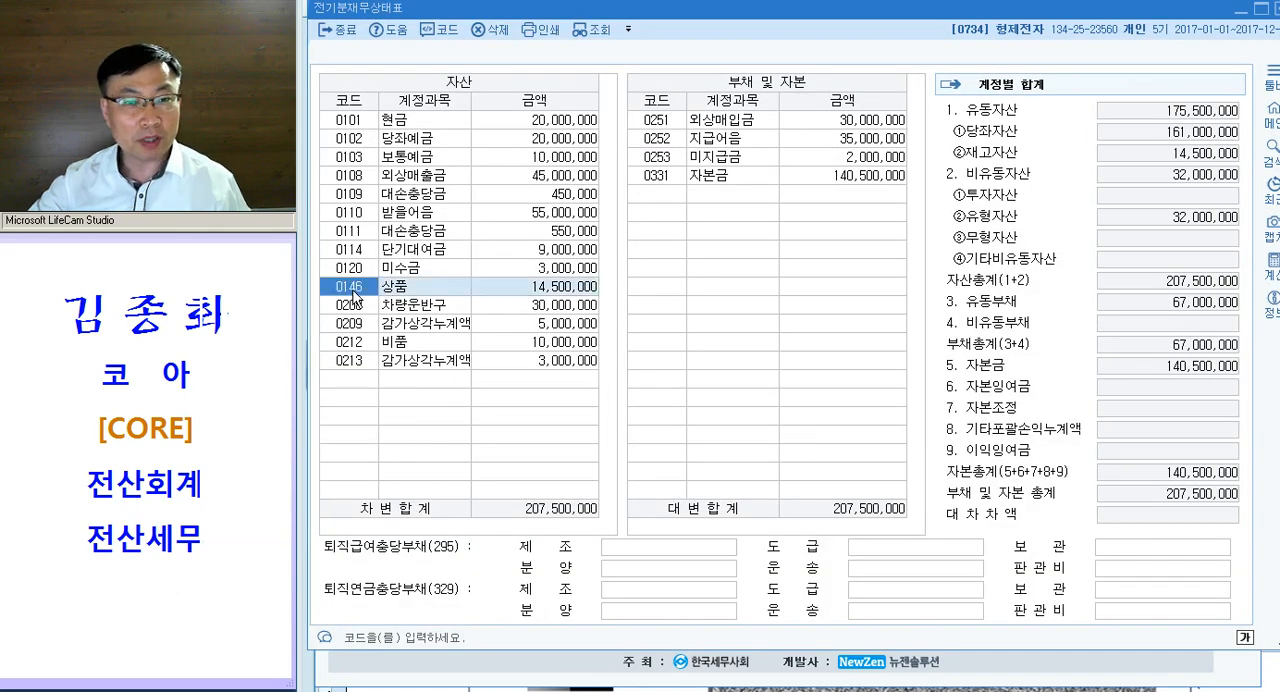
left_click(525, 288)
key("ctrl")
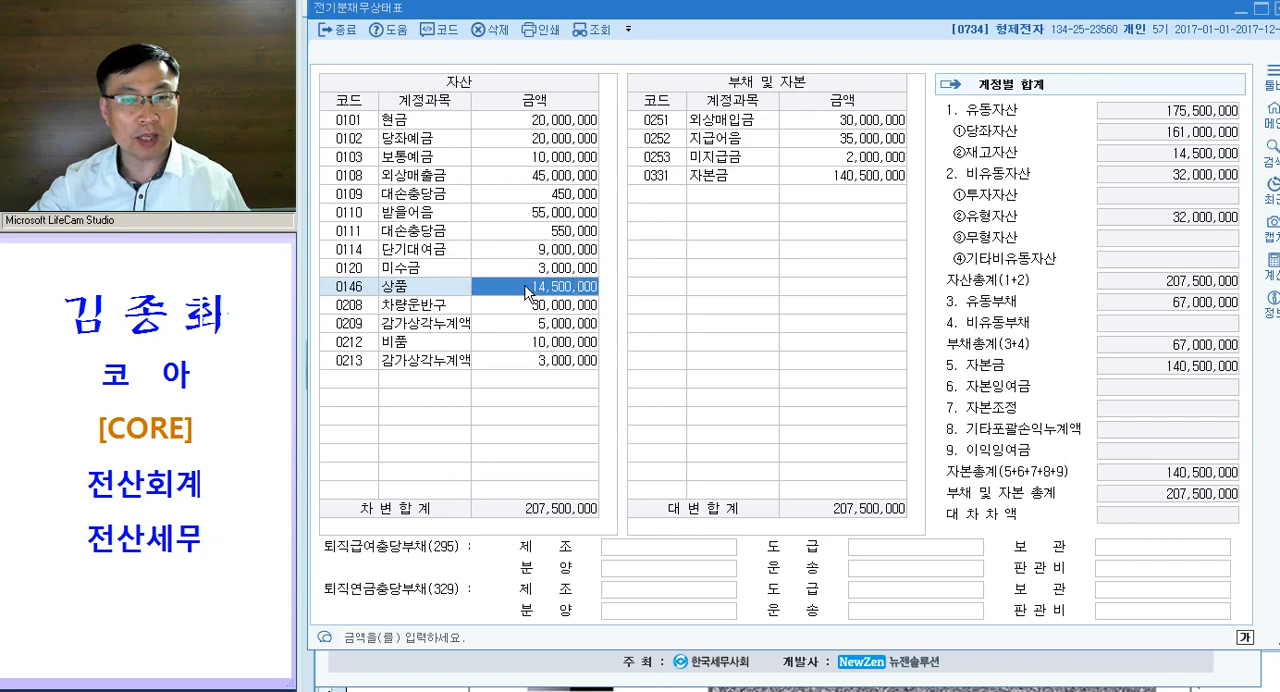
left_click(425, 302)
left_click(422, 288)
key("Escape")
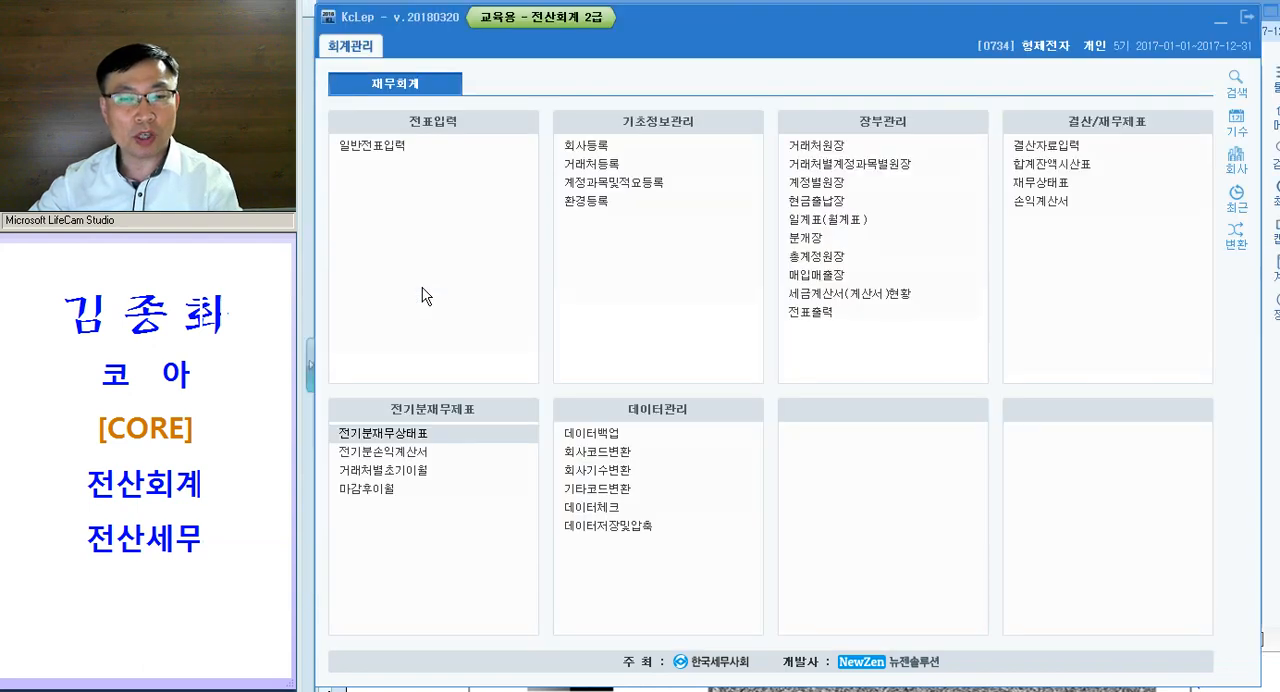
- Reopen 전기분손익계산서 and compare the 기말상품재고액 in the 상품매출원가 breakdown with the balance sheet's 상품 amount
left_click(383, 451)
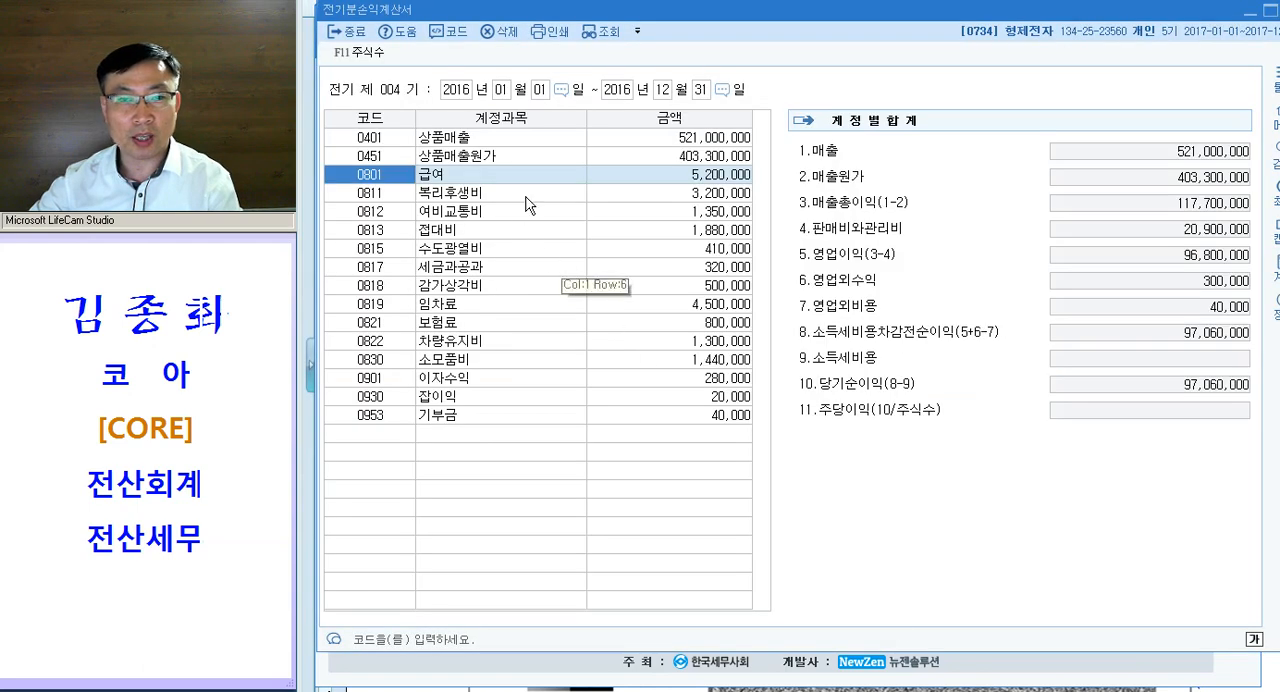
left_click(710, 156)
key("ctrl")
key("ctrl")
key("ctrl")
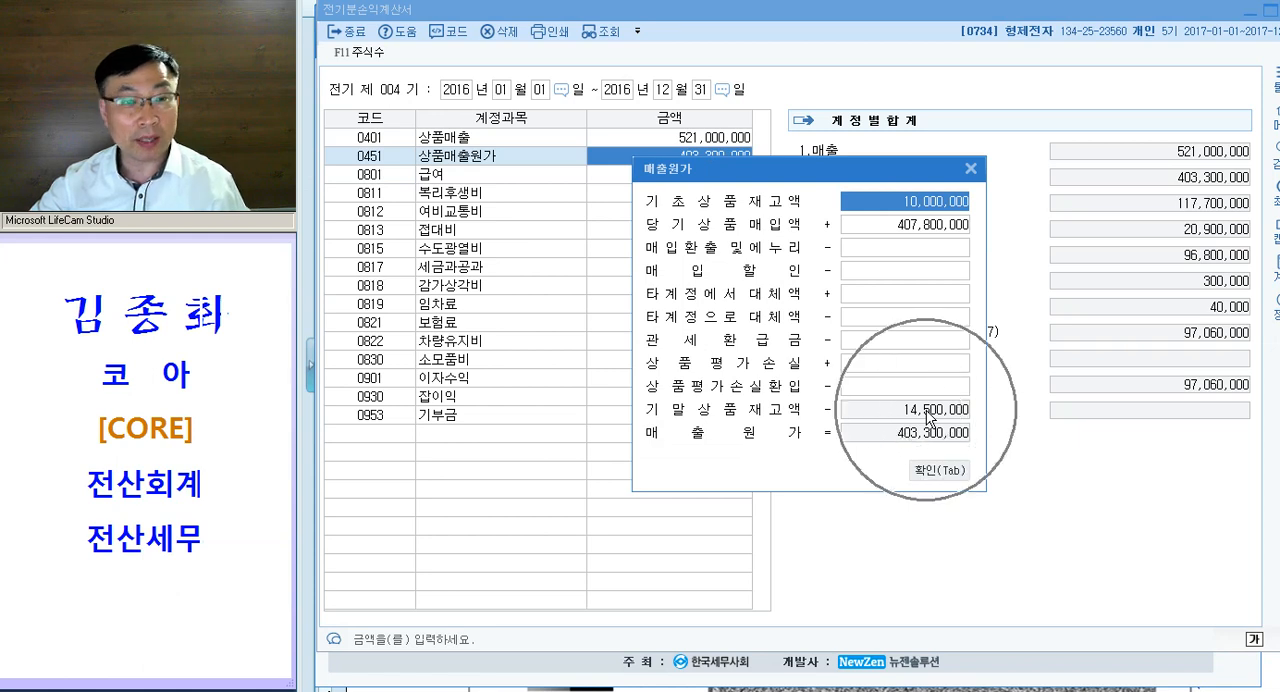
key("Tab")
- Set the 급여 amount in the income statement to 52,000,000
left_click(692, 178)
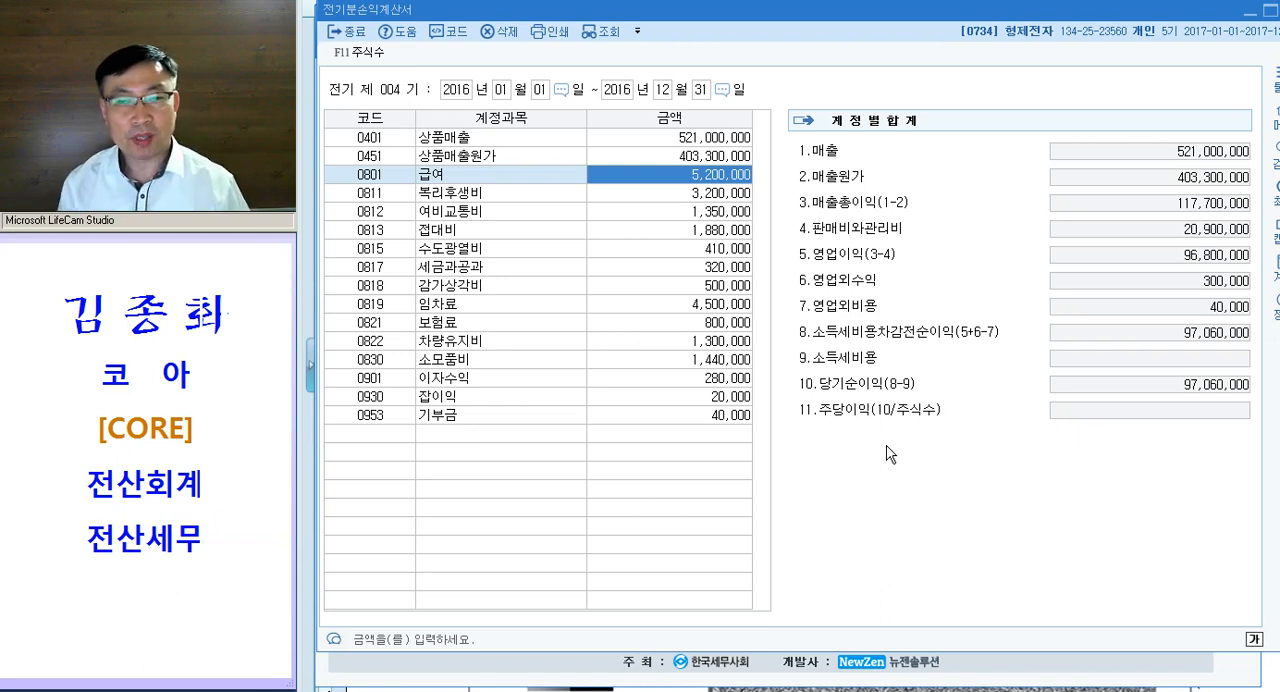
type("52000000")
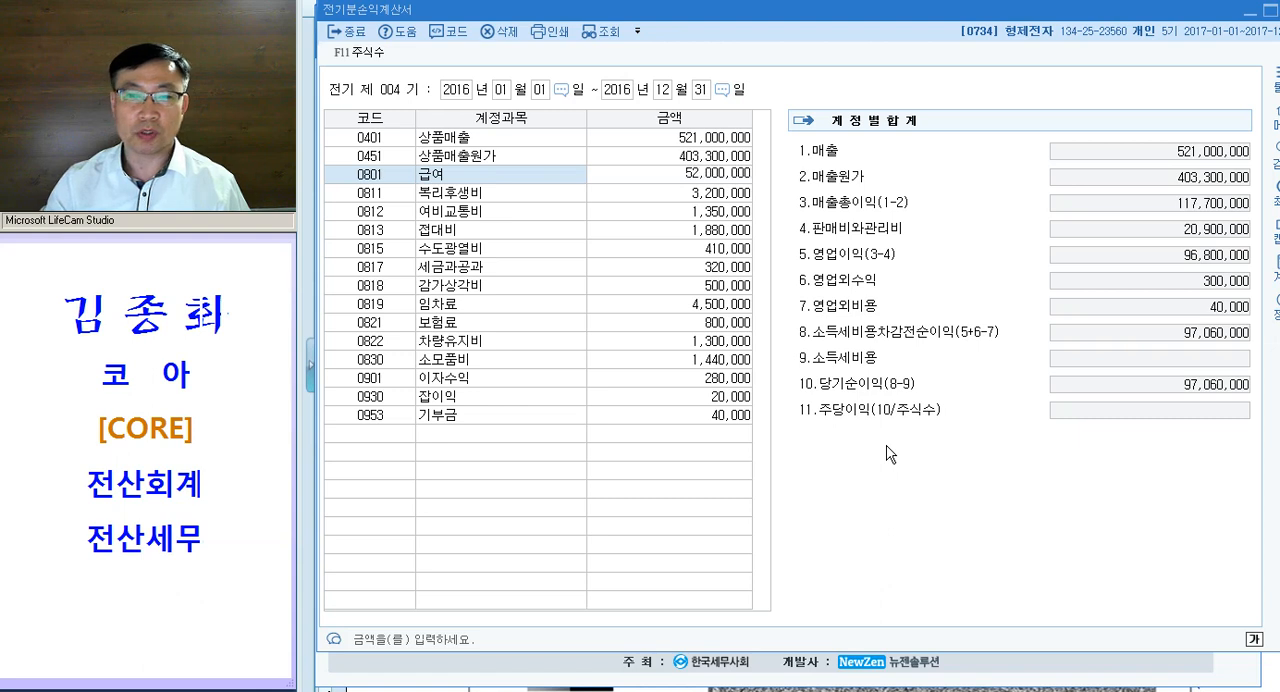
key("Return")
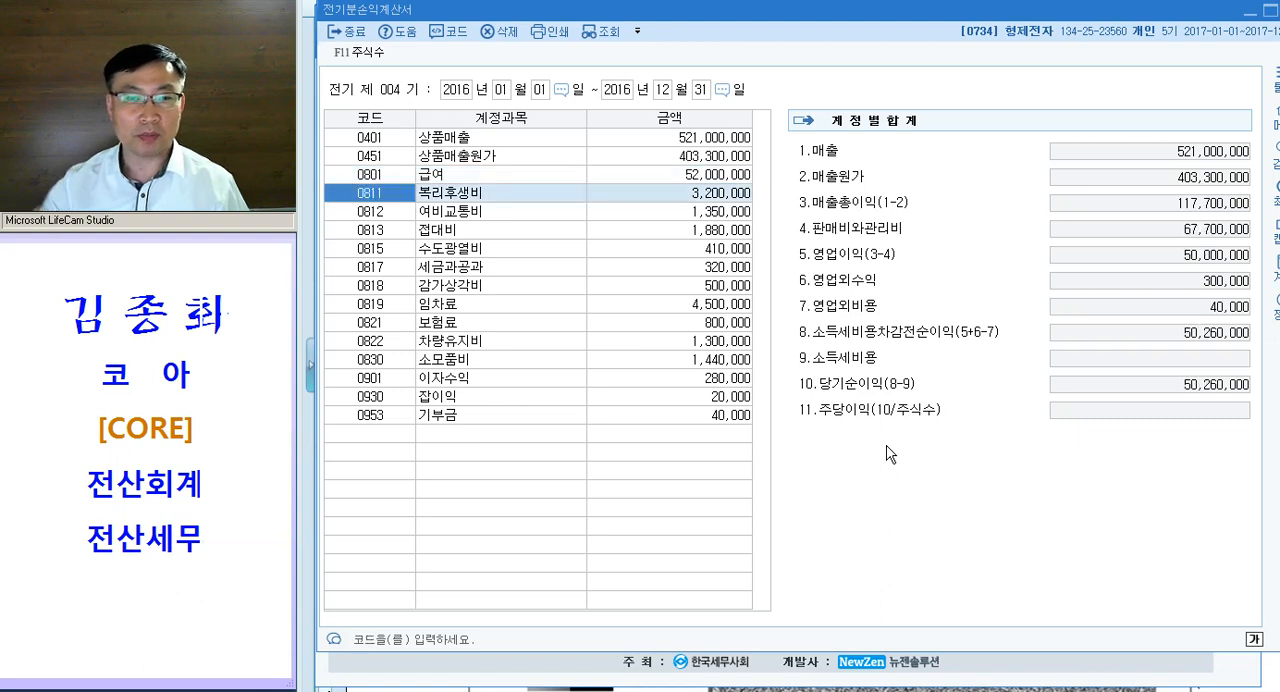
- Check the amounts of the remaining accounts one by one, from 복리후생비 through 기부금
left_click(688, 196)
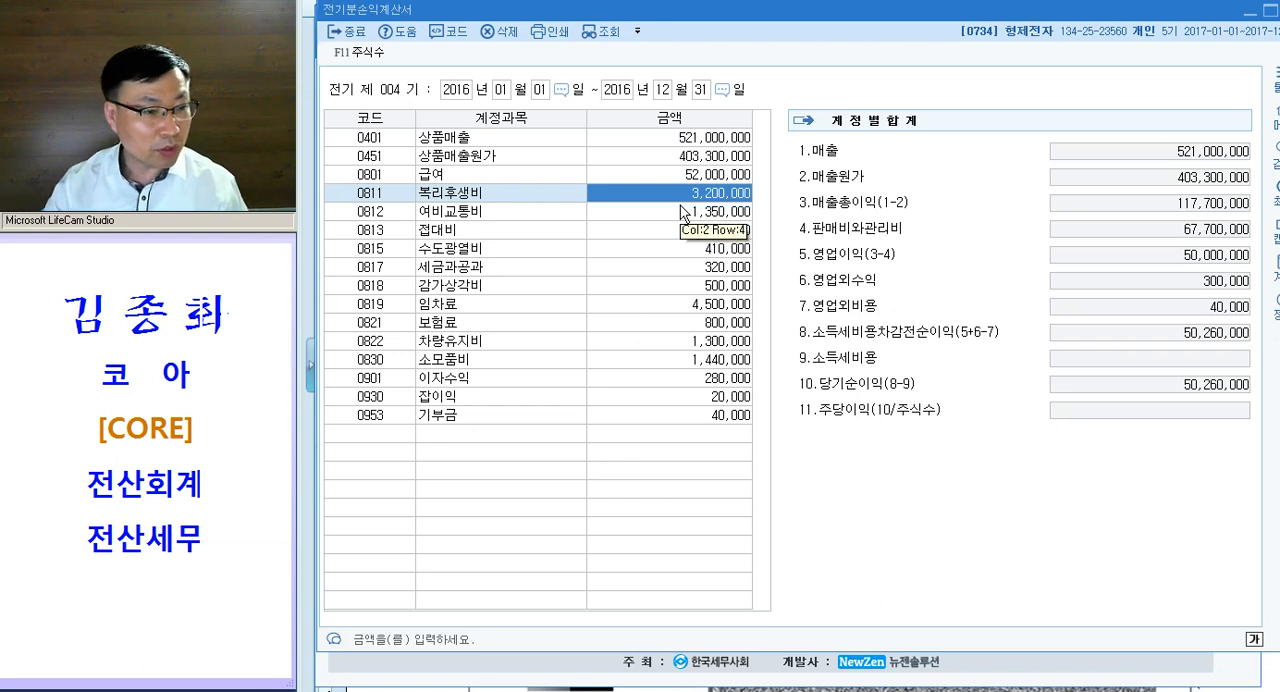
left_click(681, 210)
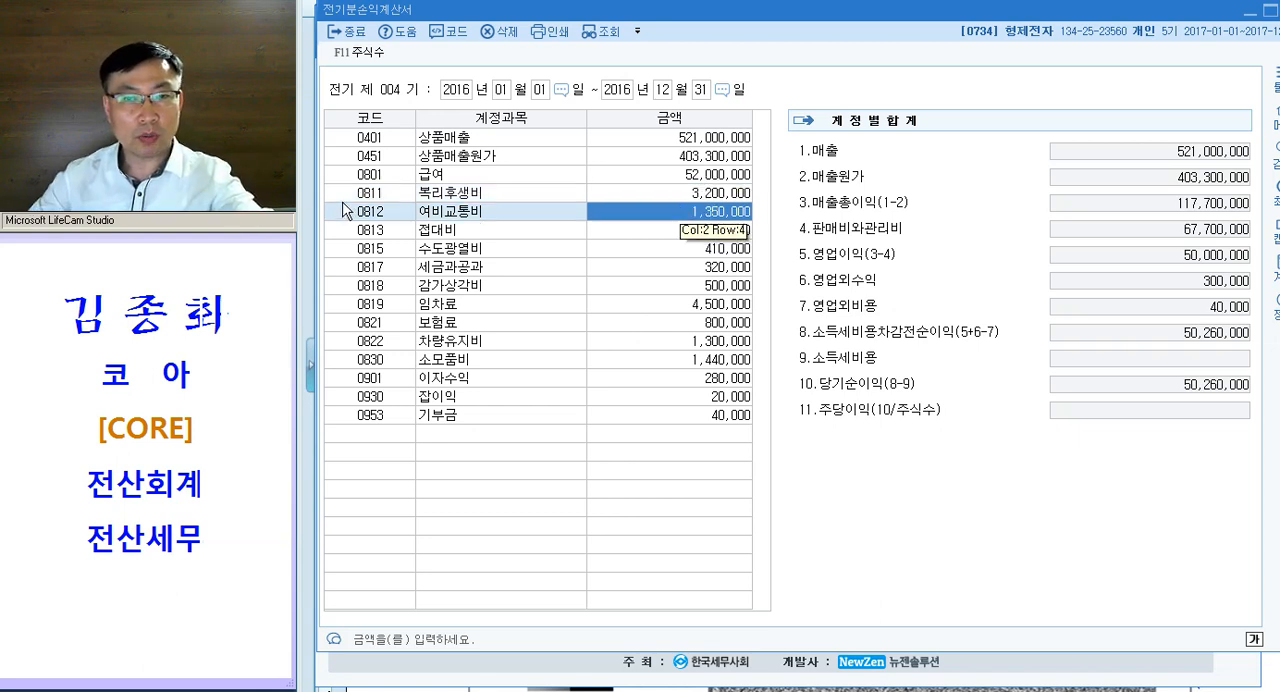
key("Down")
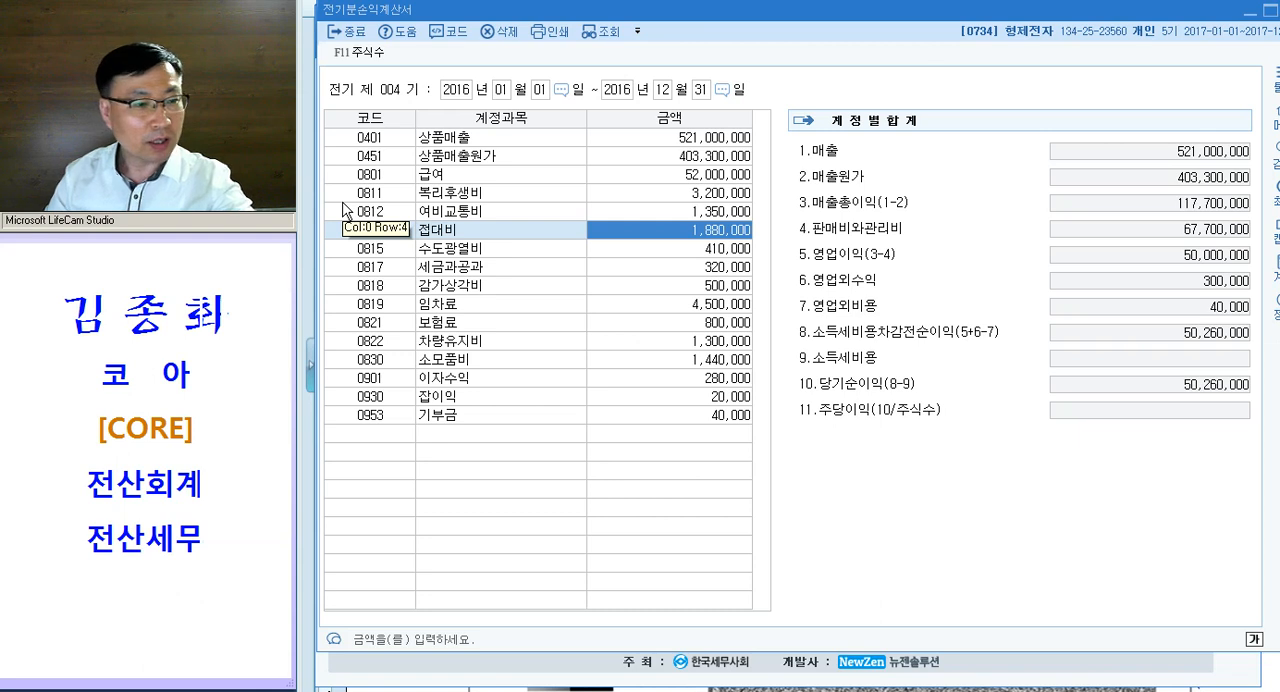
key("Down")
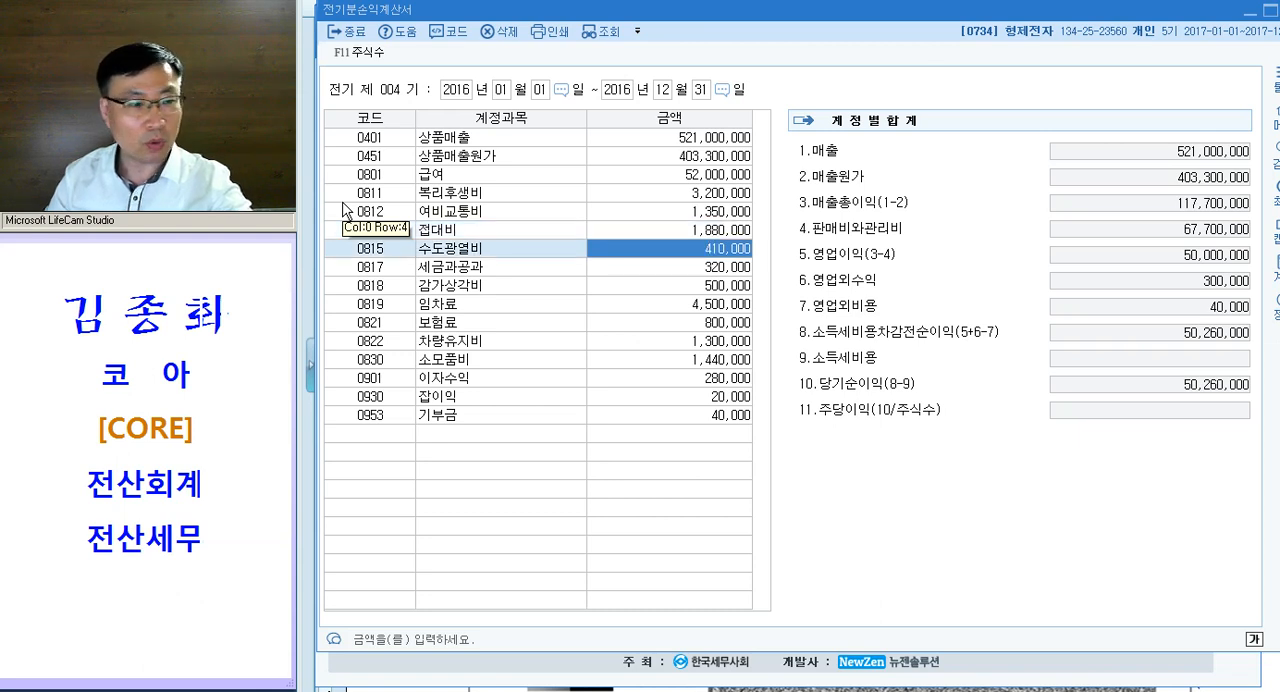
key("Down")
key("Down")
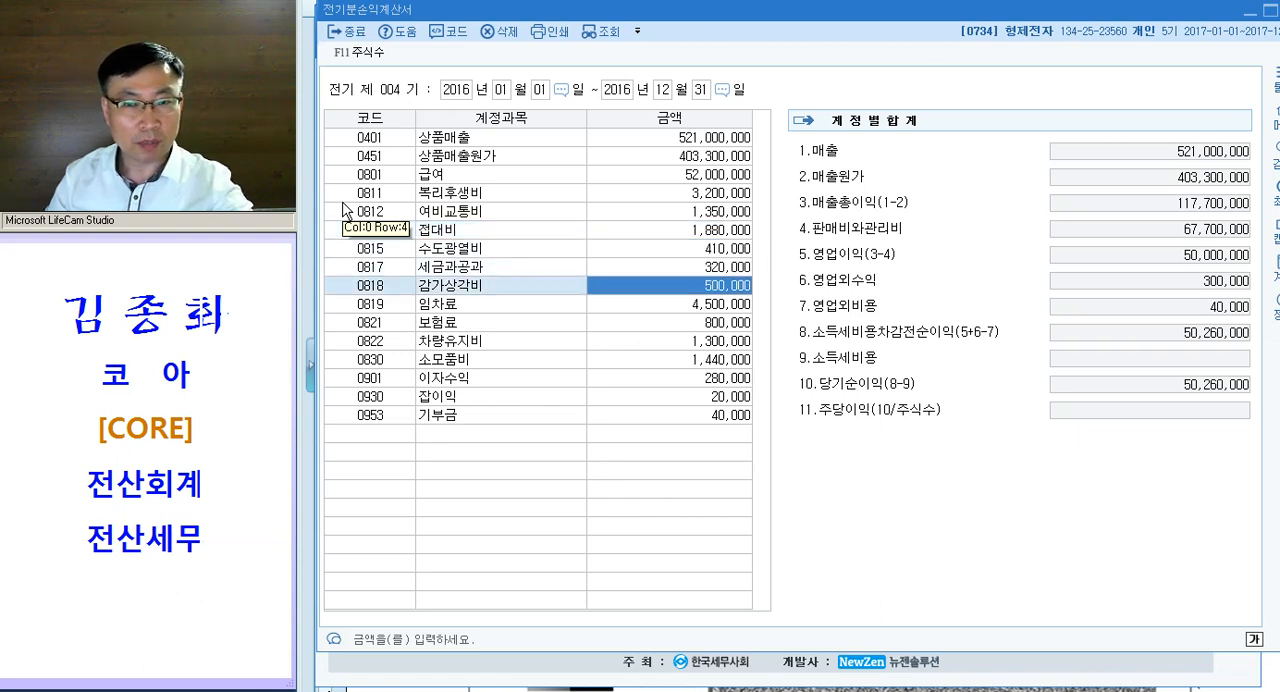
key("Down")
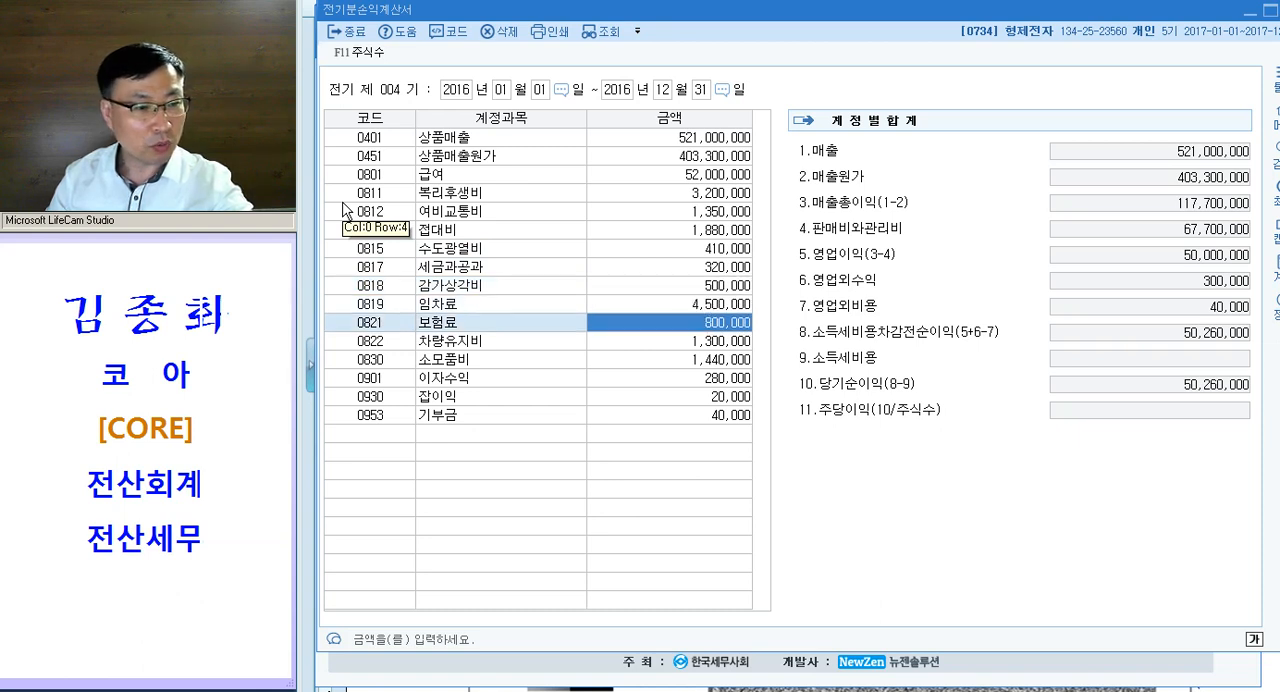
key("Down")
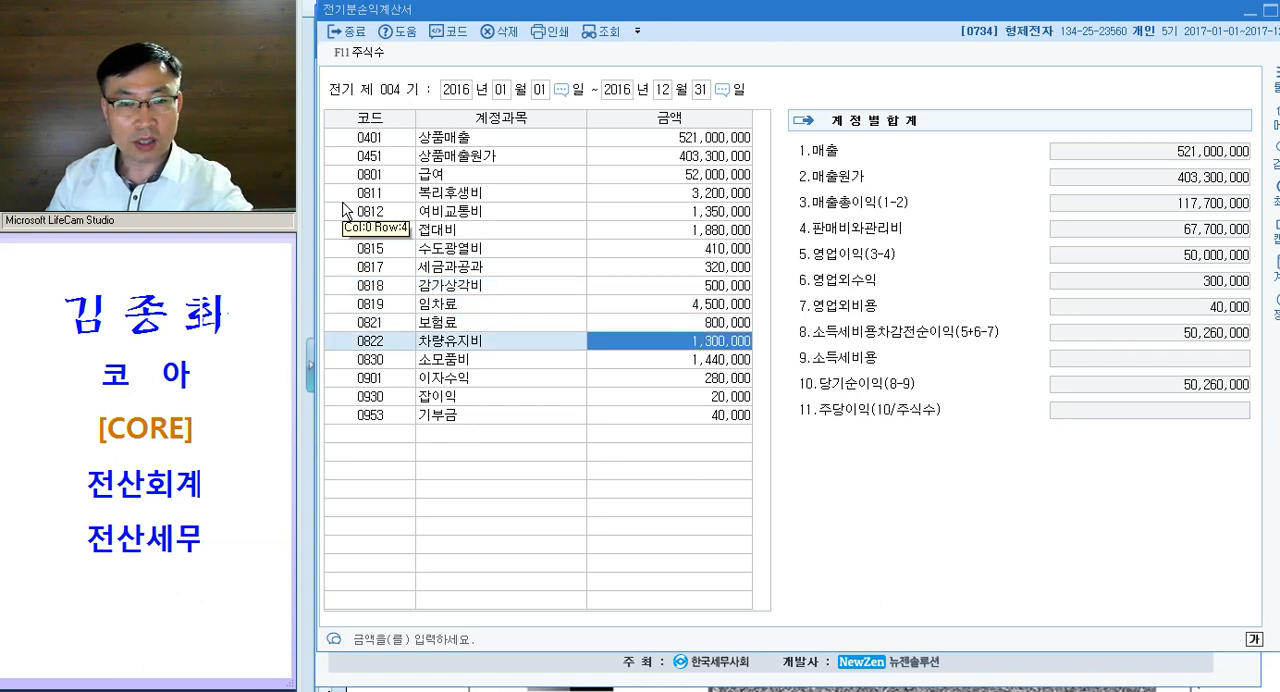
key("Down")
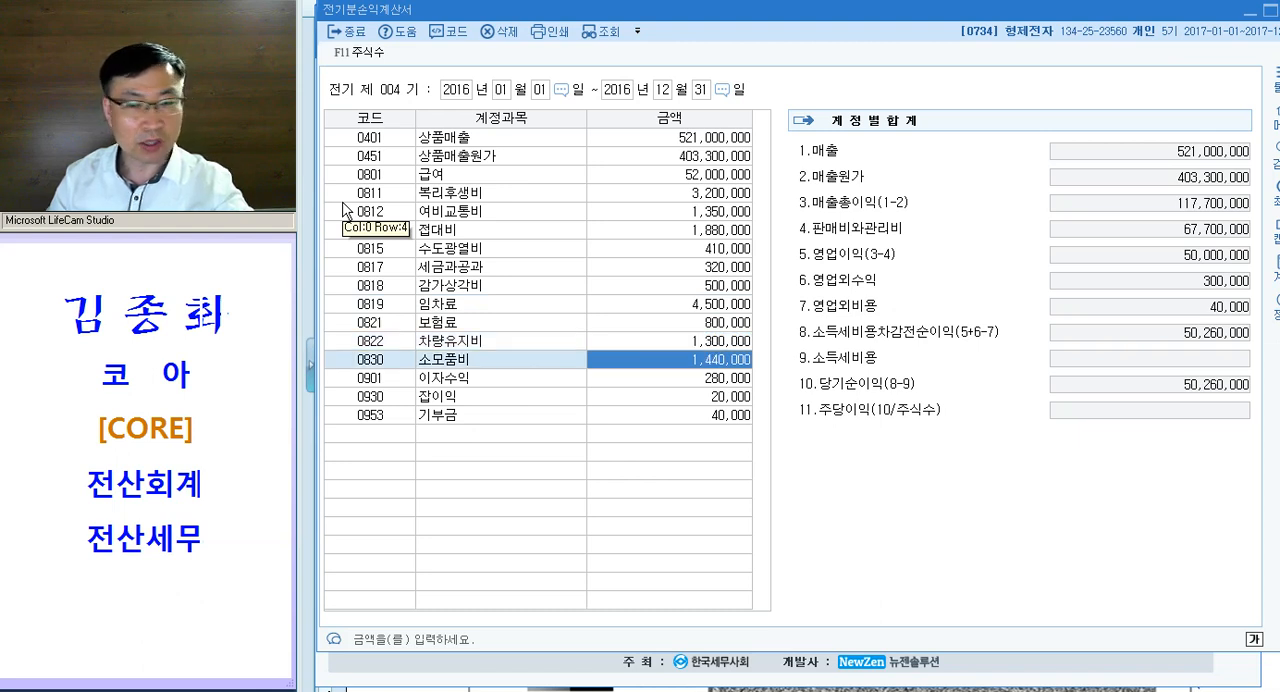
key("Down")
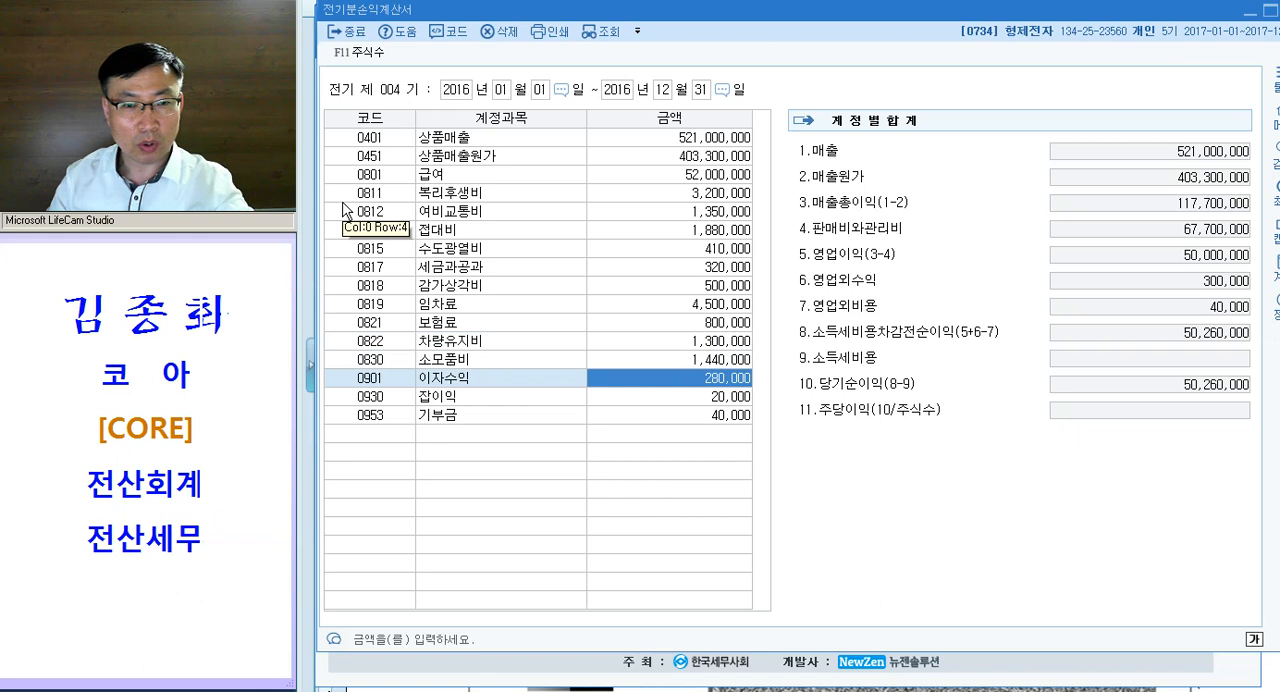
key("Down")
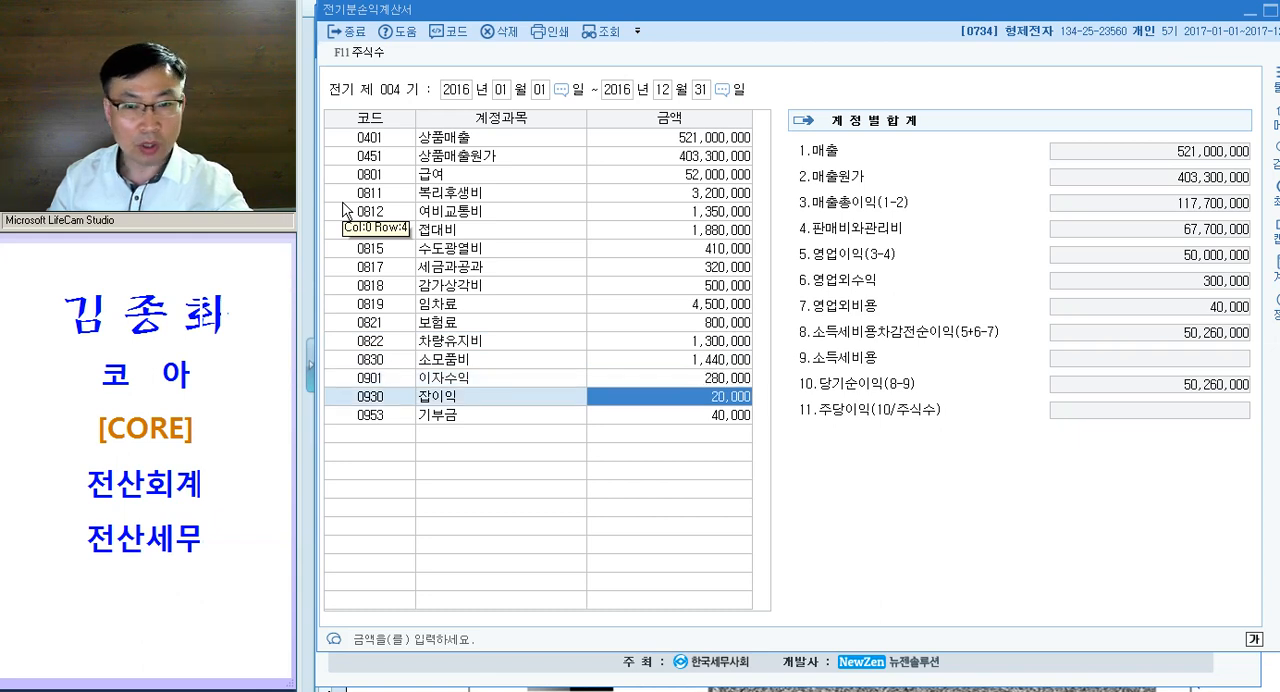
key("Down")
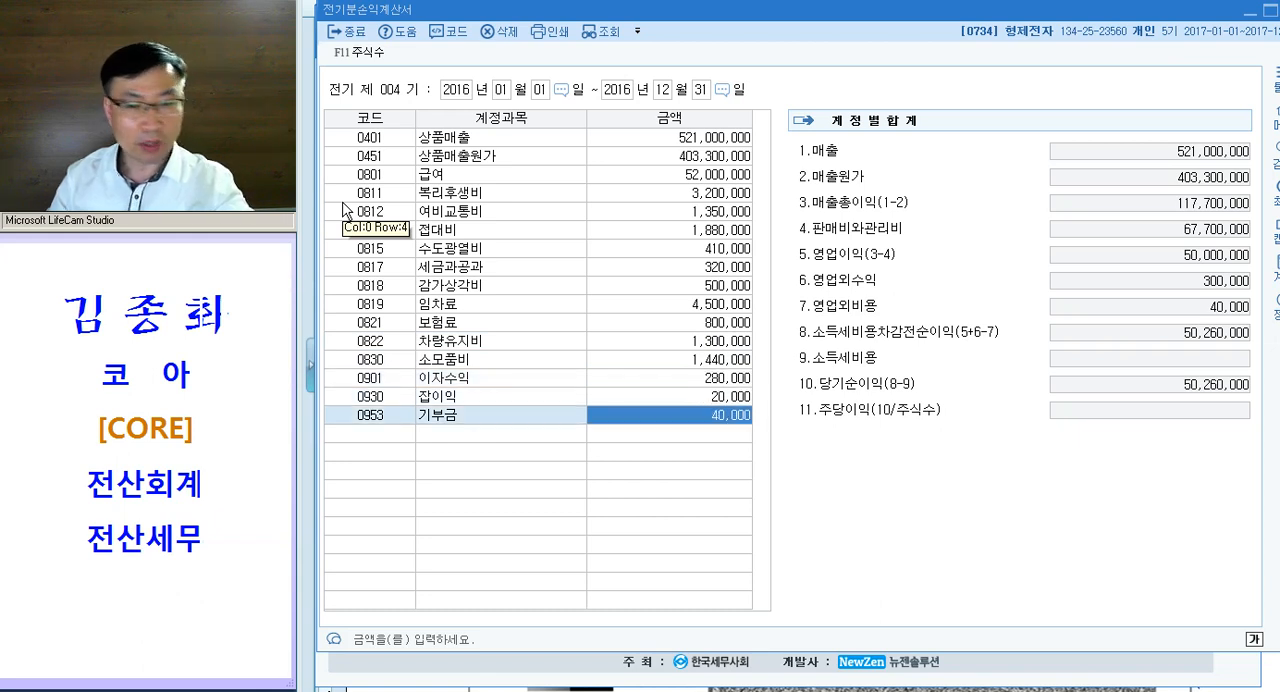
- Add the missing account 0951 이자비용 below 기부금 with an amount of 960,000
key("Down")
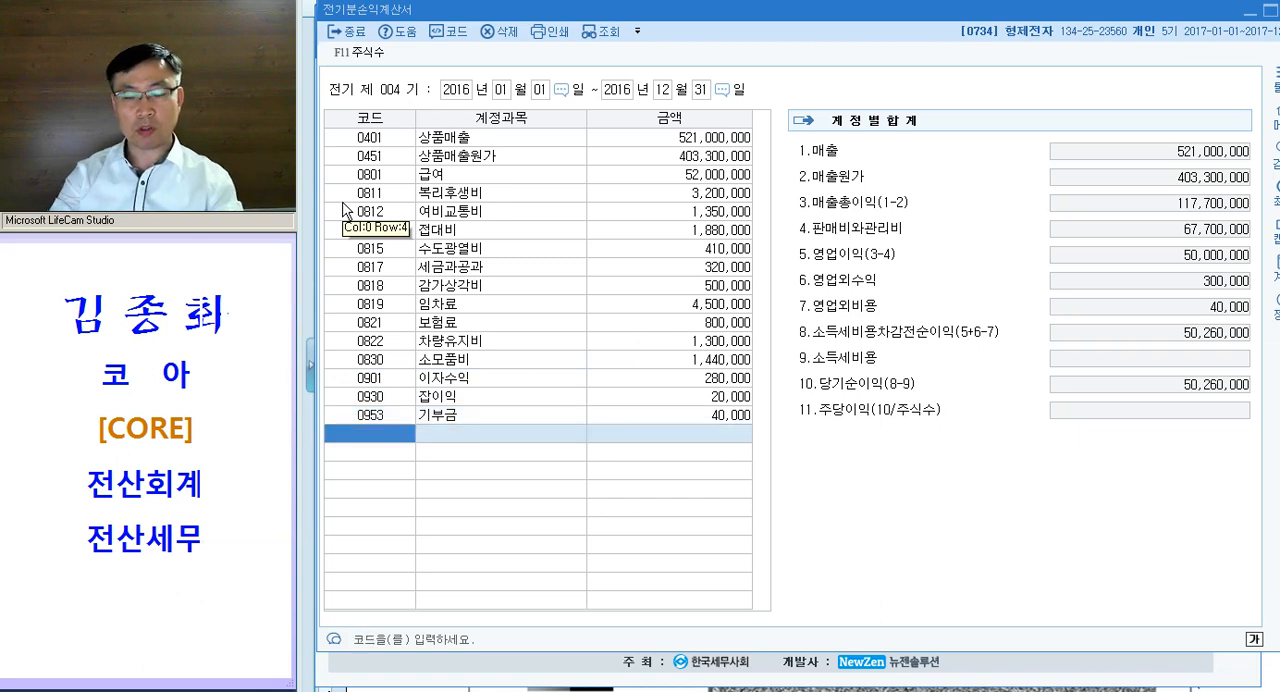
type("이자")
key("Return")
key("Down")
key("Down")
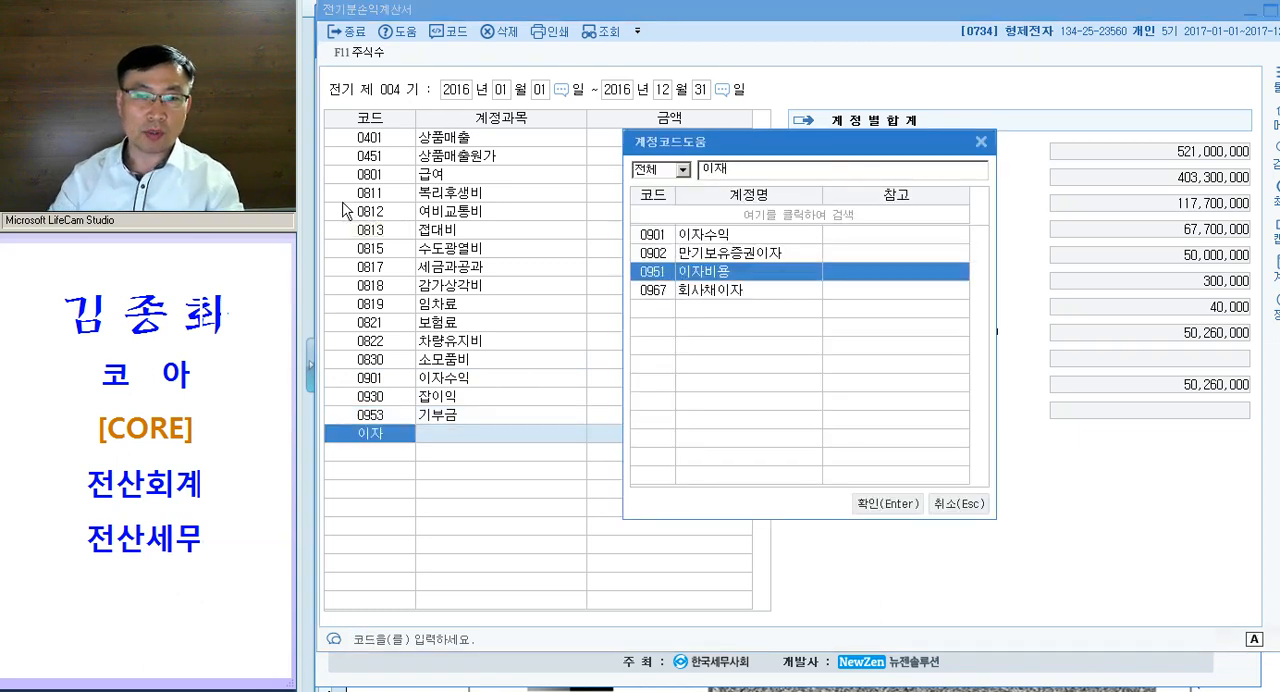
key("Return")
type("9600000")
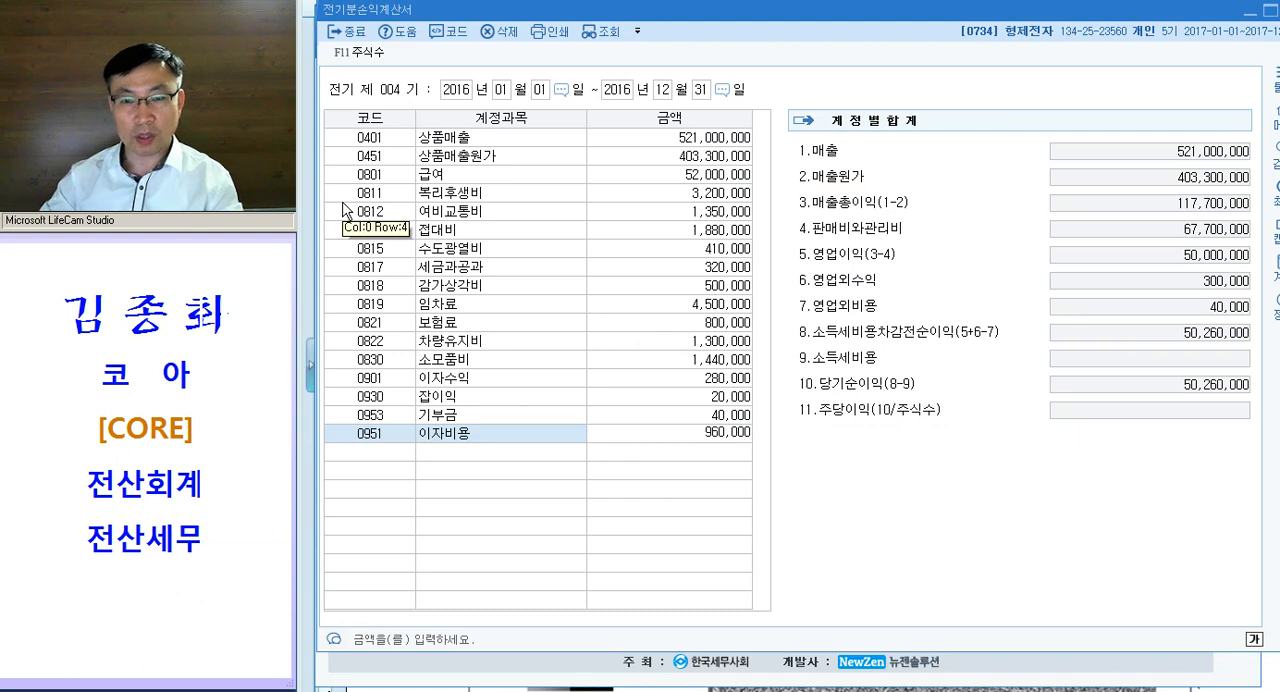
key("Return")
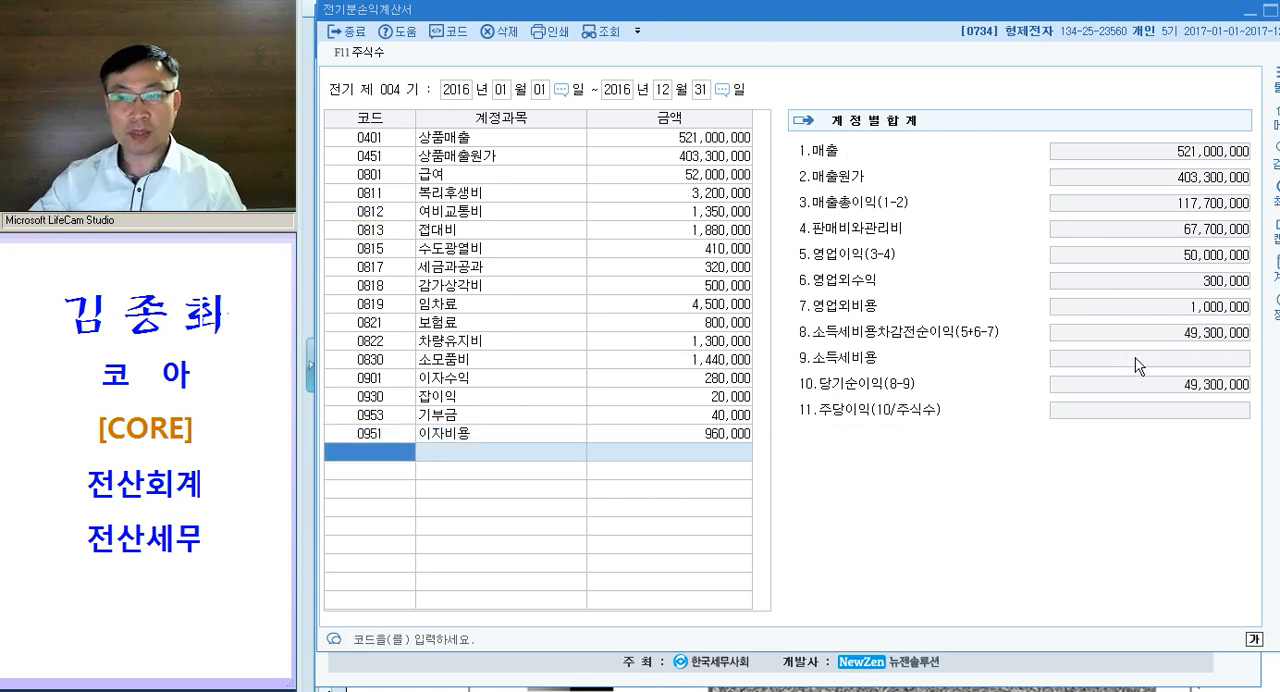
- Check the 당기순이익 total in the account summary and close 전기분손익계산서
key("ctrl")
key("ctrl")
key("ctrl")
key("ctrl")
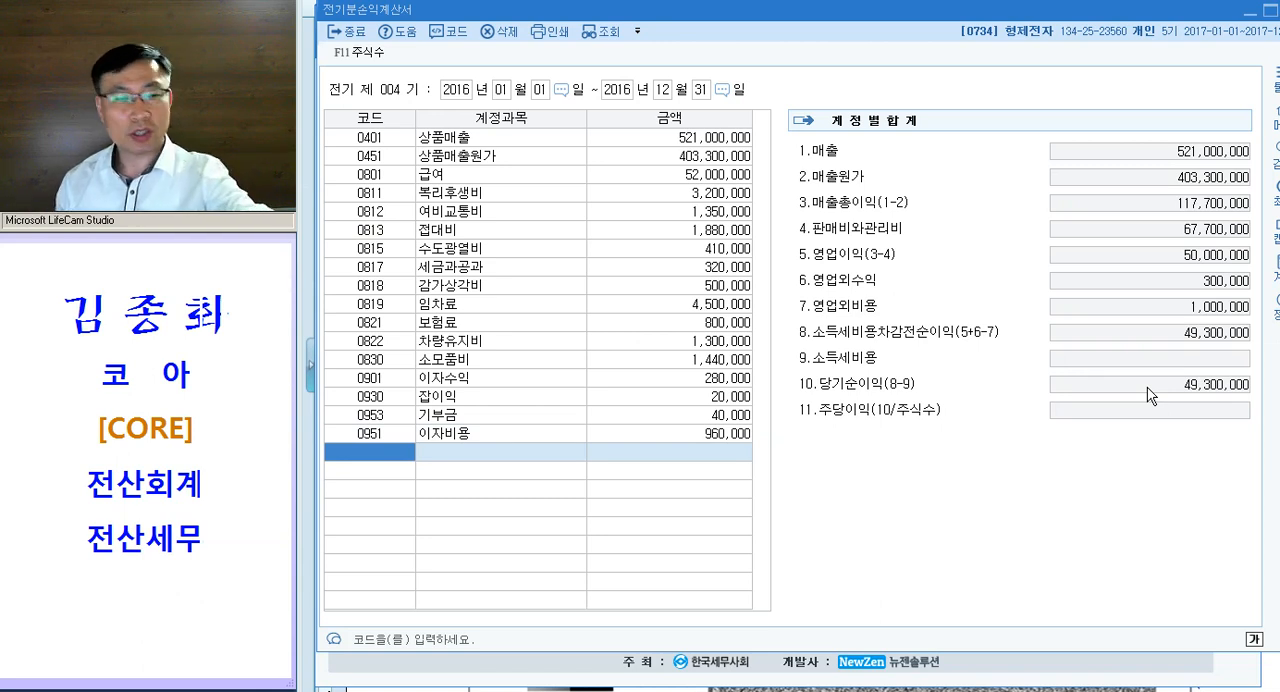
key("Escape")
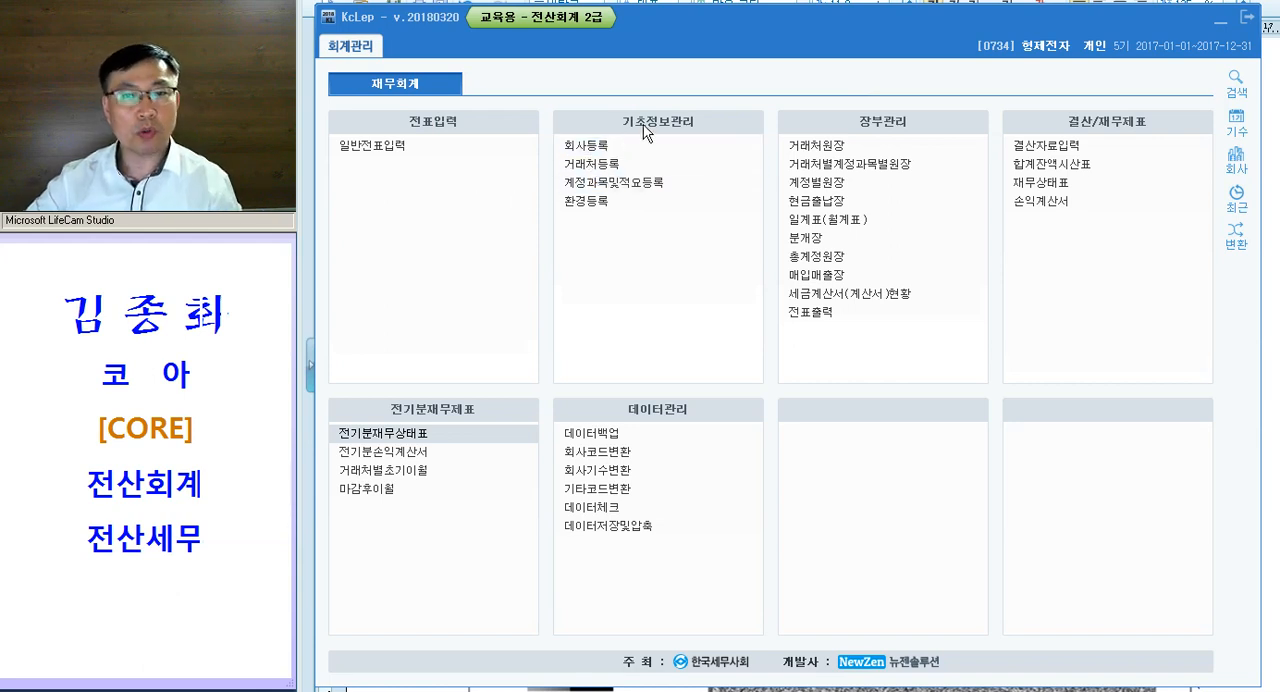
key("ctrl")
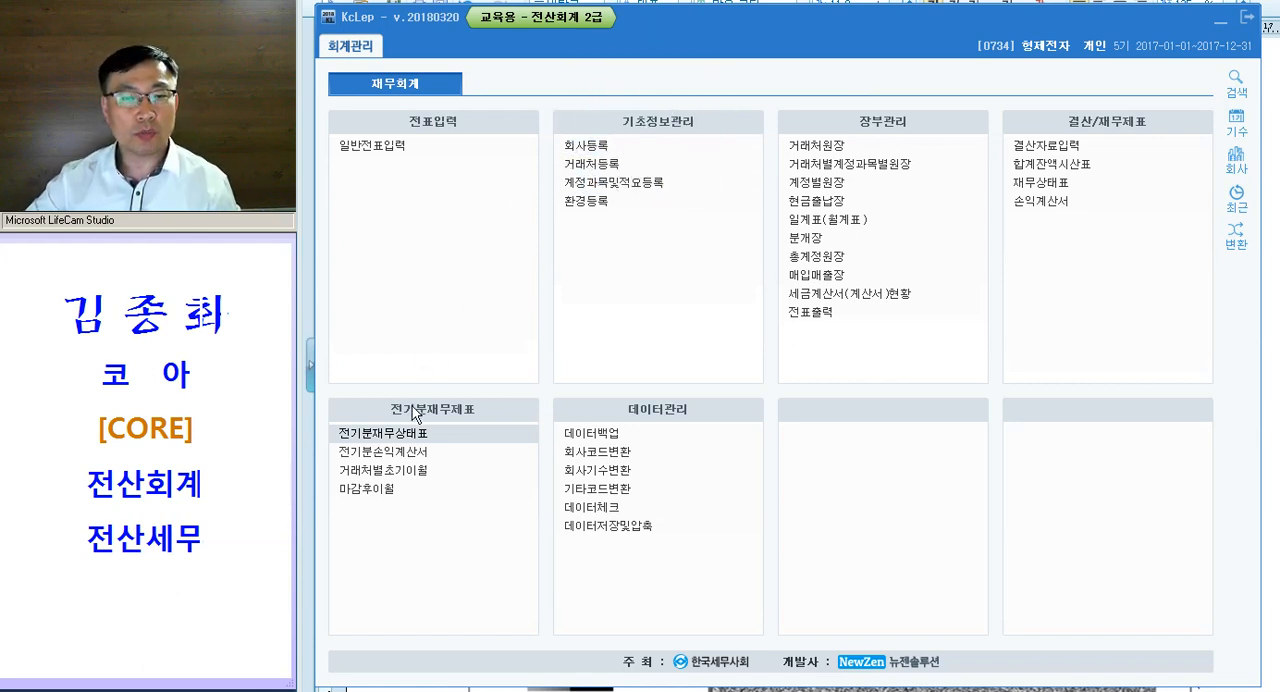
key("ctrl")
key("ctrl")
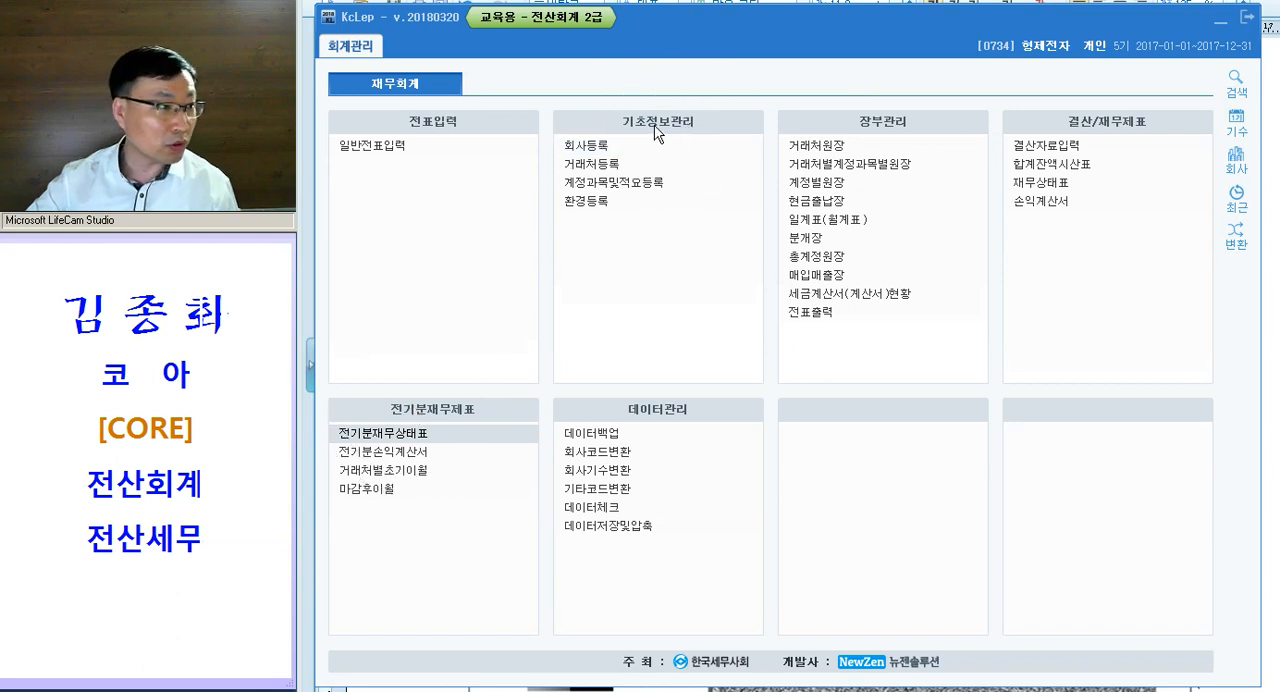
- Open 거래처별초기이월, and switch to the exam document to read 문제3
left_click(399, 470)
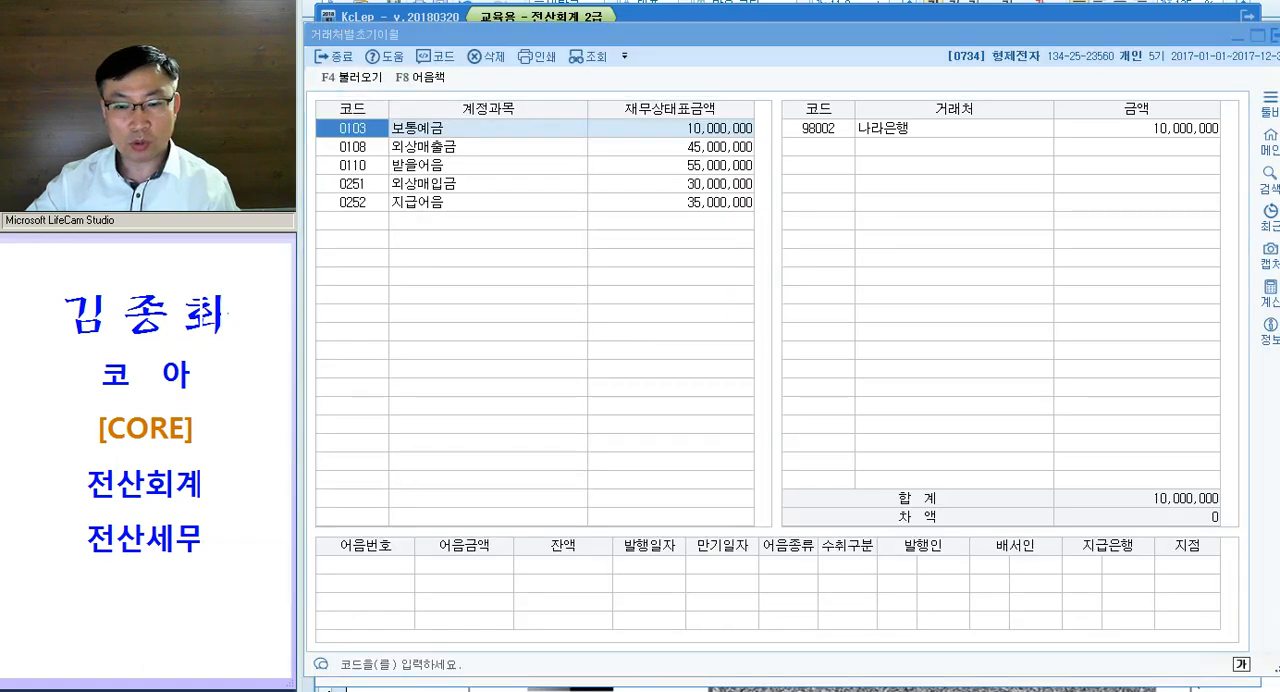
key("alt+Tab")
scroll(720, 340, "down", 10)
scroll(720, 343, "down", 10)
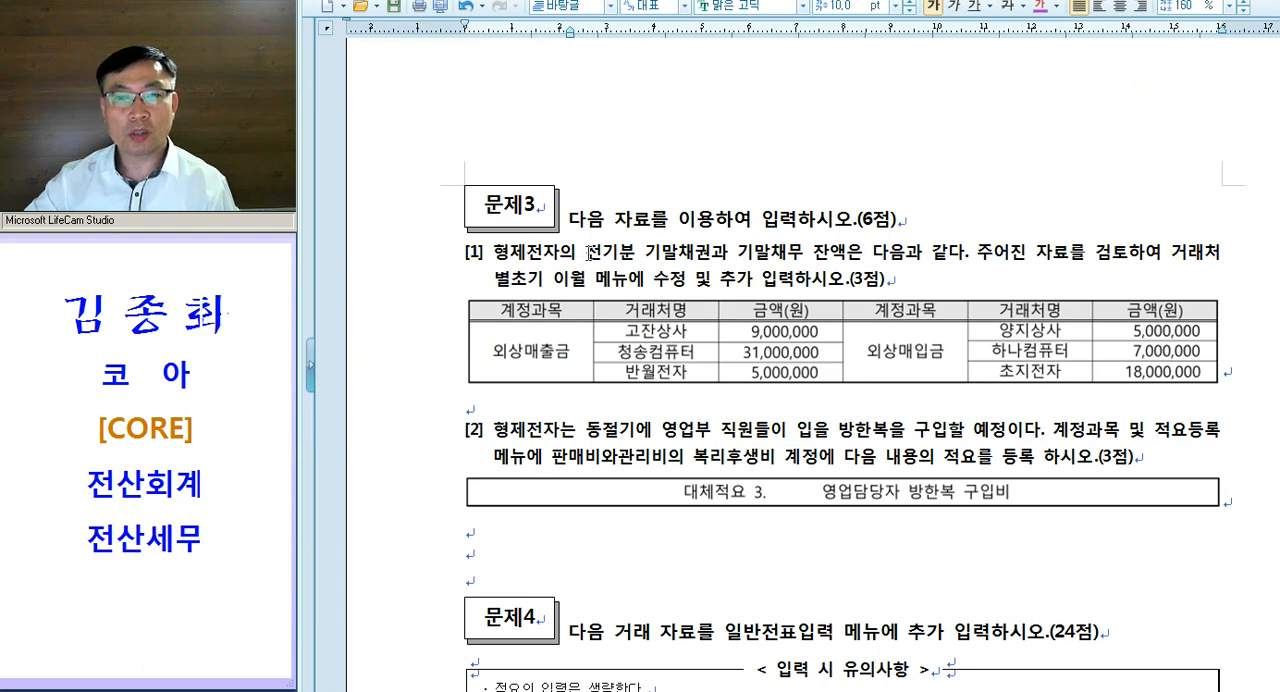
- Colour the phrase "전기분 기말채권과 기말채무" magenta in 문제3 item [1] and copy its character format
left_click_drag(588, 252, 805, 252)
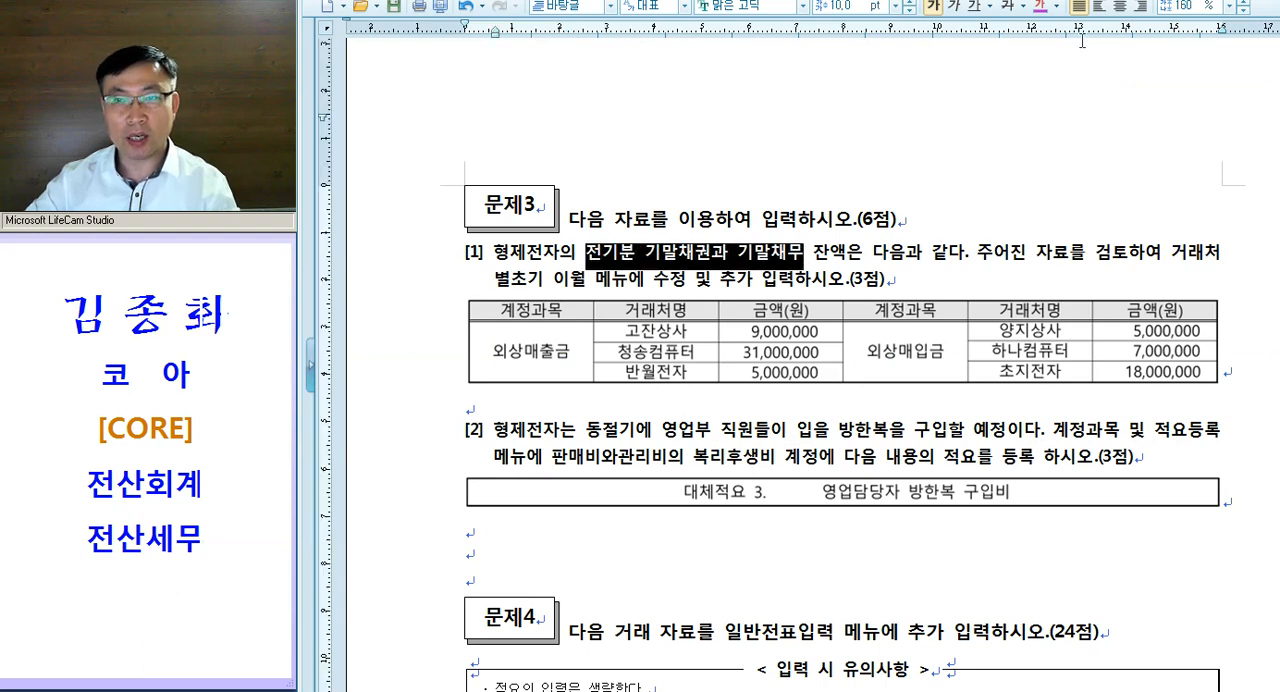
left_click(1041, 7)
left_click(711, 259)
key("alt+c")
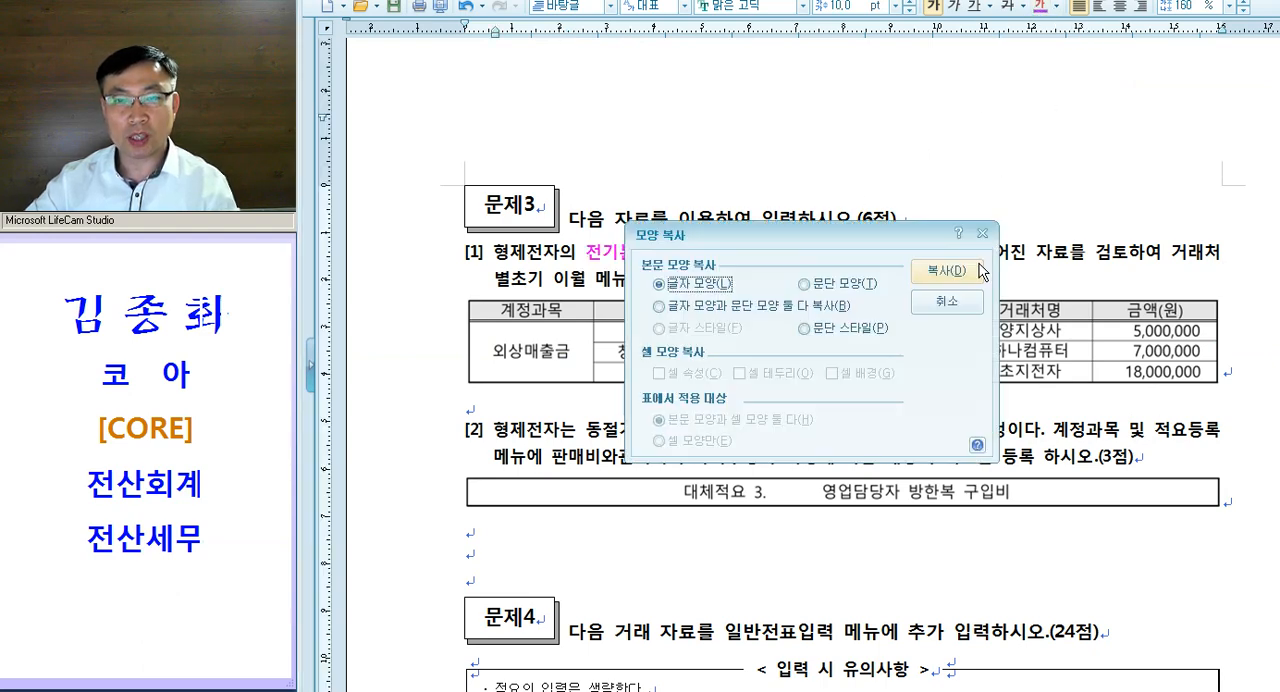
left_click(945, 271)
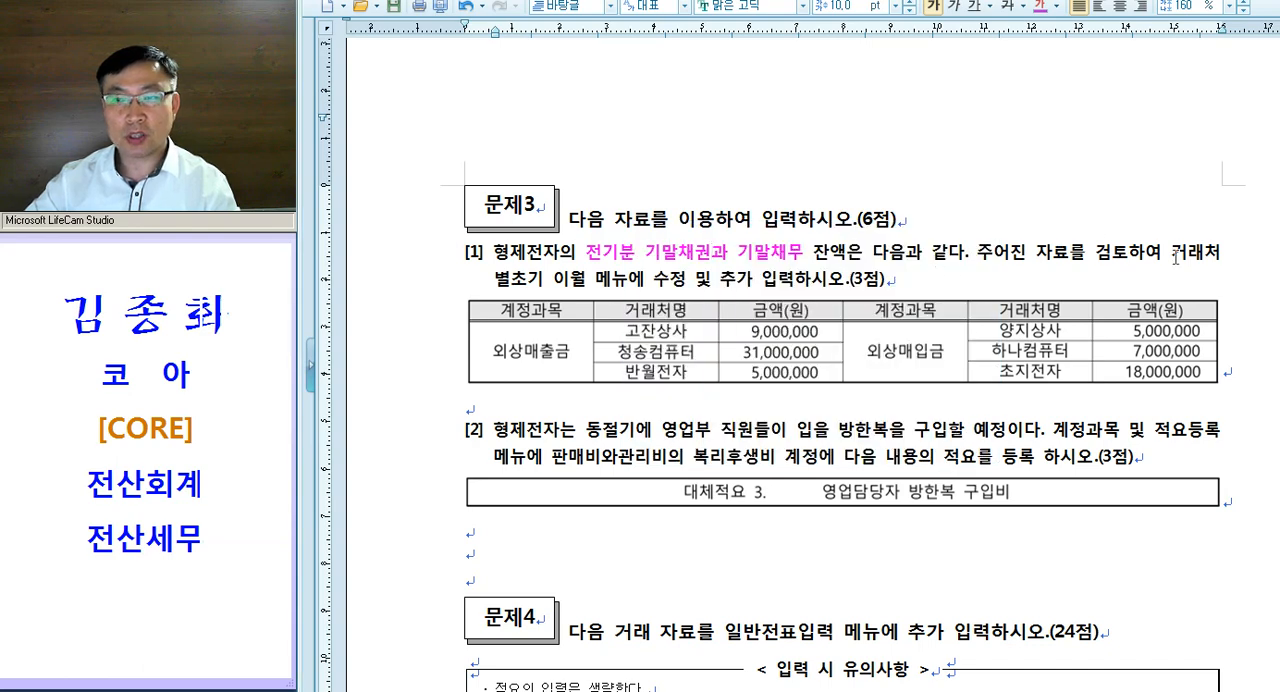
- Apply the copied character format to "거래처별초기 이월 메뉴" in 문제3 item [1]
left_click_drag(1165, 256, 628, 281)
key("alt+c")
scroll(789, 270, "down", 3)
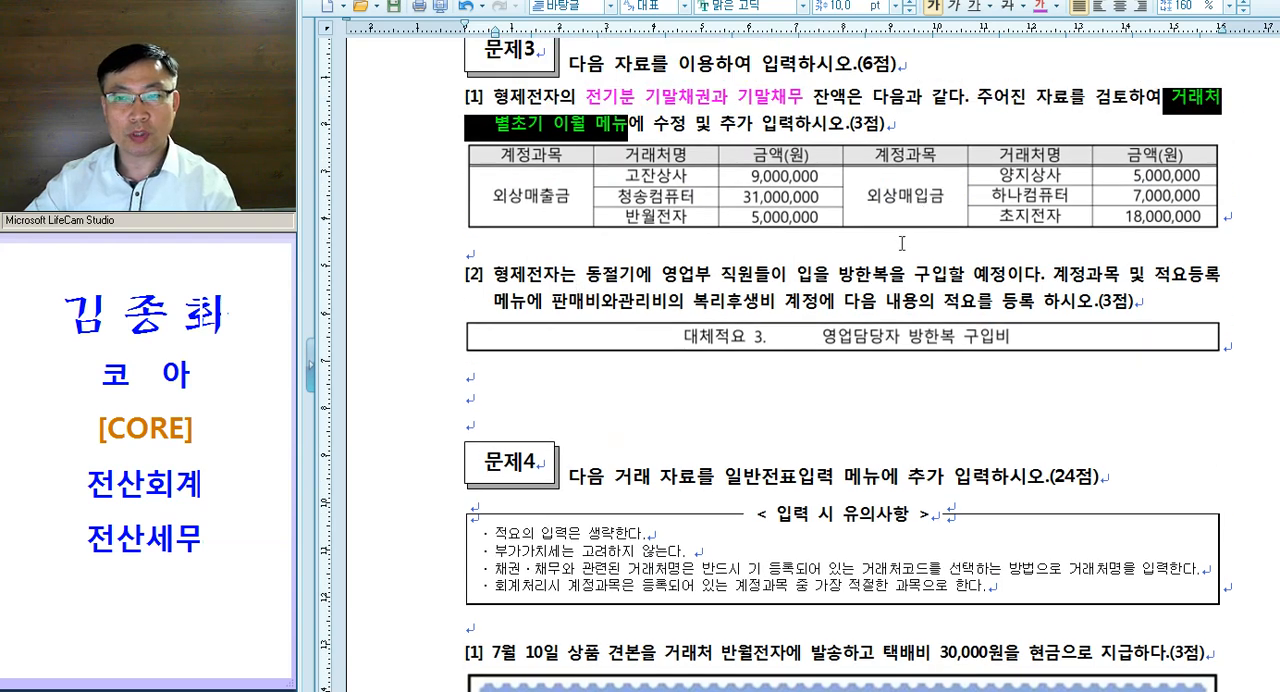
left_click(884, 272)
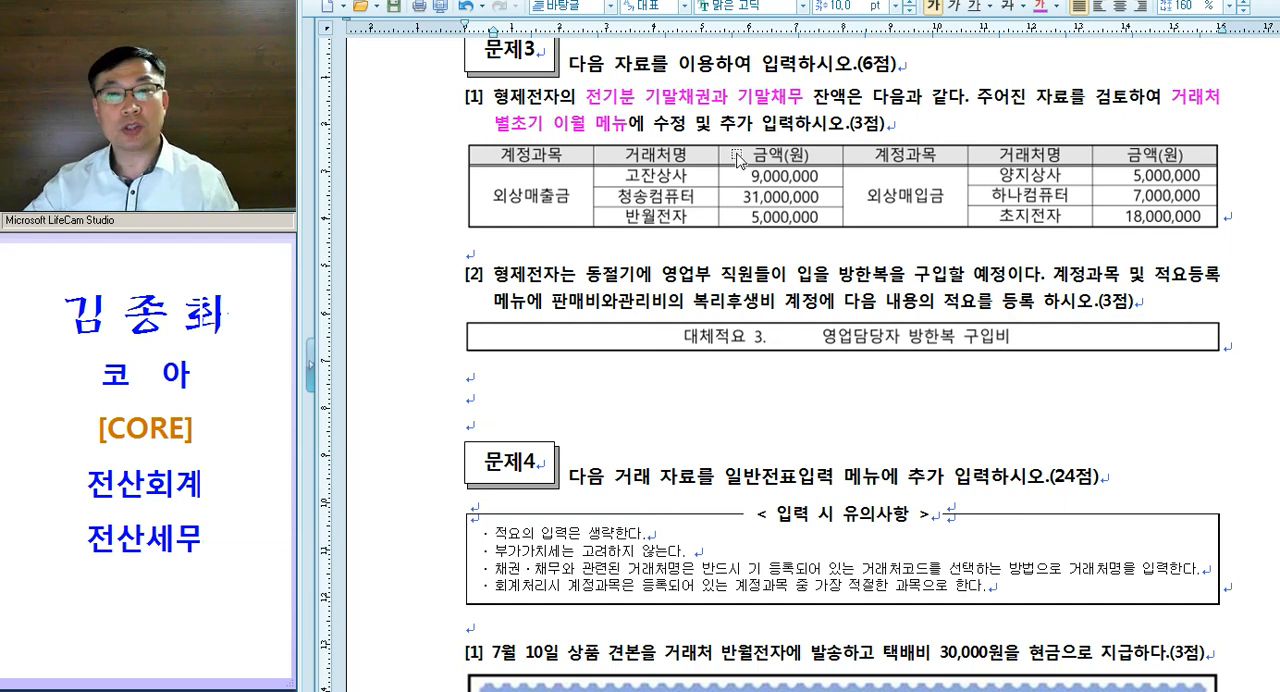
left_click_drag(640, 101, 806, 103)
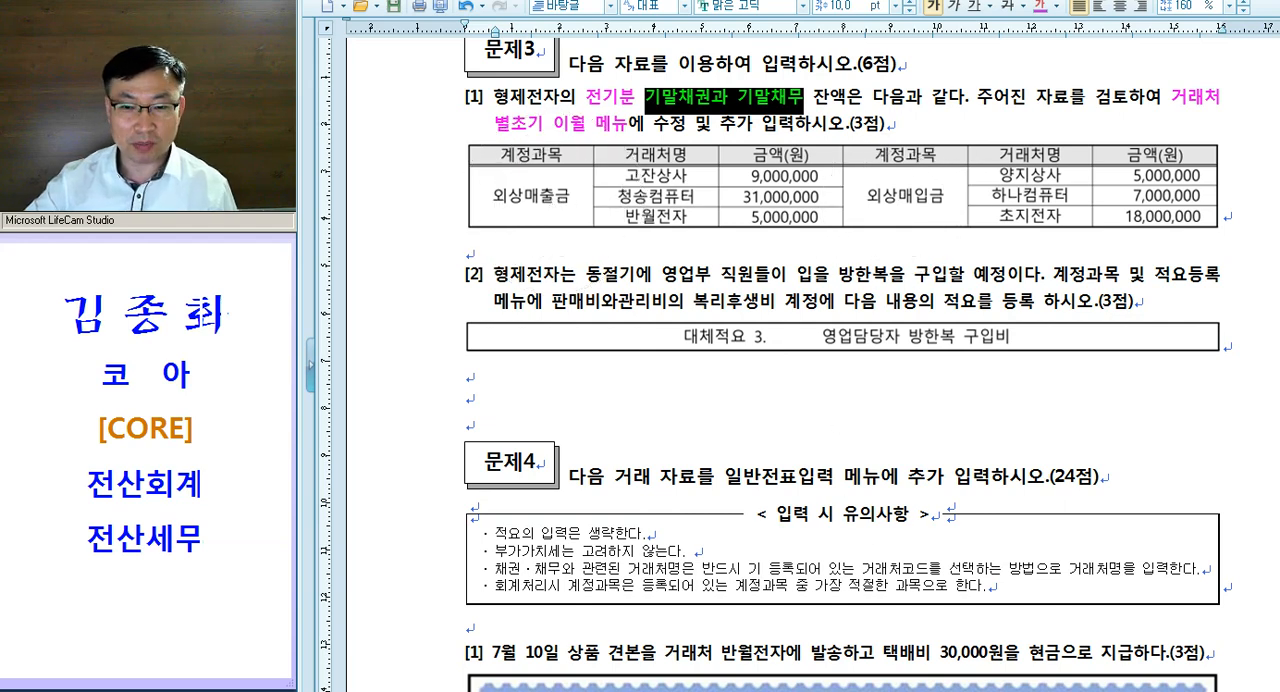
- Switch to KcLep and replace the customer 만세상사 under 외상매출금 with 고잔상사
key("alt+Tab")
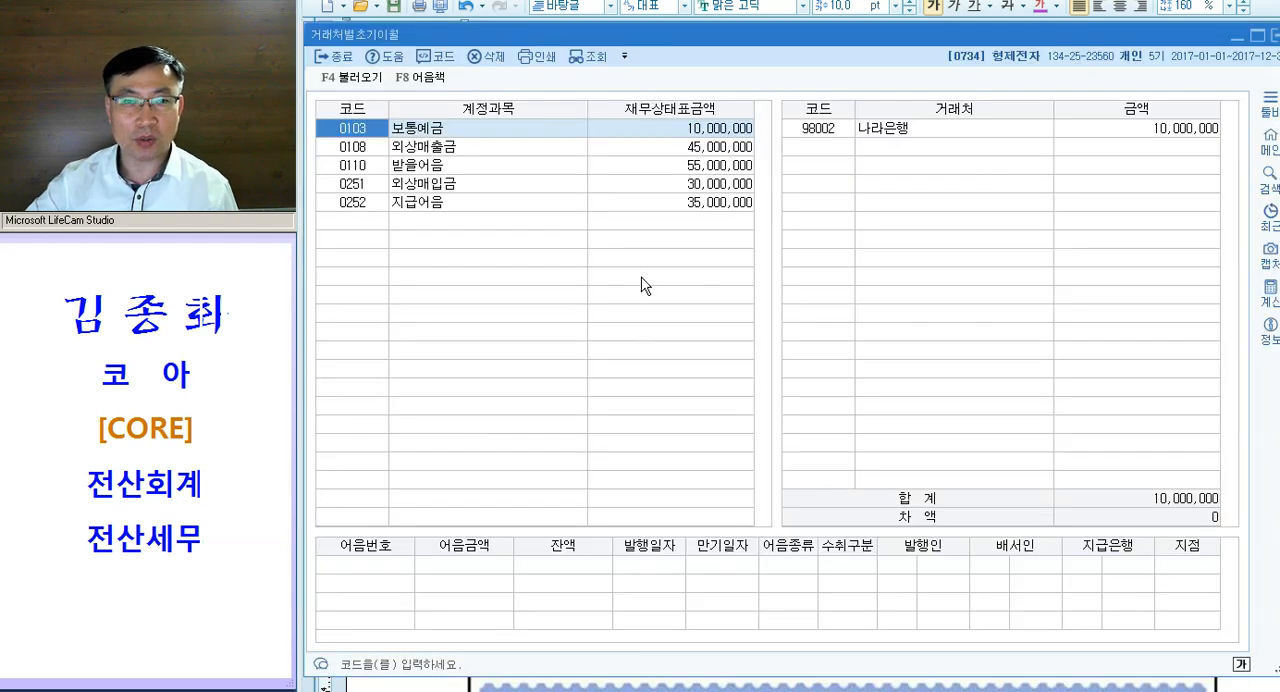
left_click(690, 150)
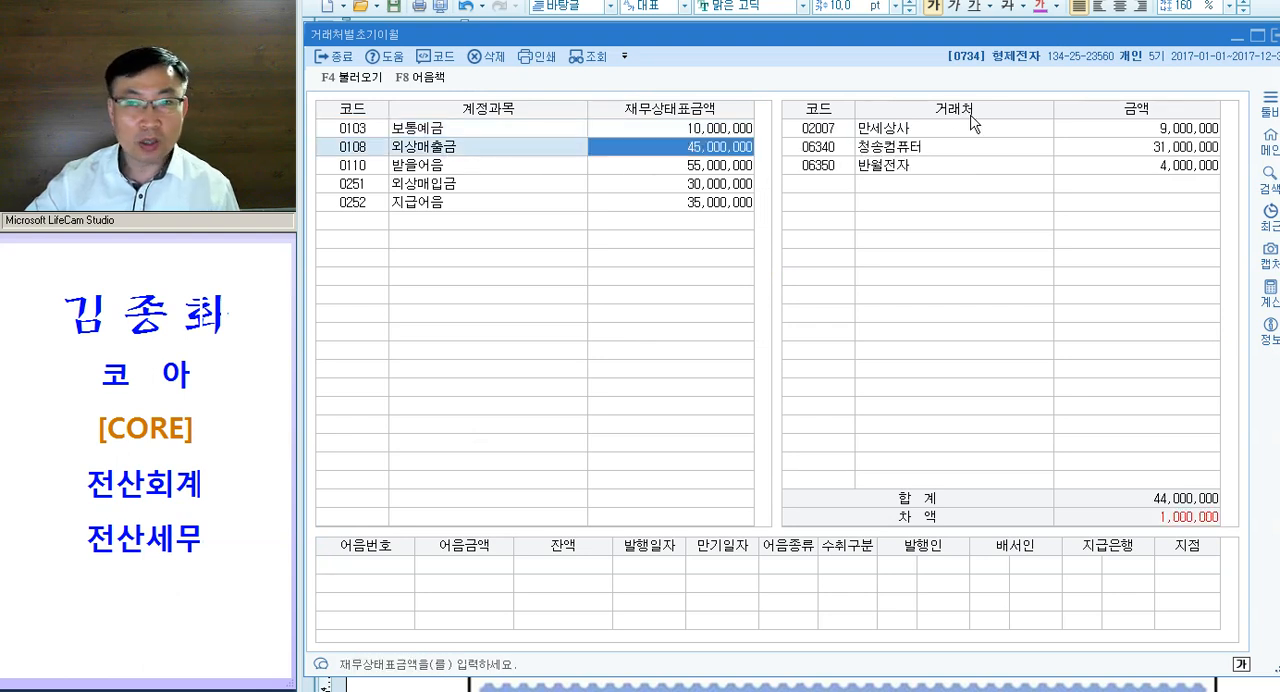
left_click(1147, 150)
key("Up")
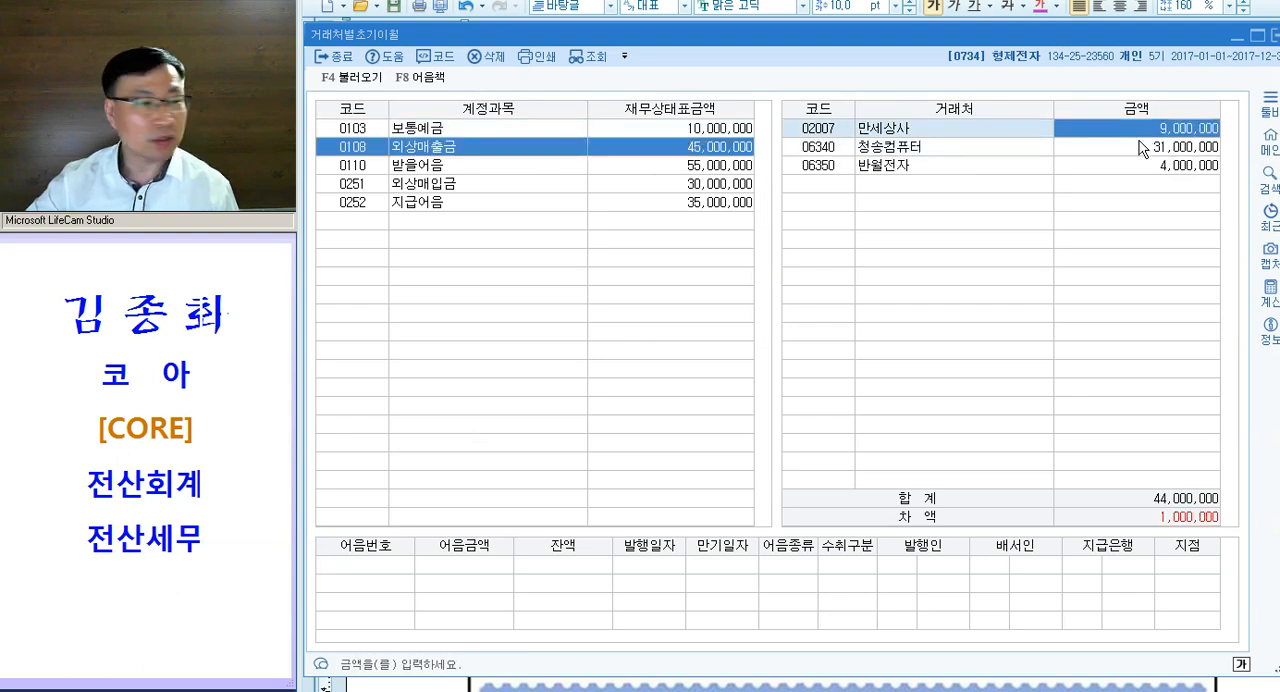
left_click(820, 133)
key("F2")
type("고잔")
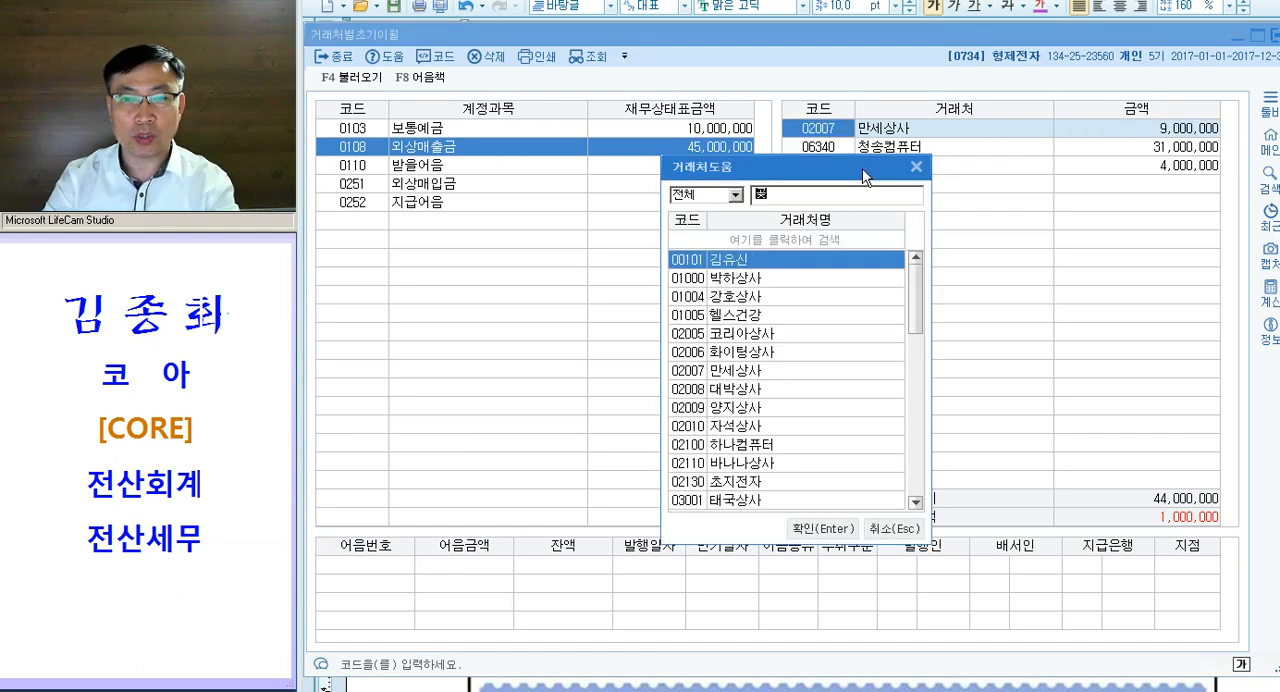
key("Return")
key("Return")
- Set the 외상매출금 opening balance of 반월전자 to 5,000,000 and check the customer entries
key("Return")
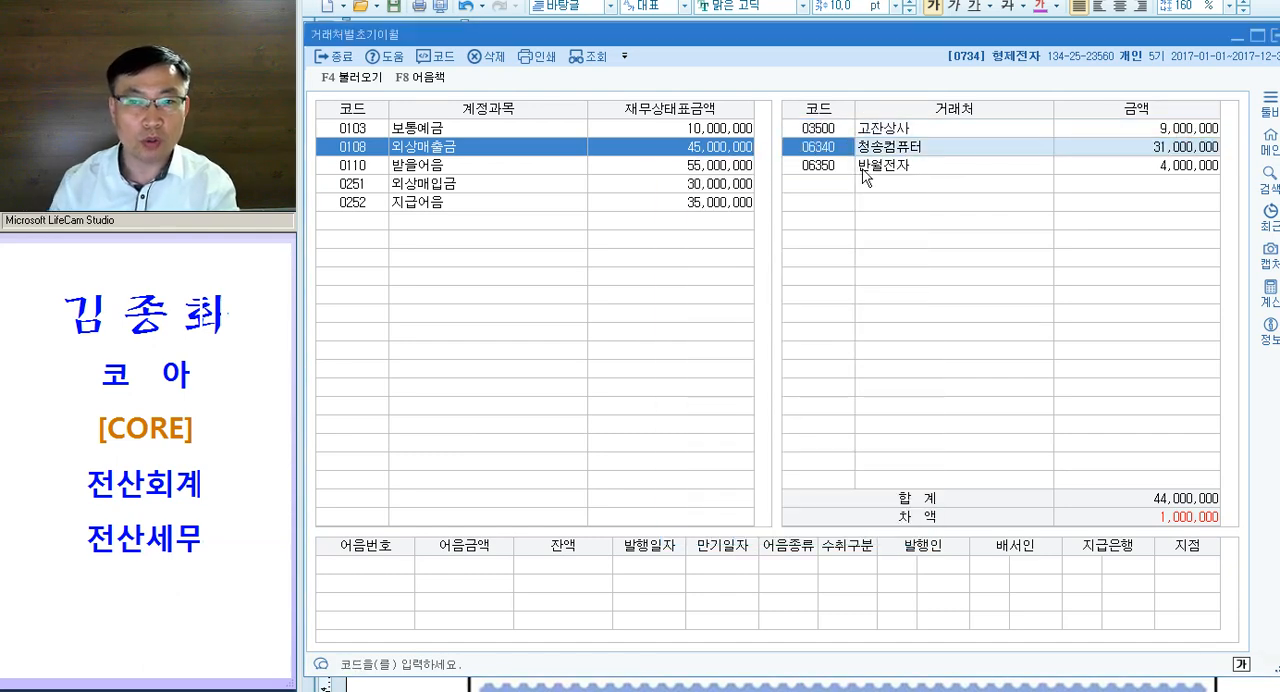
key("Return")
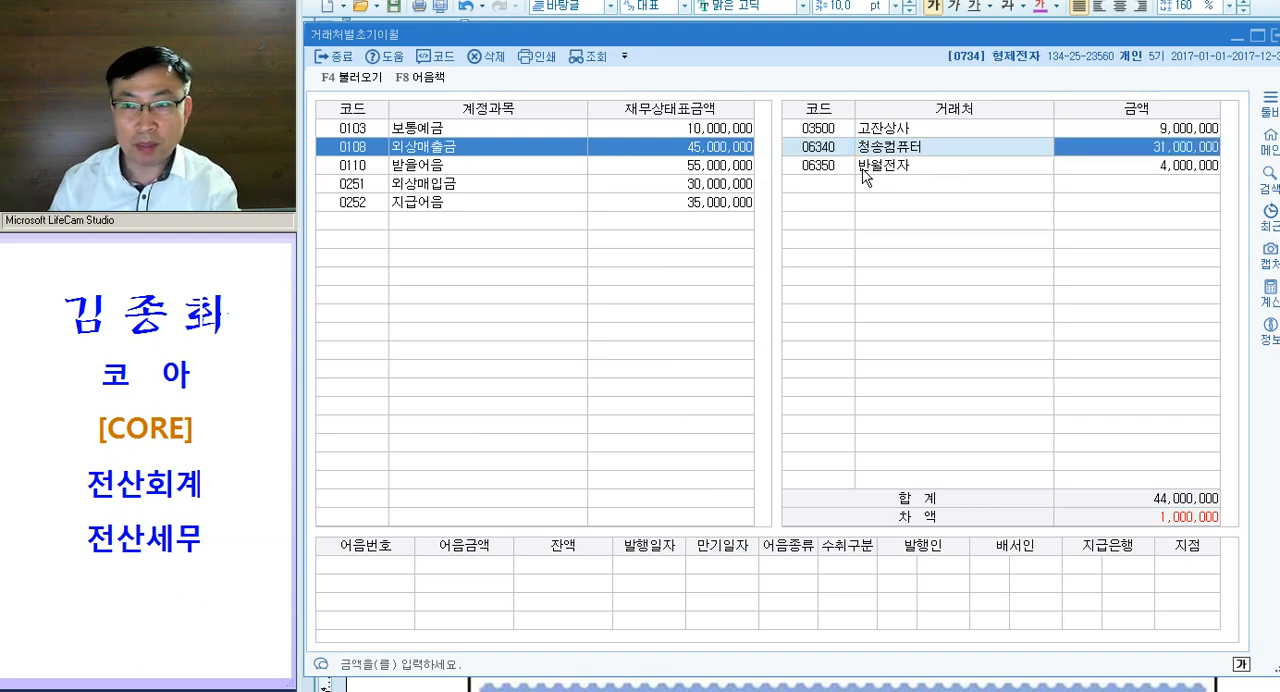
key("Return")
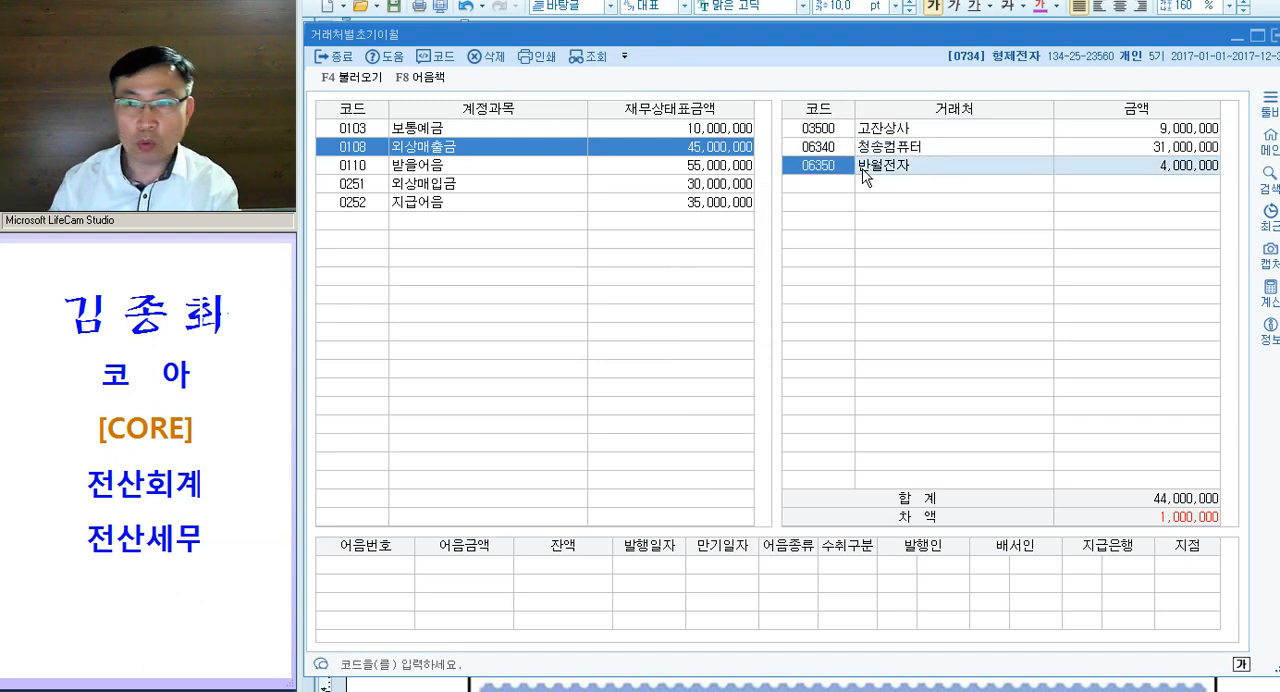
key("Return")
type("5000000")
key("Return")
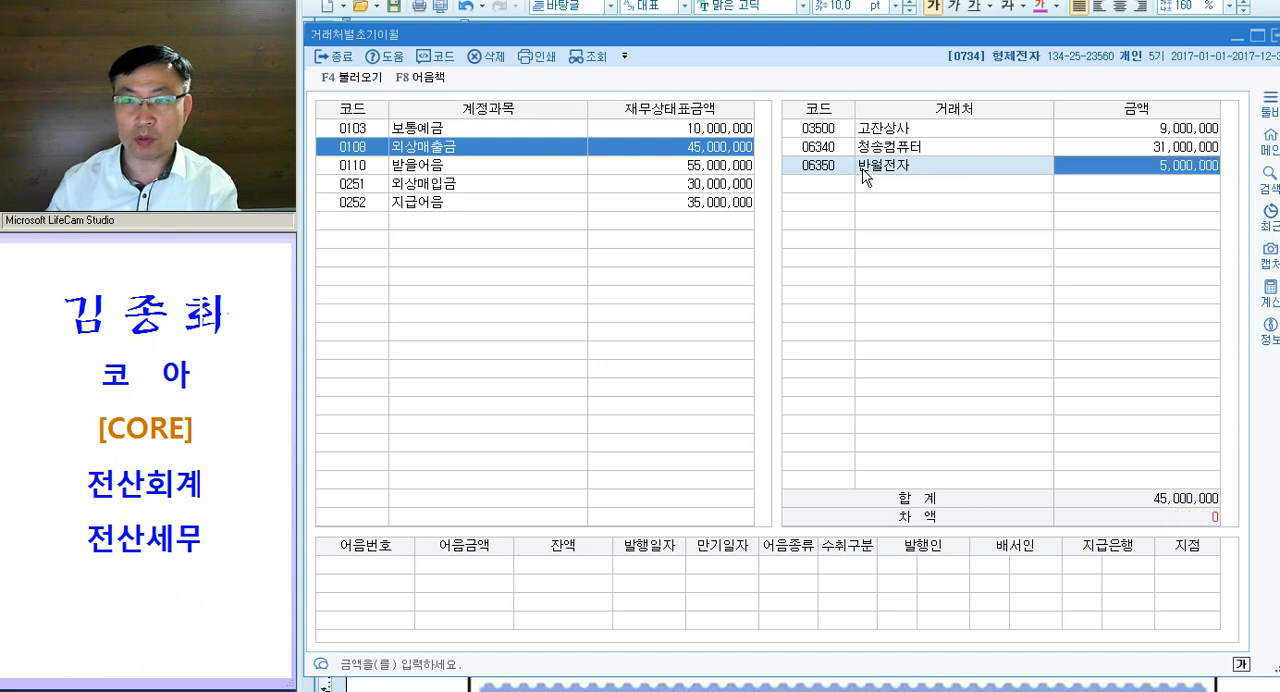
left_click(836, 131)
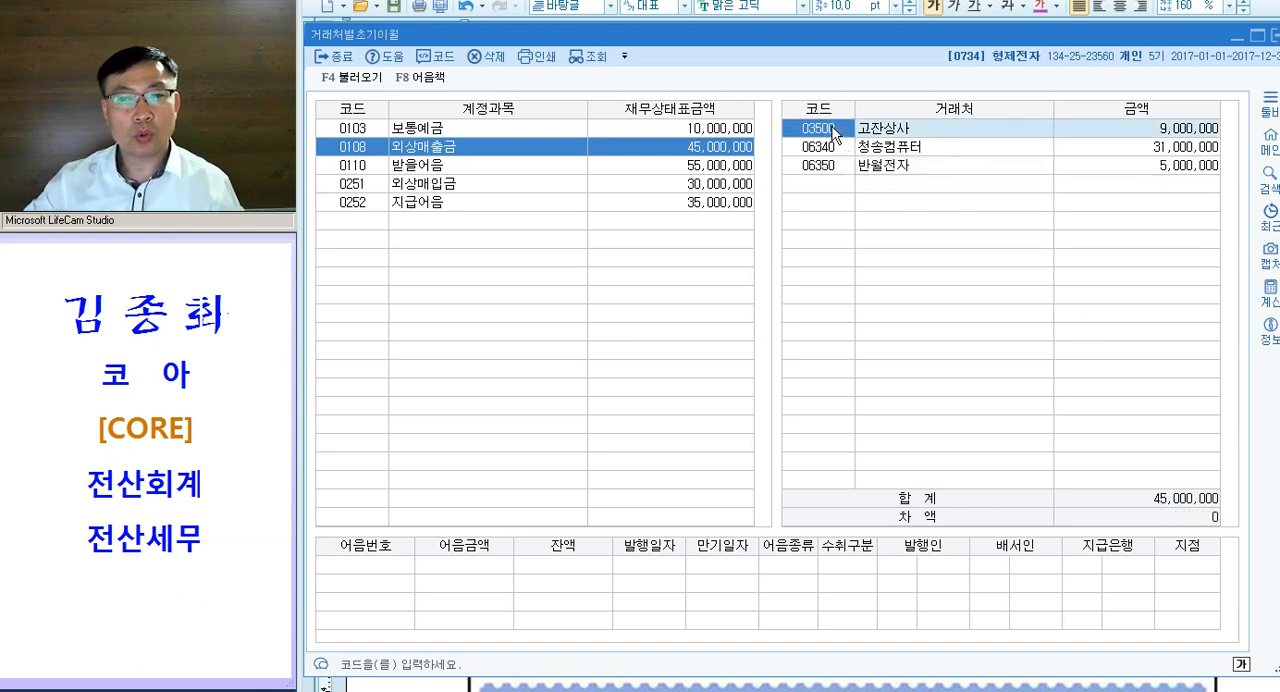
left_click(1165, 172)
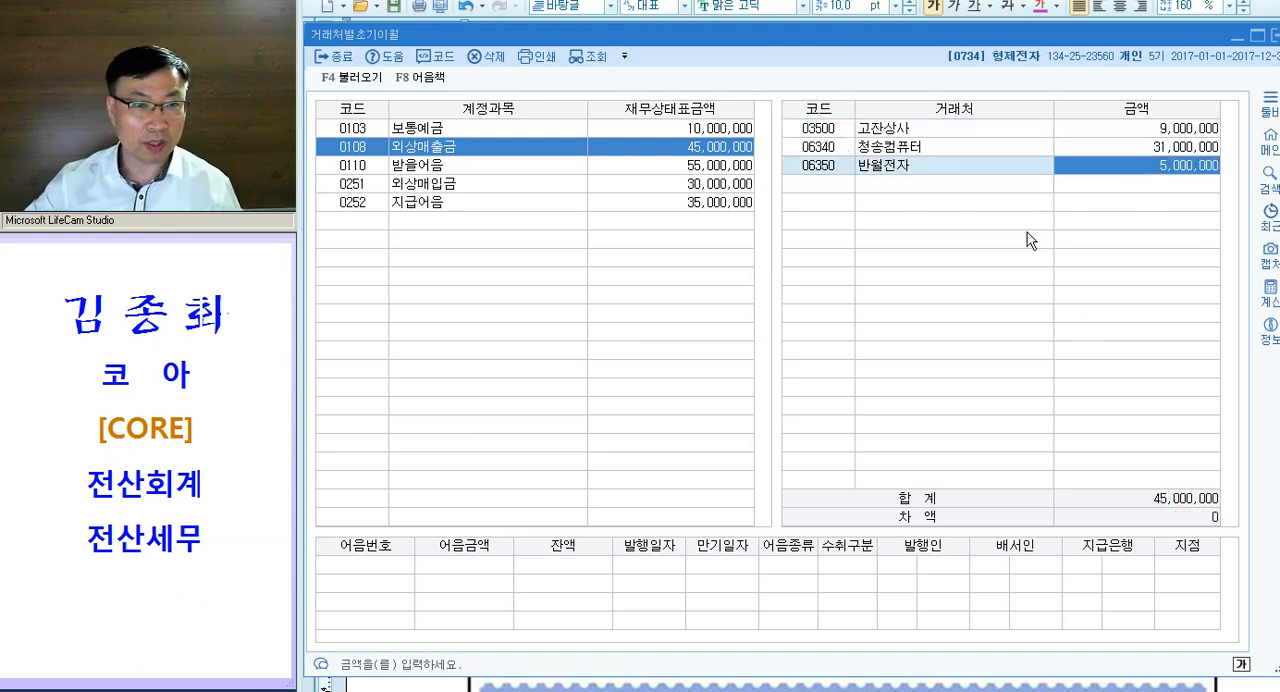
- Check the vendor balances under 외상매입금, set 초지전자 to 18,000,000, and close 거래처별초기이월
left_click(495, 182)
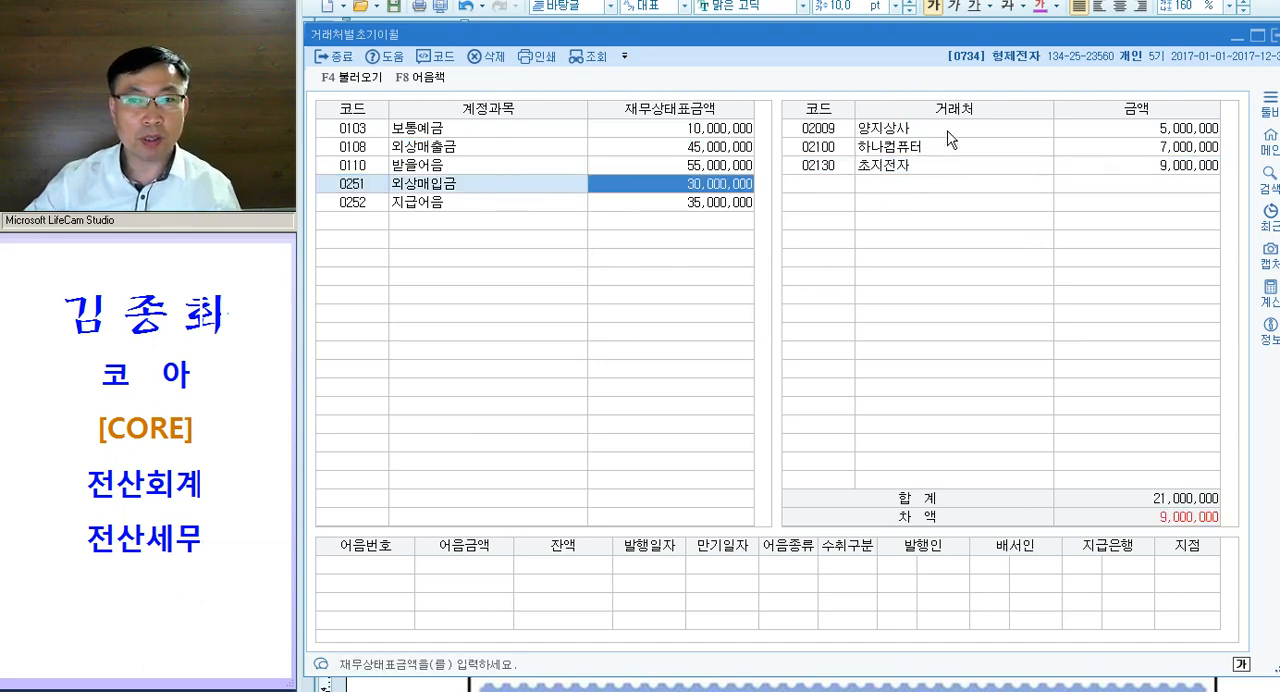
left_click(1150, 135)
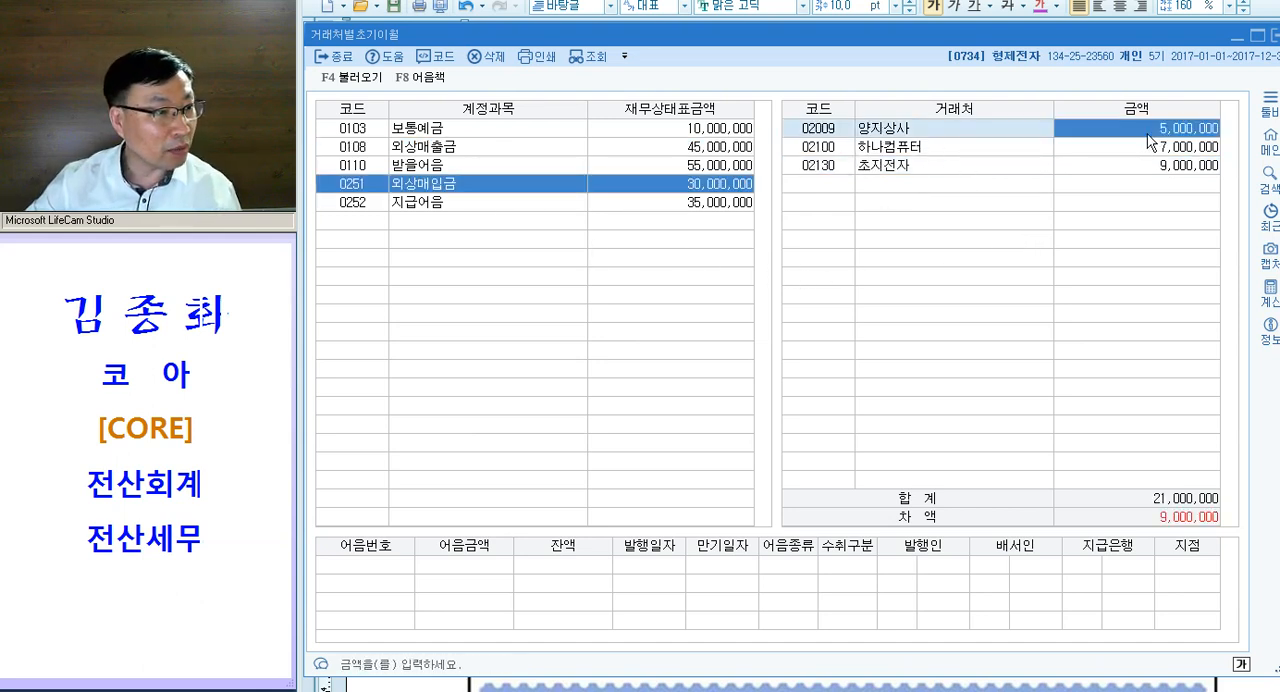
left_click(1134, 152)
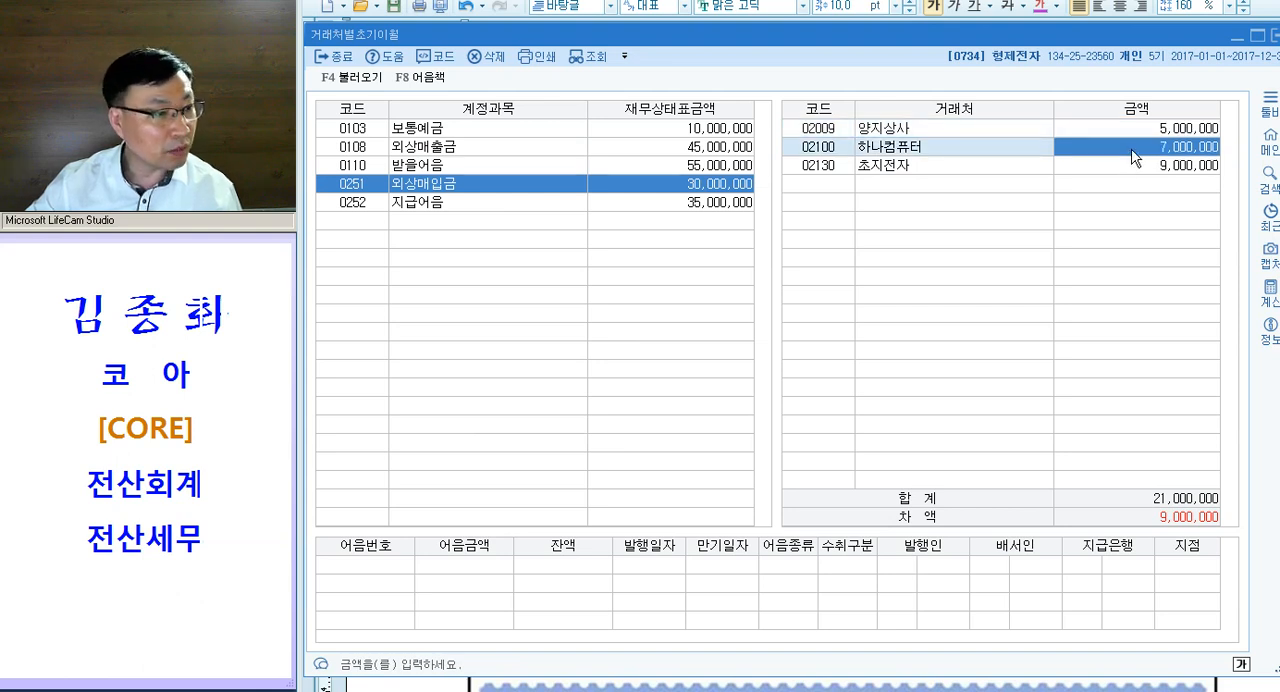
left_click(1098, 168)
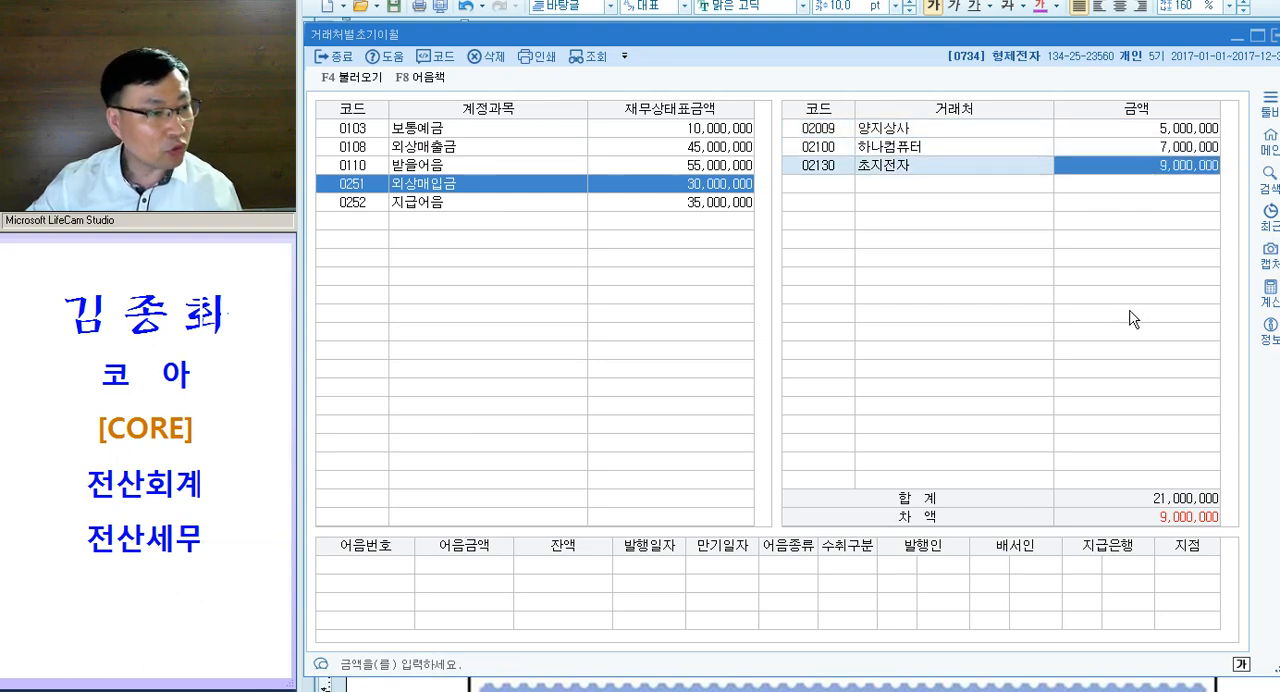
type("18000000")
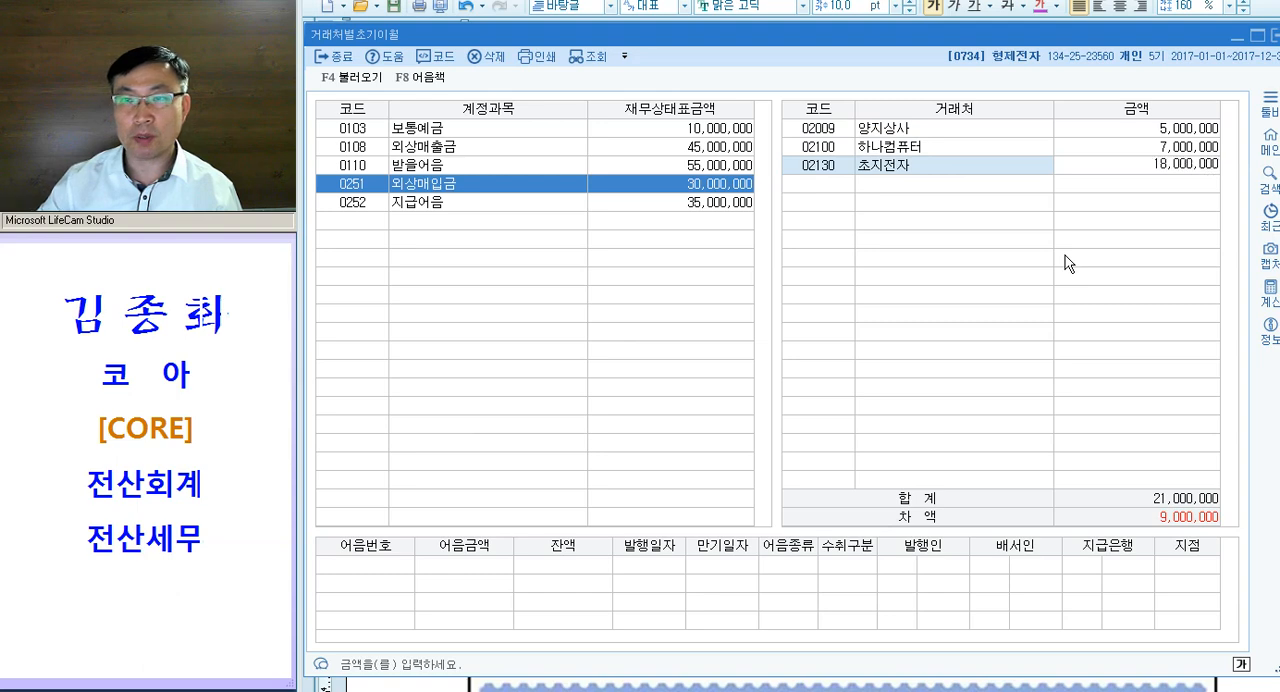
key("Return")
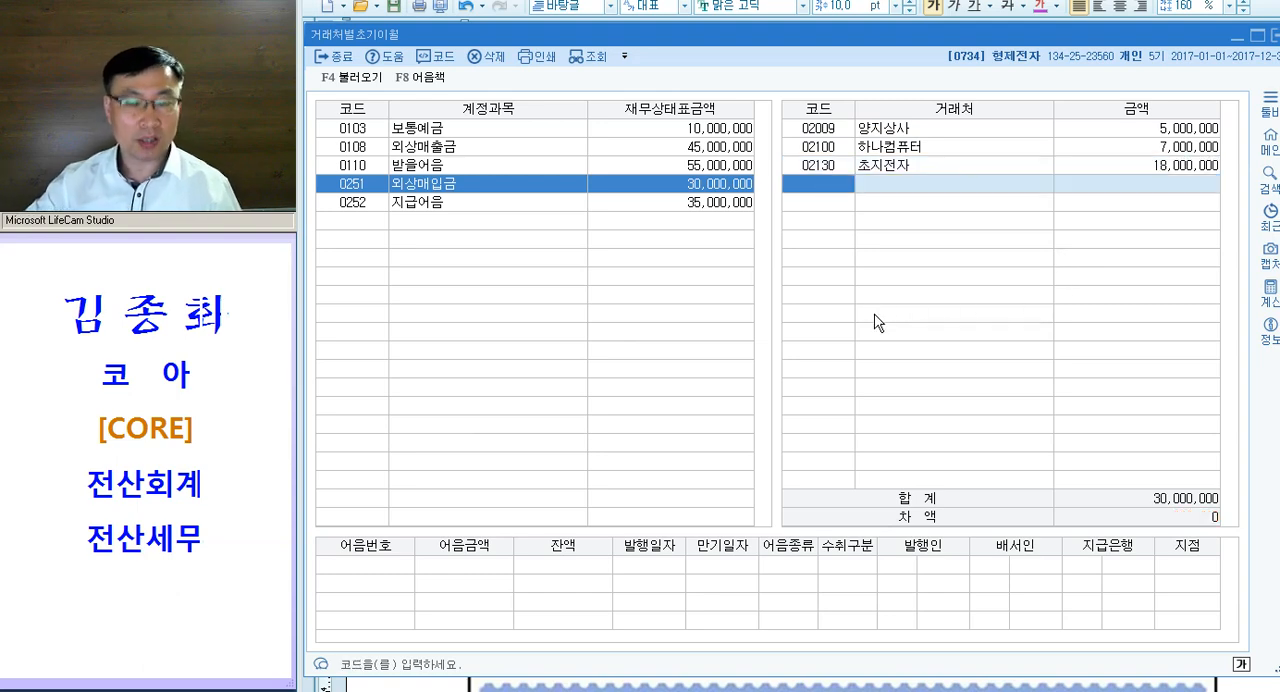
key("Escape")
key("Escape")
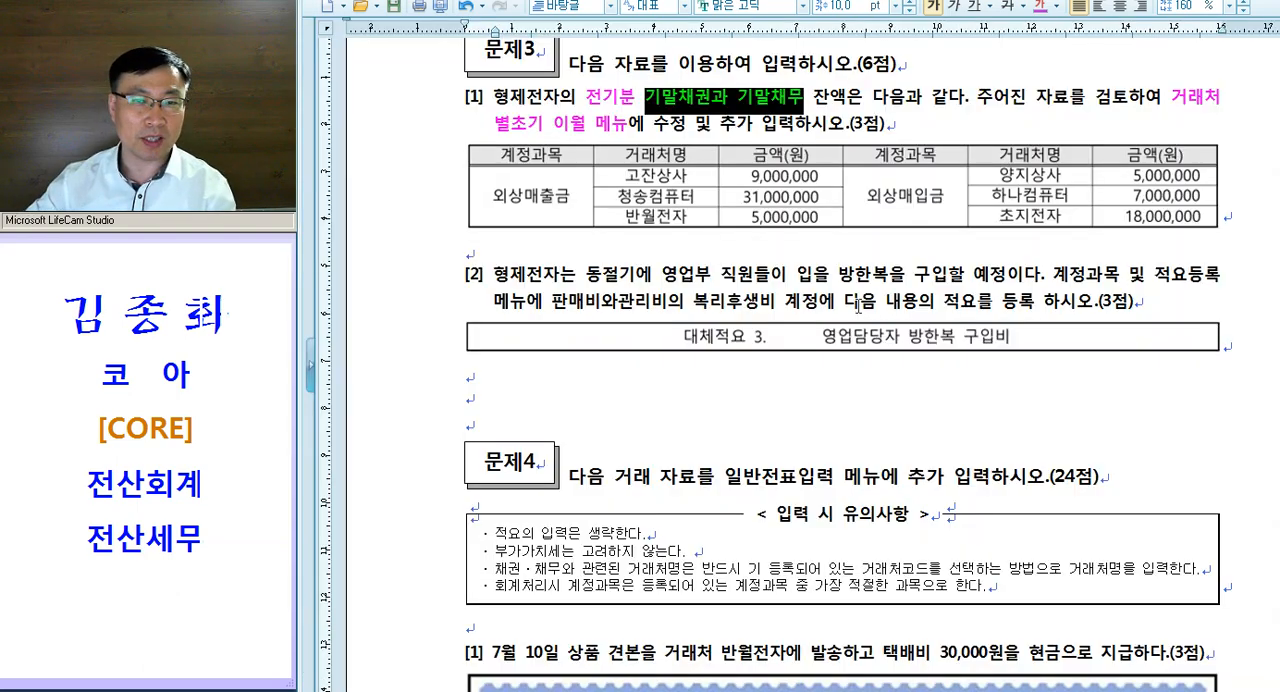
- Colour "계정과목 및 적요등록" and "판매비와관리비의 복리후생비" magenta in 문제3 item [2] of the exam document
scroll(700, 300, "down", 3)
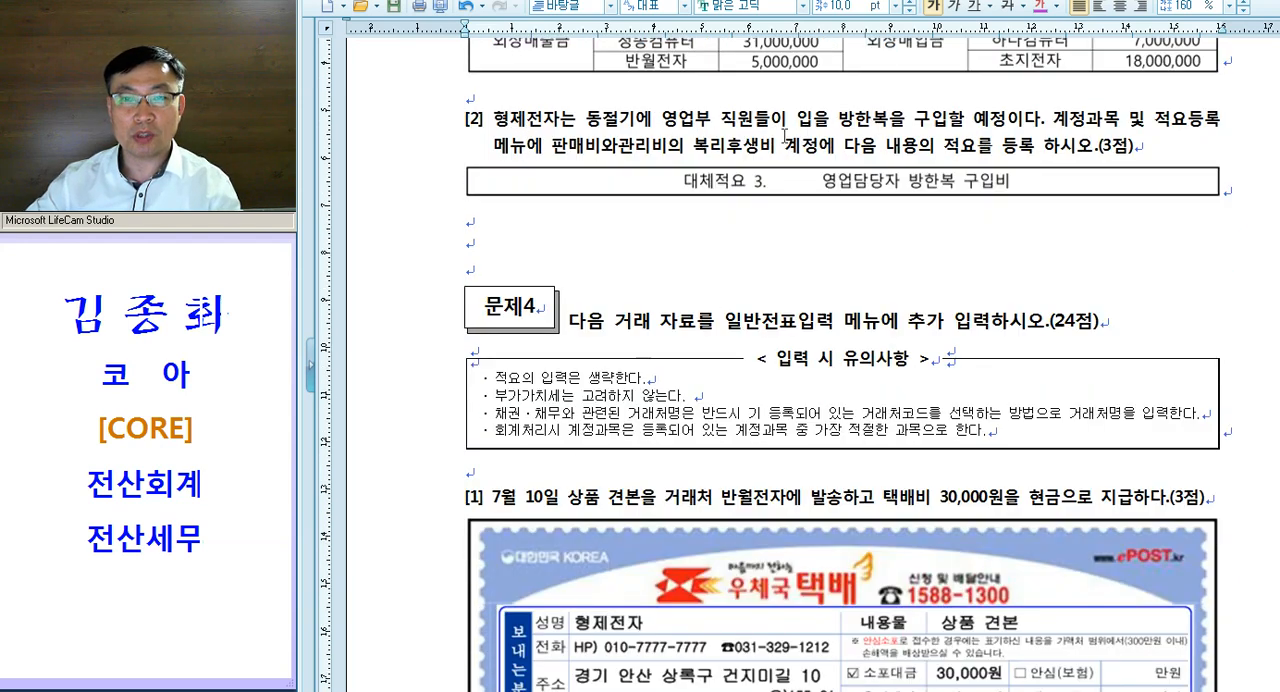
left_click_drag(838, 121, 911, 122)
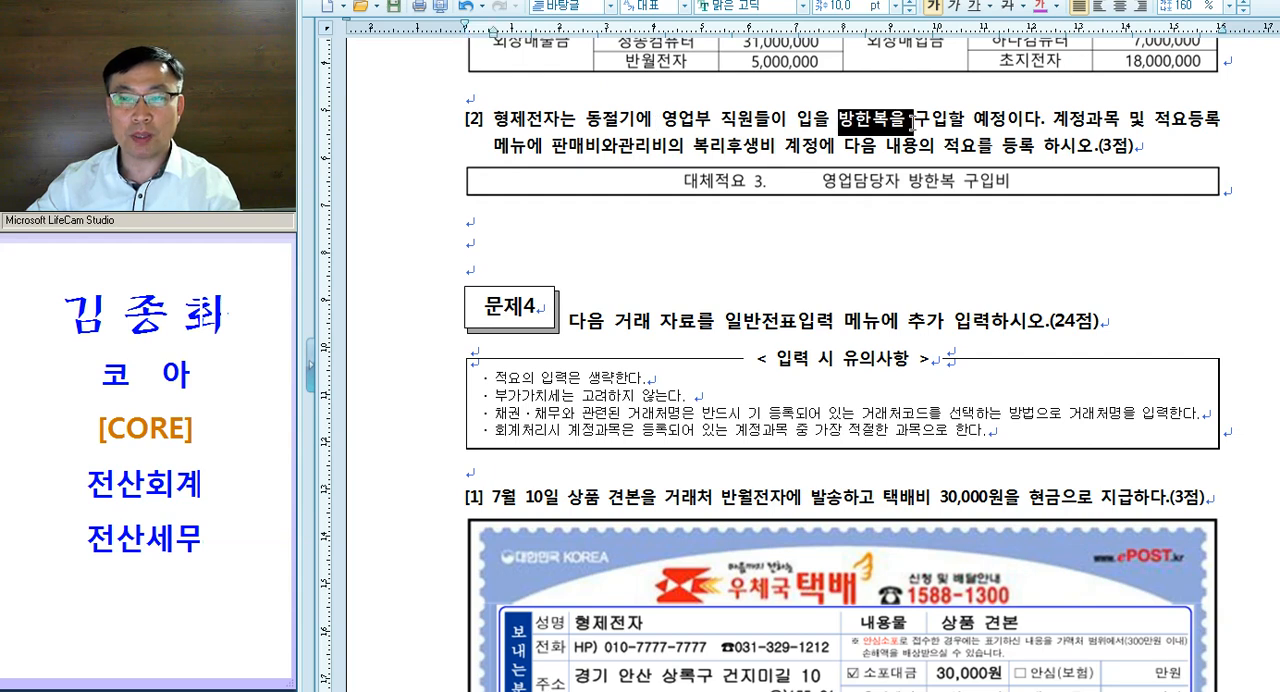
left_click_drag(1046, 121, 1222, 121)
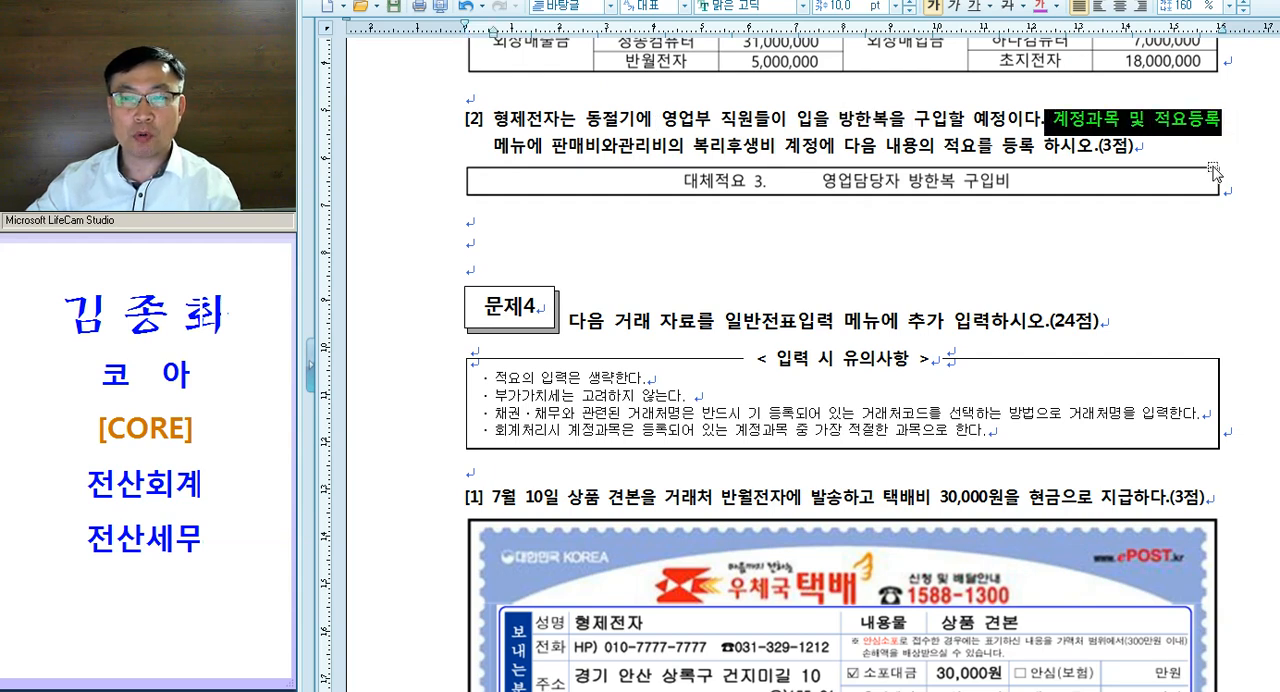
left_click_drag(547, 147, 782, 148)
key("ctrl+m")
key("d")
left_click(622, 147)
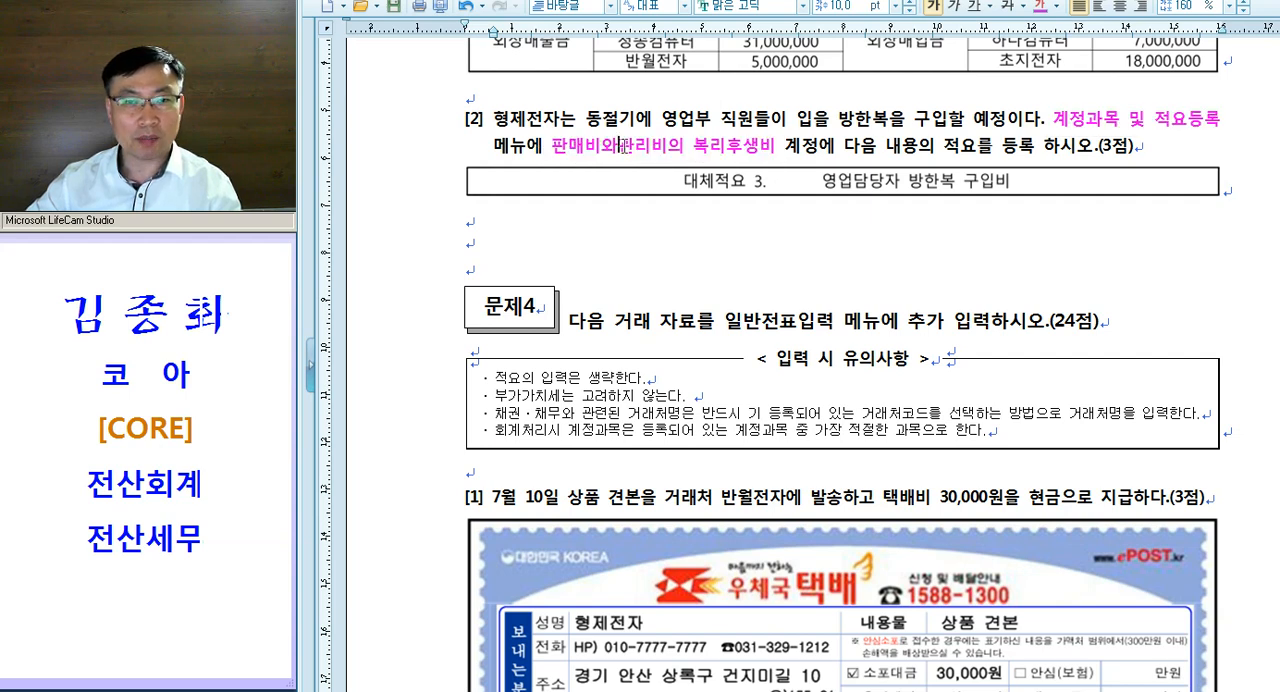
- Insert the account code "811." before 복리후생비 in 문제3 item [2]
left_click_drag(692, 153, 759, 153)
left_click(693, 154)
type("8")
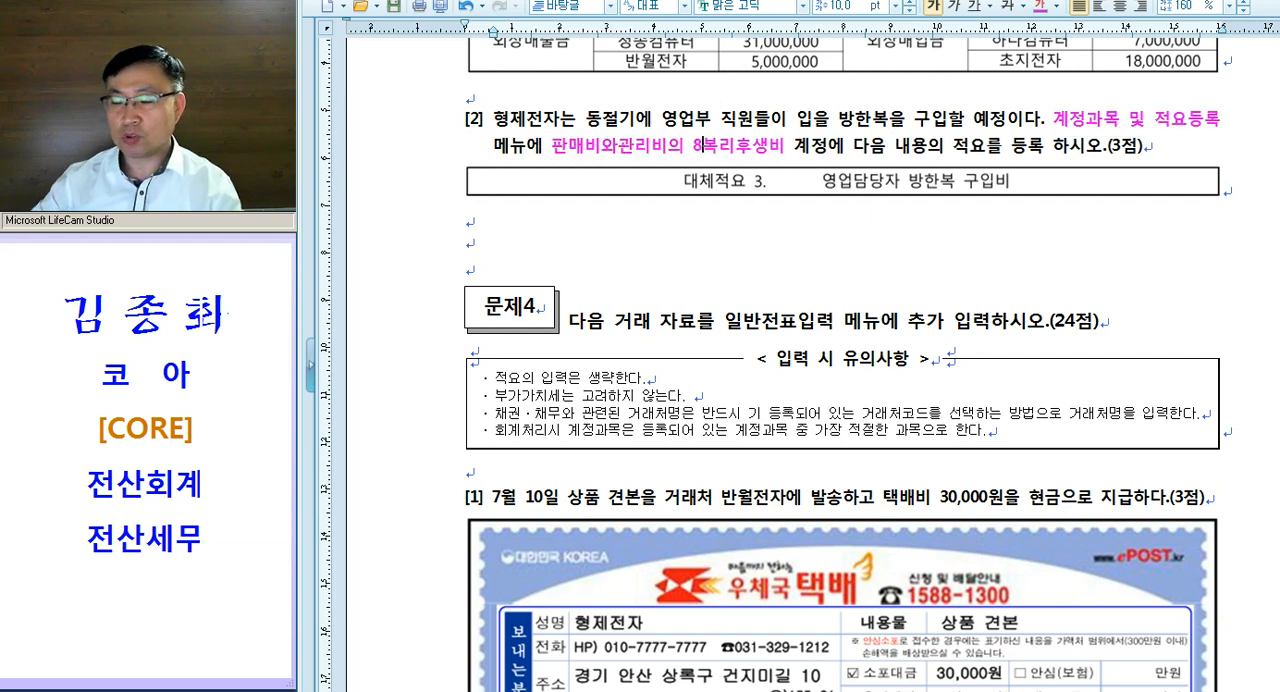
type("11.")
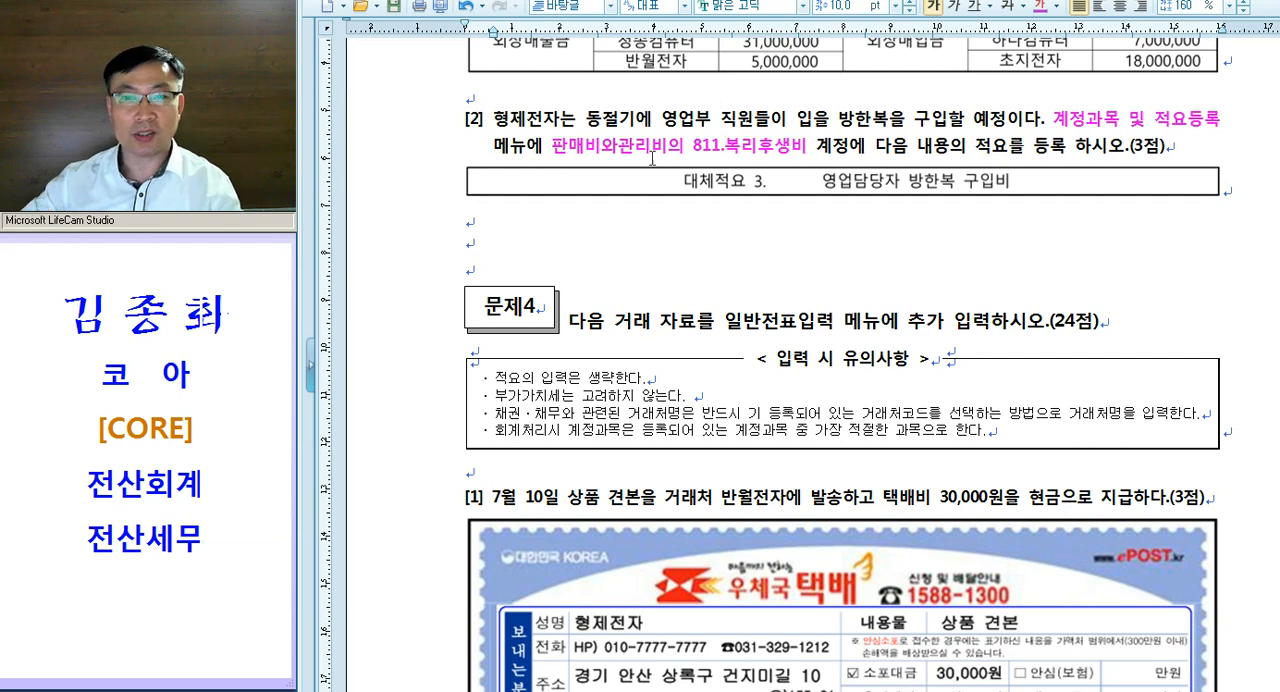
left_click_drag(695, 148, 866, 148)
left_click(866, 148)
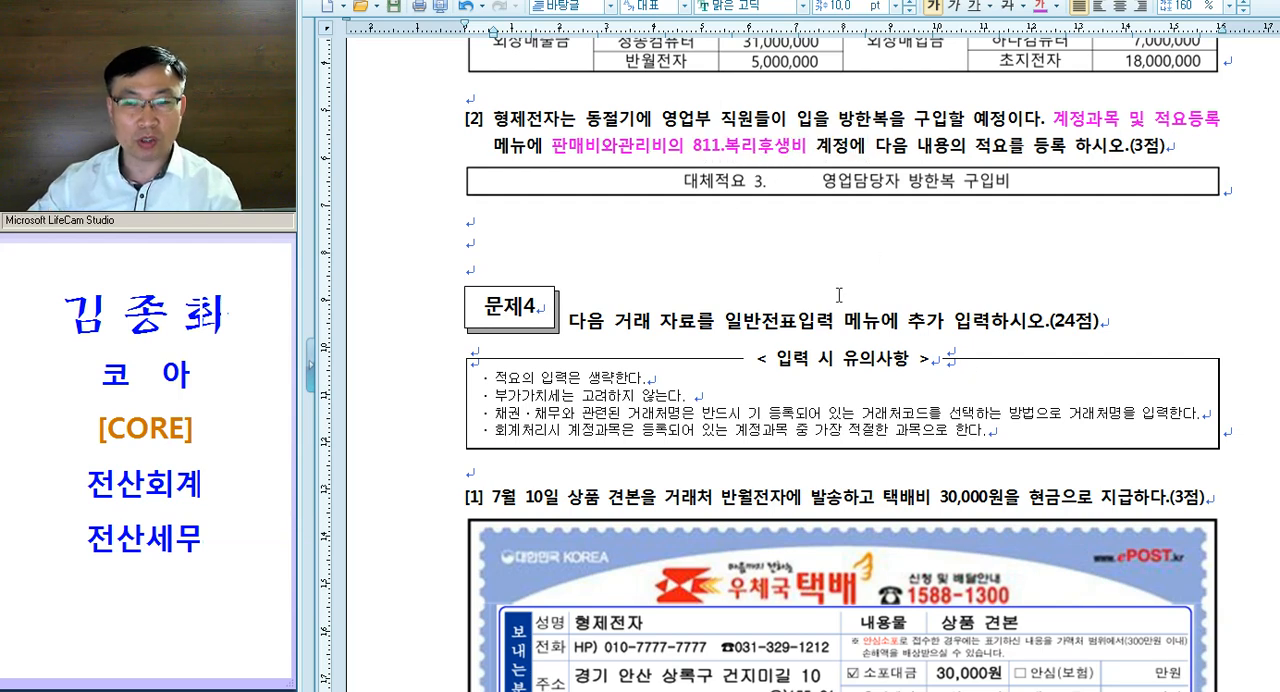
- Switch to KcLep, open 계정과목및적요등록 and go to account code 811 복리후생비
key("alt+Tab")
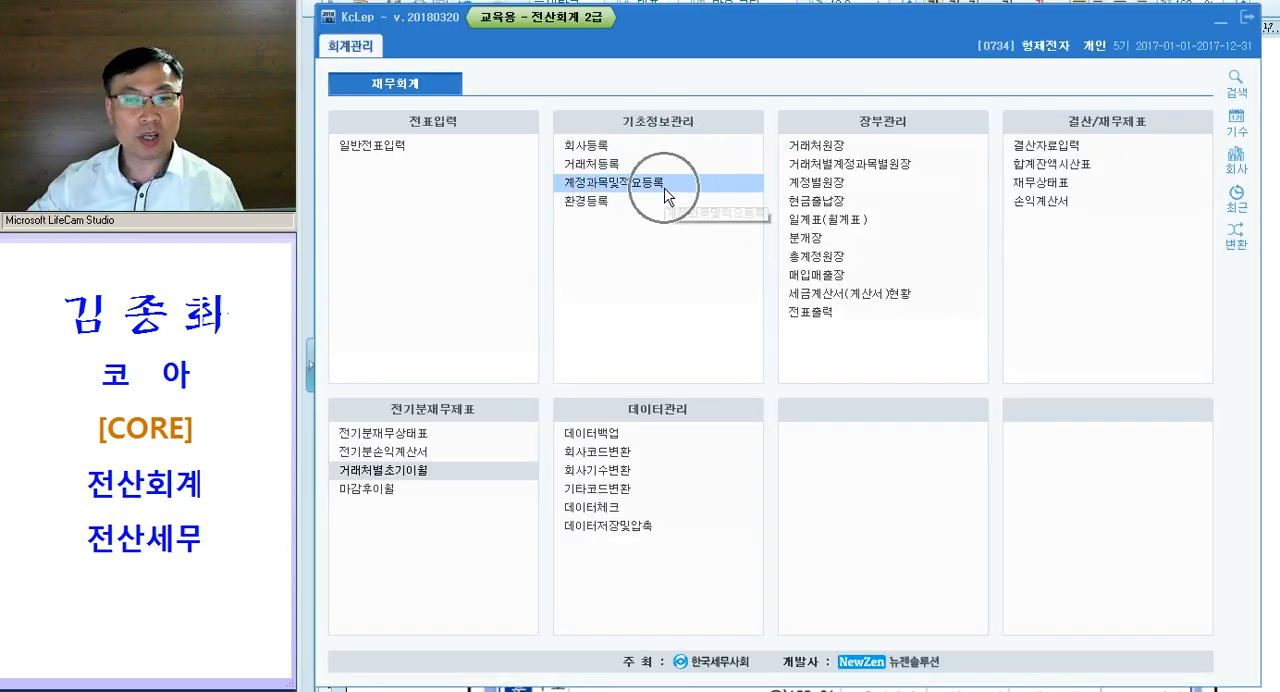
left_click(667, 185)
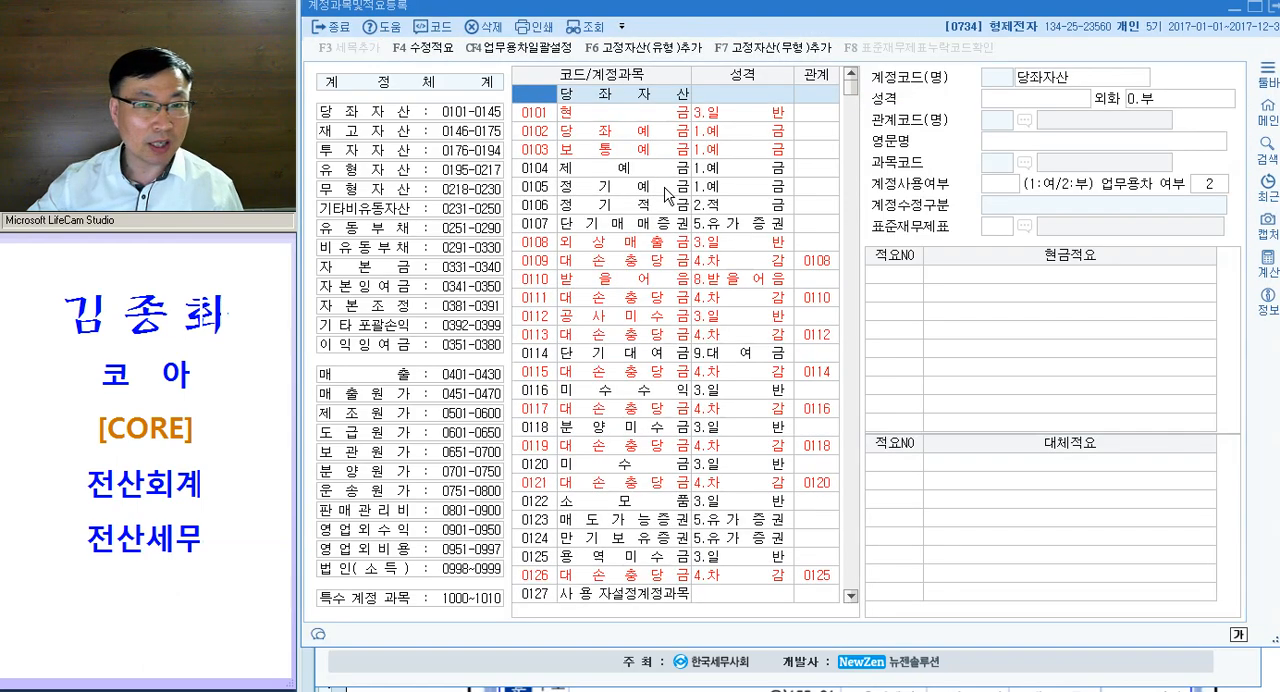
type("80")
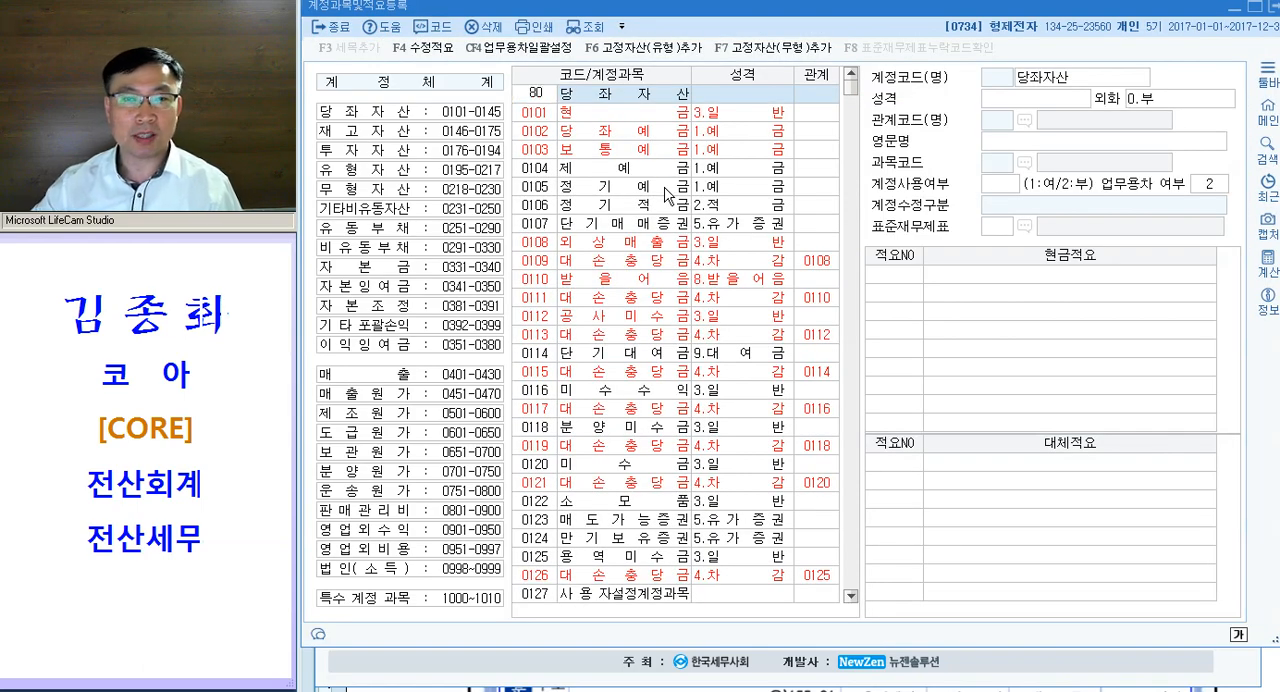
key("BackSpace")
type("11")
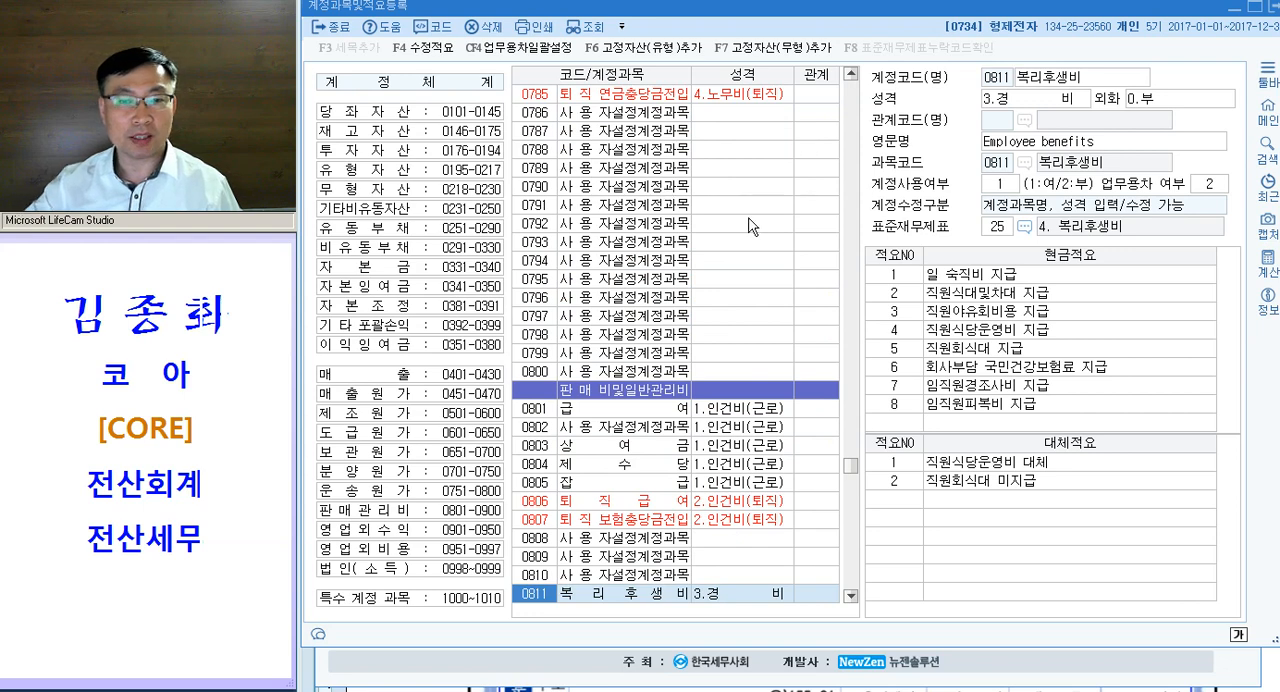
scroll(672, 430, "down", 4)
scroll(603, 378, "up", 10)
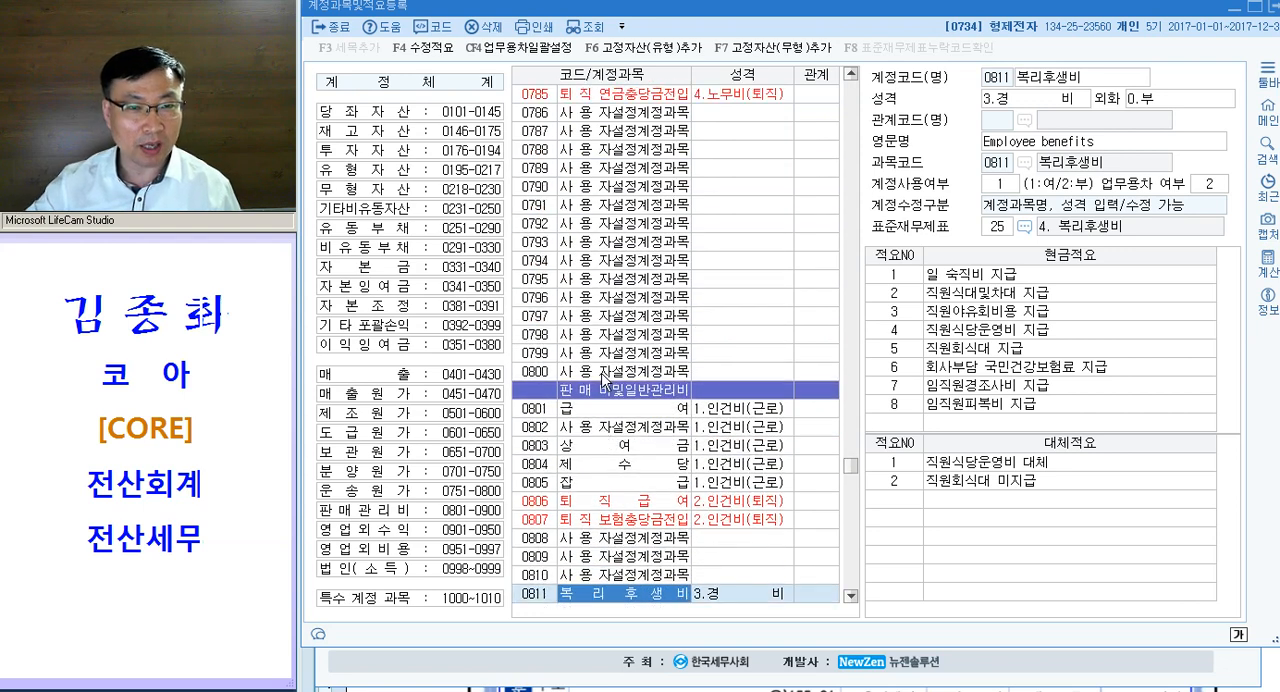
- Return to account 101 현금 and bring up the 판매관리비 accounts (0801-0900) from the account classification
left_click(534, 150)
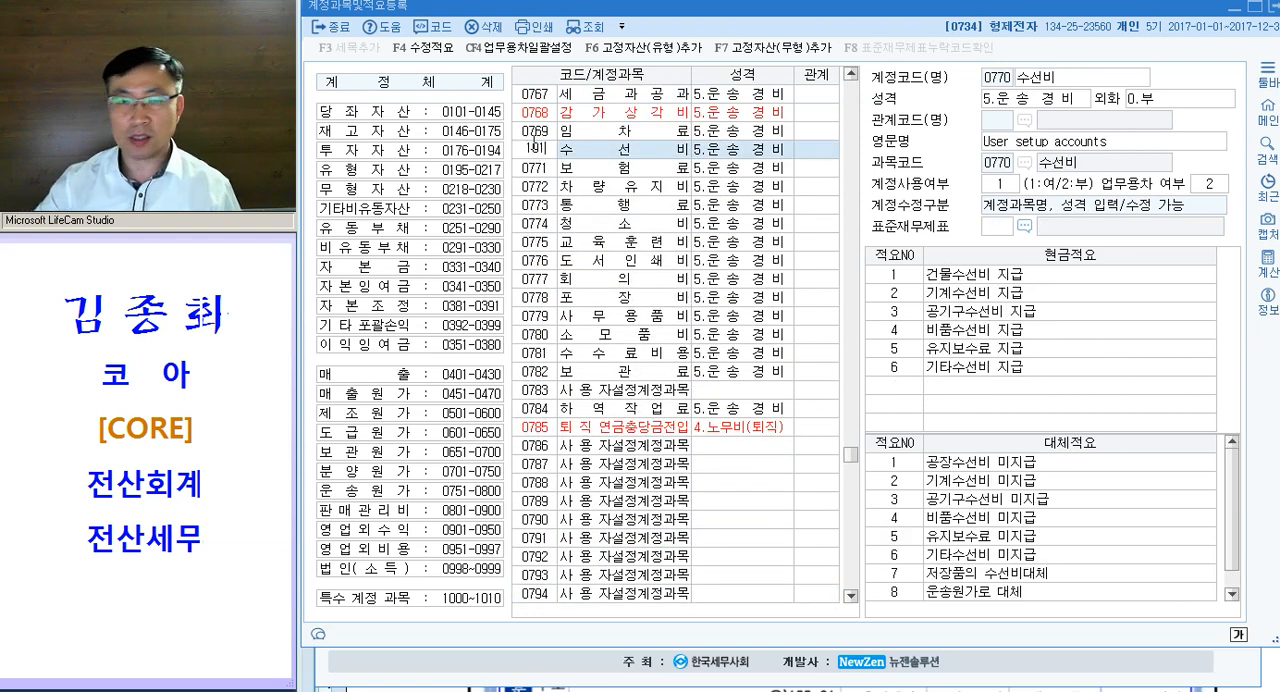
key("ctrl+Home")
scroll(533, 143, "up", 1)
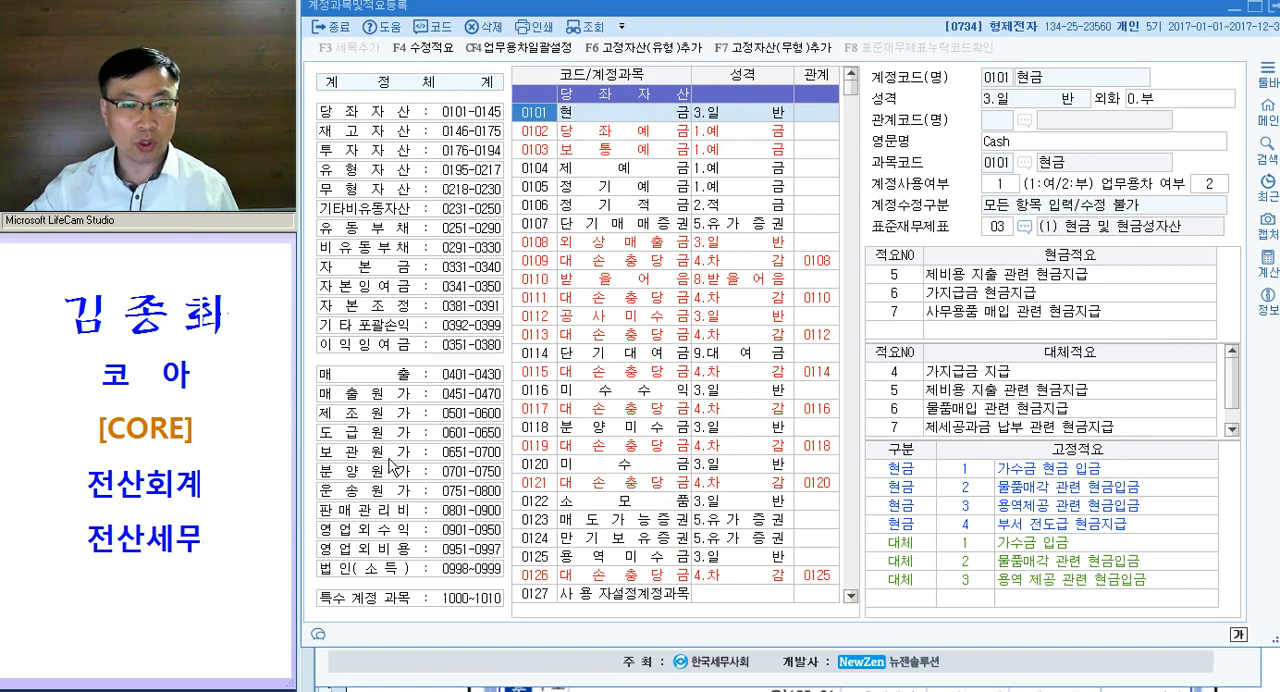
left_click(385, 512)
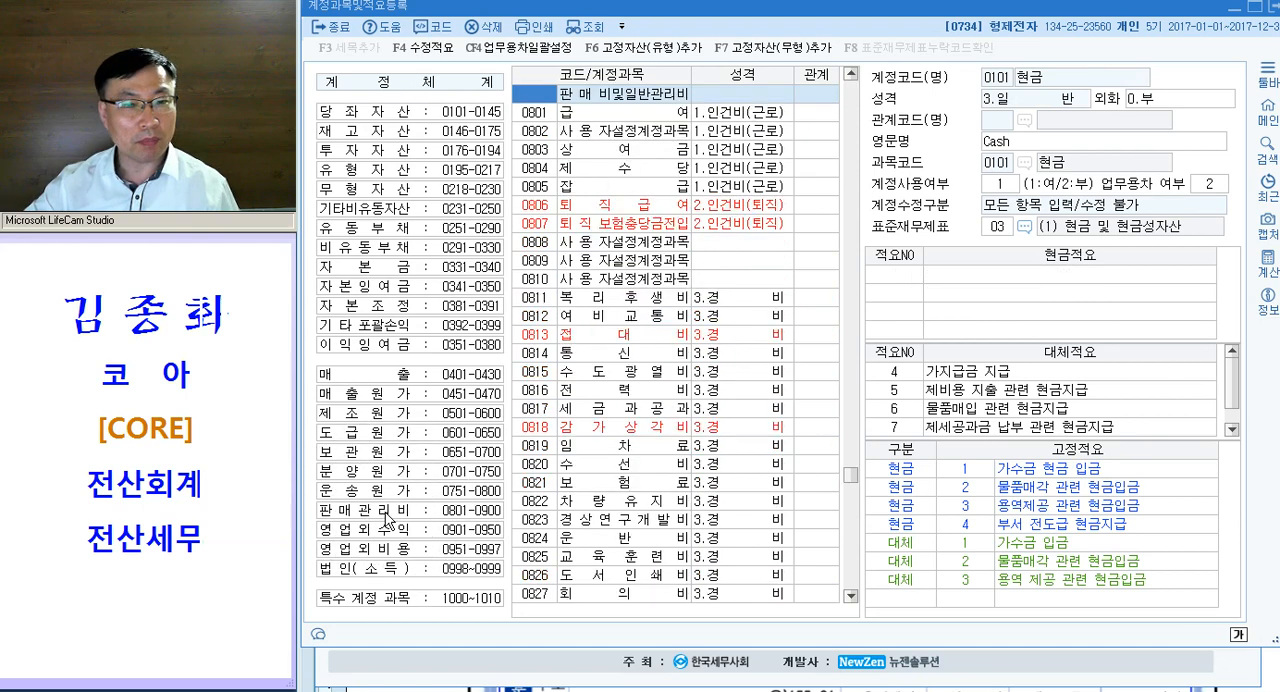
left_click(600, 306)
left_click(543, 262)
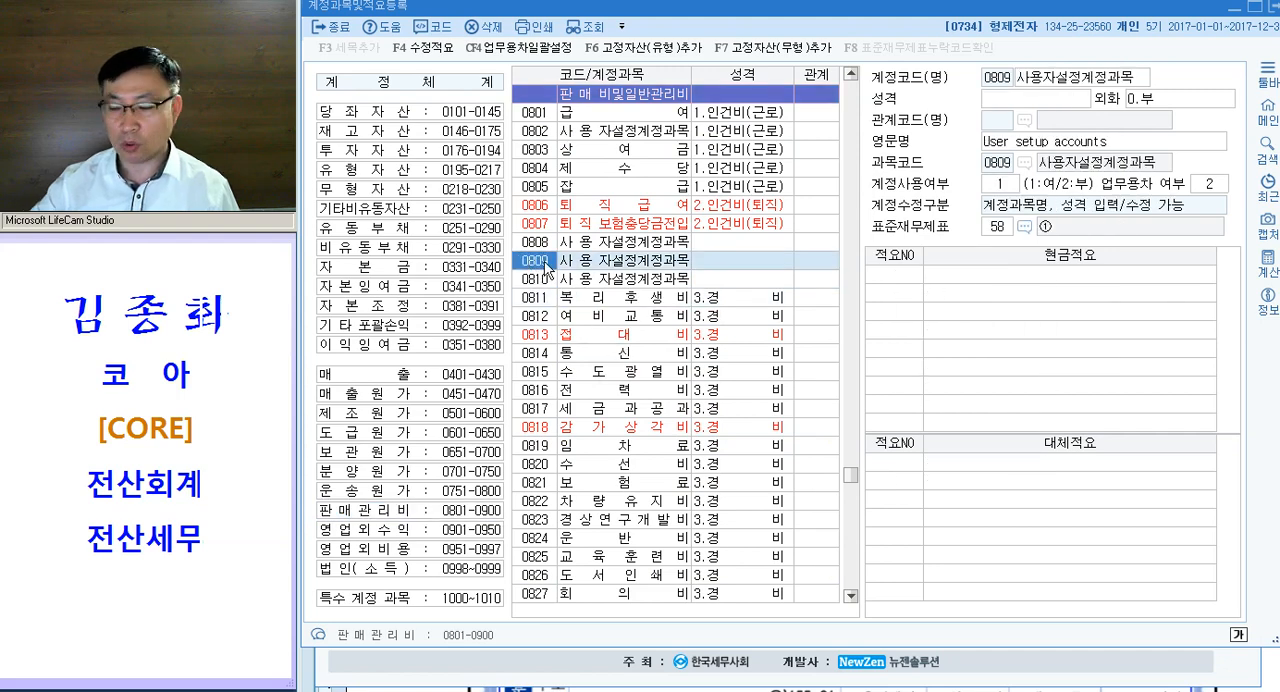
- Go back to account 101 and search the account list for "복리" until 복리후생비 under 판매비및일반관리비 is selected
type("101")
key("Return")
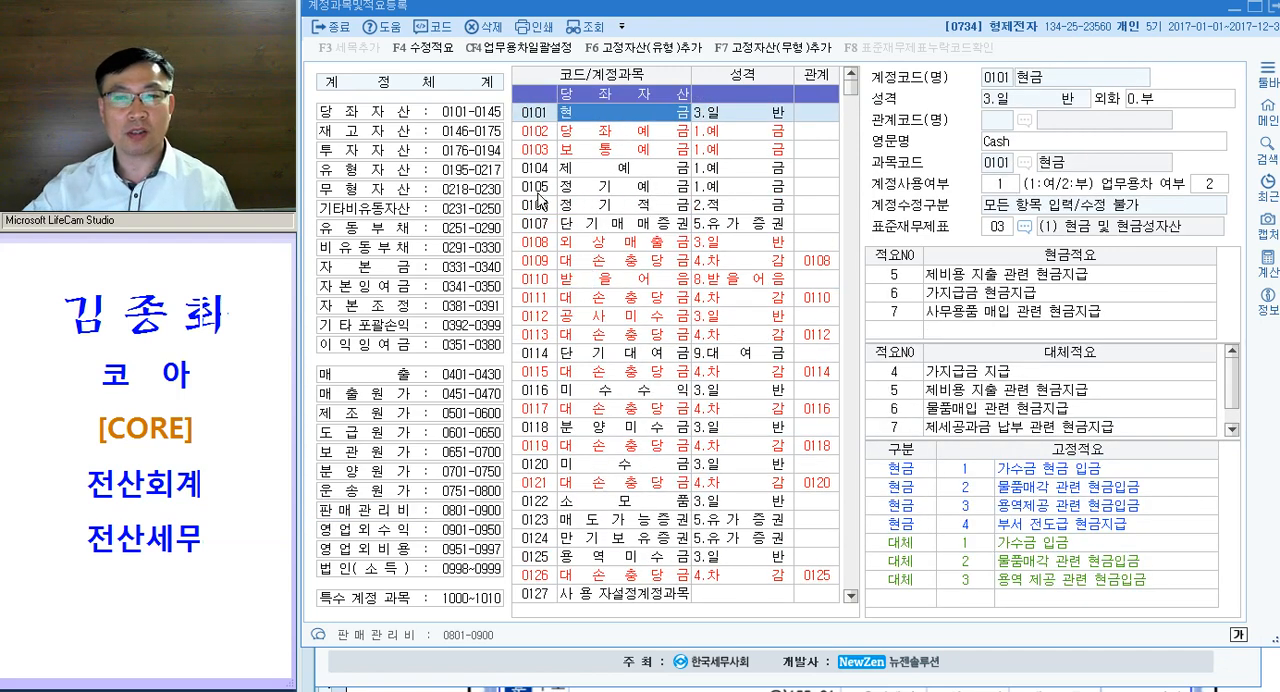
left_click(540, 190)
key("ctrl+f")
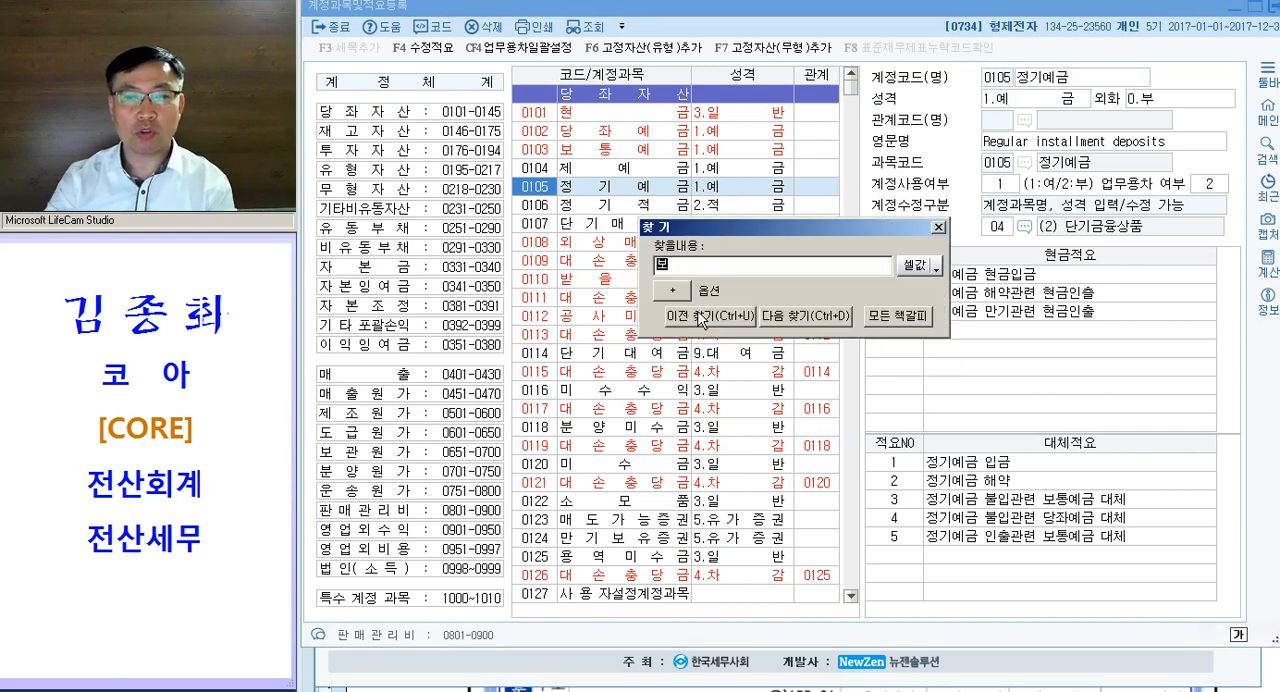
type("복리")
key("Return")
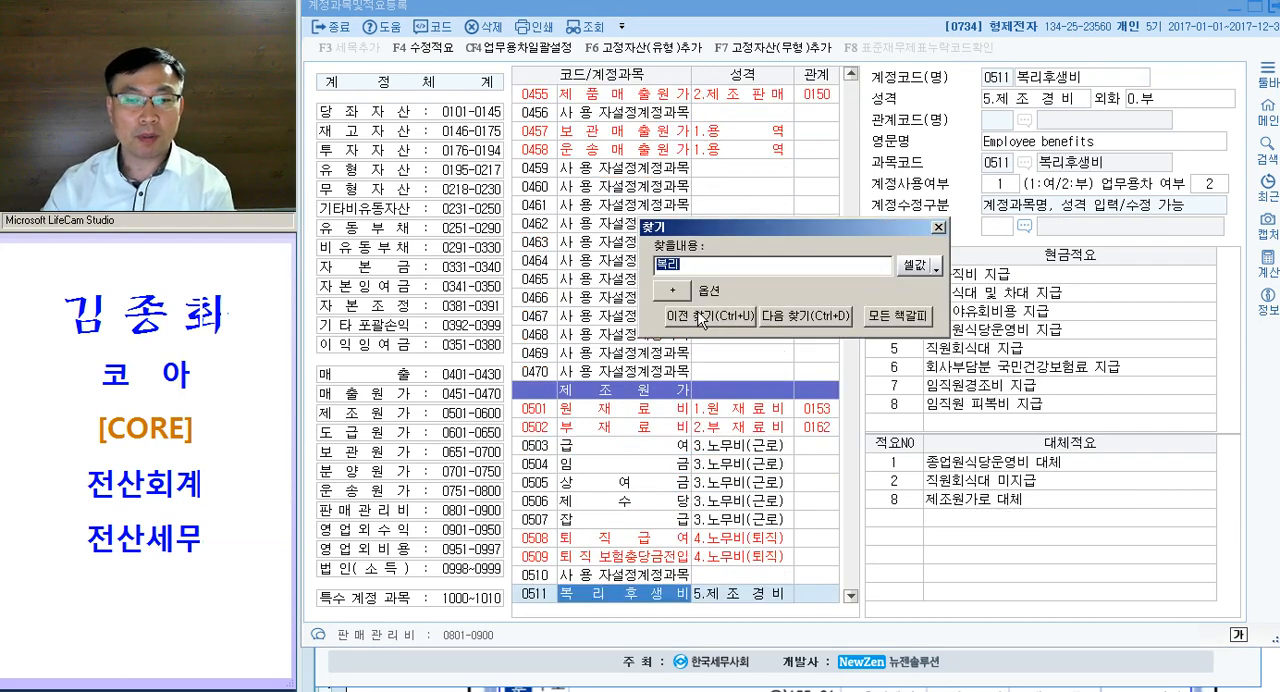
key("Return")
key("Return")
key("Return")
key("Return")
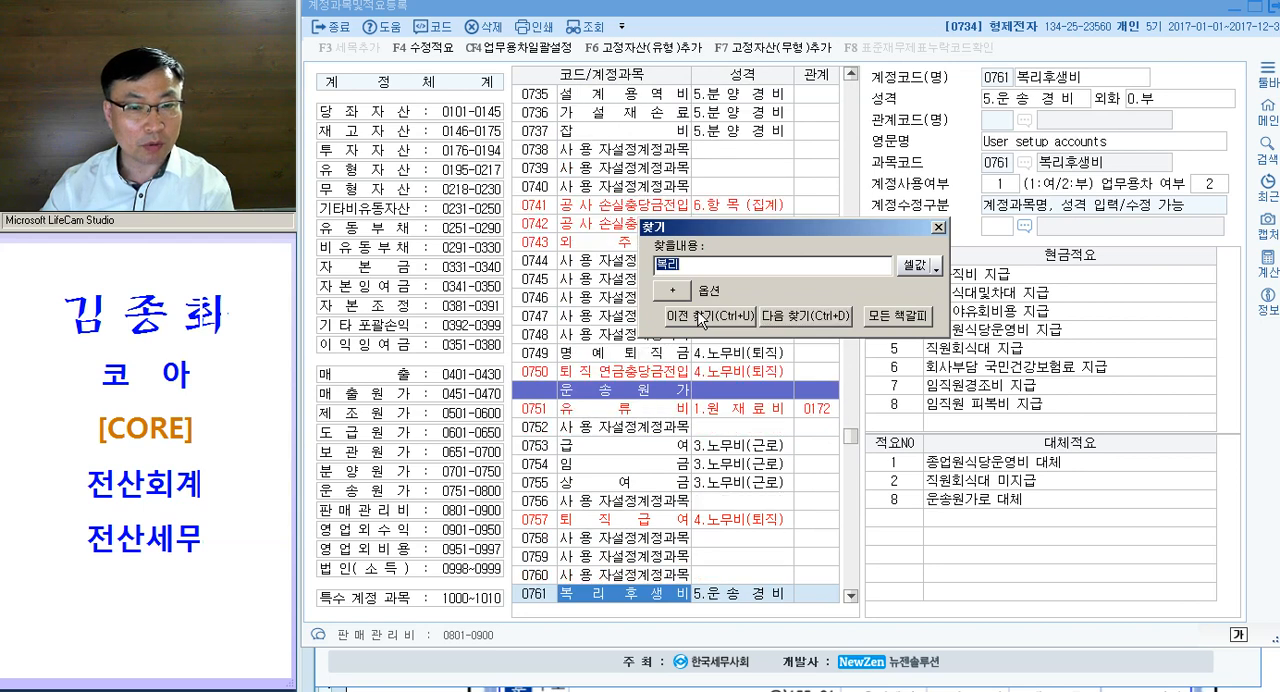
key("Return")
key("Escape")
scroll(677, 432, "down", 2)
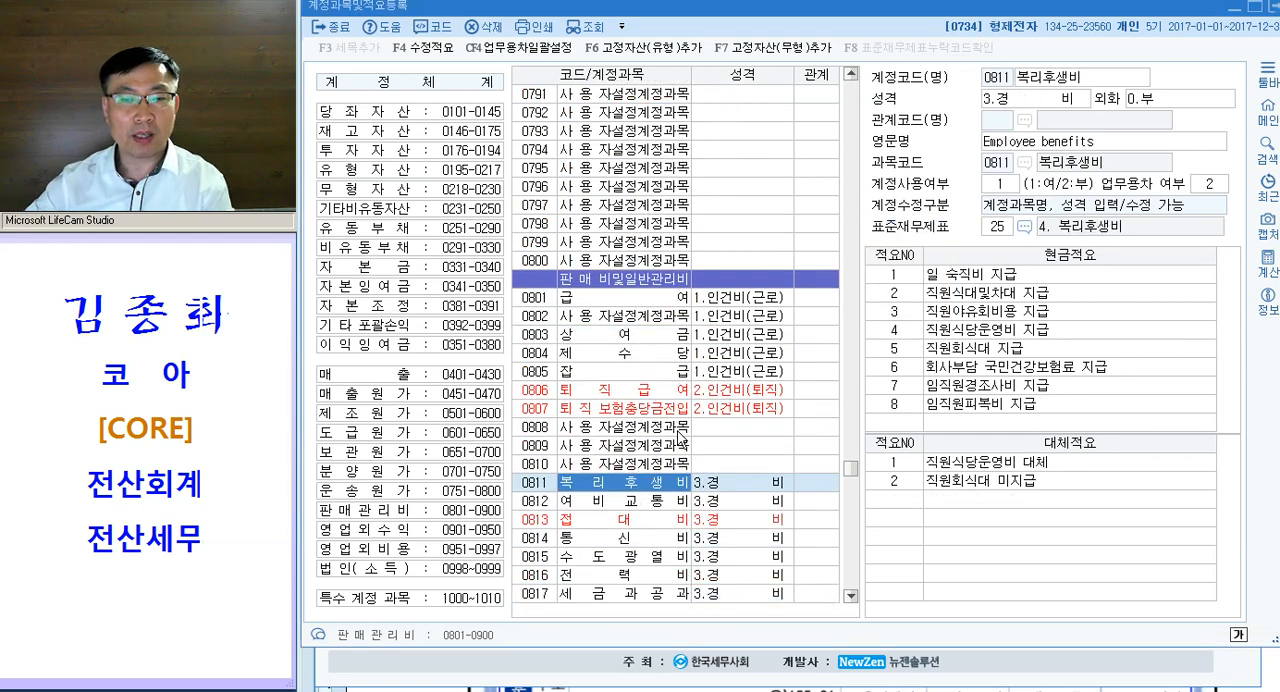
- Register 대체적요 3 "영업담당자 방한복 구입비" for 복리후생비 and close 계정과목및적요등록
left_click(905, 485)
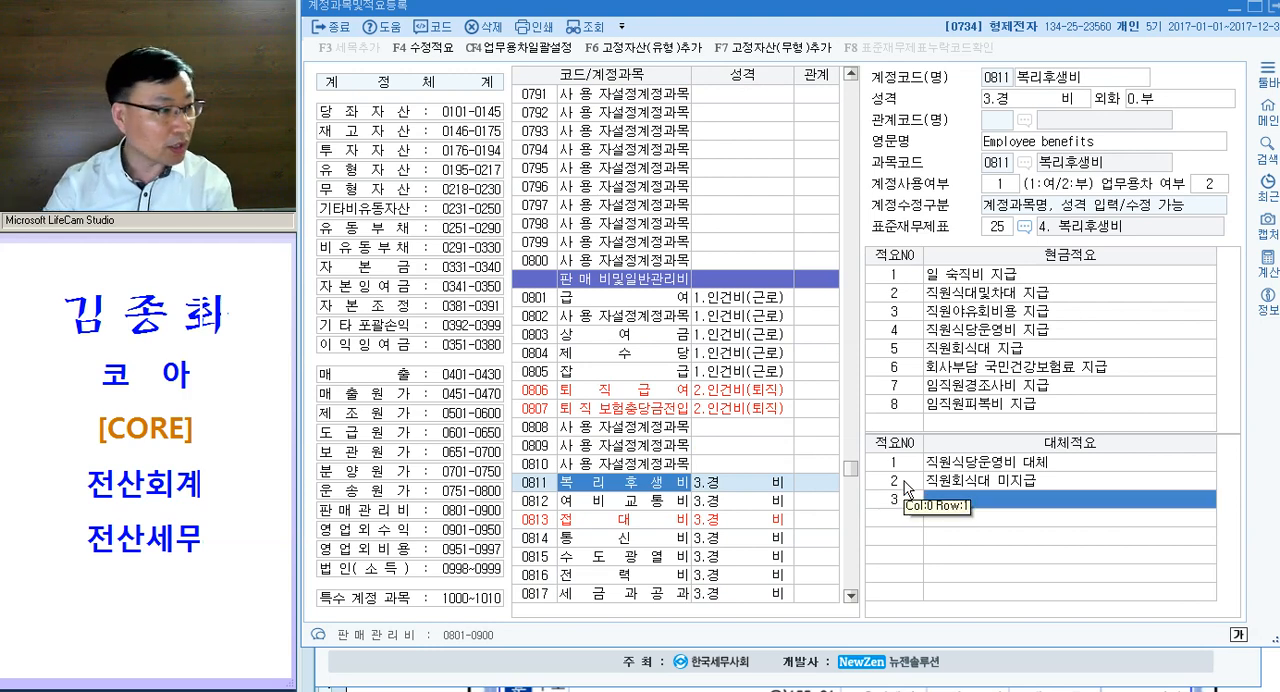
type("영업")
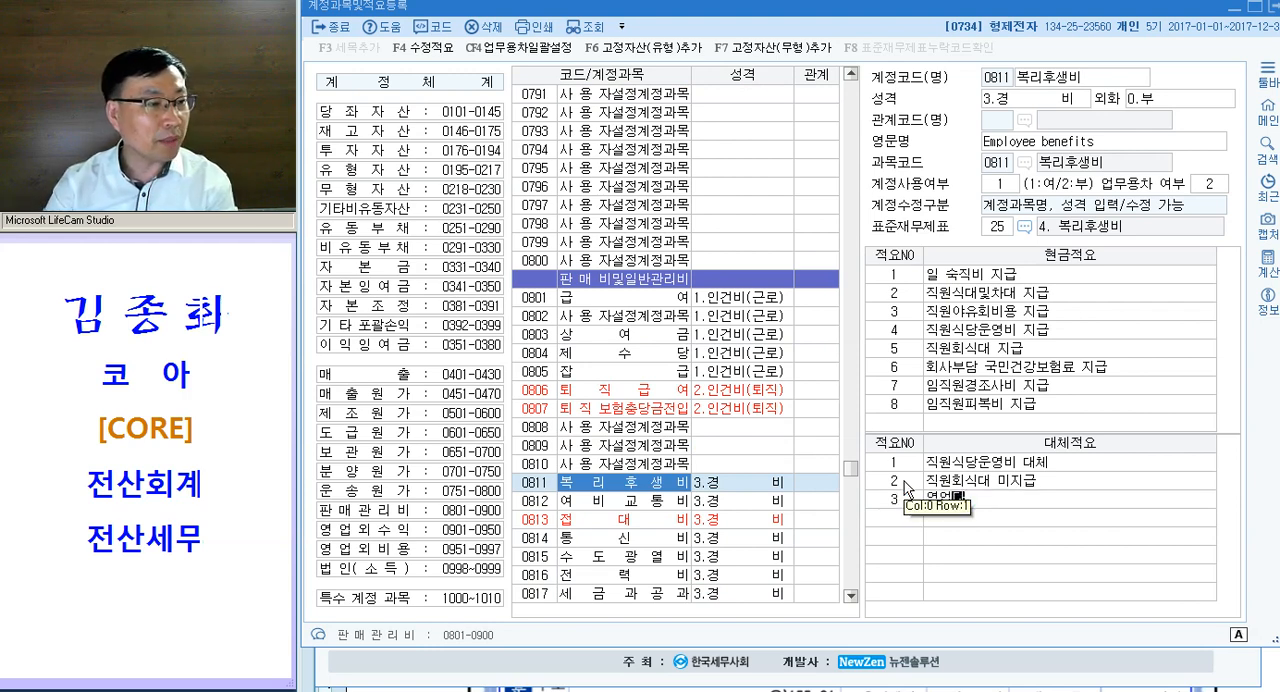
type("담당자 방한")
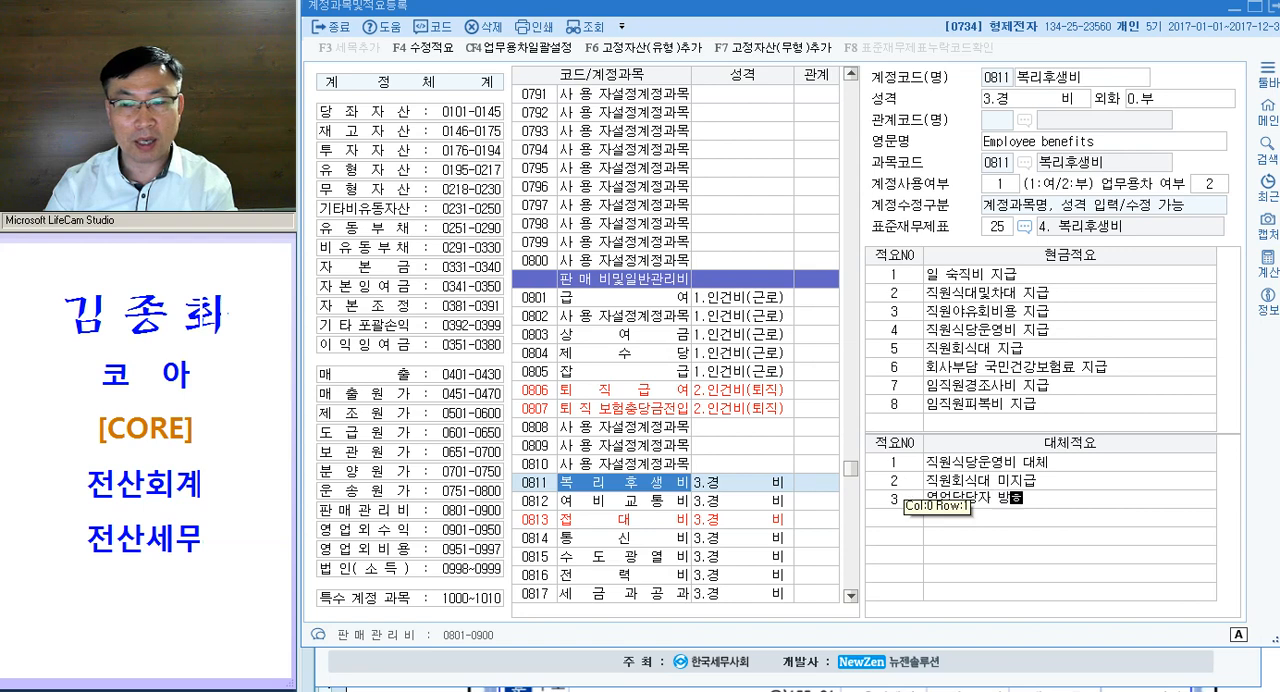
type("복 구입비")
key("Return")
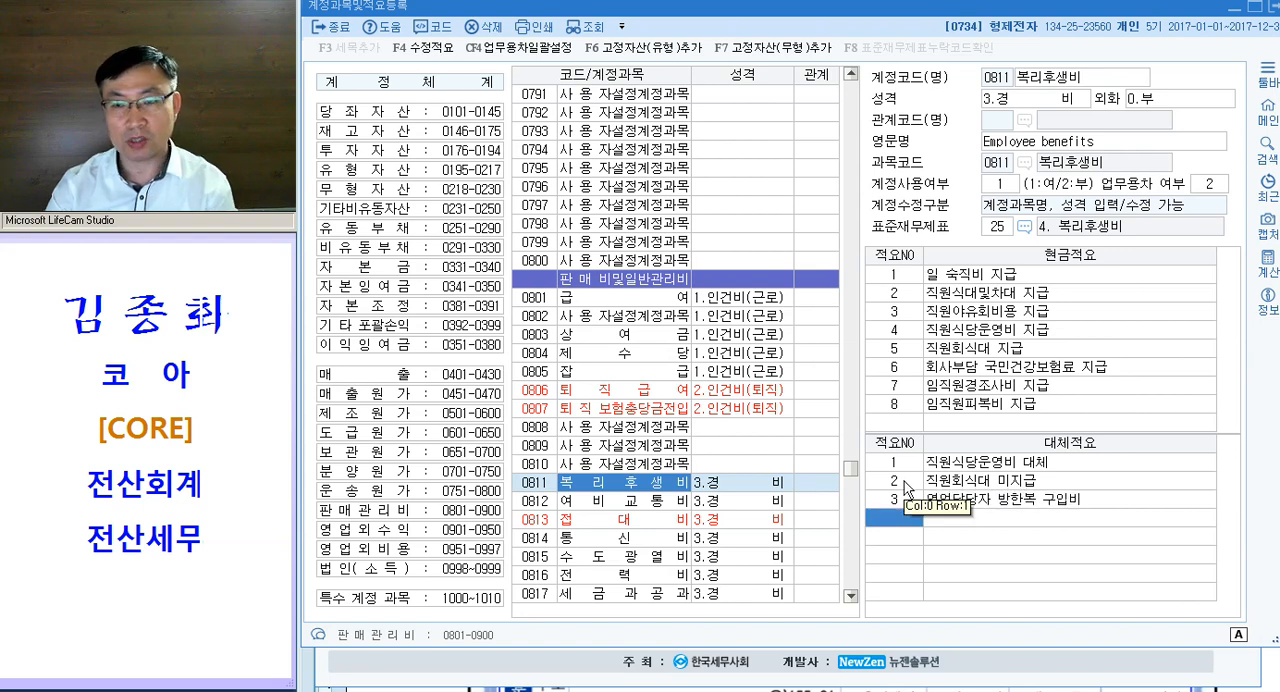
left_click(816, 497)
key("Escape")
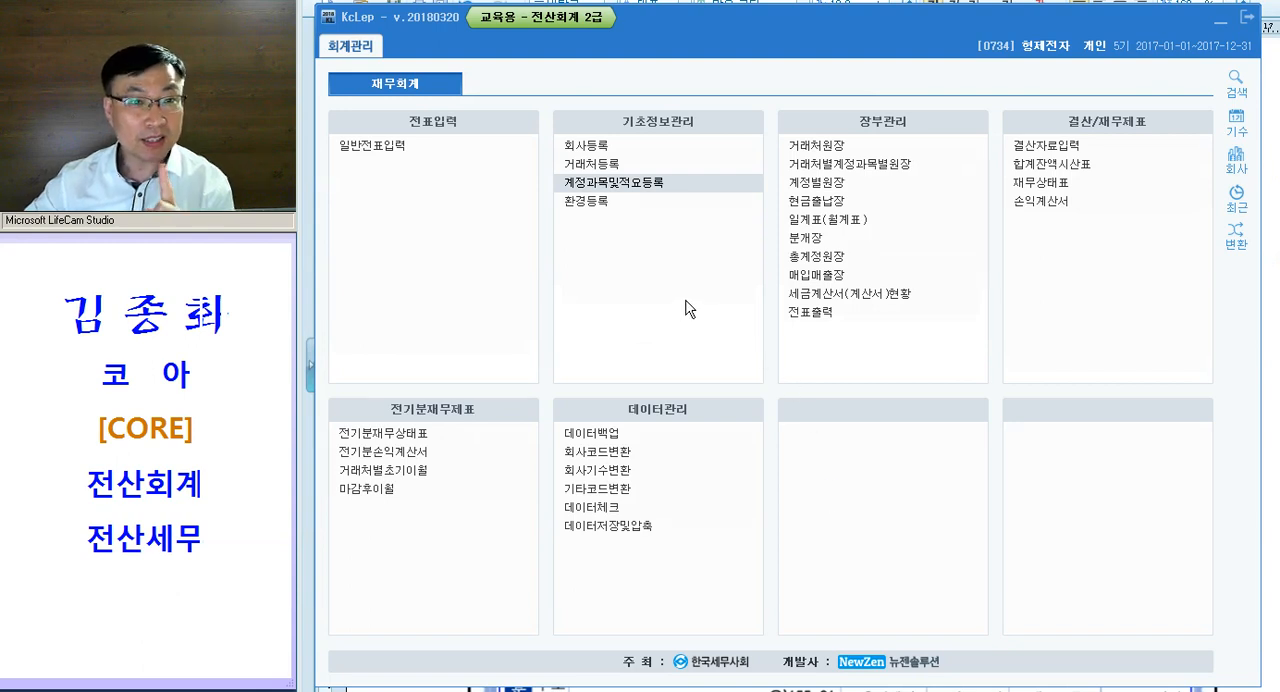
- Open 일반전표입력 for July 10 and reduce the height of its window
left_click(397, 152)
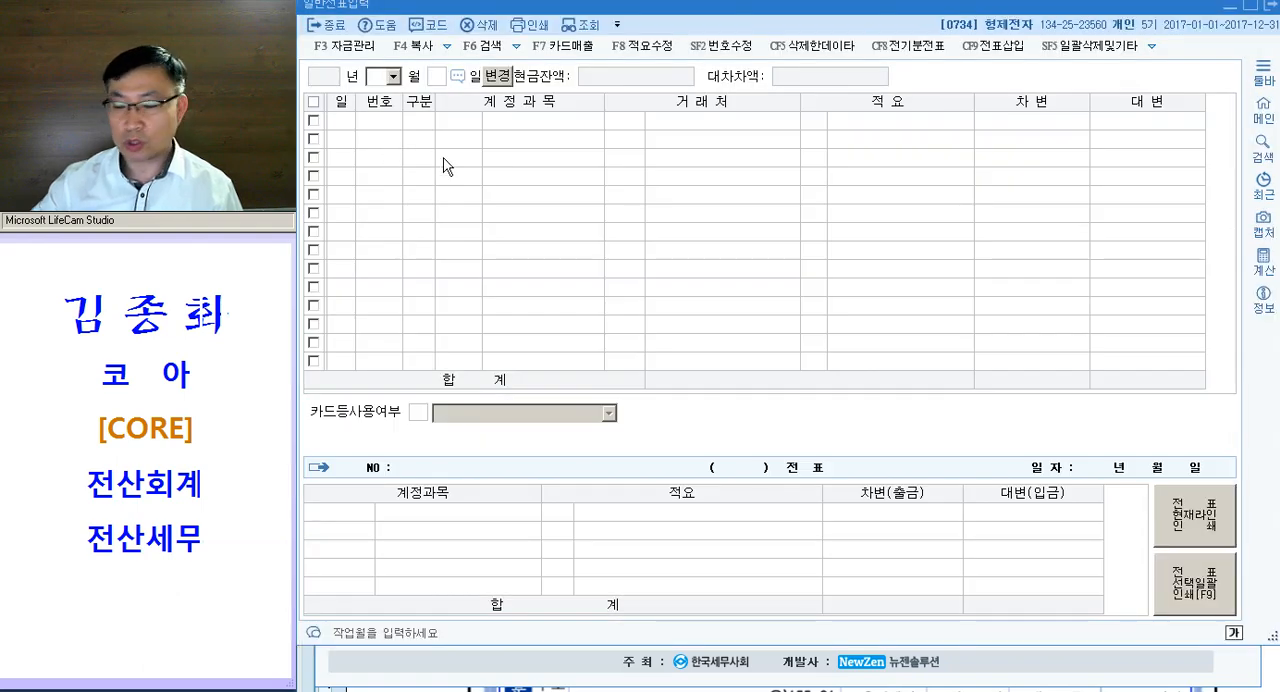
type("07 월 10")
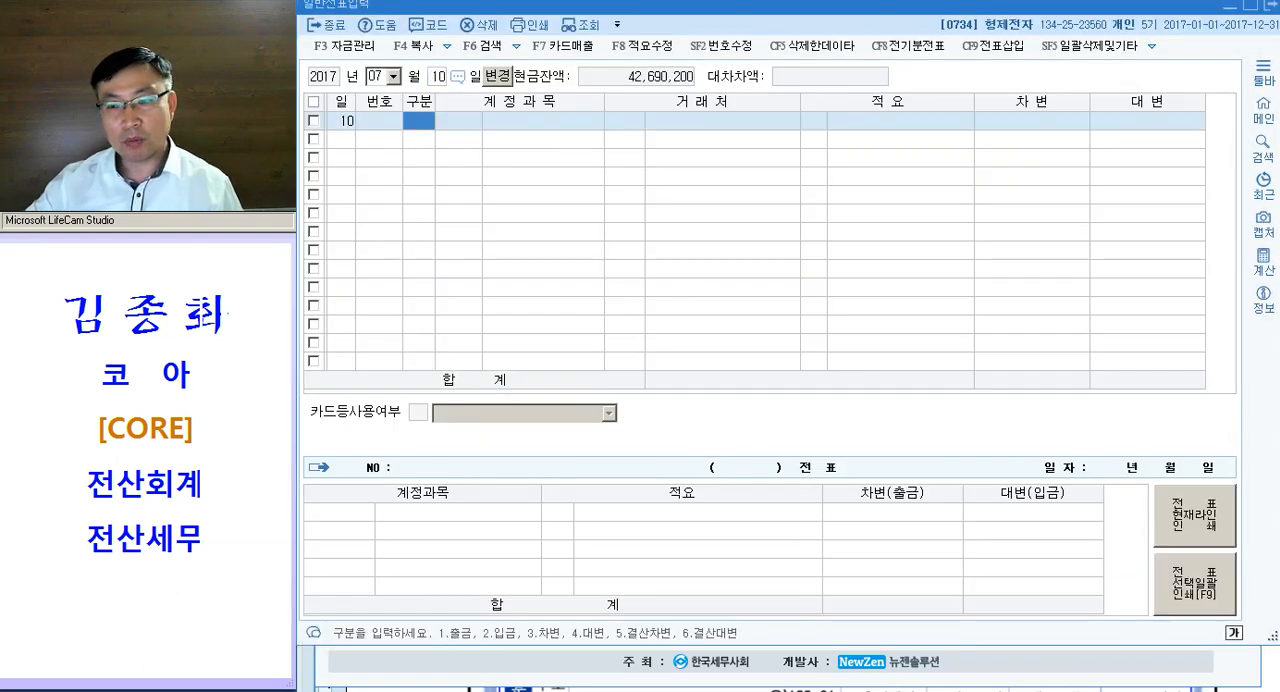
left_click_drag(1278, 644, 1279, 494)
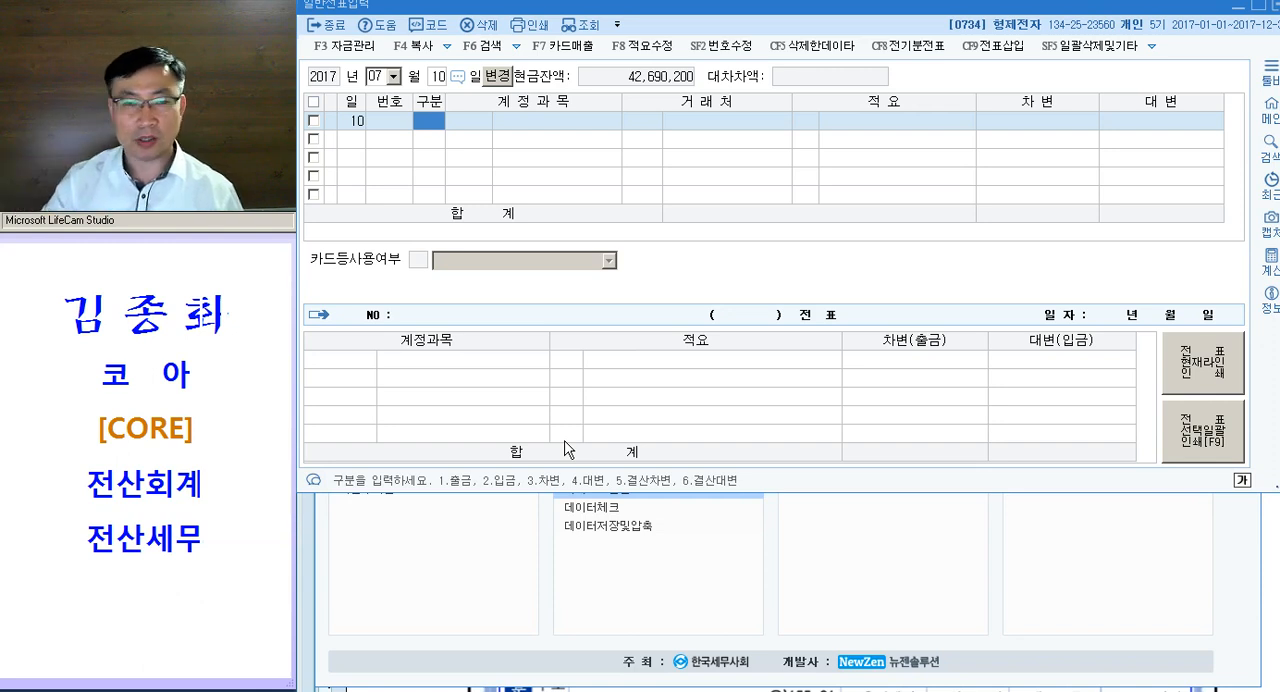
- Enter a 대변 line for 0101 현금 of 30,000 without a 거래처 in the July 10 voucher
type("4")
key("Return")
type("101")
key("Return")
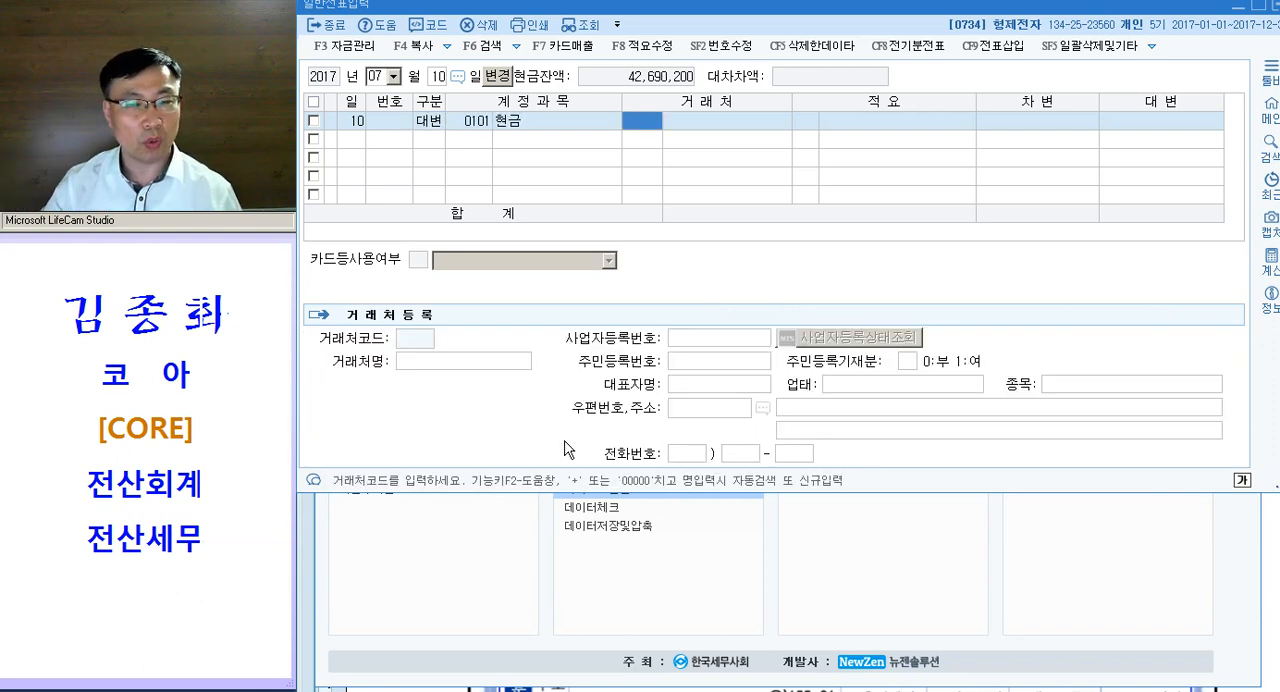
key("Return")
key("Return")
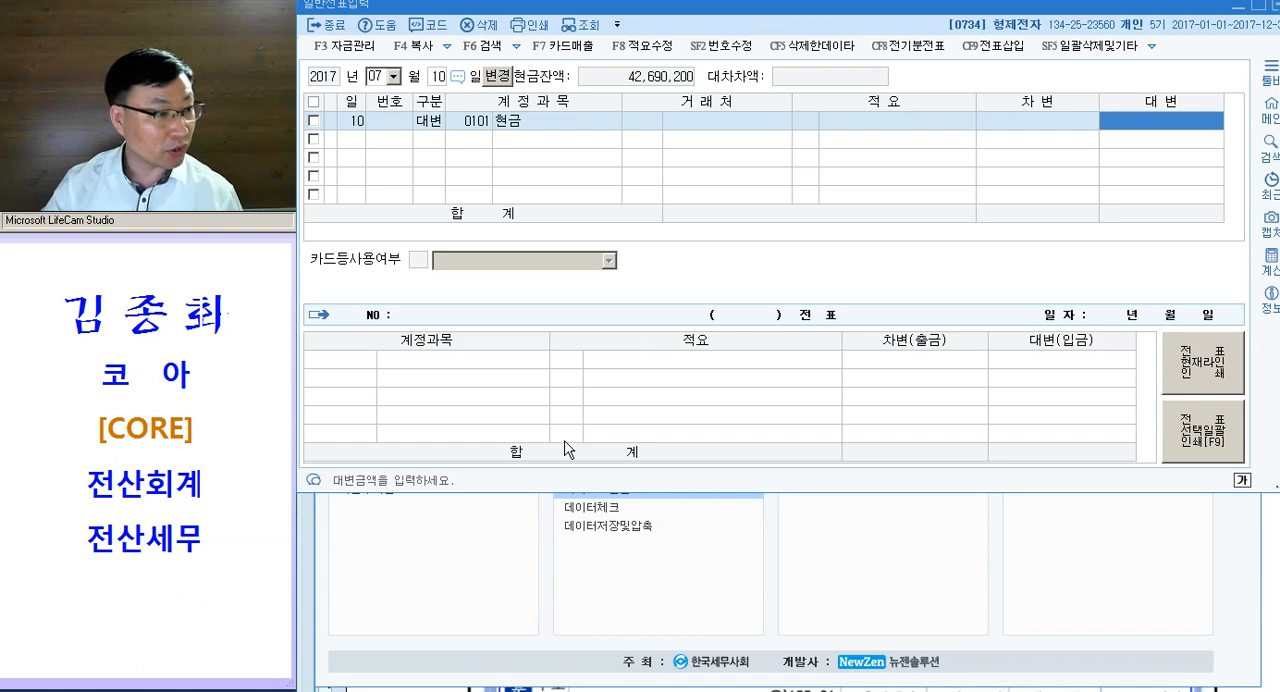
type("300000")
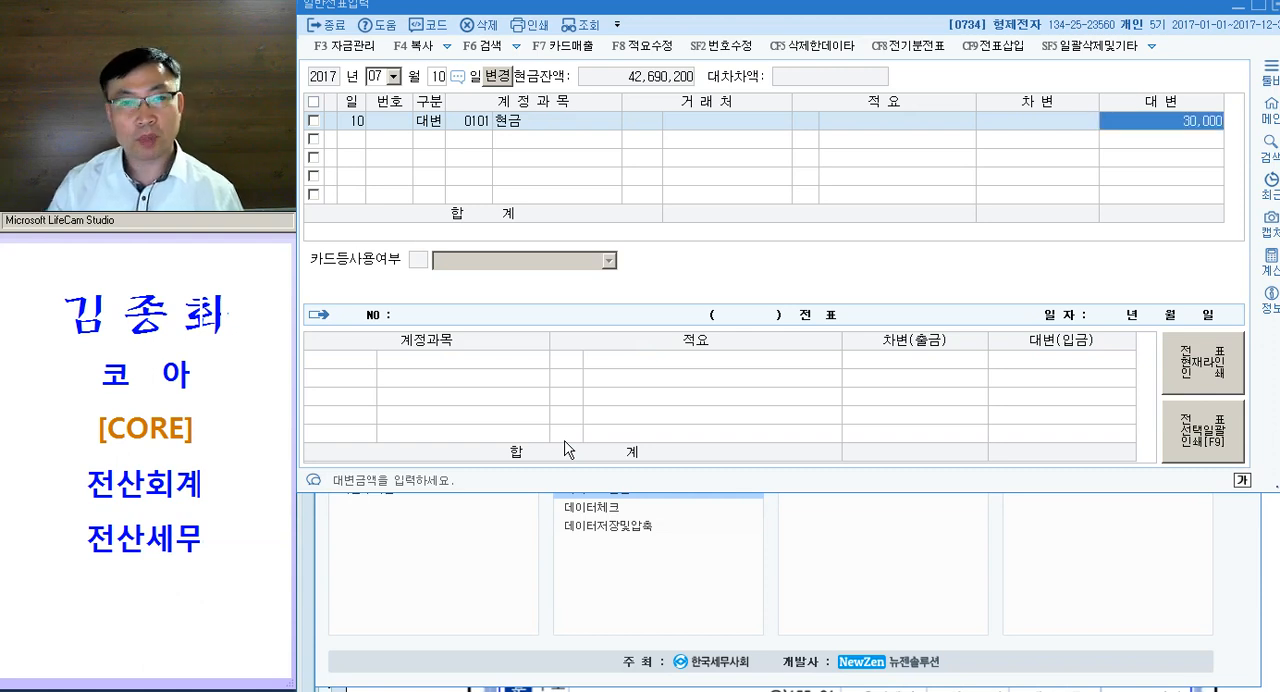
key("Return")
- Add a 차변 line for 0824 운반비 (판매관리비) of 30,000 and leave the July 10 voucher
type("3")
key("Return")
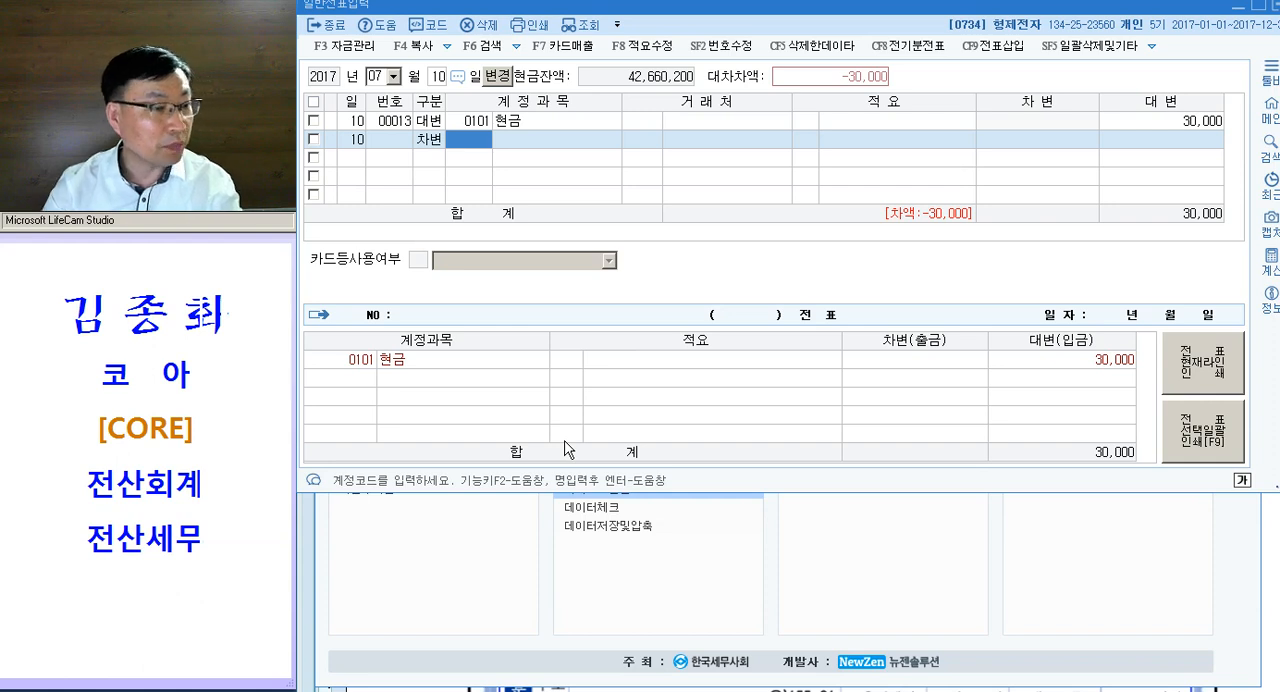
type("운반")
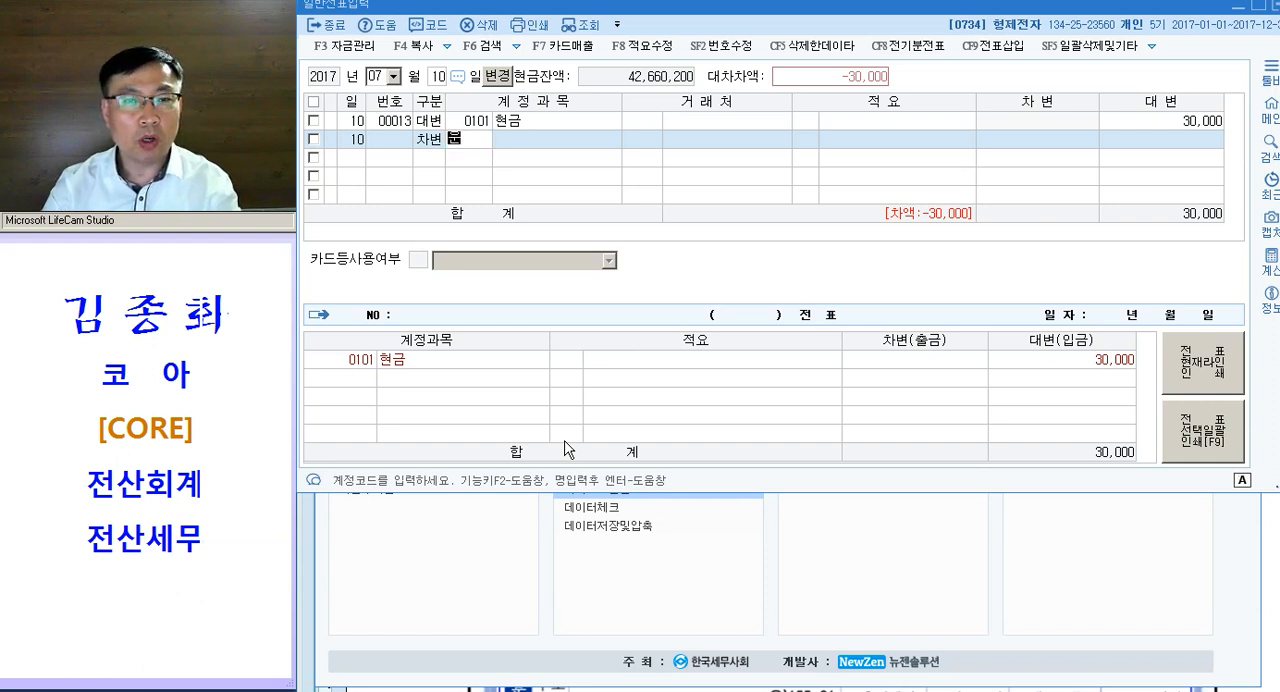
key("Return")
key("Down")
key("Down")
key("Down")
key("Down")
key("Down")
key("Down")
key("Down")
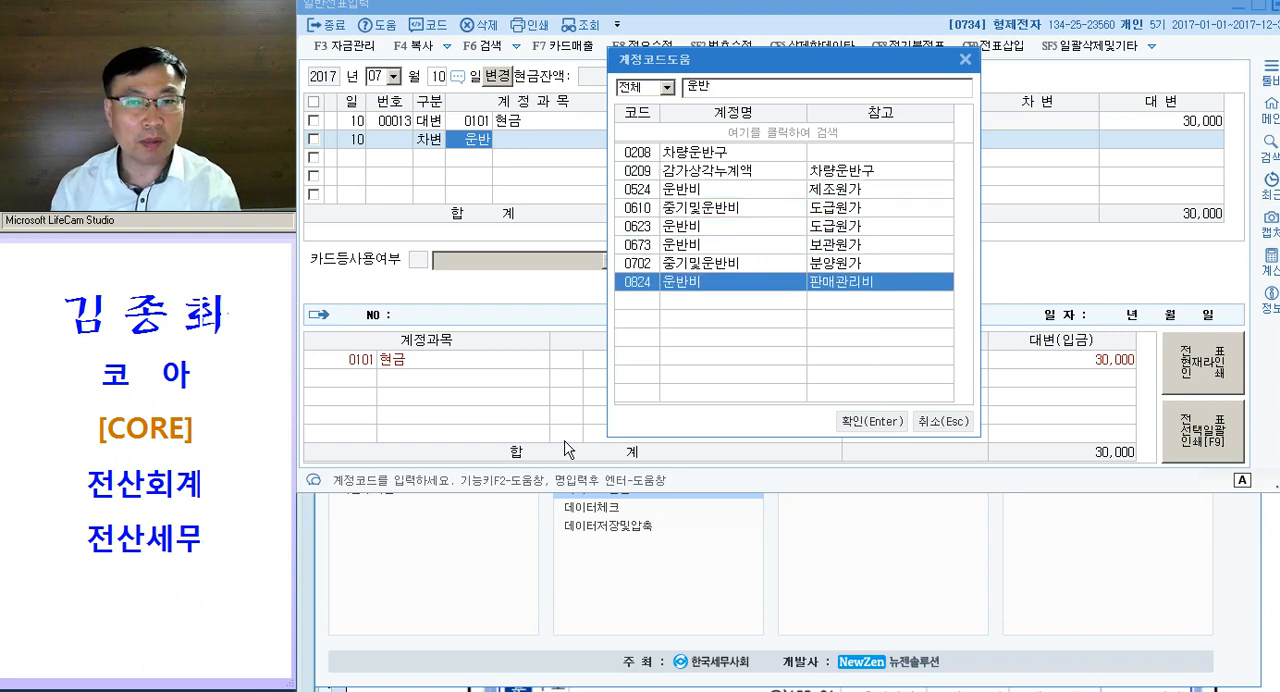
key("Return")
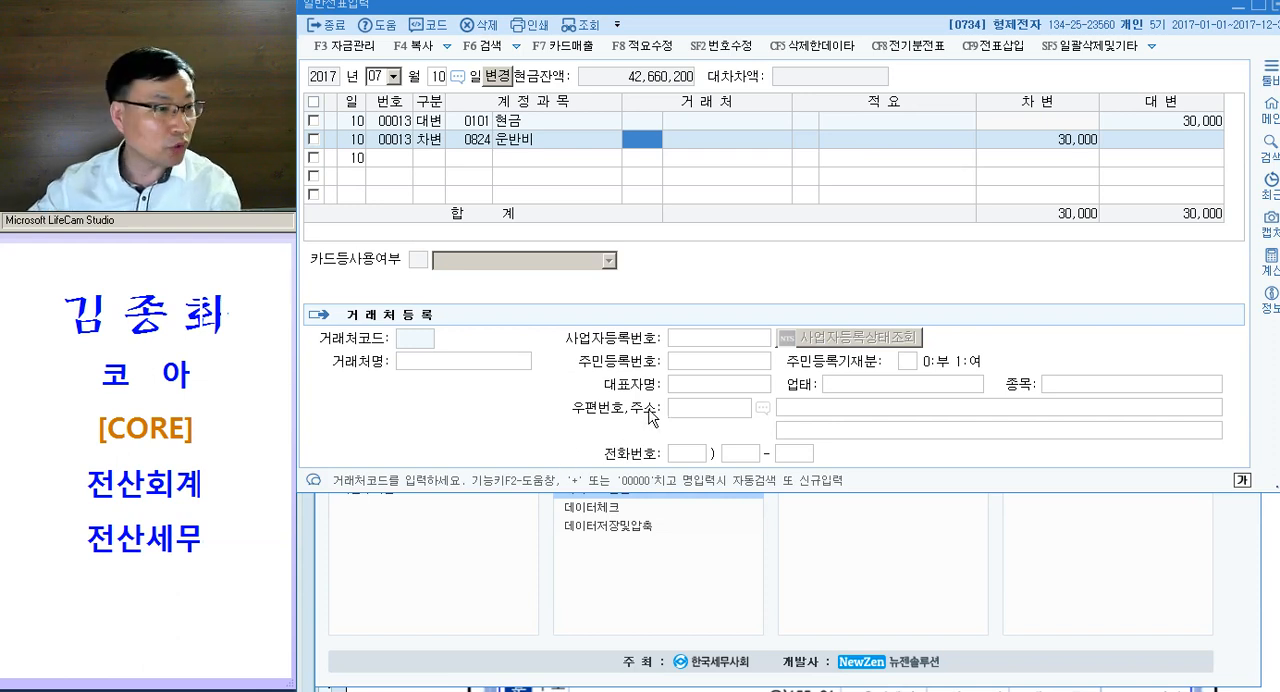
key("Escape")
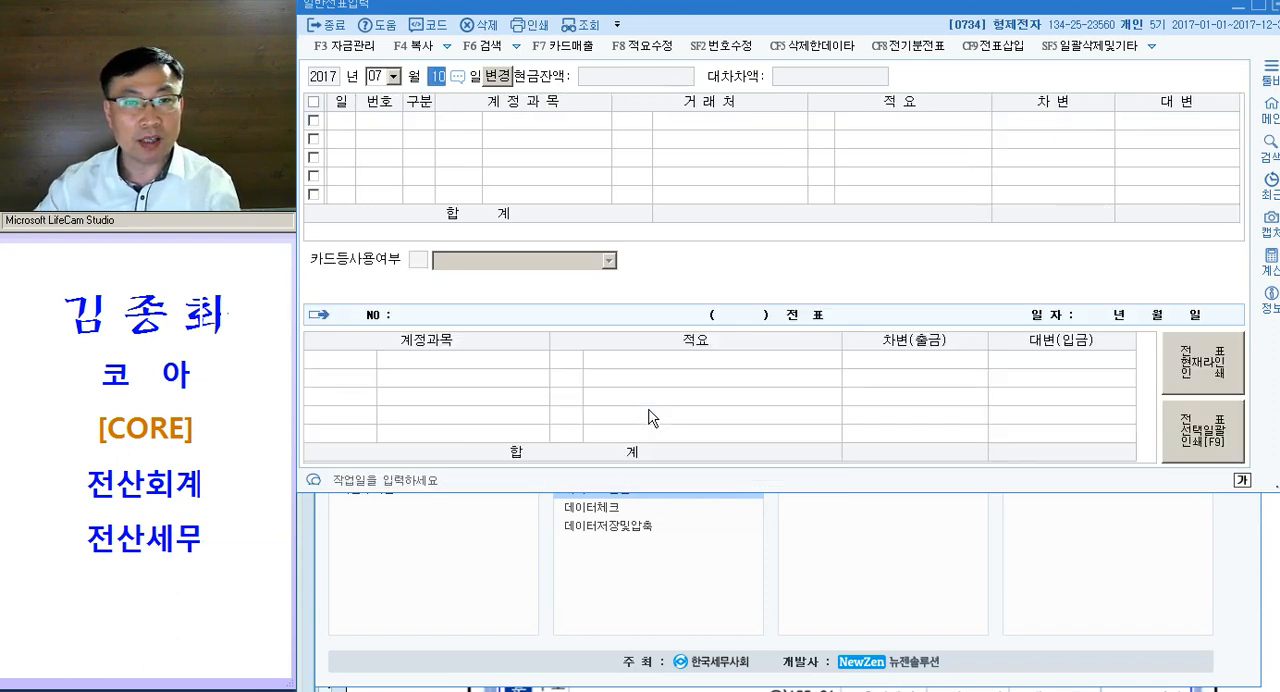
- Set the 일반전표입력 working date to August 20
key("shift+Tab")
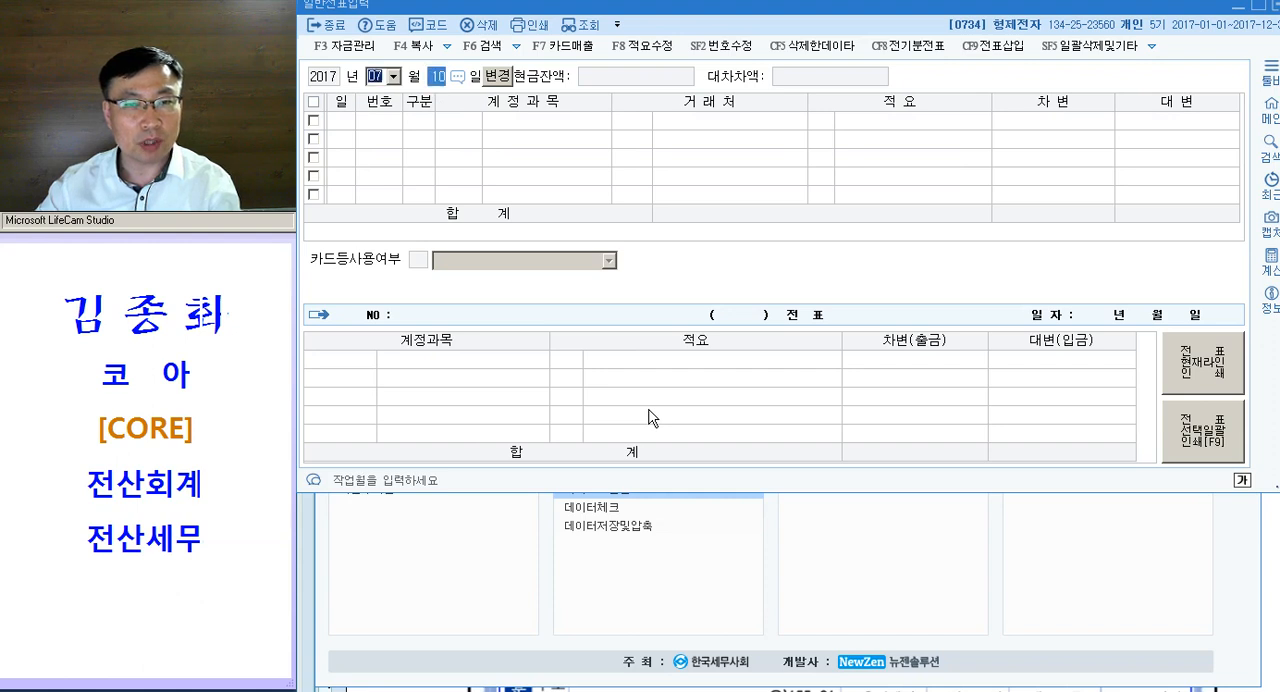
type("08")
key("Return")
type("20")
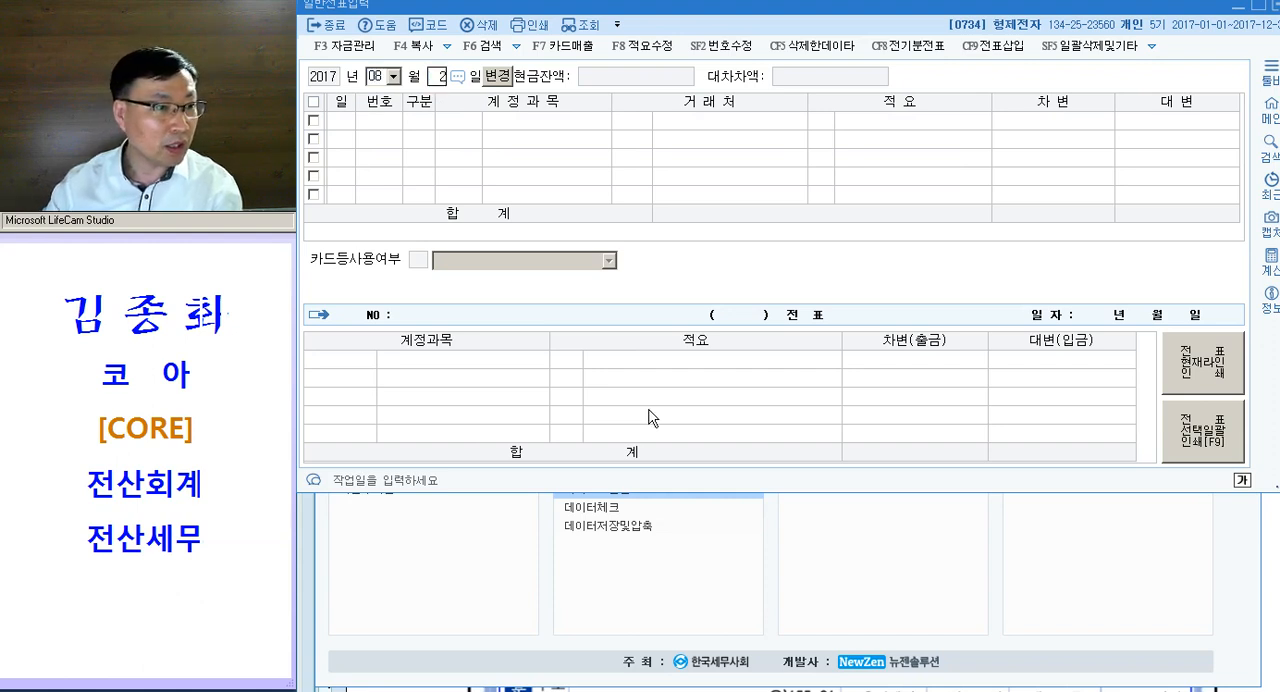
key("Return")
- Switch to the exam document and colour "지난달 매입한 대금" magenta in question [2] of 문제4
key("alt+Tab")
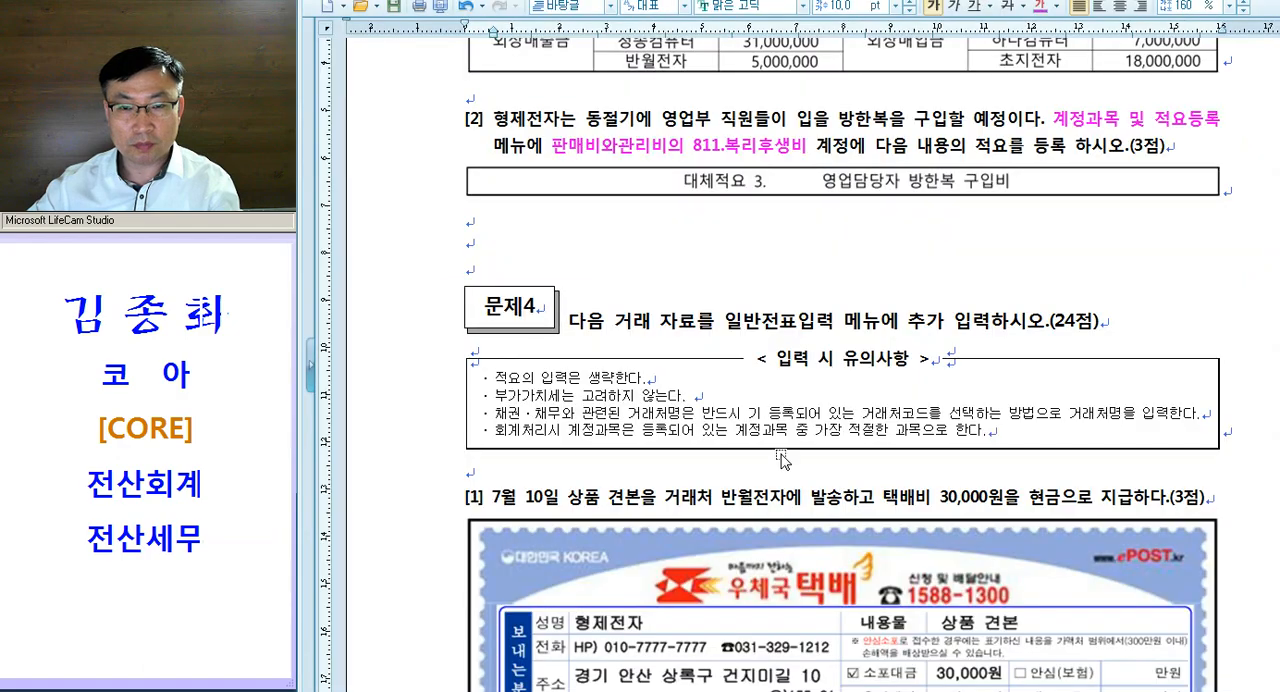
scroll(745, 388, "down", 5)
scroll(745, 388, "down", 5)
scroll(745, 388, "down", 6)
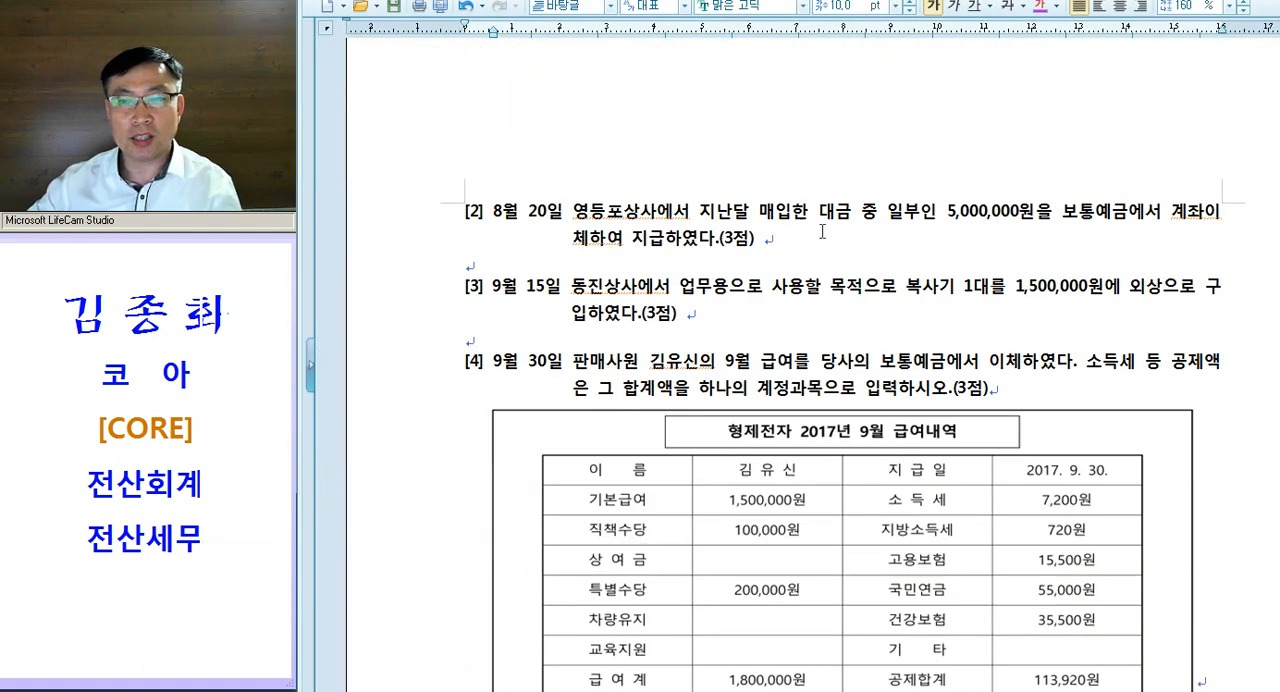
left_click_drag(699, 213, 857, 214)
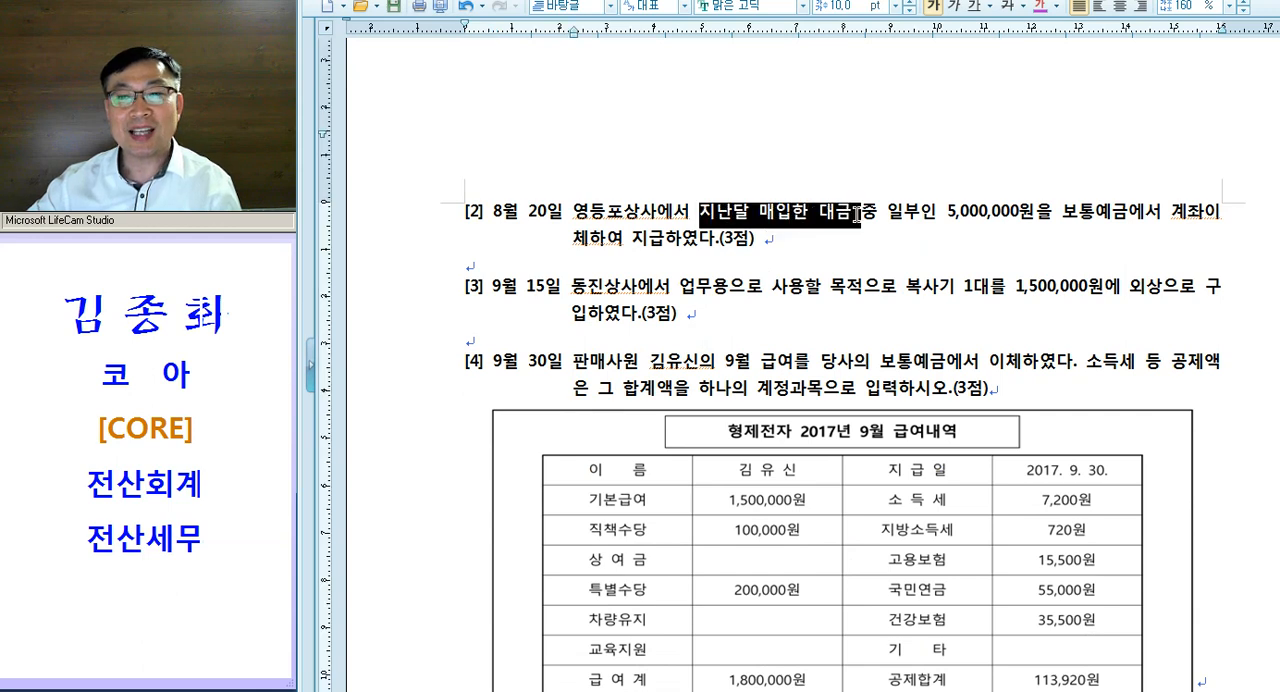
key("ctrl+m")
key("d")
key("Down")
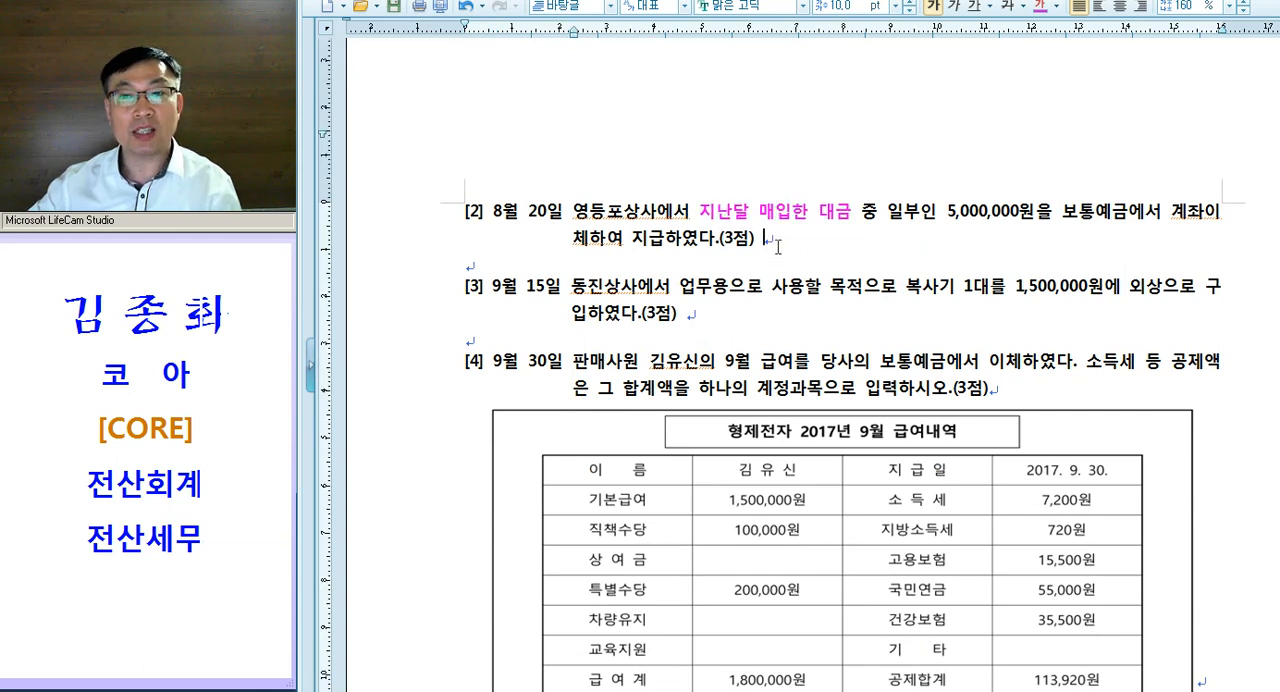
- Insert "- 외상매입금" after "지난달 매입한 대금" in question [2]
left_click(851, 214)
type("- 오")
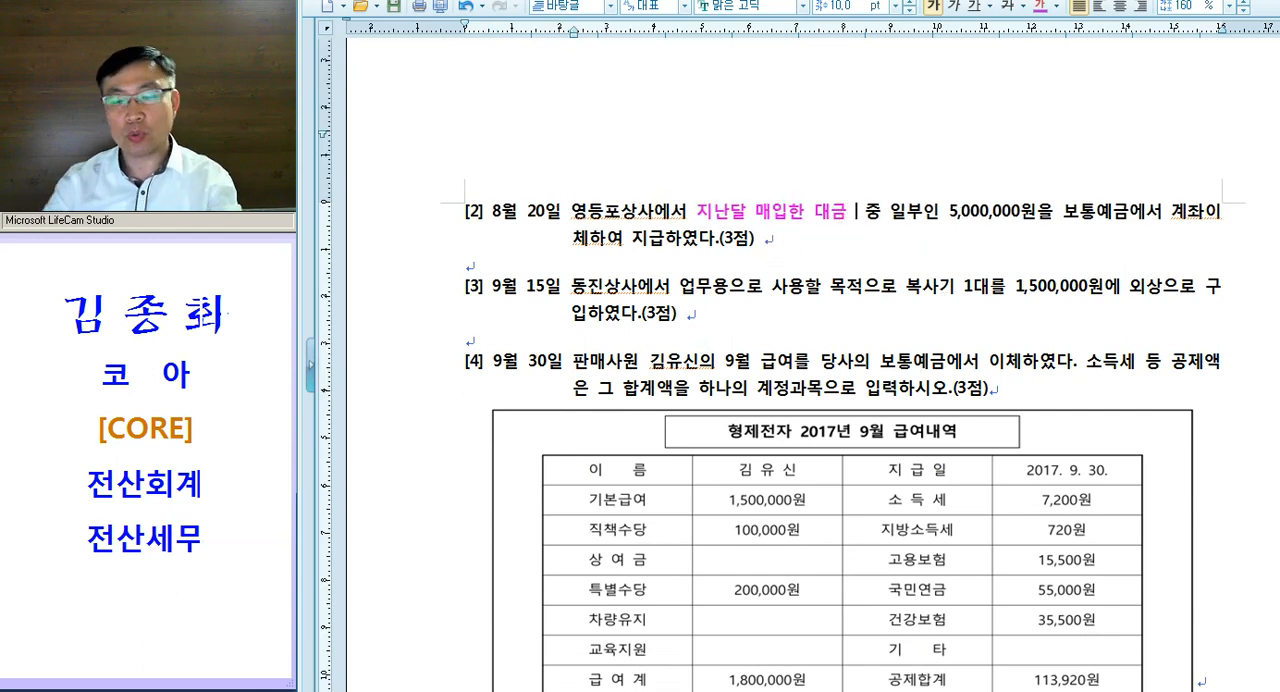
type("외상매입")
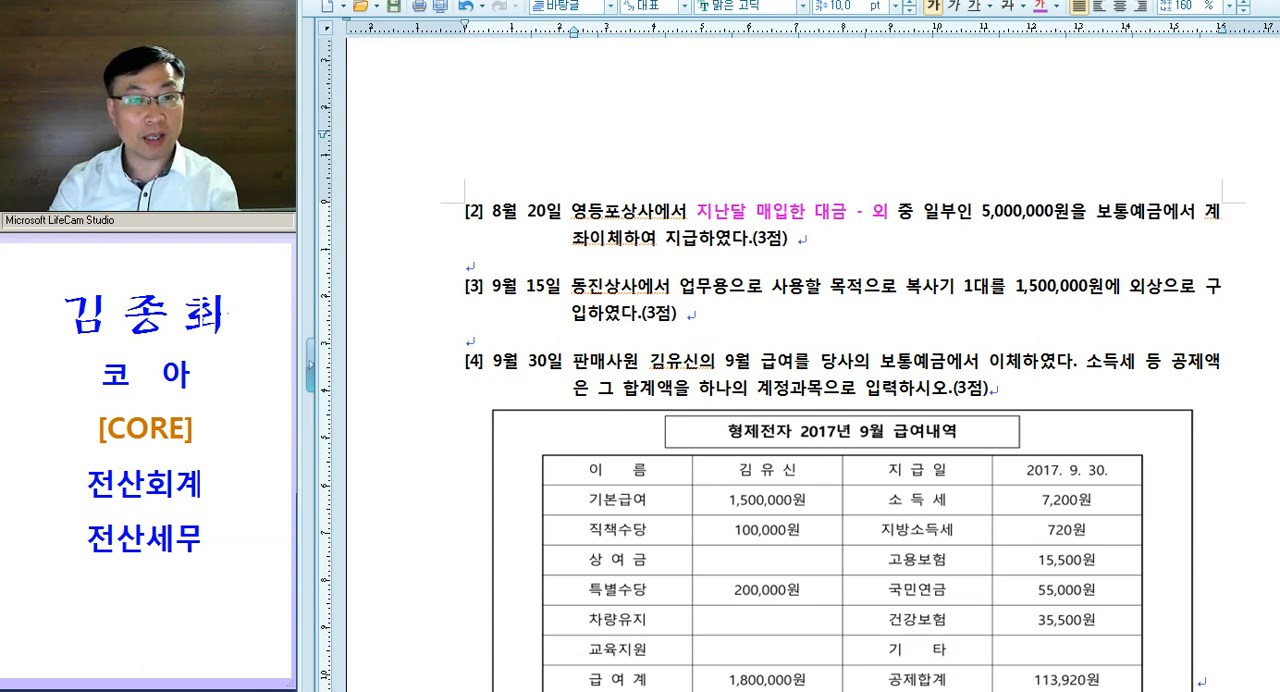
type("금")
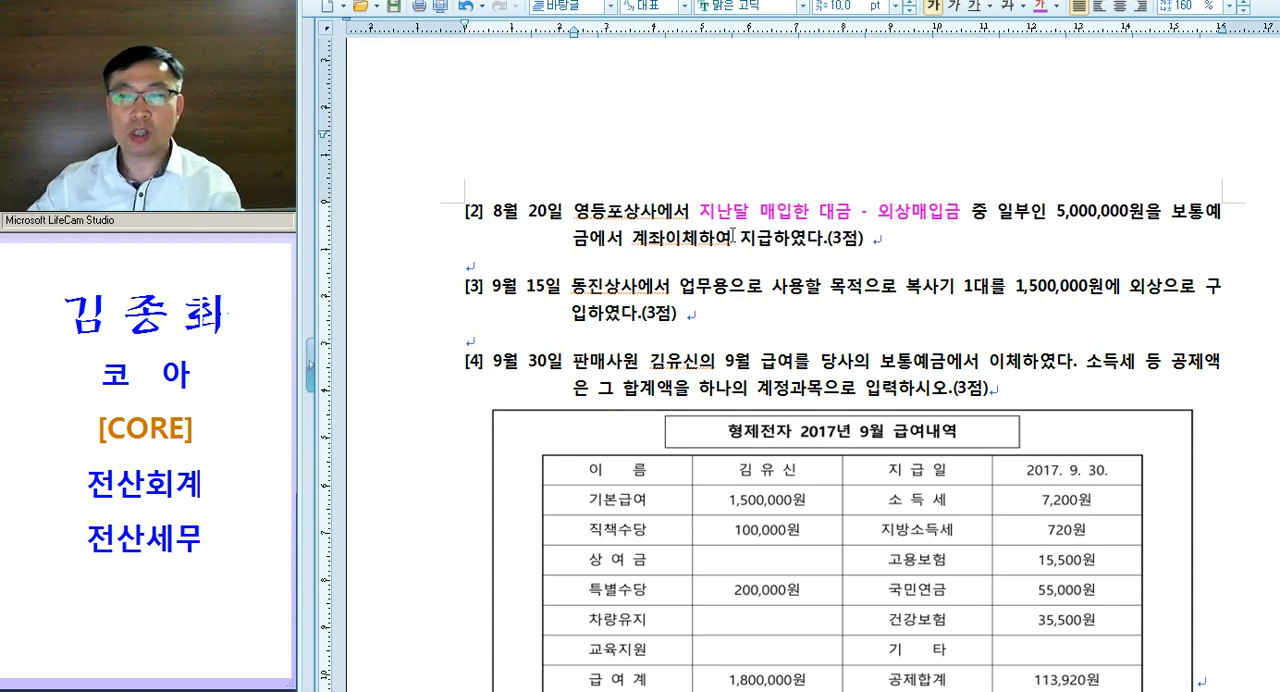
- Colour the word "보통예금" magenta in question [2]
left_click_drag(1173, 217, 589, 241)
key("ctrl+m")
key("d")
left_click(700, 250)
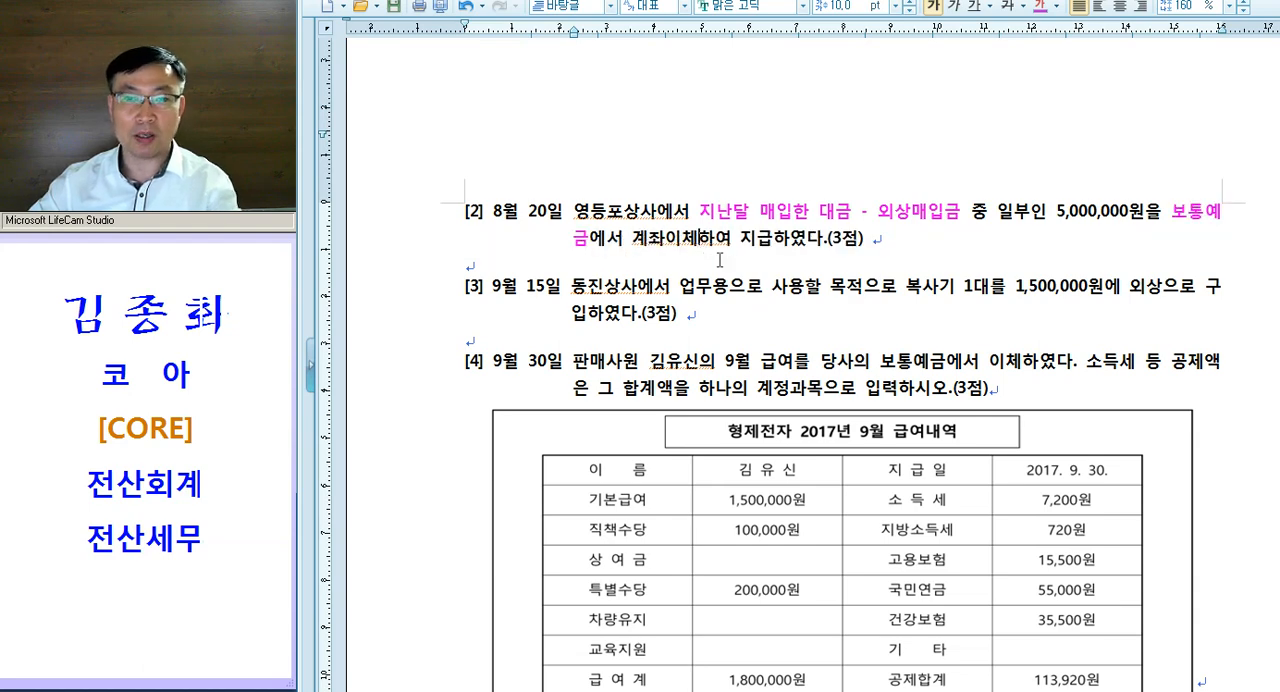
- Switch to 일반전표입력 and enter a 대변 line for 0103 보통예금 of 5,000,000 in the August 20 voucher
key("alt+Tab")
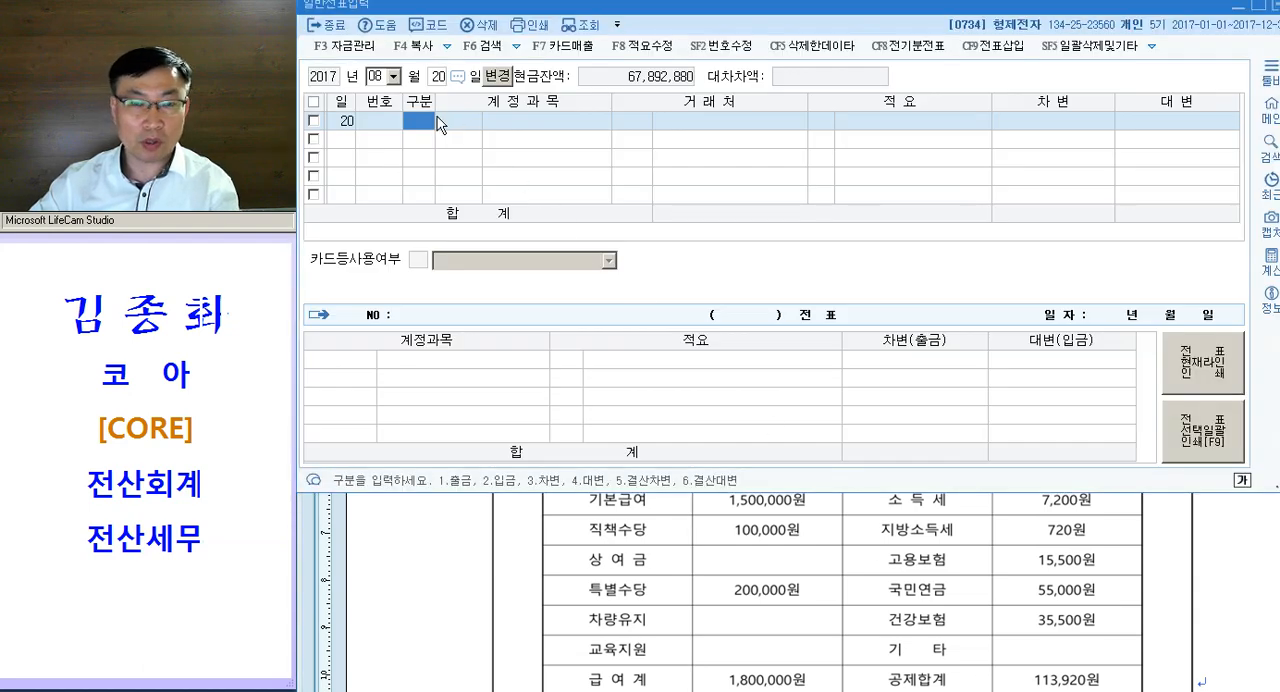
type("4103")
key("Return")
key("Return")
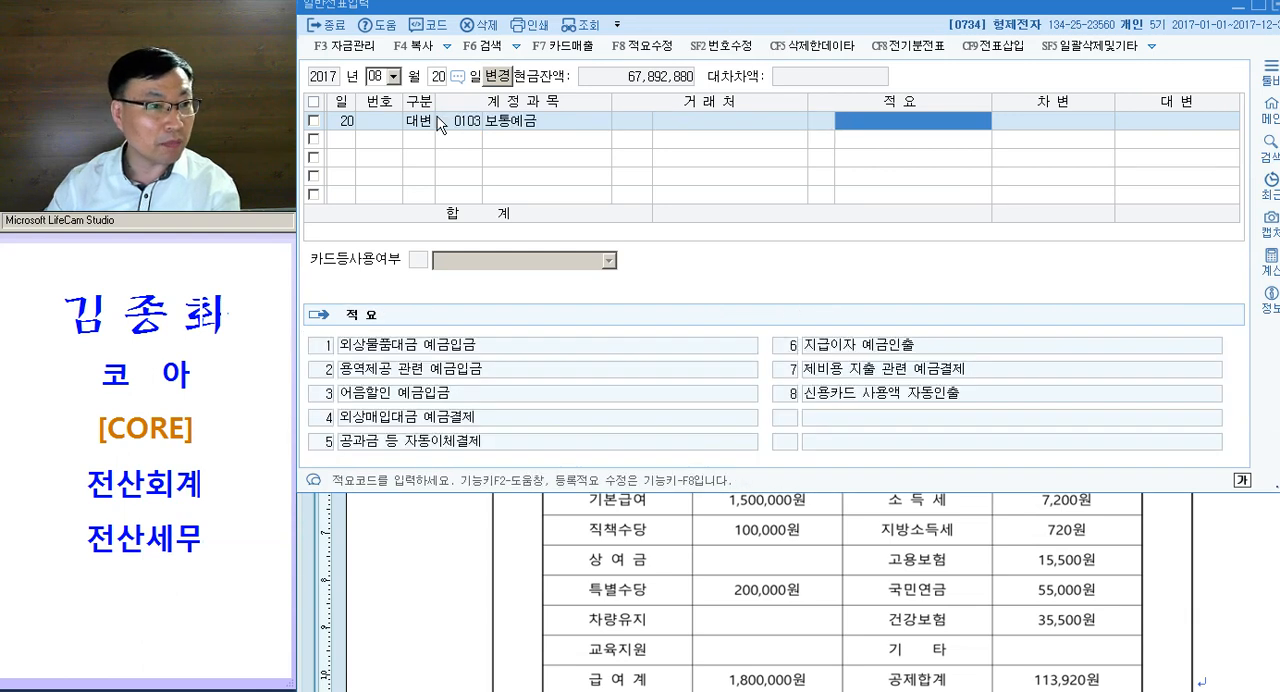
key("Return")
type("5000000")
- Add a 차변 line for 0251 외상매입금 of 5,000,000 with 영등포상사 as the 거래처 in the August 20 voucher
key("Return")
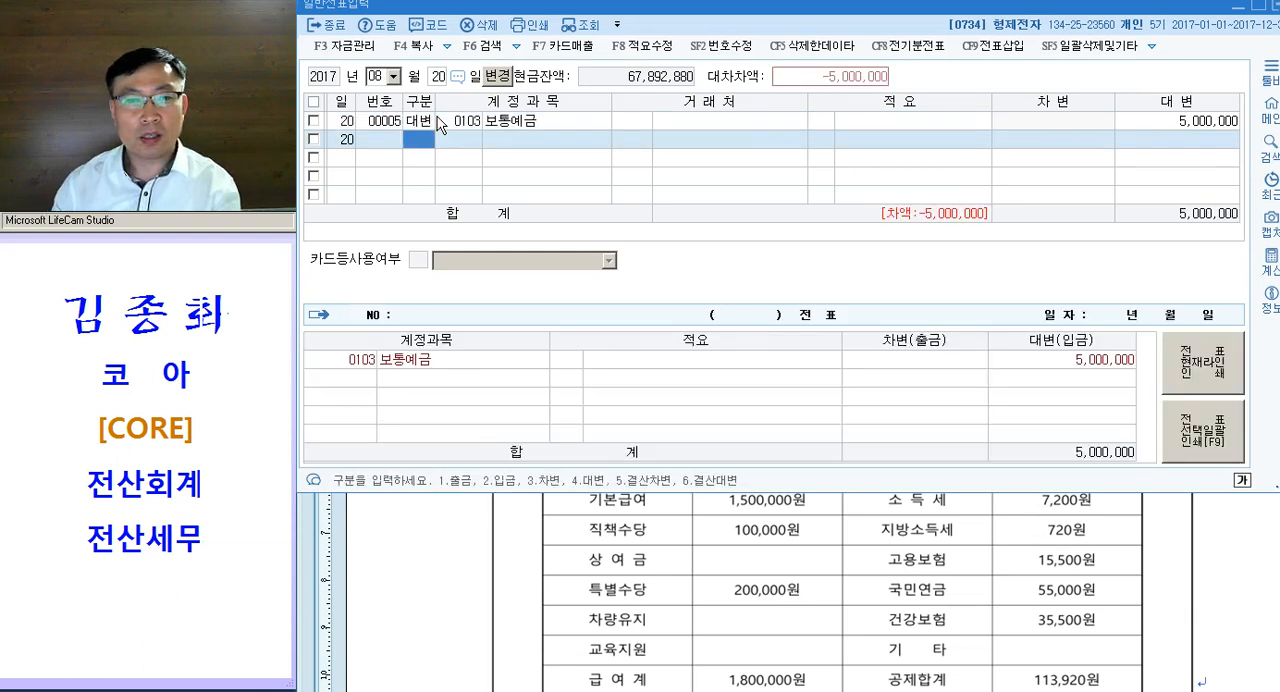
type("3251")
key("Return")
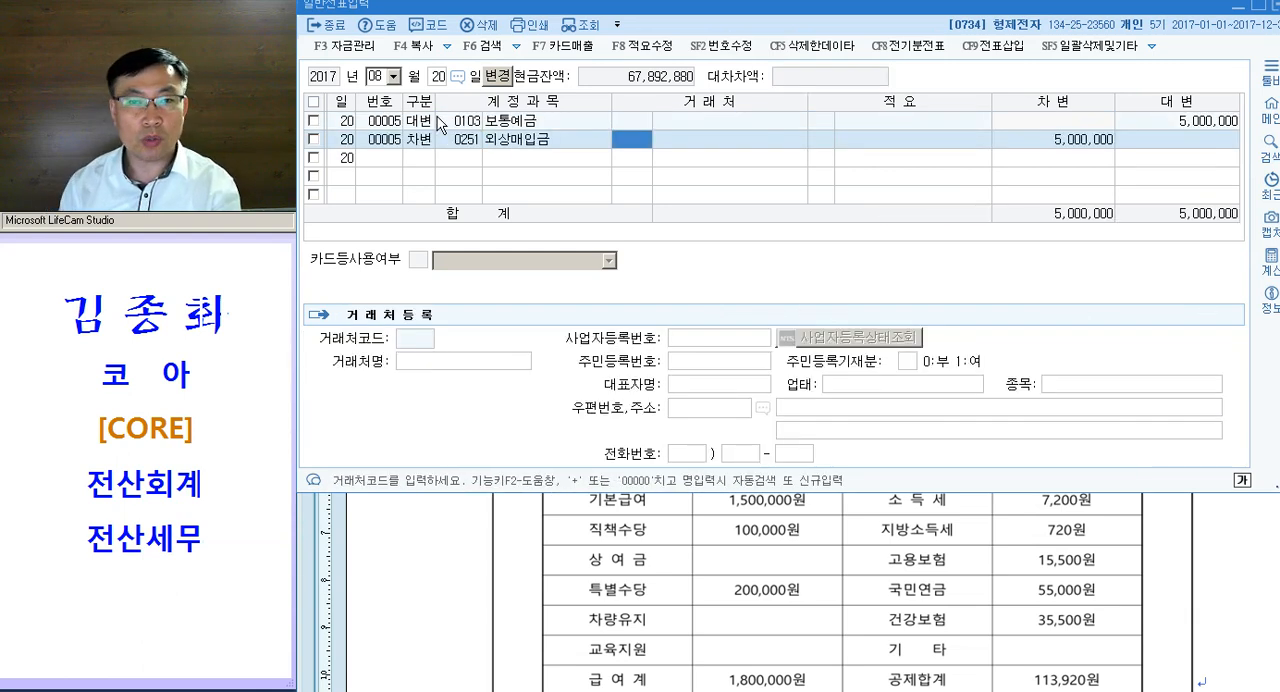
type("영등")
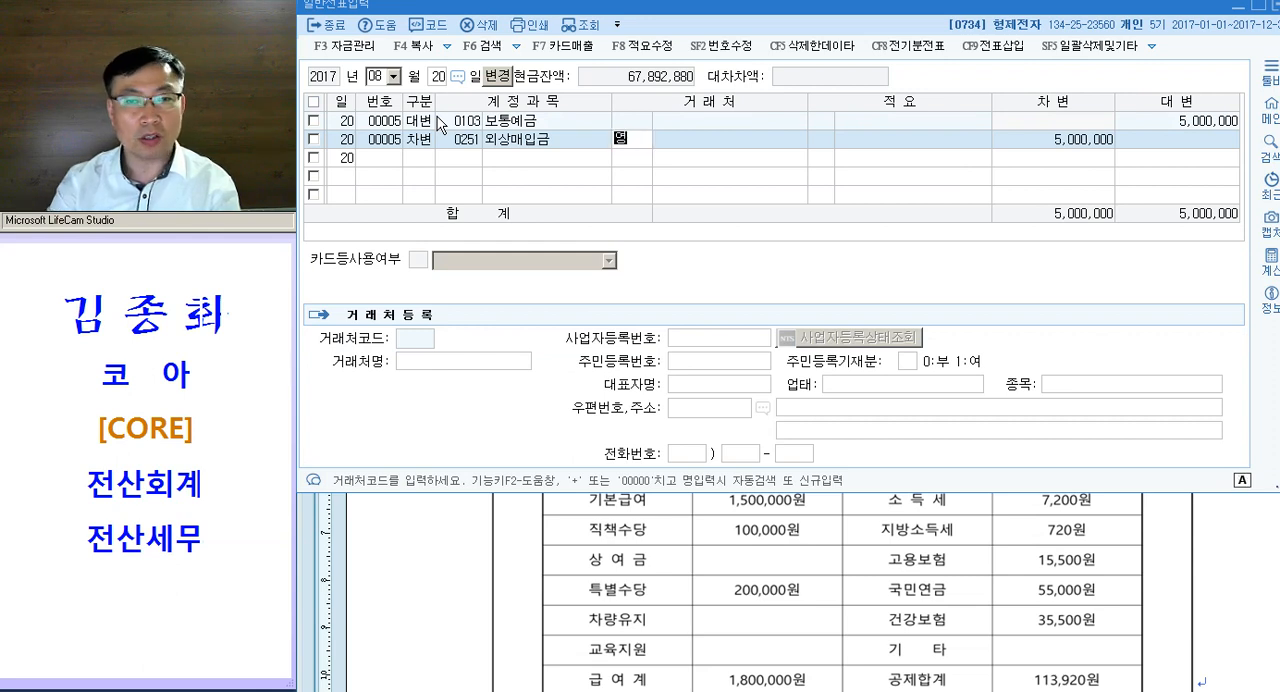
key("Return")
key("Return")
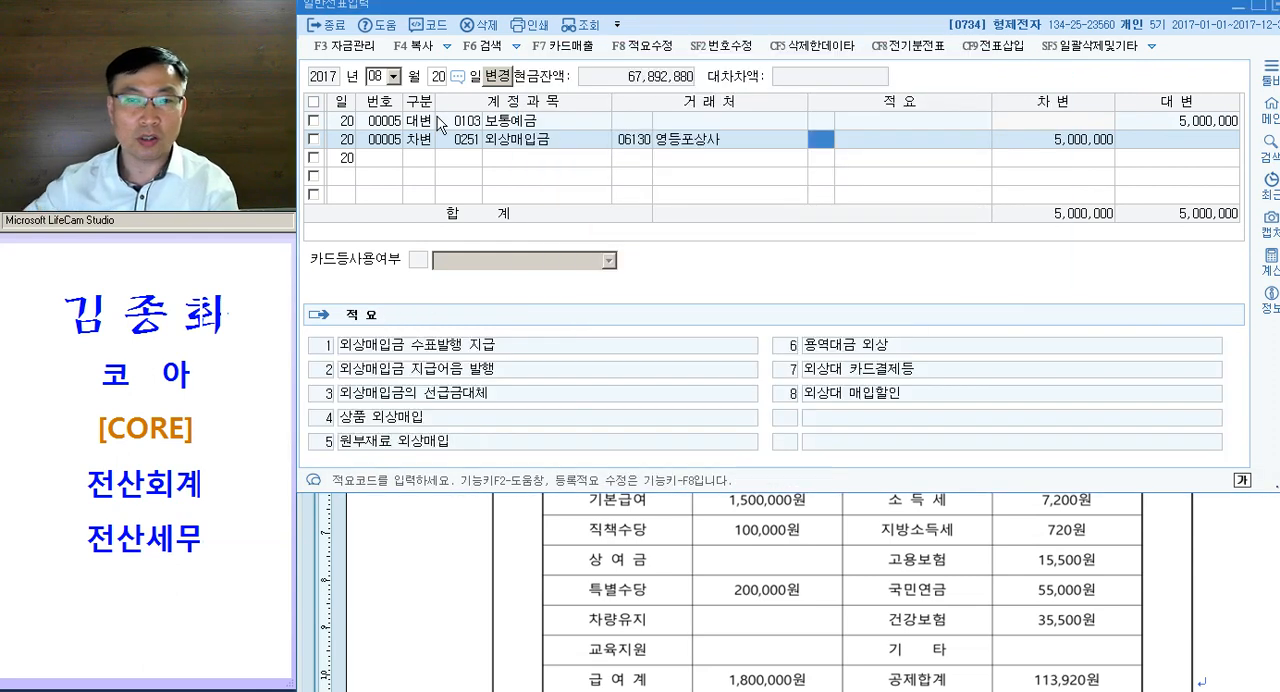
- Return to the exam document and colour "택배비" magenta in question [1] of 문제4
left_click(429, 606)
scroll(541, 396, "up", 2)
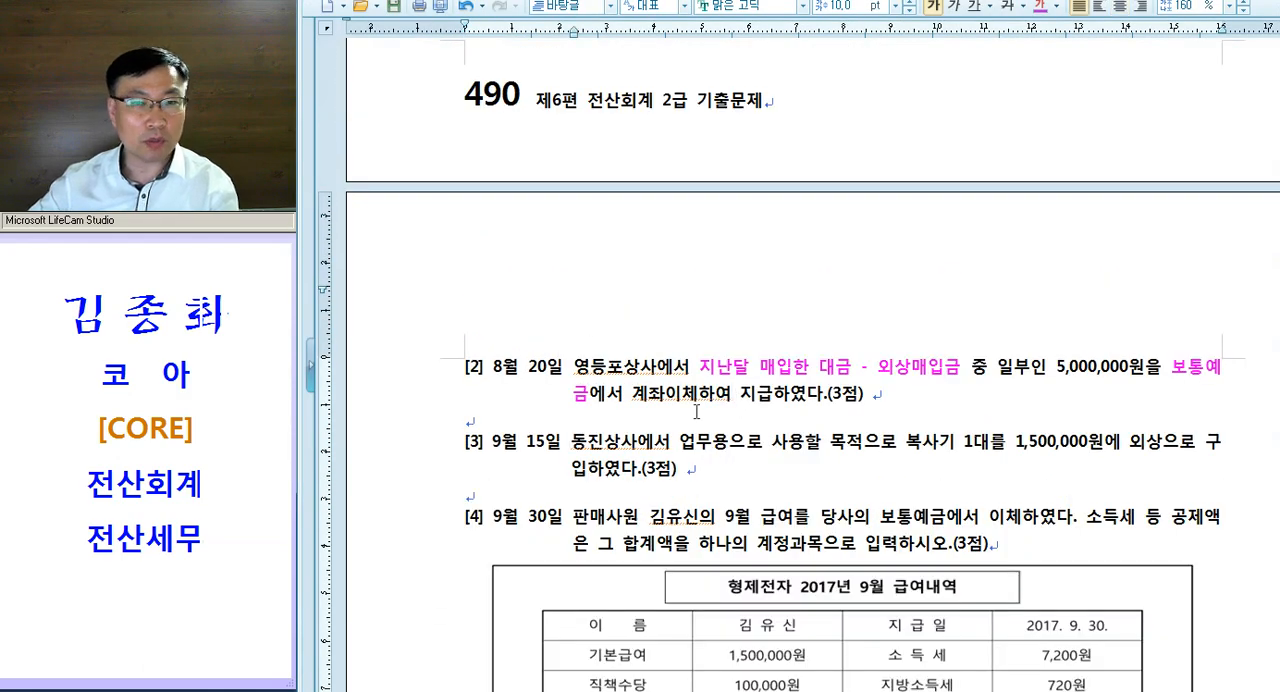
scroll(699, 410, "up", 3)
scroll(699, 410, "up", 2)
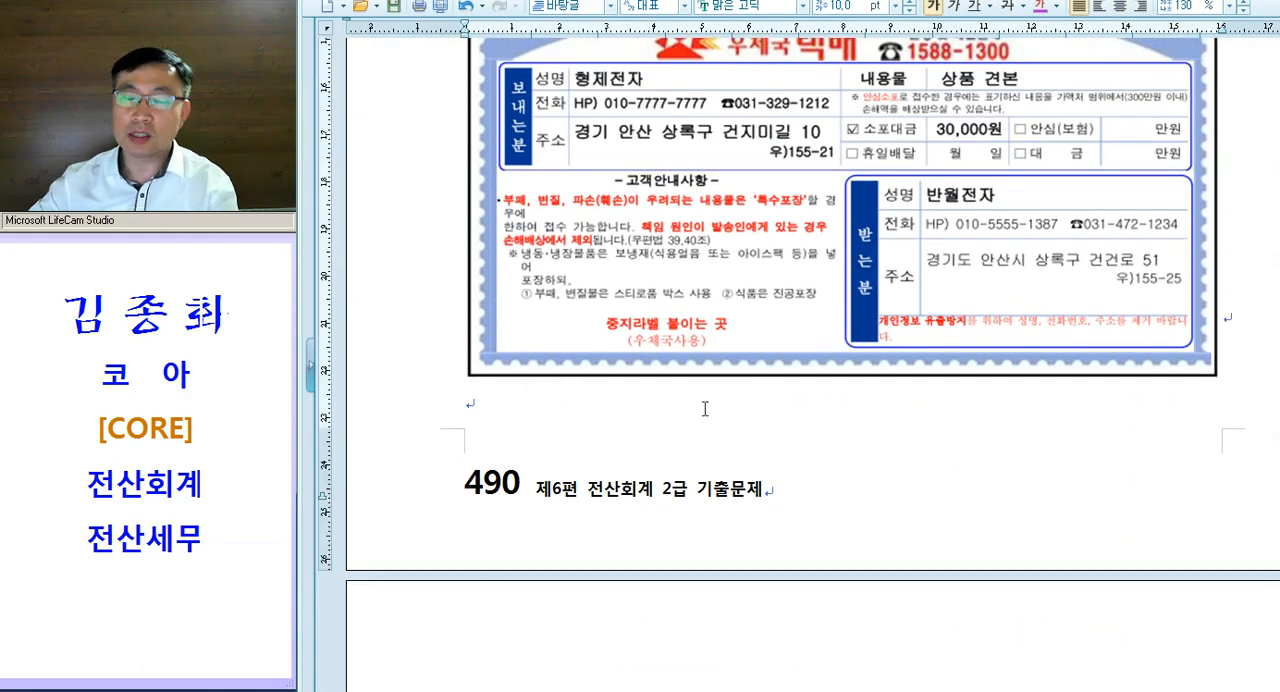
scroll(734, 407, "up", 3)
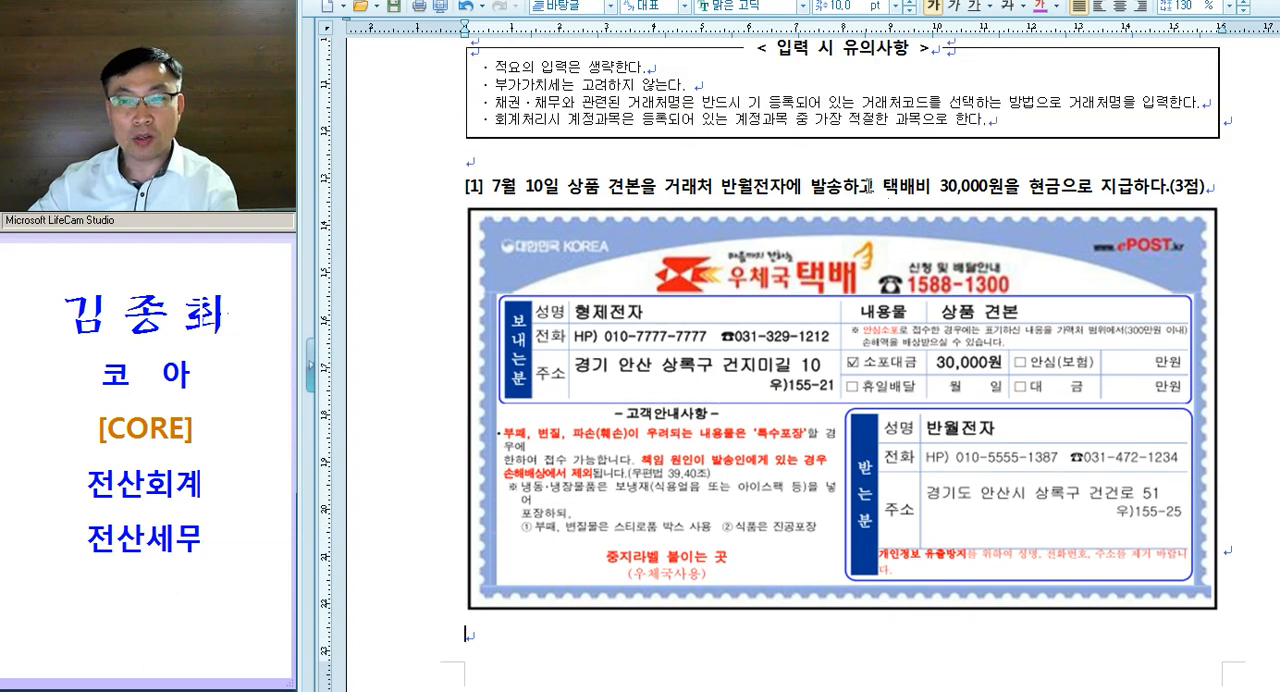
left_click_drag(876, 187, 970, 188)
key("ctrl+m")
key("d")
left_click(938, 193)
left_click(970, 186)
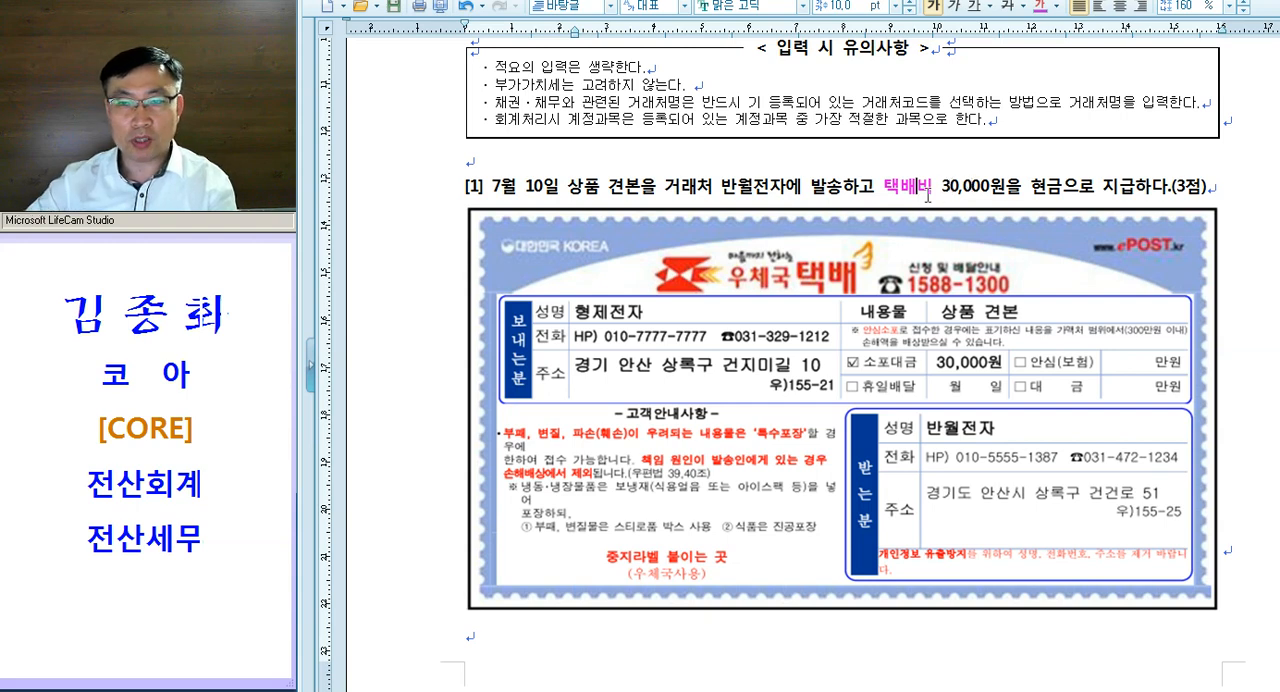
- Add "= 운반비" after "택배비" in question [1] and set the paragraph's hanging indent at "상품"
left_click(931, 192)
type("= 운반비")
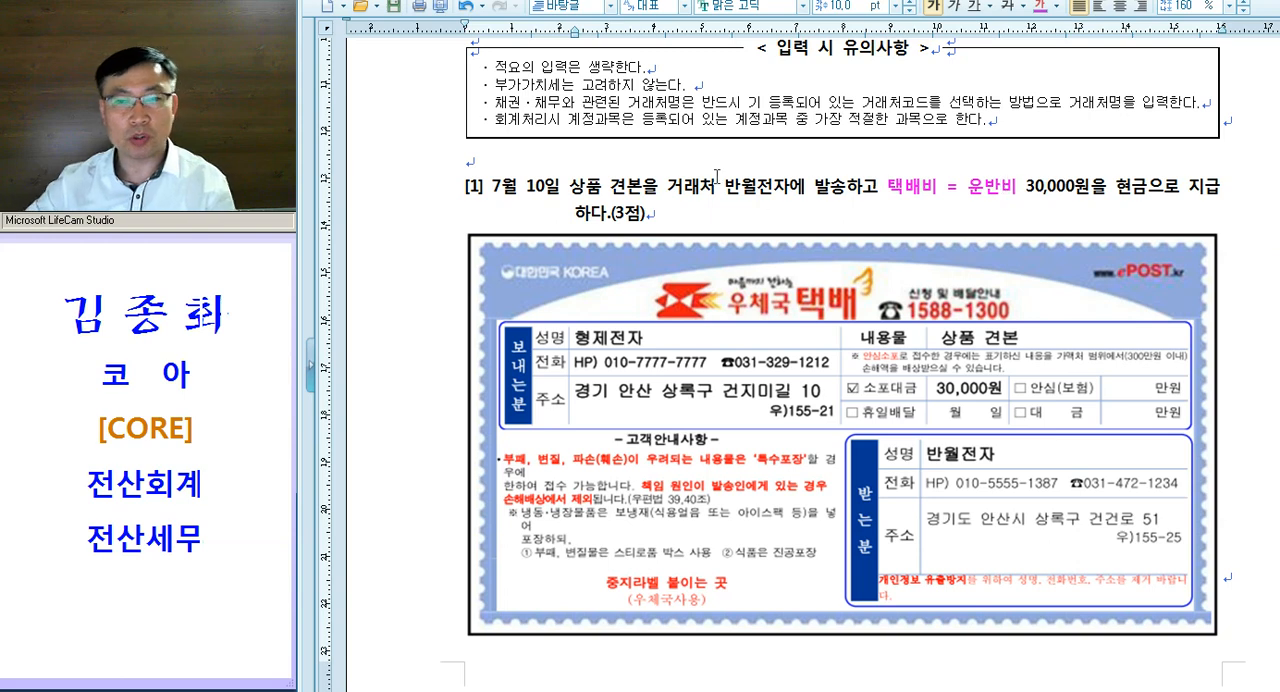
left_click(566, 189)
key("shift+Tab")
- Colour the word "현금" magenta in question [1]
left_click(731, 187)
left_click_drag(904, 190, 999, 185)
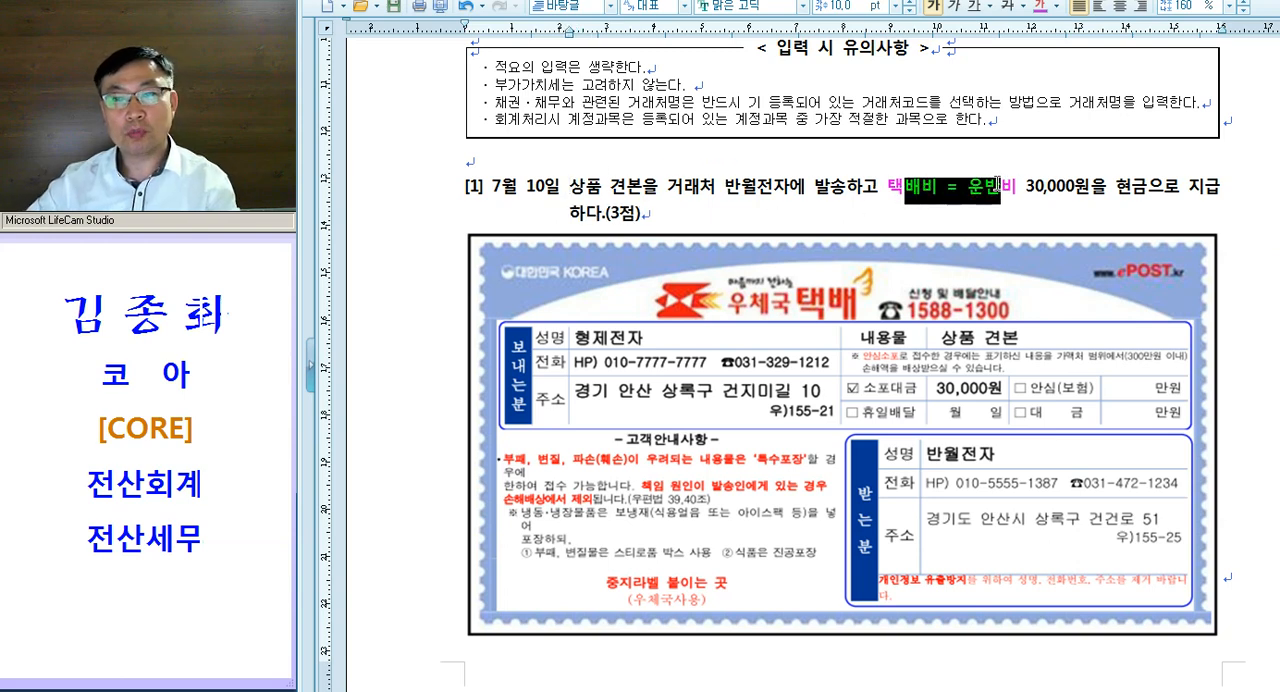
left_click_drag(1115, 187, 1147, 190)
left_click(1127, 210)
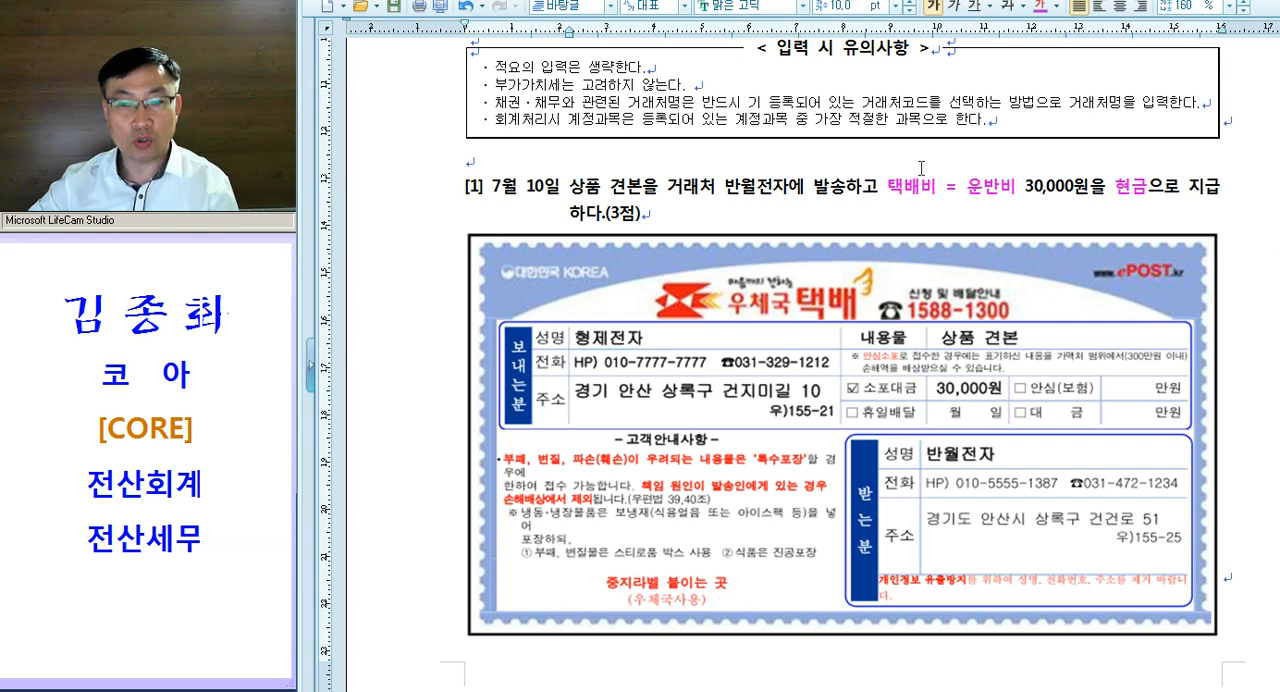
- Review the 외상매입금, 보통예금 and 5,000,000원 parts of the August 20 transaction in question [2]
scroll(921, 168, "down", 10)
left_click(860, 216)
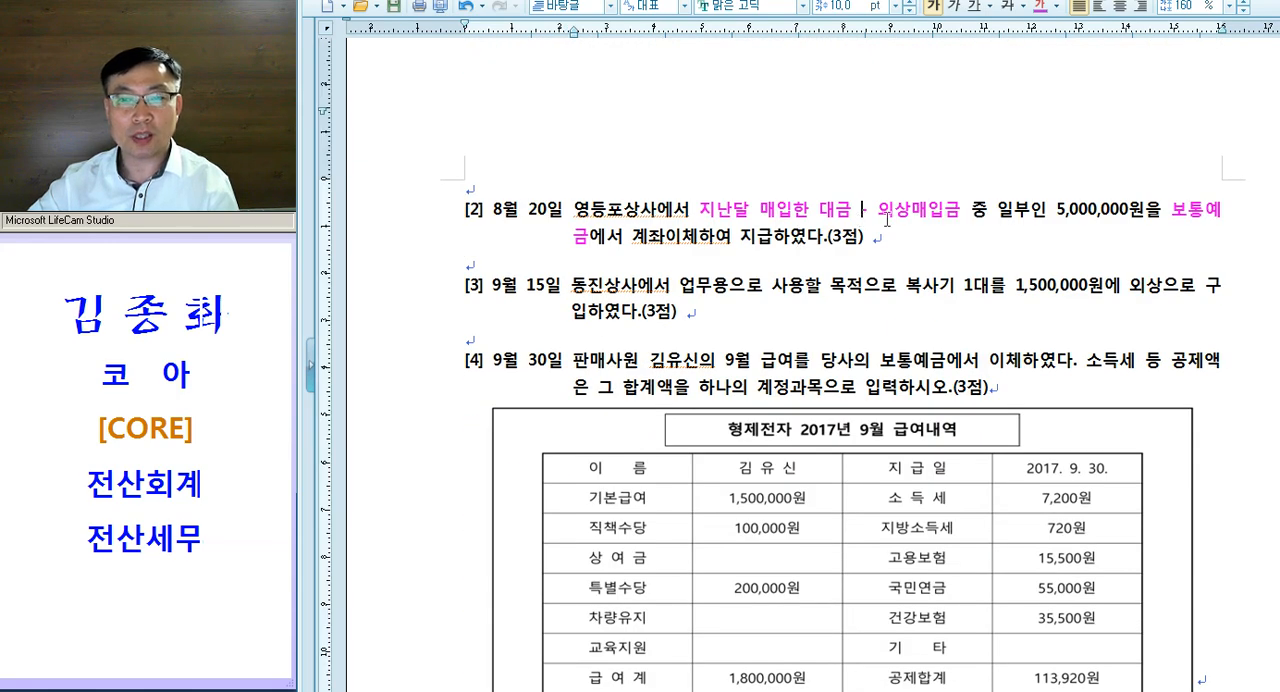
left_click_drag(870, 220, 960, 210)
left_click_drag(1133, 217, 1230, 214)
left_click(1112, 231)
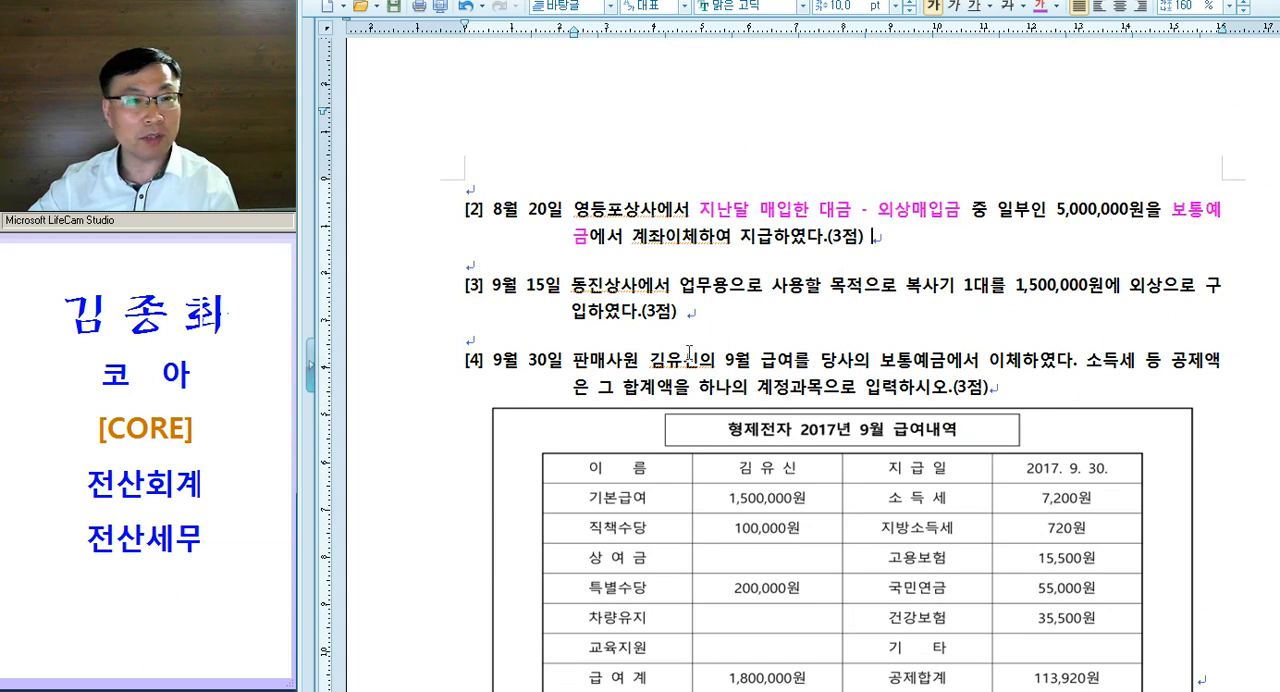
left_click(556, 258)
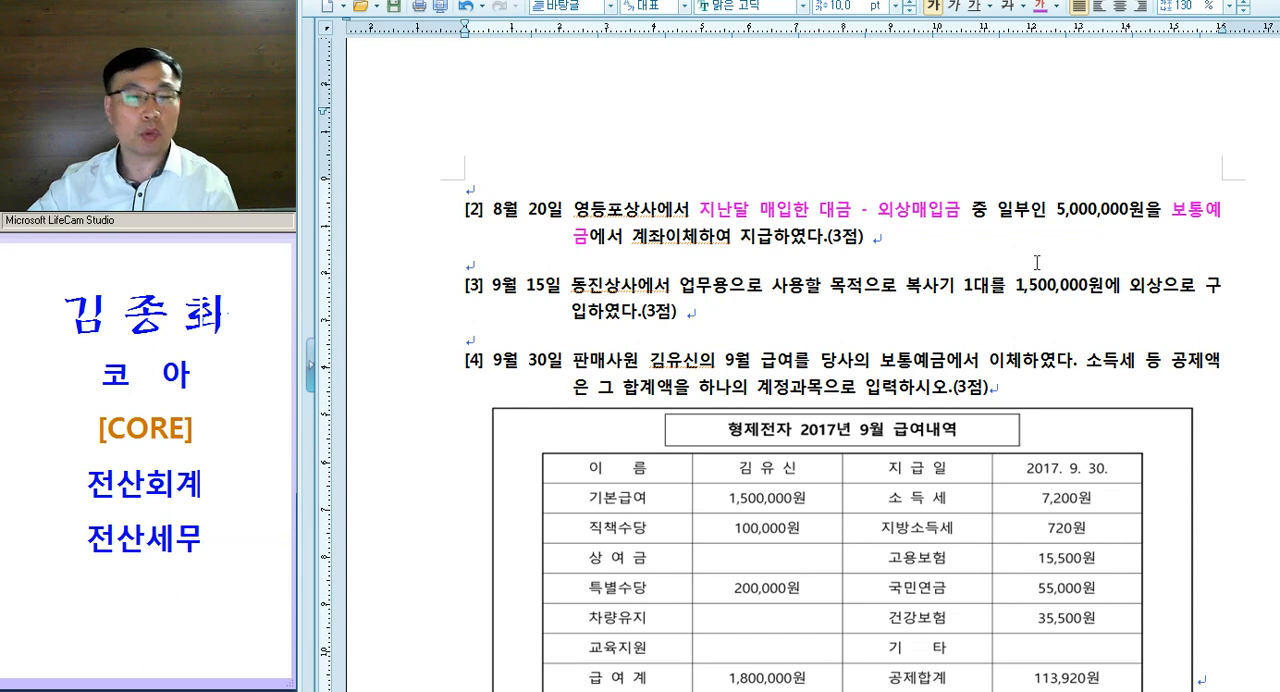
left_click_drag(1047, 210, 1128, 210)
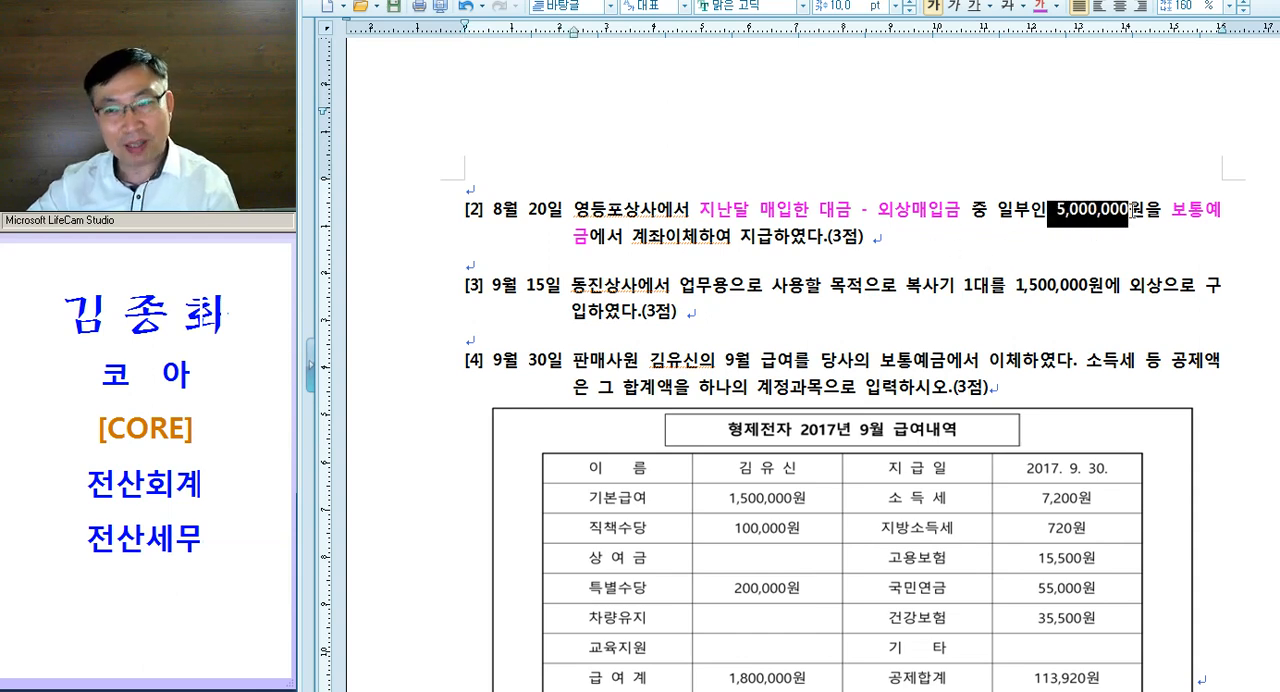
- Write the indented journal entry "외상매입금 5,000,000 / 보" on the blank line below question [2]
left_click(438, 272)
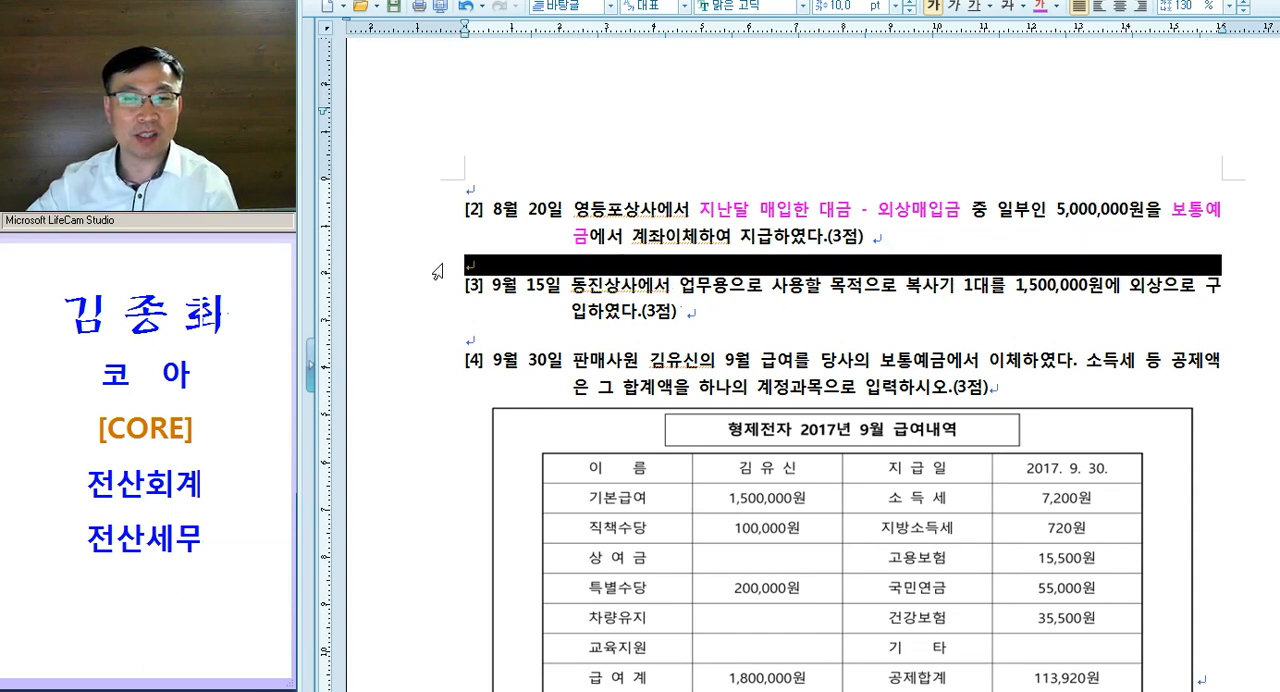
left_click(680, 284)
left_click(685, 268)
key("Tab")
type("외상")
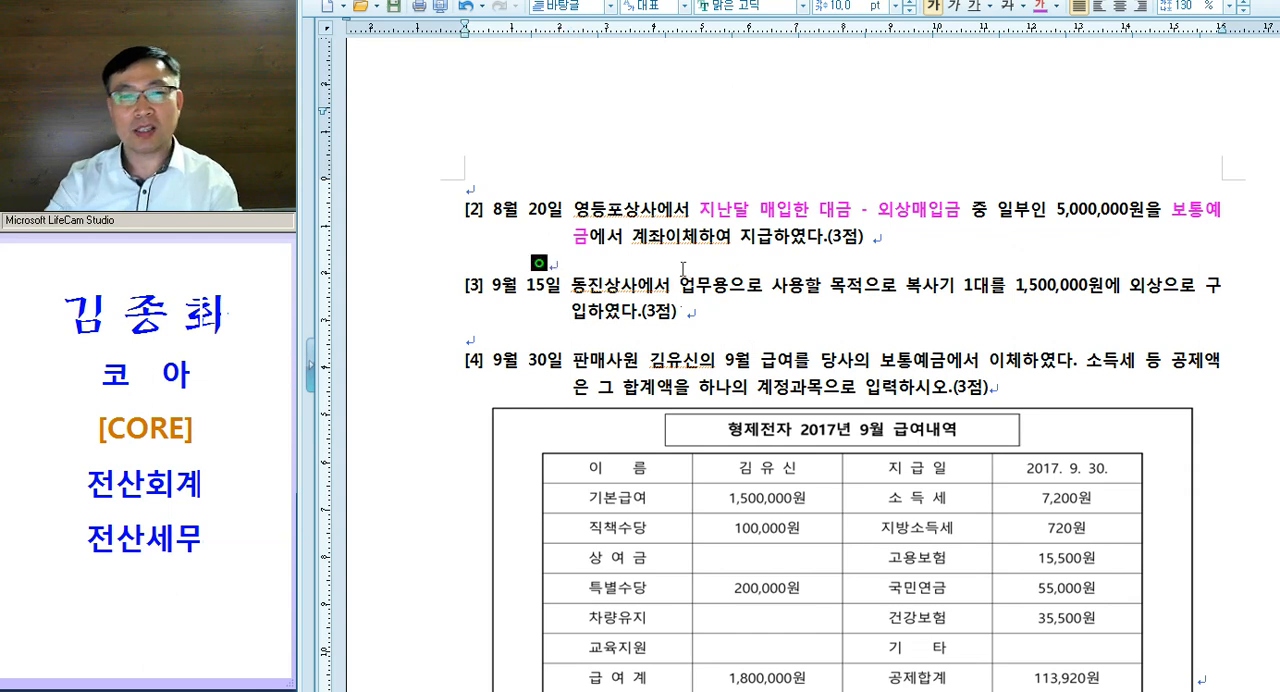
type("매입금")
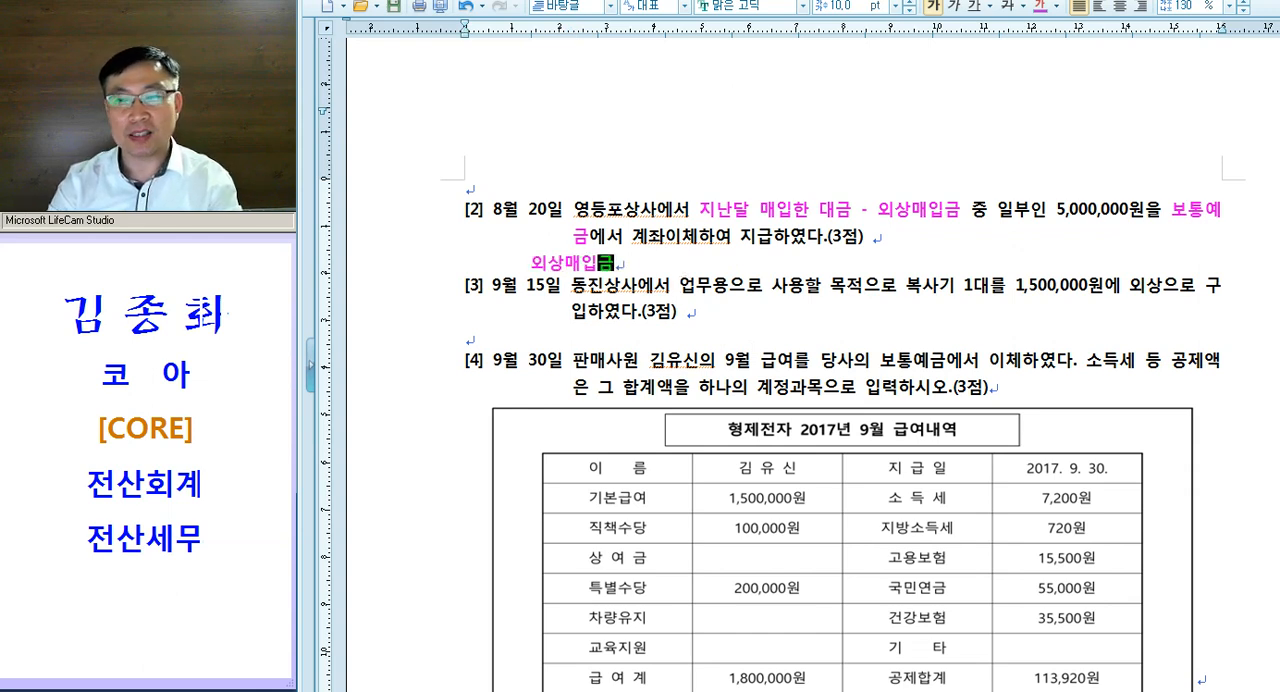
type("  5,000,000")
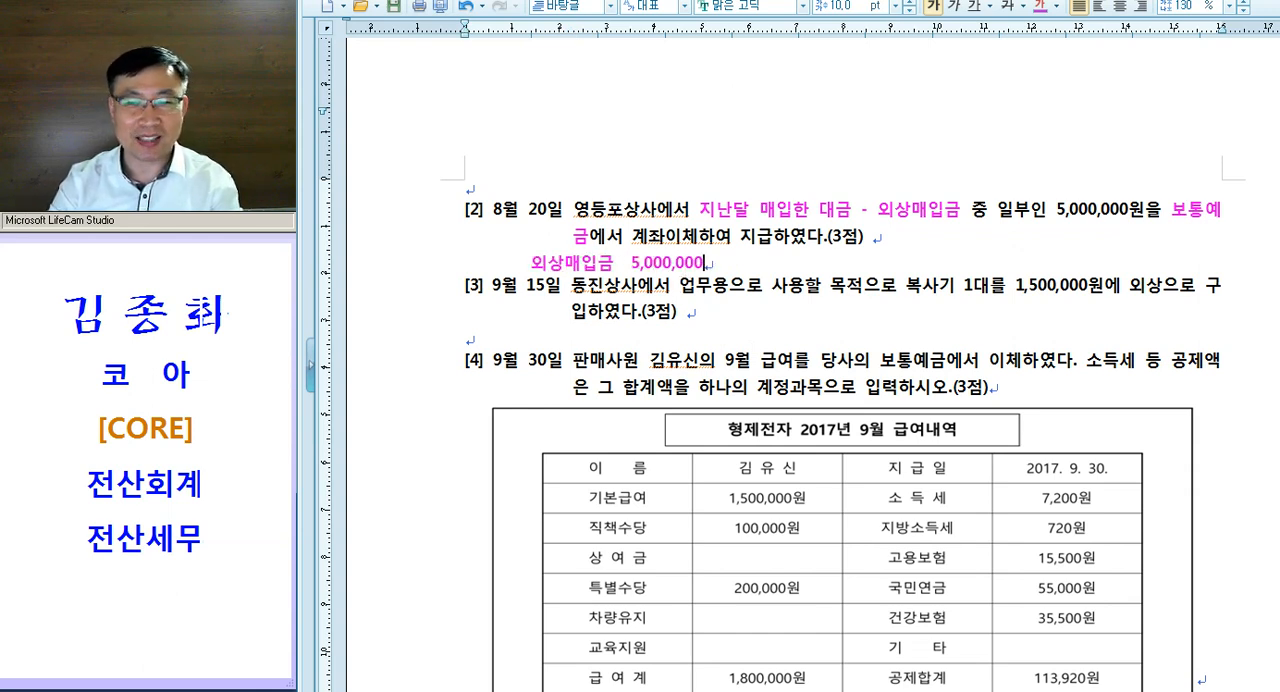
type("   / 보")
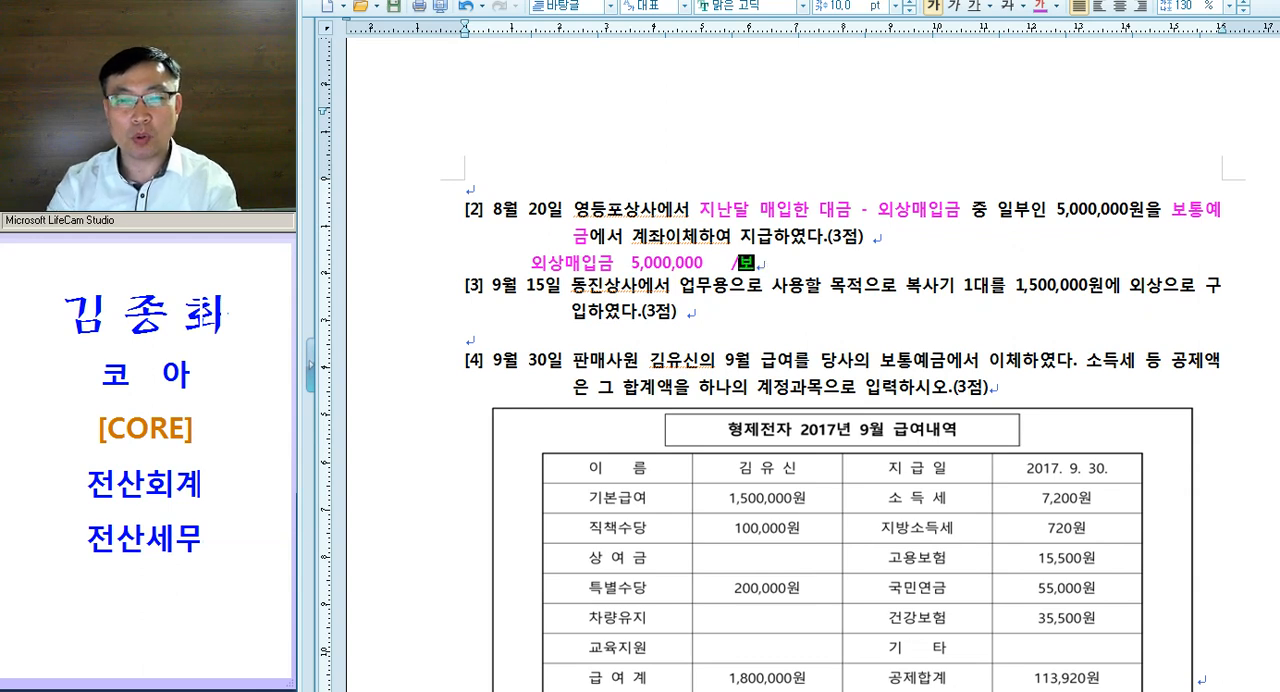
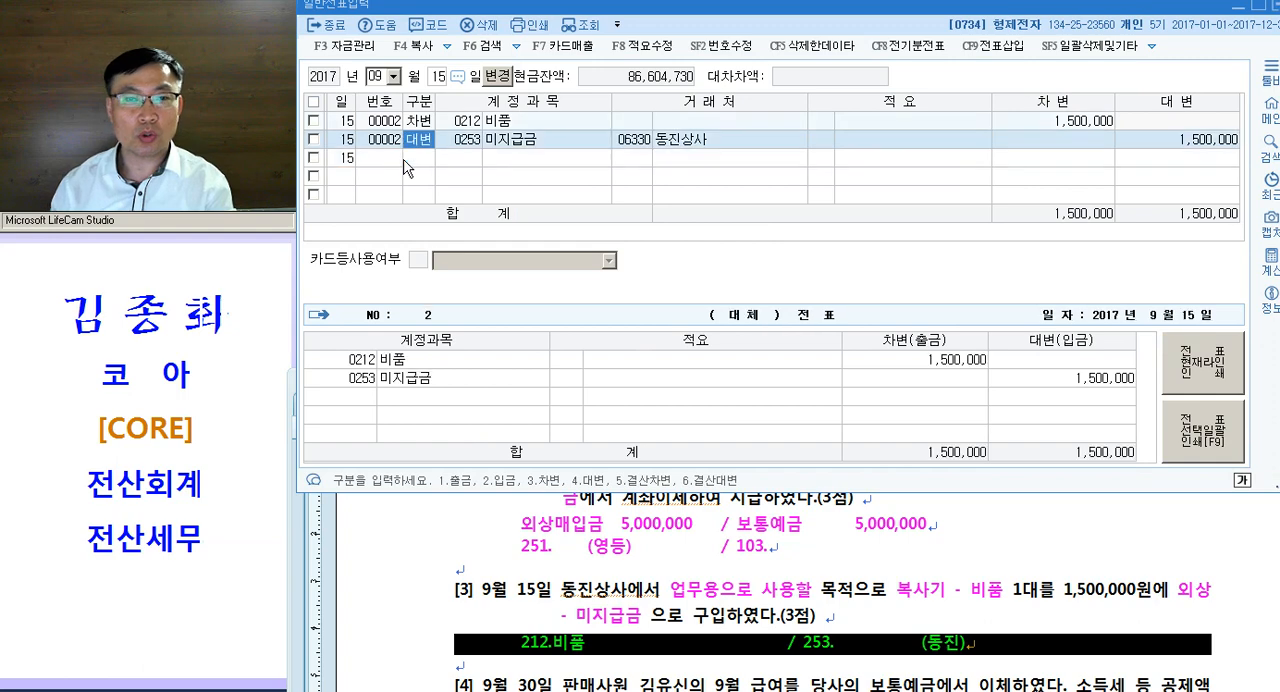
key("Down")
key("Up")
key("Down")
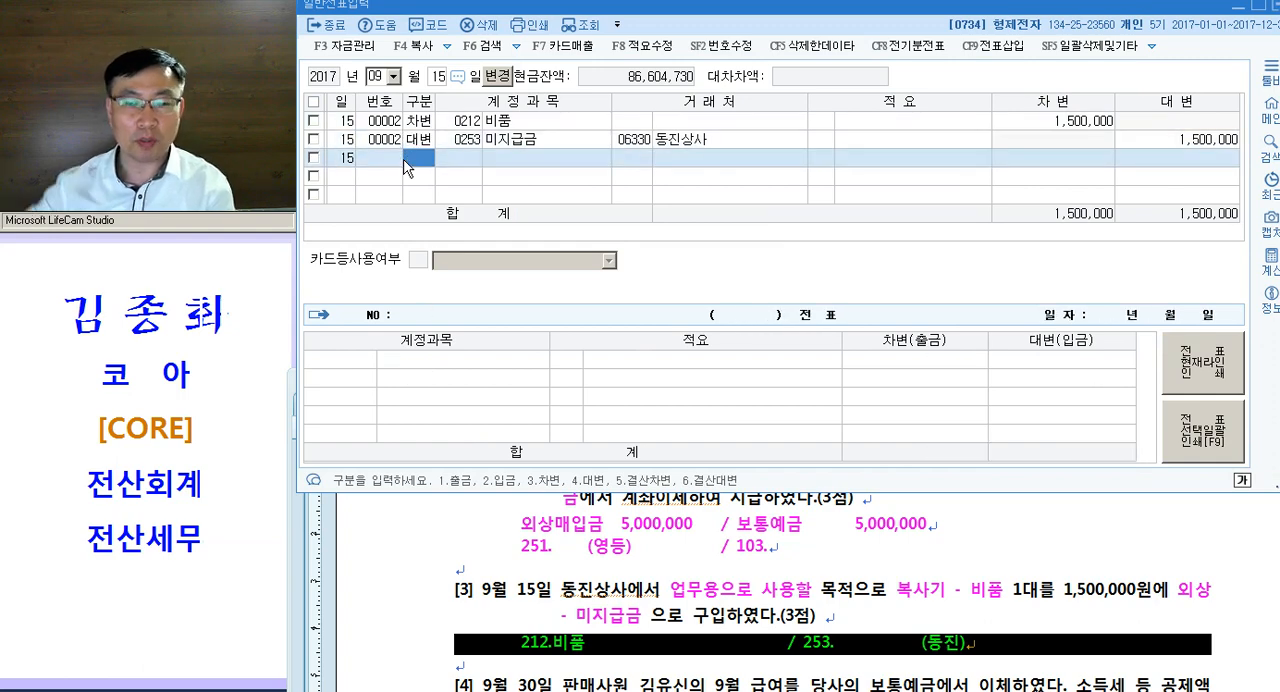
- Colour "급여", "보통예금" and "하나의 계정과목" magenta in question [4] of the exam document
left_click(647, 564)
scroll(656, 553, "down", 3)
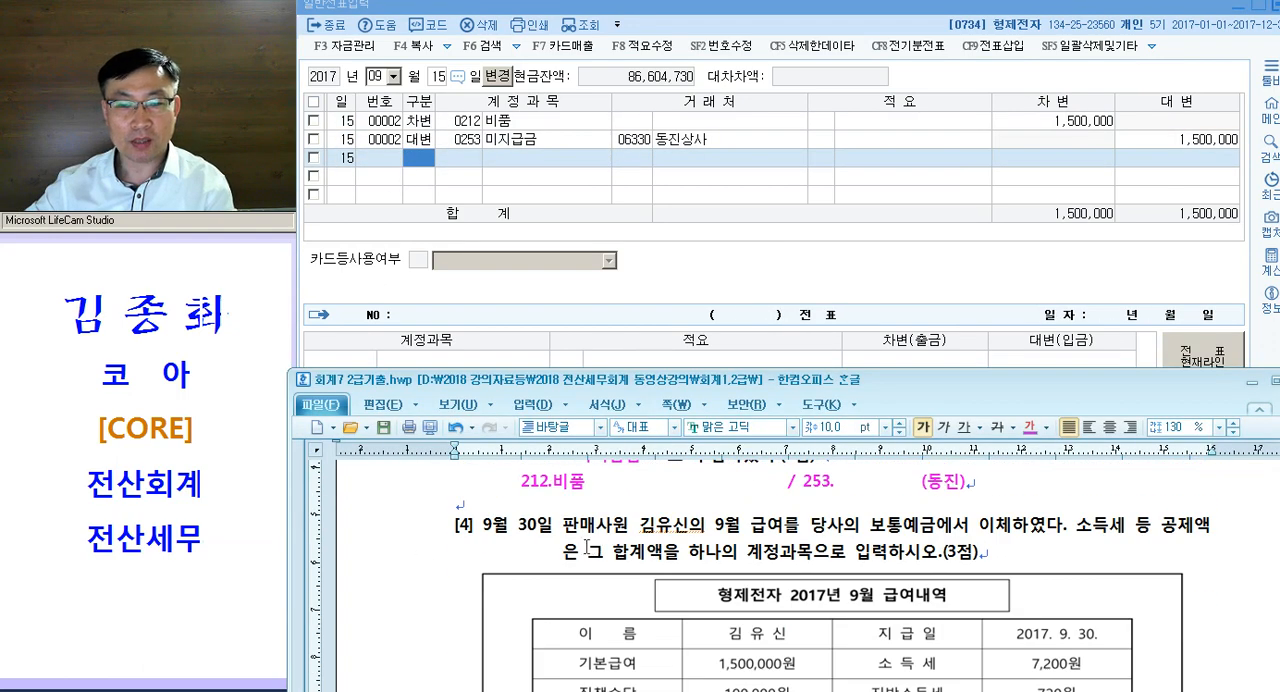
left_click_drag(562, 524, 620, 525)
left_click_drag(742, 524, 783, 531)
key("ctrl+m")
key("d")
left_click_drag(870, 531, 937, 532)
key("ctrl+m")
key("d")
left_click_drag(1077, 531, 1200, 532)
left_click_drag(688, 551, 815, 552)
key("ctrl+m")
key("d")
- Add "= 254.예수금" directly after "하나의 계정과목" in question [4]
left_click(815, 552)
type("= 254.예ㅅ")
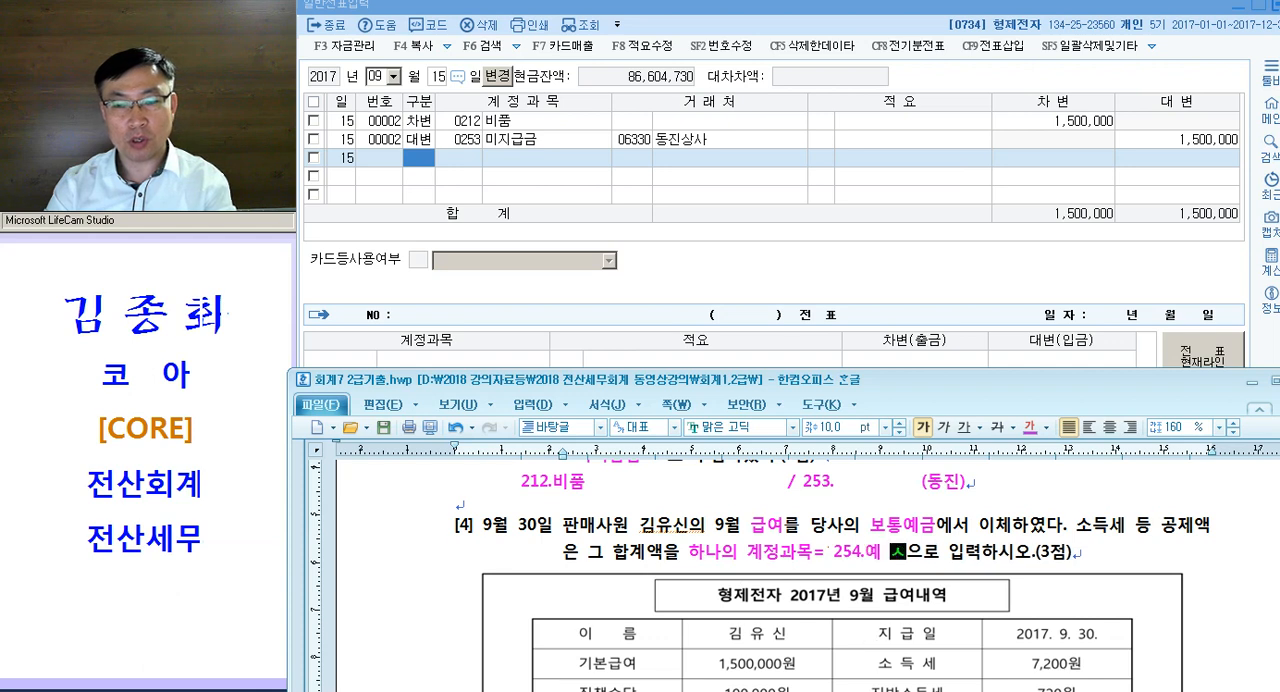
type("금")
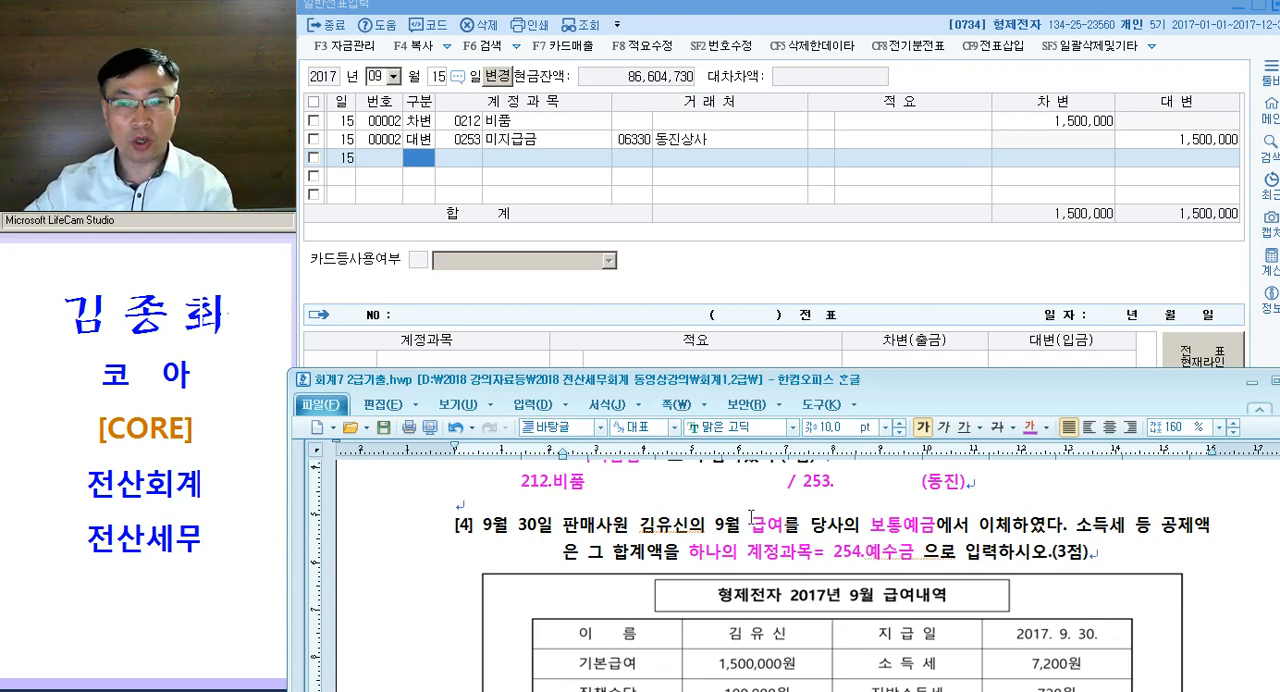
- Check the 급여계 and 공제합계 amounts in question [4]'s salary table and set the voucher date to September 30
scroll(932, 521, "down", 5)
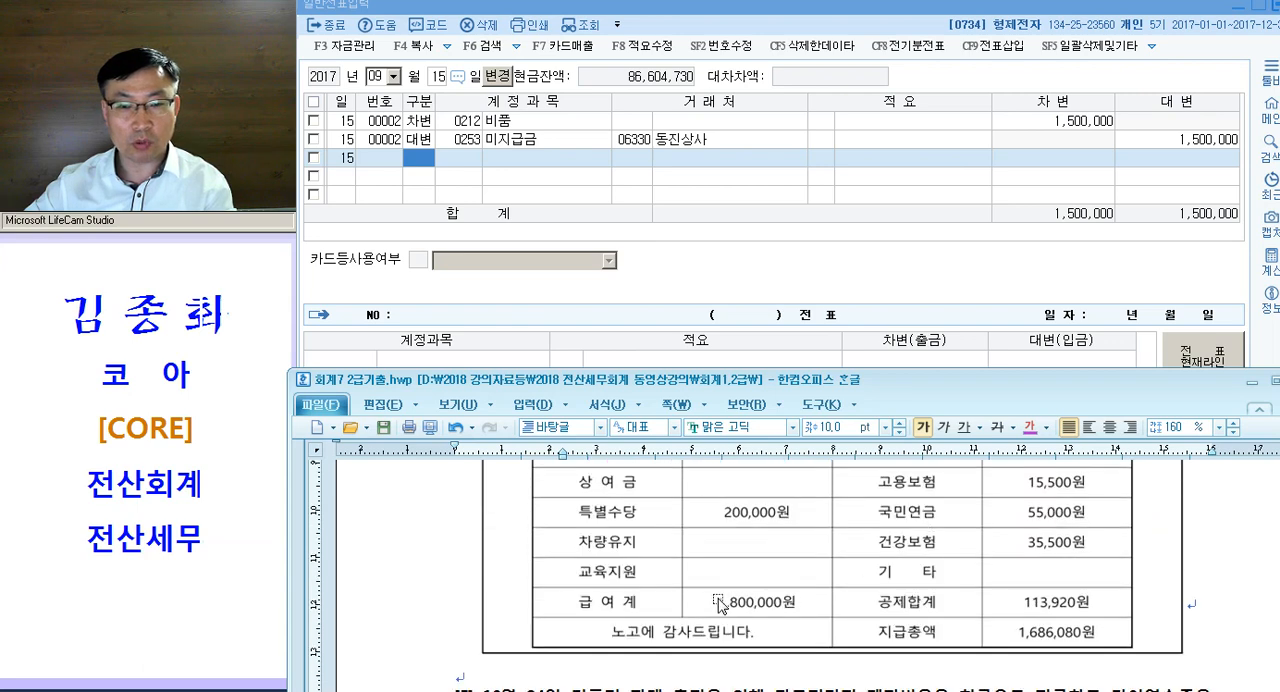
left_click(766, 606)
left_click(1068, 623)
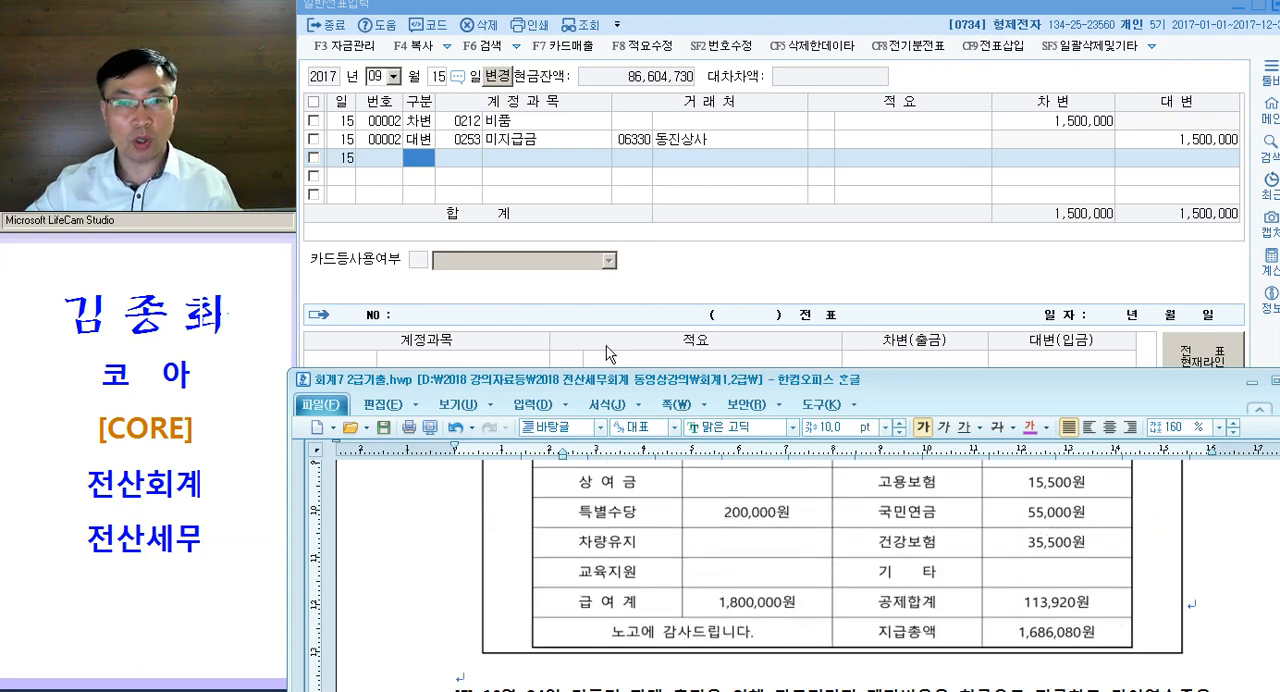
left_click(419, 162)
key("Escape")
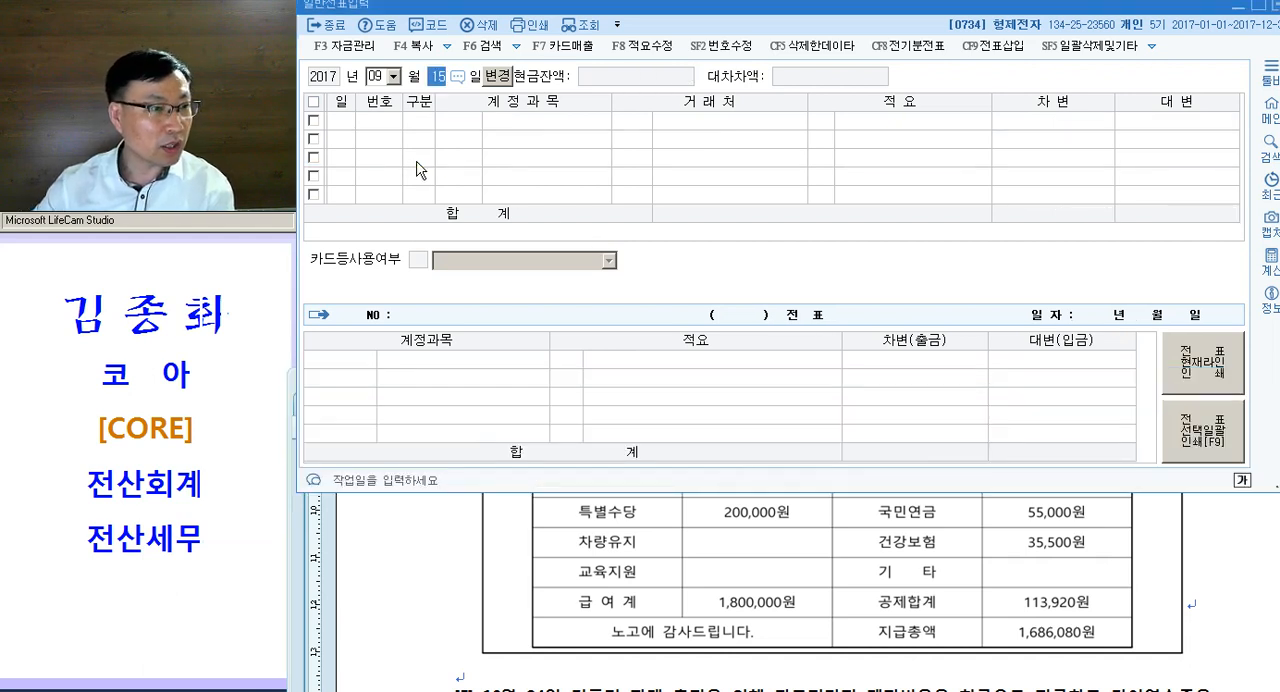
type("30")
key("Return")
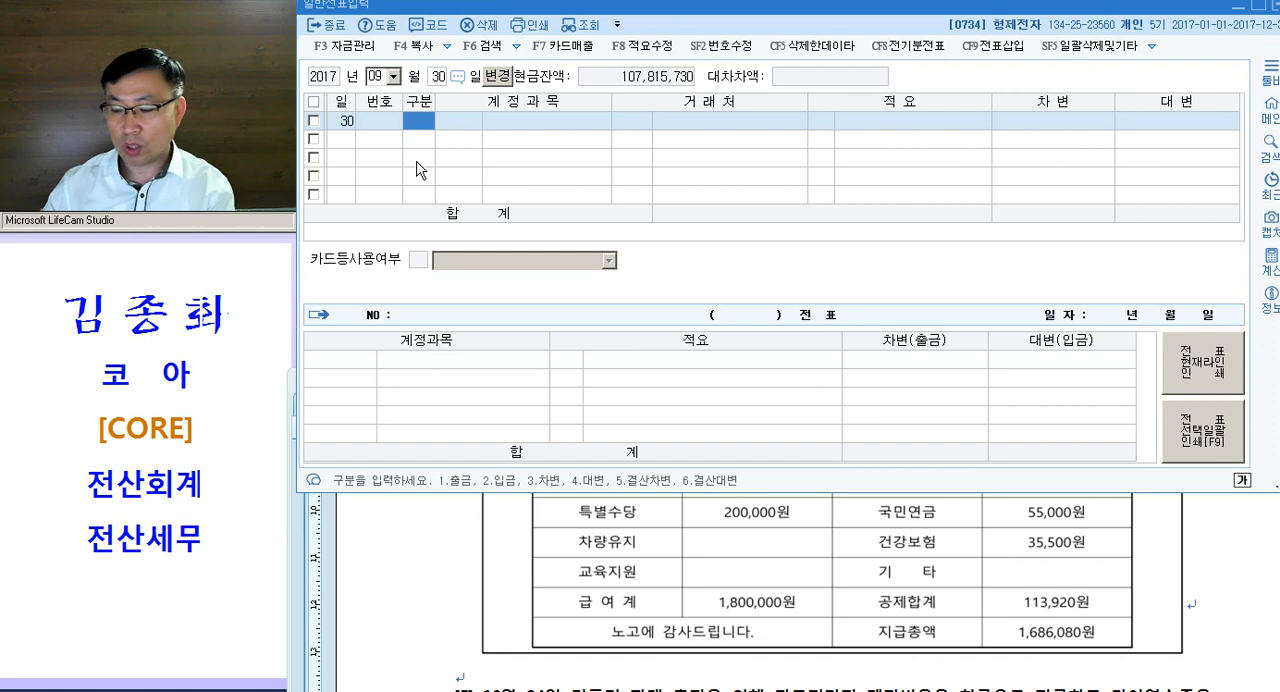
- Start a debit (차변) line on September 30 with account code 801, 급여
type("3")
key("Return")
type("801")
key("Return")
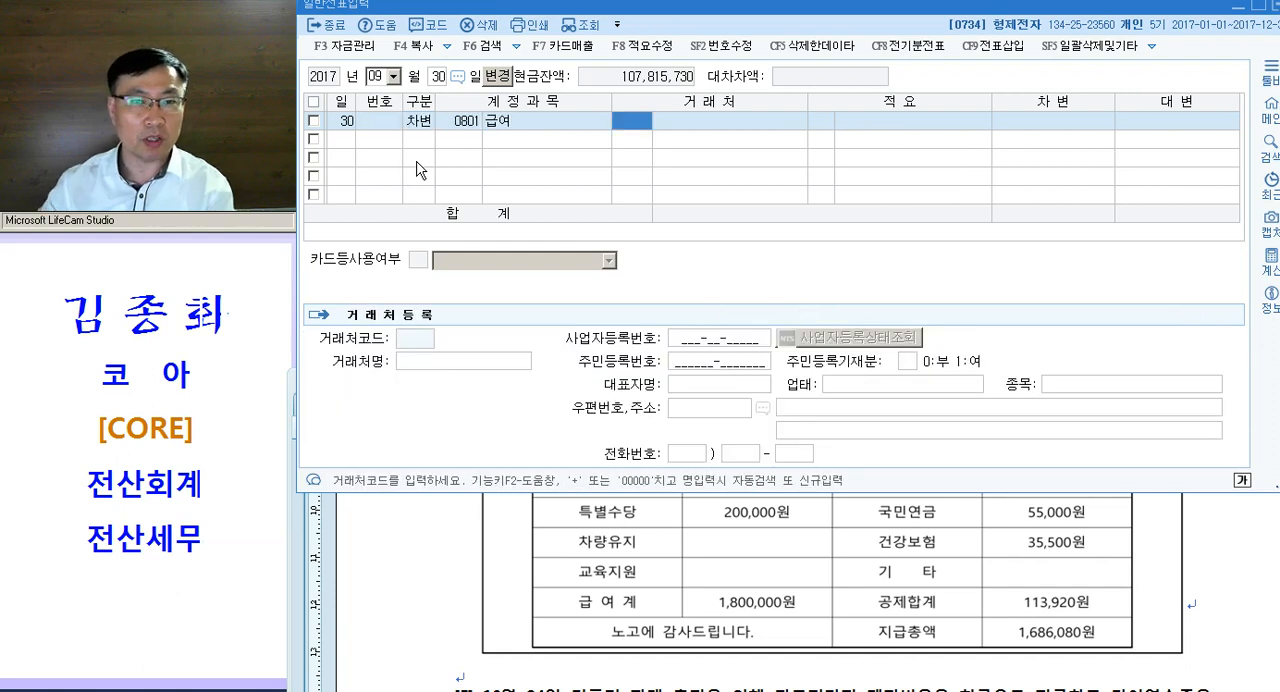
- Choose the debit line's account again by searching for "급여" and picking 0801 급여 (판매관리비)
key("Left")
type("급여")
key("Return")
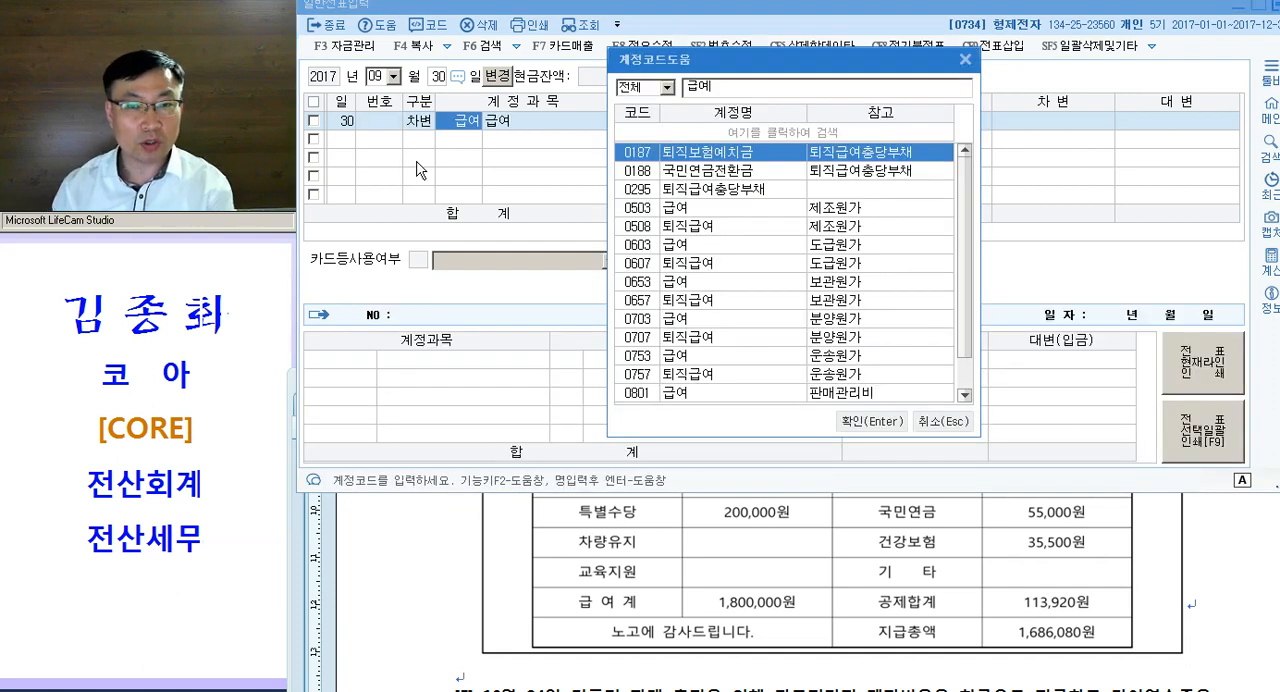
key("Down")
key("Down")
key("Down")
key("Down")
key("Down")
key("Down")
key("Down")
key("Down")
key("Down")
key("Down")
key("Down")
key("Down")
key("Down")
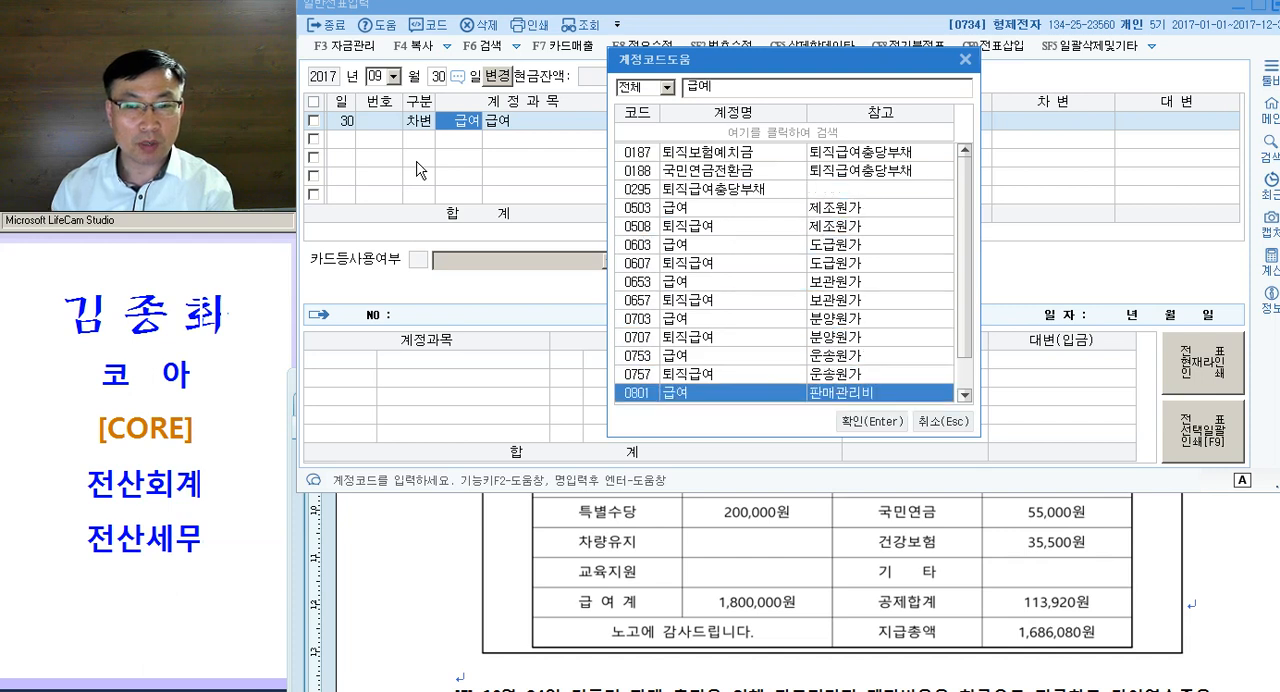
key("Return")
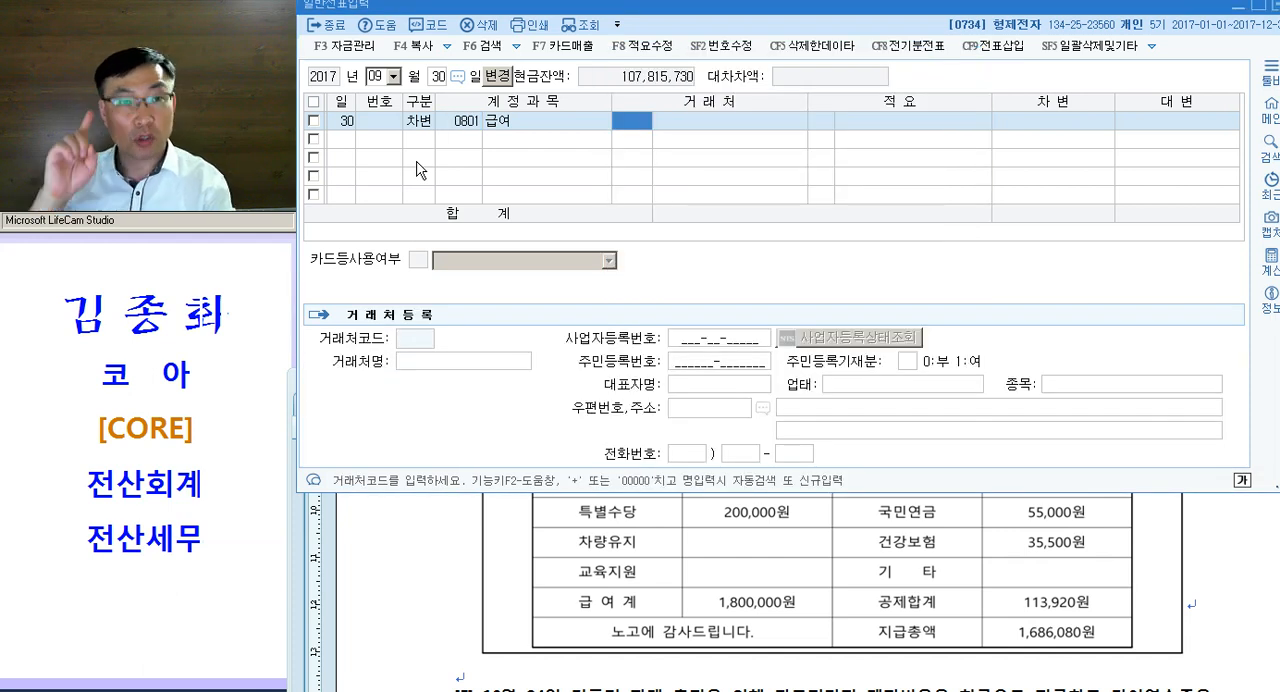
- Leave the 급여 line's customer and description blank and set its debit amount to 1,800,000
key("Return")
key("Return")
key("Return")
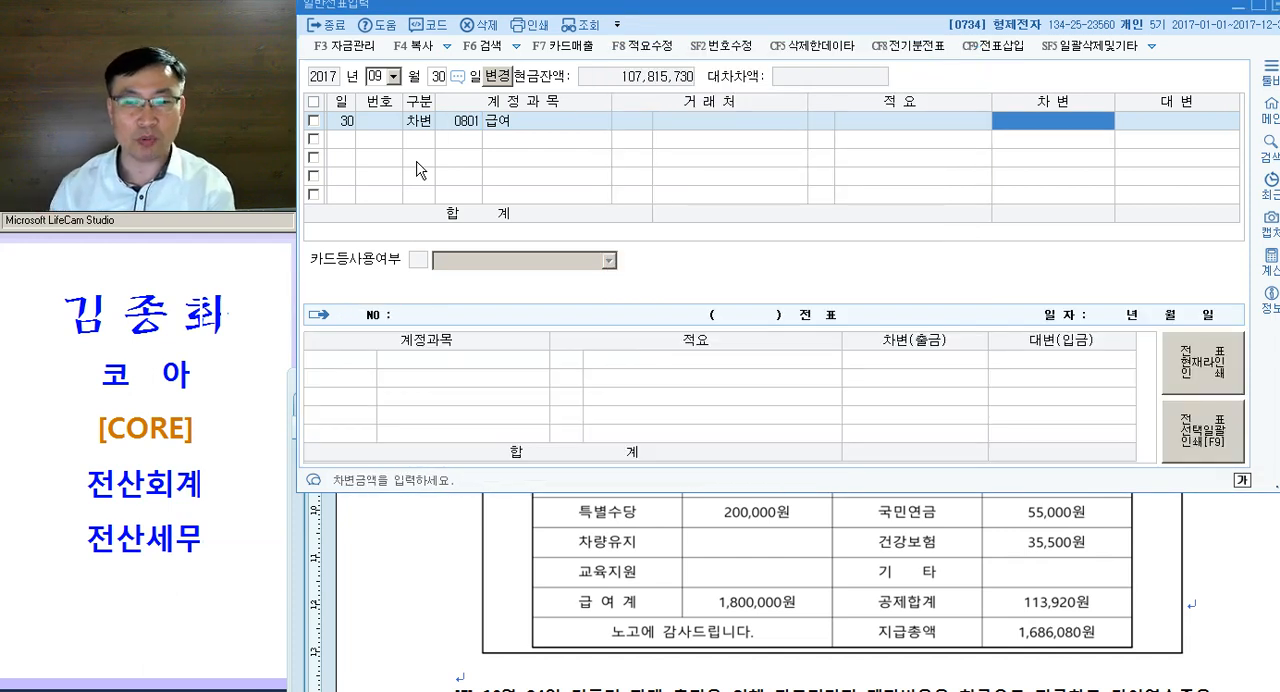
type("1800000")
key("Return")
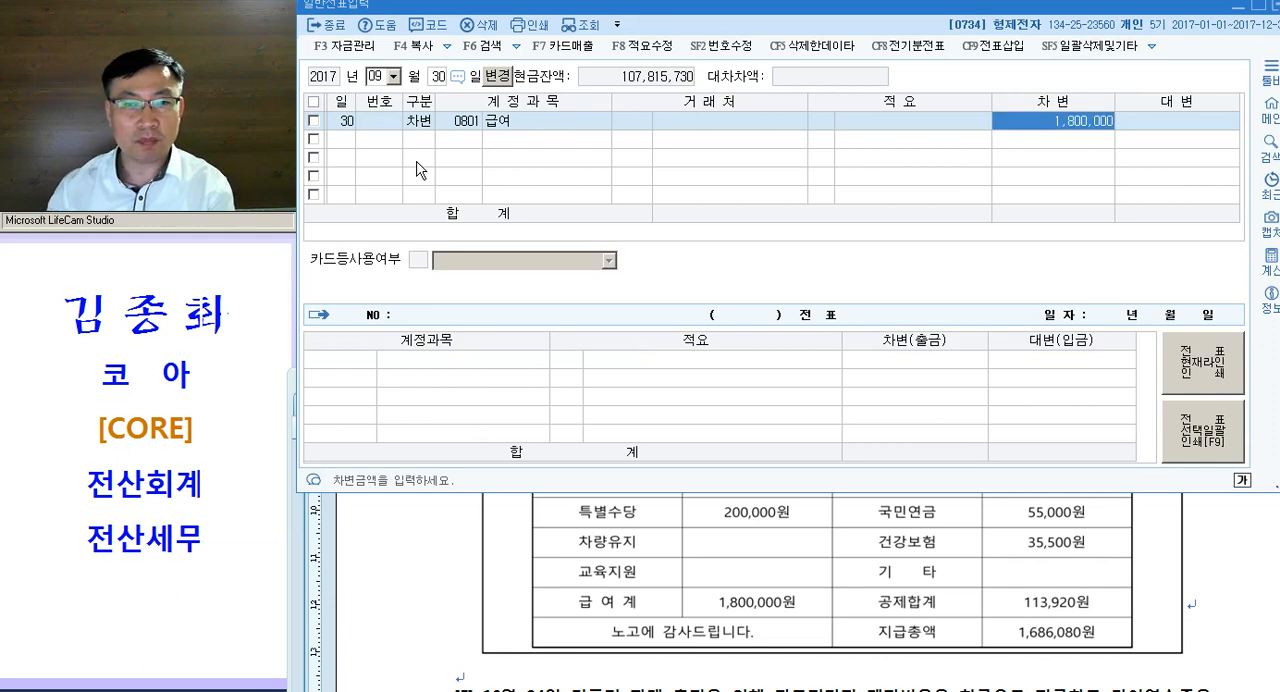
- Add a credit (대변) line for account 254 예수금 with an amount of 113,920
type("4254")
key("Return")
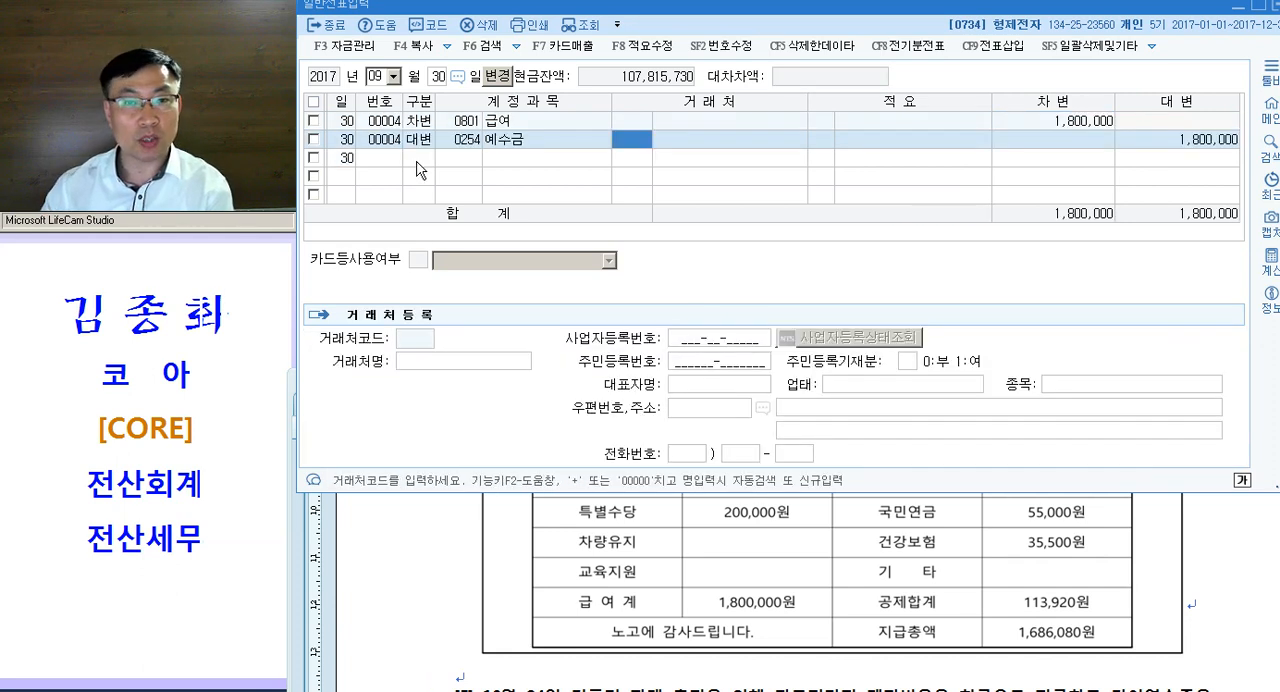
key("Return")
key("Return")
key("Return")
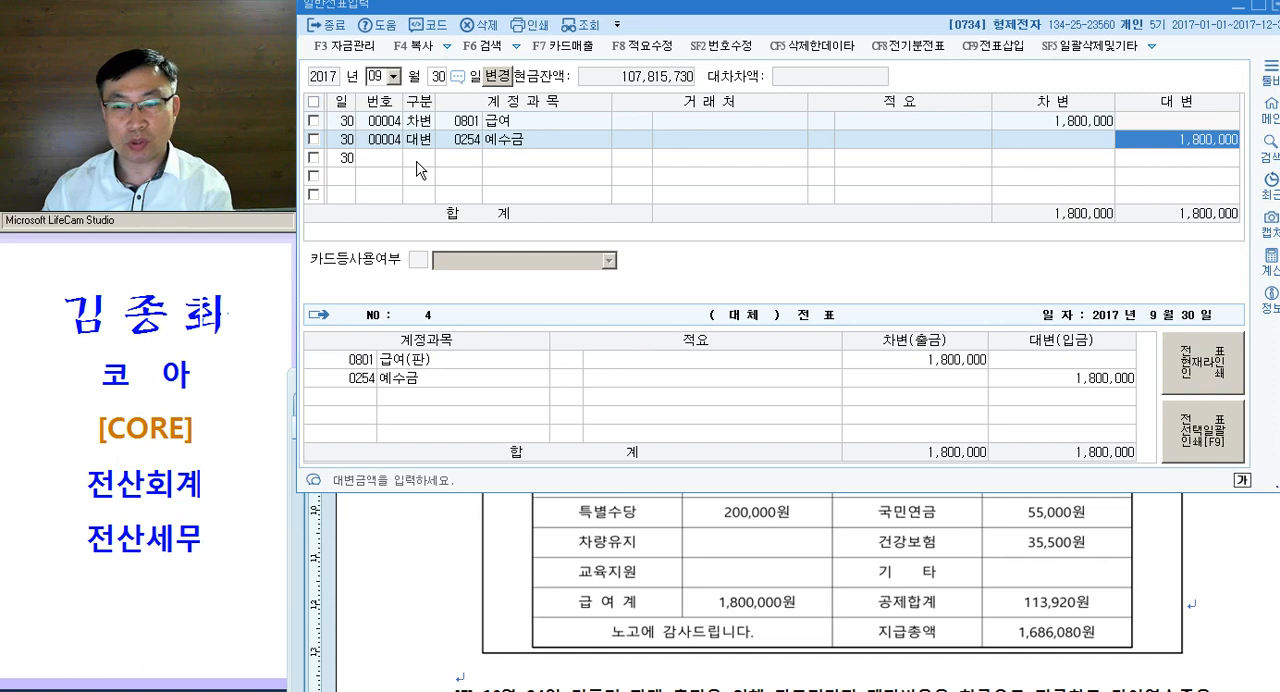
type("113,920")
key("Return")
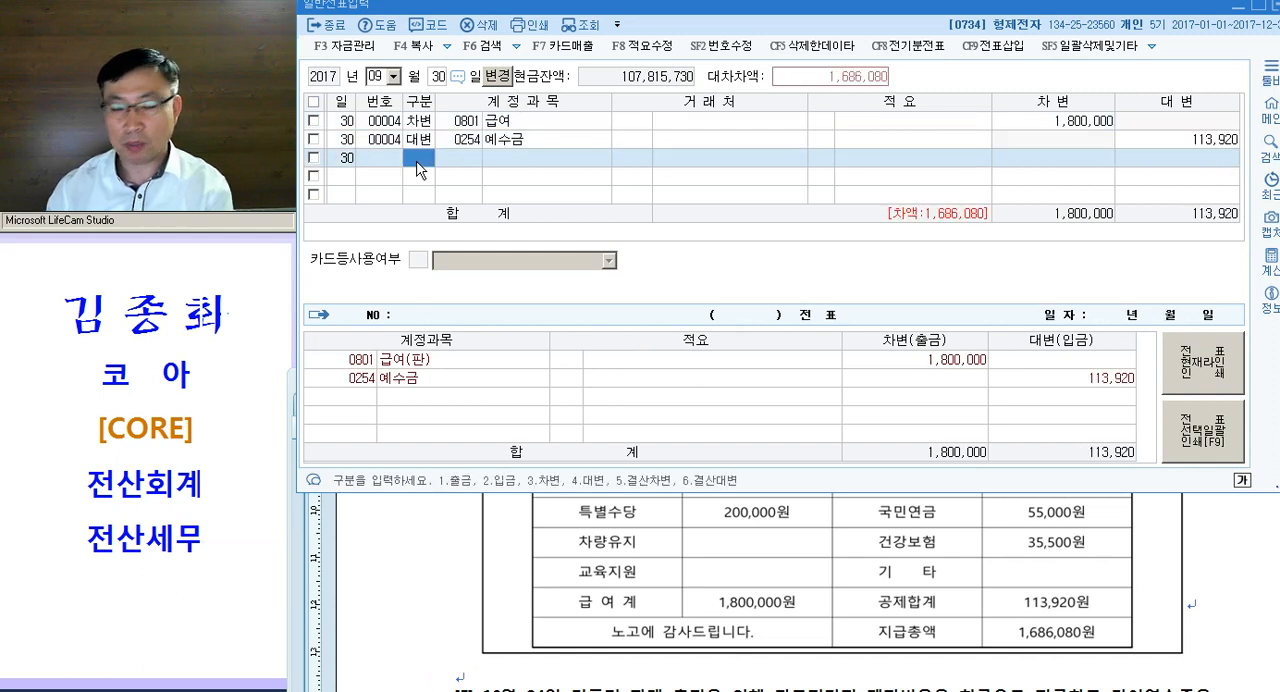
- Add a credit line for account 103 보통예금, accepting the remaining 1,686,080 as its amount
type("4")
key("Return")
type("103")
key("Return")
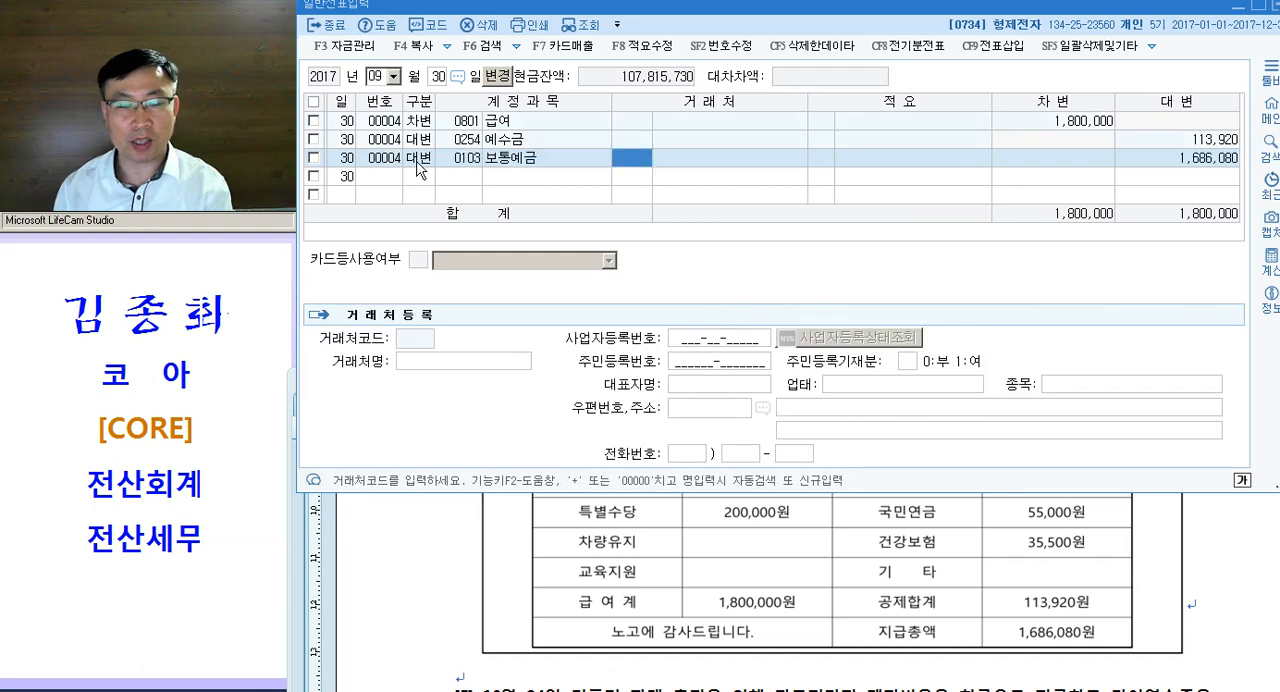
key("Return")
key("Return")
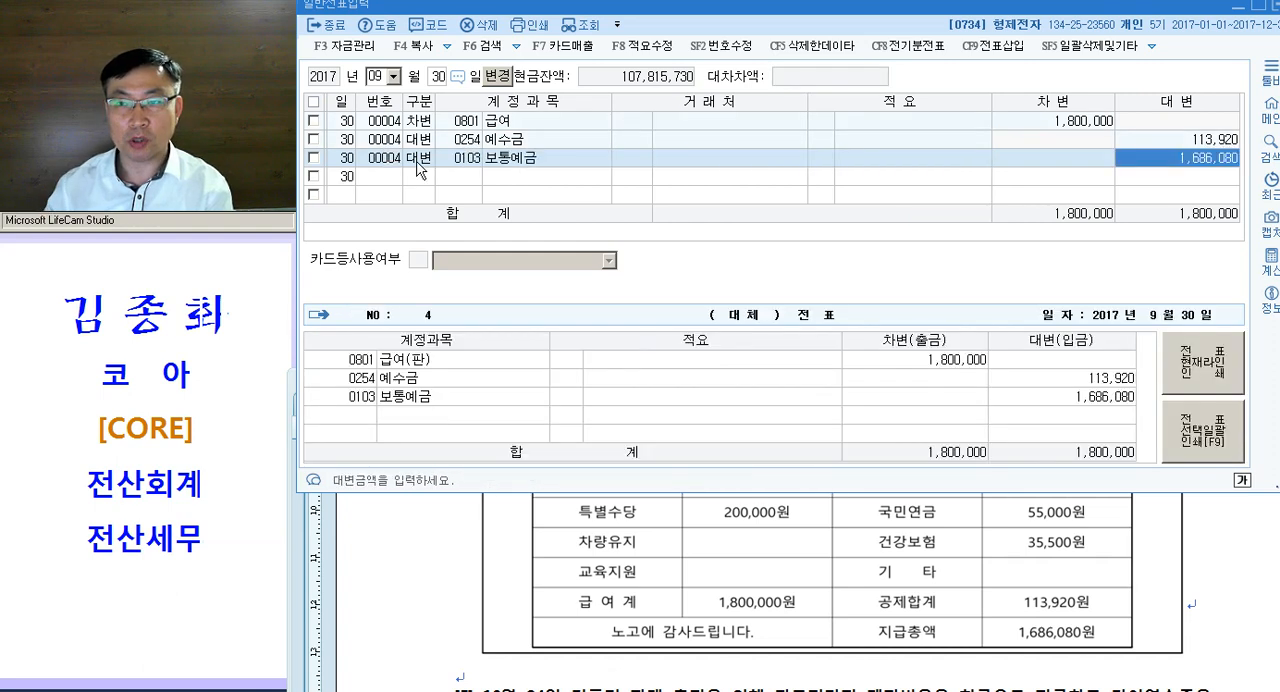
key("Return")
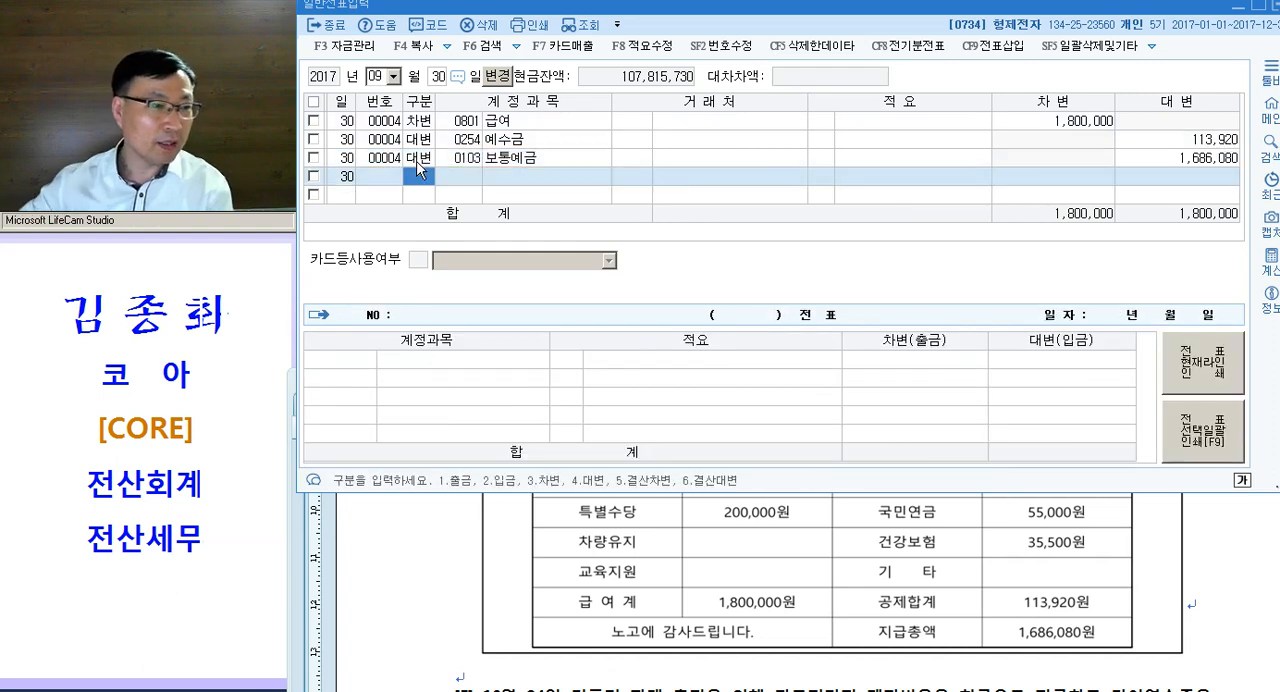
- Colour "광고전단지" and "현금" magenta in question [5] of the exam document
left_click(675, 660)
scroll(692, 670, "down", 2)
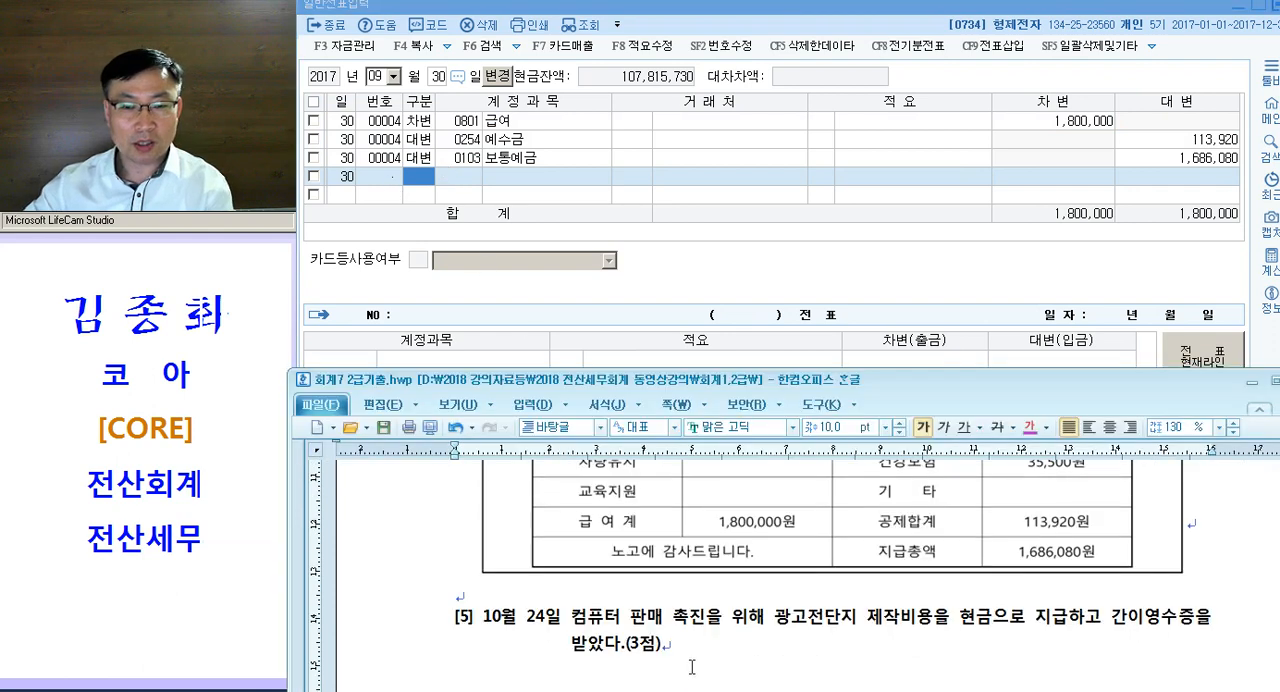
scroll(690, 640, "down", 2)
left_click_drag(766, 540, 858, 545)
key("ctrl+m")
key("d")
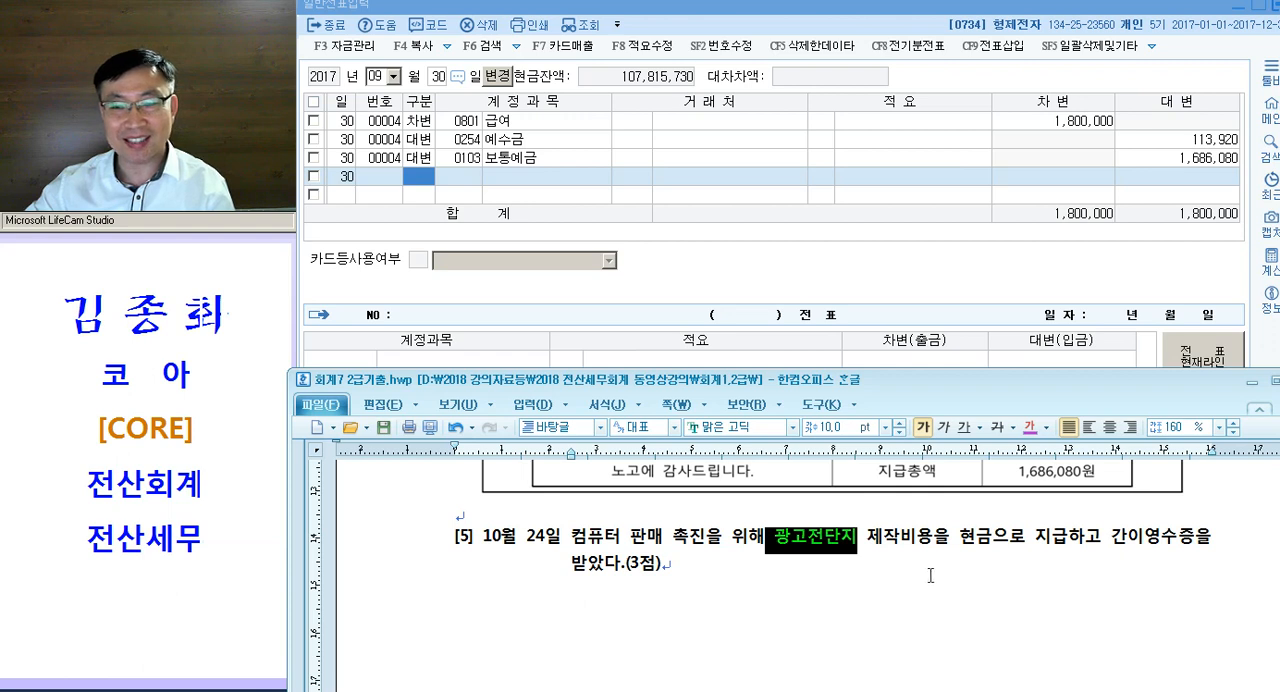
left_click_drag(961, 538, 995, 540)
key("ctrl+m")
key("d")
left_click(954, 582)
- Add "=광고선전비" directly after "광고전단지" in question [5]
left_click(859, 543)
key("Left")
type("=광고선저")
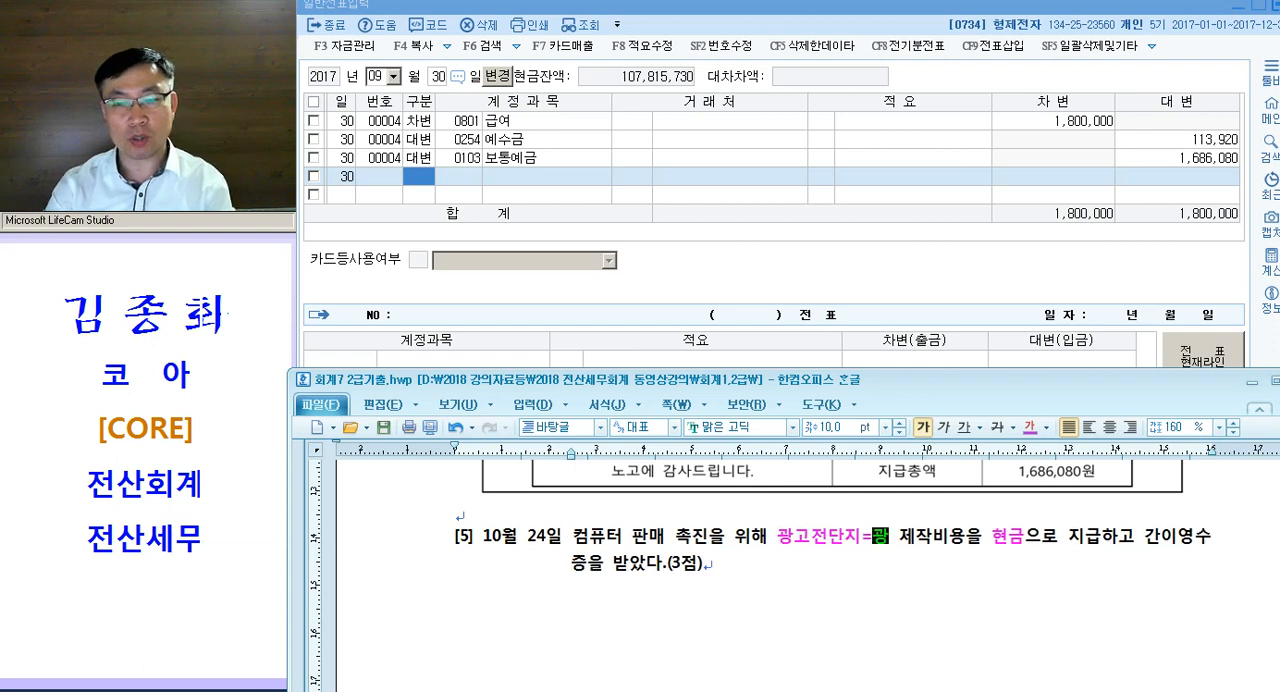
type("ㄴ비")
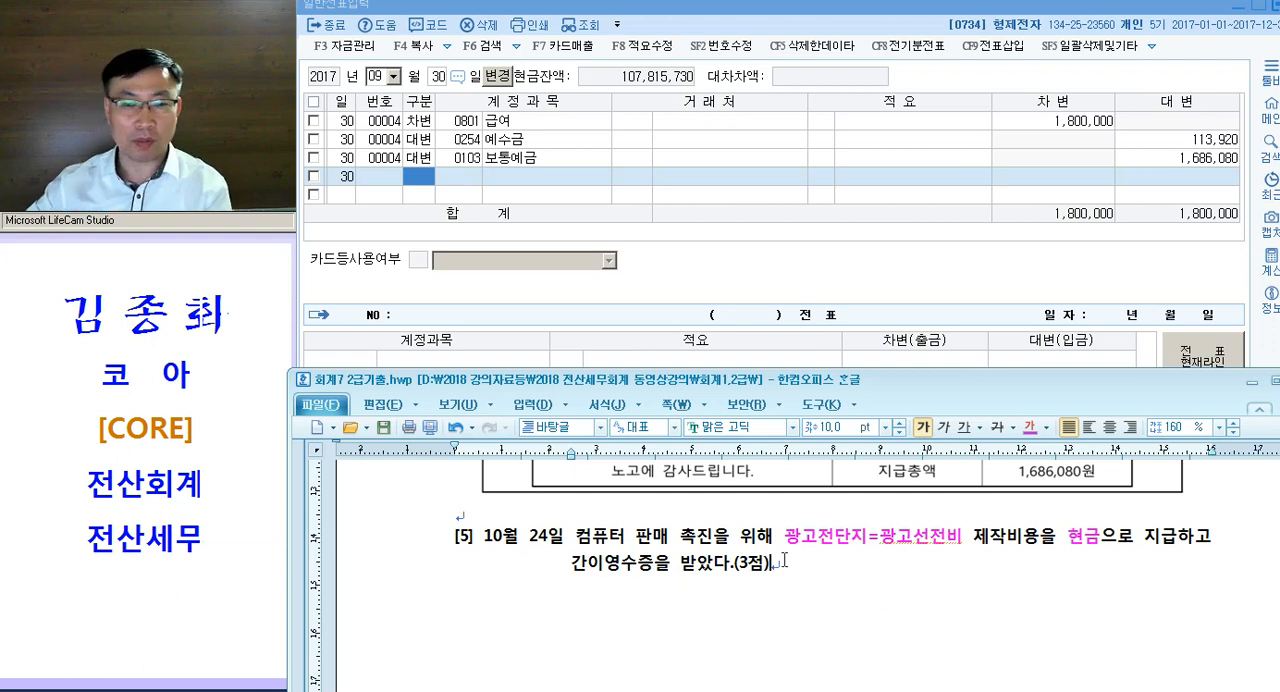
- Return to the voucher entry window and set the voucher date to October 24
left_click(402, 128)
key("Escape")
key("Escape")
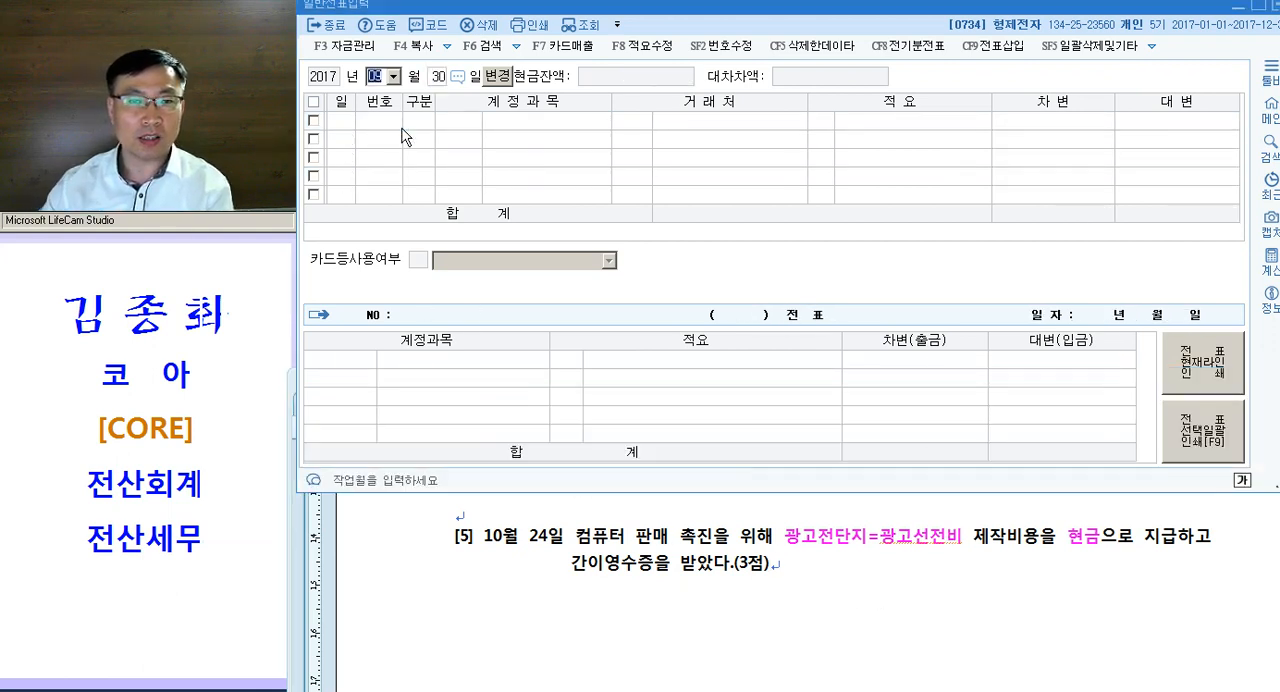
type("10")
key("Return")
type("24")
key("Return")
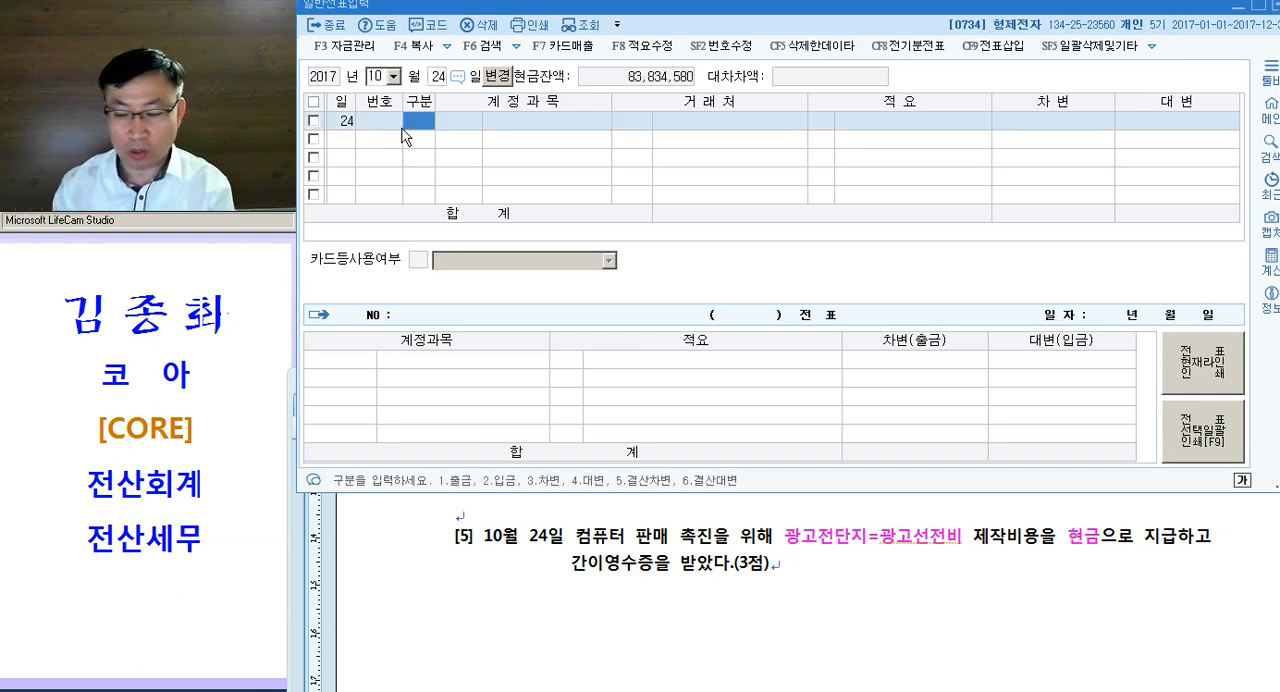
- Start a cash payment (출금) line with account 0833 광고선전비, found by searching for "광고"
type("1")
key("Return")
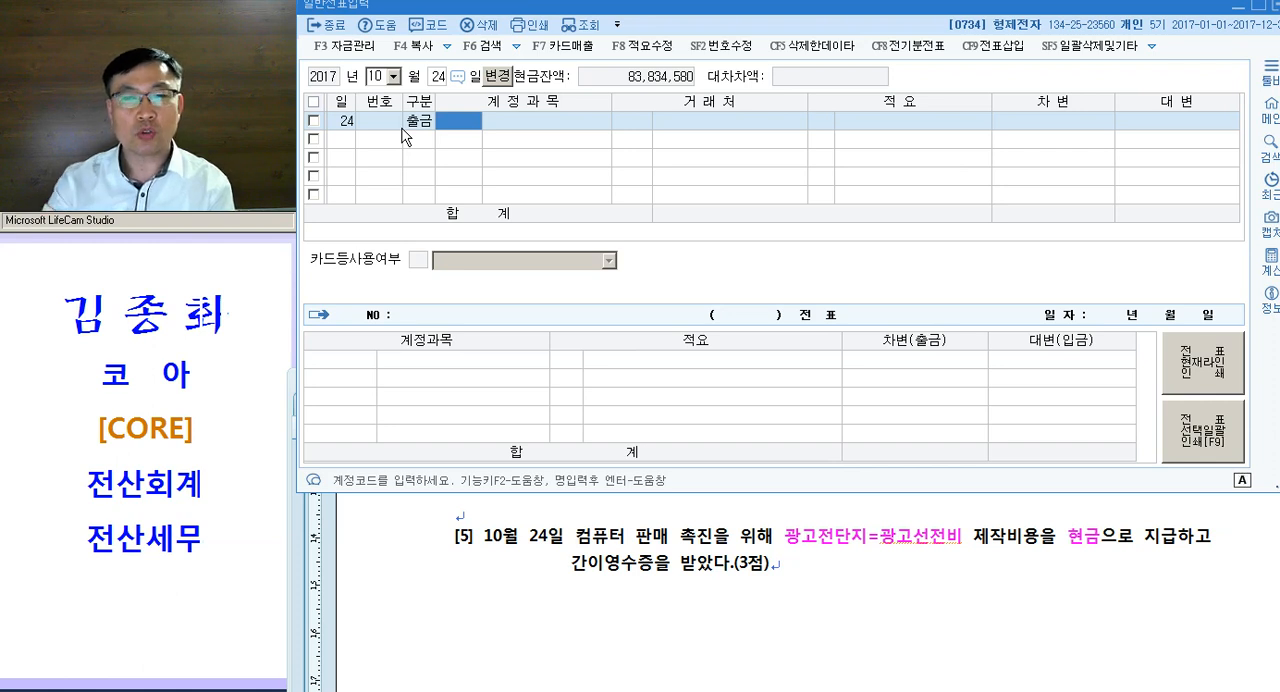
type("고아")
key("BackSpace")
key("BackSpace")
key("BackSpace")
type("광고")
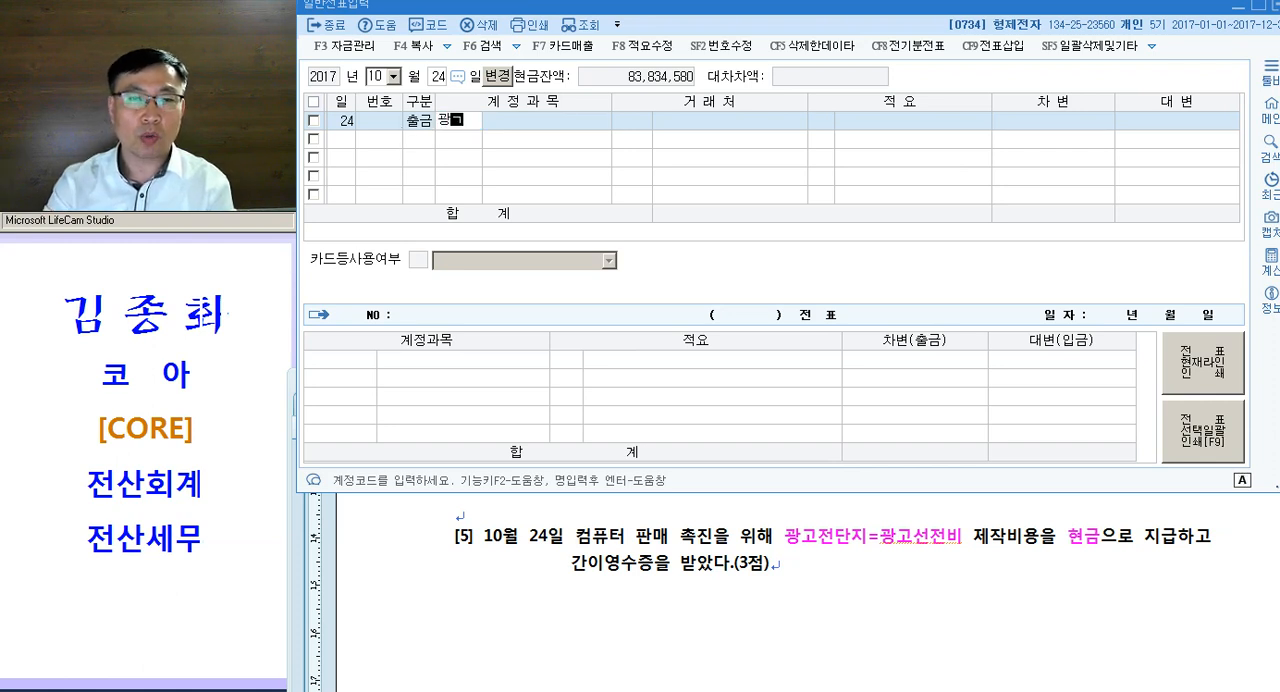
key("Return")
- Look up the total on question [5]'s receipt and enter 30,000 as the 광고선전비 line's debit amount
key("Return")
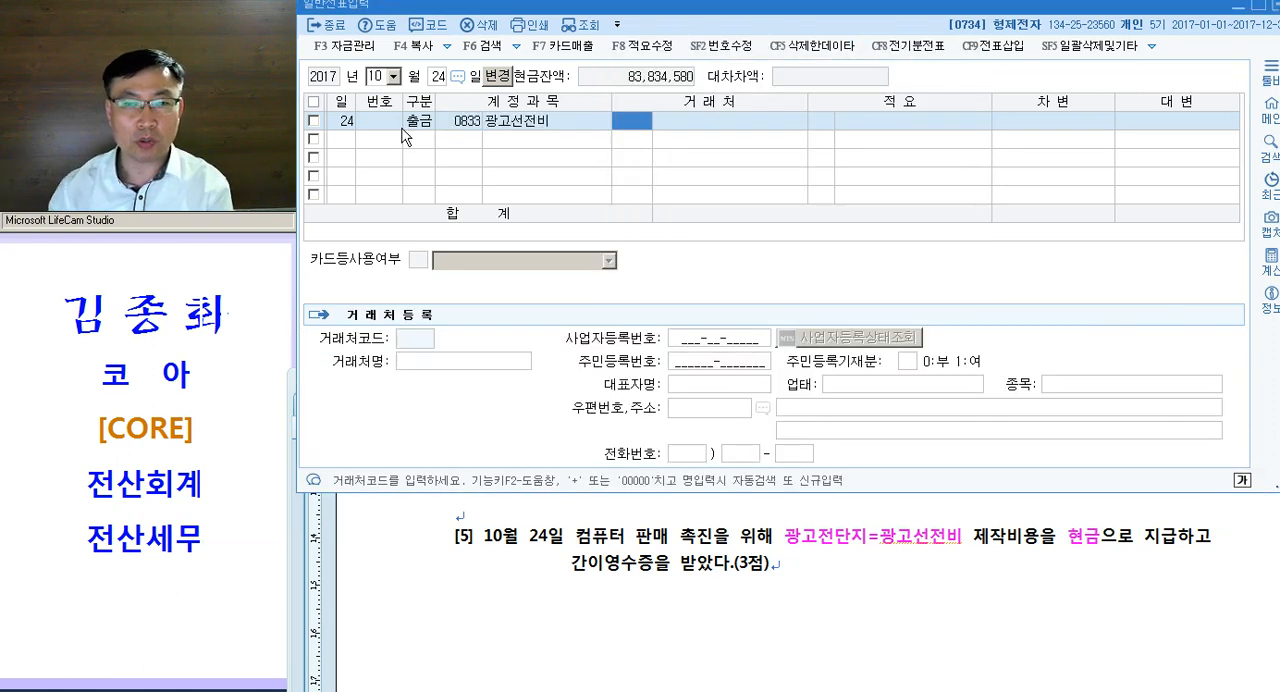
key("Return")
key("Return")
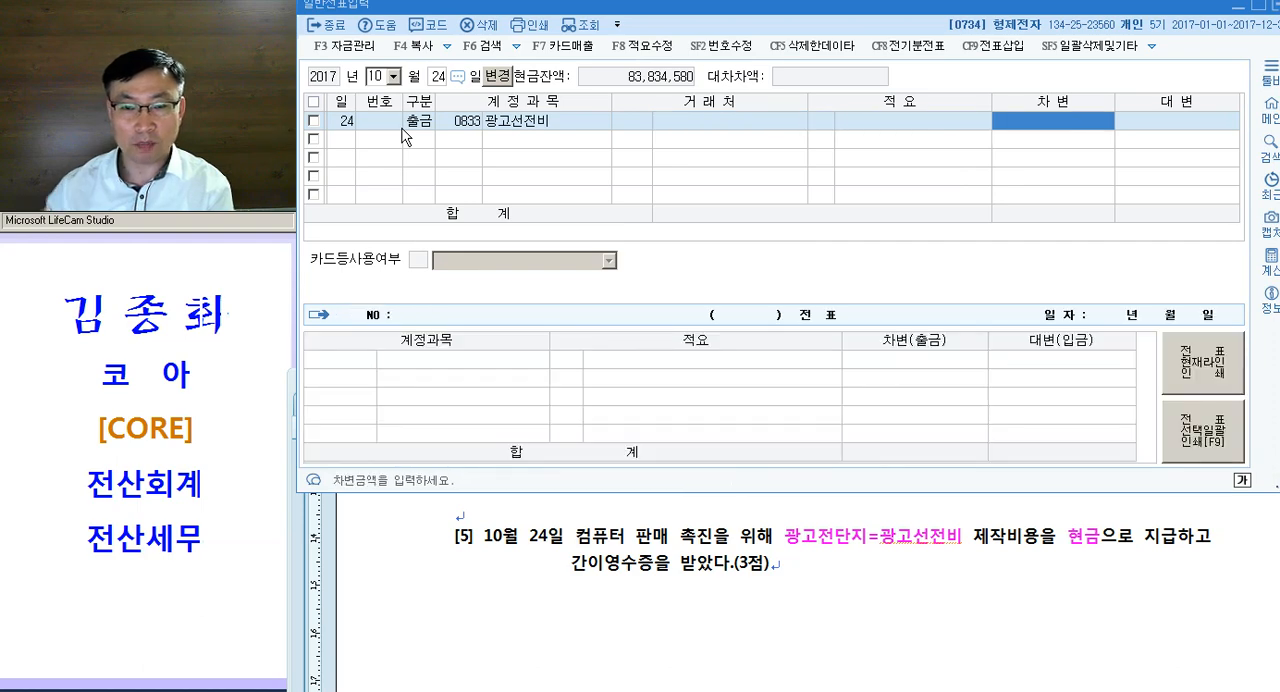
left_click(729, 559)
scroll(760, 560, "down", 5)
scroll(760, 562, "down", 10)
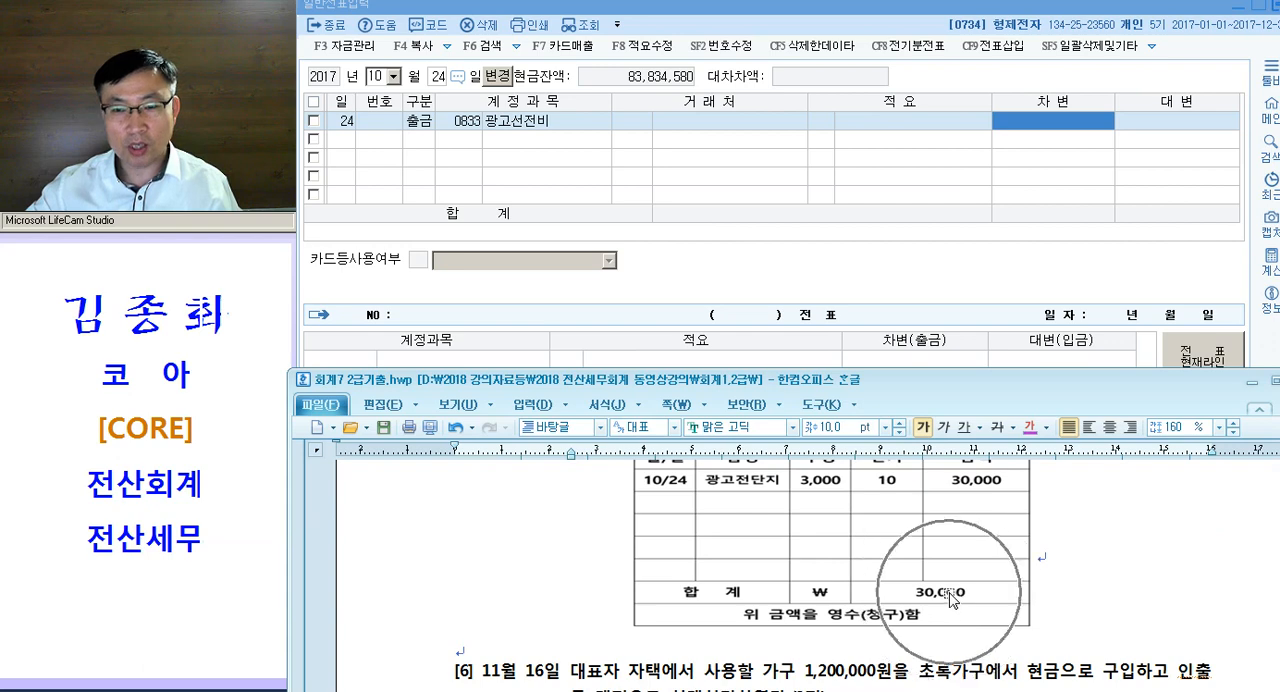
scroll(960, 604, "down", 3)
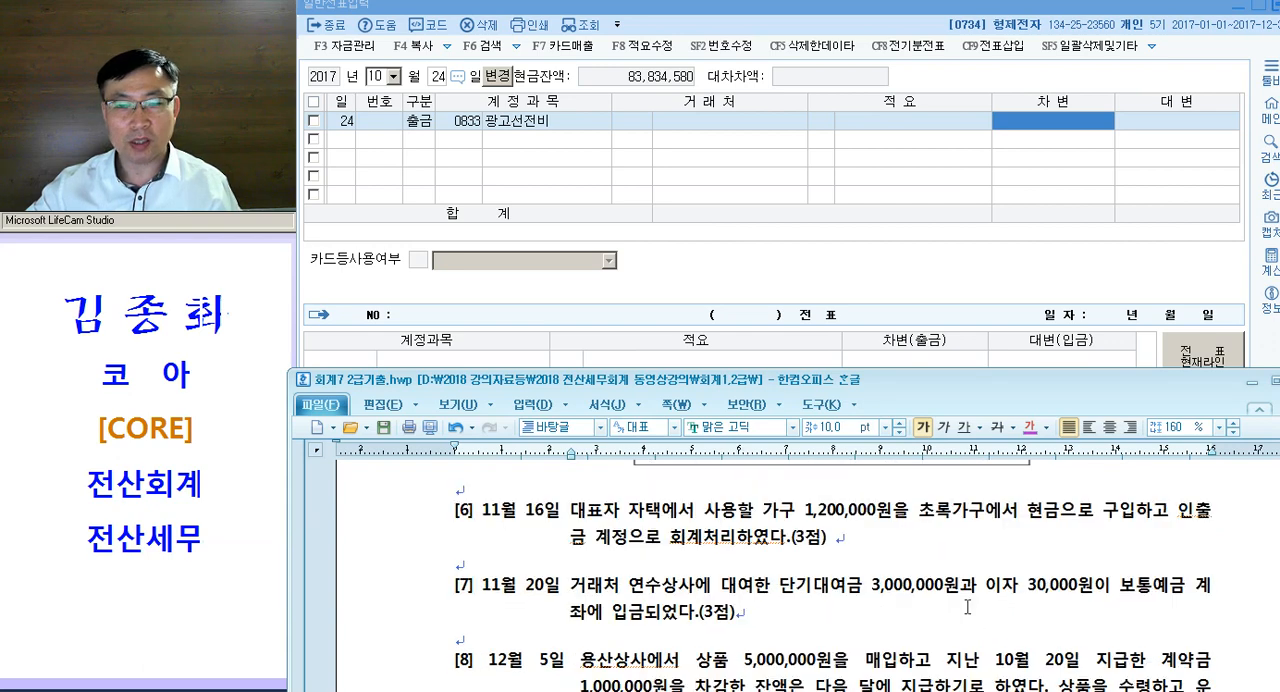
left_click(1049, 122)
type("300000")
key("Return")
key("Up")
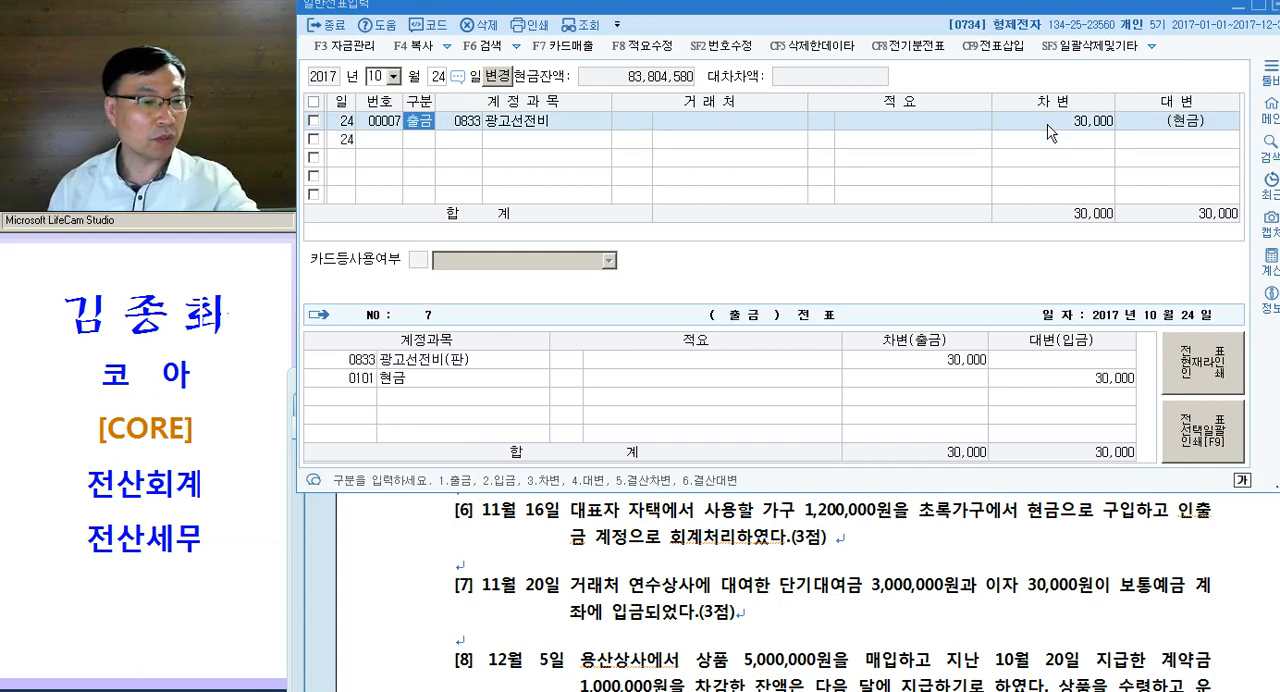
- Leave the October 24 voucher and set the voucher date to November 16
key("Escape")
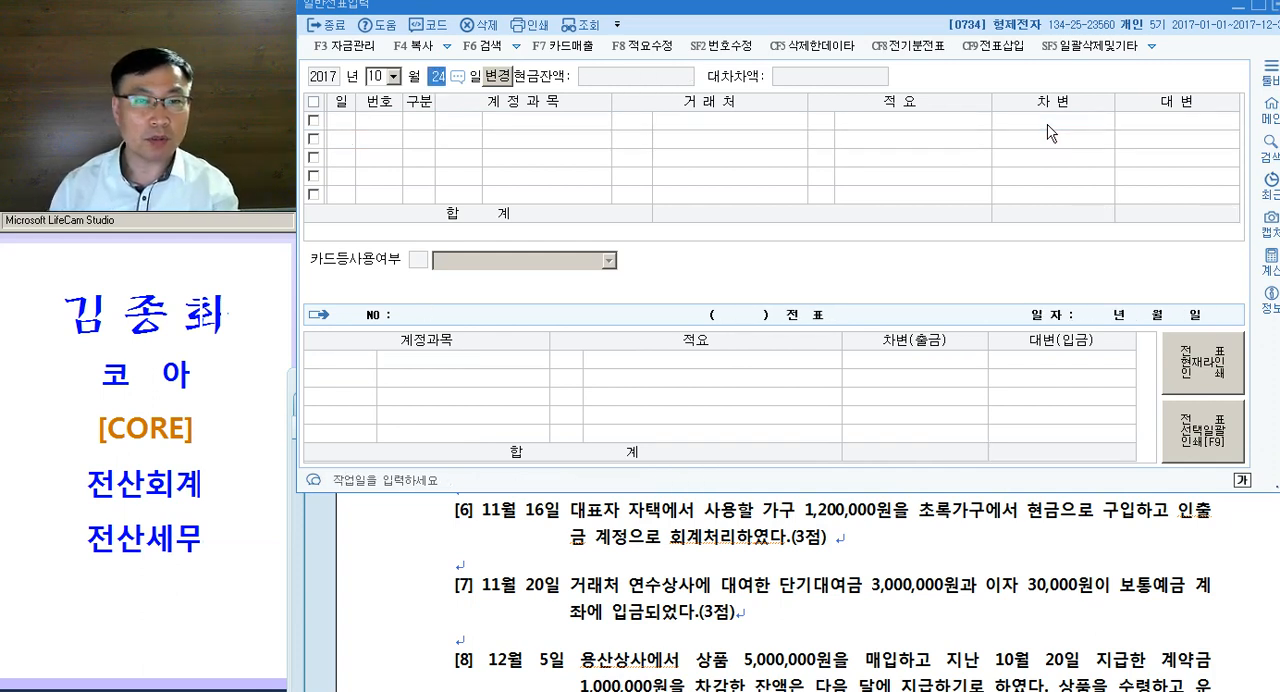
key("shift+Tab")
type("11")
key("Return")
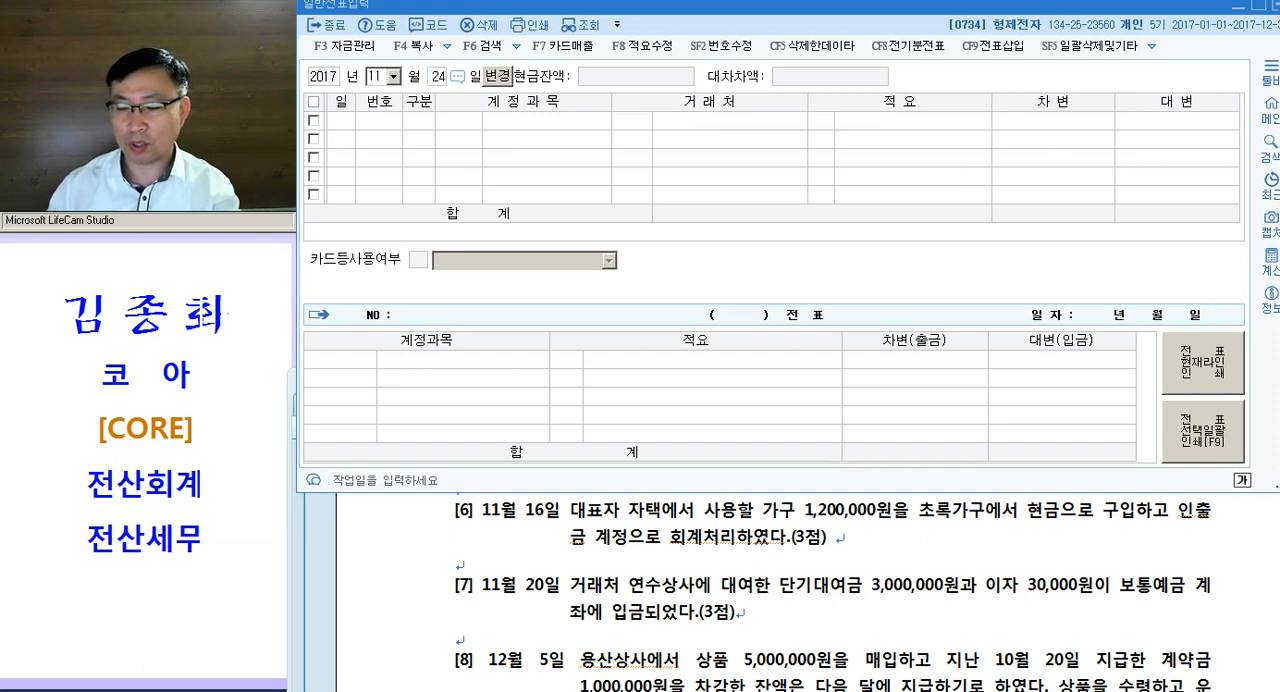
type("16")
key("Return")
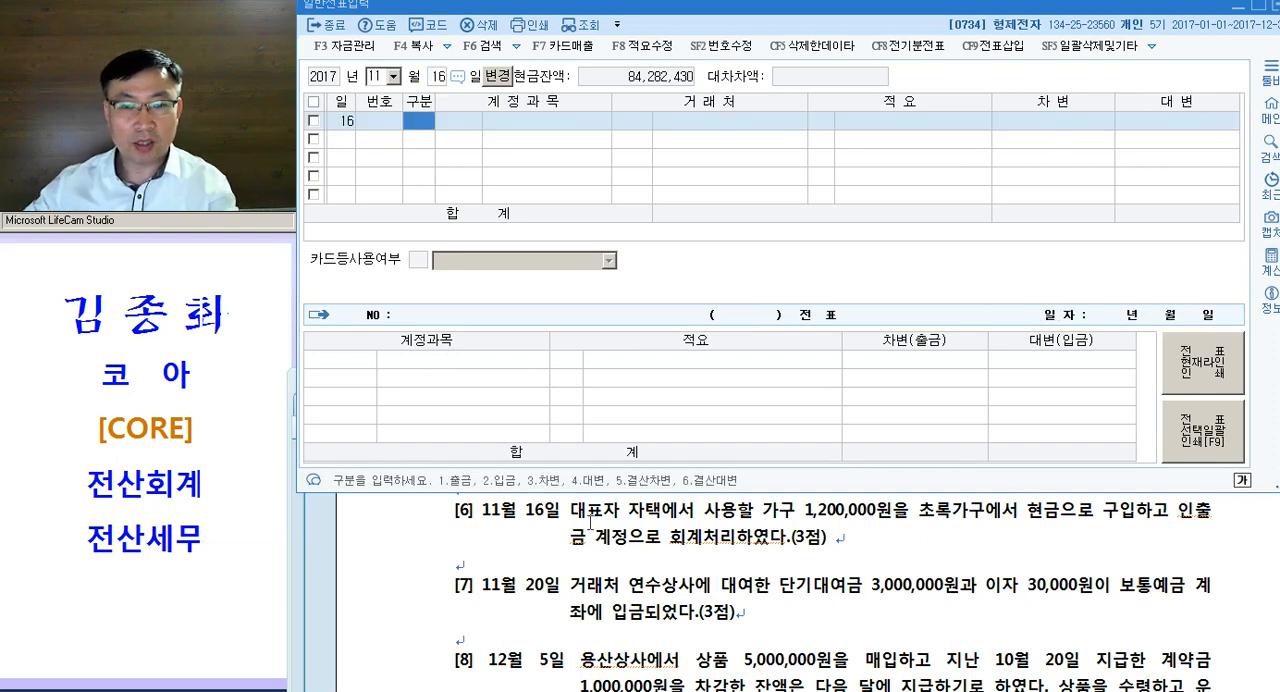
- Colour the phrase "대표자 자택에서 사용할 가구" magenta in question [6] of the exam document
left_click(617, 550)
left_click_drag(566, 596, 792, 598)
key("ctrl+m")
key("d")
left_click(671, 595)
key("ctrl+m")
key("d")
- Add "= 인출금" directly after "가구" in question [6]
left_click(793, 617)
left_click(790, 608)
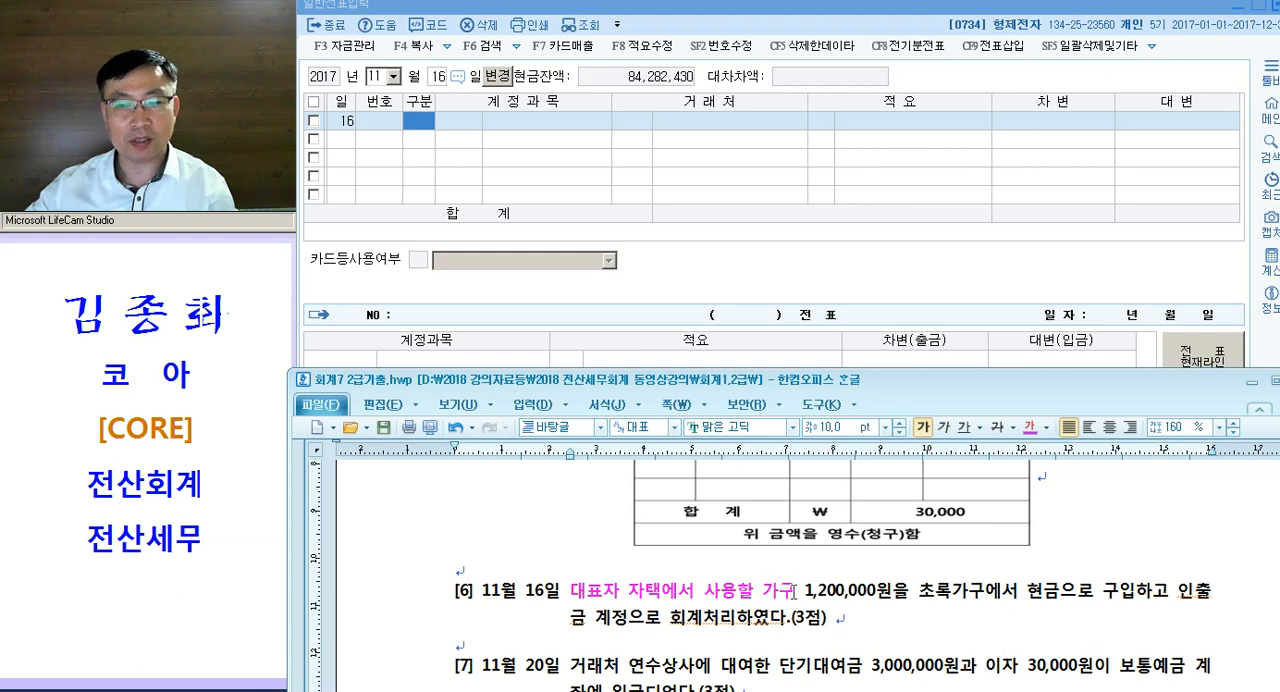
type("= 인출금")
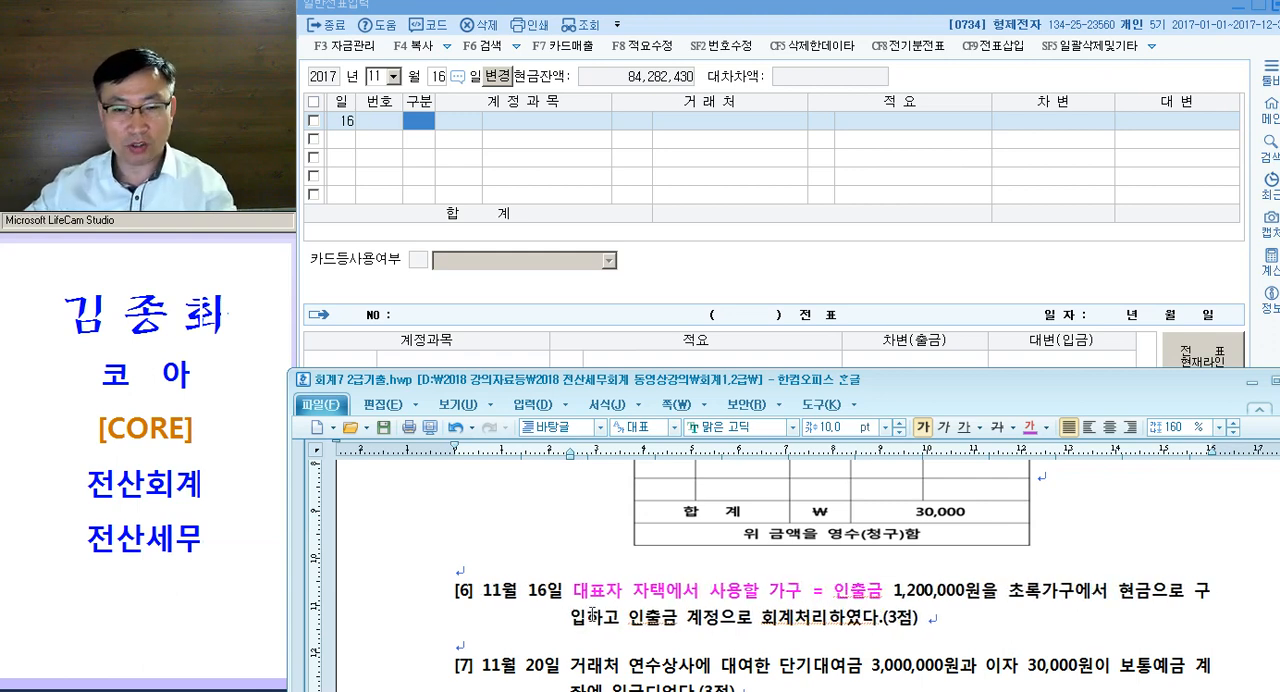
- Colour the words 인출금 and 현금 magenta in the text of question [6]
left_click_drag(645, 622, 676, 622)
key("ctrl+m")
key("p")
left_click(946, 633)
left_click_drag(1117, 597, 1145, 595)
key("ctrl+m")
key("p")
left_click(1111, 632)
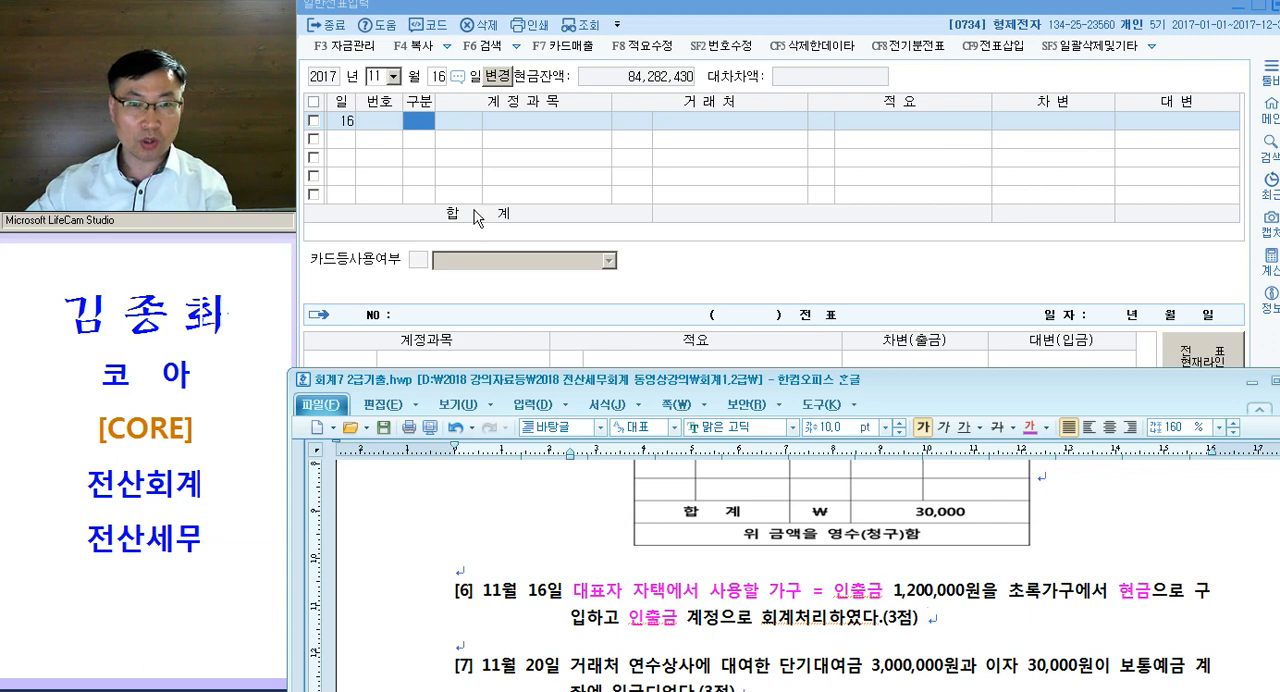
- Enter a cash payment (출금) line for November 16 with account 0338 인출금 and a debit amount of 1,200,000
left_click(418, 122)
type("1")
key("Return")
type("인출")
key("Return")
key("Return")
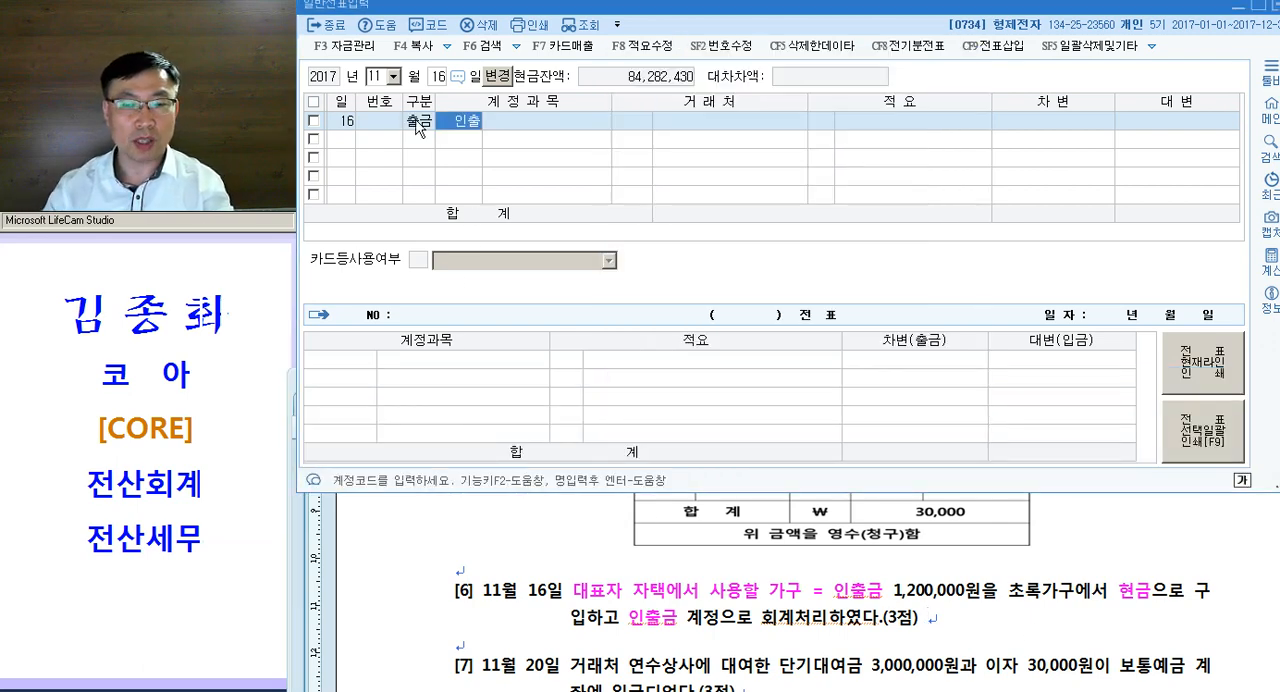
key("Return")
key("Return")
type("1200000")
key("Return")
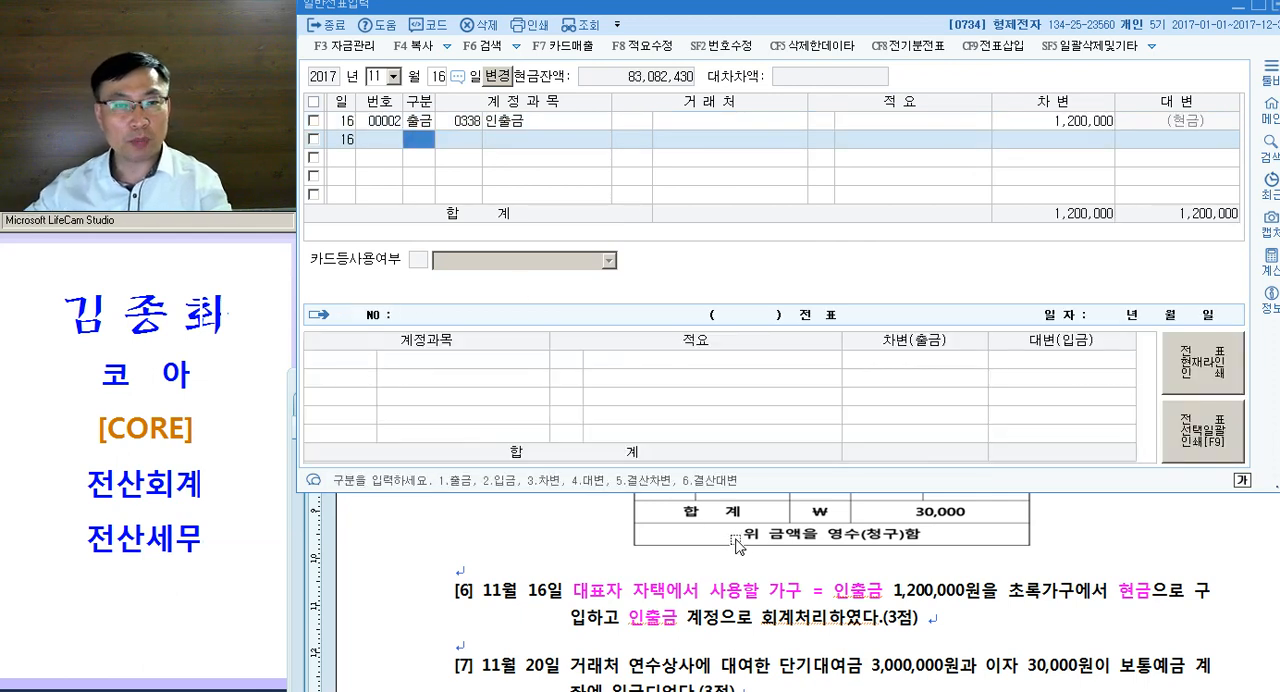
- Compare 인출금 and 현금 in question [6] with the account and type of the November 16 voucher line
left_click_drag(630, 620, 678, 620)
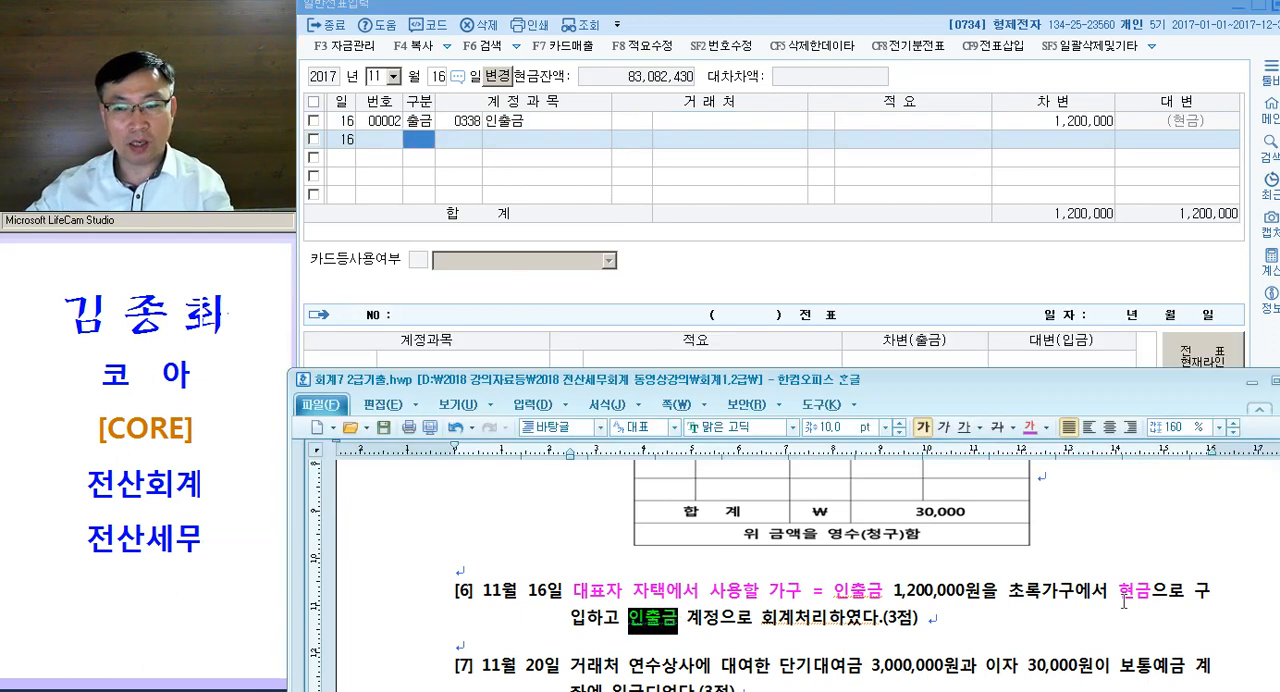
left_click_drag(1120, 592, 1153, 598)
left_click(517, 122)
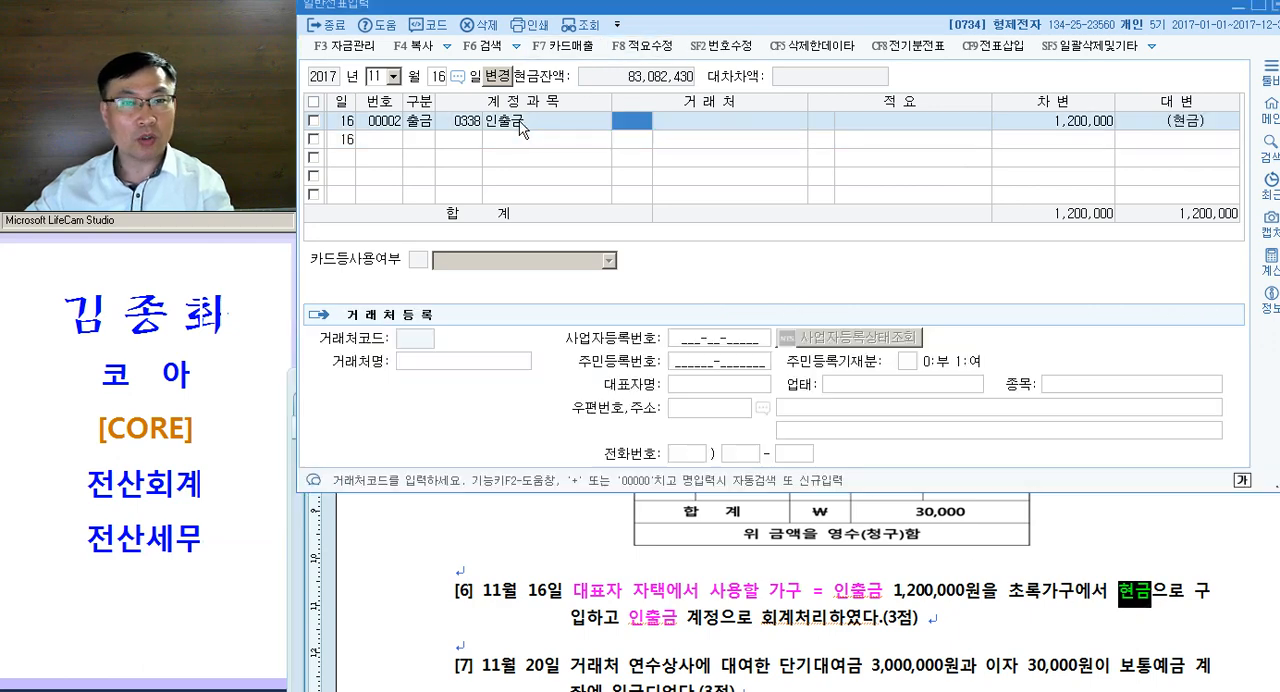
left_click(411, 120)
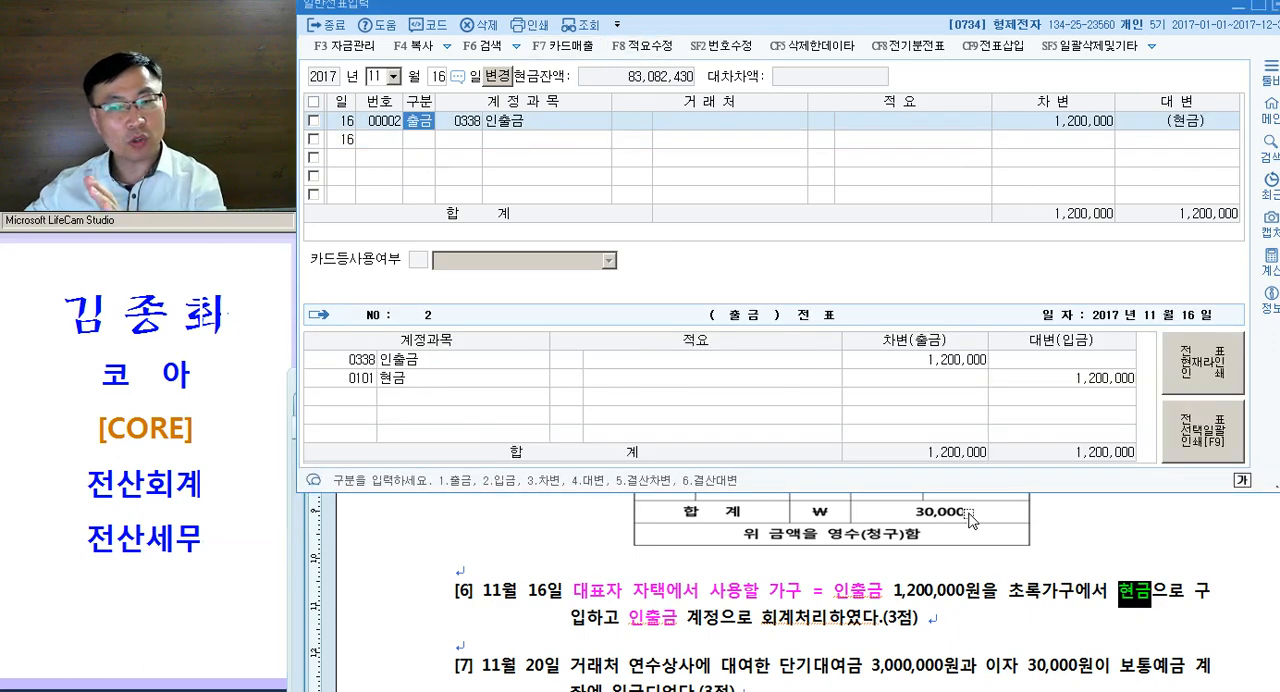
left_click(834, 622)
- Colour the words 단기대여금 and 이자 magenta in question [7]
scroll(828, 624, "down", 1)
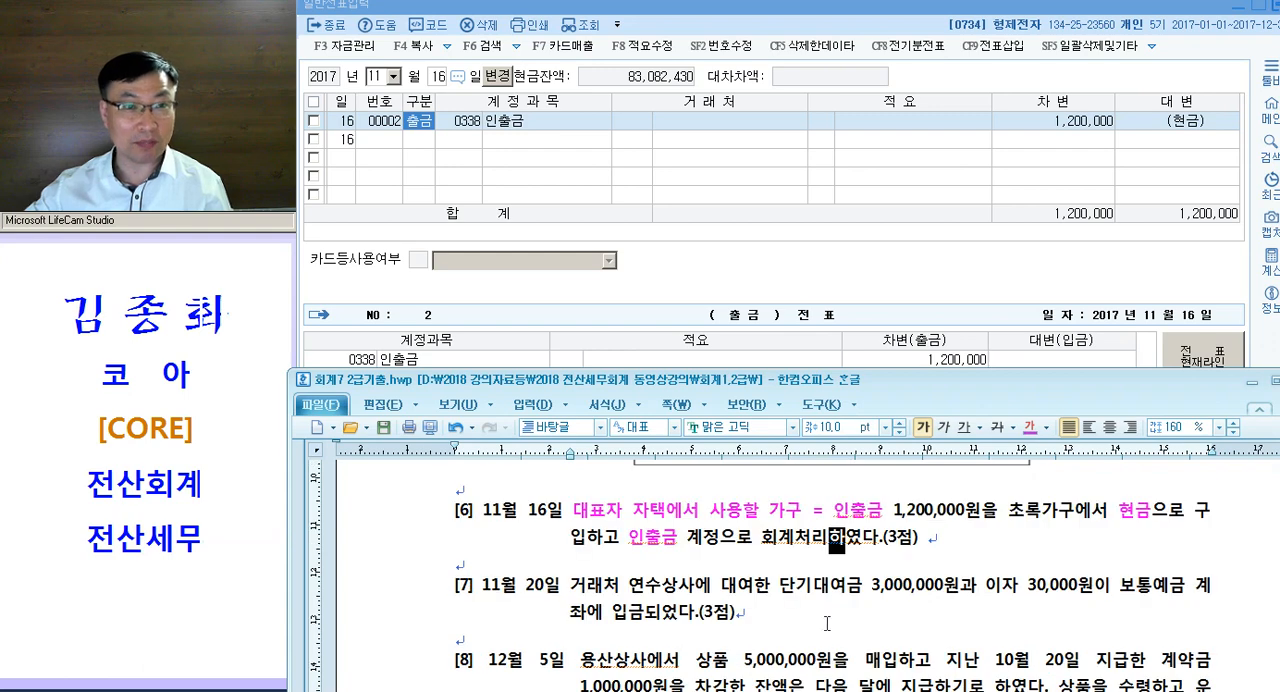
scroll(827, 621, "down", 1)
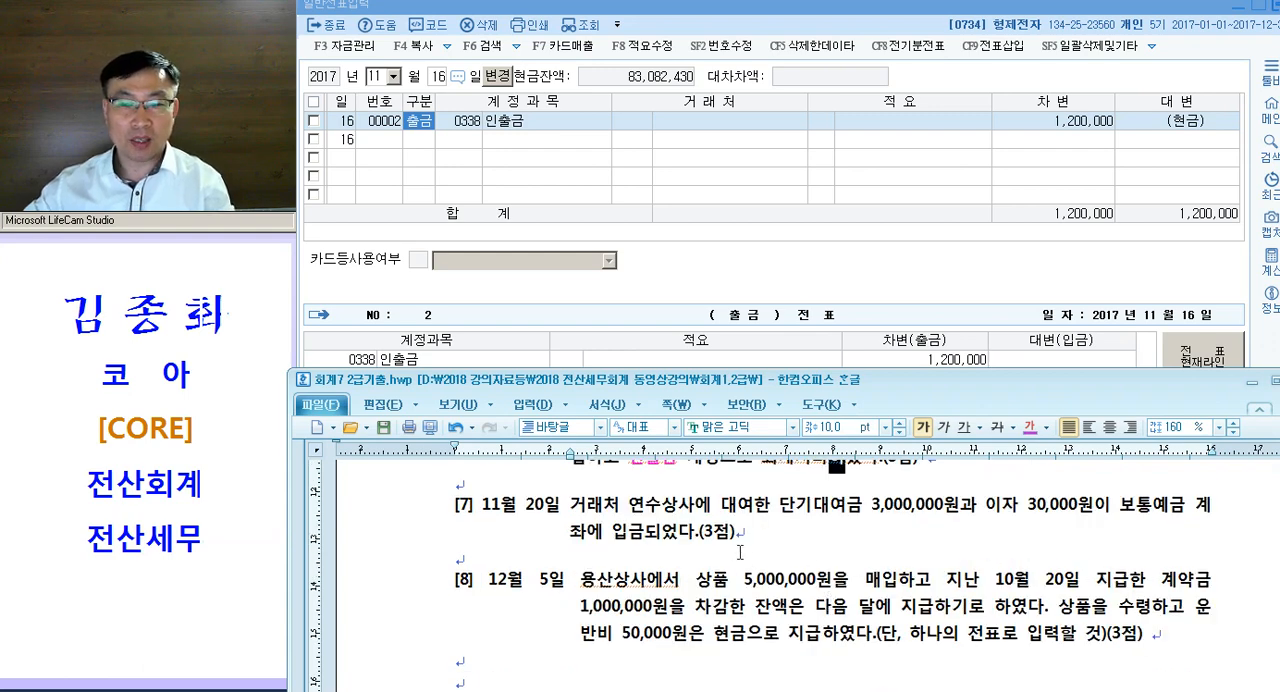
left_click_drag(777, 505, 860, 503)
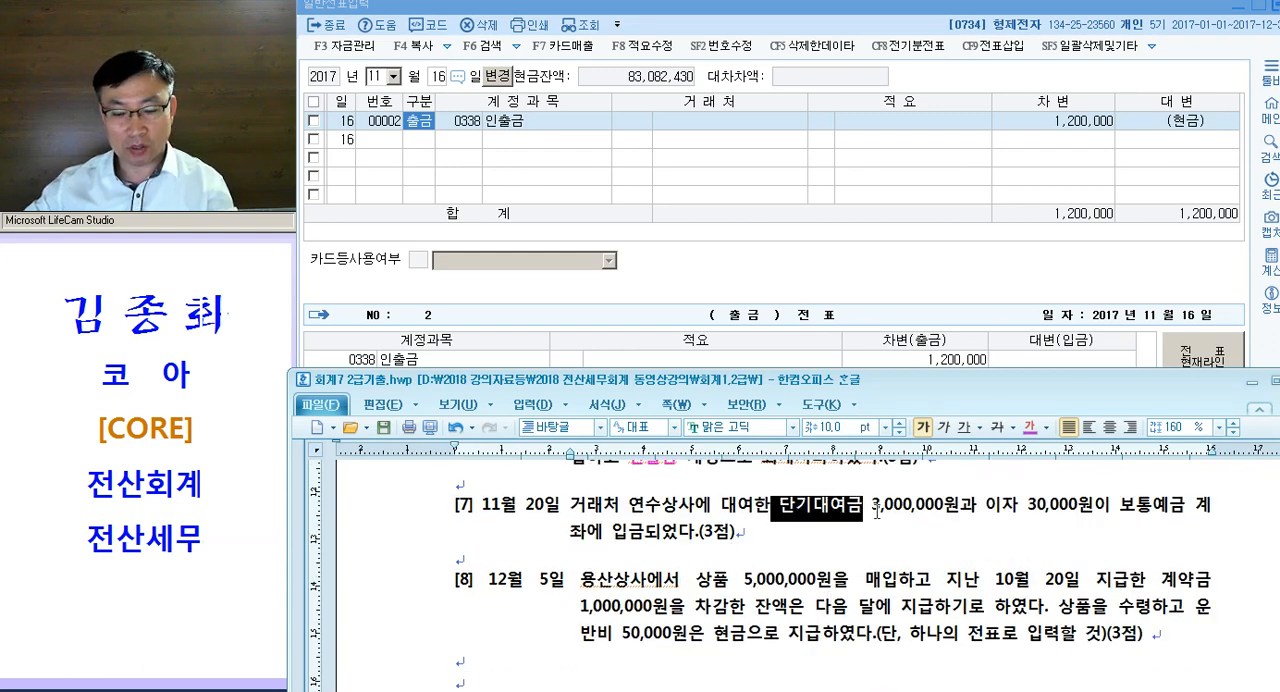
key("ctrl+m")
key("d")
left_click_drag(983, 525, 1019, 526)
key("ctrl+m")
key("d")
- Colour the words 보통예금 and 입금 magenta in question [7]
left_click_drag(1116, 528, 1187, 526)
key("ctrl+m")
key("d")
left_click_drag(610, 548, 646, 548)
key("ctrl+m")
key("d")
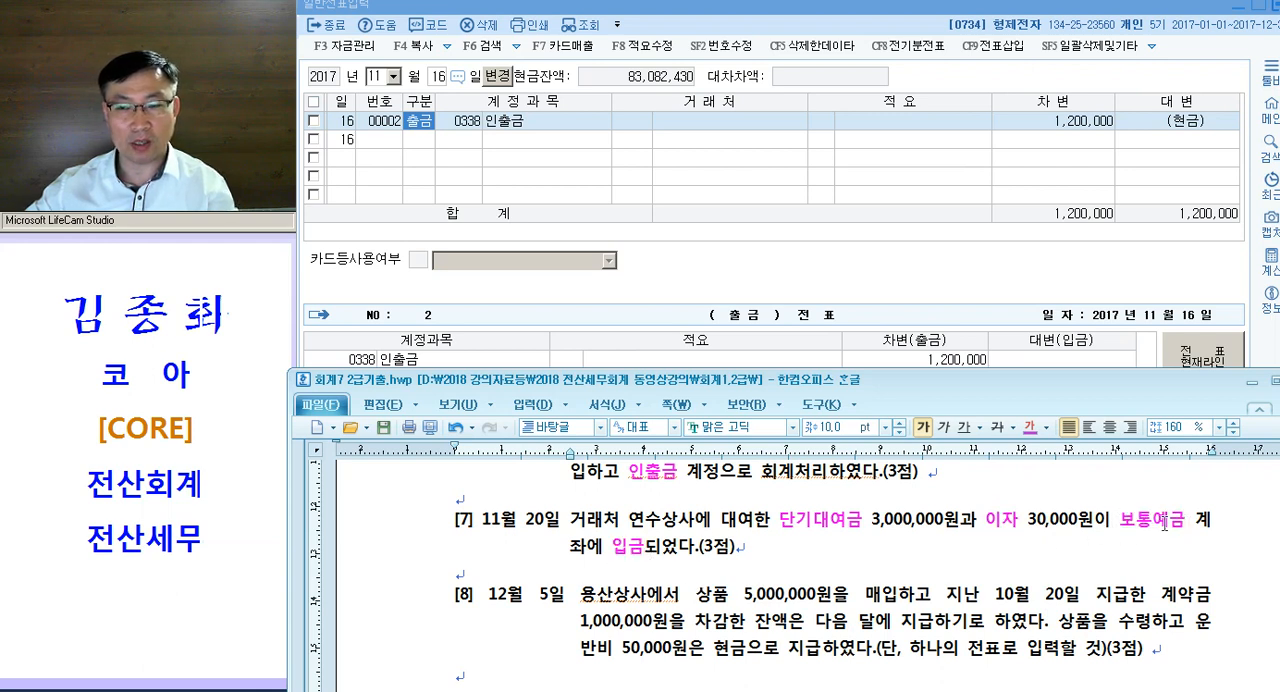
- Return to the voucher entry window and set the voucher date to November 20
left_click(405, 162)
type("20")
key("Return")
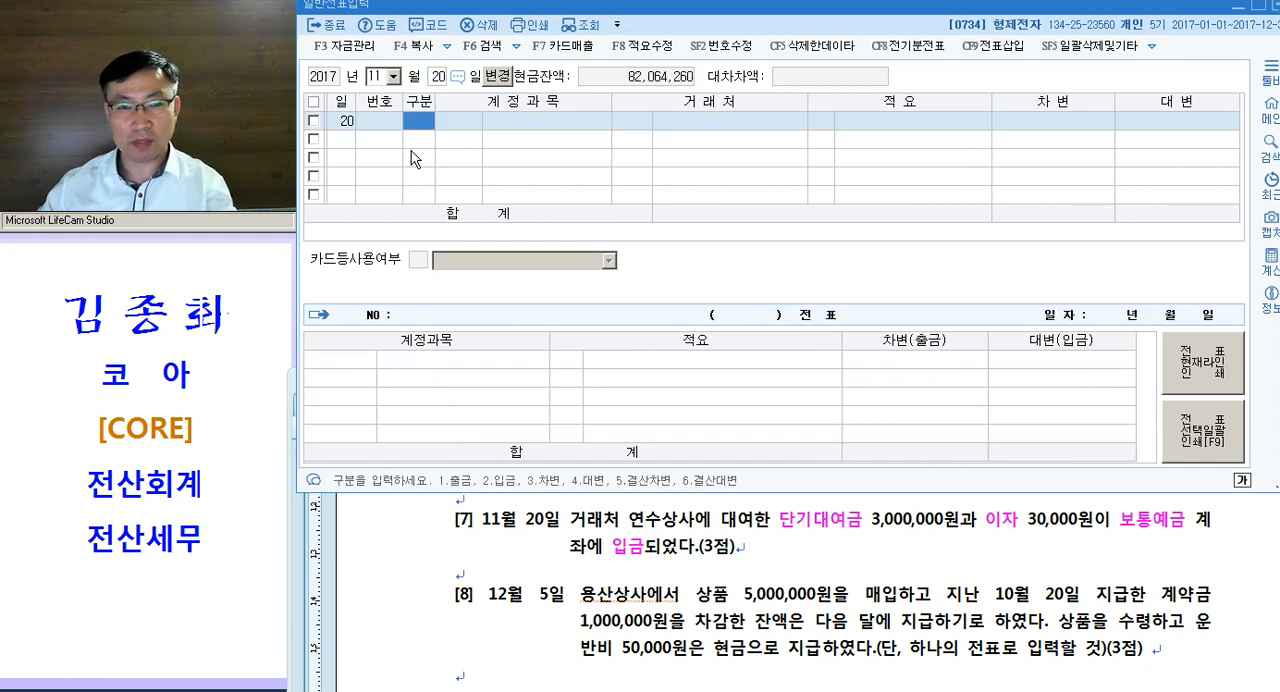
- Enter a debit (차변) line with account 0103 보통예금 and an amount of 3,030,000
type("3")
key("Return")
type("103")
key("Return")
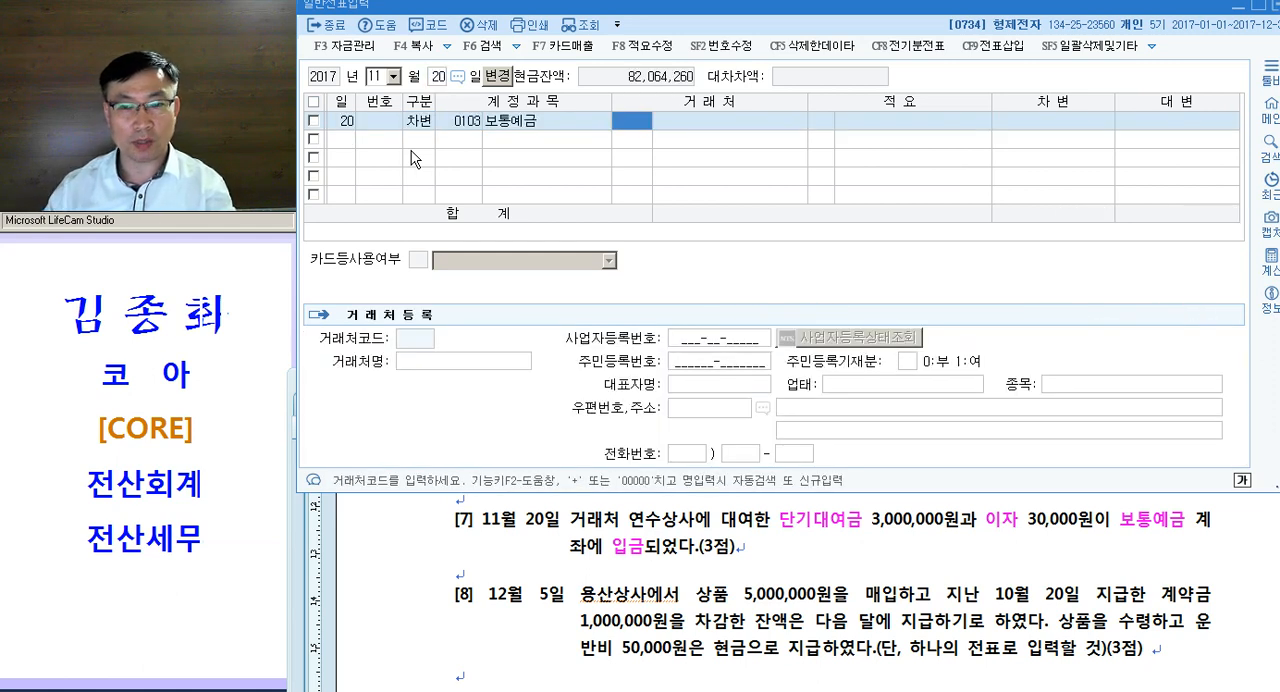
key("Left")
key("Left")
key("Return")
key("Return")
key("Return")
key("Return")
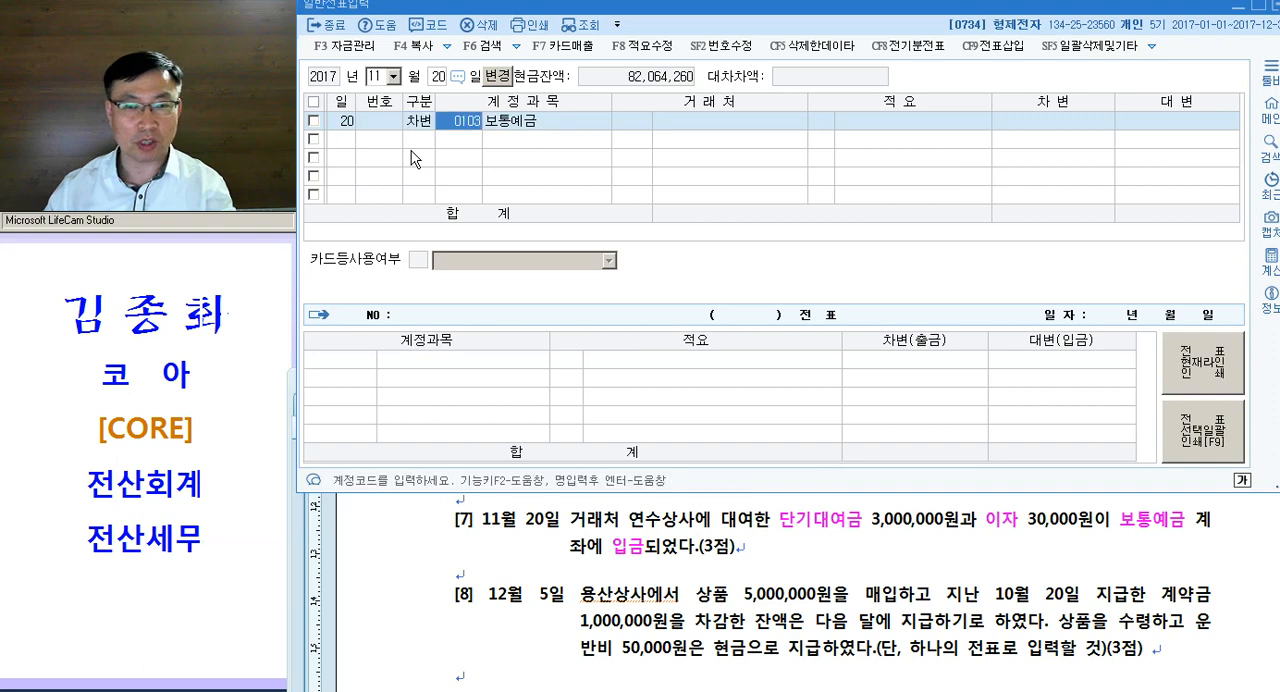
key("Return")
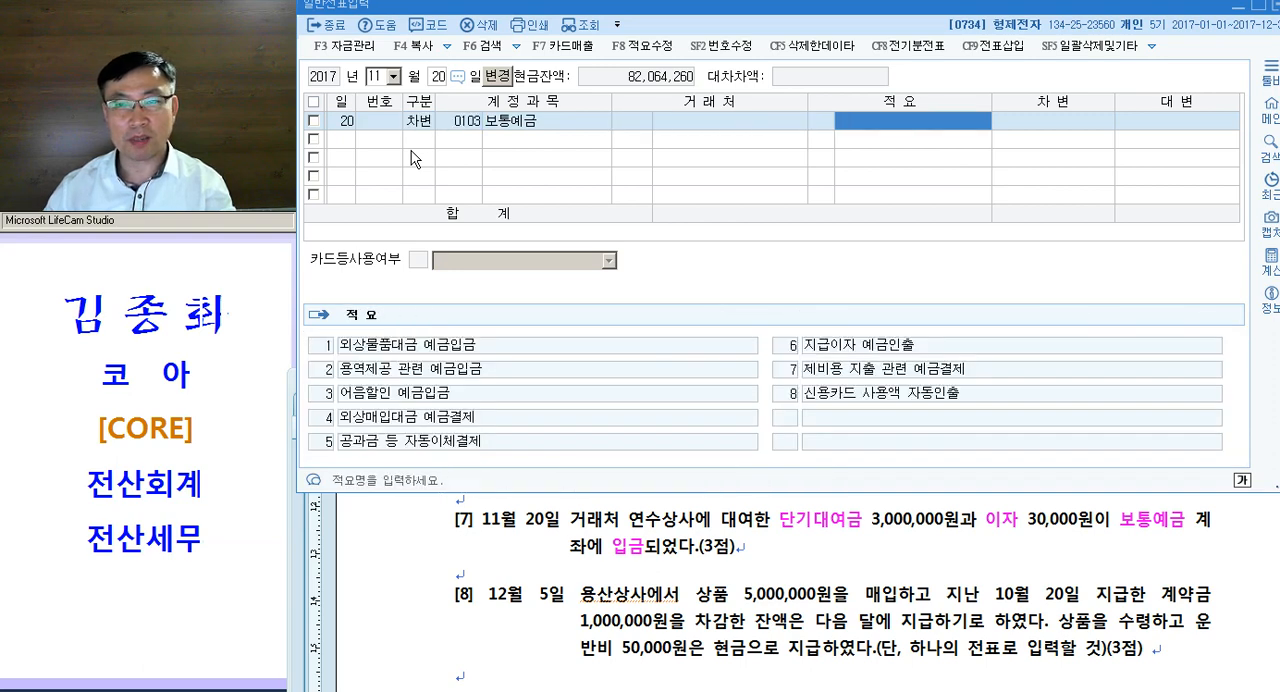
key("Return")
type("3030000")
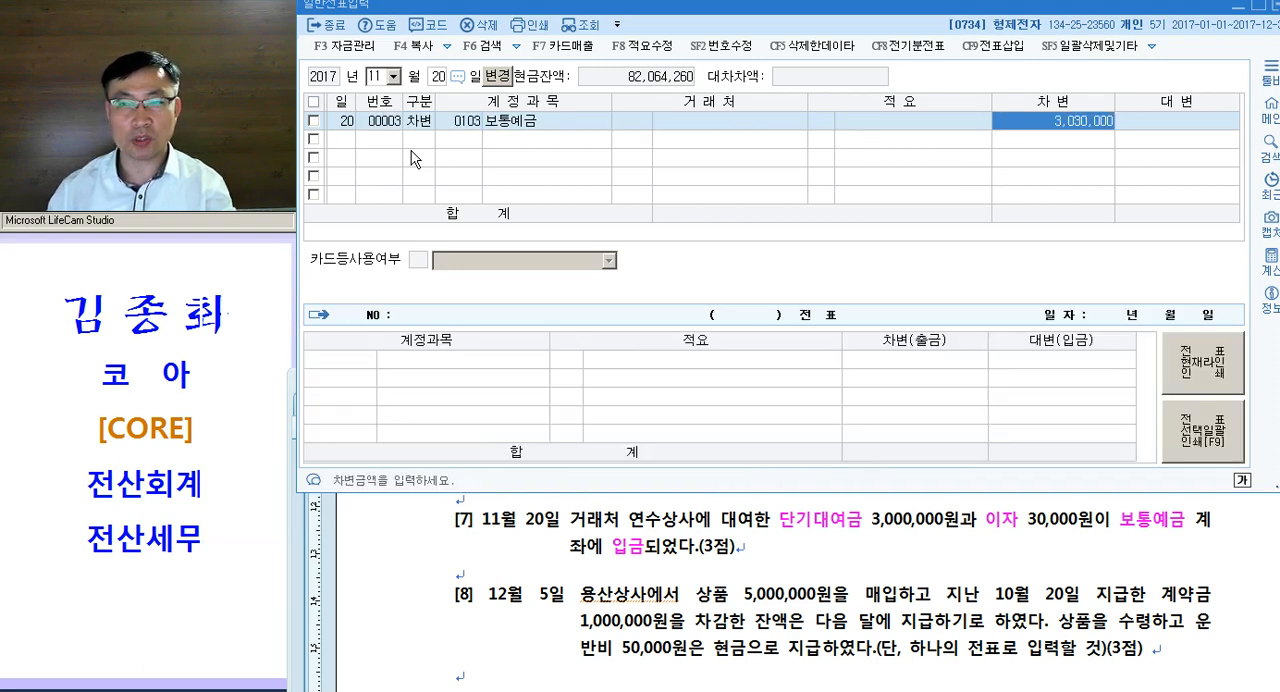
key("Return")
- Enter a credit (대변) line with account 0114 단기대여금, customer 06300 연수상사 and an amount of 3,000,000
type("4")
key("Return")
type("대여")
key("Return")
key("Return")
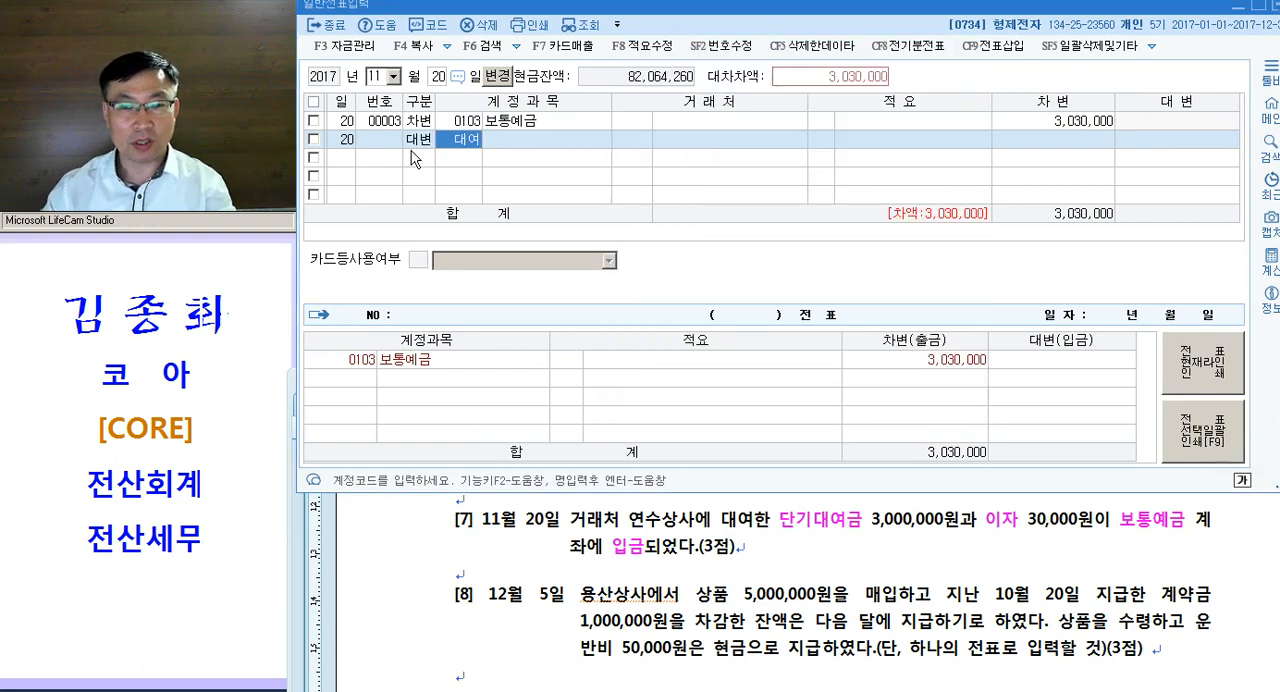
type("연수")
key("Return")
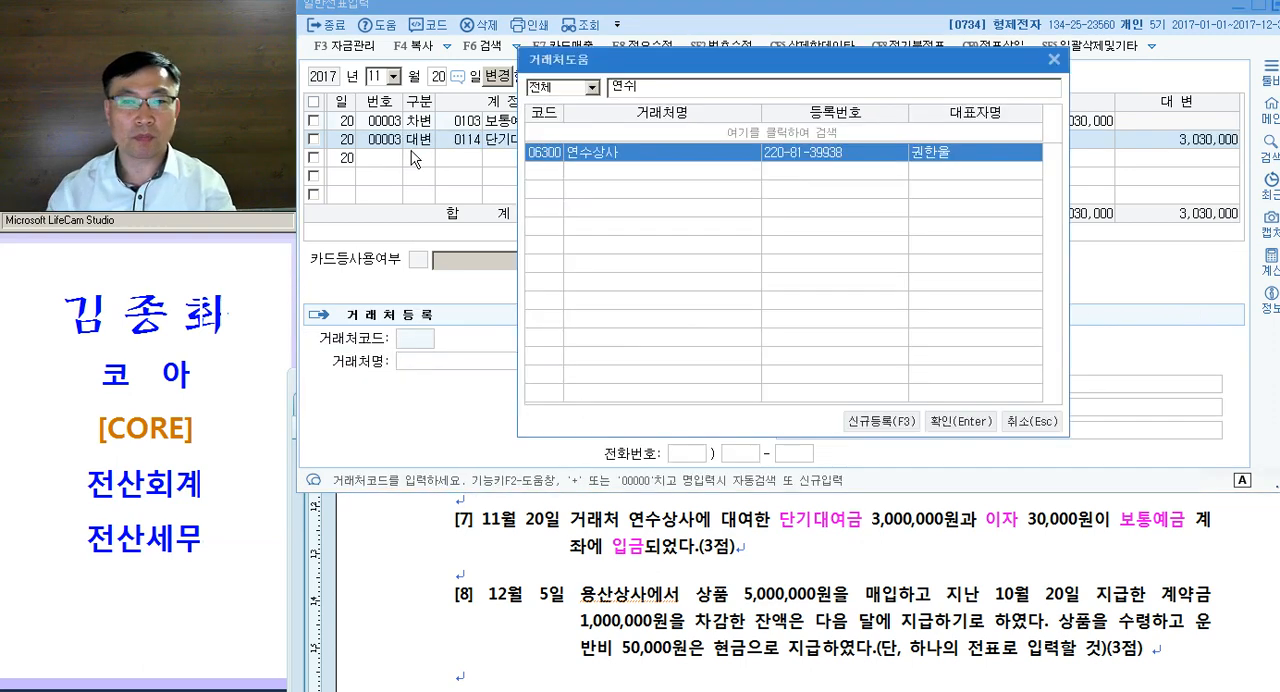
key("Return")
- Add a credit (대변) line of 30,000 with account 0901 이자수익, found by searching for "이자"
key("Return")
type("3,000,000")
key("Return")
type("4")
key("Return")
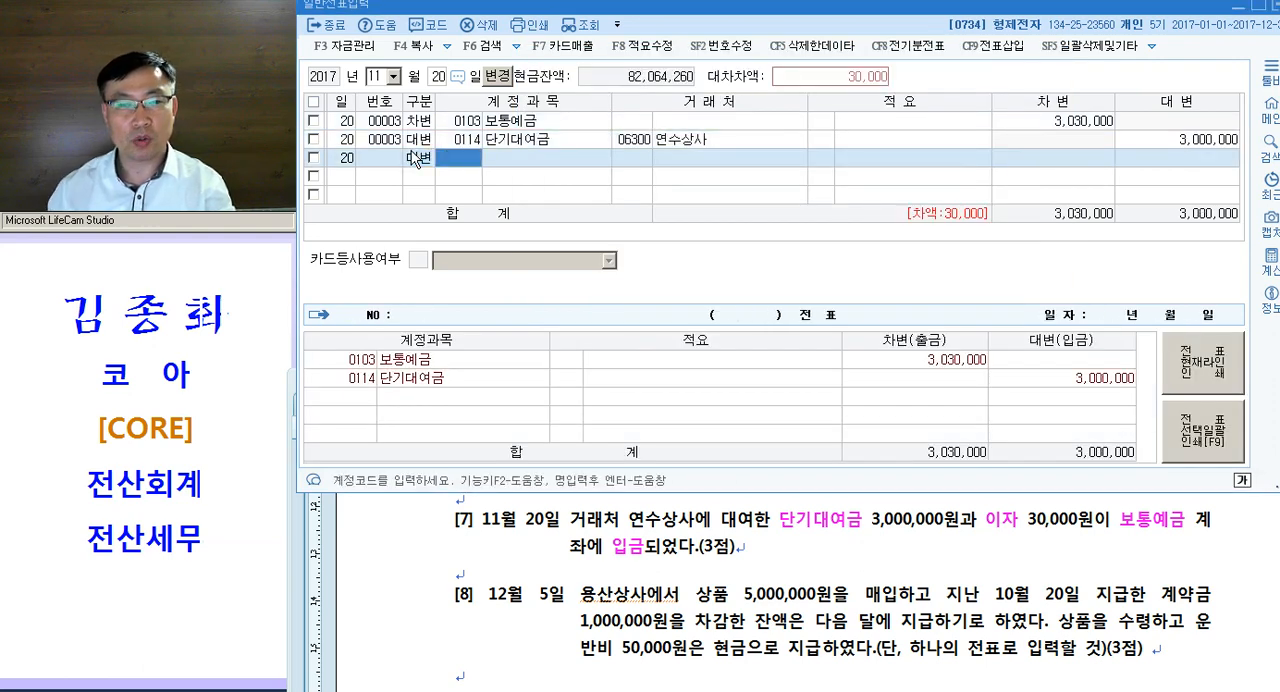
type("이자")
key("Return")
key("Down")
key("Down")
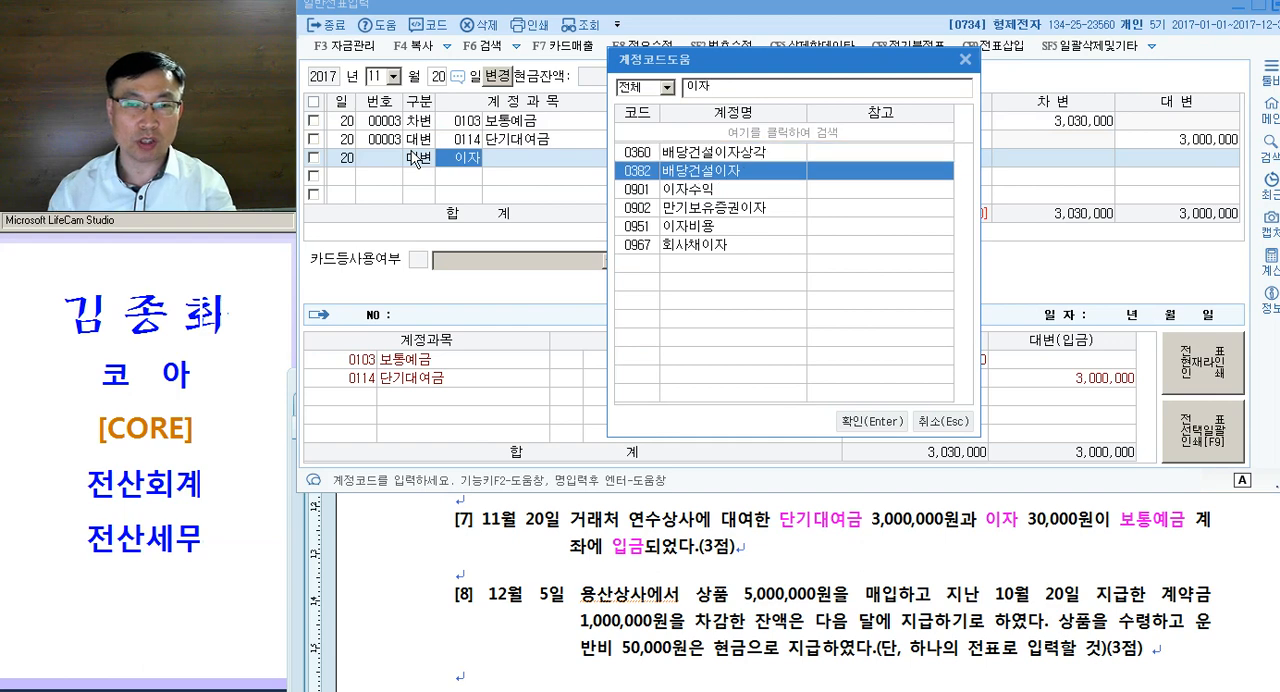
key("Return")
key("Left")
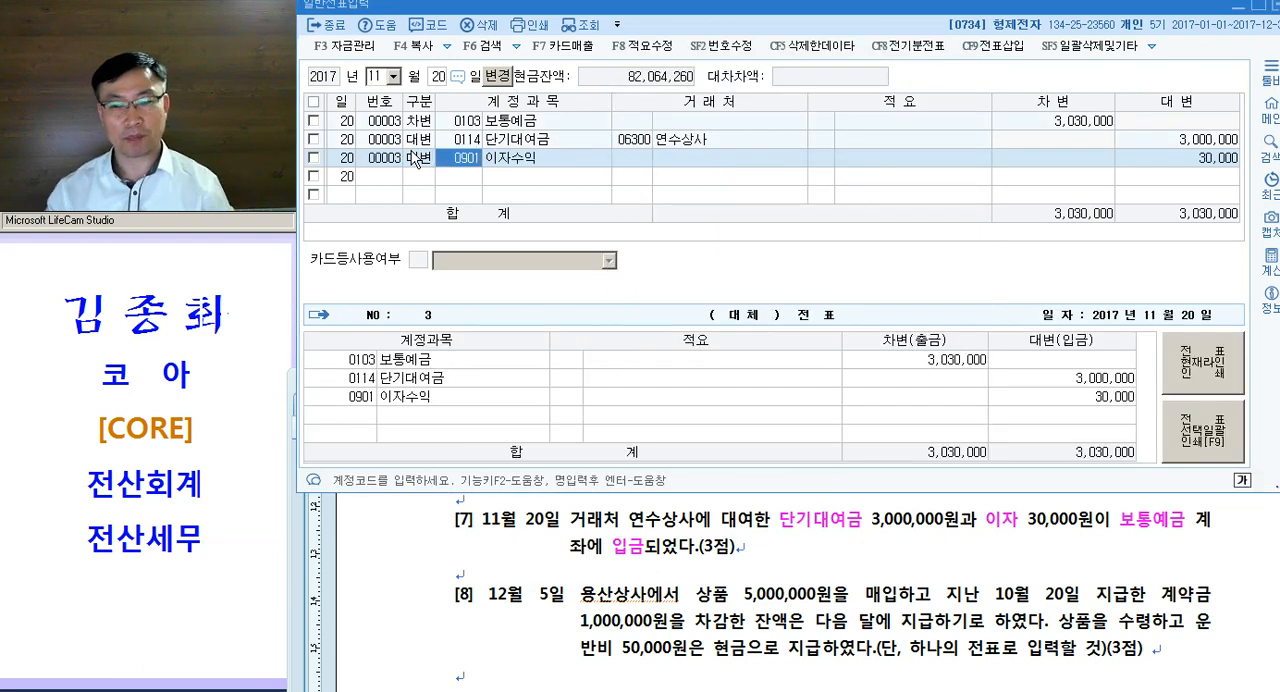
key("Up")
- Write the journal entry "103. / 단기대여금(연수)" on the blank line below question [7]
left_click(571, 578)
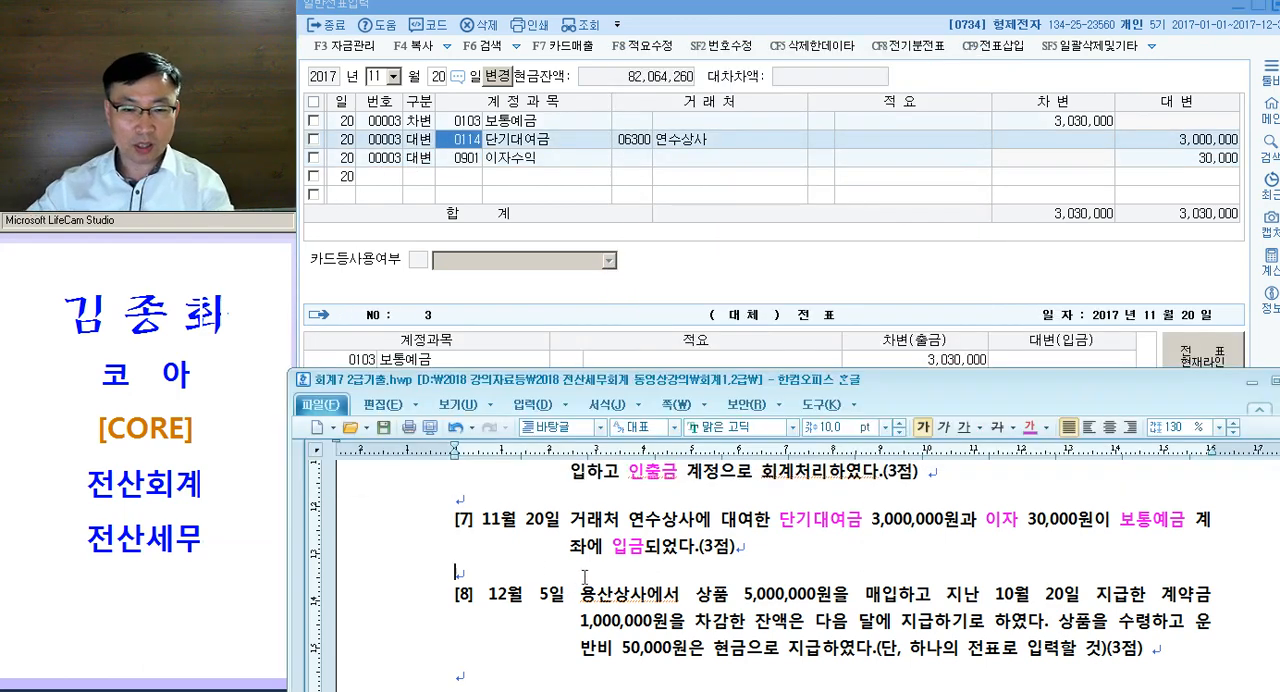
type("103.")
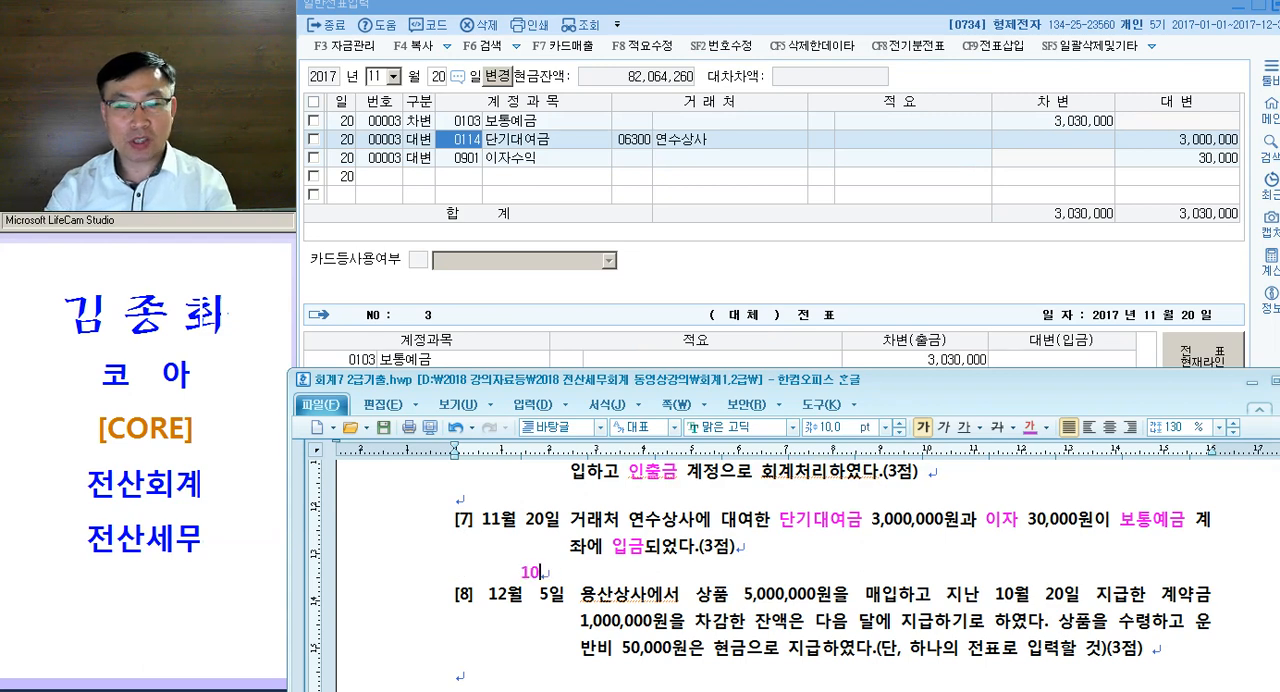
key("Tab")
key("Tab")
type("/ 단")
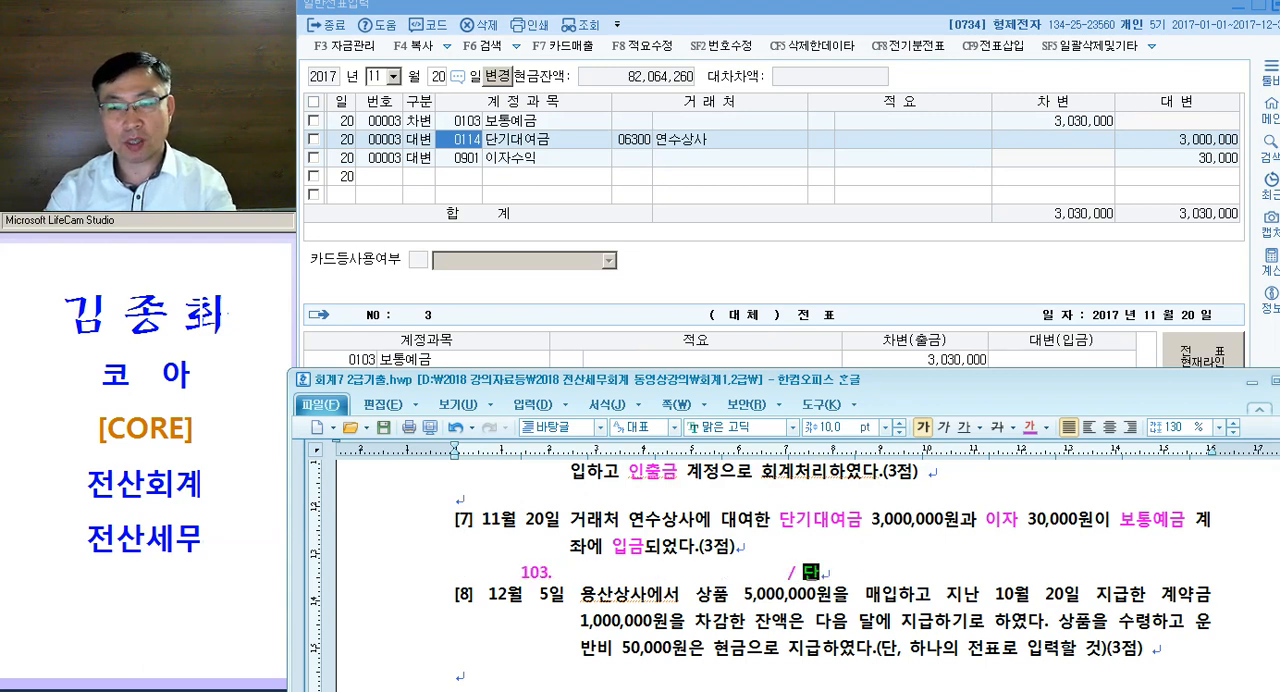
type("기대여금(연수)")
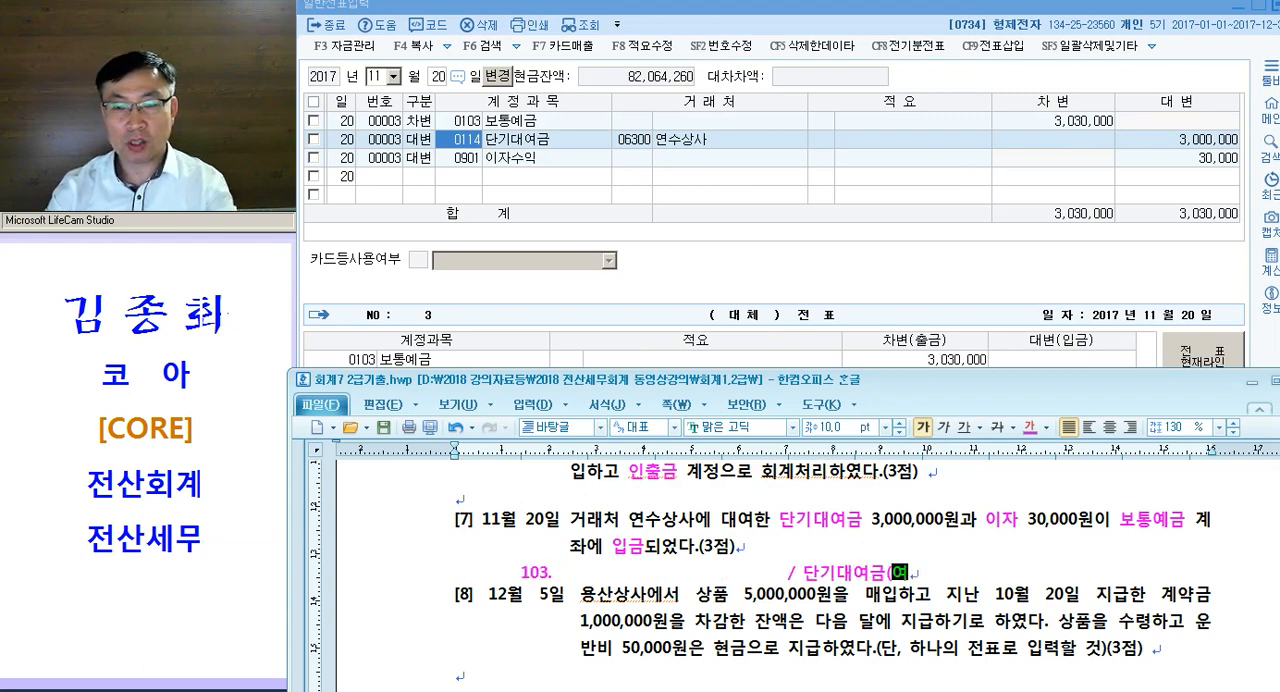
- Add "이자수익" on a new line aligned beneath 단기대여금(연수) in question [7]'s journal entry
key("Return")
key("Tab")
key("Tab")
key("Tab")
key("Tab")
type("이자수익")
key("Return")
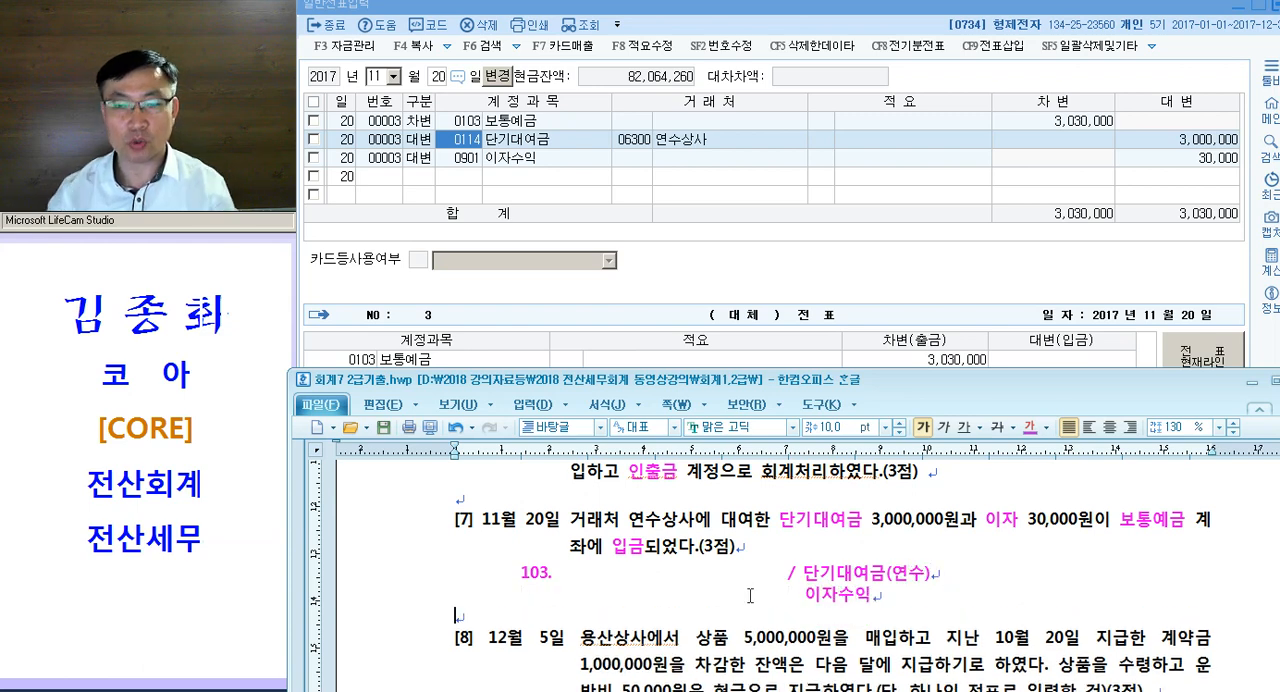
- Check question [7]'s key words and written journal entry against the three November 20 voucher lines
left_click_drag(424, 575, 430, 596)
scroll(458, 605, "down", 1)
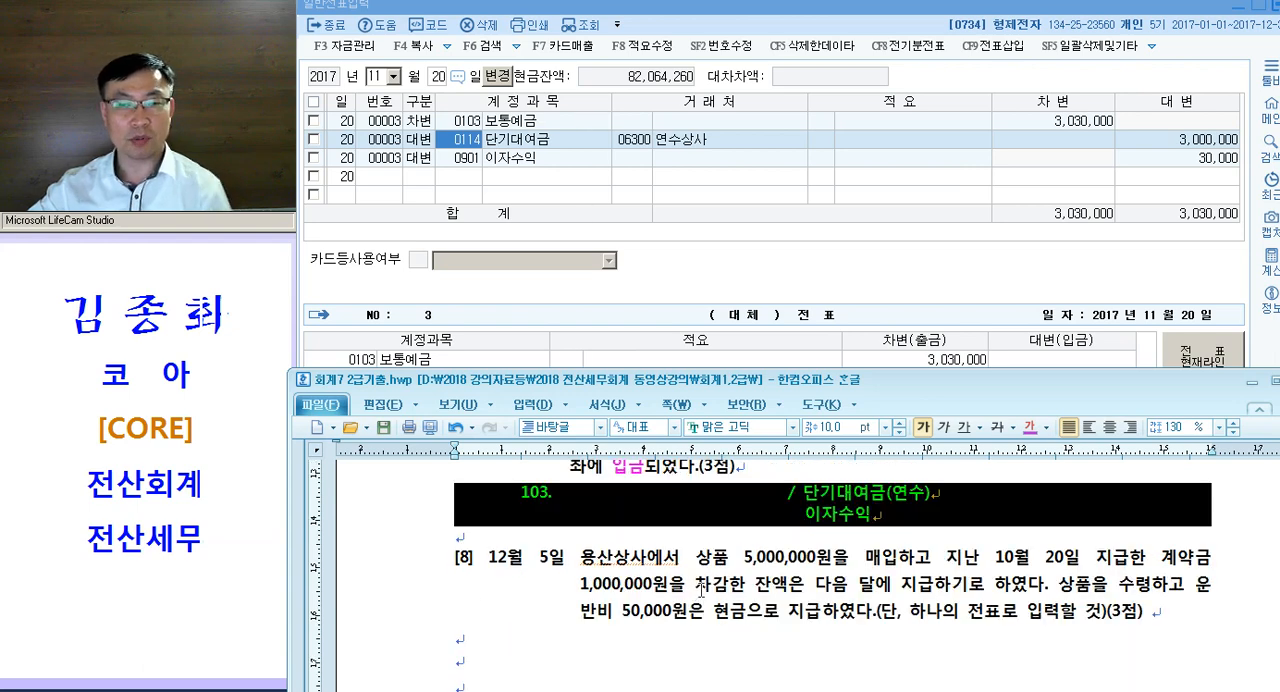
scroll(700, 590, "up", 1)
left_click_drag(783, 509, 874, 509)
left_click_drag(990, 504, 1037, 505)
left_click_drag(1124, 514, 1167, 515)
left_click(458, 124)
left_click(466, 140)
left_click(466, 164)
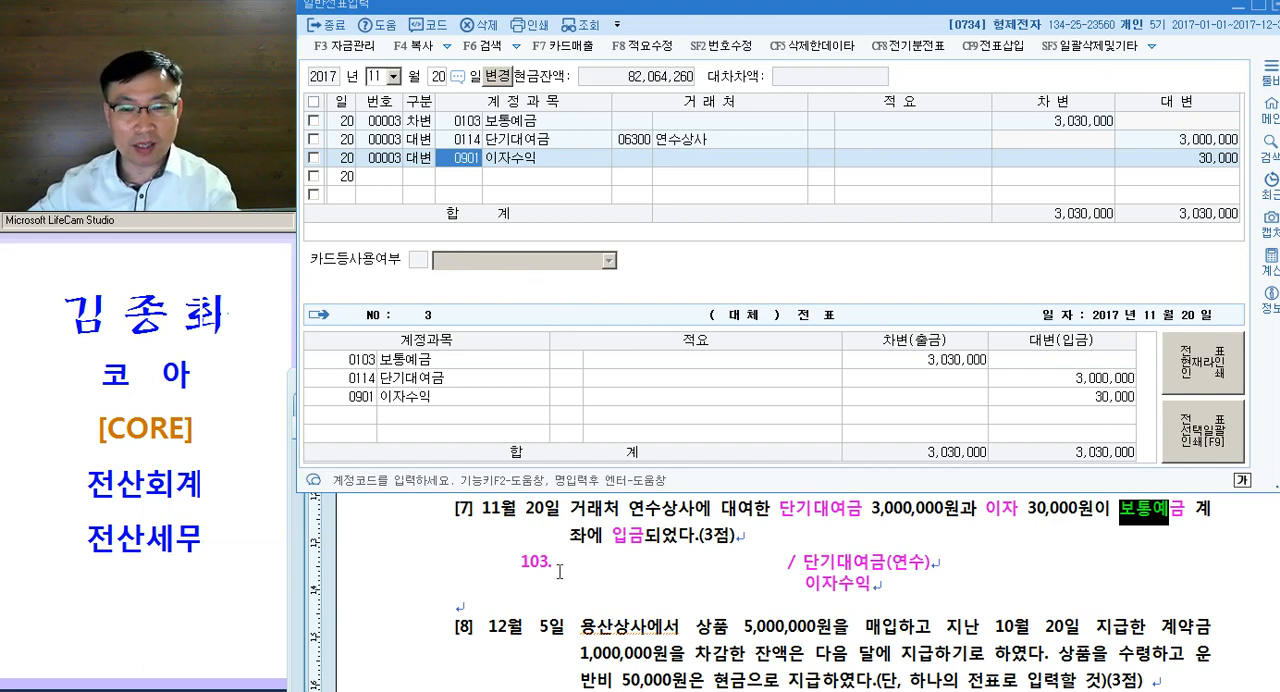
left_click_drag(555, 563, 767, 568)
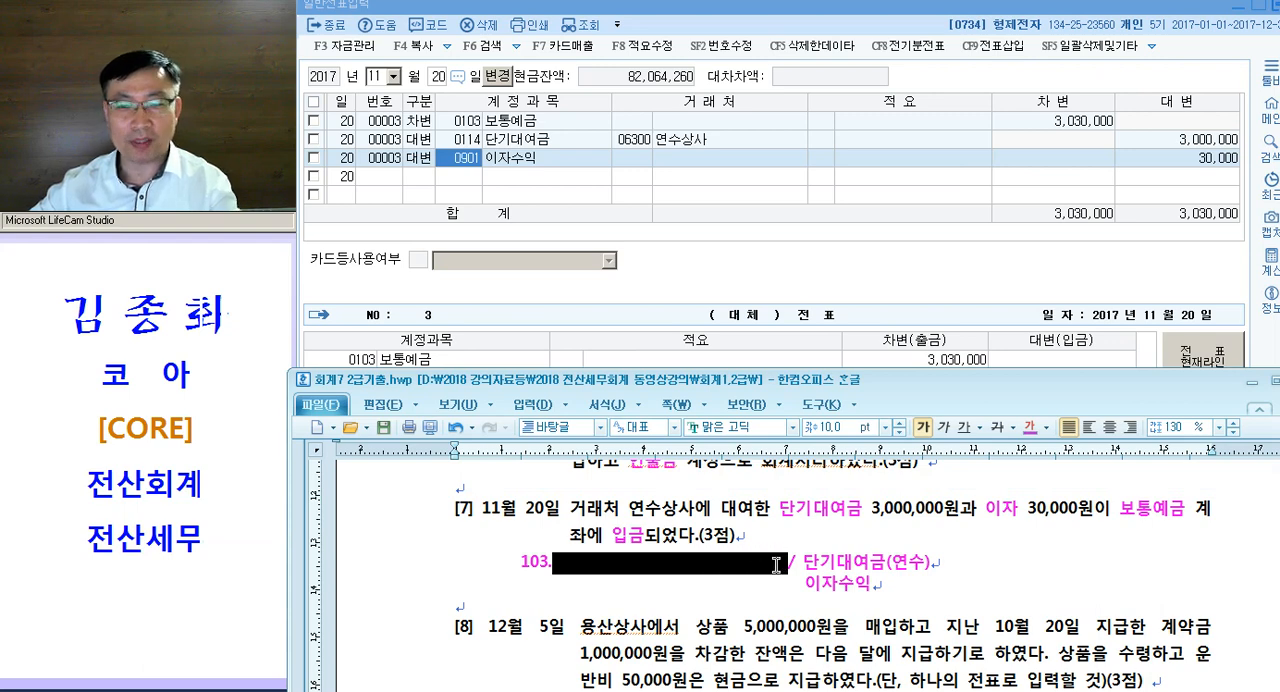
- Colour 상품 and 계약금 magenta in question [8] and annotate 계약금 with "= 선급금"
scroll(785, 575, "down", 2)
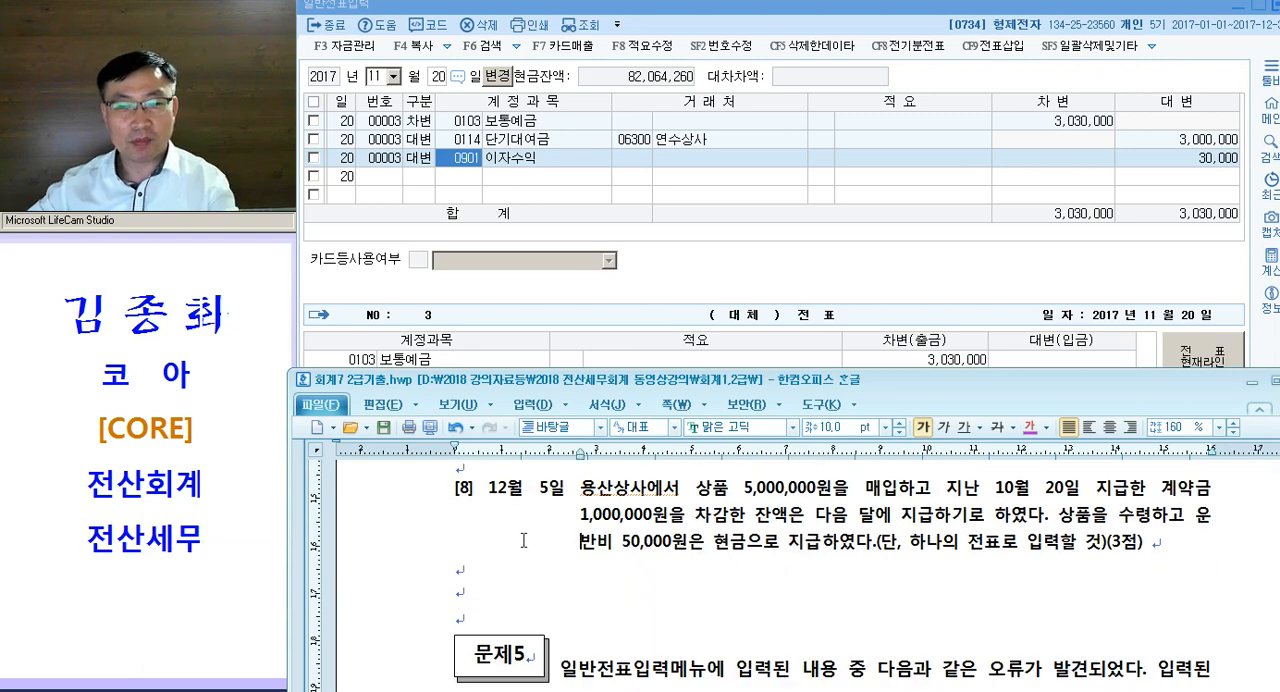
left_click_drag(691, 492, 733, 491)
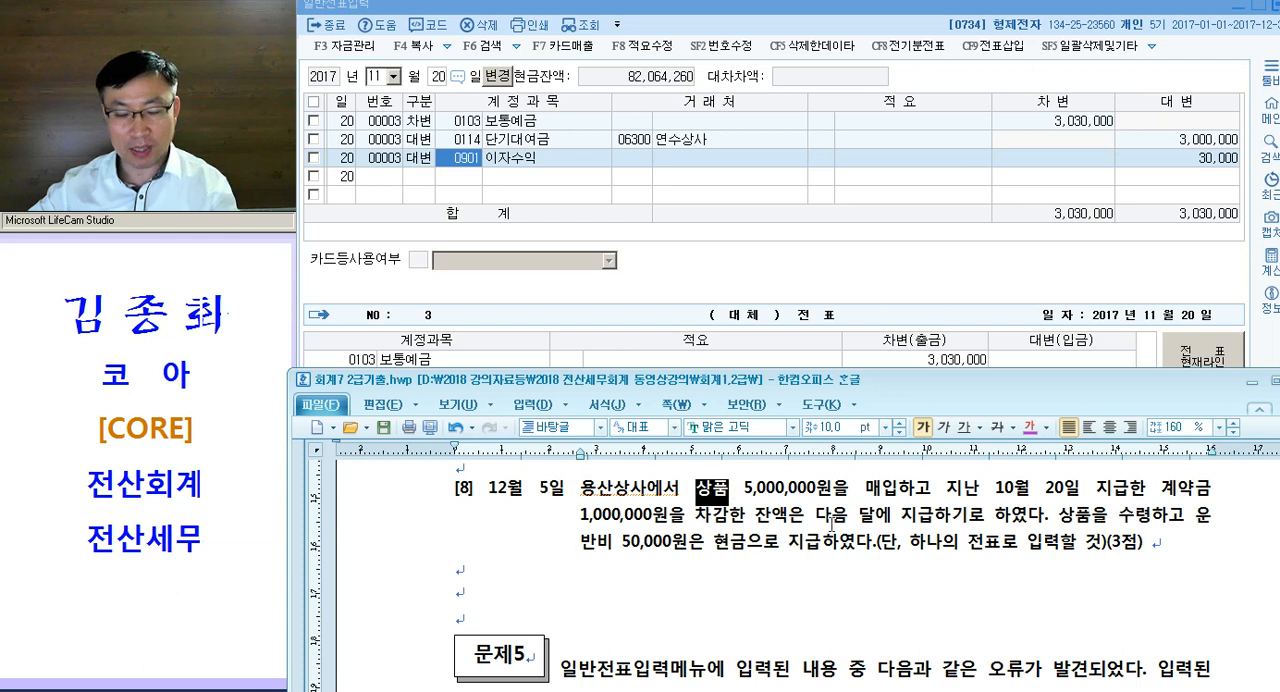
scroll(840, 524, "up", 1)
left_click_drag(1148, 518, 1212, 520)
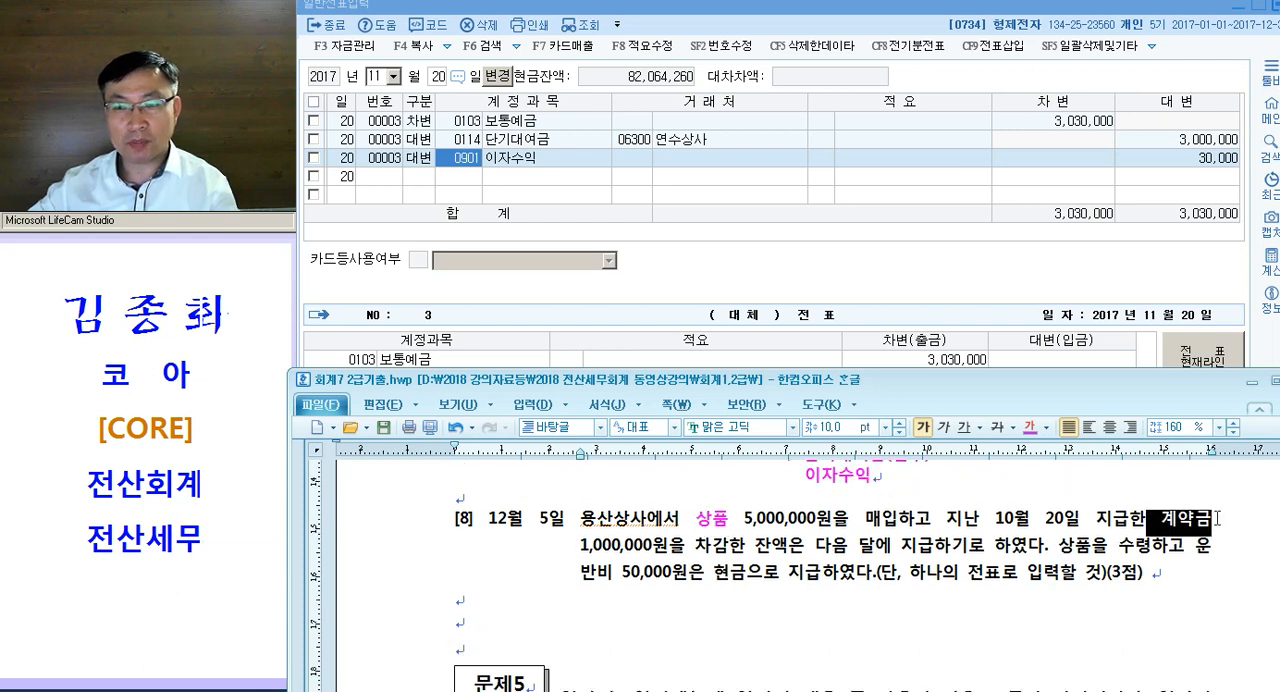
left_click_drag(681, 518, 790, 540)
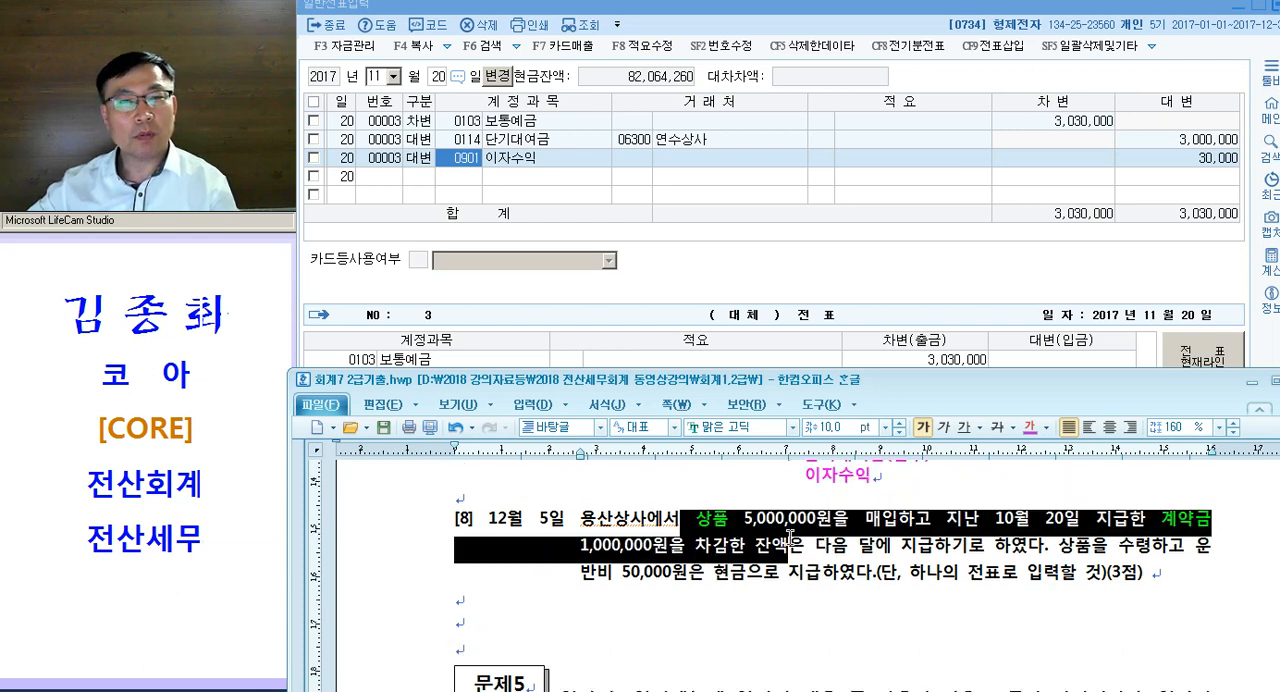
left_click(1210, 529)
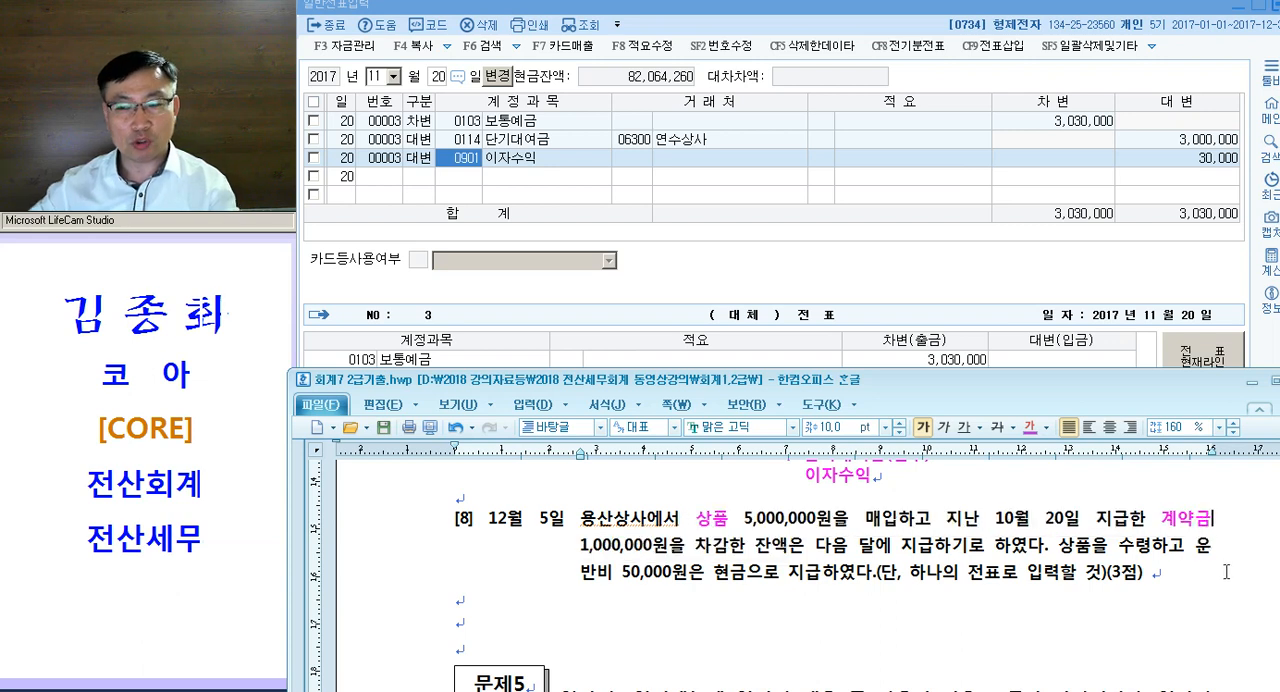
type("= 서ㄴ급금")
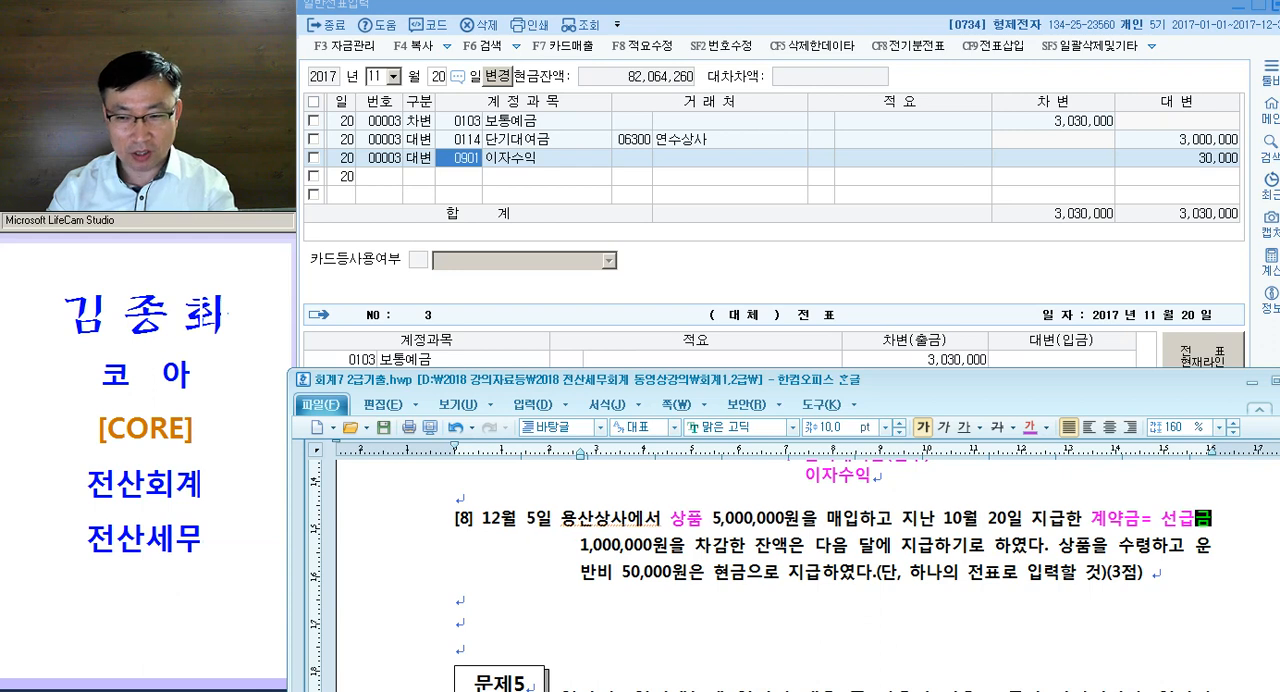
- Colour "다음 달에 지급하기로" magenta in question [8] and append "=외상=외상매입금" to it
left_click_drag(814, 546, 986, 546)
key("ctrl+m")
key("d")
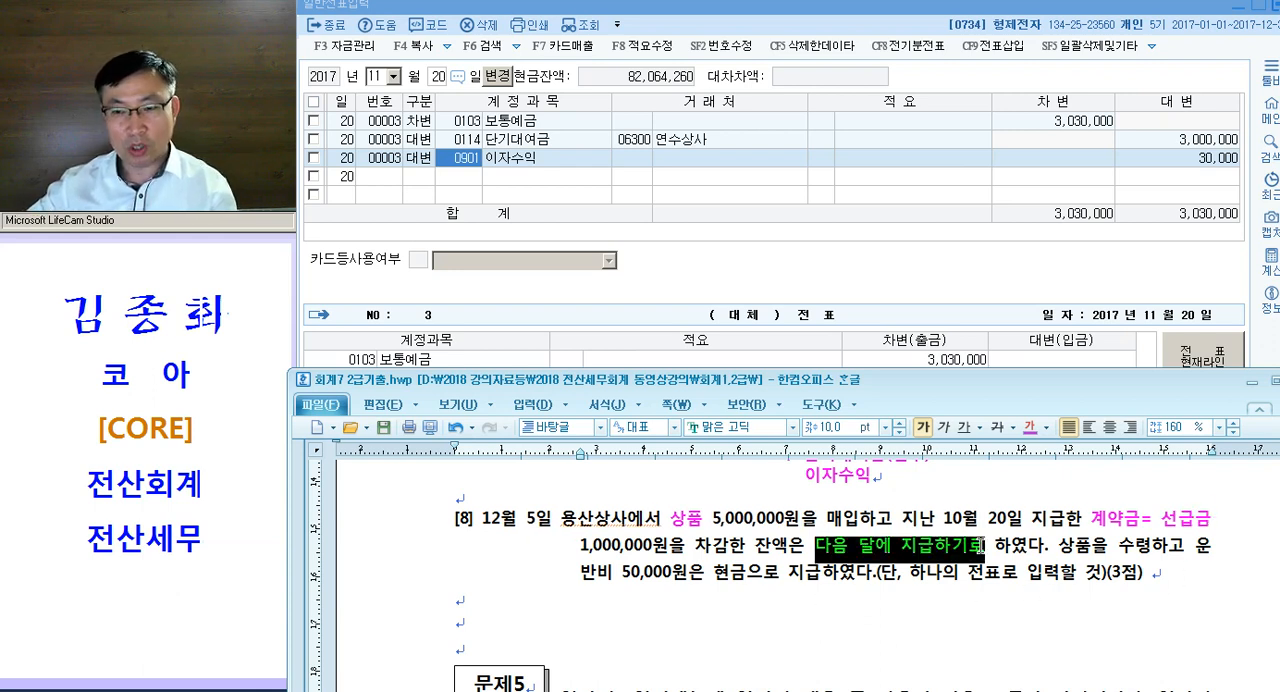
left_click(982, 543)
type("=외상")
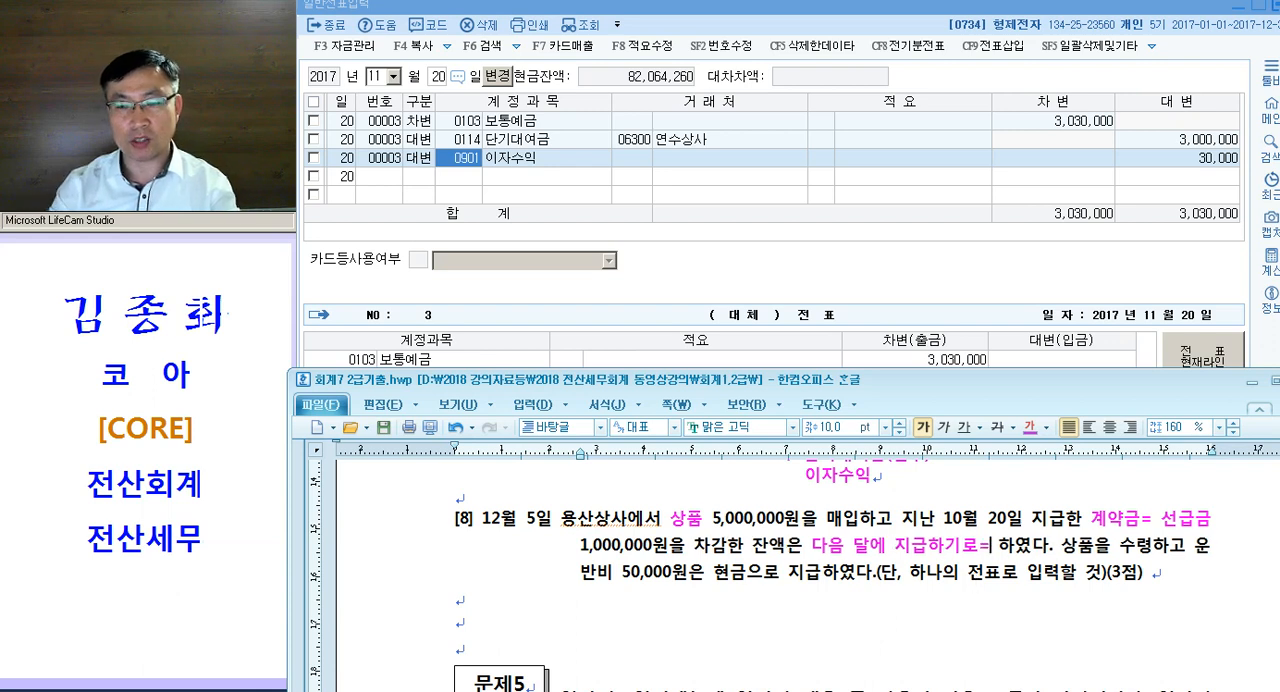
type("=외상")
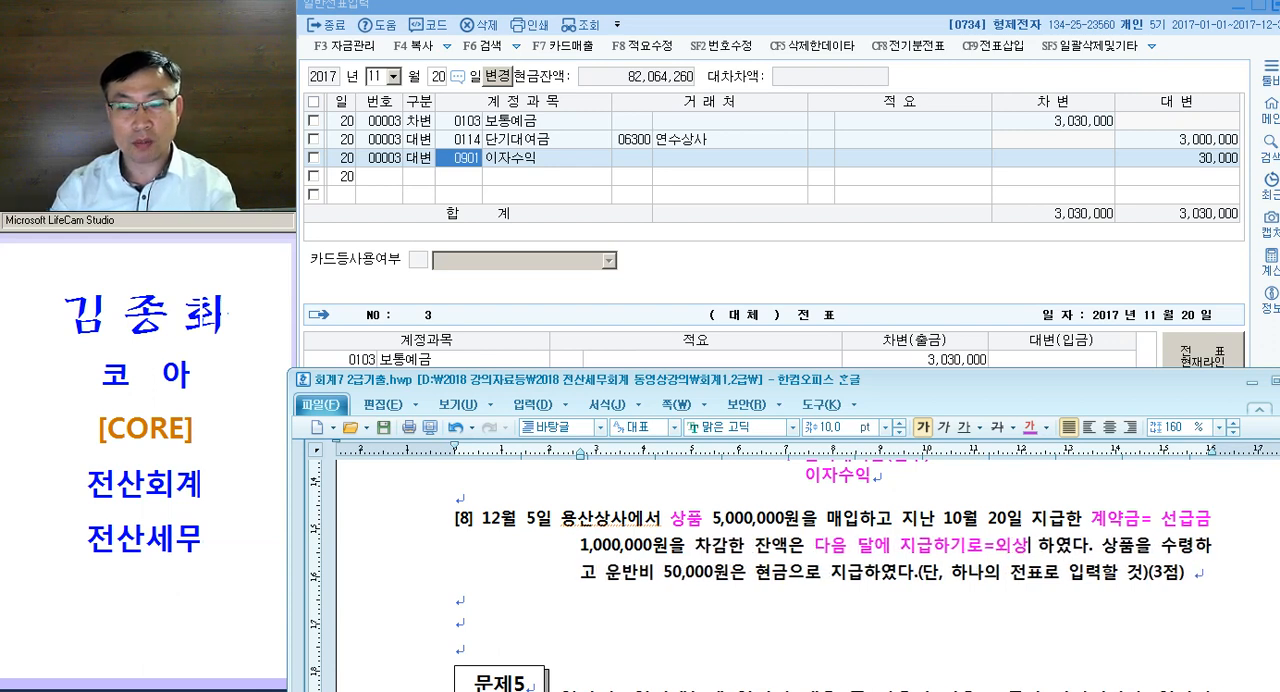
type("매입금")
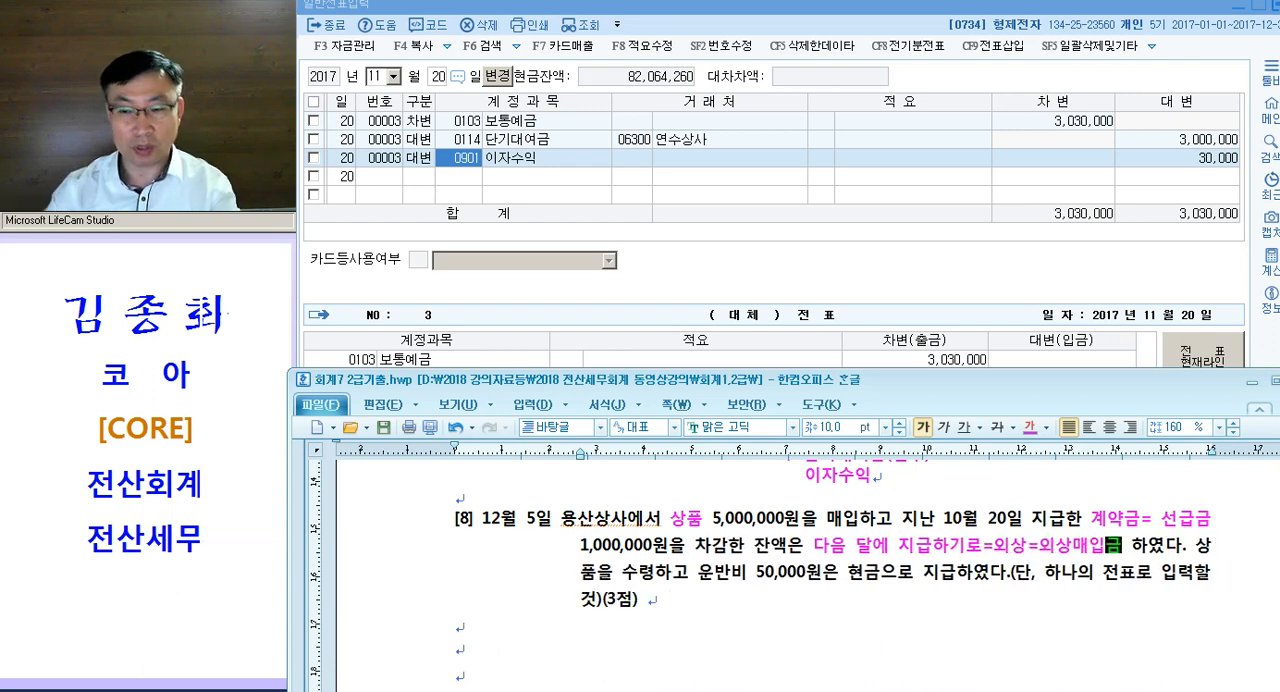
- Colour the words 운반비 and 현금 magenta in question [8]
left_click_drag(698, 576, 755, 576)
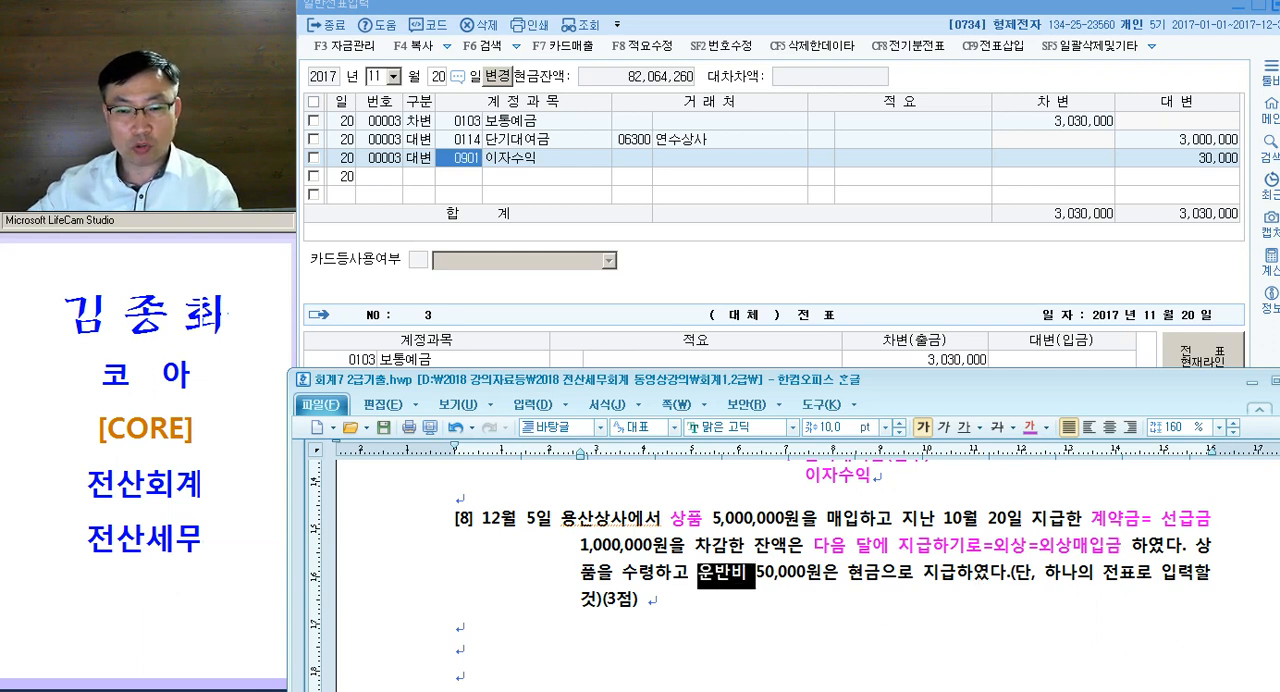
key("ctrl+m")
key("d")
left_click(817, 601)
left_click_drag(850, 580, 876, 597)
key("ctrl+m")
key("d")
left_click(815, 618)
- Annotate 운반비 in question [8] with "-매입원가에 포함"
left_click_drag(729, 577, 747, 582)
left_click(754, 590)
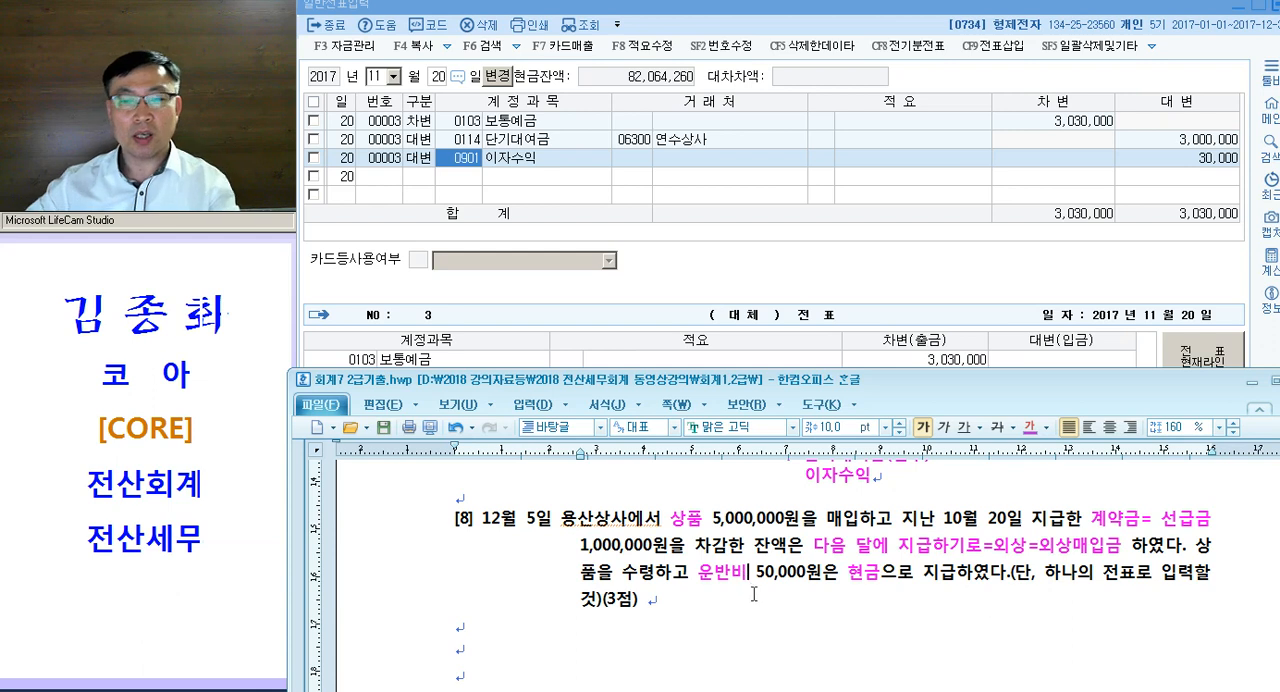
type("-")
type("매입원가에 포")
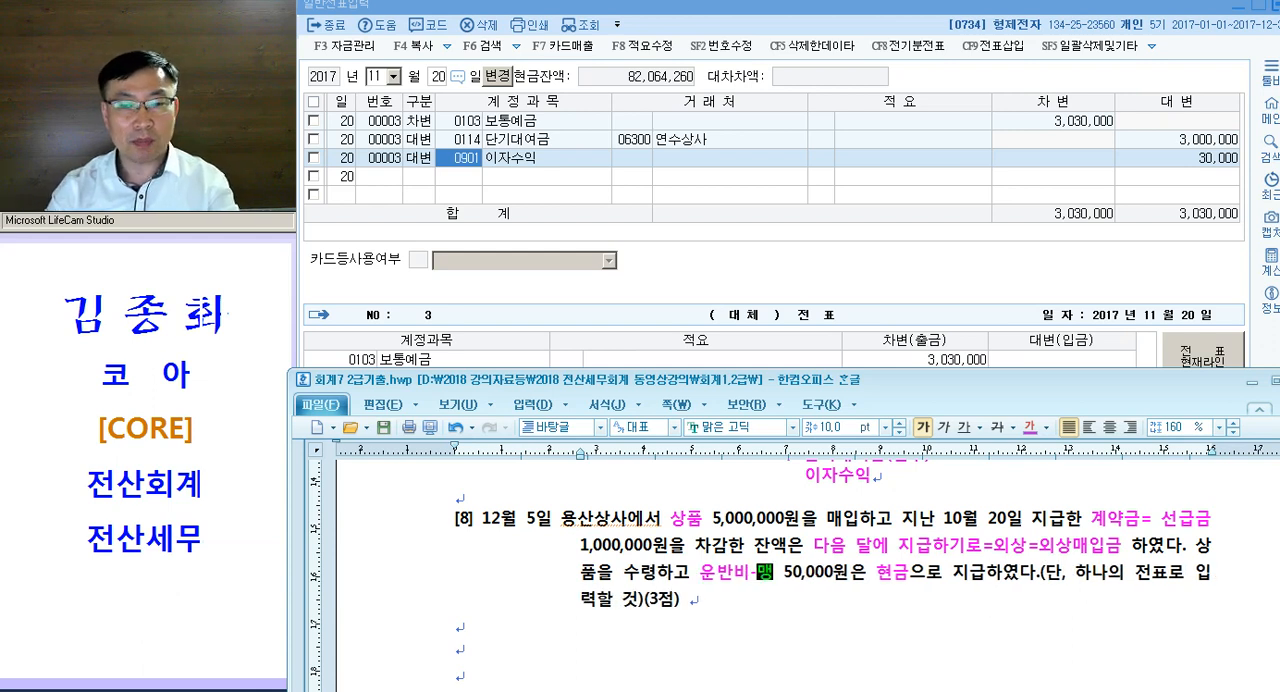
type("함")
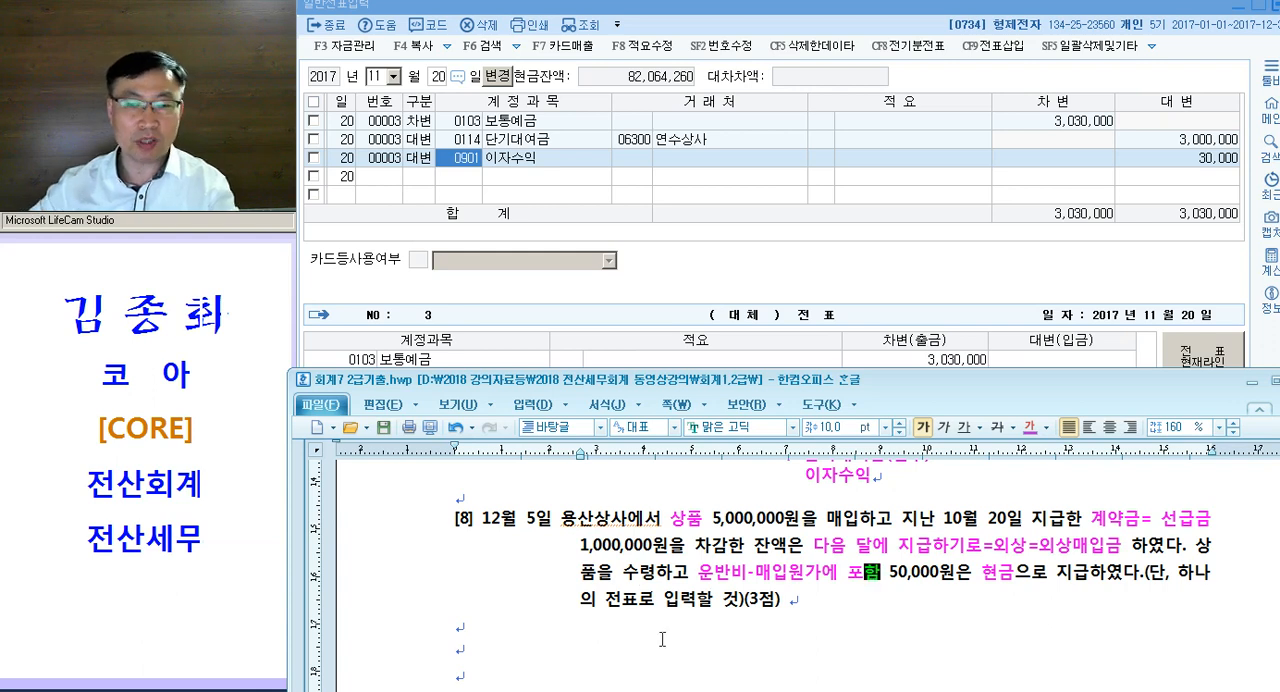
- Write the journal entry "146.상 품 / 131.선급금(용산)" on the blank line below question [8]
left_click(521, 625)
type("146.상 ㅍ")
type("ㅜㅁ")
key("Tab")
key("Tab")
key("Tab")
type("/ 1")
type("31.선급금(")
type("용ㅇ사")
key("BackSpace")
key("BackSpace")
type("산)")
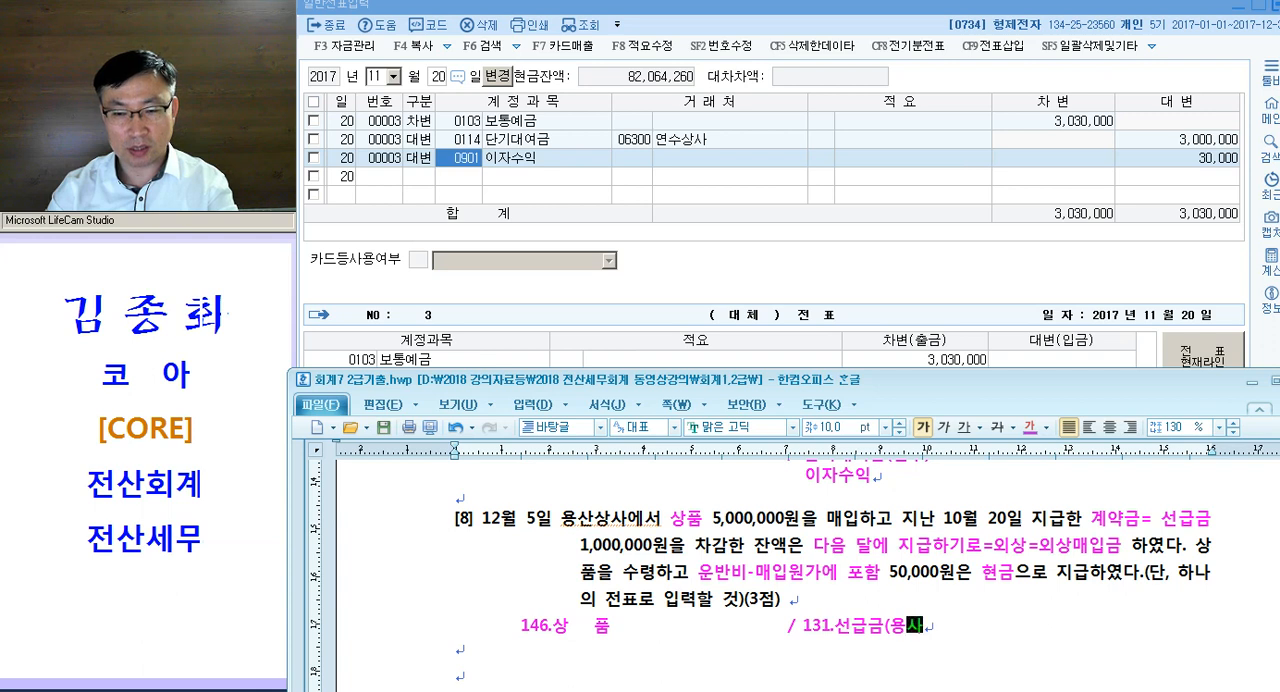
- Add "251.외상매입금(용산)" on a new line aligned beneath 131.선급금(용산) in question [8]'s entry
key("Return")
key("Tab")
key("Tab")
key("Tab")
key("Tab")
type("25")
type("1.외상매입금(")
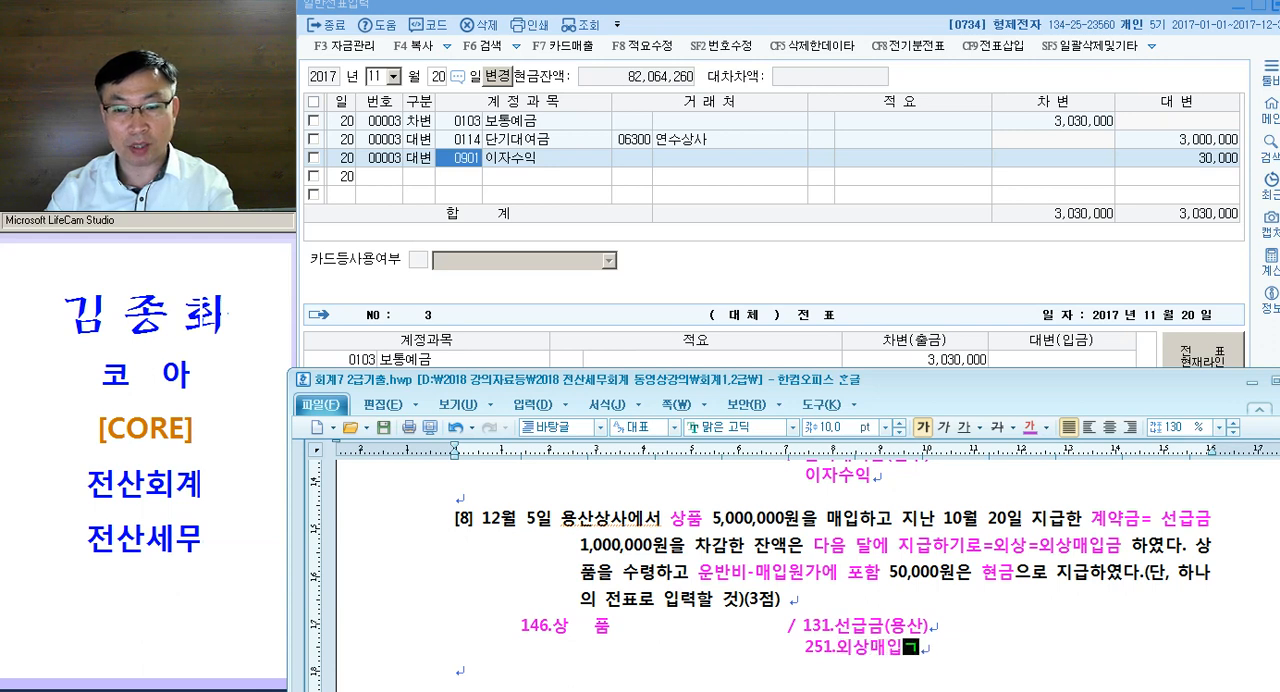
type("용산)")
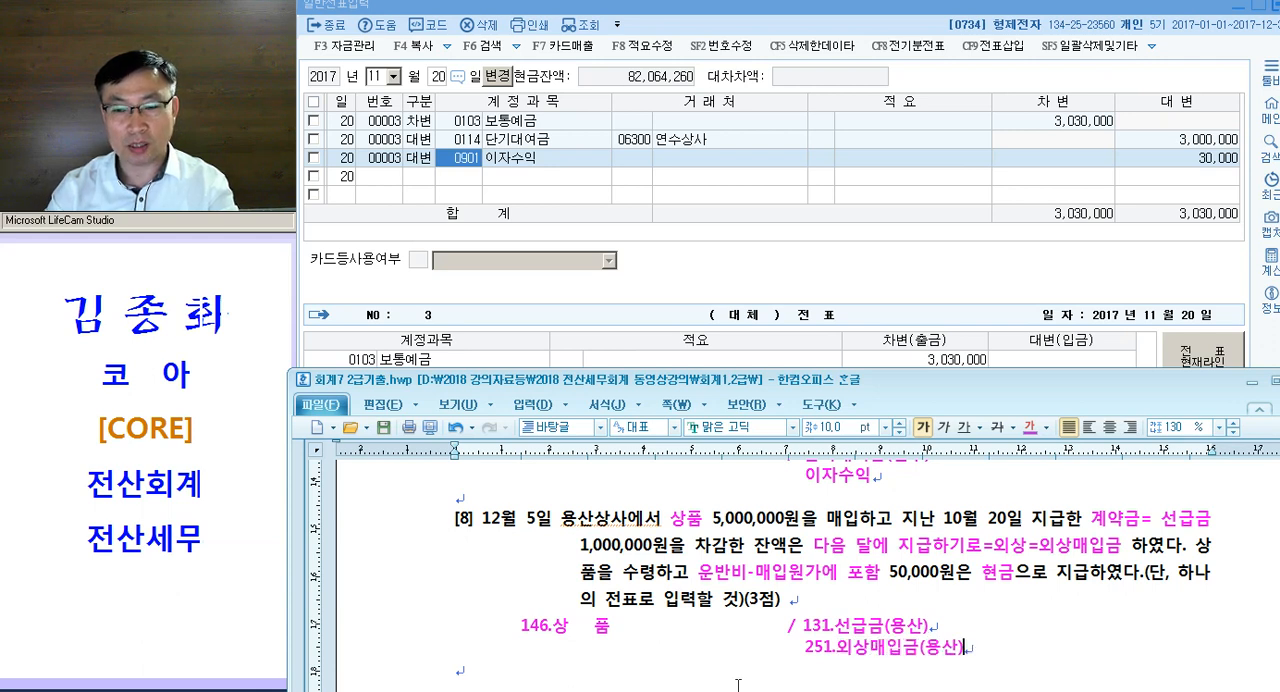
- Add a third credit line "101." aligned beneath 251.외상매입금(용산) in question [8]'s entry
key("Tab")
key("Tab")
key("Tab")
key("Tab")
key("Tab")
type("101.")
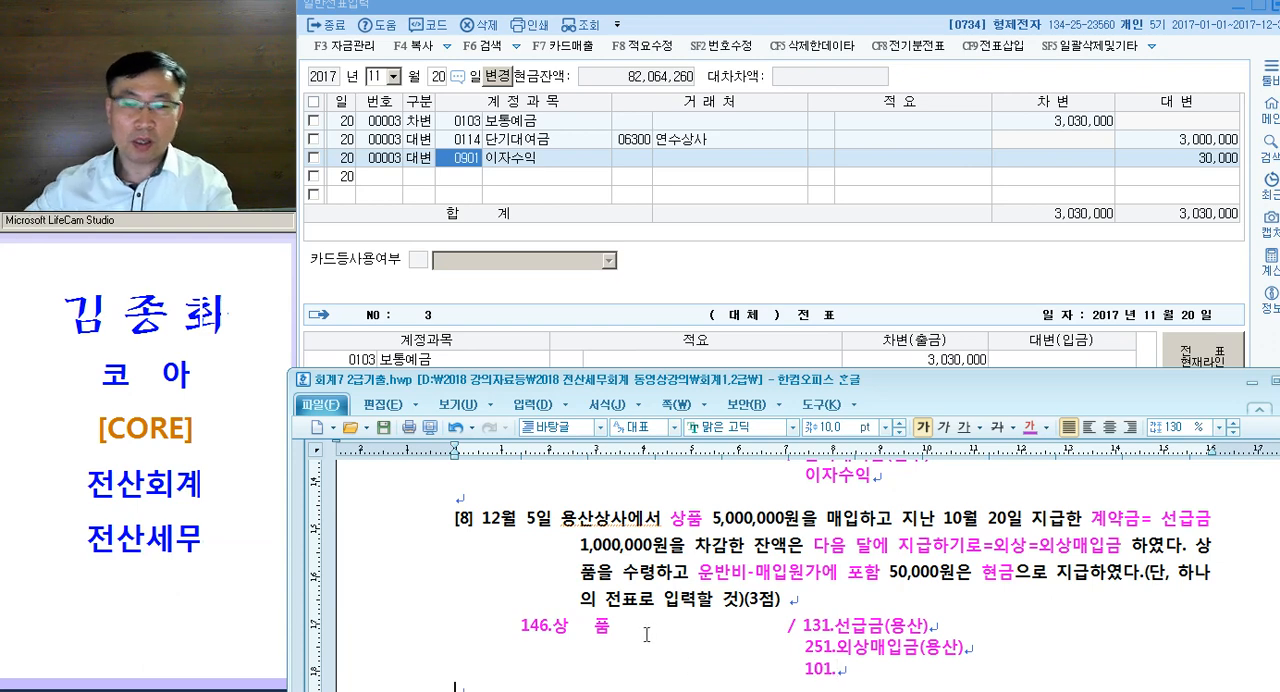
- Blank out the account names 상 품 and 외상매입금 in question [8]'s entry, keeping the codes 146. and 251
scroll(652, 635, "down", 3)
left_click_drag(553, 496, 610, 492)
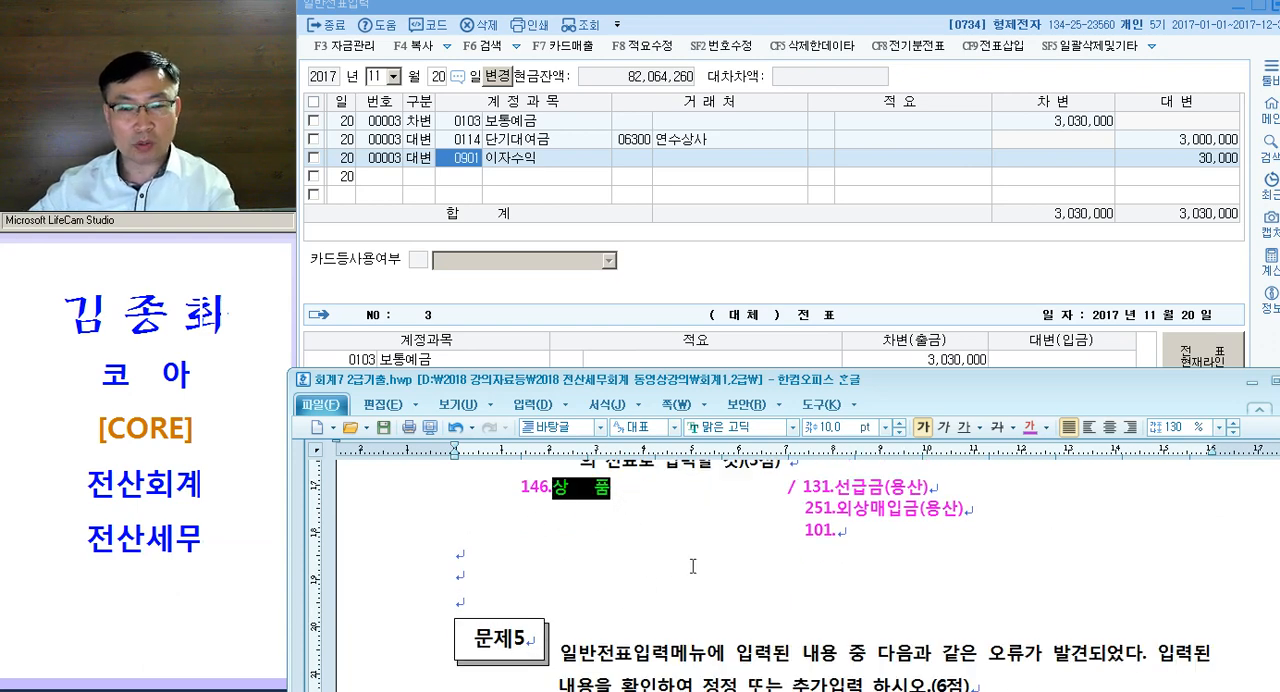
scroll(690, 566, "up", 3)
key("Delete")
scroll(852, 648, "down", 1)
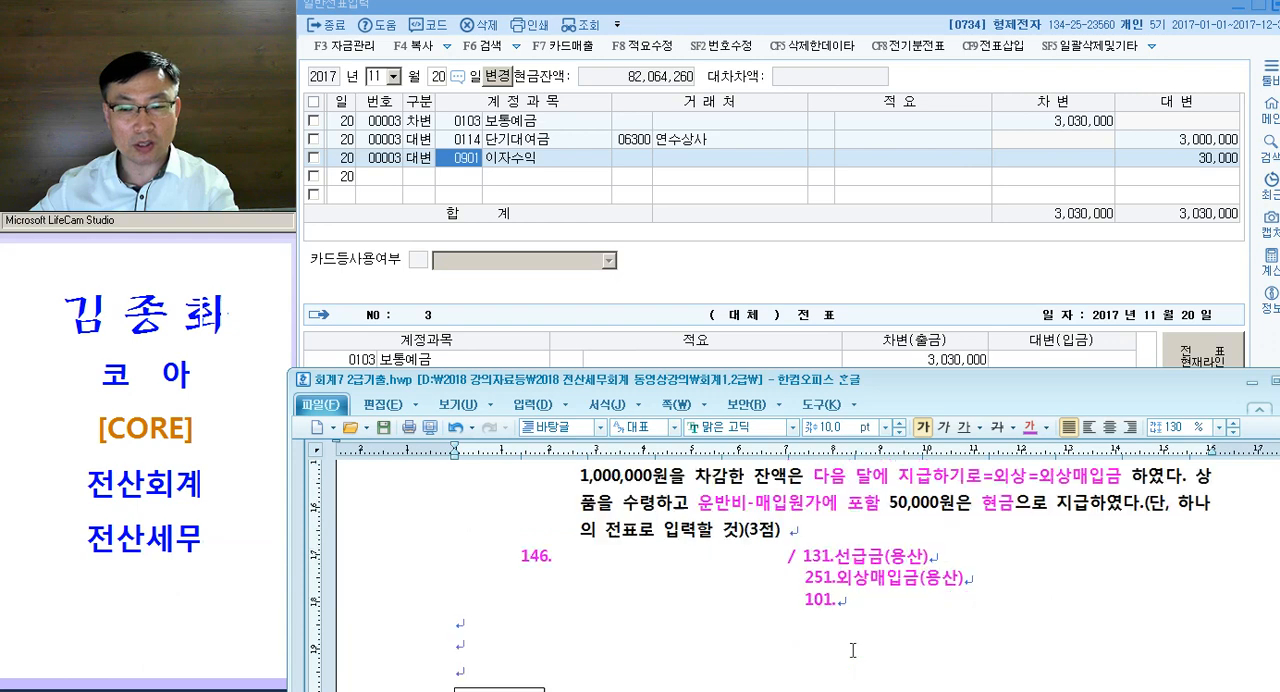
left_click_drag(836, 578, 919, 580)
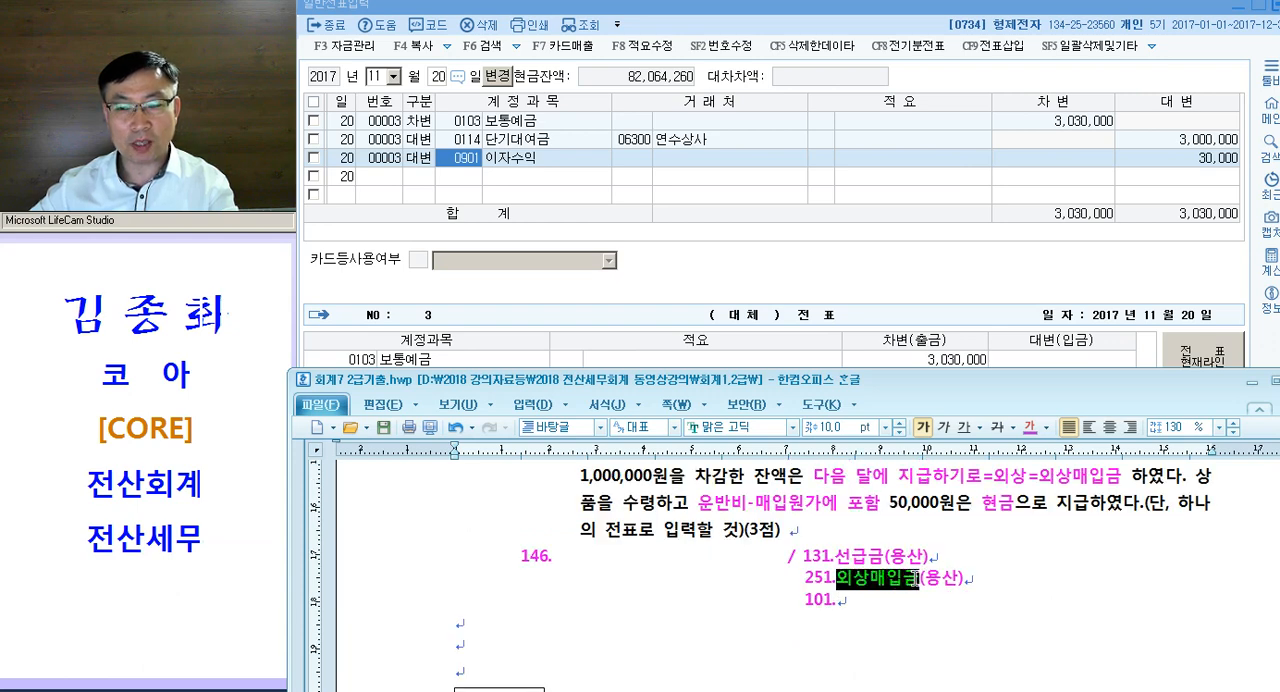
left_click(969, 612)
mouse_move(836, 573)
left_mouse_down()
mouse_move(853, 566)
mouse_move(834, 566)
left_mouse_up()
left_click(864, 579)
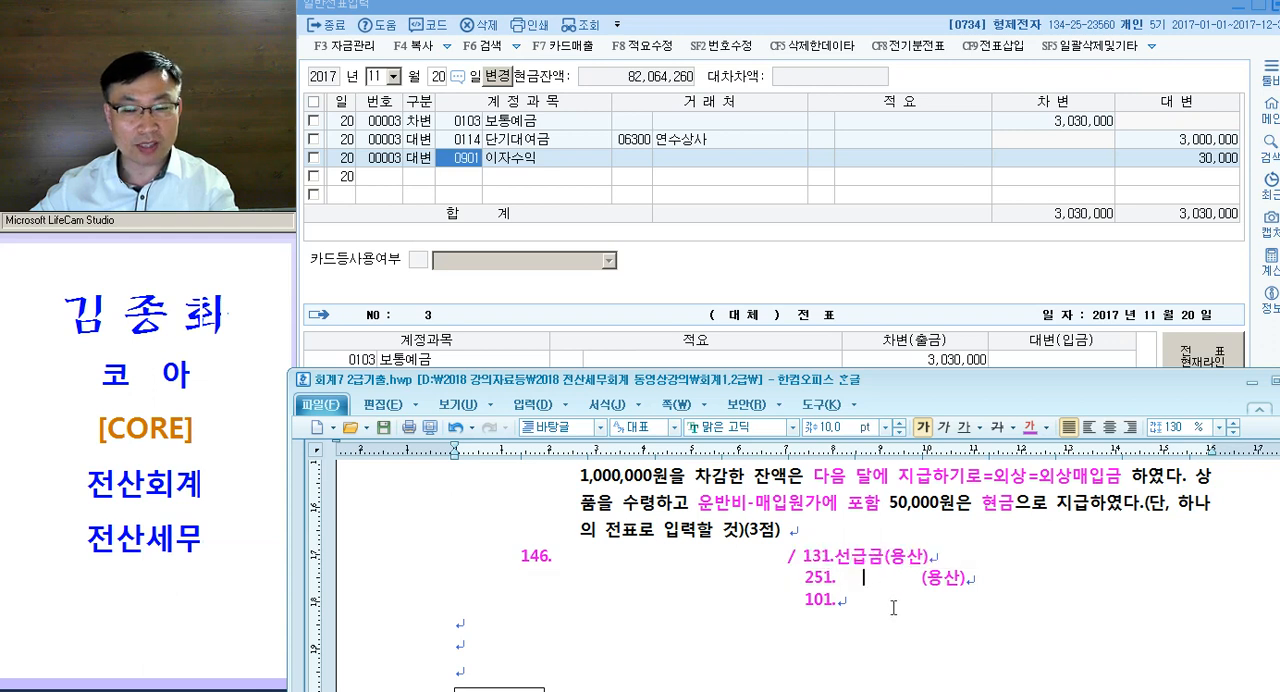
- Examine question [8]'s single-voucher condition and the 131, 251 and 101 credit lines of its written entry
left_click_drag(407, 565, 405, 596)
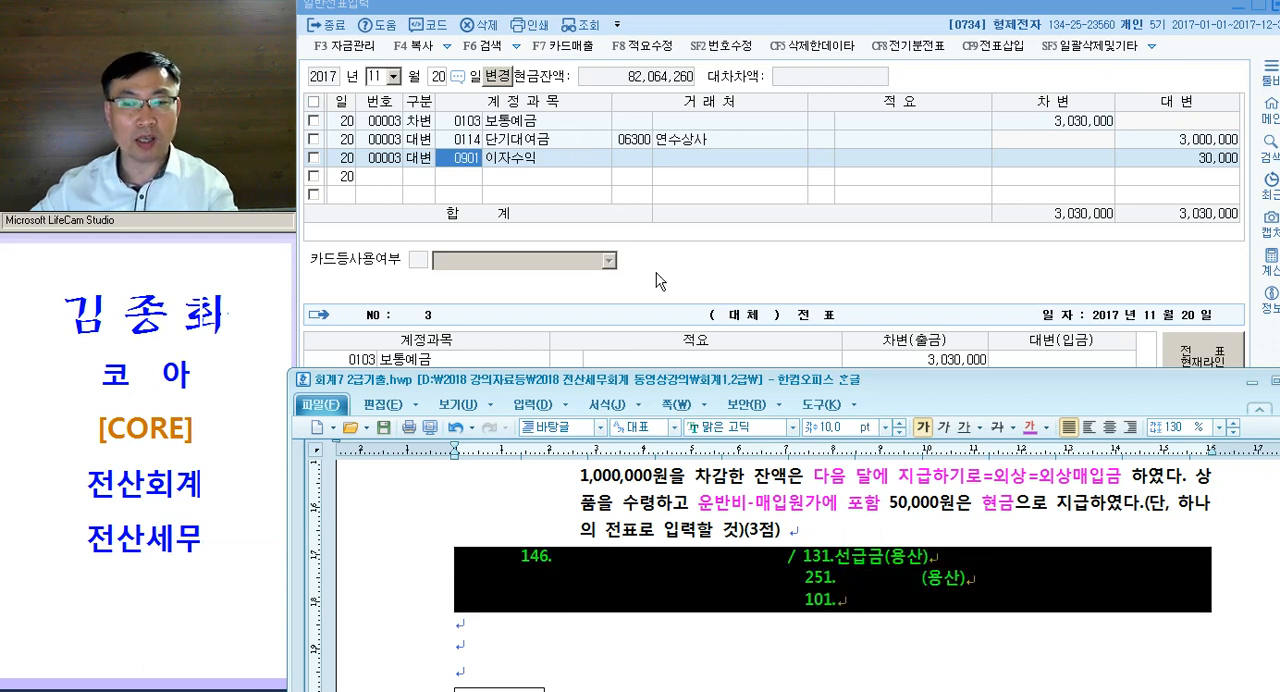
scroll(881, 540, "up", 1)
left_click(1174, 576)
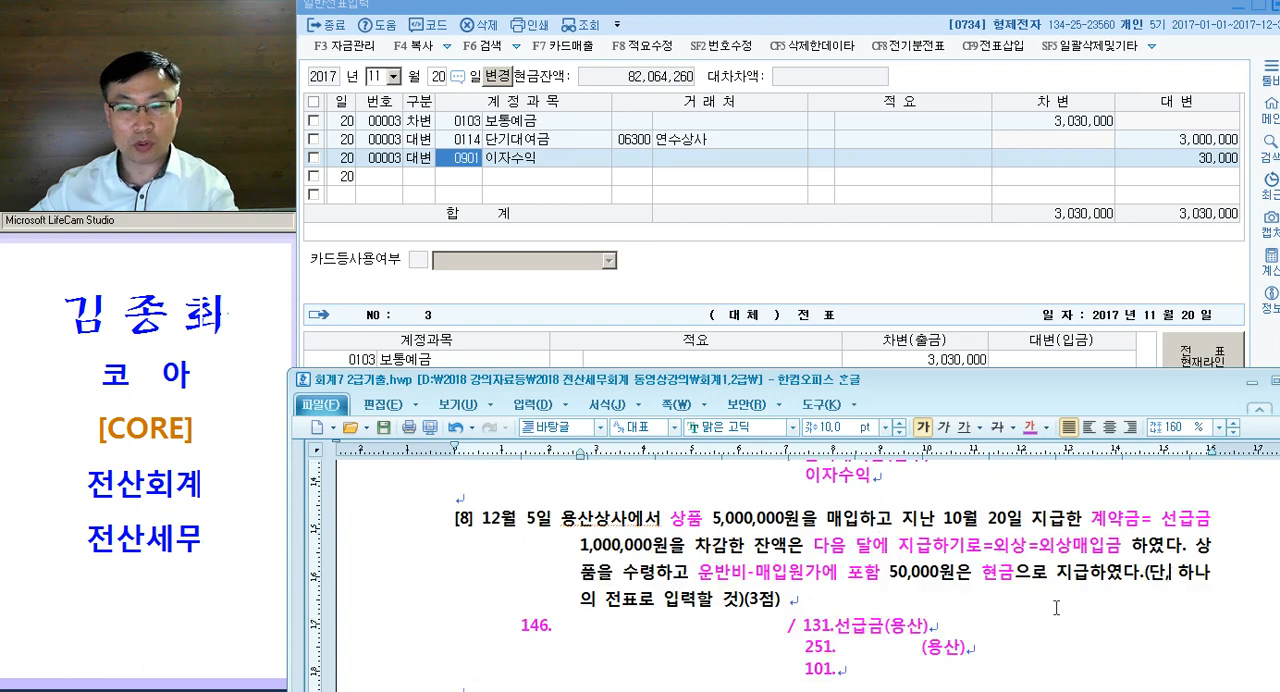
left_click_drag(804, 672, 896, 674)
left_click_drag(795, 633, 904, 626)
left_click_drag(826, 649, 916, 648)
left_click_drag(814, 674, 899, 665)
left_click_drag(832, 632, 870, 664)
- Switch to the 일반전표입력 window and set the voucher date to December 5
left_click(447, 175)
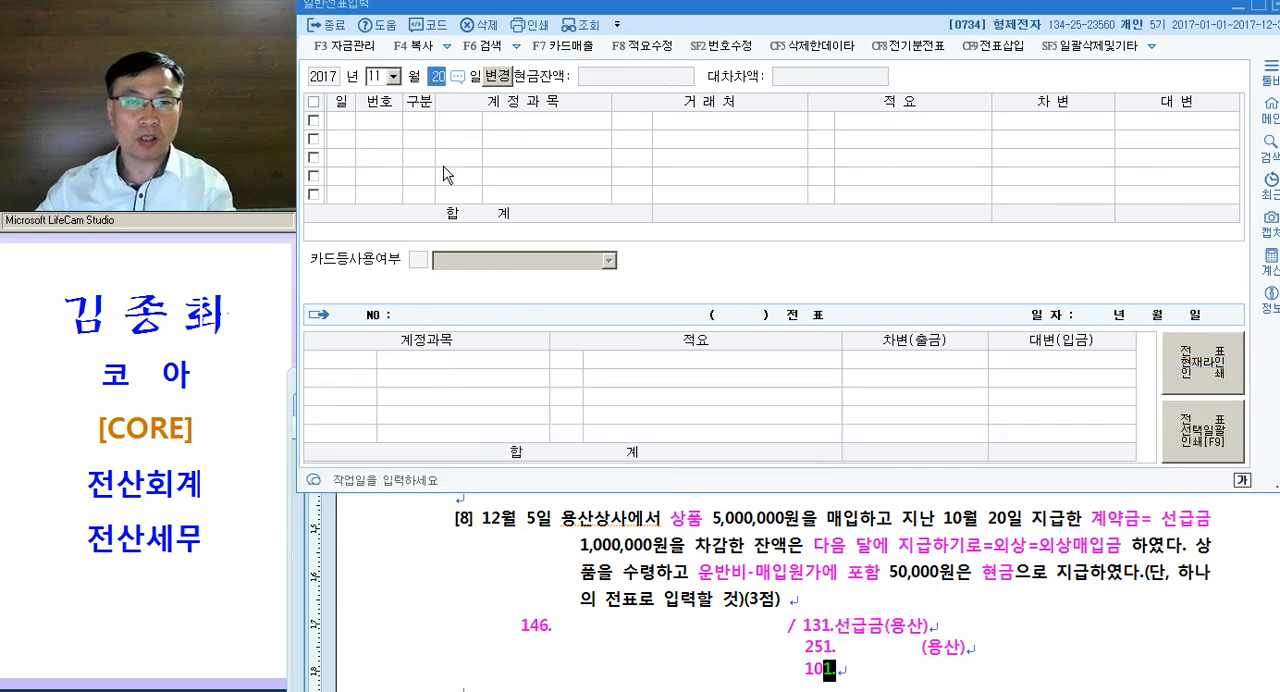
type("12")
key("Return")
type("5")
key("Return")
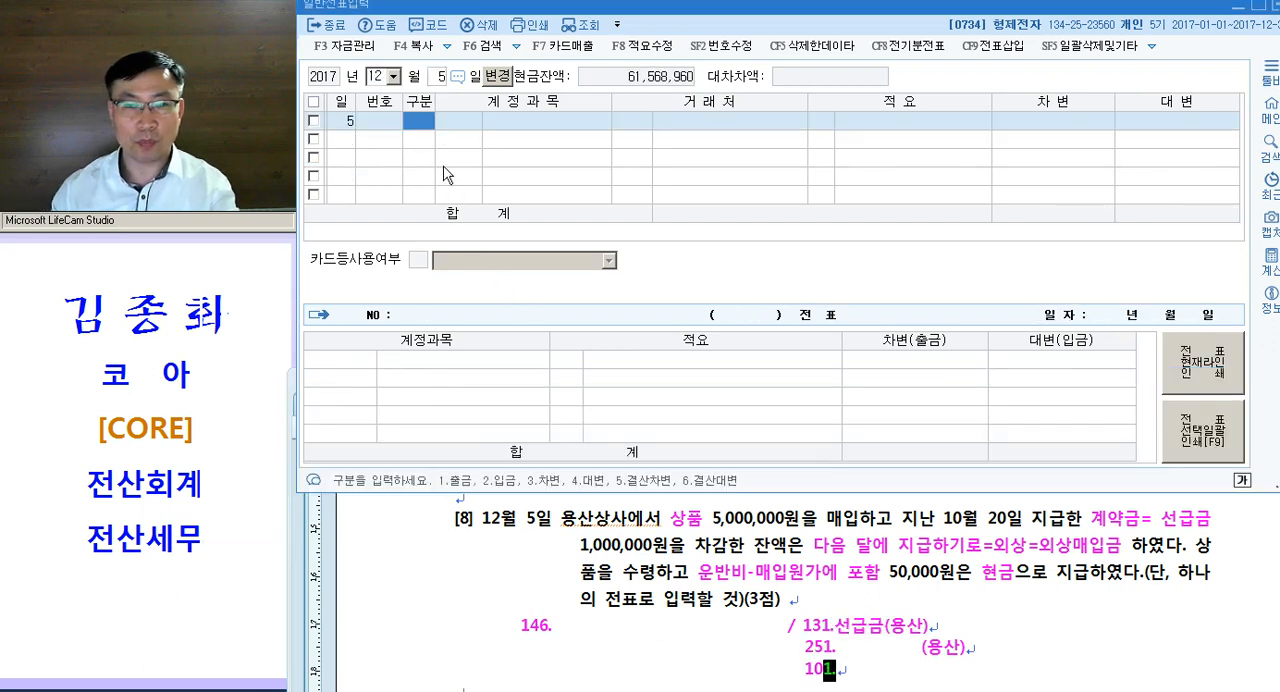
- Enter a credit (대변) line of 1,000,000 with account 0131 선급금 and client 용산상사
type("4")
key("Return")
type("131")
key("Return")
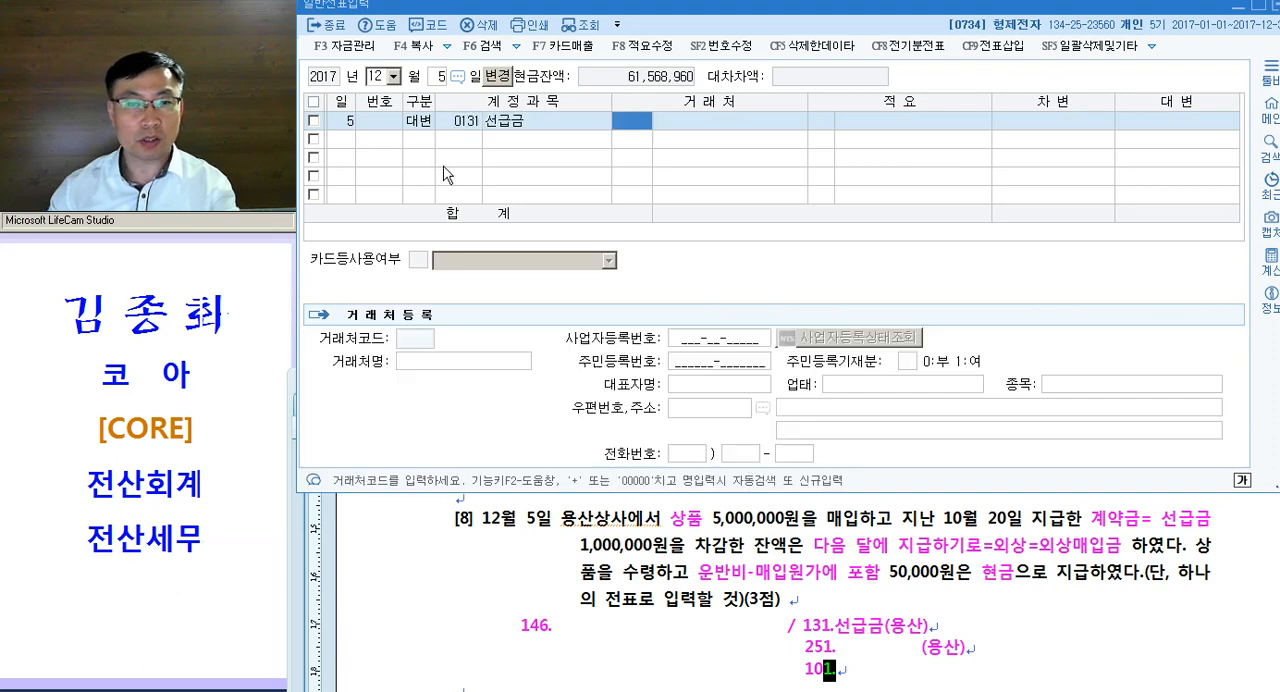
type("용산")
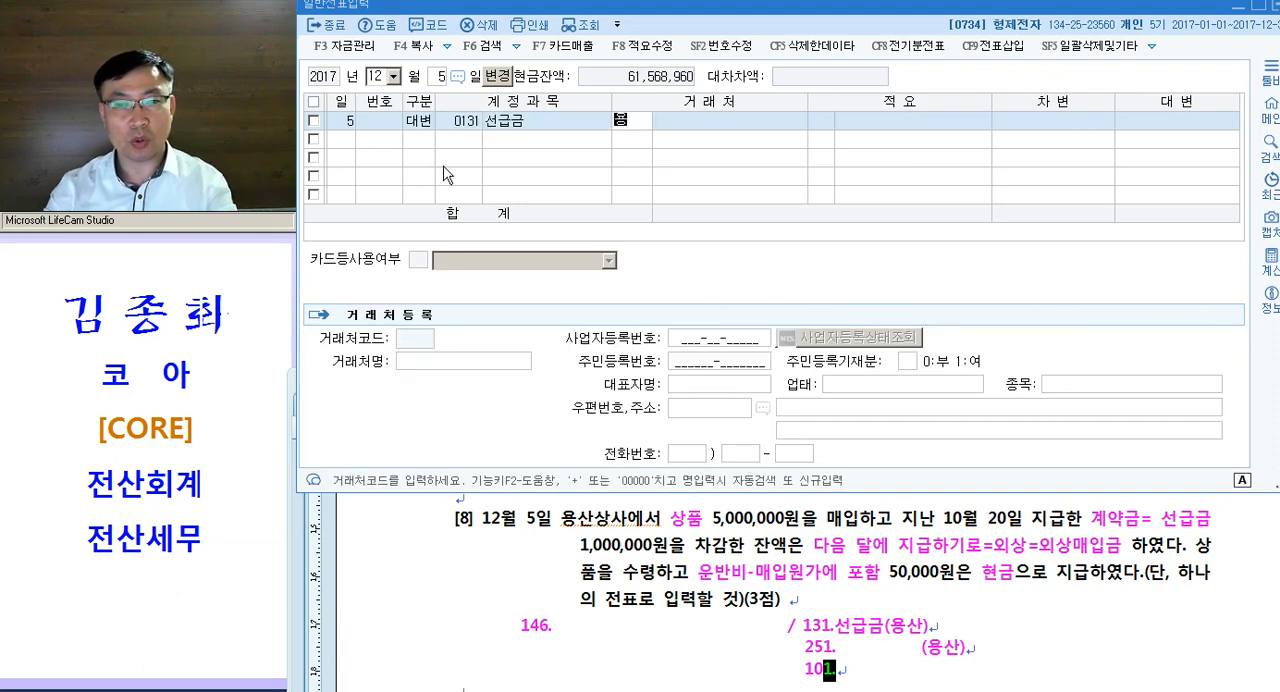
key("Return")
key("Return")
key("Return")
key("Return")
type("1000000")
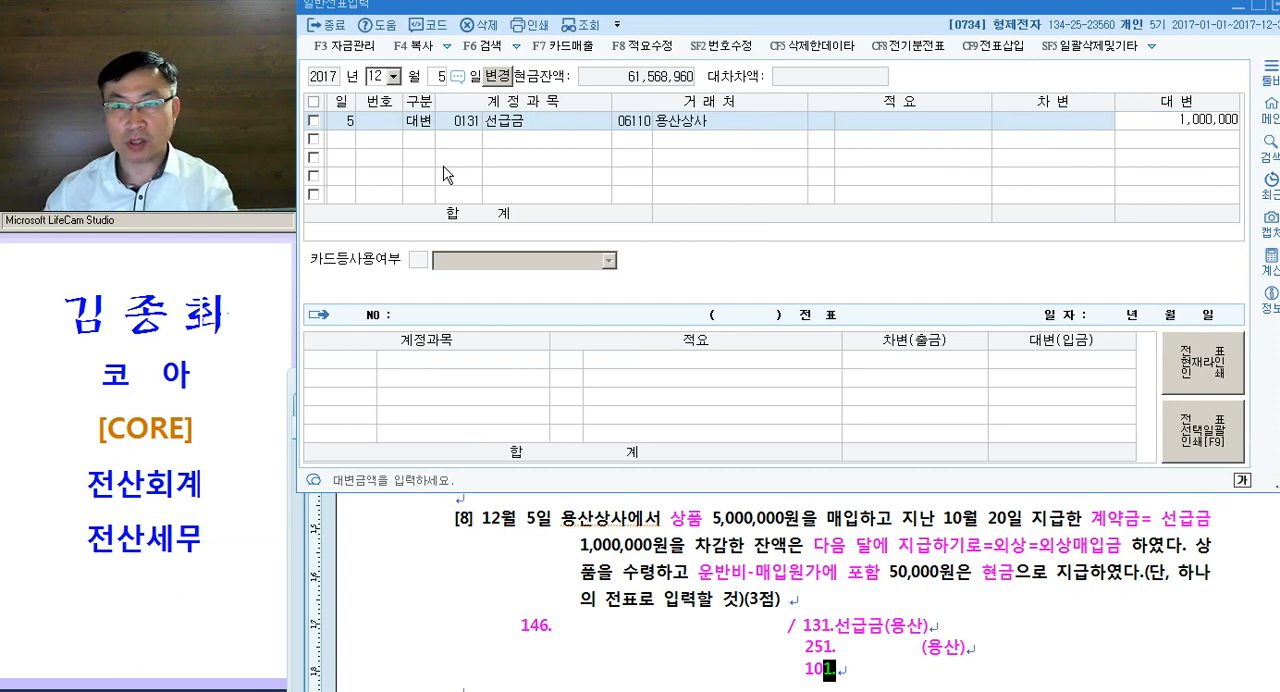
key("Return")
- Add a credit (대변) line of 4,000,000 with account 0251 외상매입금 and client 용산상사
type("4")
key("Return")
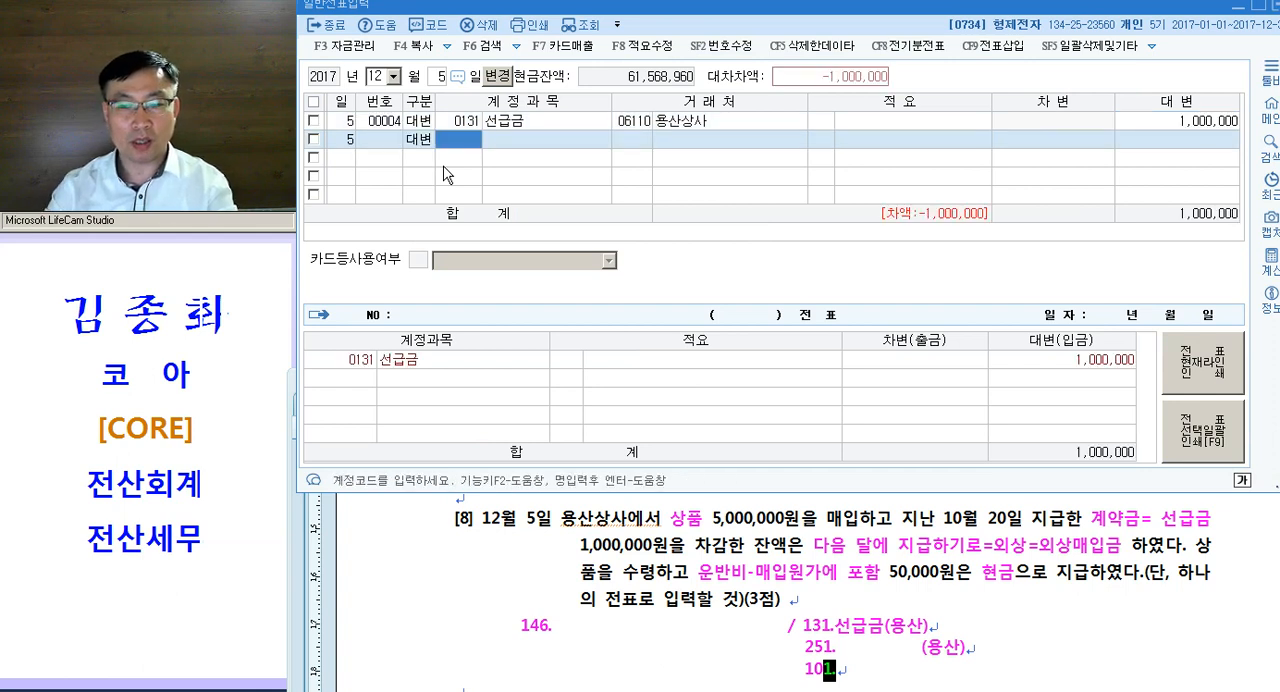
type("251")
key("Return")
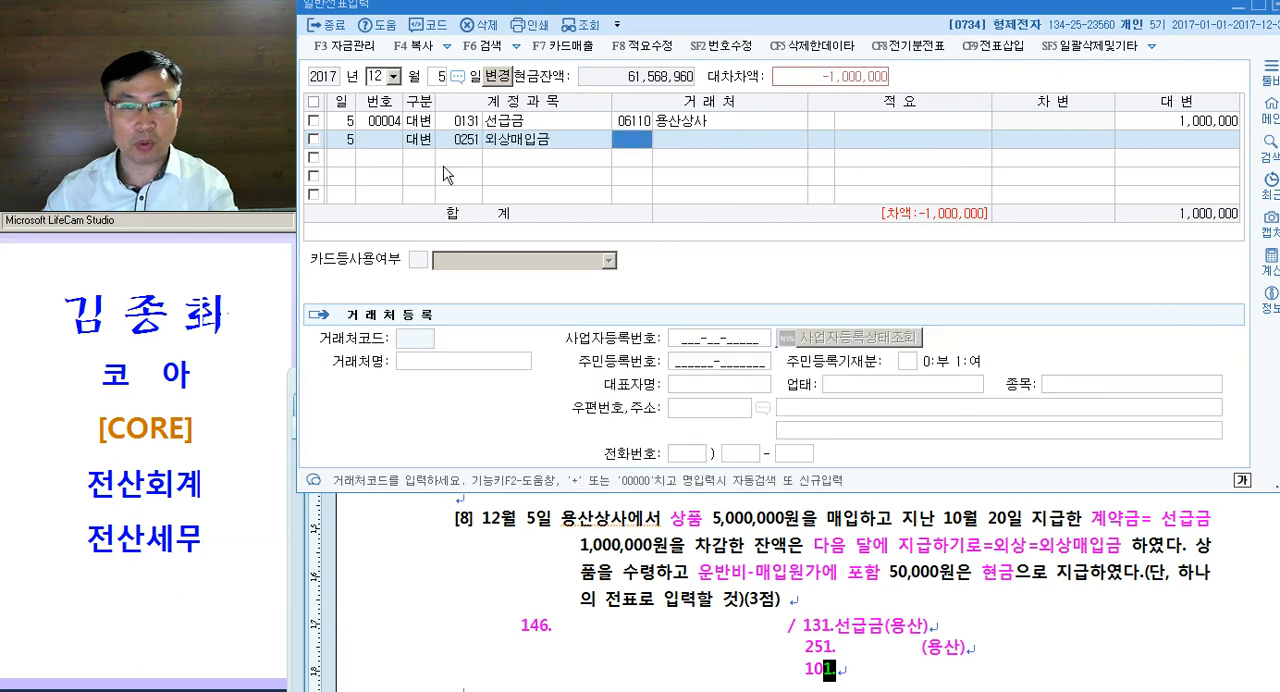
type("6110")
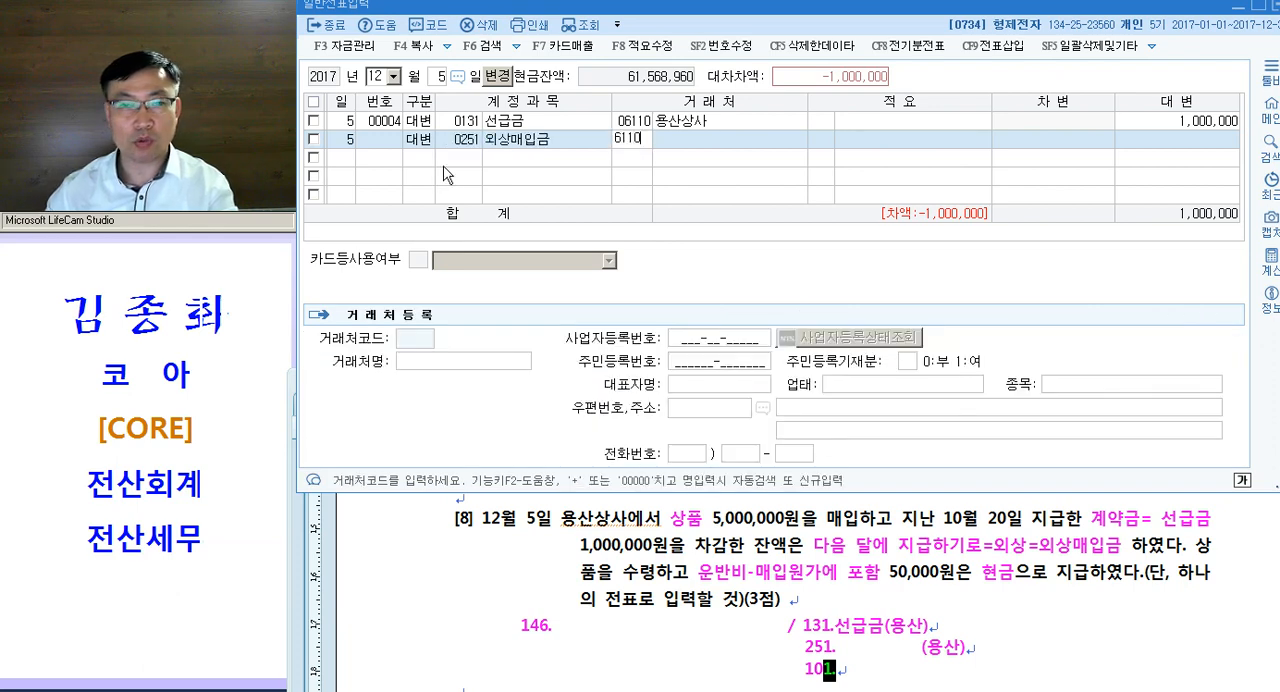
key("Return")
key("Left")
key("Return")
key("Return")
key("Return")
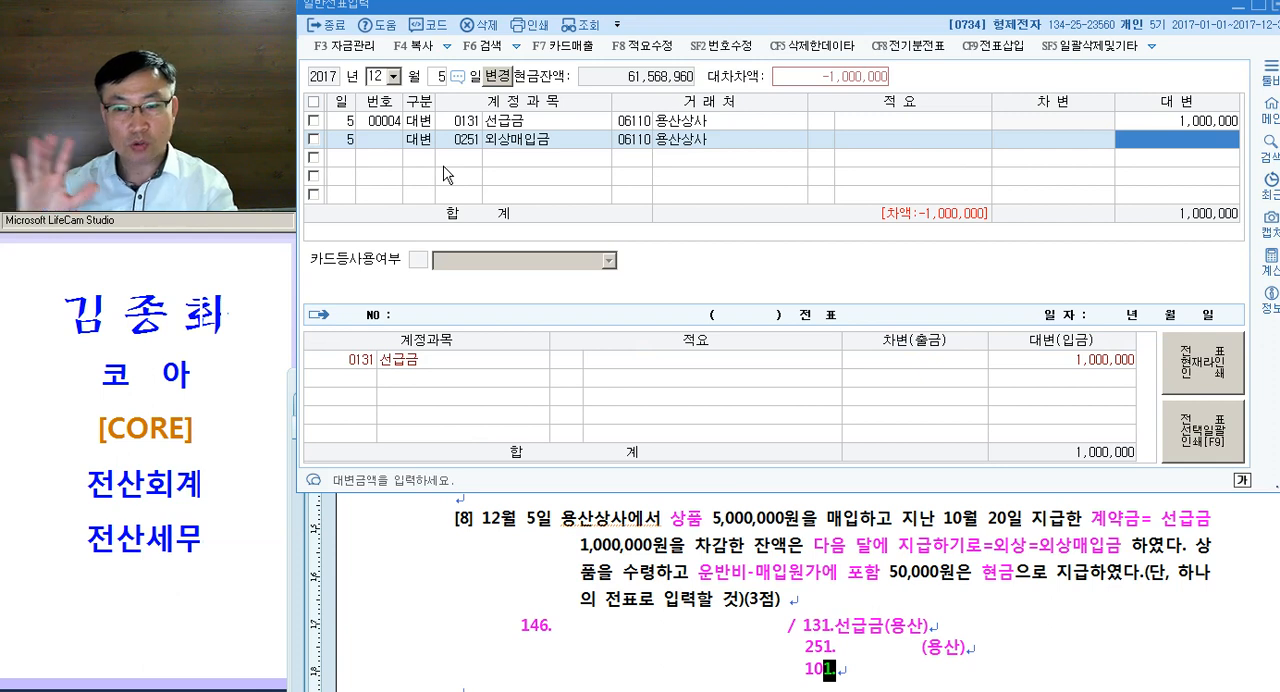
type("4000000")
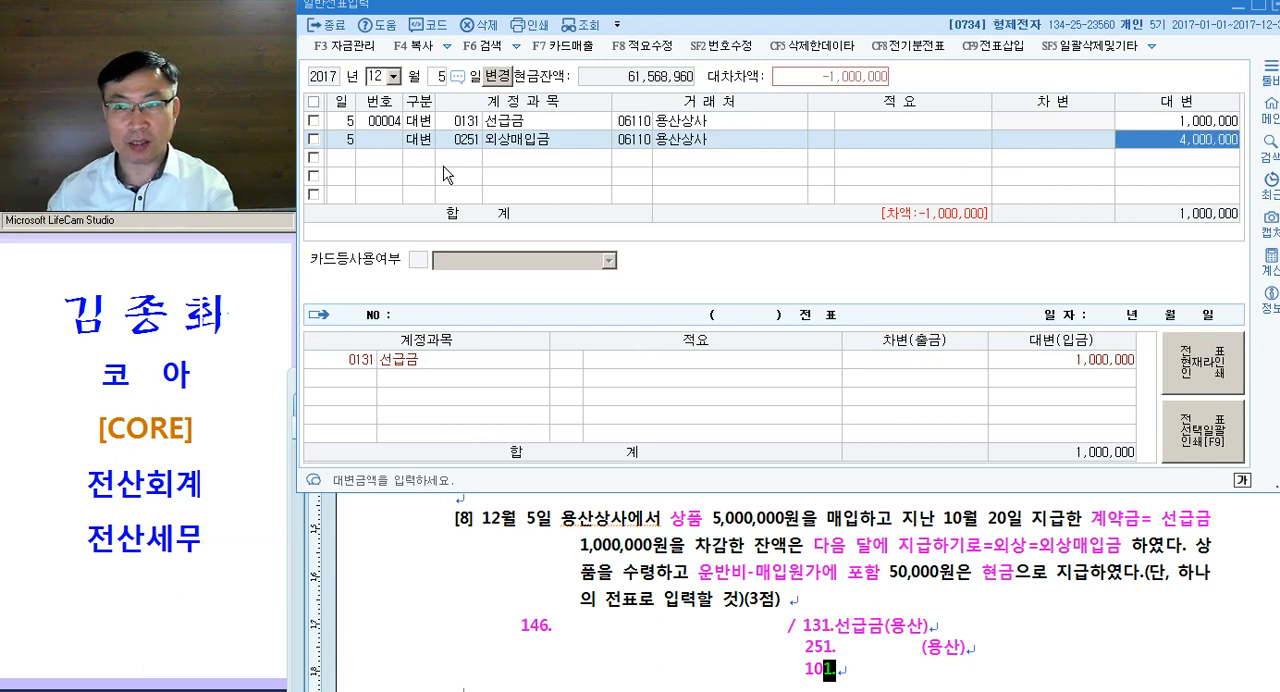
key("Return")
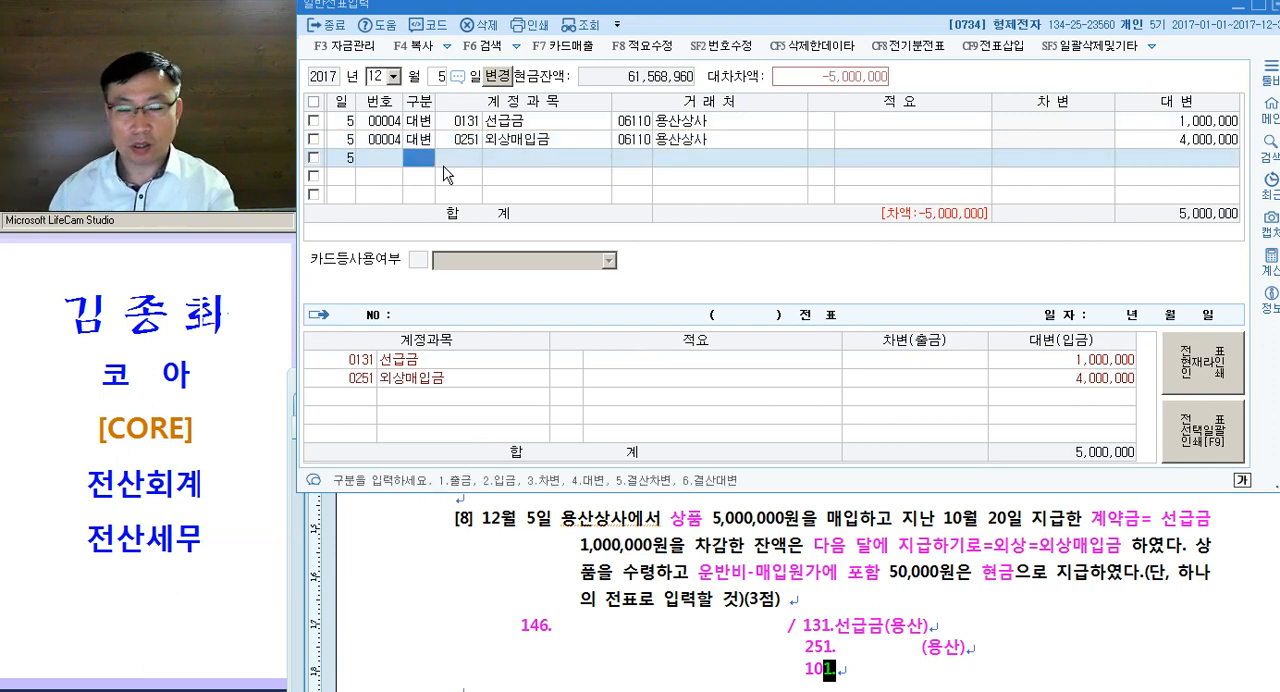
- Add a credit (대변) line of 50,000 with account 0101 현금 to the December 5 voucher
type("4")
key("Return")
type("101")
key("Return")
key("Return")
key("Return")
key("Left")
key("Left")
key("Left")
key("Return")
key("Return")
key("Return")
key("Return")
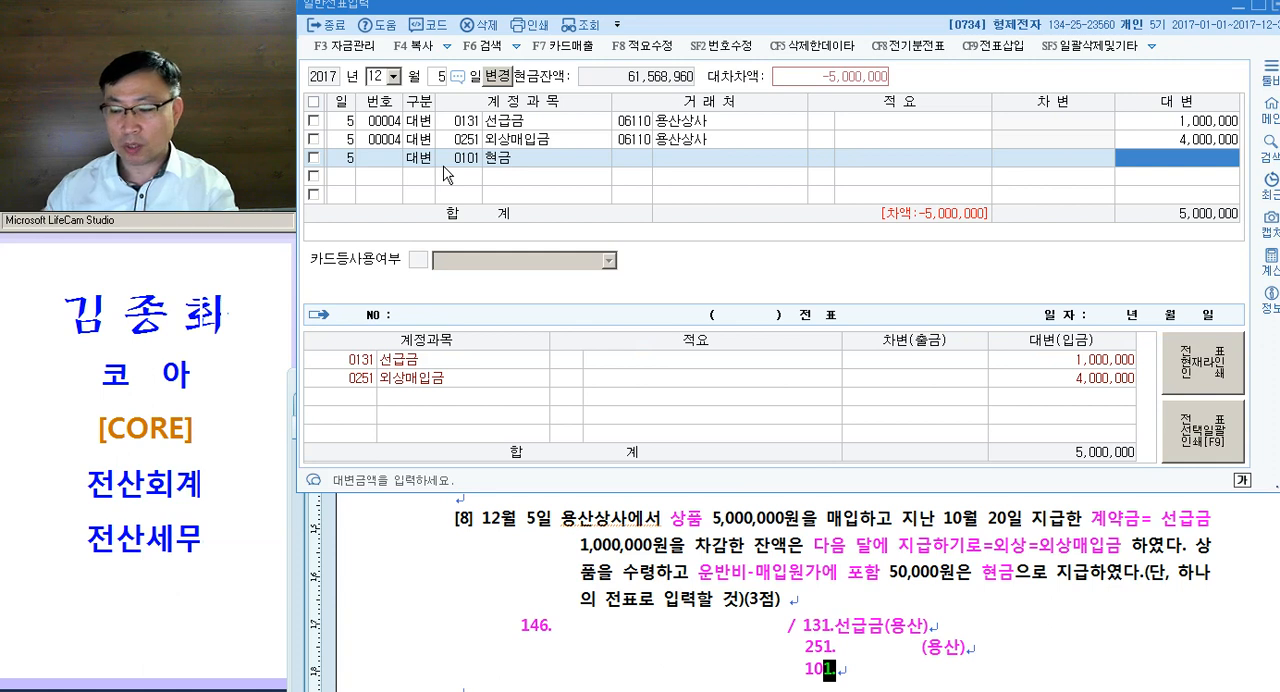
type("500000")
key("Return")
- Complete the December 5 voucher with a debit (차변) line of 5,050,000 for account 0146 상품
type("3")
key("Return")
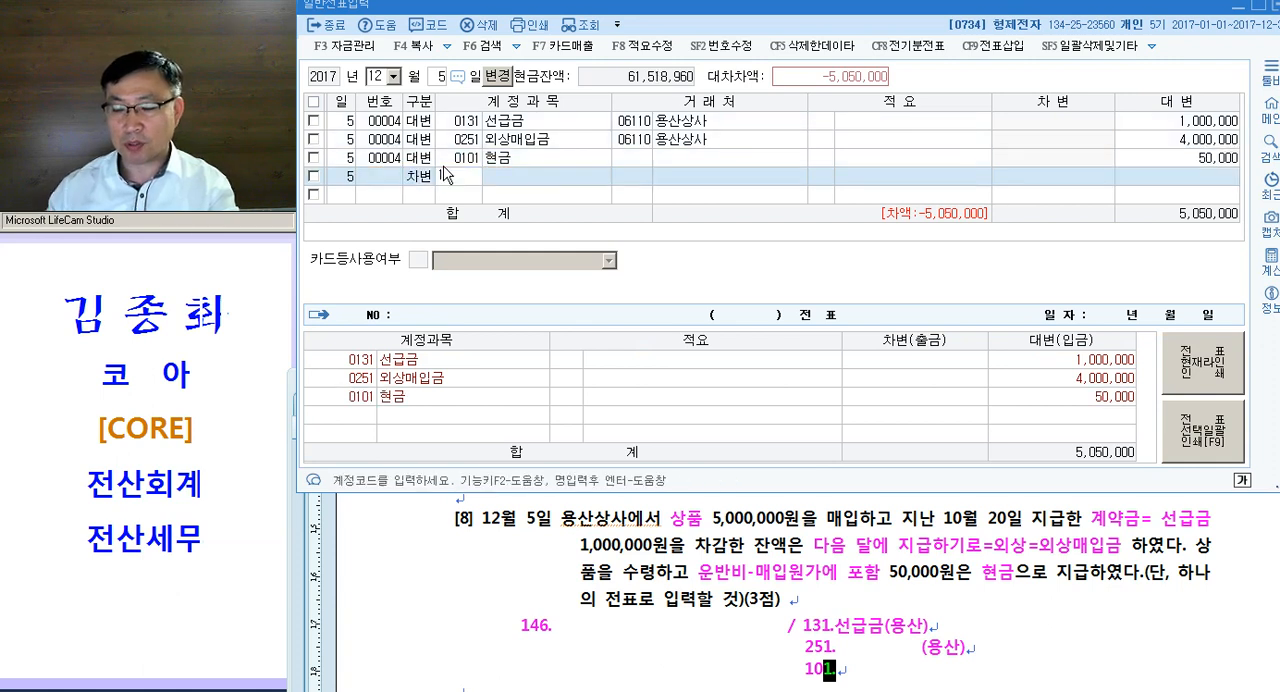
type("146")
key("Return")
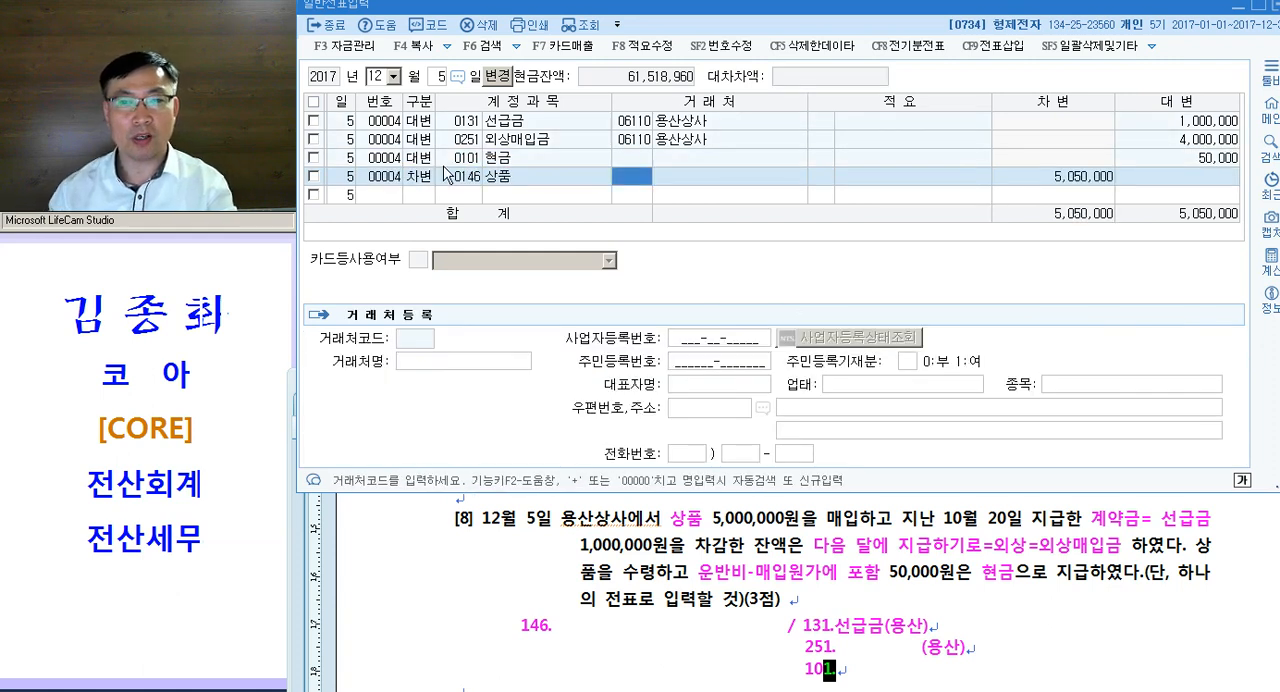
key("Return")
key("Return")
key("Return")
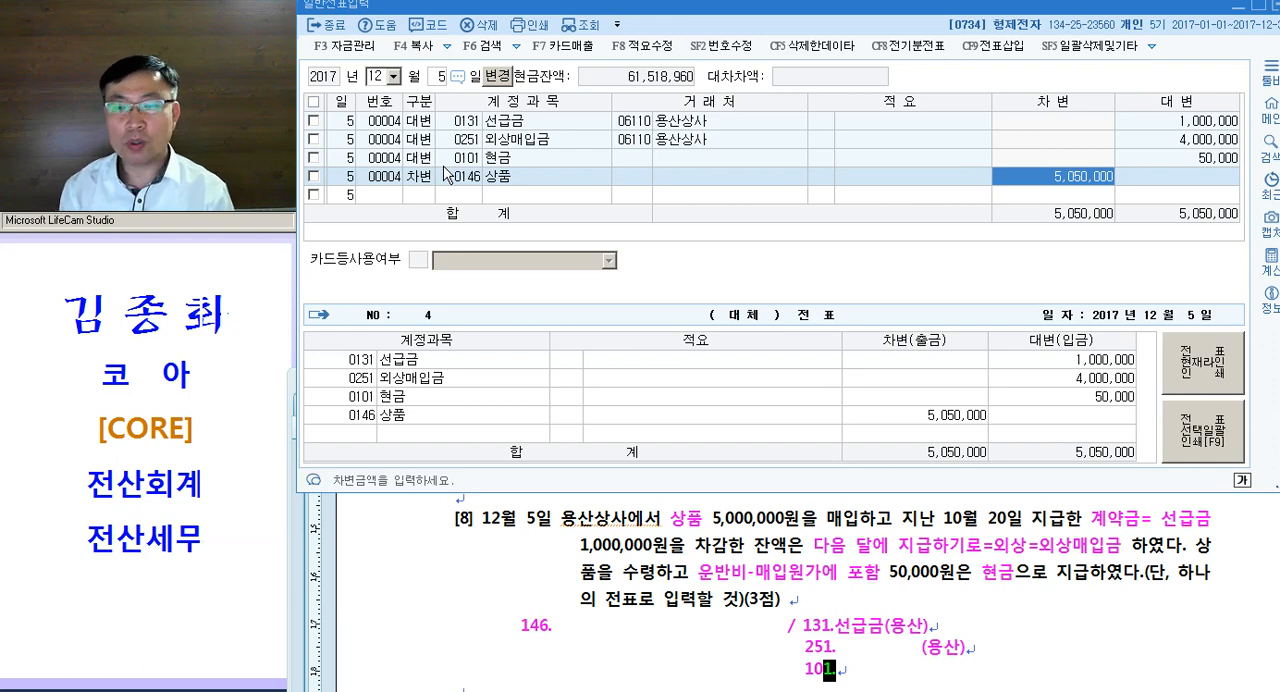
- Review question [8]'s written entry and read 문제5's instructions on correcting errors in the entered vouchers
left_click_drag(400, 626, 401, 669)
scroll(511, 634, "down", 1)
scroll(513, 638, "down", 1)
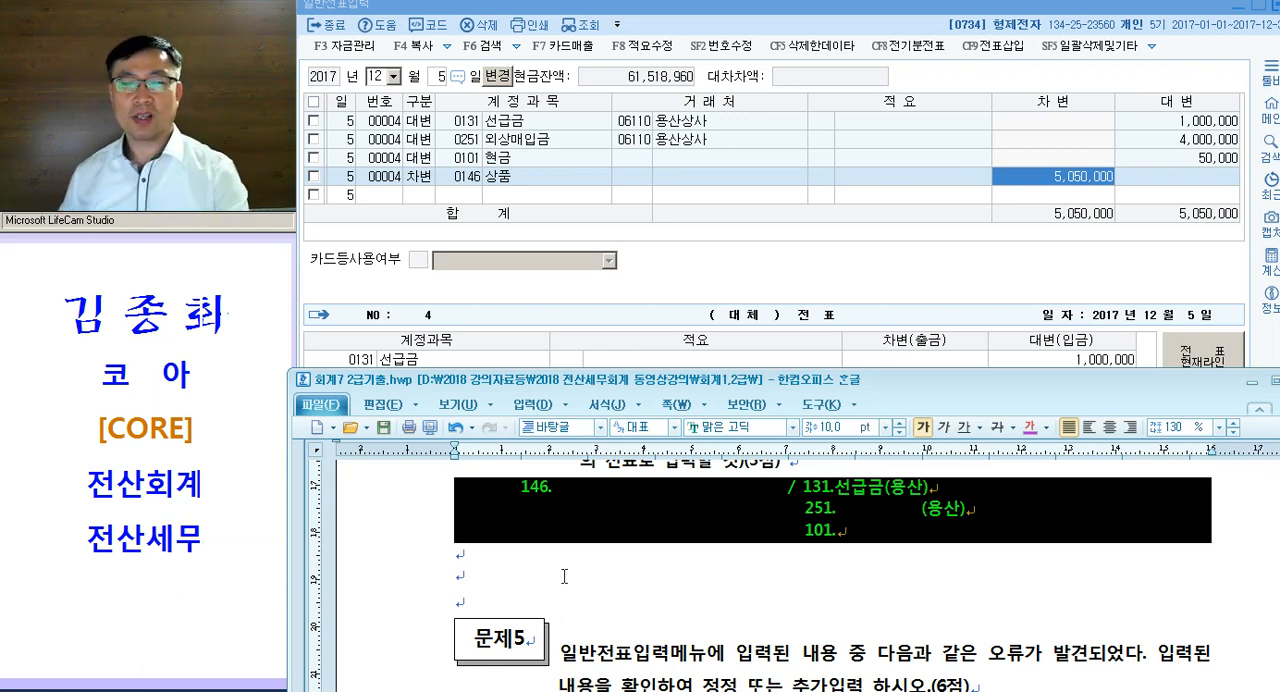
left_click(997, 547)
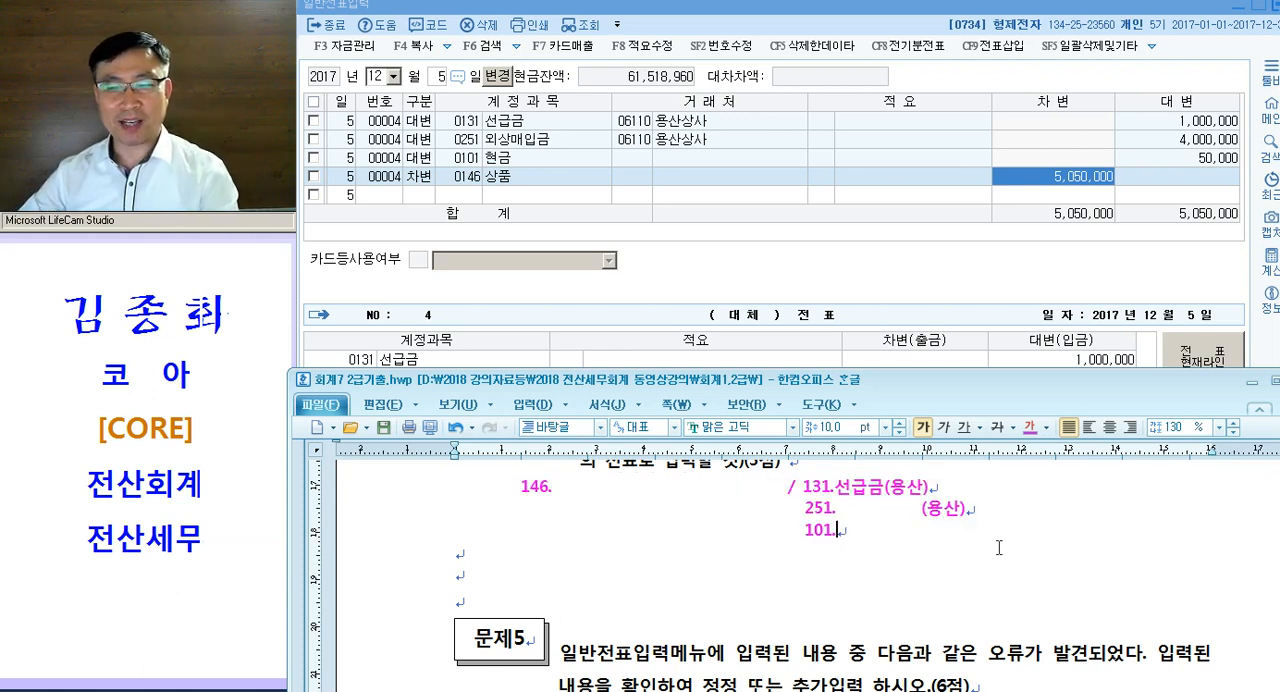
scroll(820, 545, "down", 3)
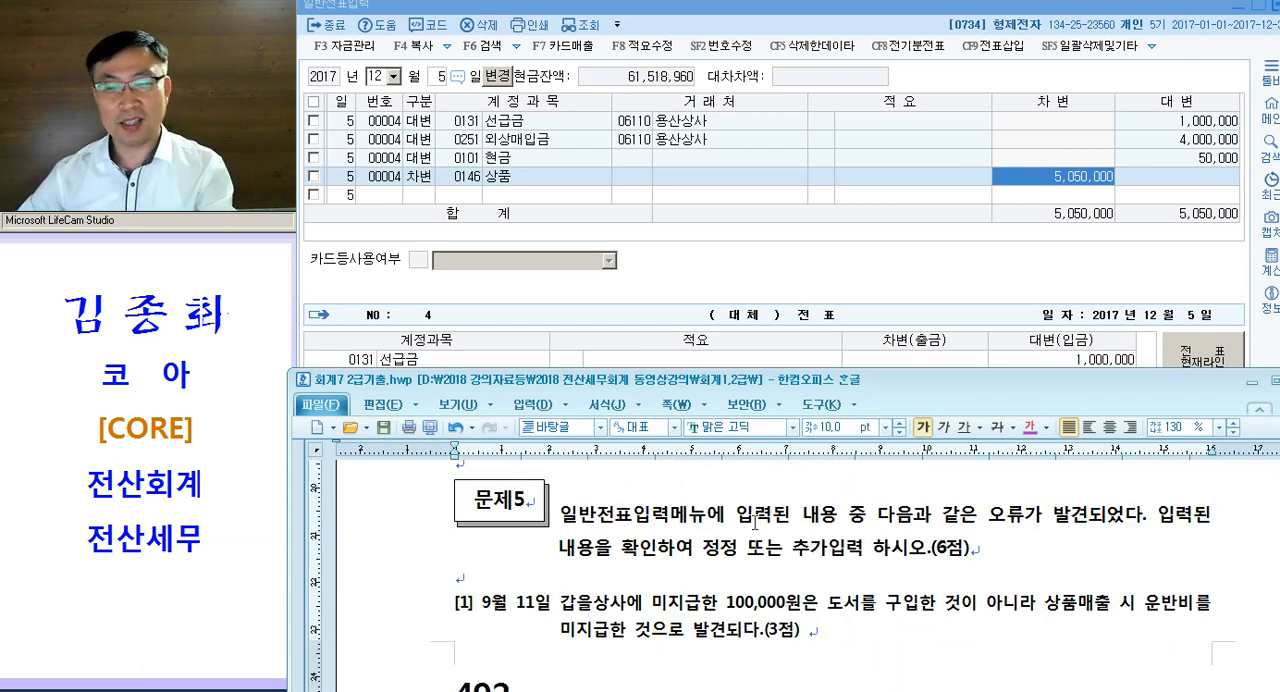
left_click_drag(633, 515, 848, 522)
scroll(800, 540, "down", 5)
scroll(800, 540, "up", 5)
scroll(787, 535, "down", 2)
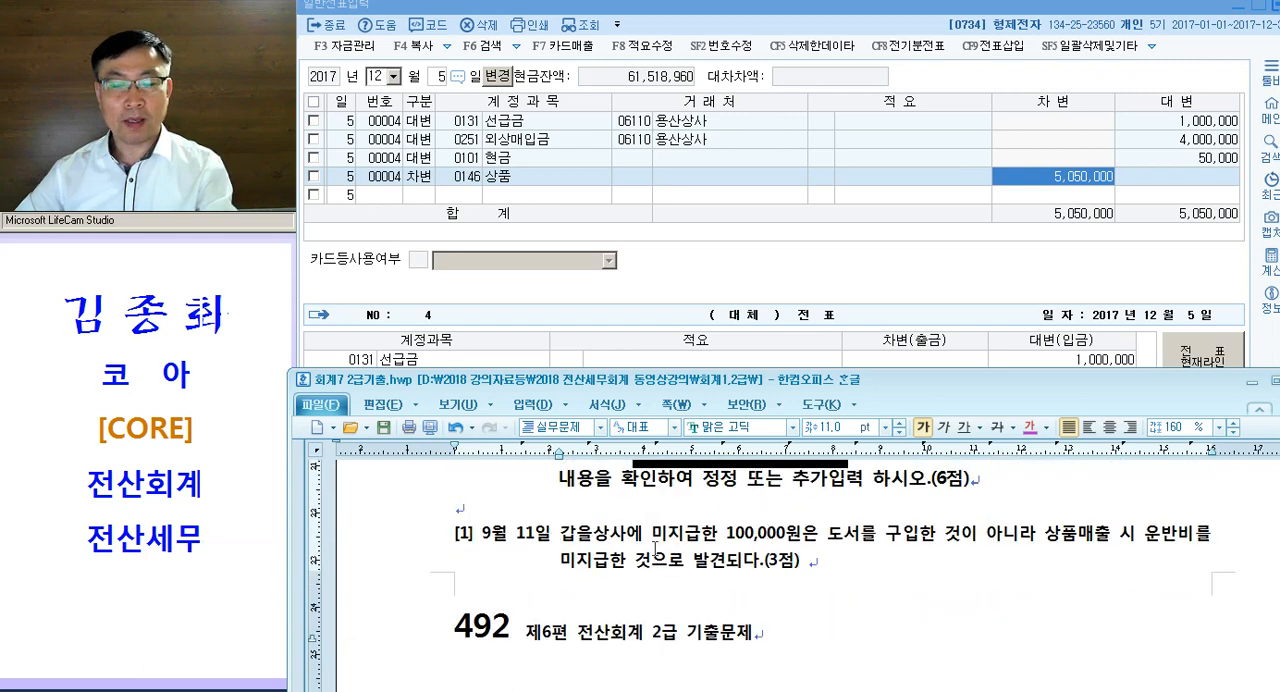
- Colour the phrases 상품매출 시 운반비 and 도서 magenta in 문제5 question [1]
left_click_drag(655, 540, 699, 541)
left_click_drag(818, 538, 907, 538)
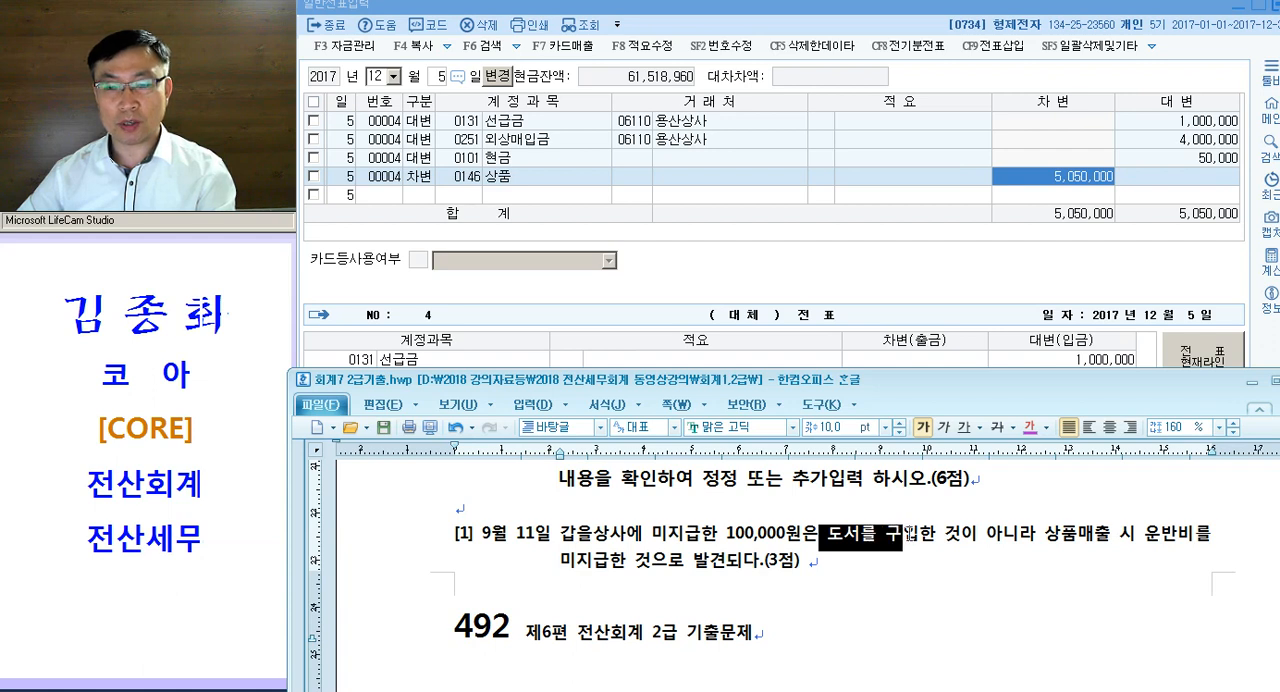
left_click_drag(1045, 538, 1191, 538)
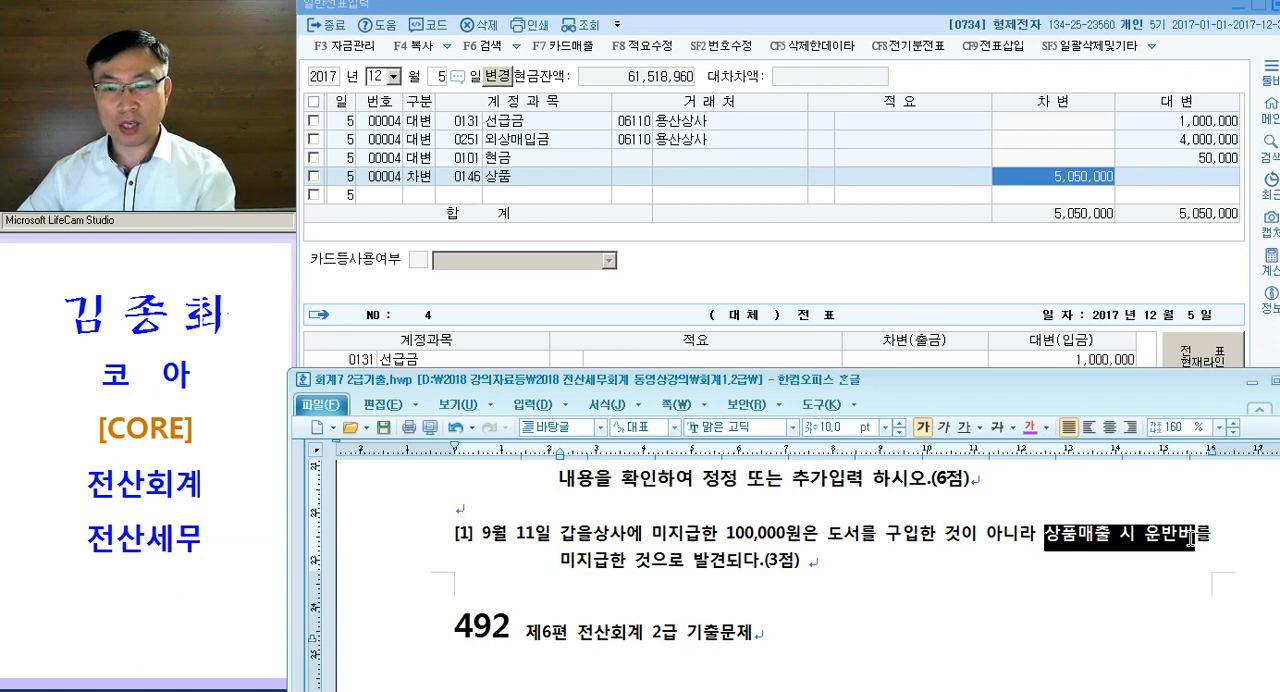
left_click(610, 560)
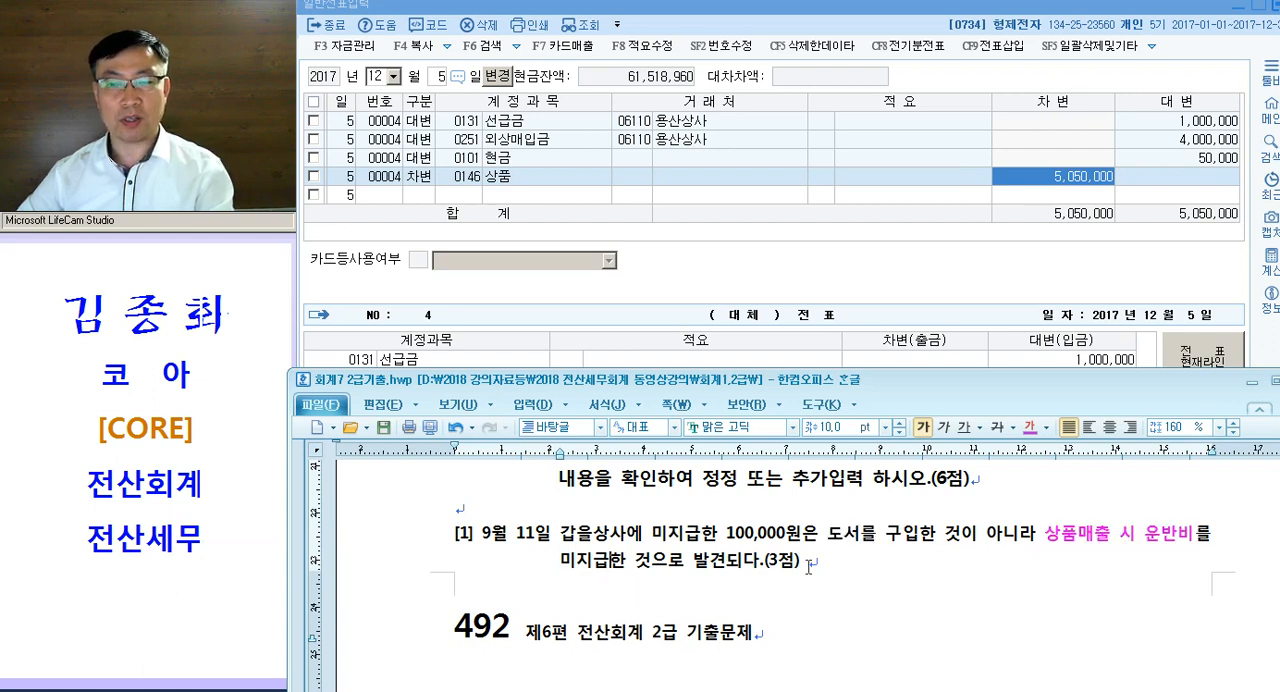
left_click_drag(820, 541, 867, 541)
key("alt+c")
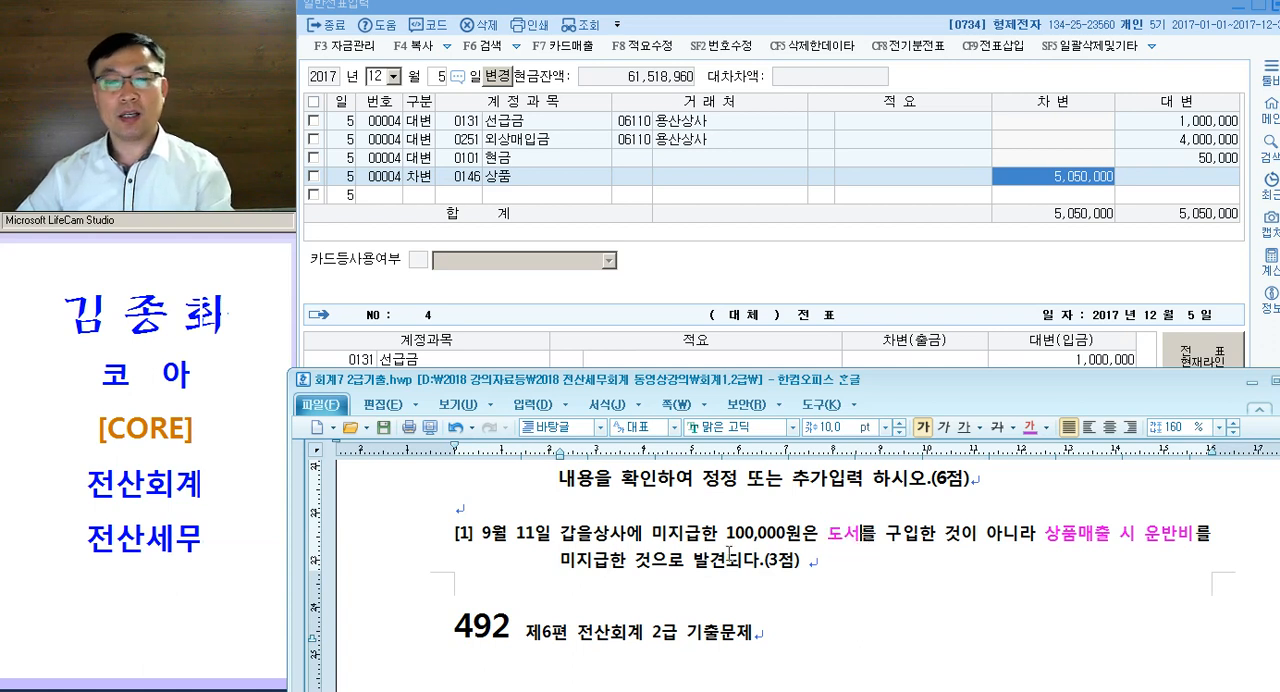
- Open the September 11 voucher in the 일반전표입력 window and set its debit line's account to 0824 운반비
left_click(665, 543)
left_click(531, 168)
key("Escape")
key("Escape")
type("0911")
key("Return")
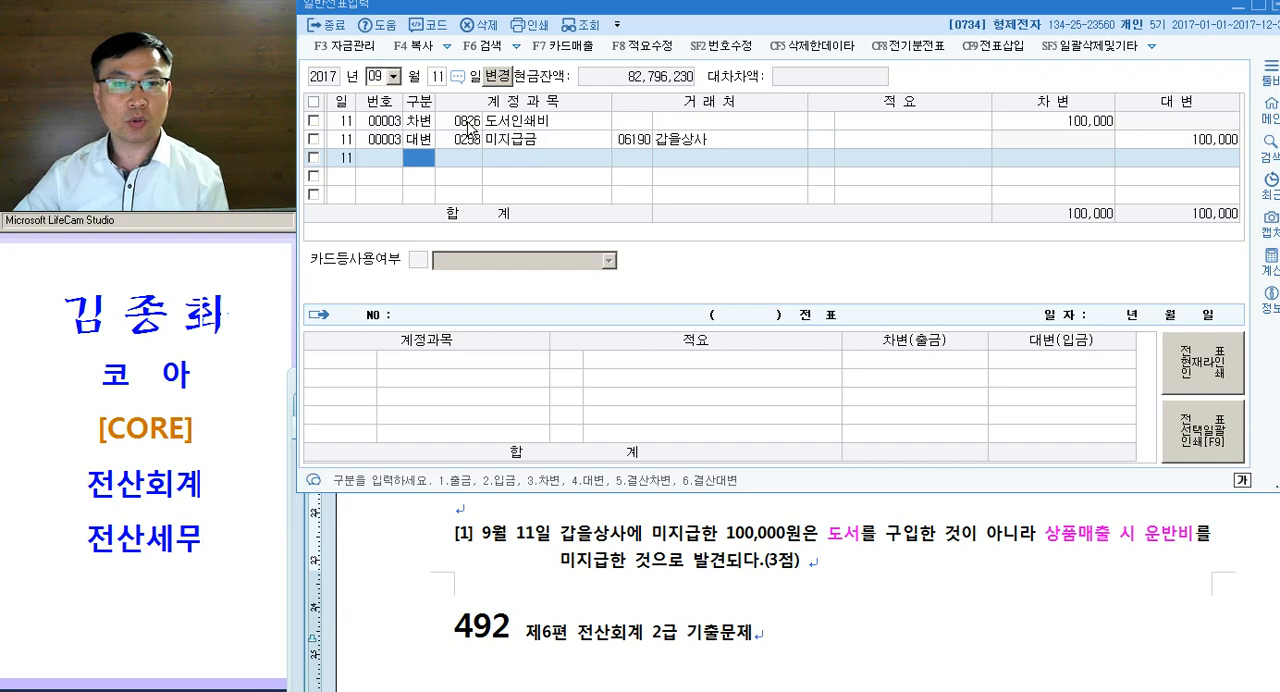
left_click(478, 126)
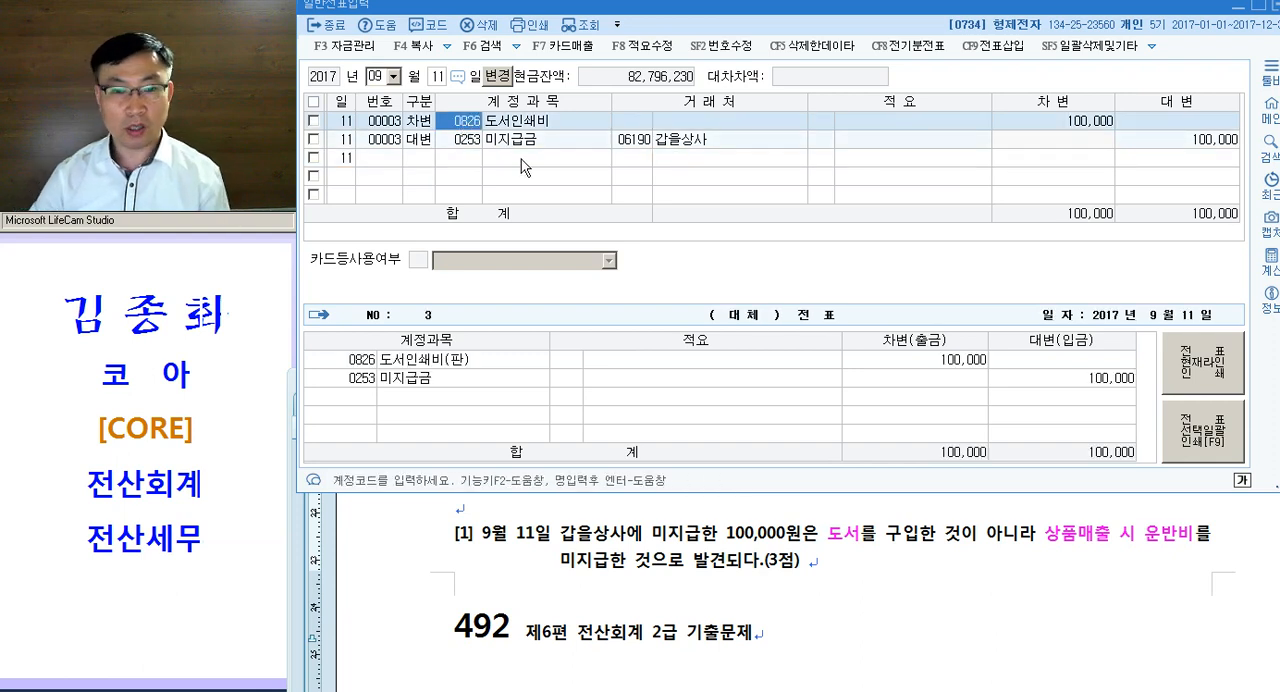
type("0824")
key("Return")
key("Left")
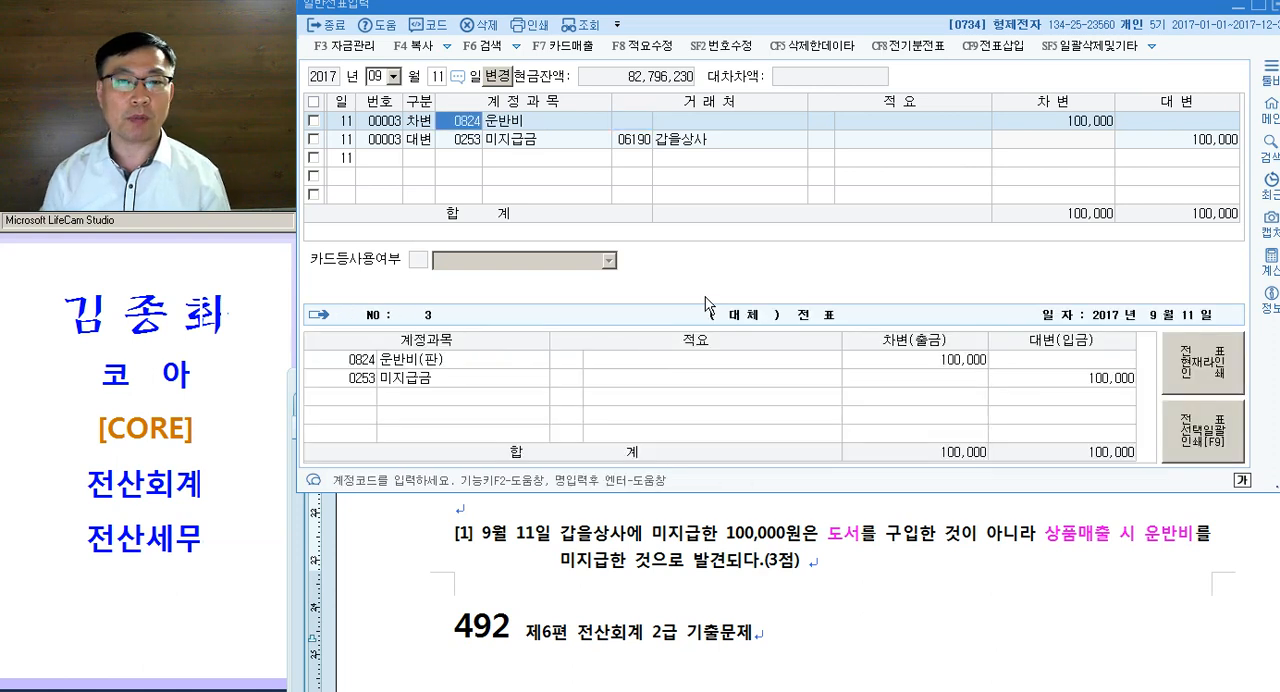
- Look up accounts matching 운반 for the same debit line and choose 0824 운반비 (판매관리비)
type("운반")
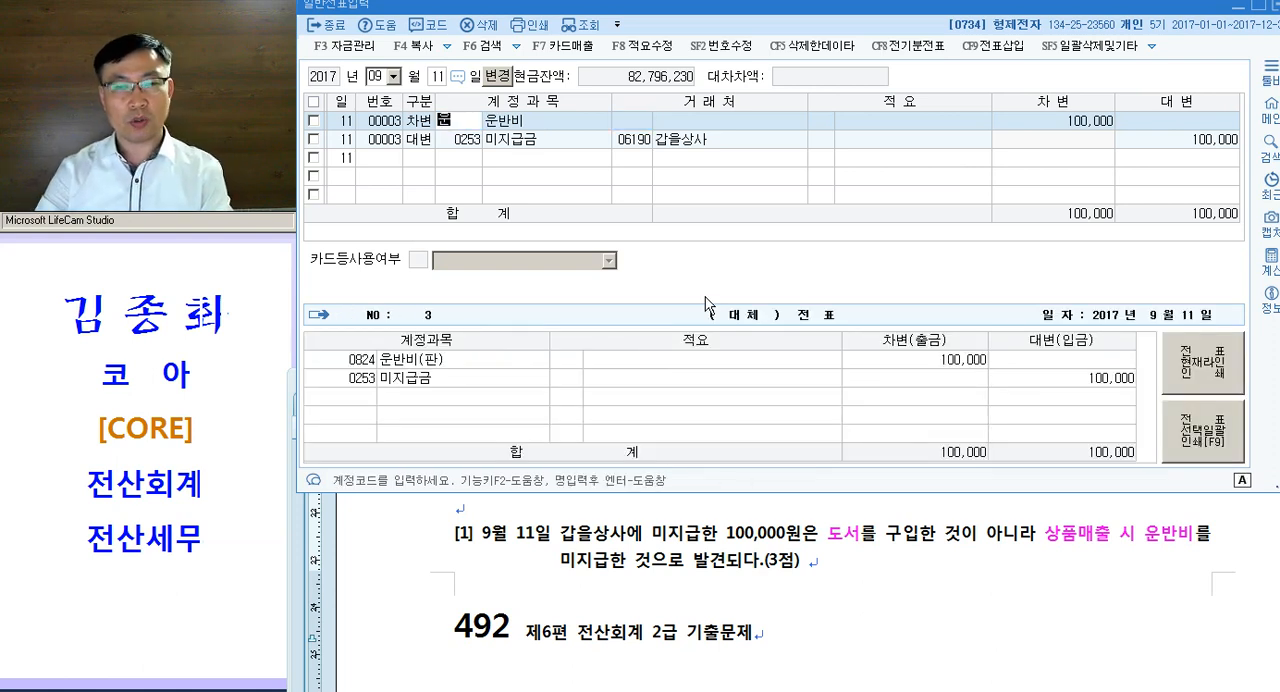
key("Return")
key("Down")
key("Down")
key("Down")
key("Down")
key("Down")
key("Down")
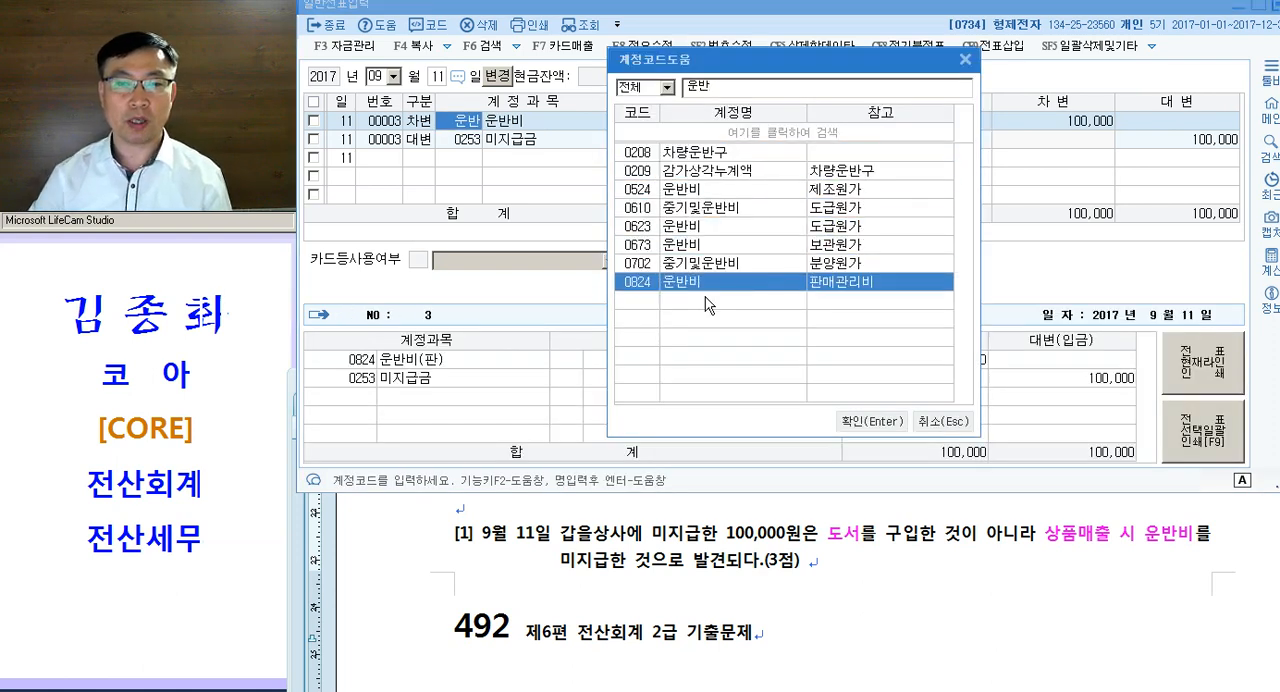
key("Return")
key("Down")
- Return to the exam document and colour the phrase 영업사원 회식비 magenta in 문제5 question [2]
left_click(650, 567)
scroll(684, 535, "down", 3)
left_click(606, 538)
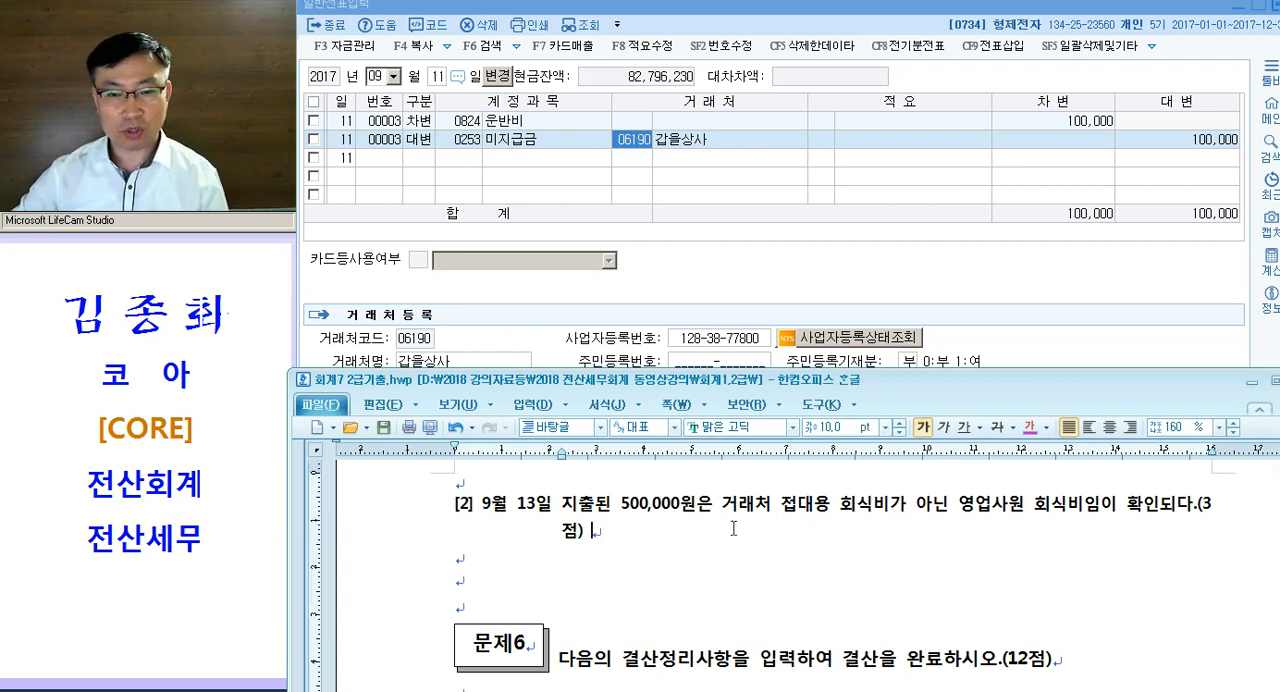
left_click_drag(720, 505, 840, 512)
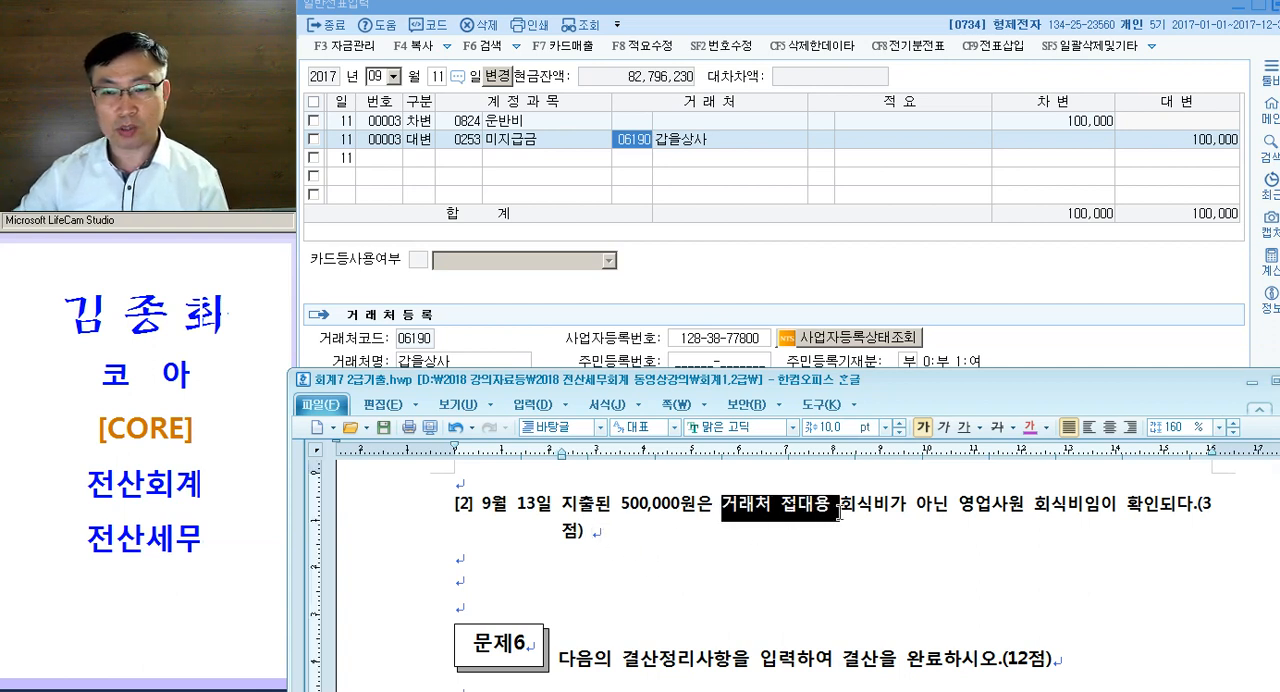
left_click_drag(950, 511, 1092, 512)
key("ctrl+m")
key("d")
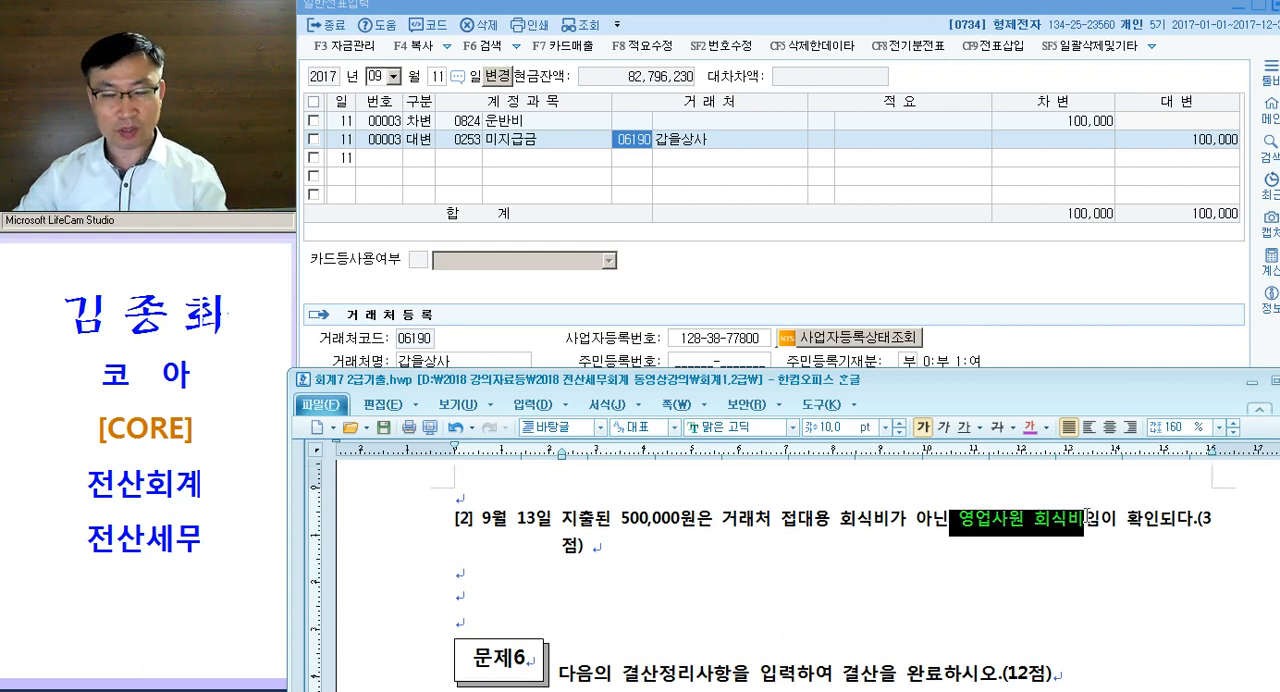
left_click(971, 533)
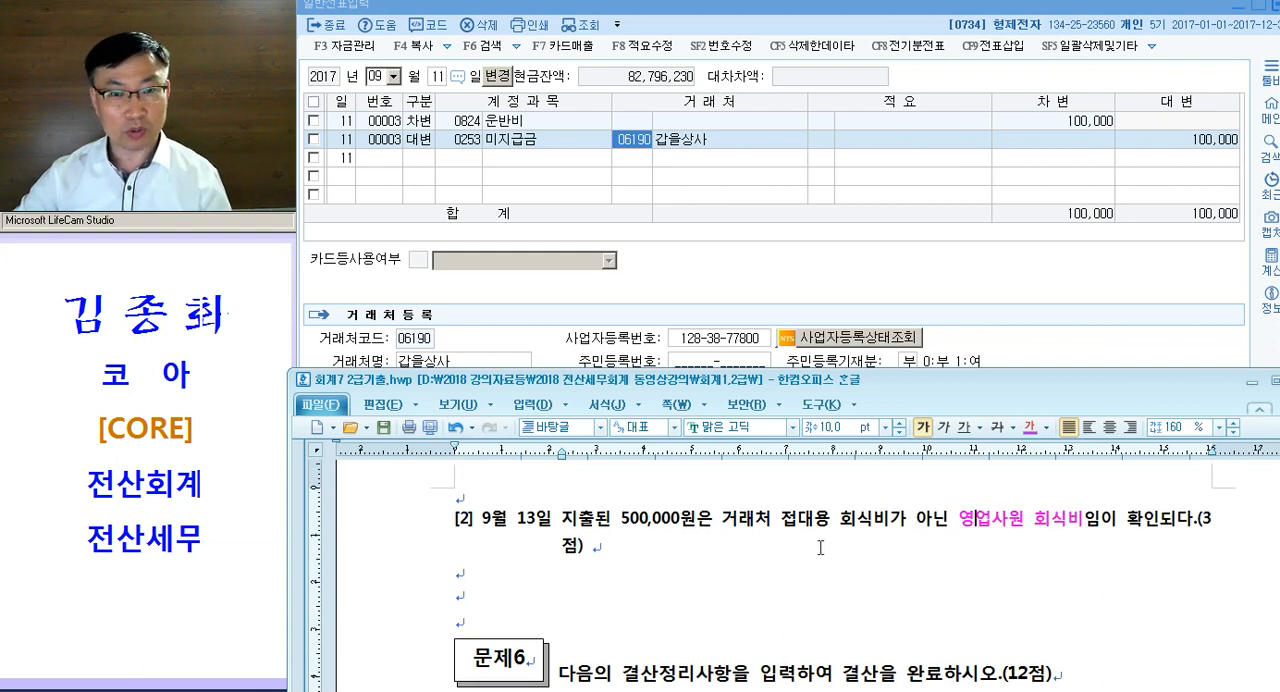
- Open the September 13 voucher in the 일반전표입력 window and set its debit line's account to 0811 복리후생비
left_click(590, 157)
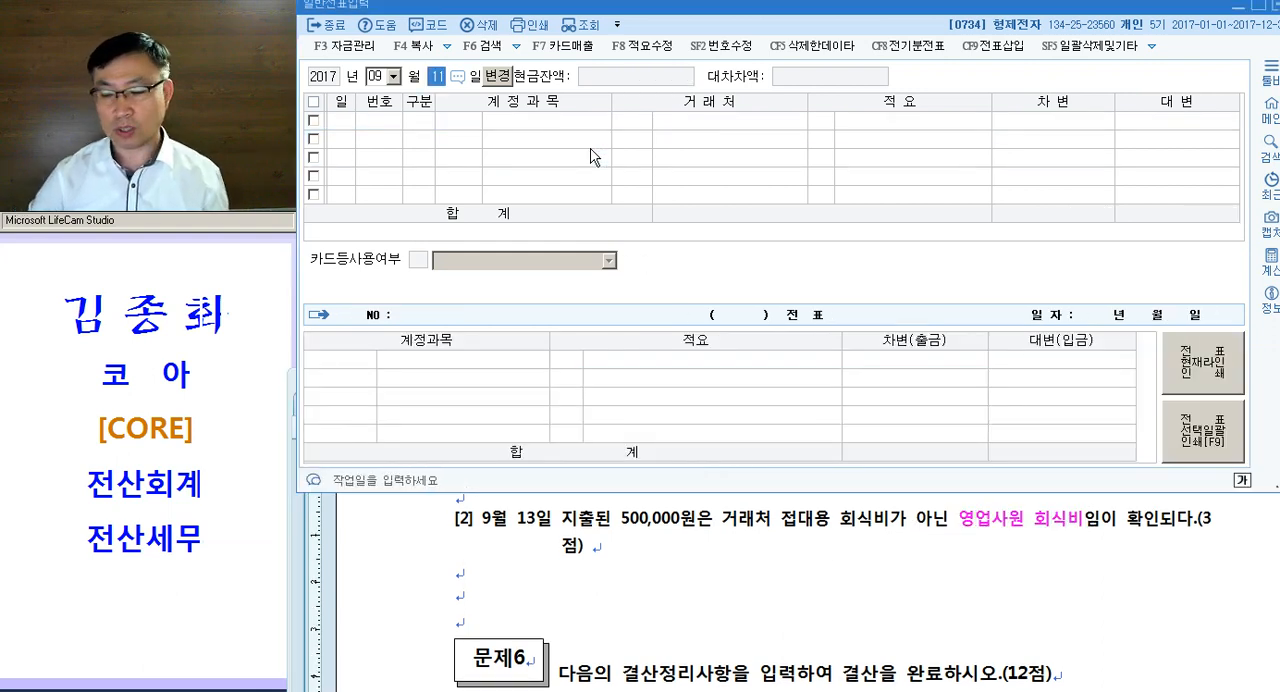
type("13")
key("Return")
key("Up")
key("Up")
type("0811")
key("Return")
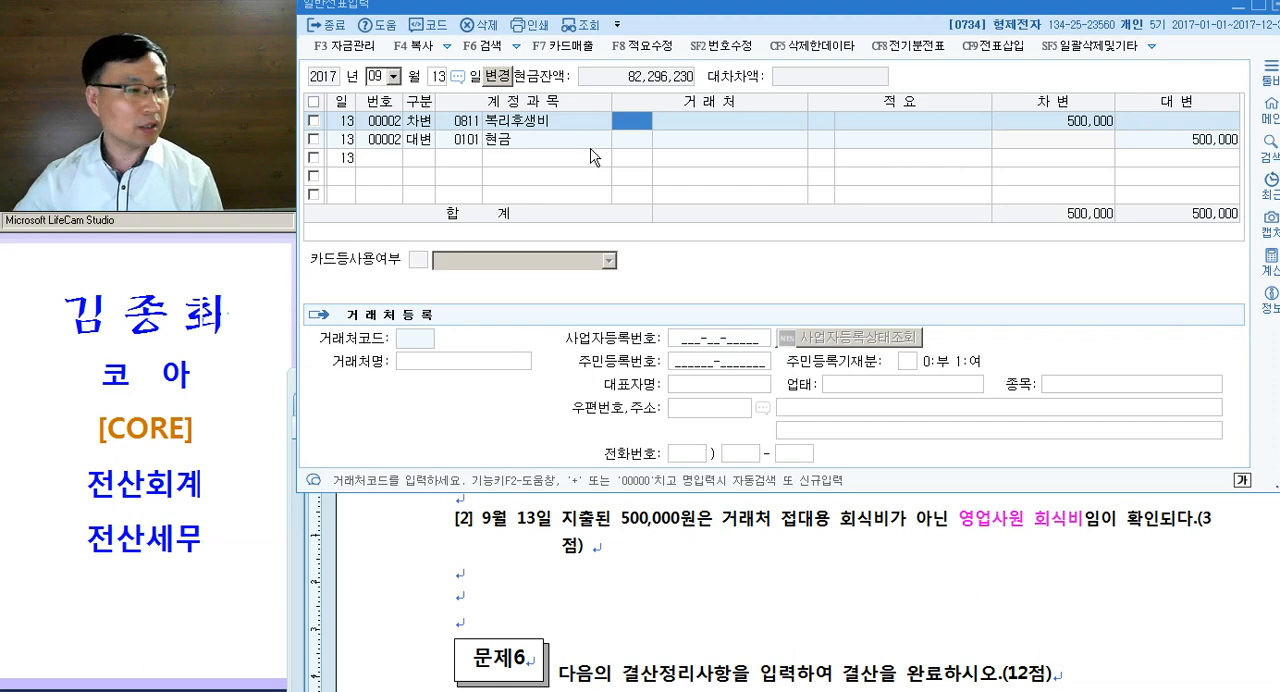
- Return to the exam document and colour the word 결산정리사항 magenta in the 문제6 heading
left_click(603, 572)
scroll(620, 548, "down", 5)
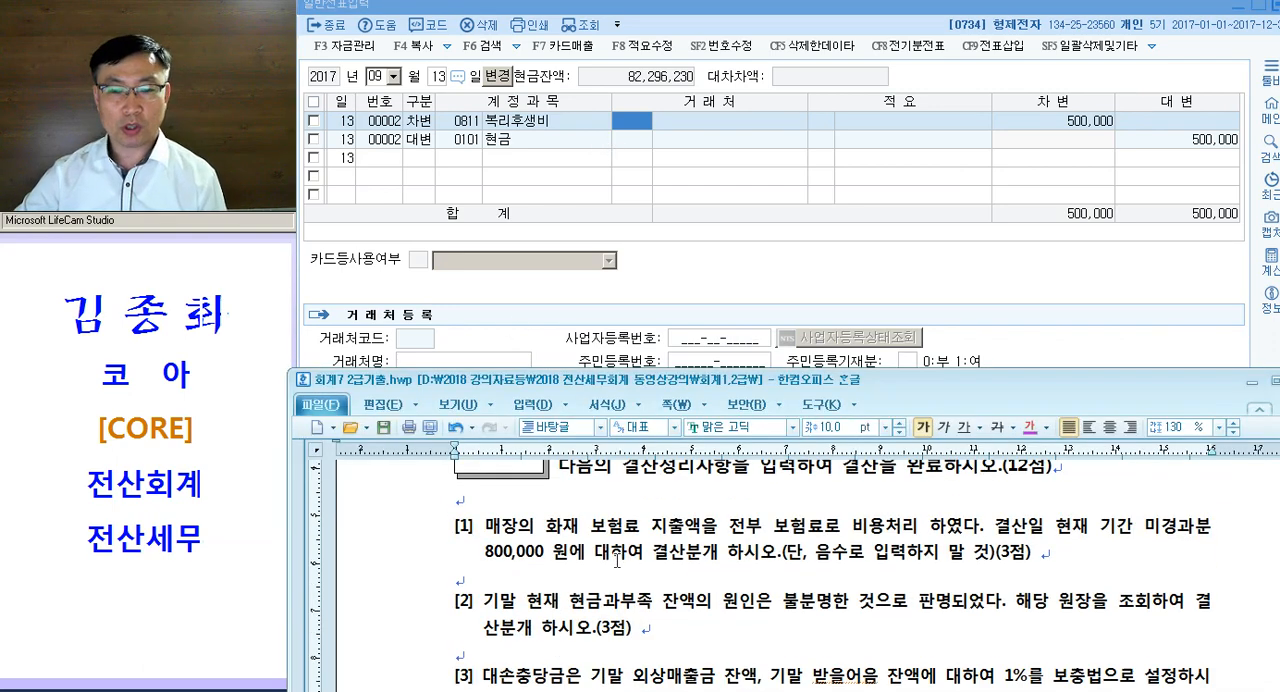
scroll(662, 500, "up", 1)
left_click_drag(621, 537, 733, 538)
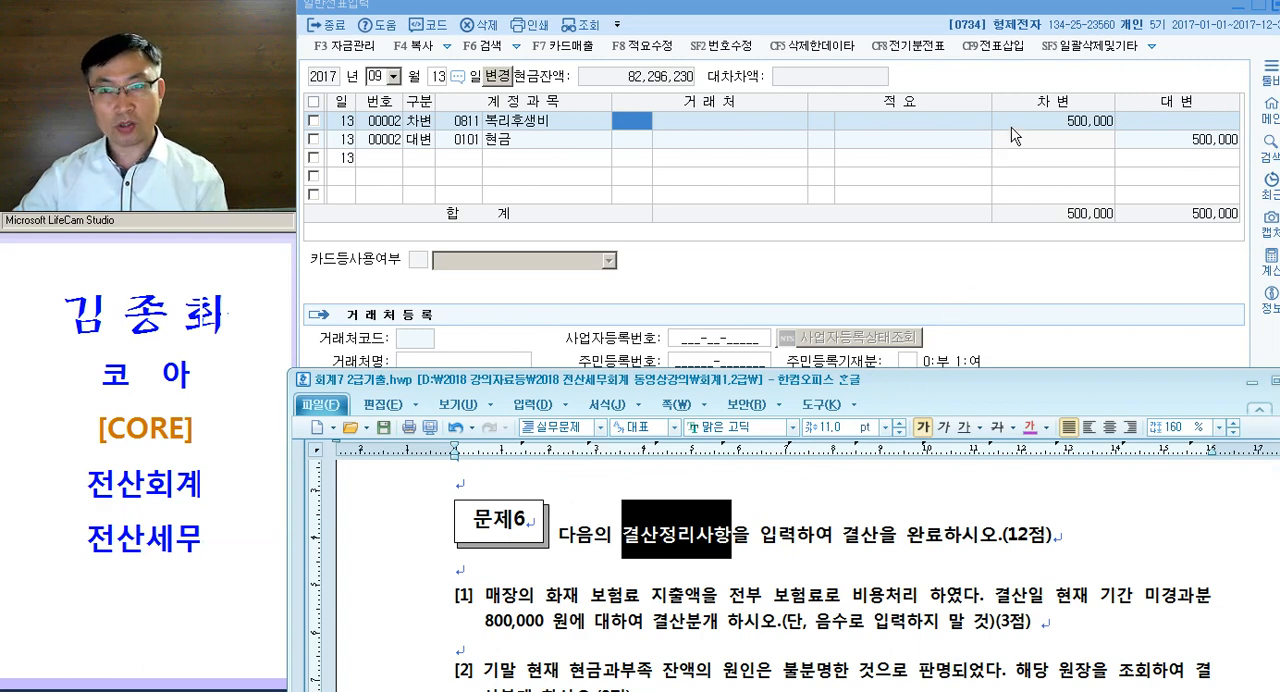
left_click(1030, 428)
left_click(736, 541)
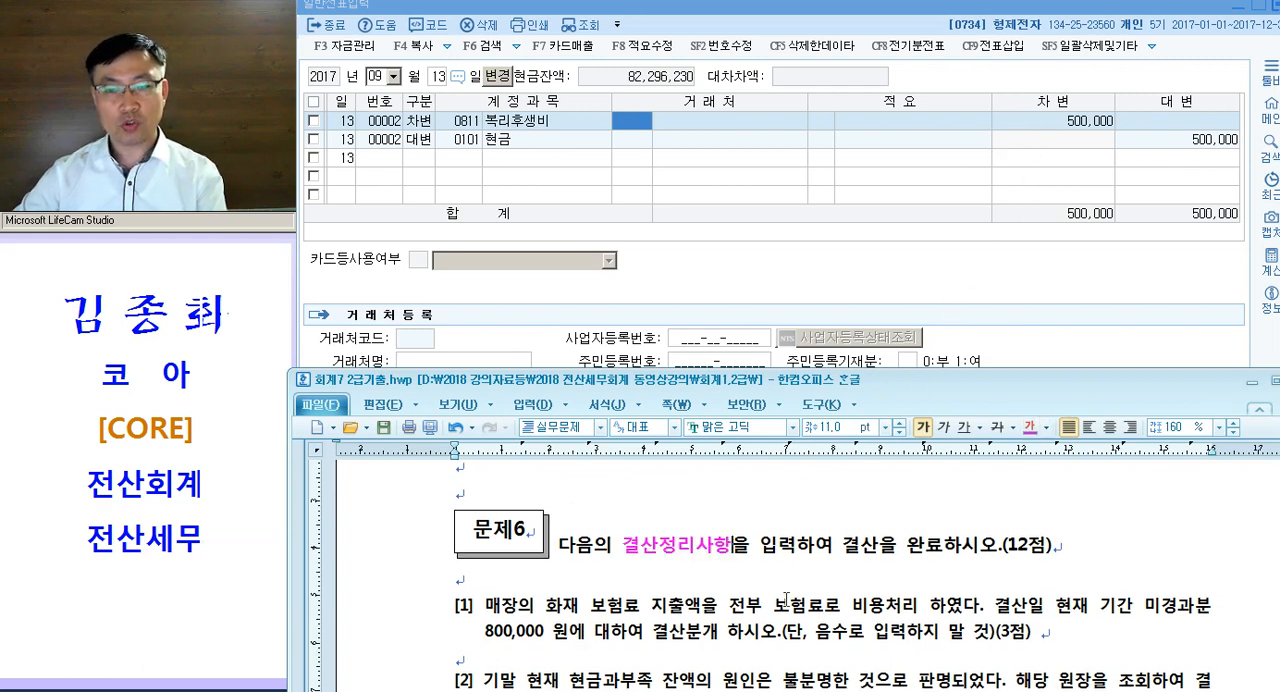
- Insert the note ": 수동 --> 자동" after 결산정리사항 in the 문제6 heading
type(": 수동 --> ㅈ")
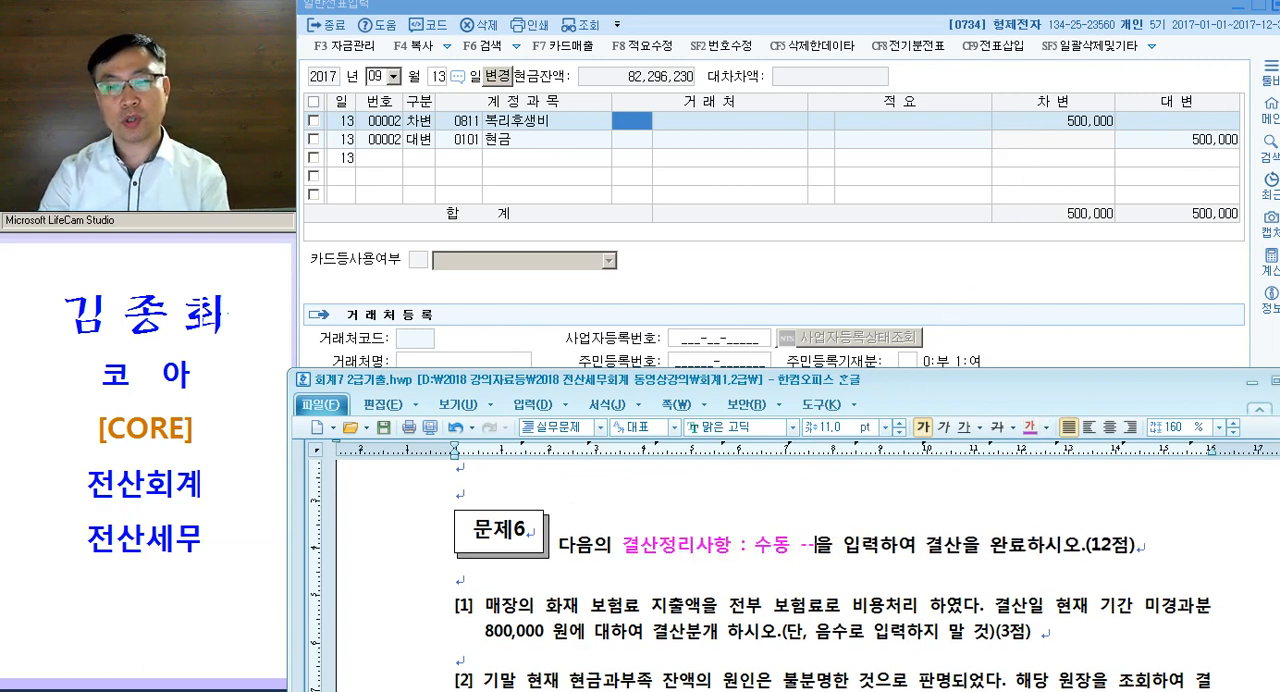
type("ㅏ동")
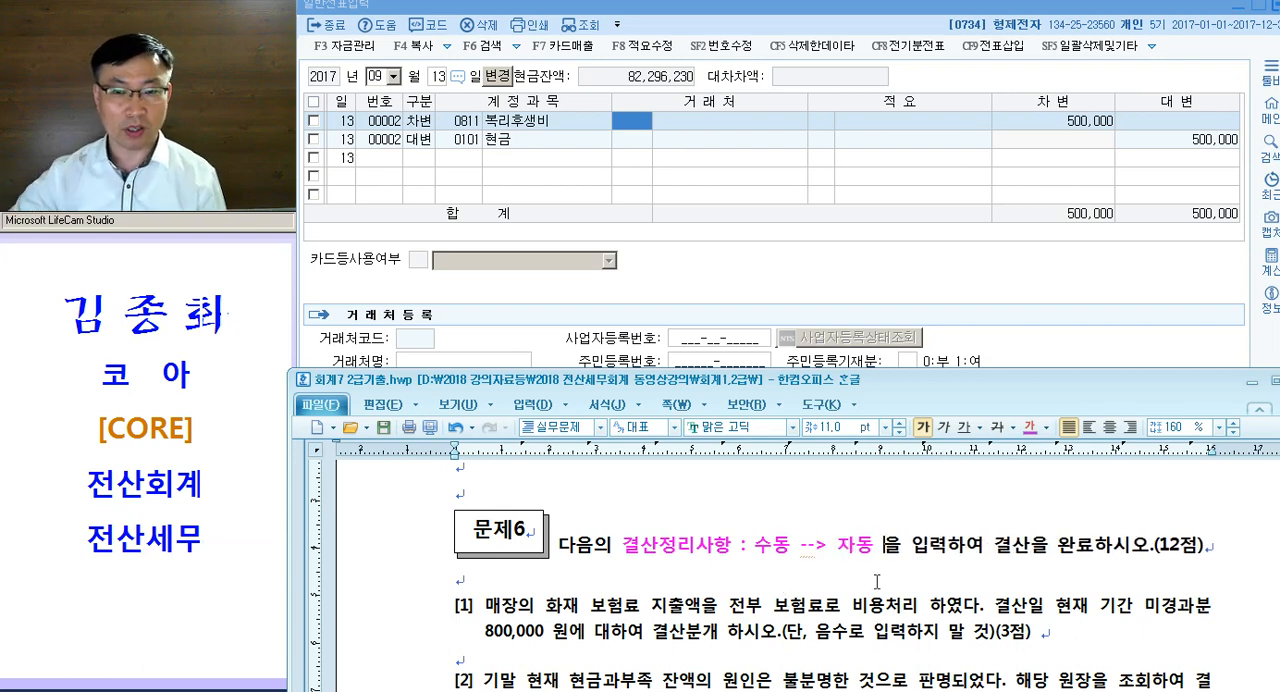
scroll(814, 560, "down", 1)
scroll(838, 494, "up", 1)
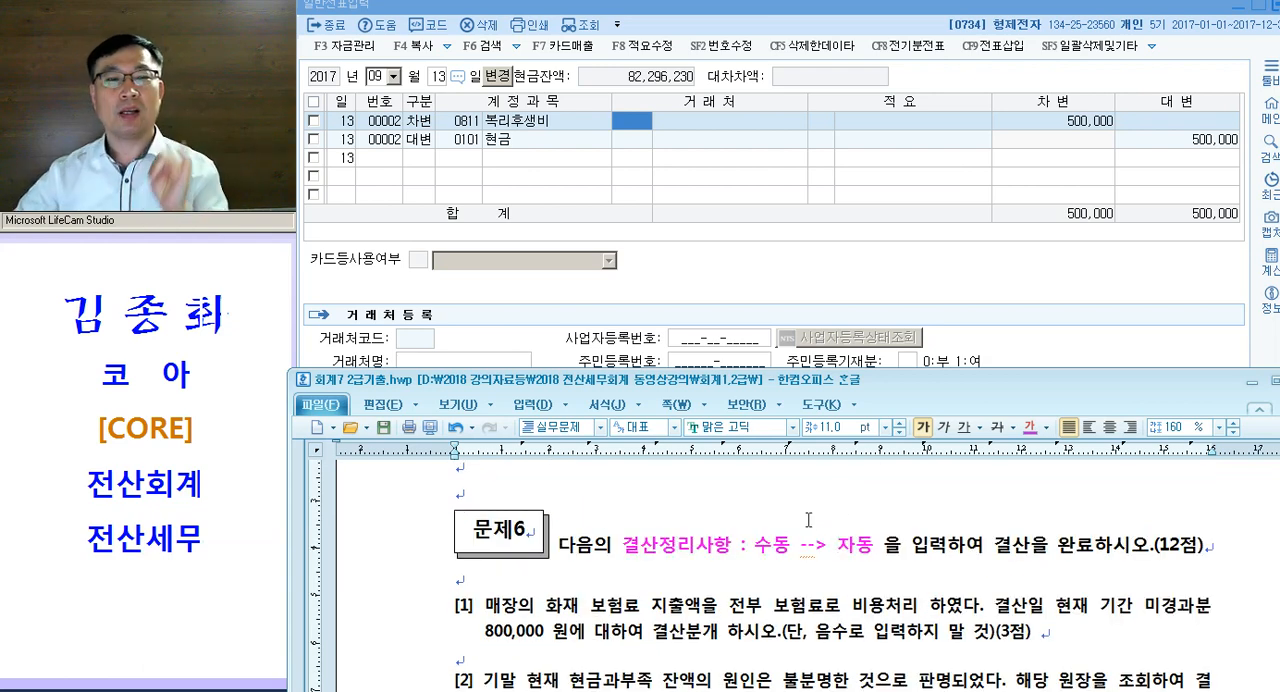
left_click(764, 571)
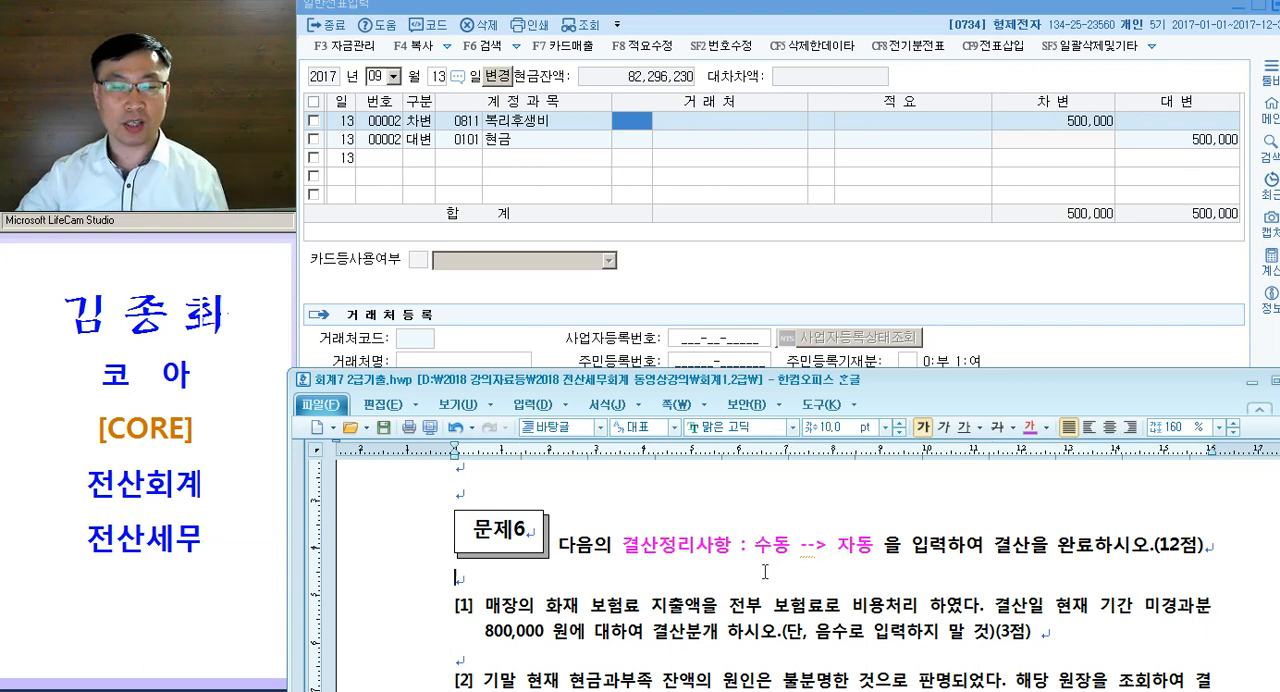
- Insert the label <수동> on the blank lines below 문제6 questions [1] and [2]
scroll(747, 600, "down", 1)
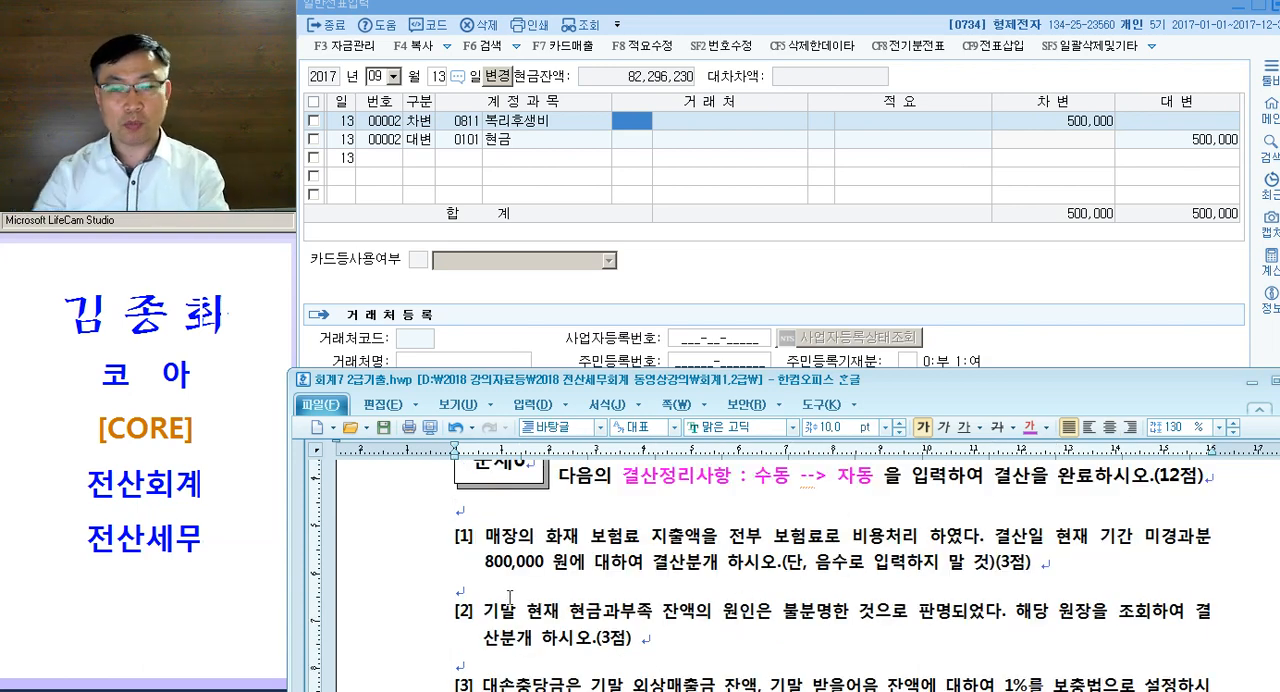
left_click(681, 142)
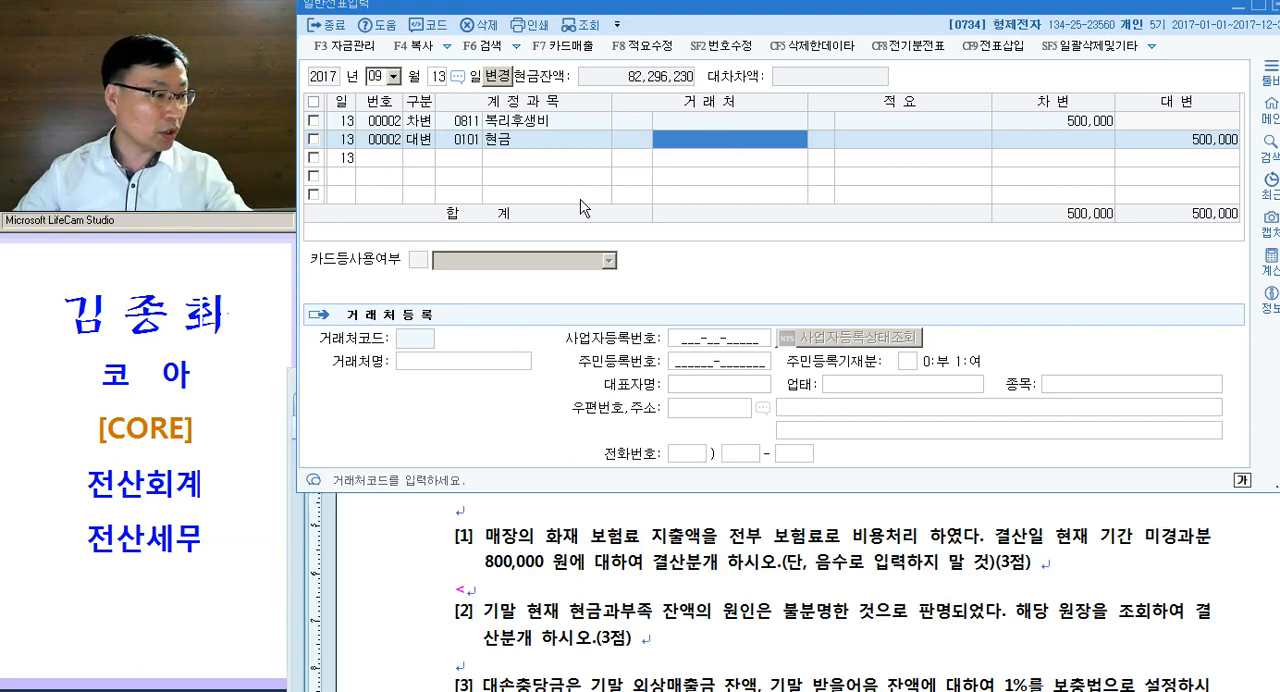
left_click_drag(495, 566, 533, 600)
left_click(530, 598)
type("수동>")
key("Return")
scroll(628, 563, "down", 3)
type("<수동>")
key("Return")
- Insert the label <자동> on the blank line below 문제6 question [3]
scroll(589, 607, "down", 2)
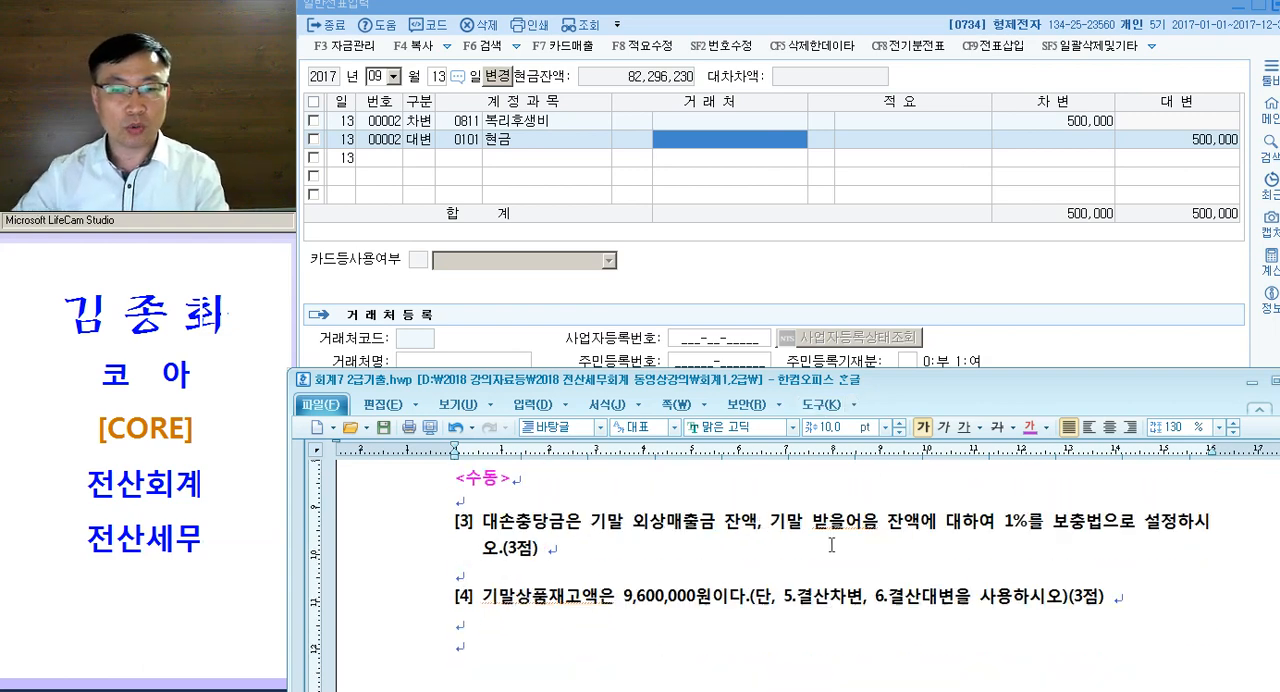
type("<자동>")
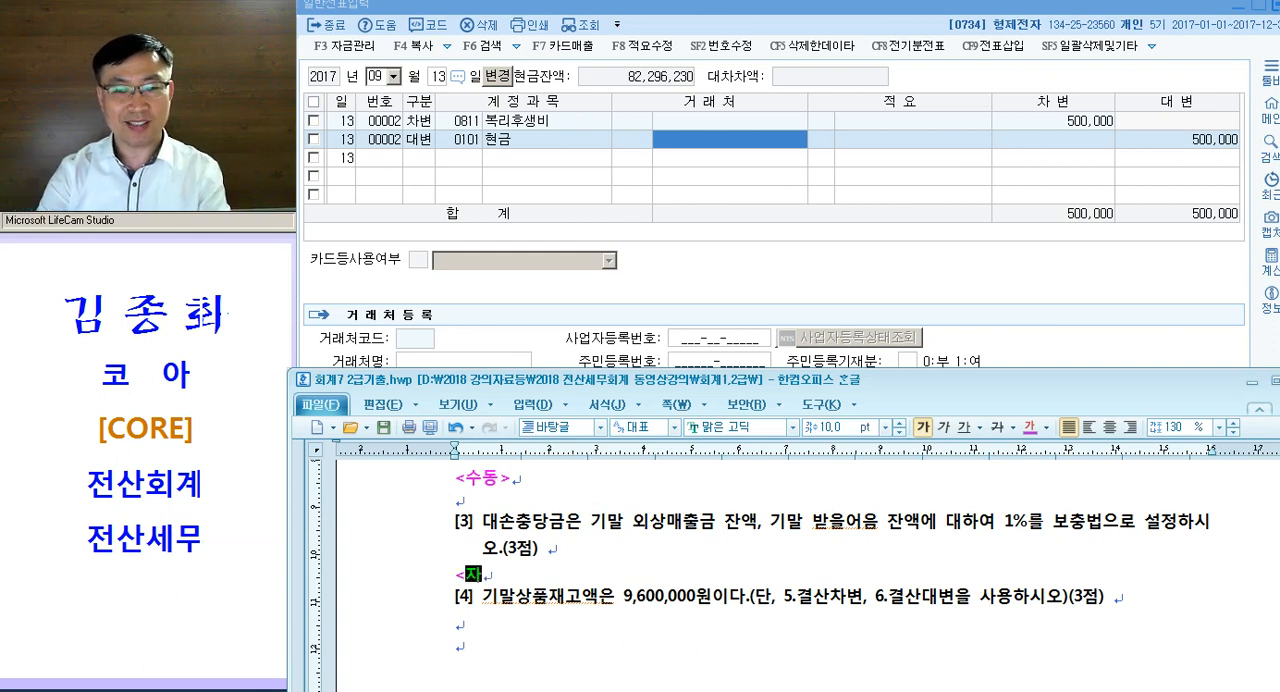
key("Down")
key("Down")
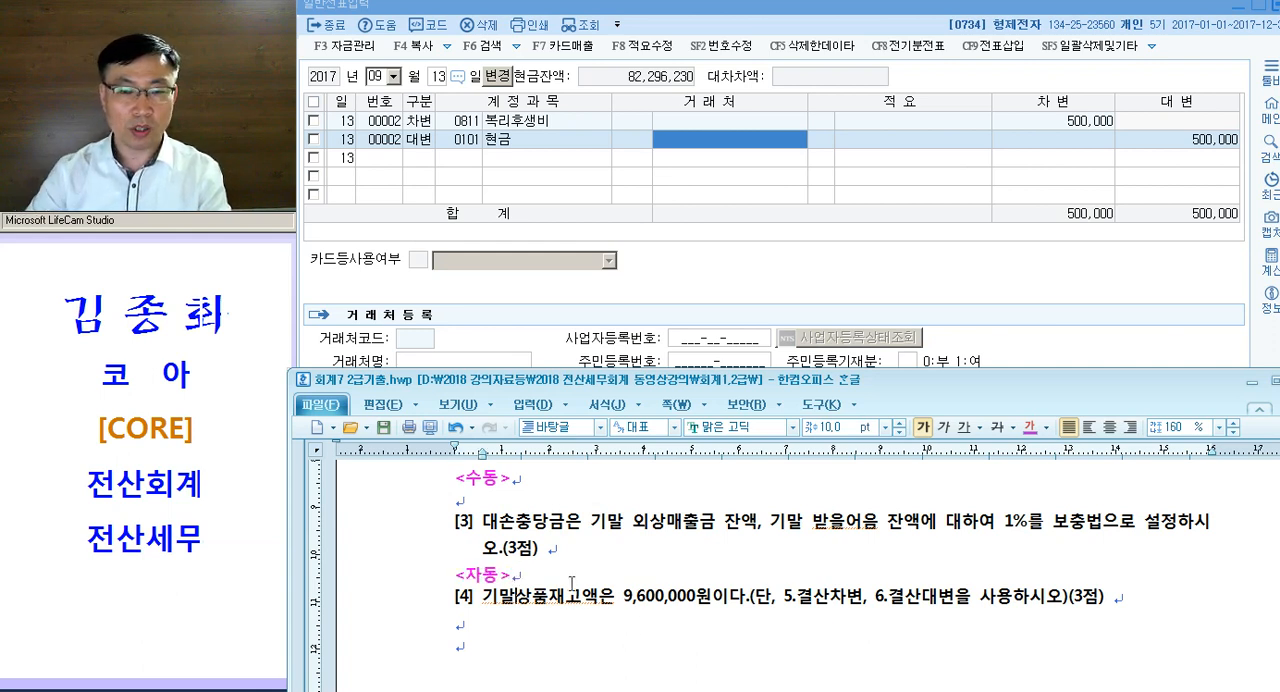
- Insert the label <자동> below 문제6 question [4] and add a blank line above that question
type("<자동>")
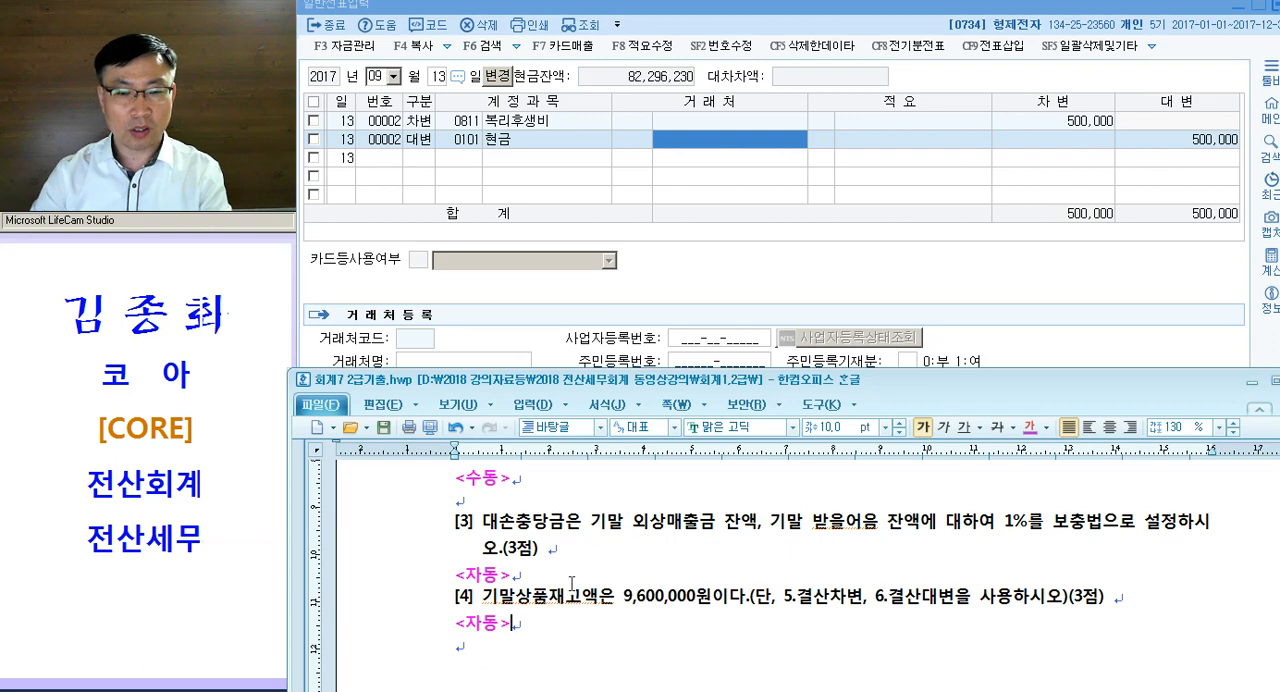
left_click(556, 583)
scroll(556, 583, "up", 3)
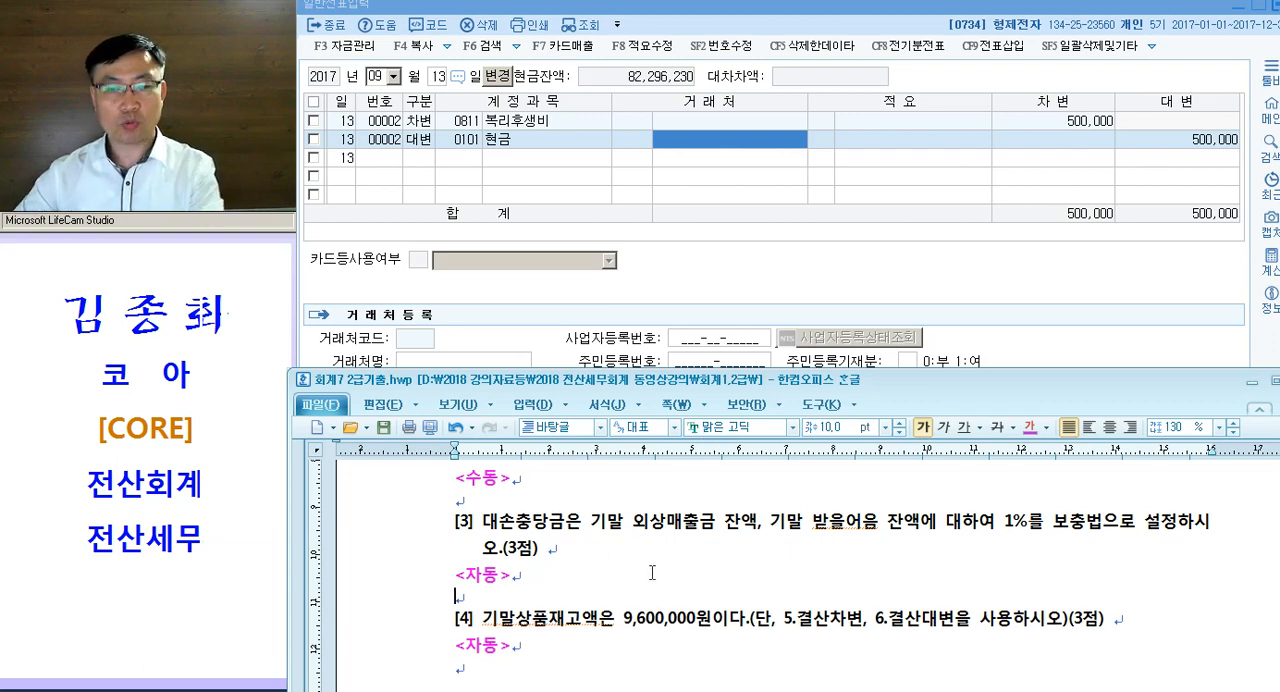
- Colour 보험료, 보험료로 비용처리 and 기간 미경과분 magenta in 문제6 question [1]
left_click(597, 517)
scroll(701, 552, "up", 1)
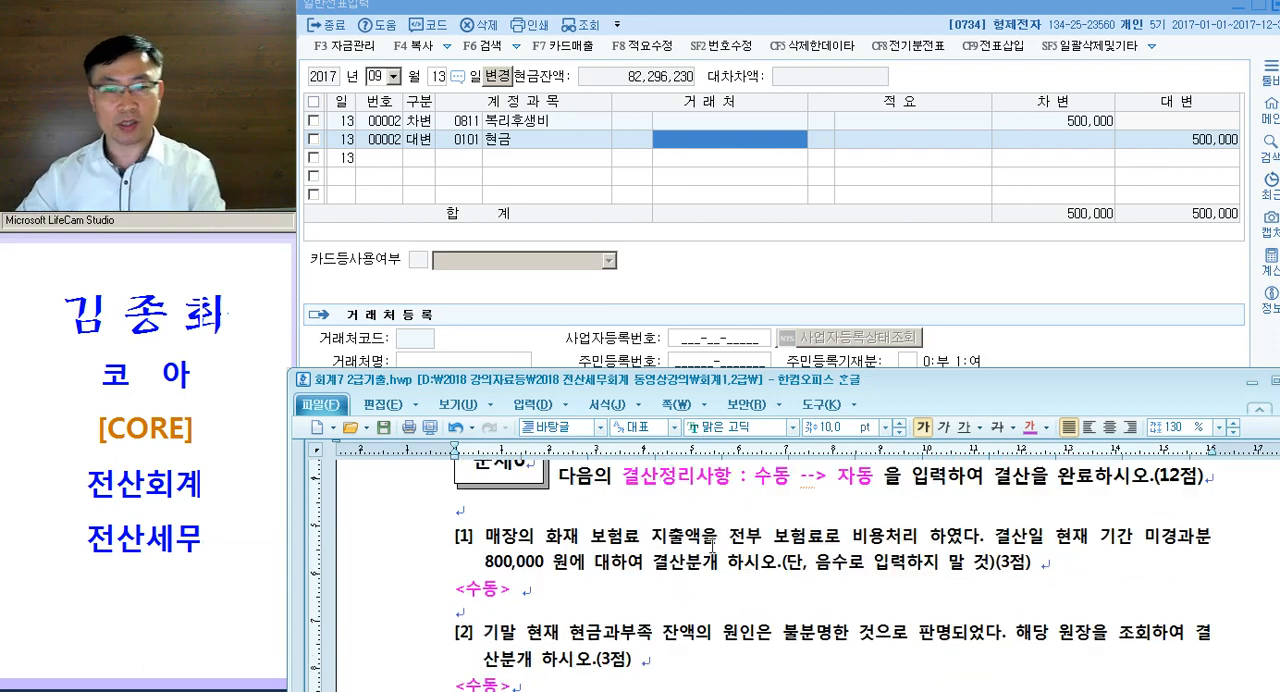
left_click_drag(590, 545, 640, 544)
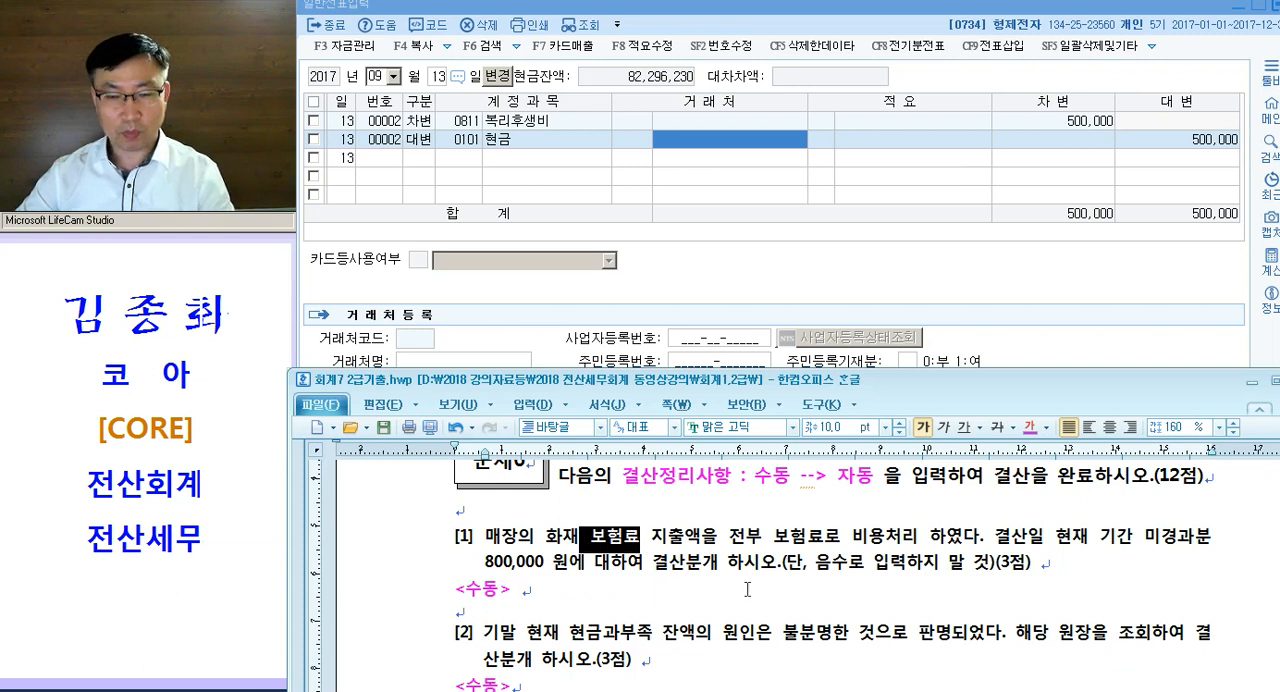
left_click_drag(774, 541, 922, 540)
left_click_drag(1098, 541, 1208, 541)
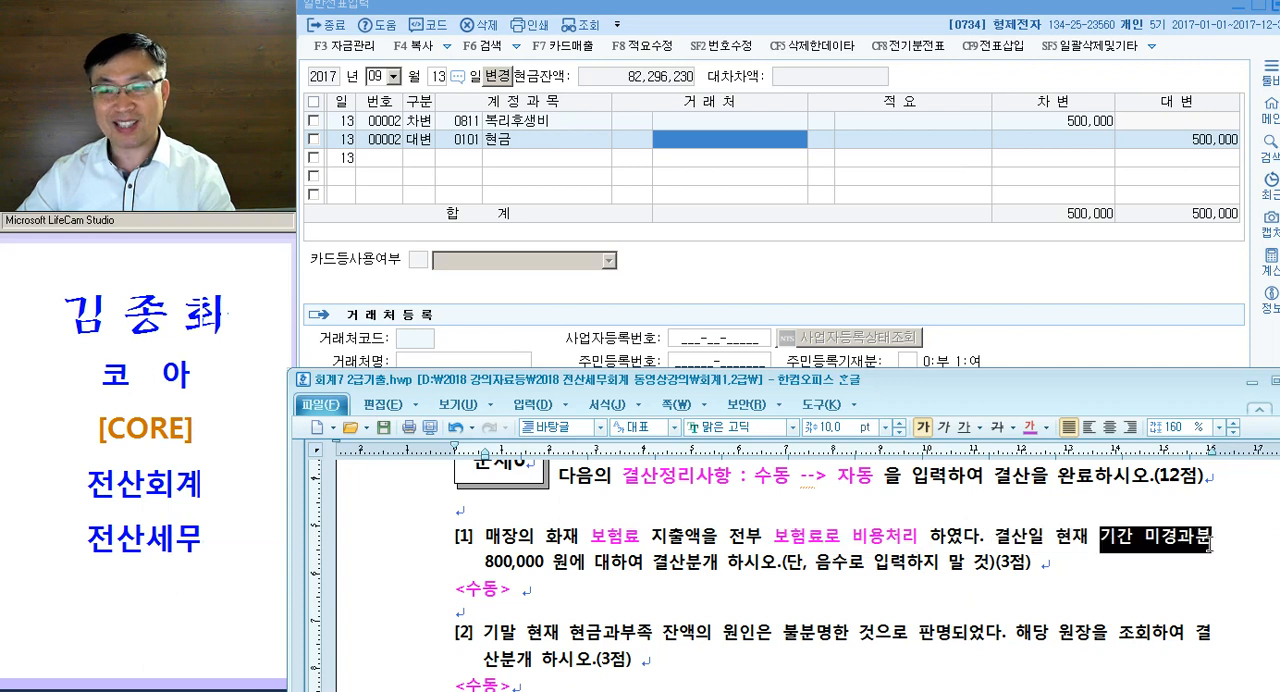
key("ctrl+m")
key("d")
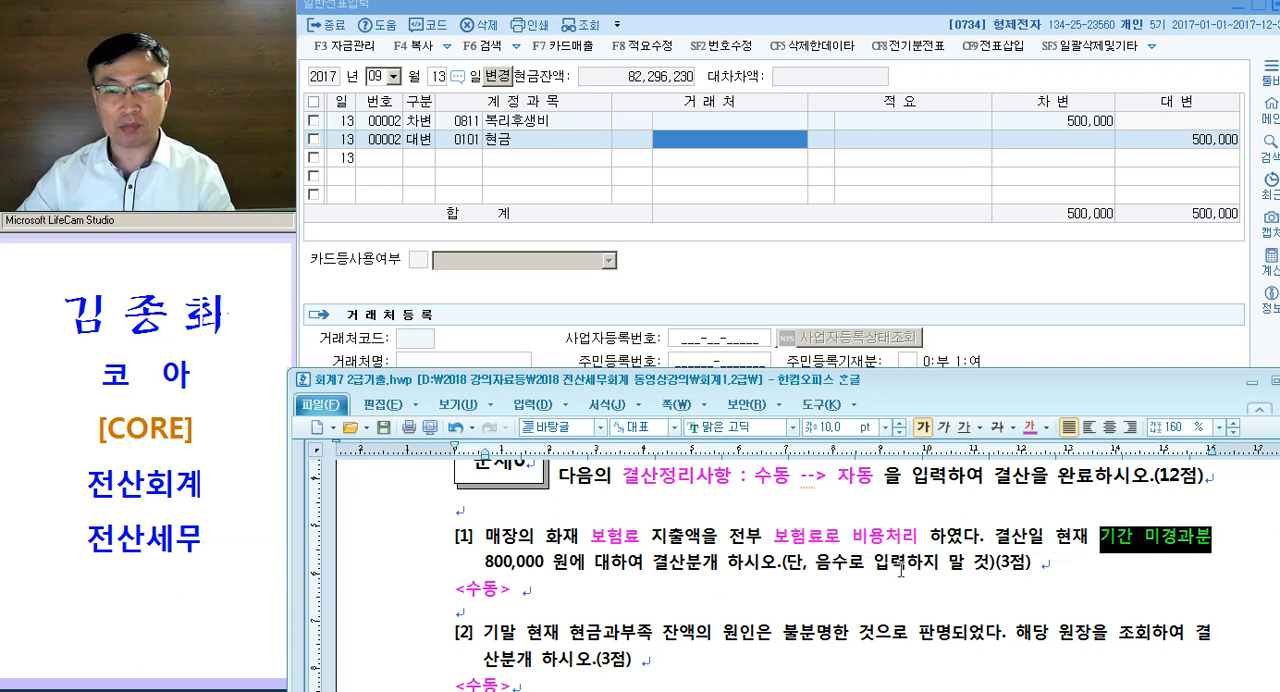
- Underline the phrase 음수로 입력하지 말 것 in red in question [1]
left_click_drag(815, 563, 990, 566)
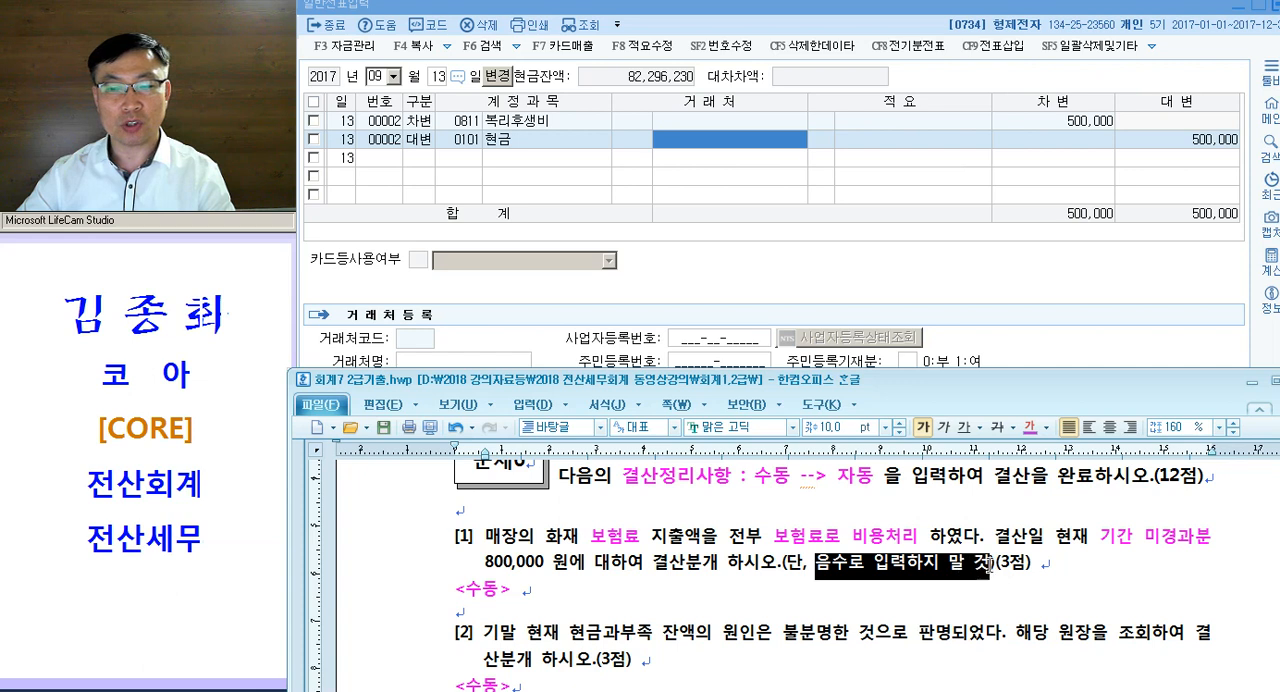
left_click(963, 427)
left_click(1180, 518)
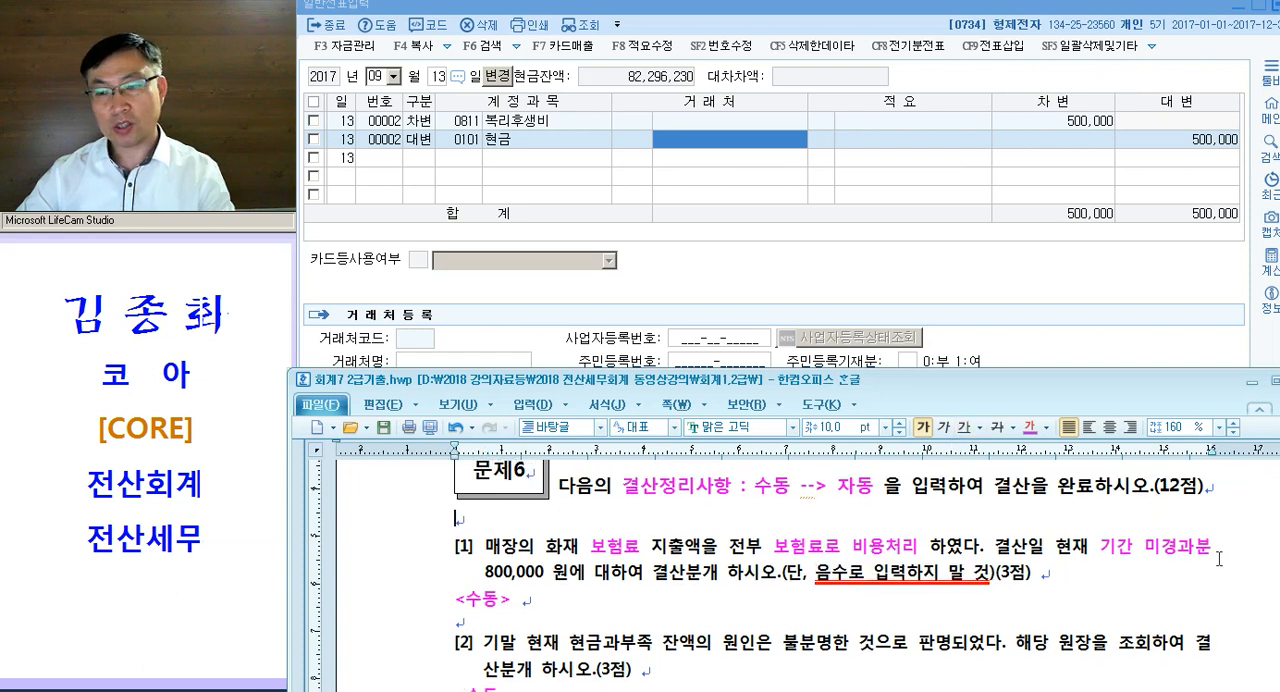
- Insert the note "= 차기분 = 선급비용" after 기간 미경과분 in question [1]
type("= 차기분")
type(" = 선급ㅂ")
type("ㅣ용")
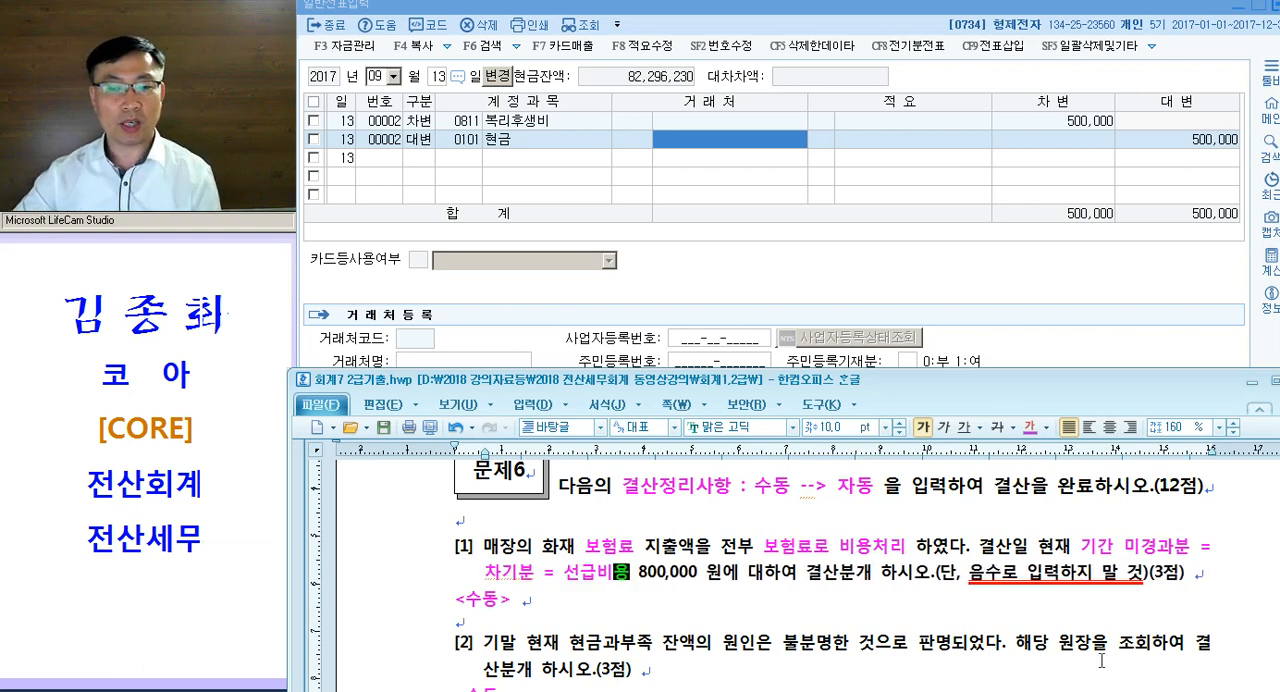
- Add the credit side "/ 8**.보 험 료<미경과> 800,000" to the <수동> line below question [1], spaced well apart from the label
left_click(763, 595)
key("Tab")
key("Tab")
key("Tab")
key("Tab")
type("/ ")
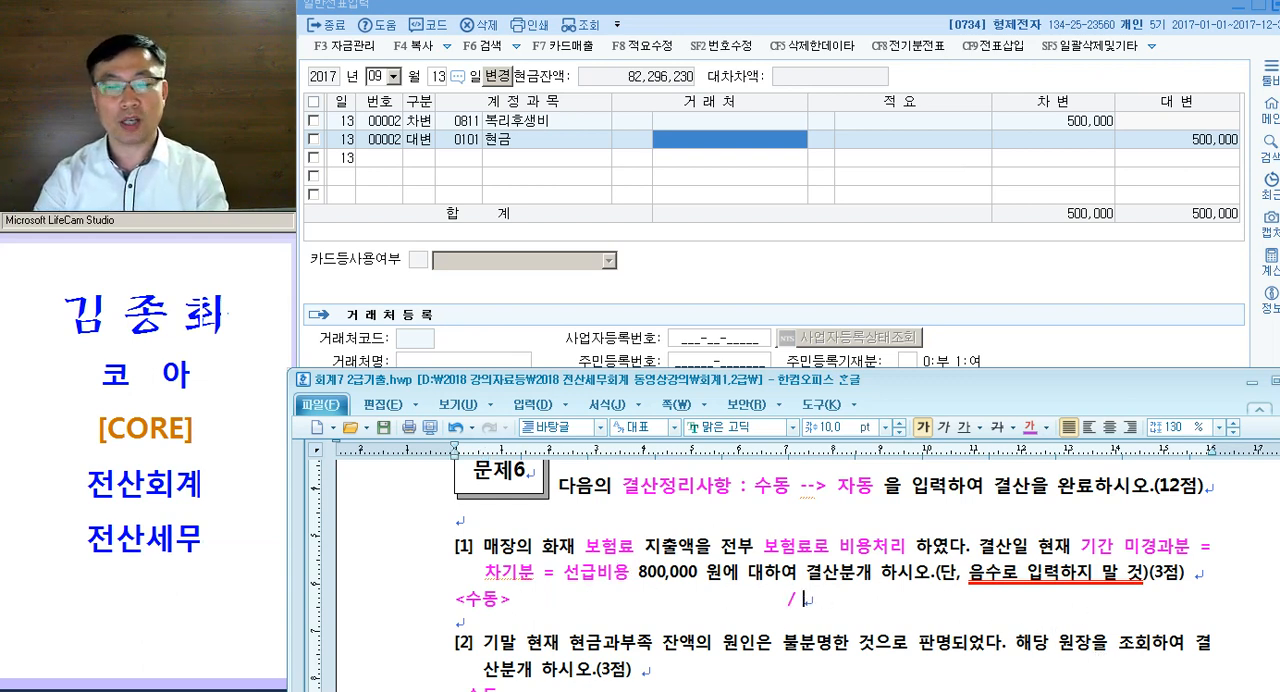
type("8**")
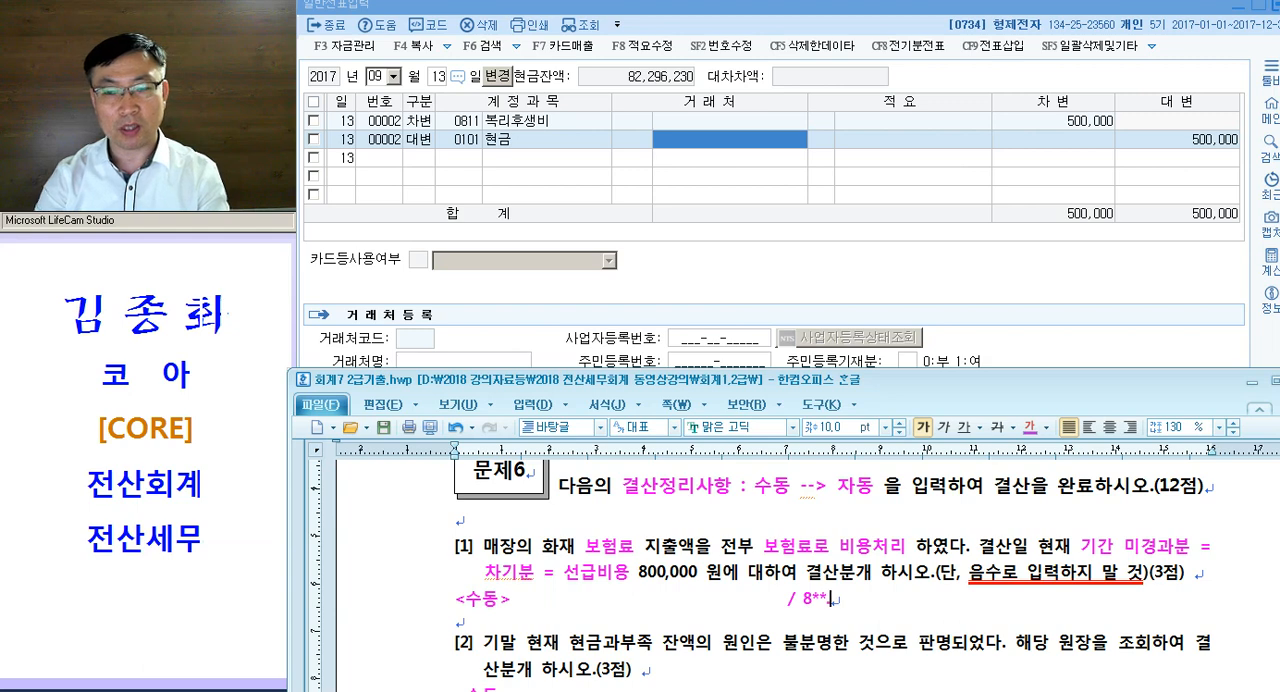
type(".보험료")
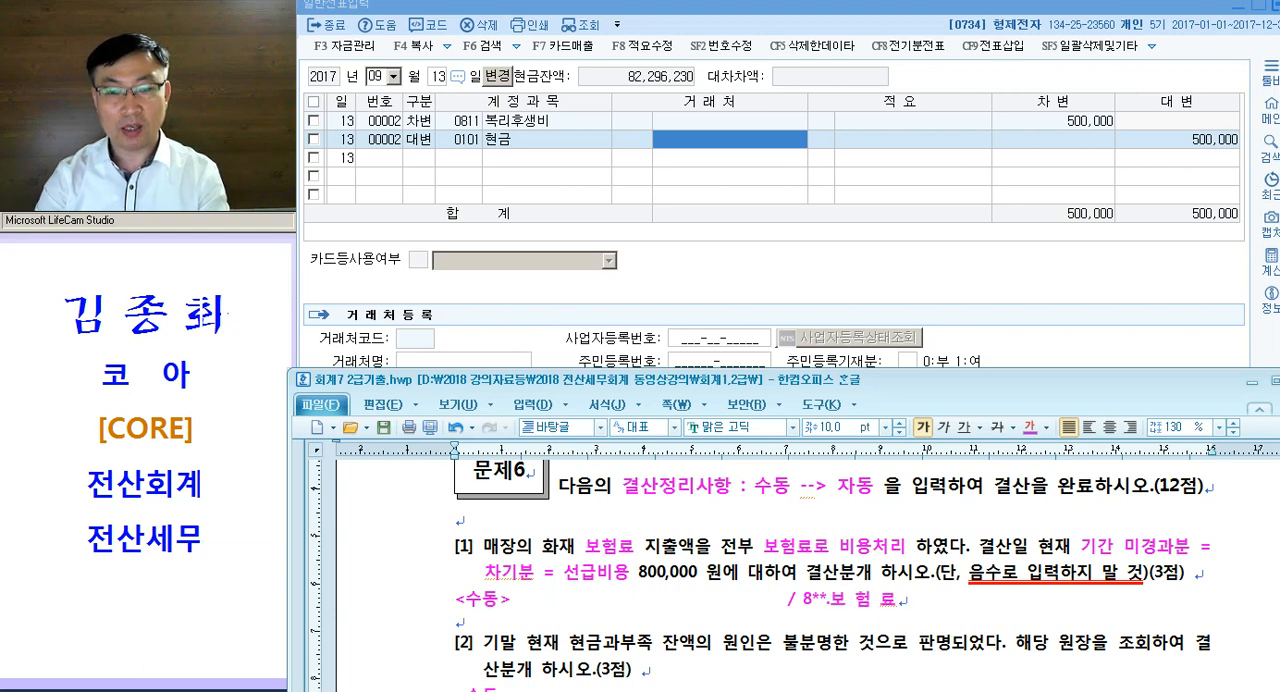
type("<미경과>   ")
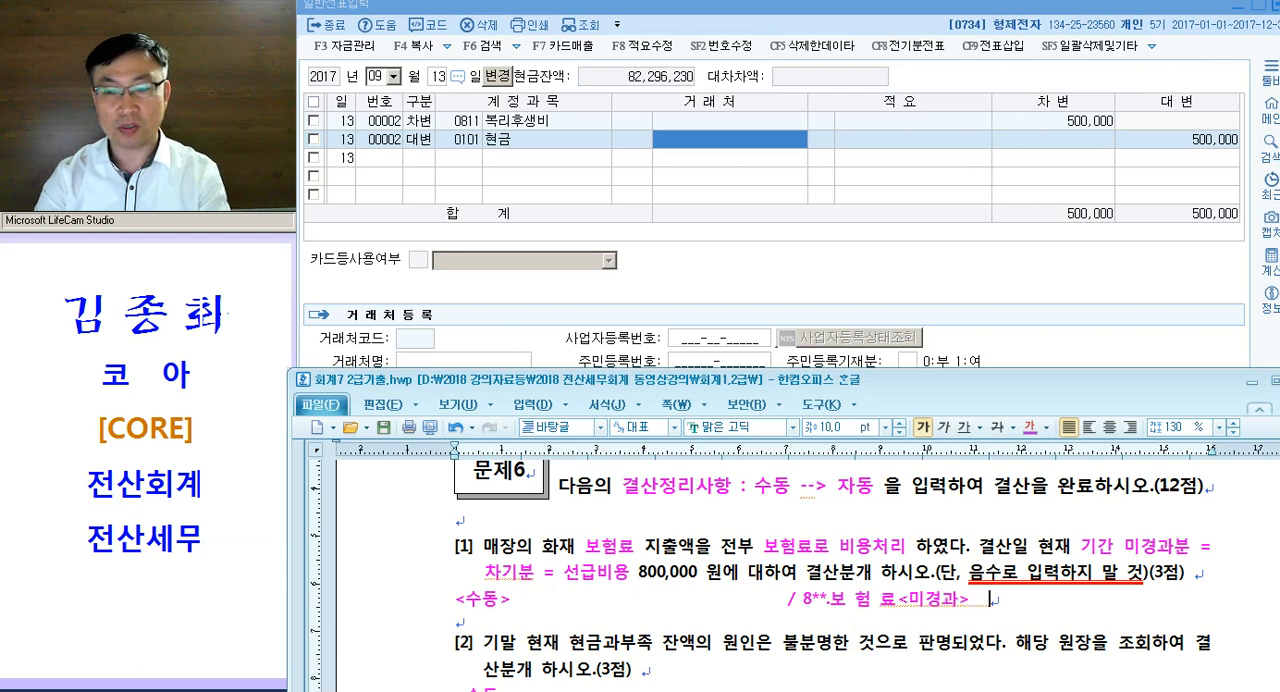
type("800,000")
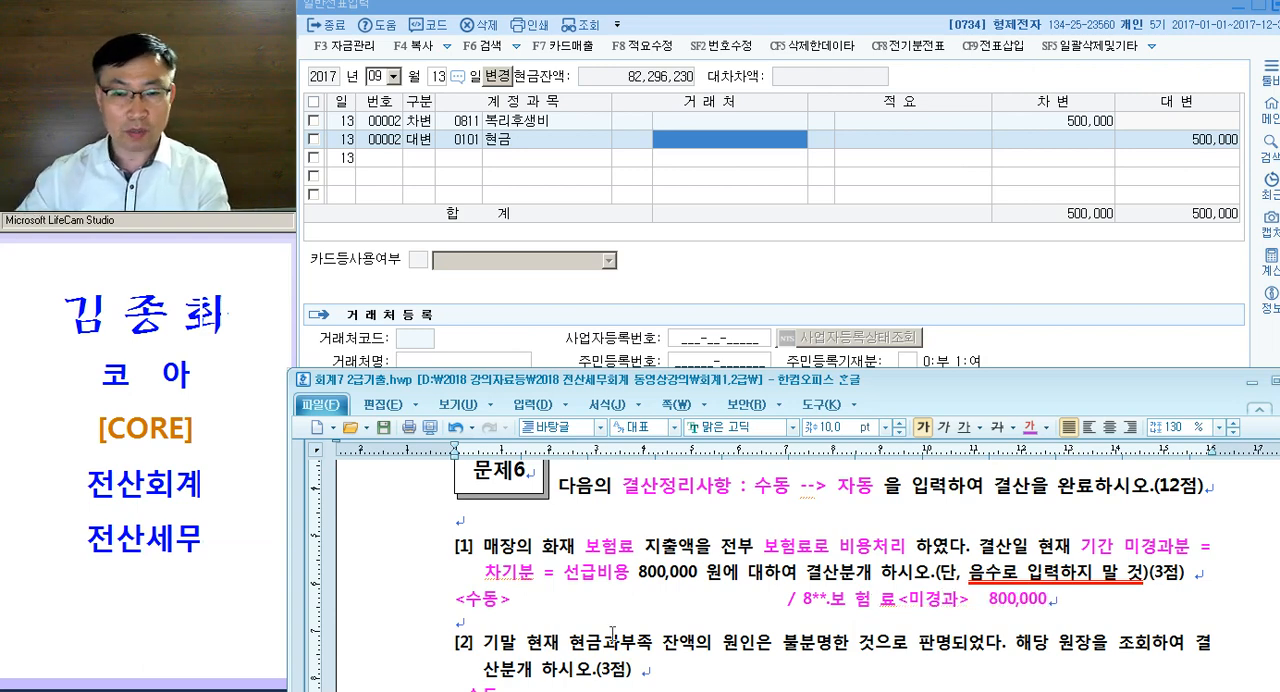
- Add 선급비용 as the debit side of the <수동> line and restore the spacing before the slash
left_click(528, 598)
type("선급비")
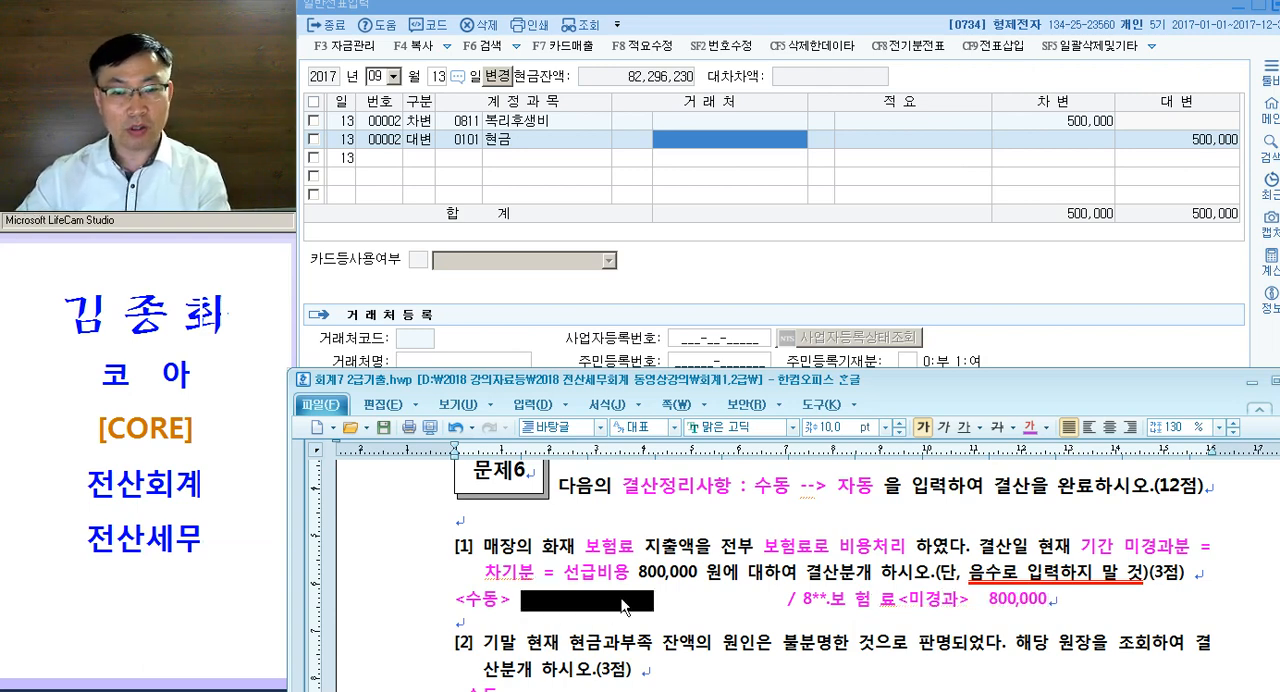
type("용")
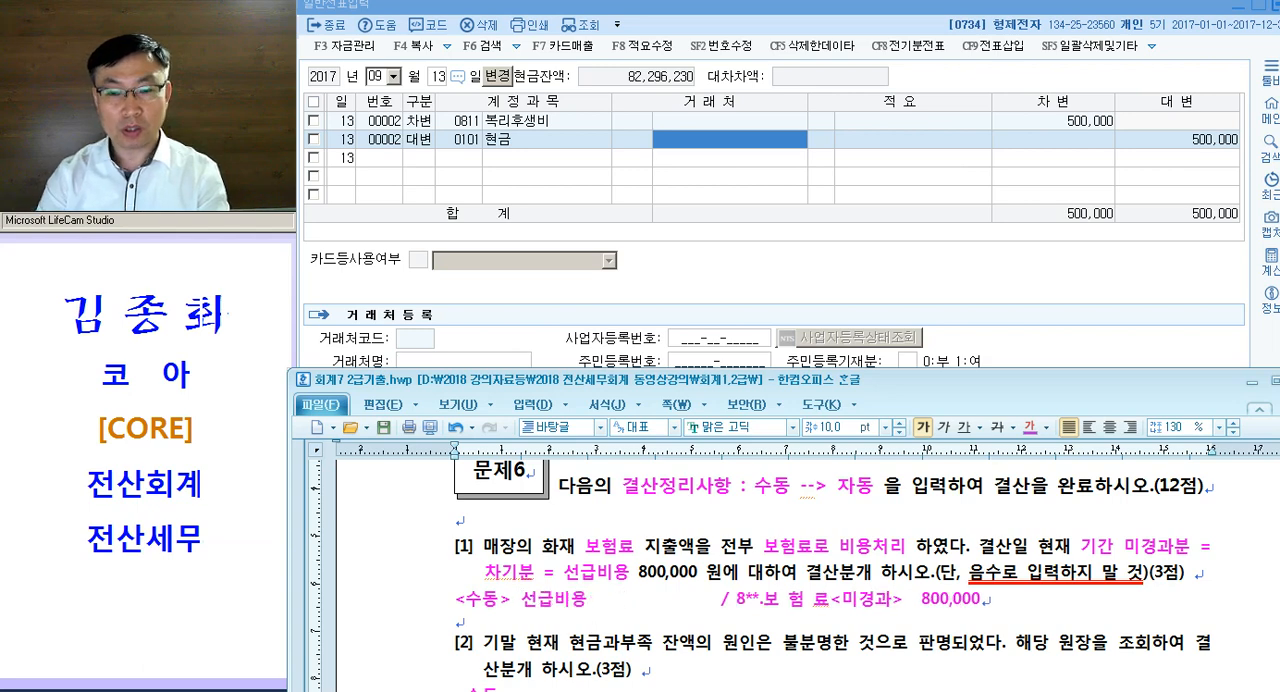
key("Tab")
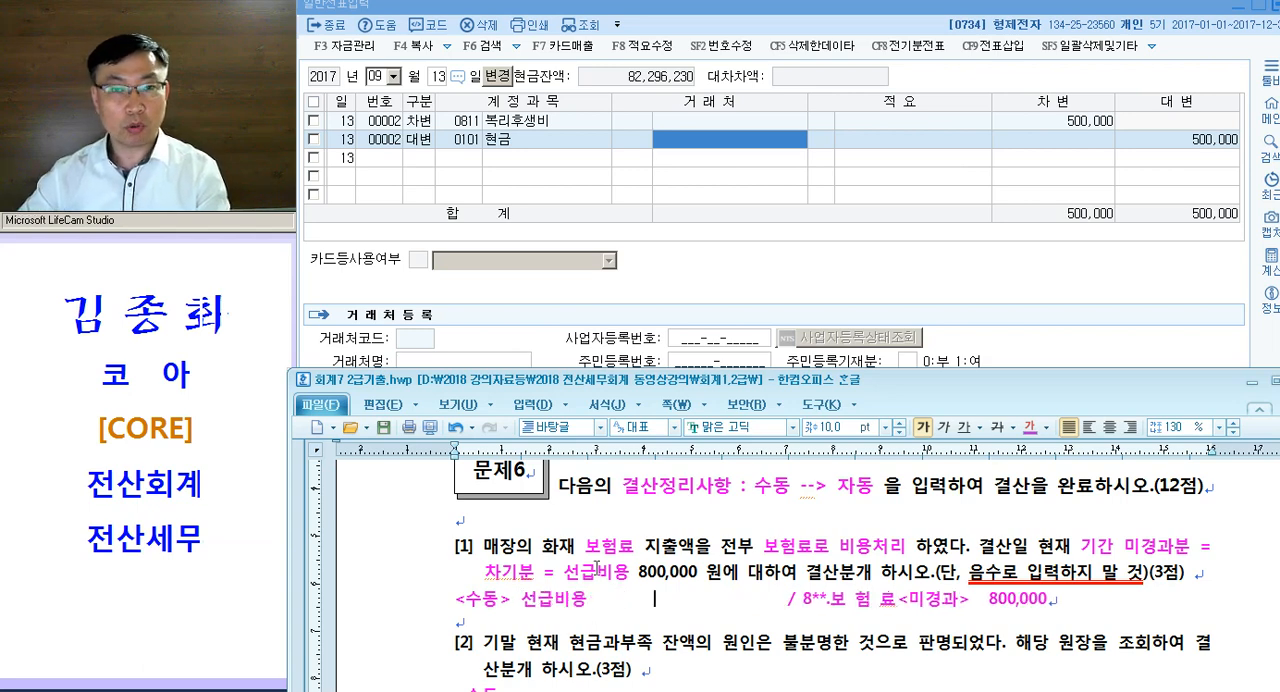
- Switch to KcLep's 일반전표입력 and set the voucher date to 12월 31일
left_click(470, 160)
key("shift+Tab")
type("12")
key("Return")
type("31")
key("Return")
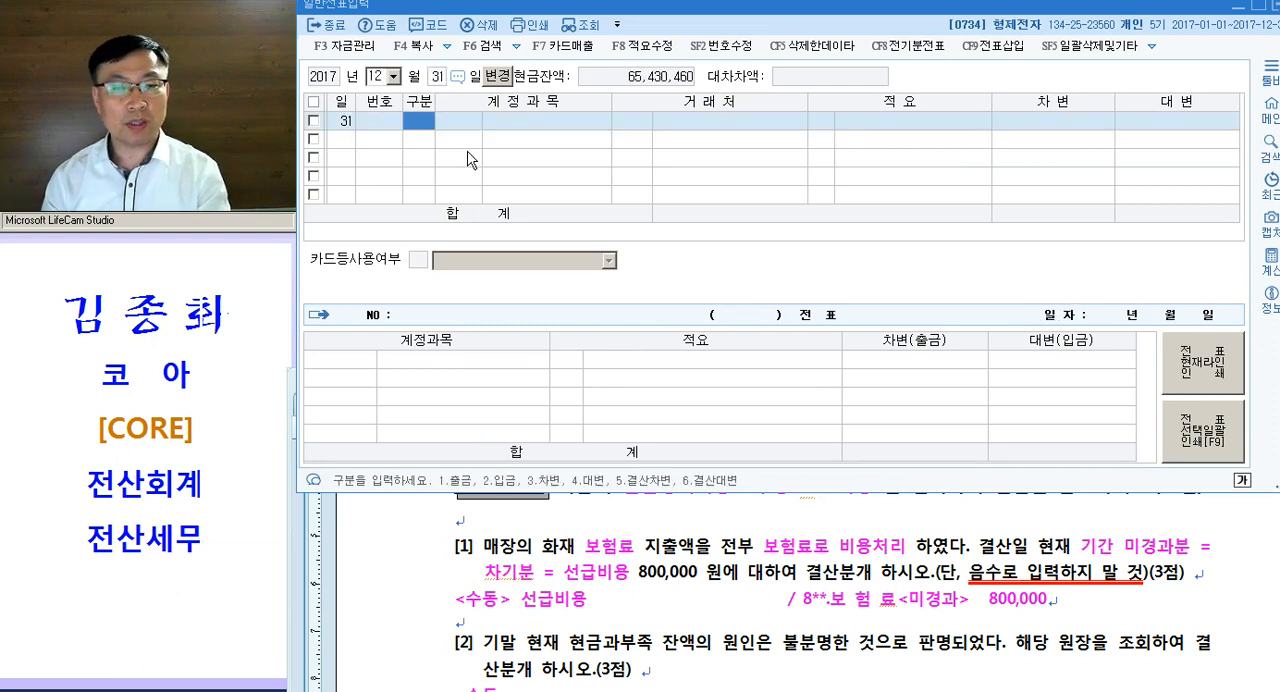
- Enter a 대변 line for account 0821 보험료 with the amount 800,000 and no 거래처
type("4")
key("Return")
type("821")
key("Return")
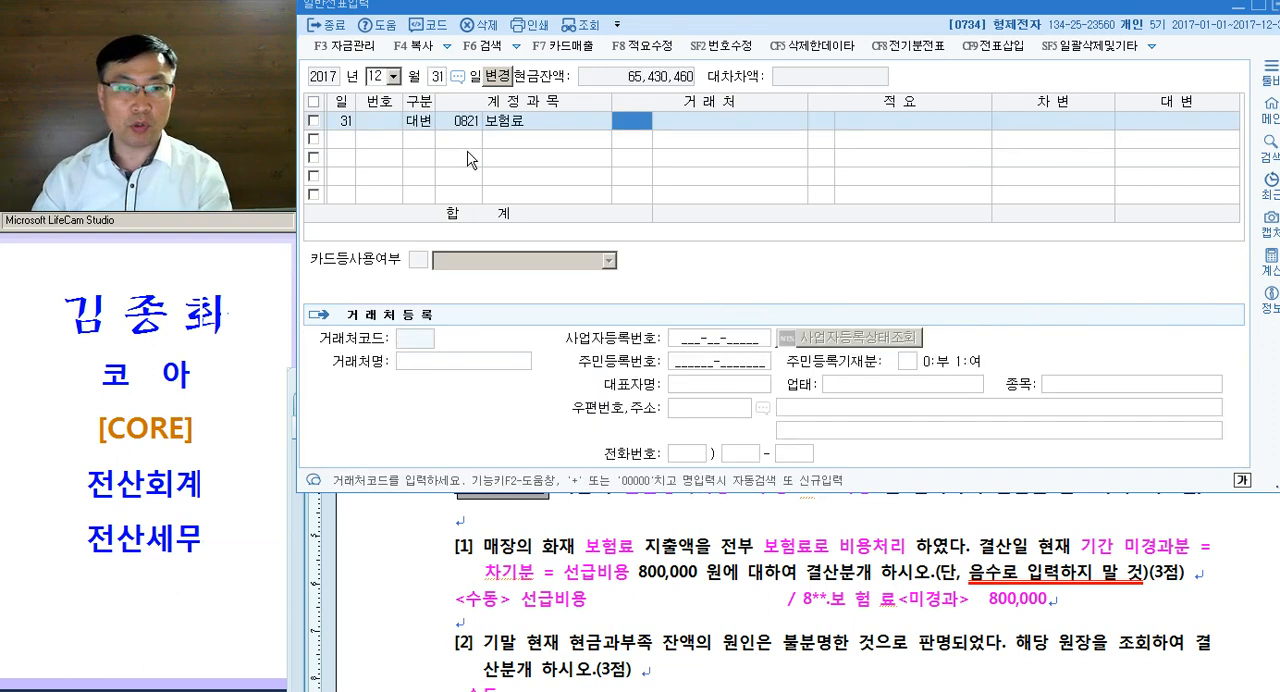
key("Return")
key("Return")
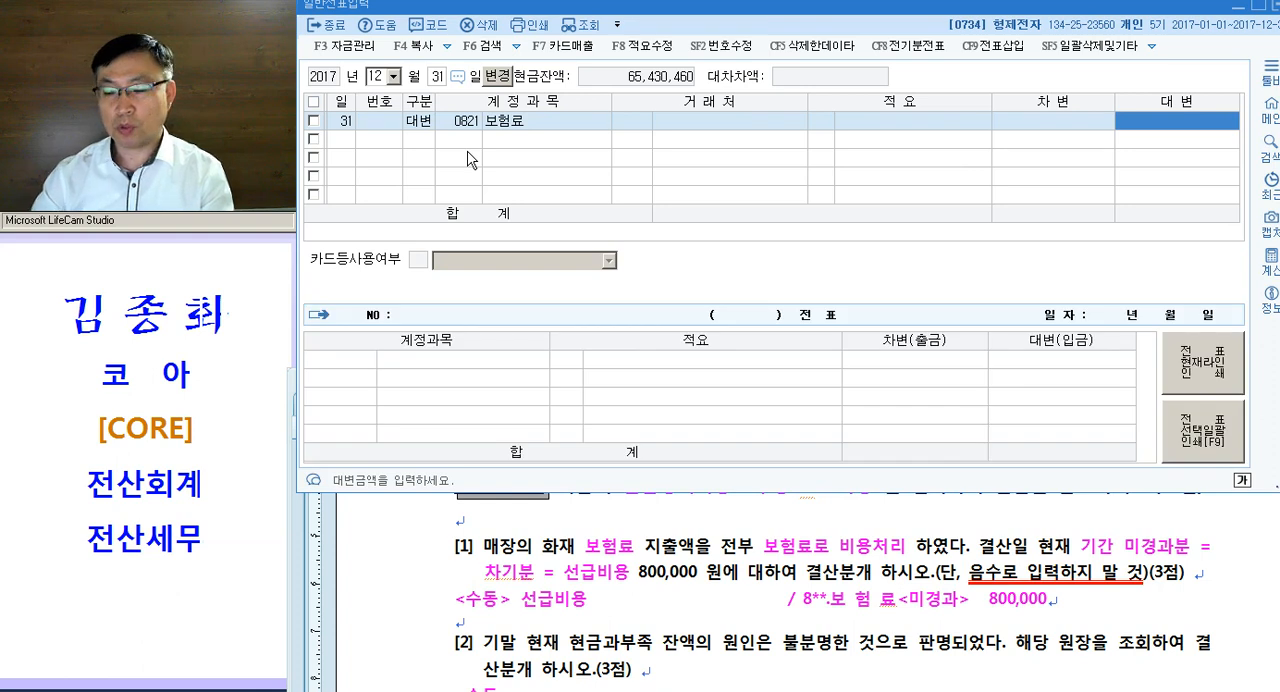
type("800000")
key("Return")
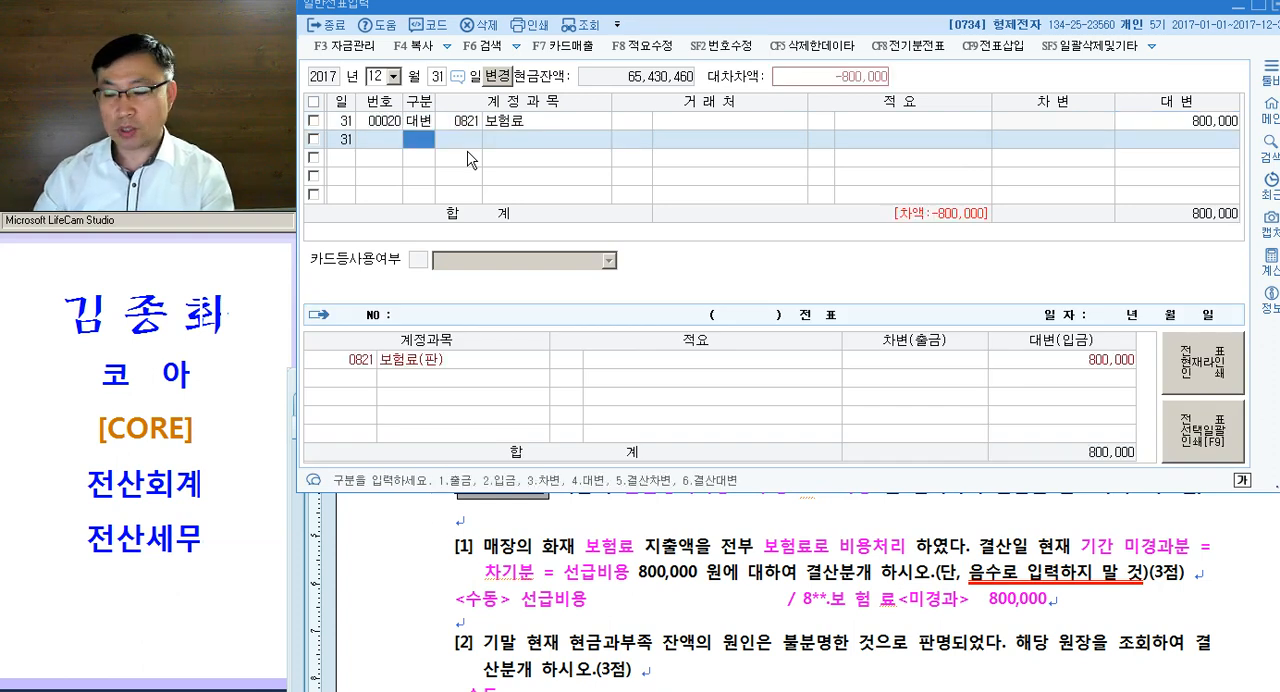
- Enter the matching 차변 line for account 0133 선급비용 with the amount 800,000
type("3")
key("Return")
type("선급")
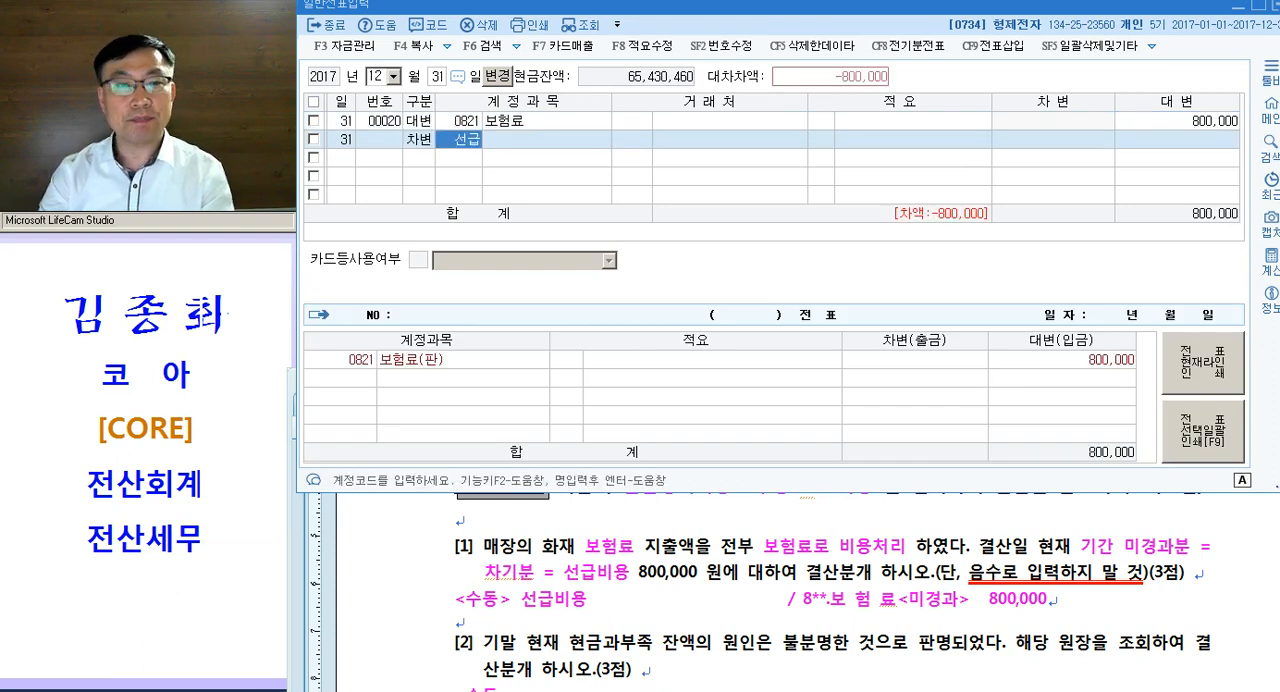
key("Return")
key("Down")
key("Return")
key("Left")
key("Left")
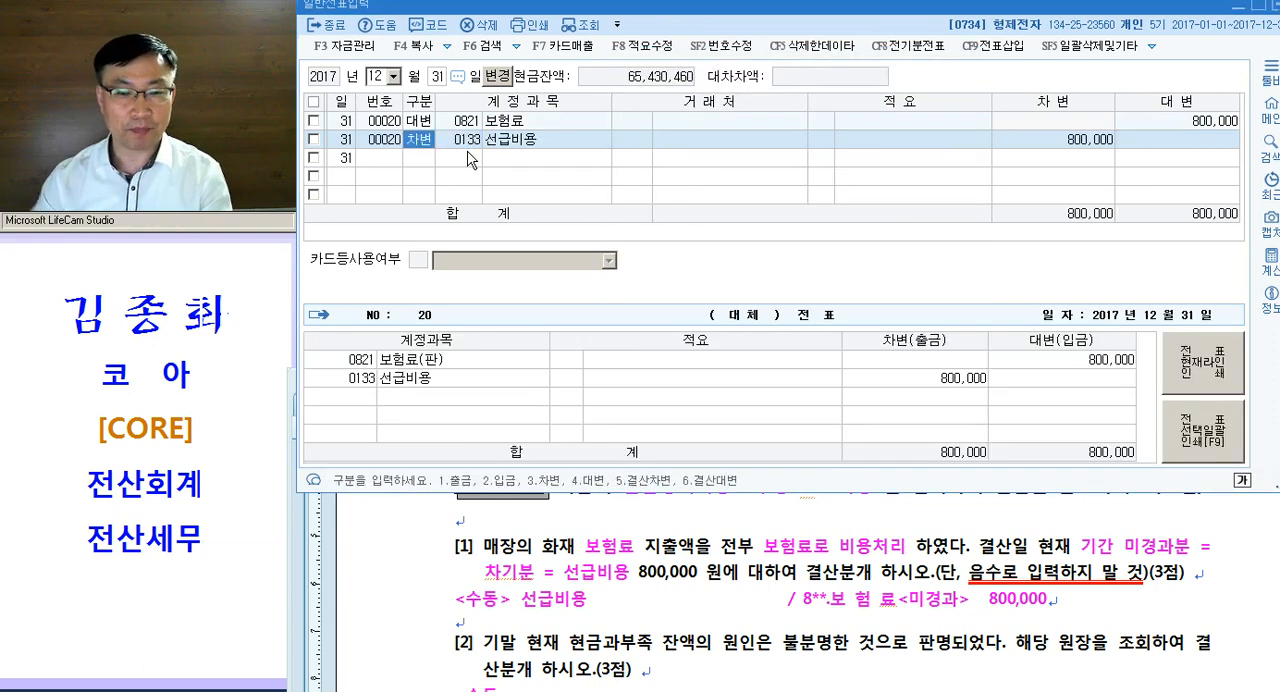
- Return to the exam document and colour 현금과부족 and 해당 원장을 조회 magenta in question [2]
left_click(697, 615)
scroll(700, 612, "down", 3)
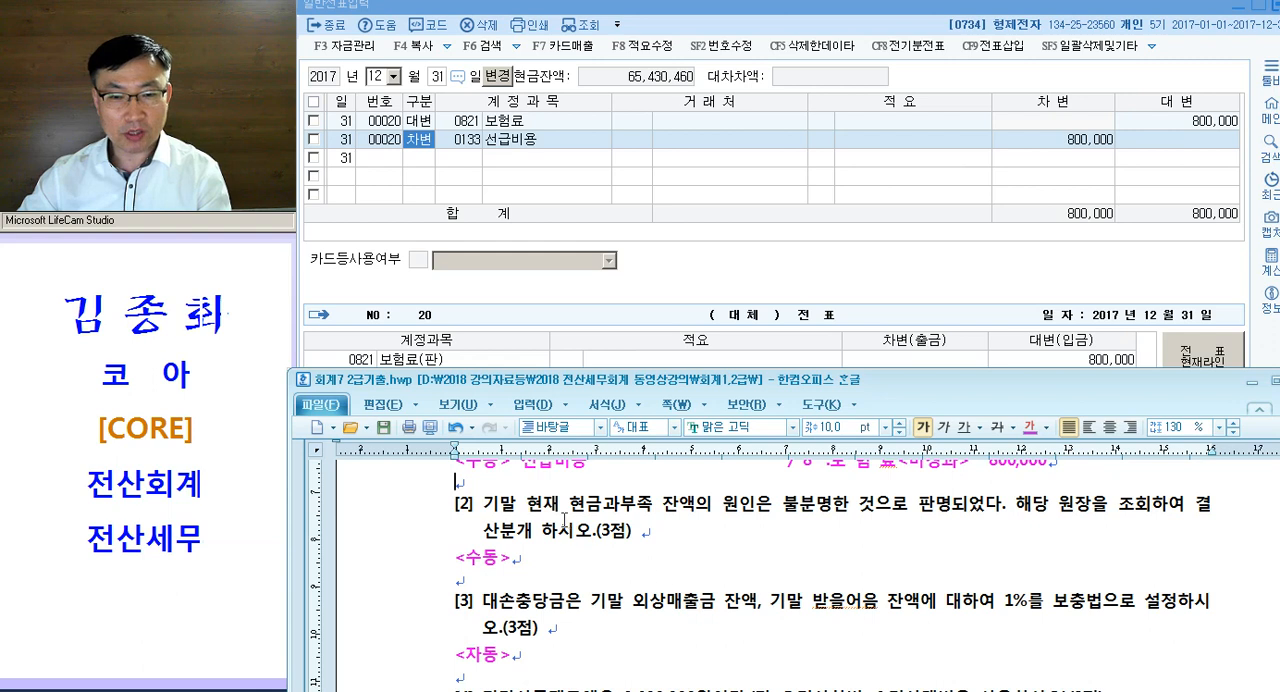
left_click_drag(560, 507, 656, 517)
key("ctrl+m")
key("d")
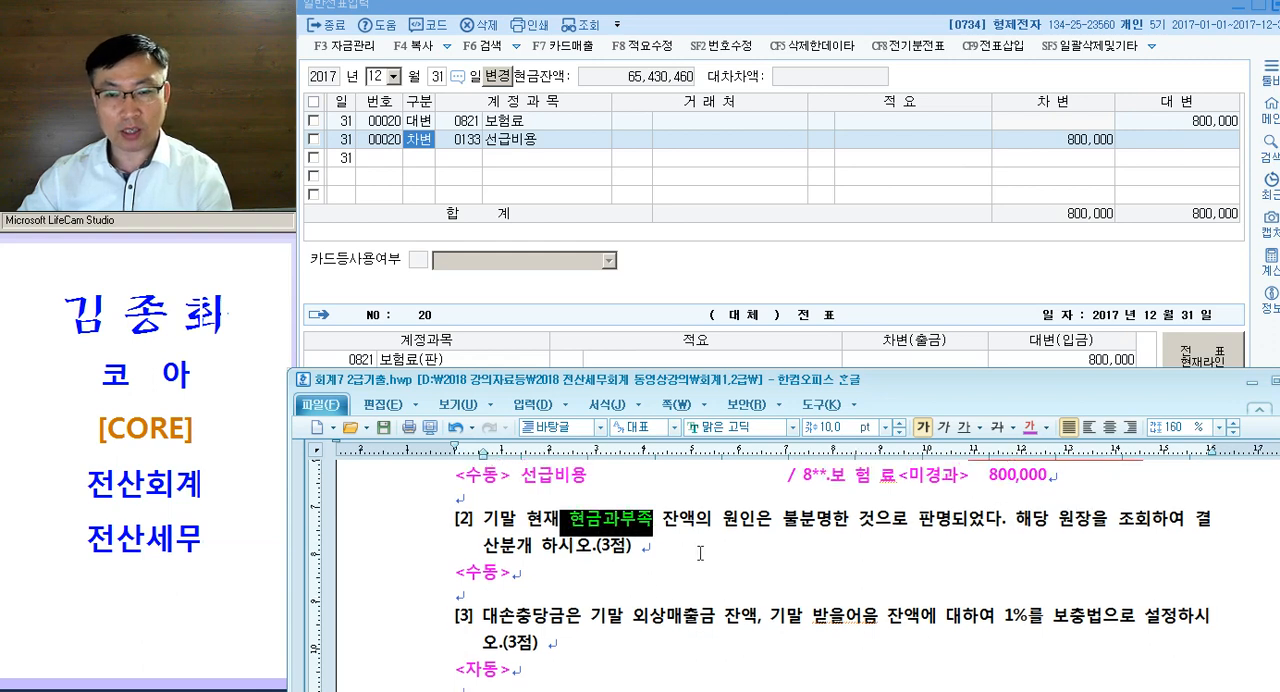
left_click(864, 520)
left_click_drag(1002, 520, 1149, 527)
key("ctrl+m")
key("d")
left_click(1146, 527)
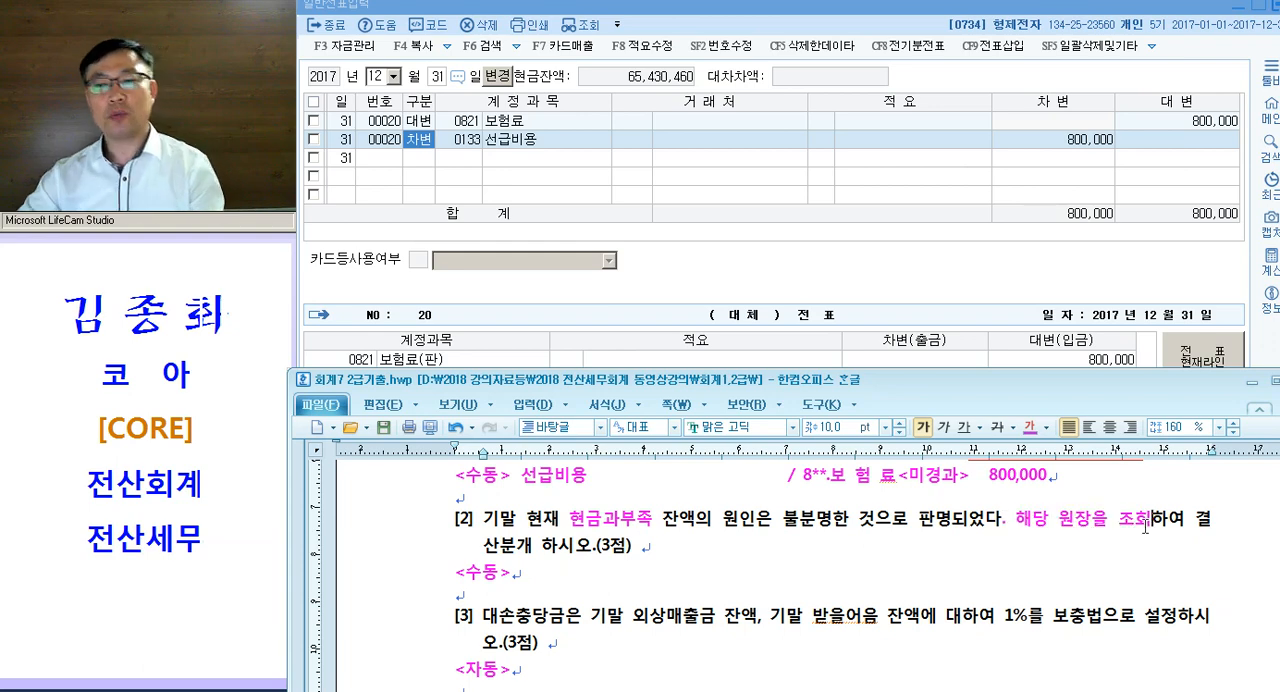
- Open KcLep's 합계잔액시산표 for 2017년 12월 31일 and examine the debit and credit amounts of the 현금과부족 row
left_click(800, 690)
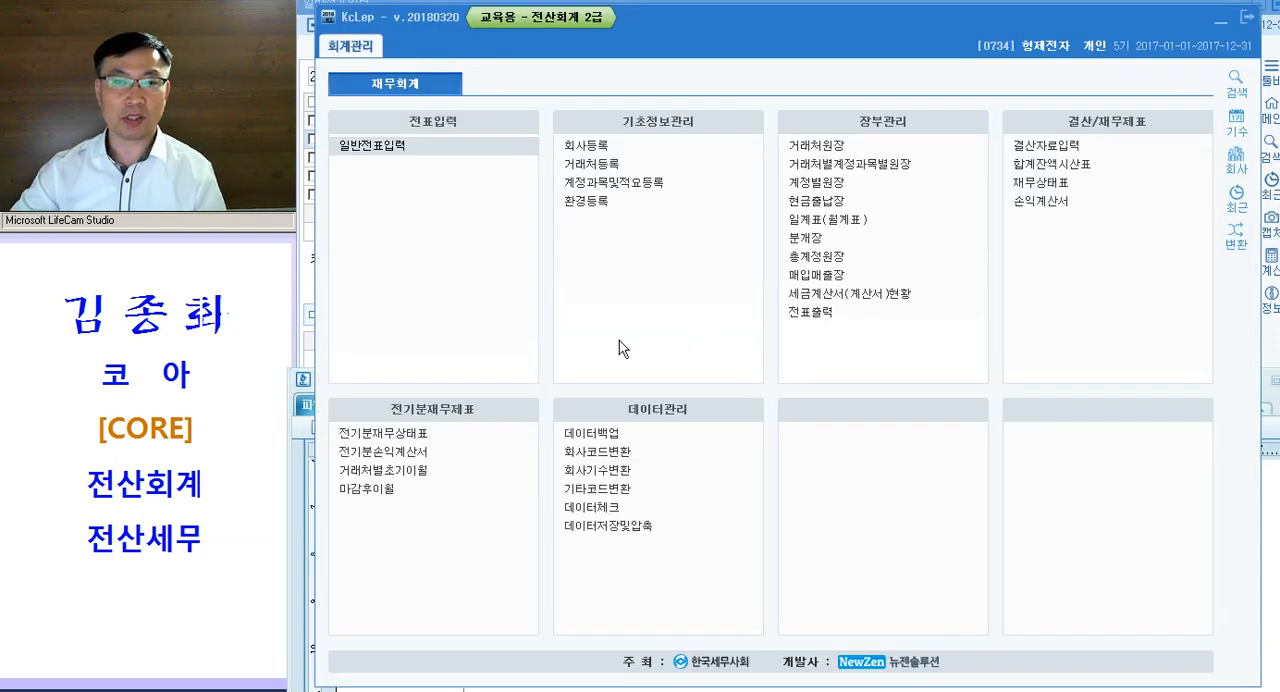
left_click(1057, 170)
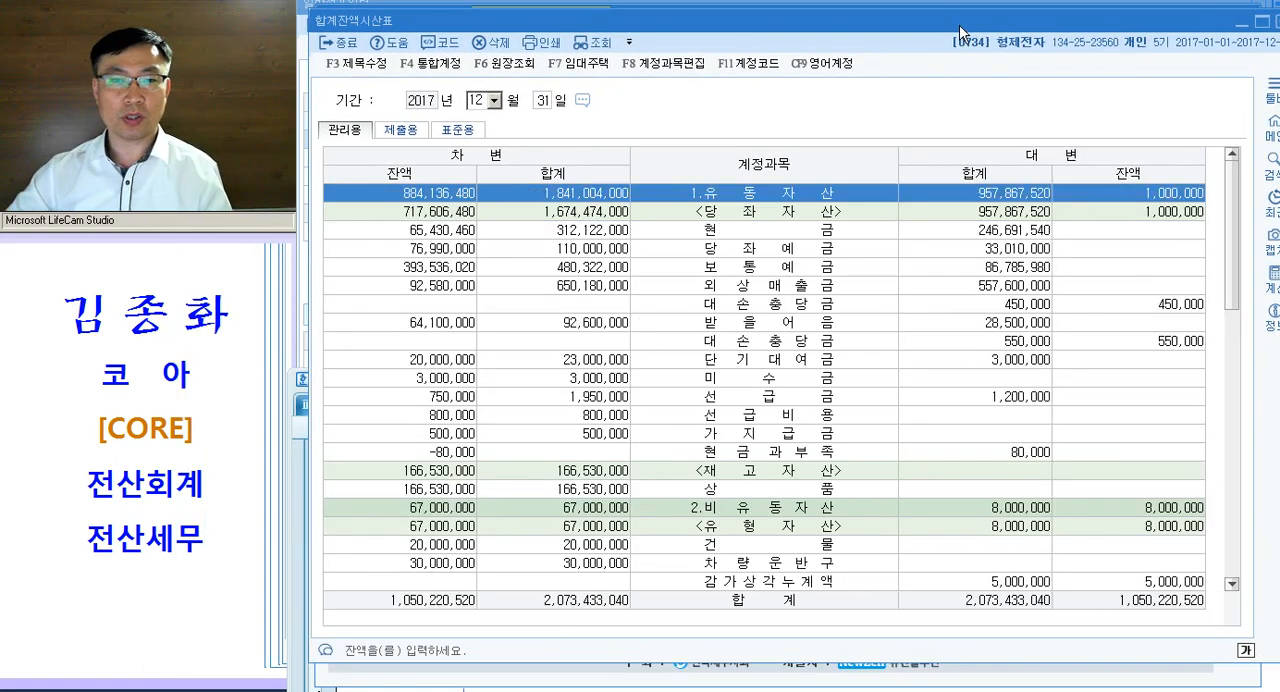
left_click(808, 452)
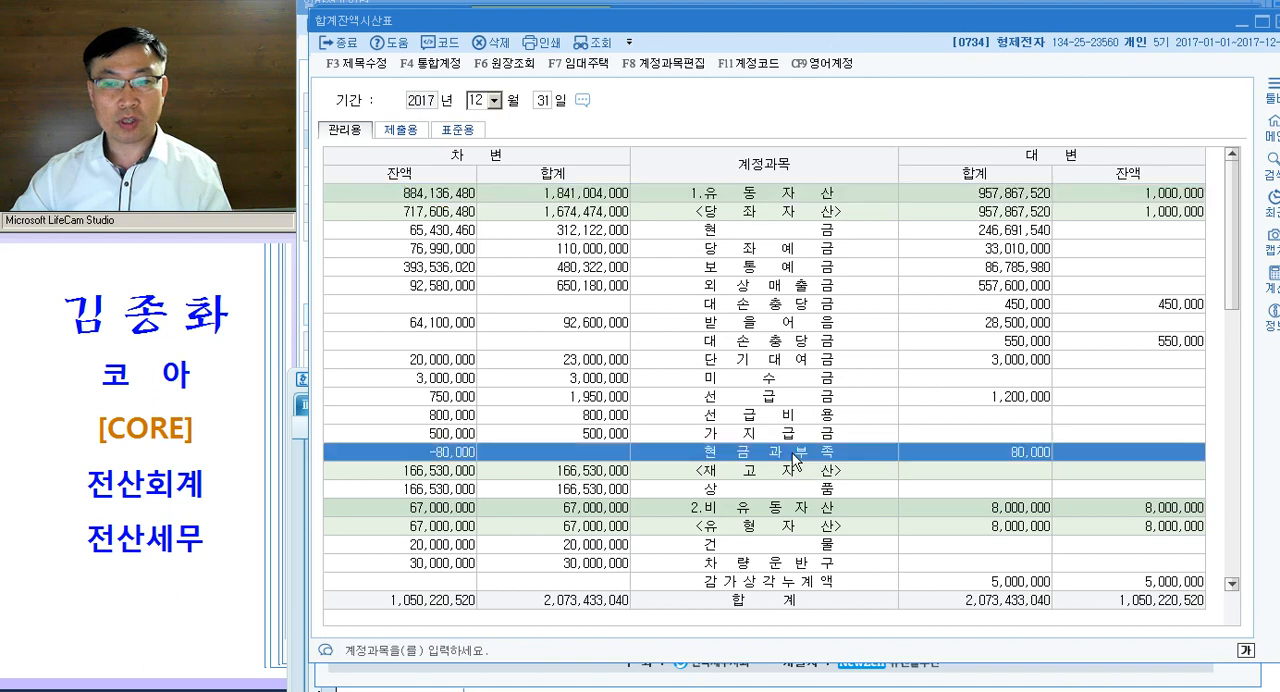
scroll(778, 462, "down", 2)
left_click(1003, 343)
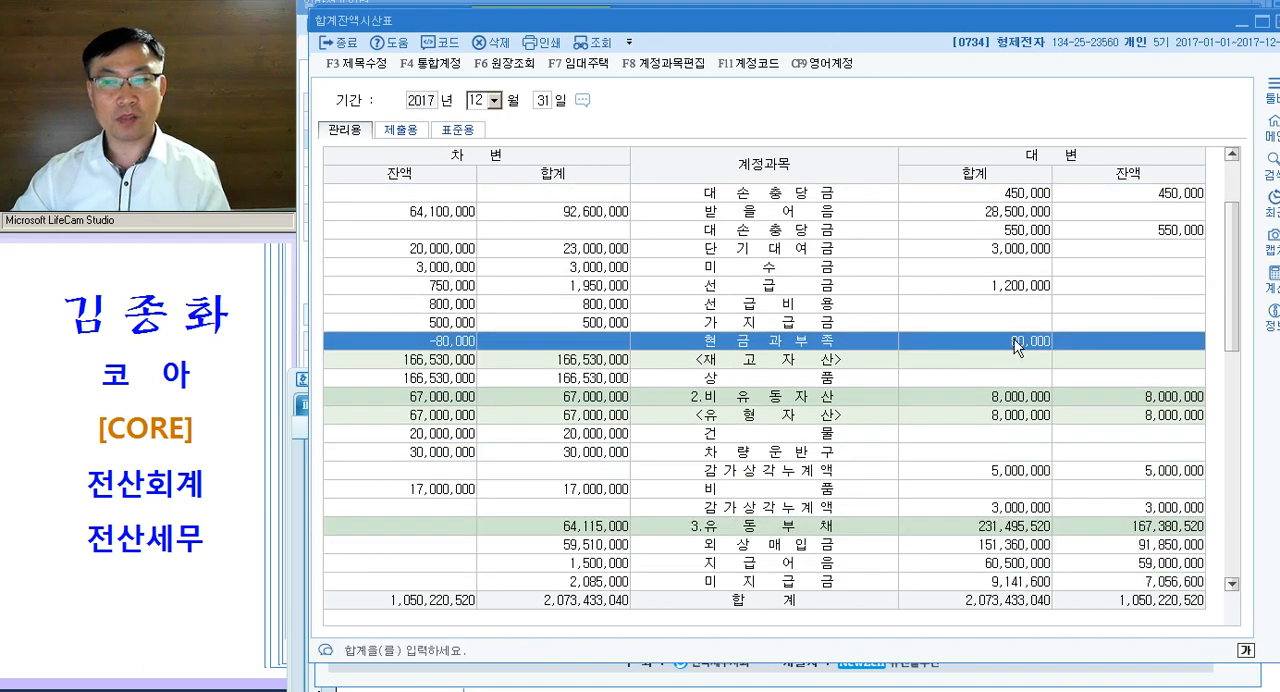
left_click(458, 343)
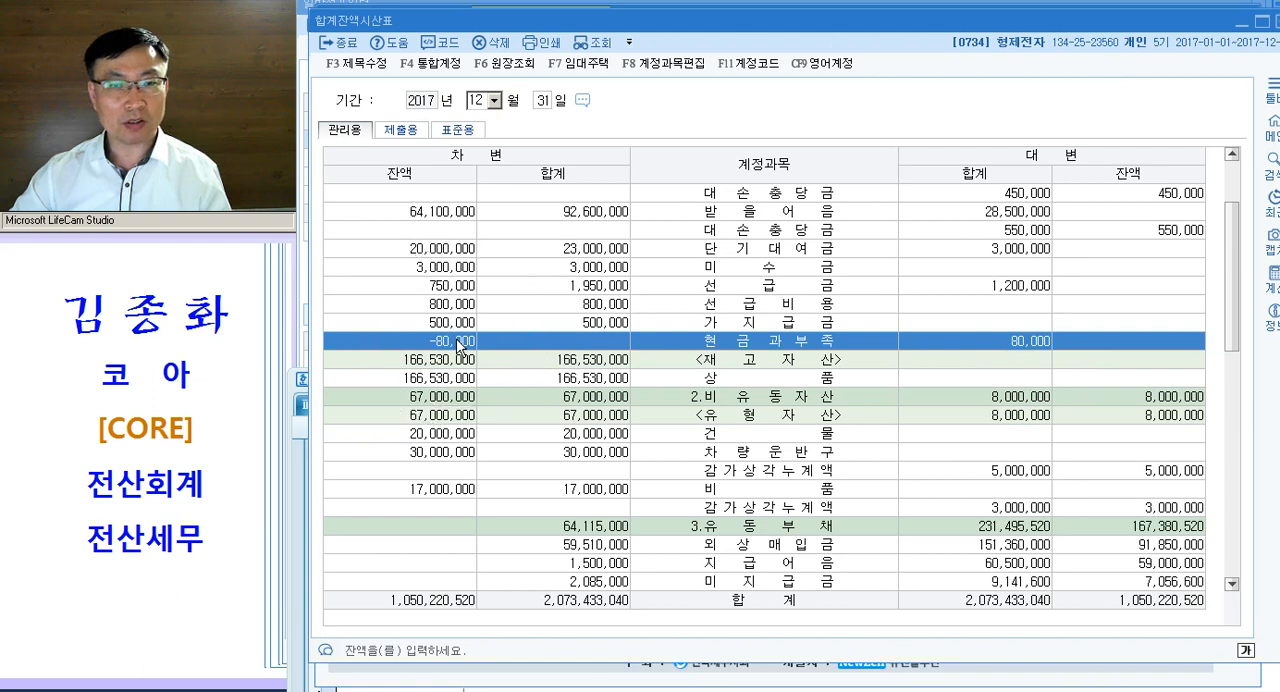
left_click(565, 342)
left_click(591, 345)
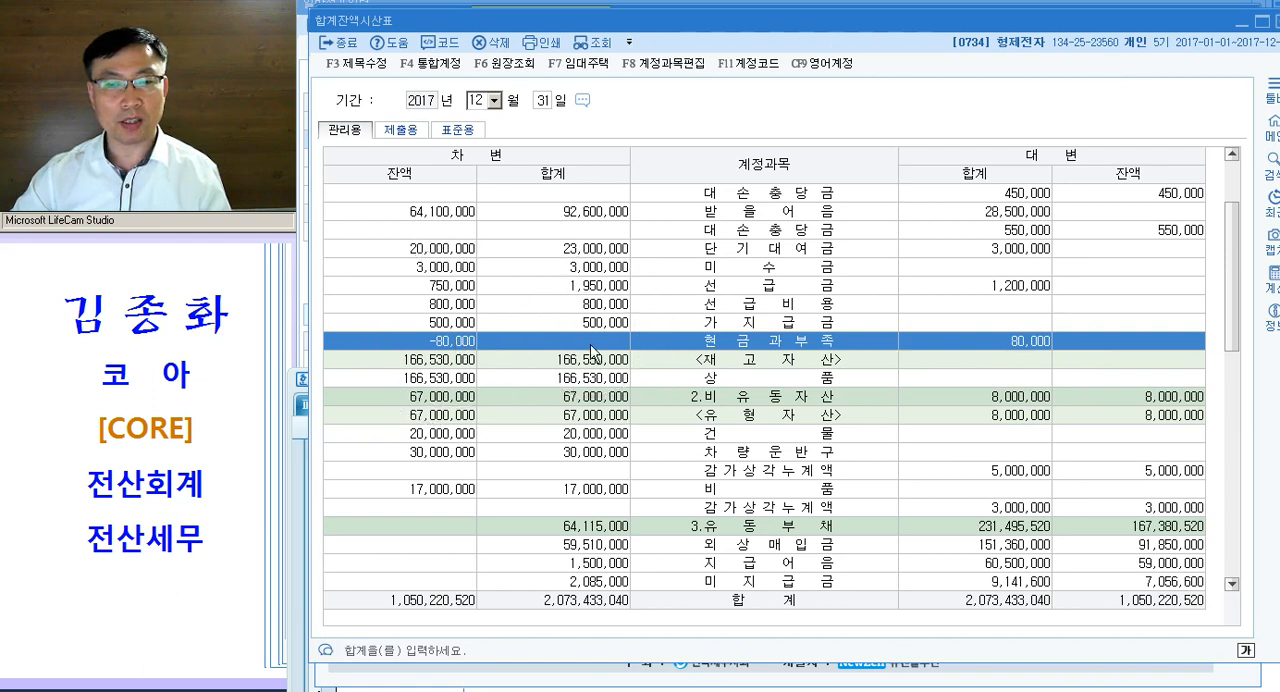
left_click(978, 342)
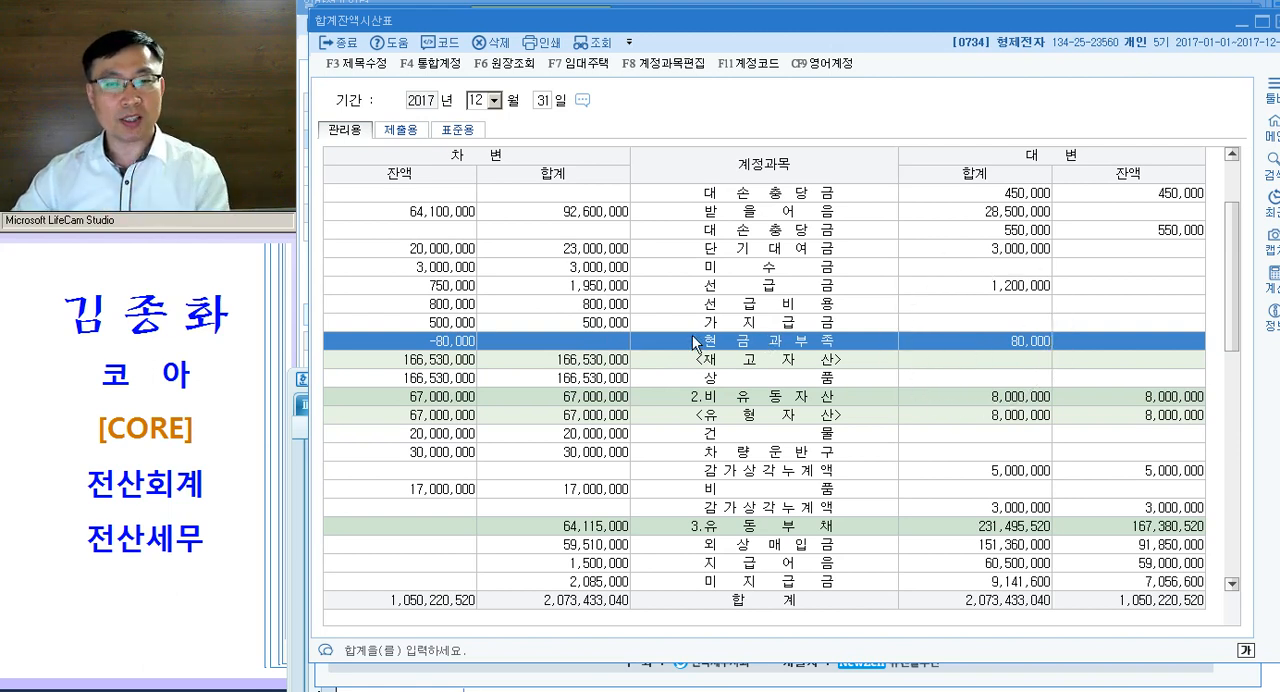
left_click(449, 350)
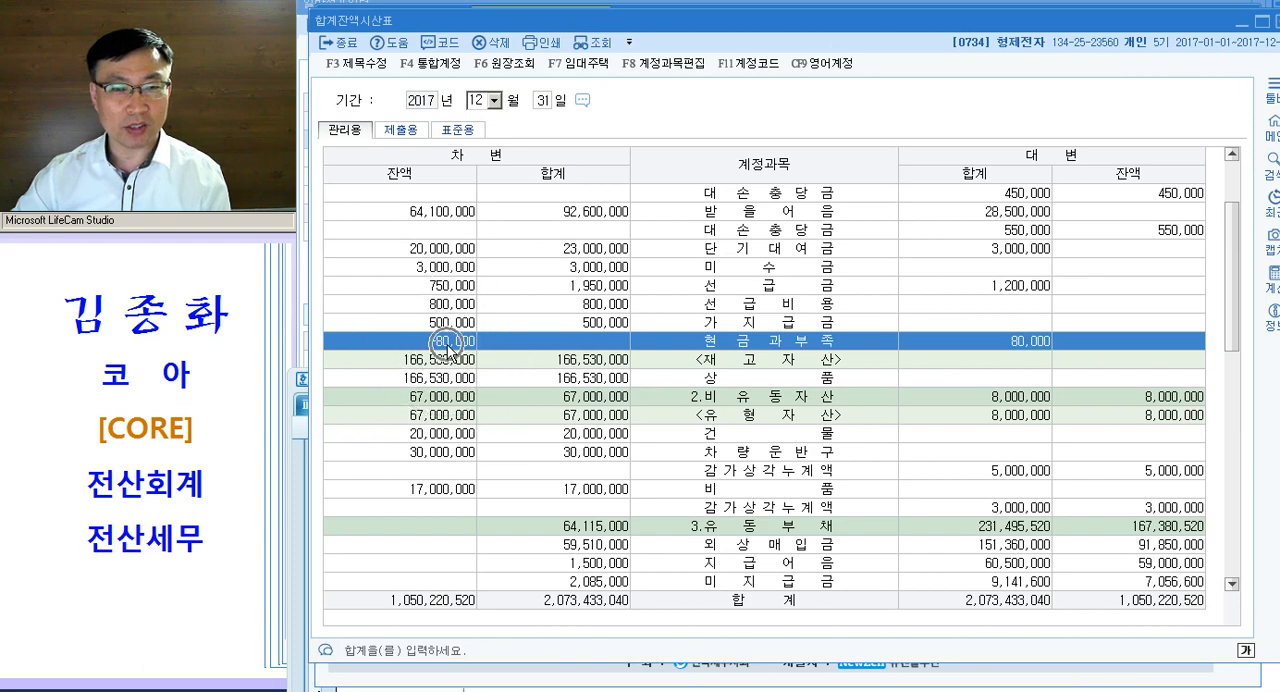
left_click(982, 342)
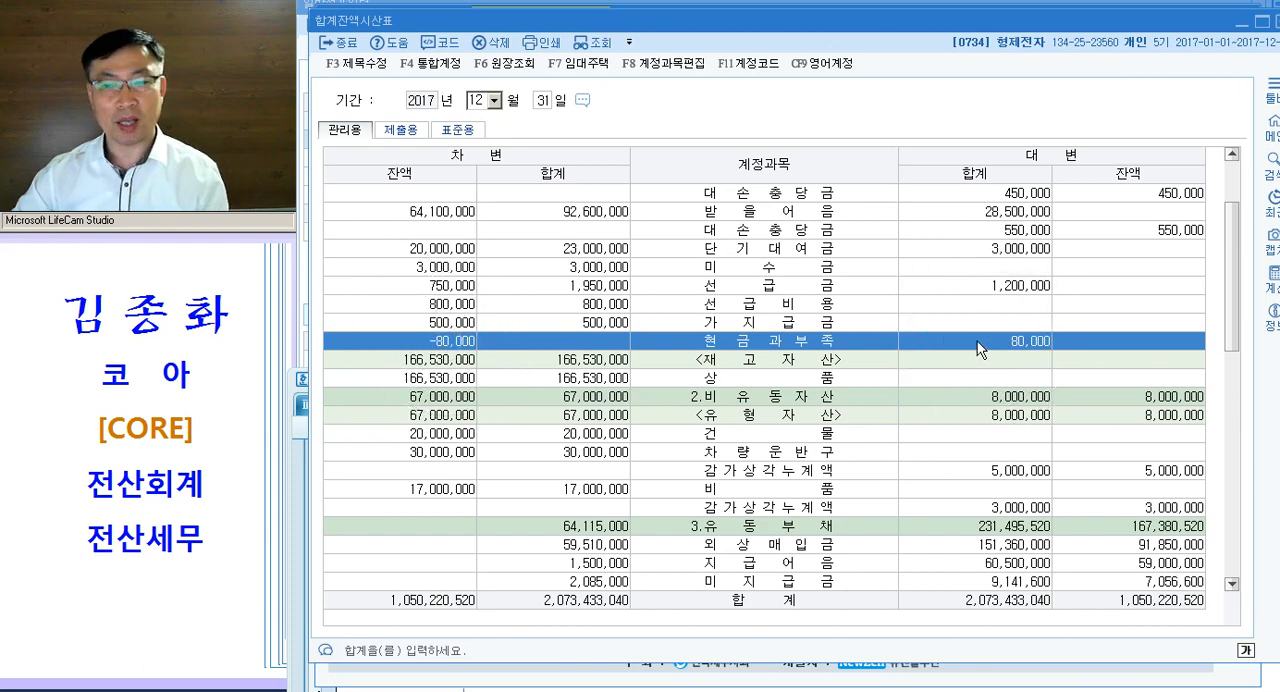
- Close the 합계잔액시산표, return to the exam document and write question [2]'s 수동 entry as 현금과부족 80,000 / 잡 이 익
key("Escape")
key("Escape")
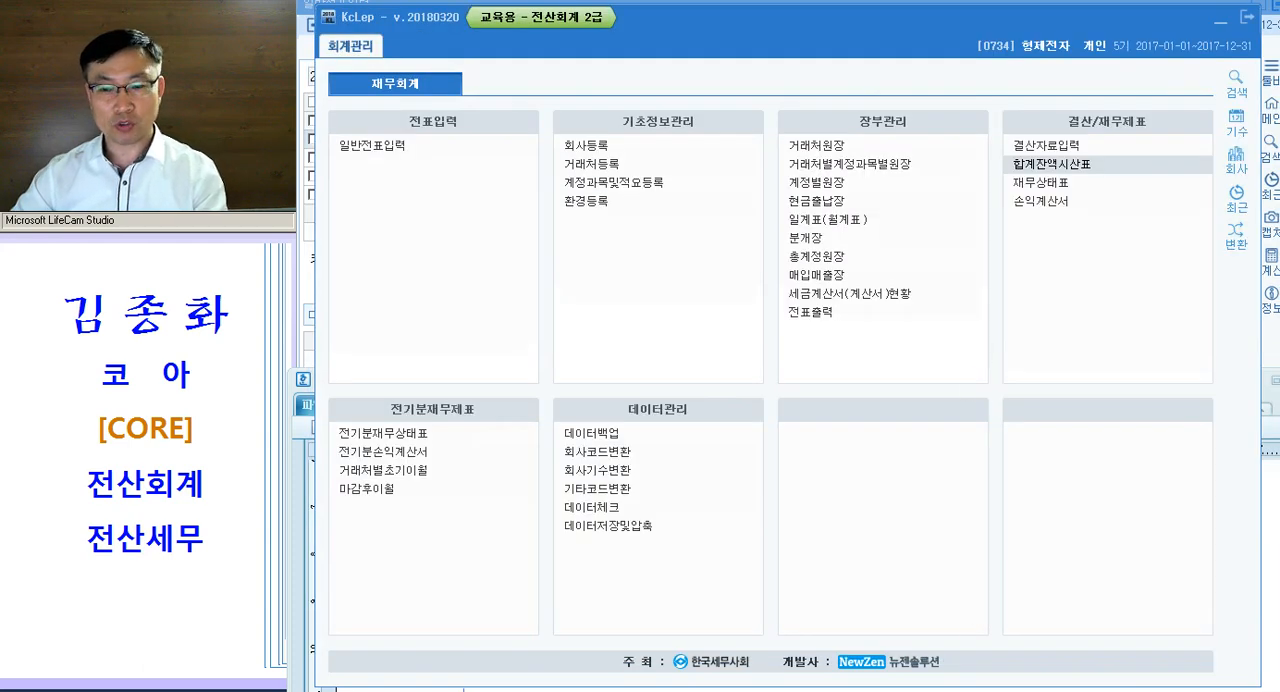
key("alt+Tab")
left_click(627, 577)
type("현금과부족")
key("Tab")
key("Tab")
type("80,00")
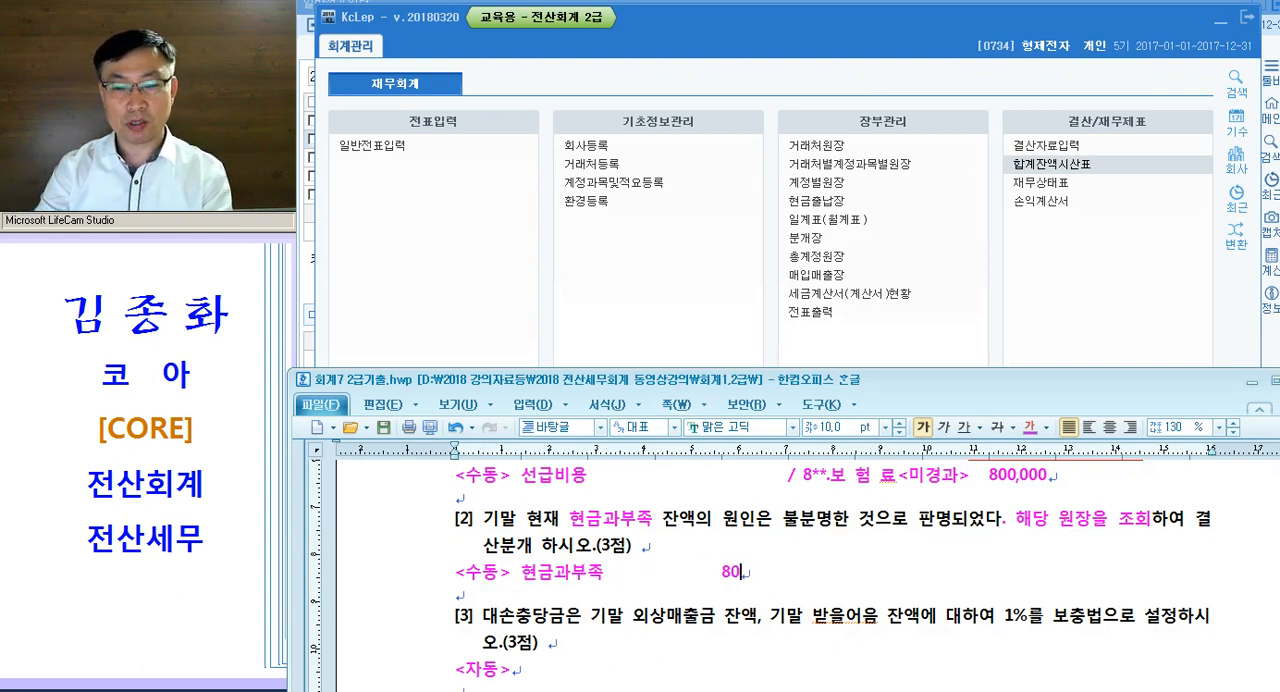
type("0  / 잡 ")
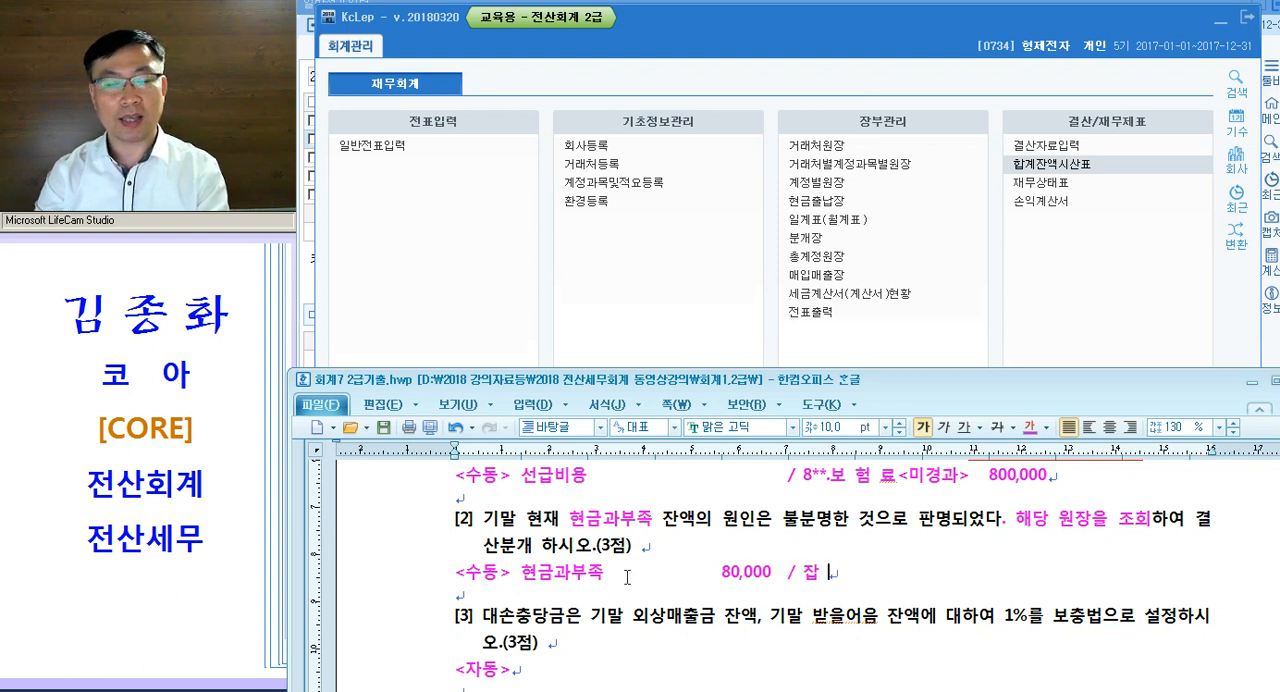
type("이 익")
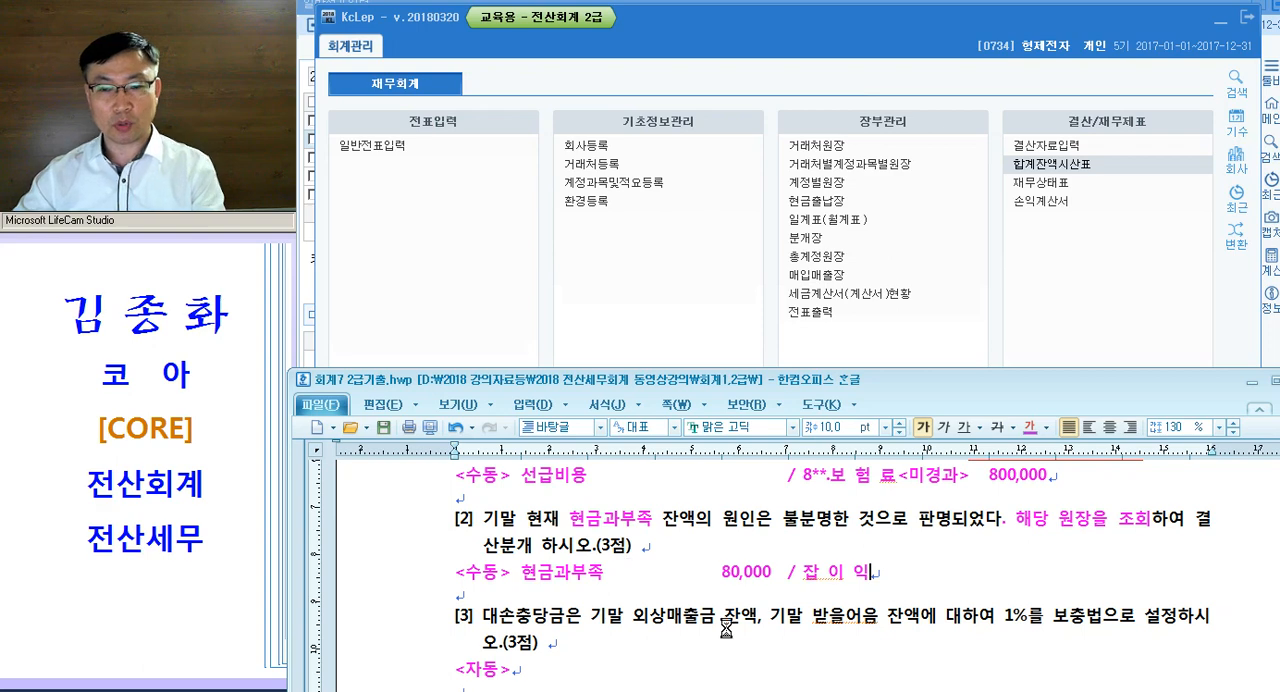
- In KcLep's 일반전표입력 for December 31, add a 차변 line for account 0141 현금과부족 with 80,000 and no 거래처
left_click(740, 690)
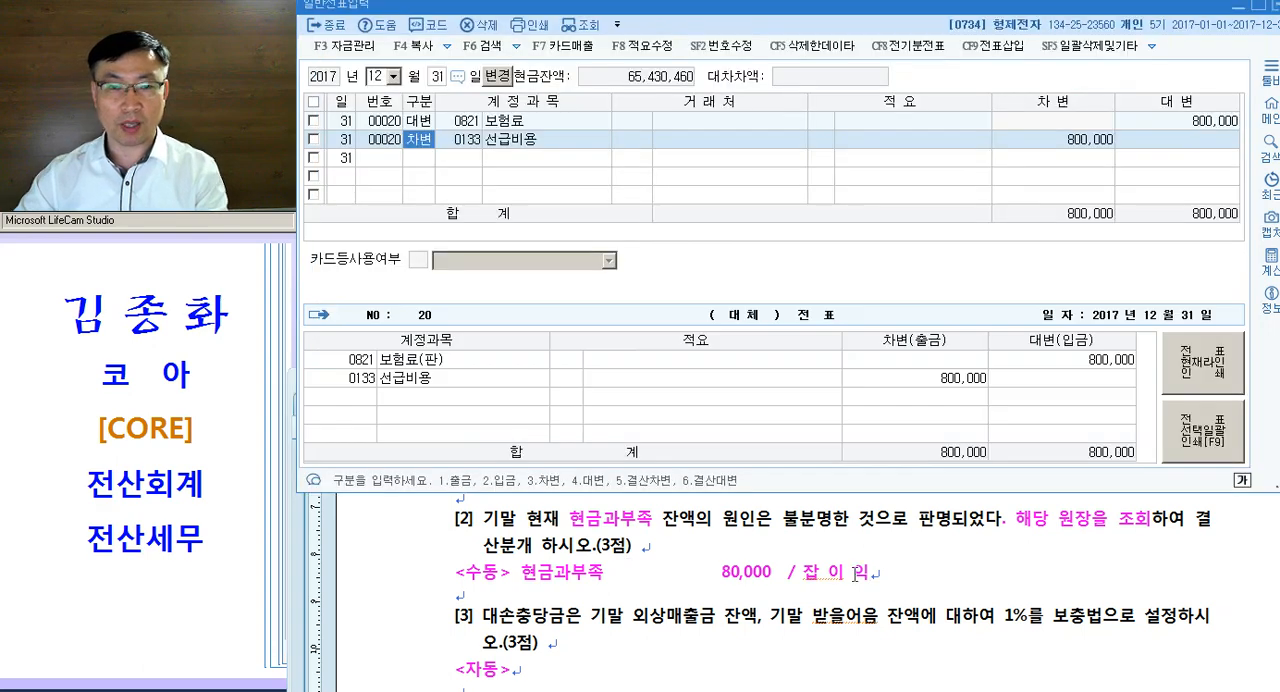
left_click(411, 169)
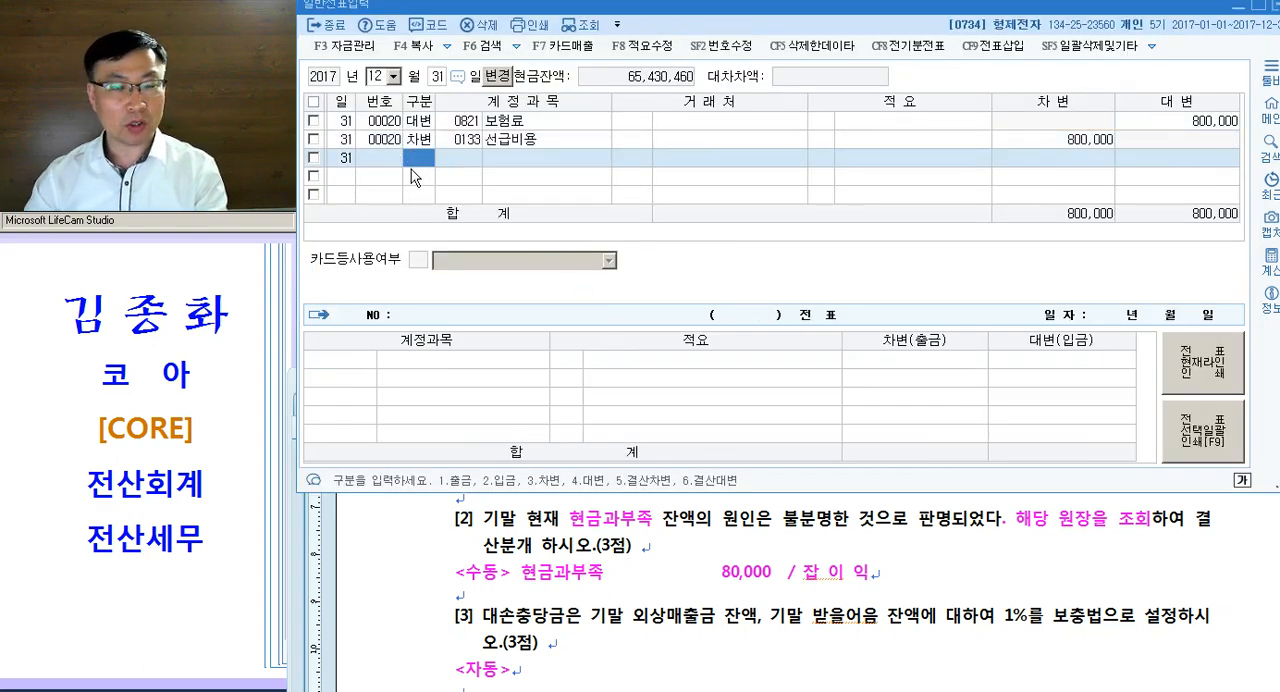
type("3현금")
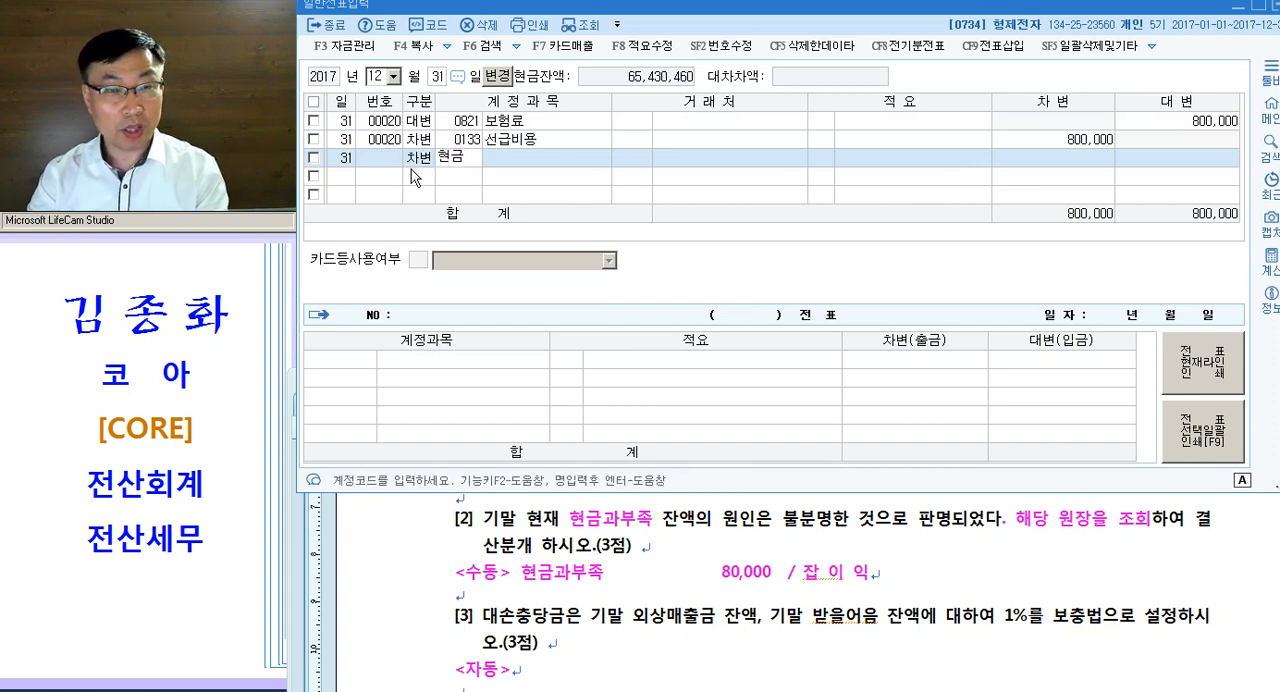
key("Return")
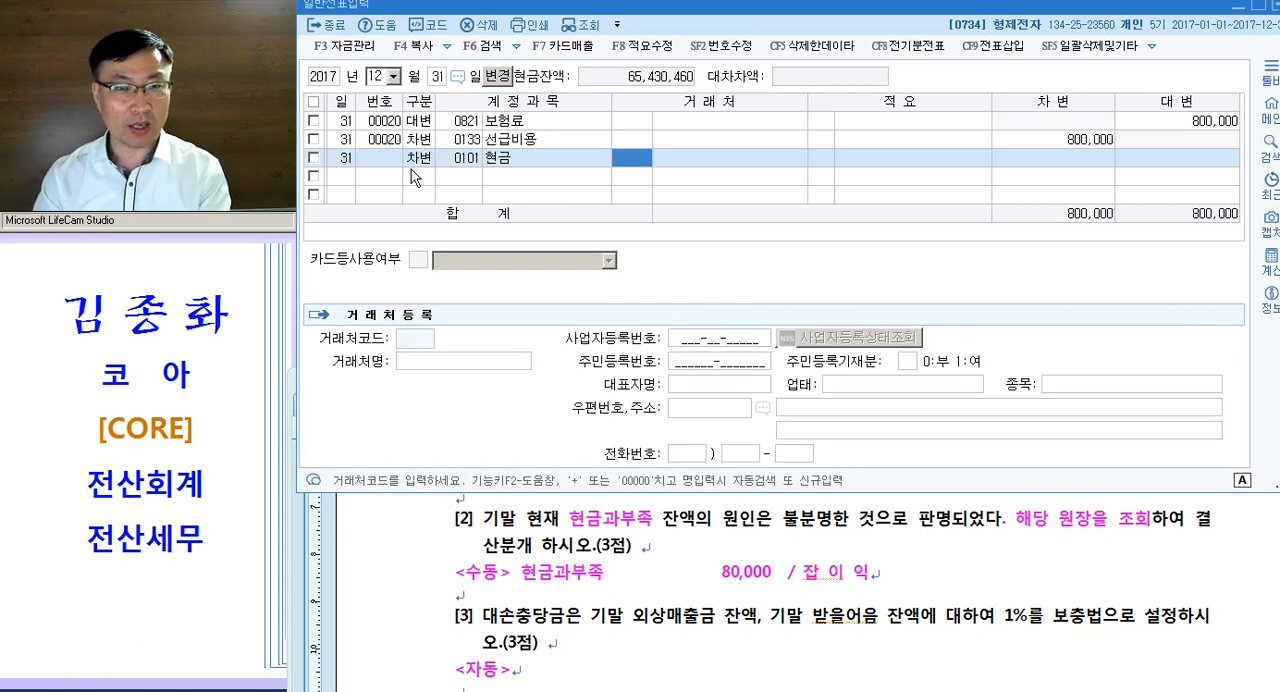
key("Left")
type("과부")
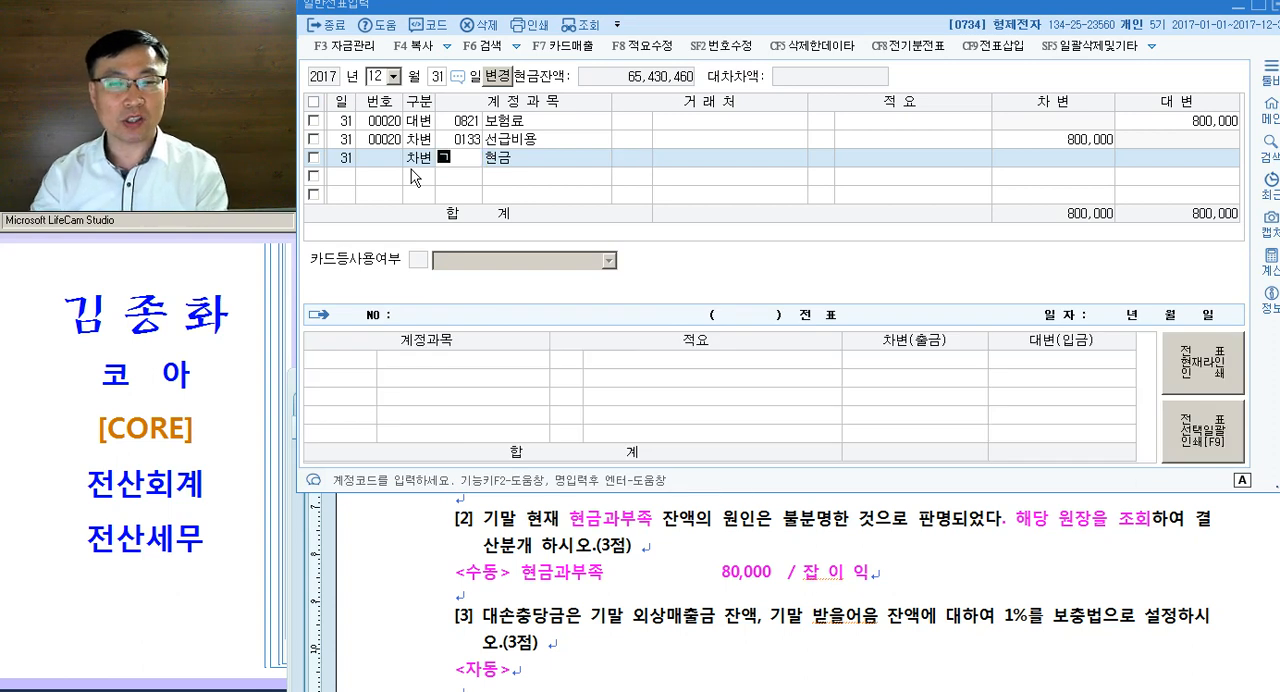
key("Return")
key("Return")
key("Return")
key("Return")
key("Return")
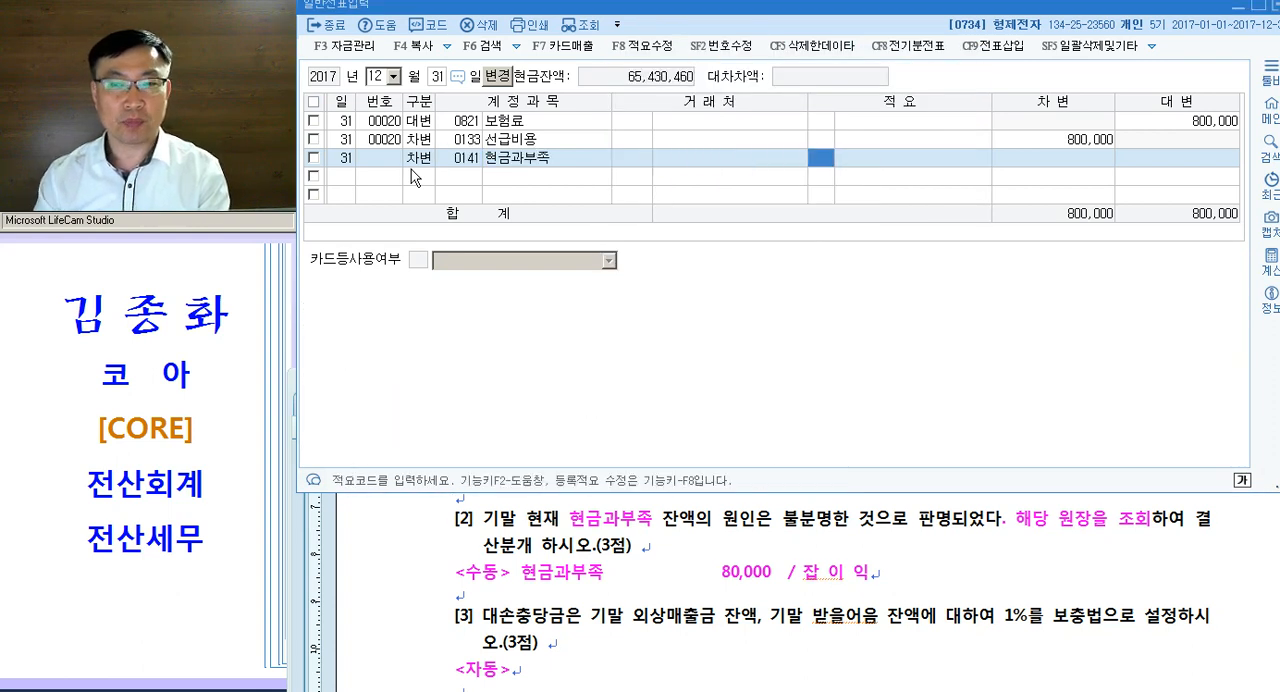
type("80,000")
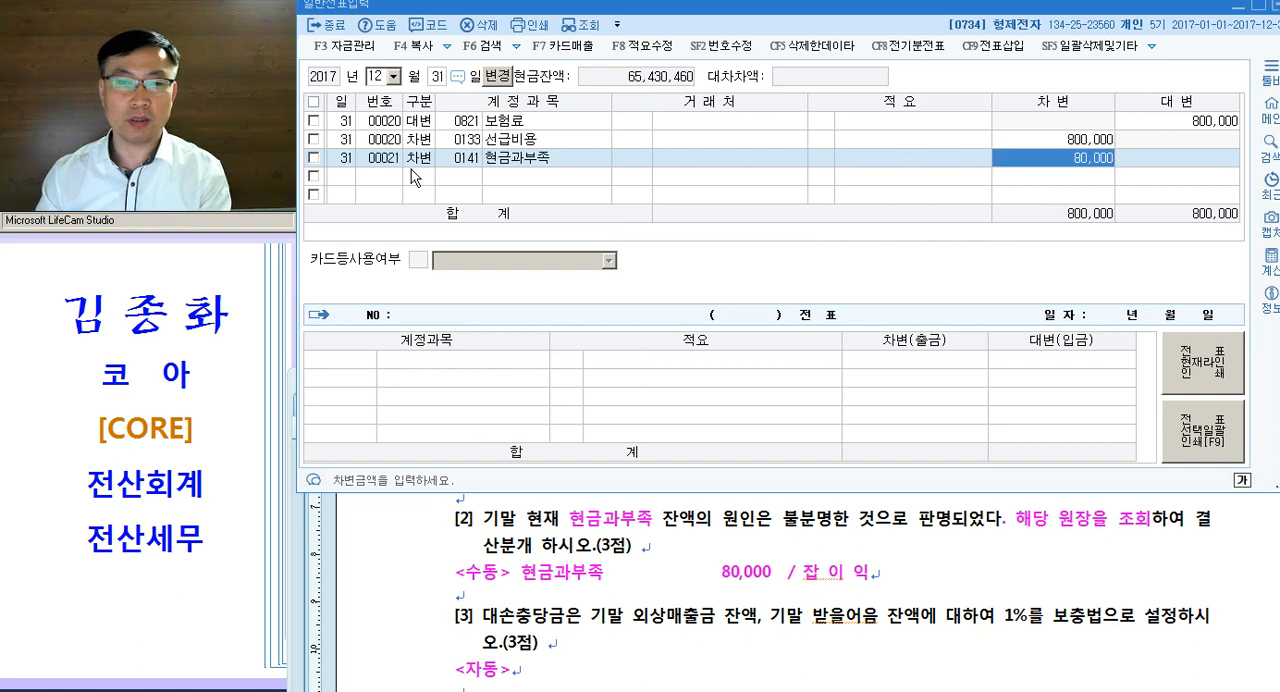
key("Return")
- Enter the matching 대변 line for account 0930 잡이익 with the amount 80,000
type("4자ㅂ익")
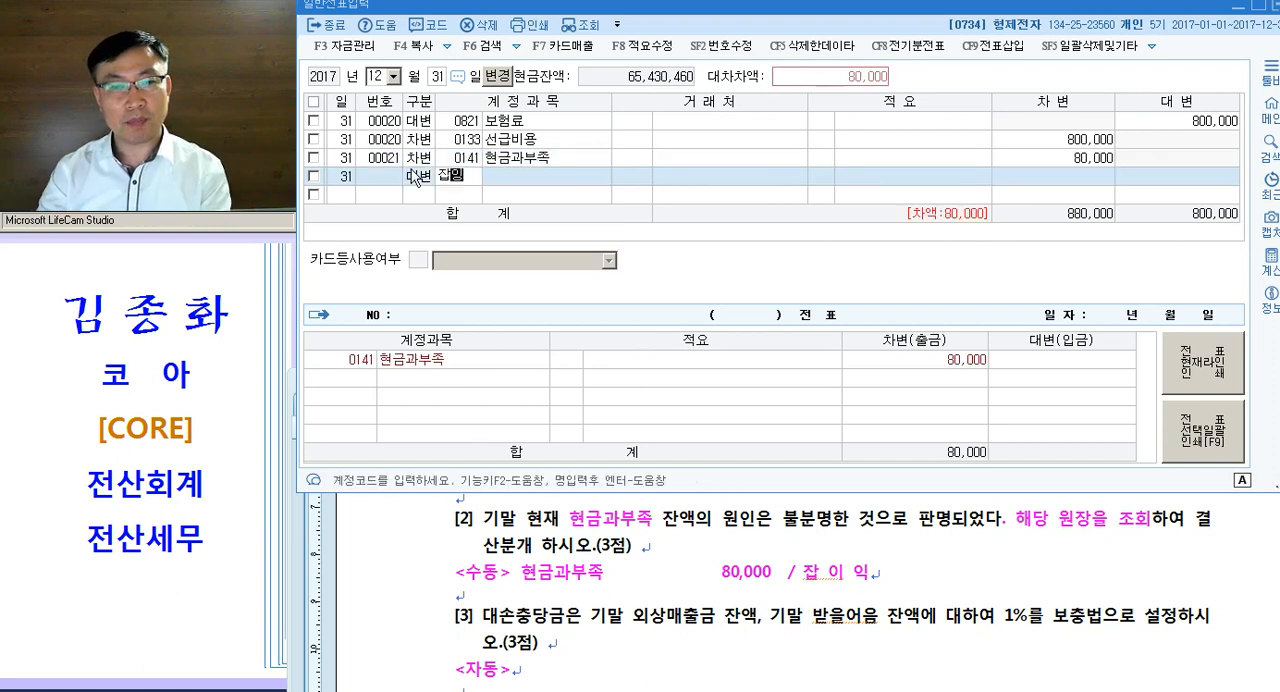
key("Return")
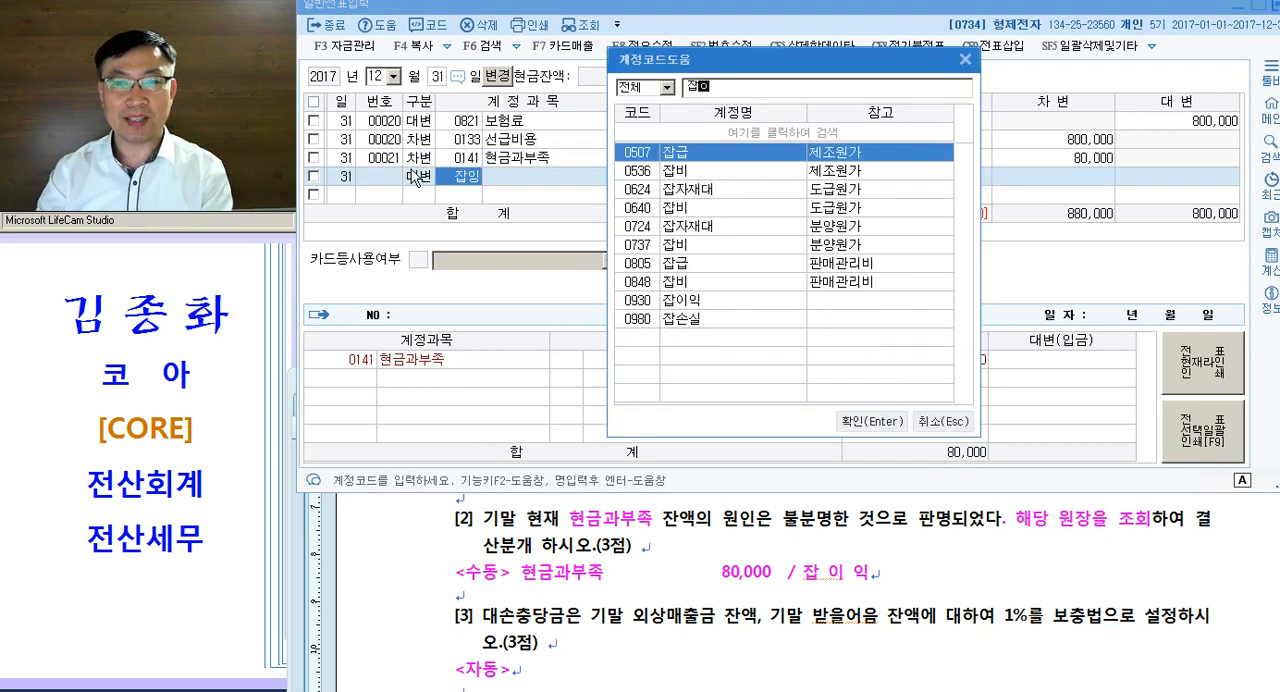
key("Return")
key("Return")
key("Return")
key("Return")
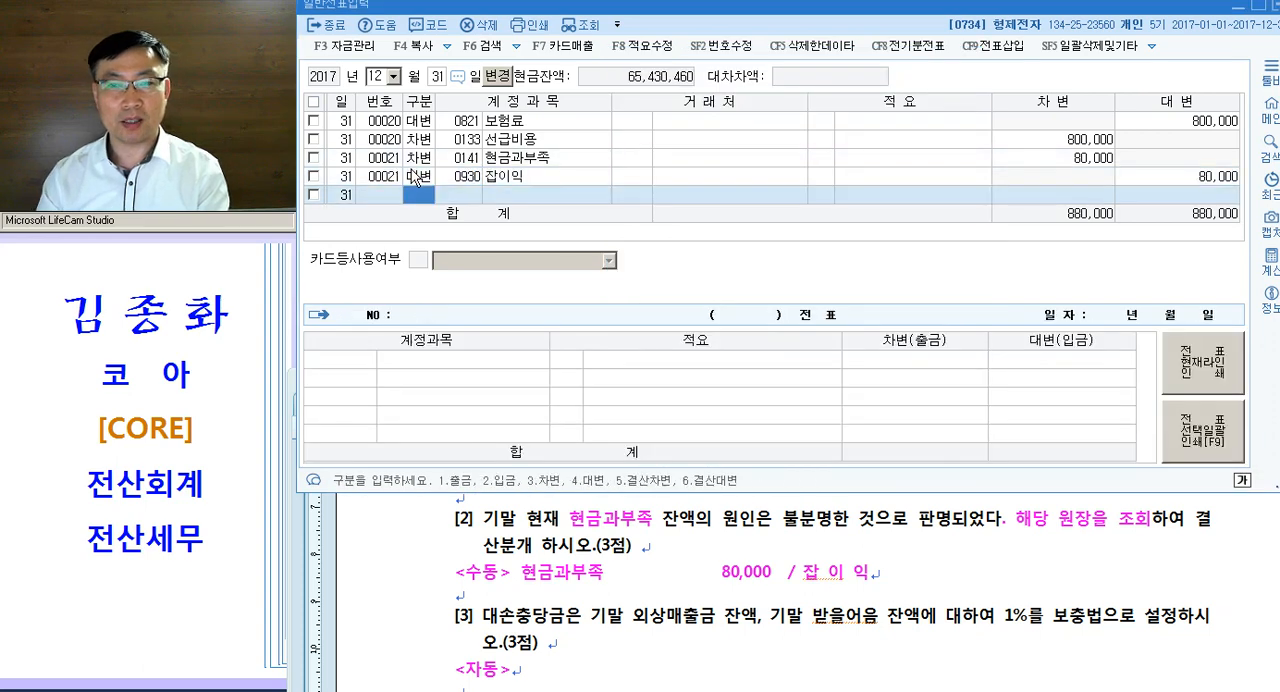
- Return to the exam document and read question [3] on the 대손충당금 and question [4] on the 기말상품재고액
left_click(741, 586)
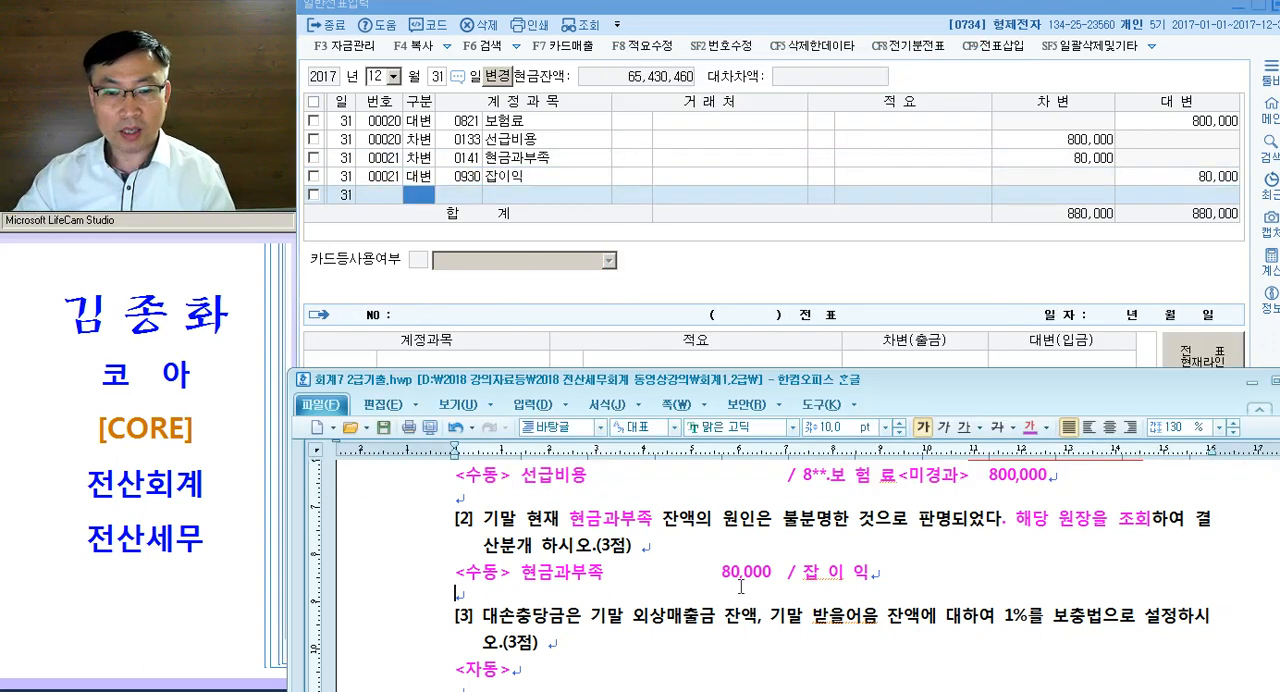
scroll(735, 565, "down", 3)
left_click_drag(483, 481, 1156, 482)
left_click(1003, 501)
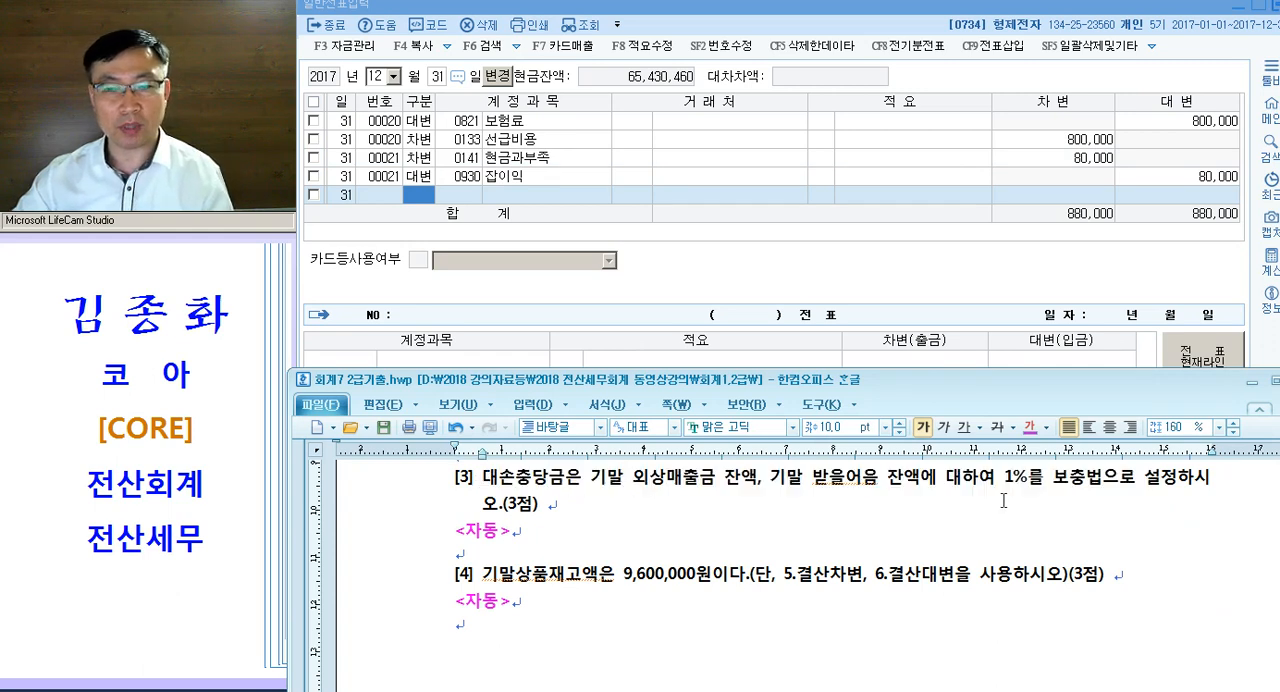
left_click_drag(502, 593, 892, 583)
scroll(892, 584, "down", 3)
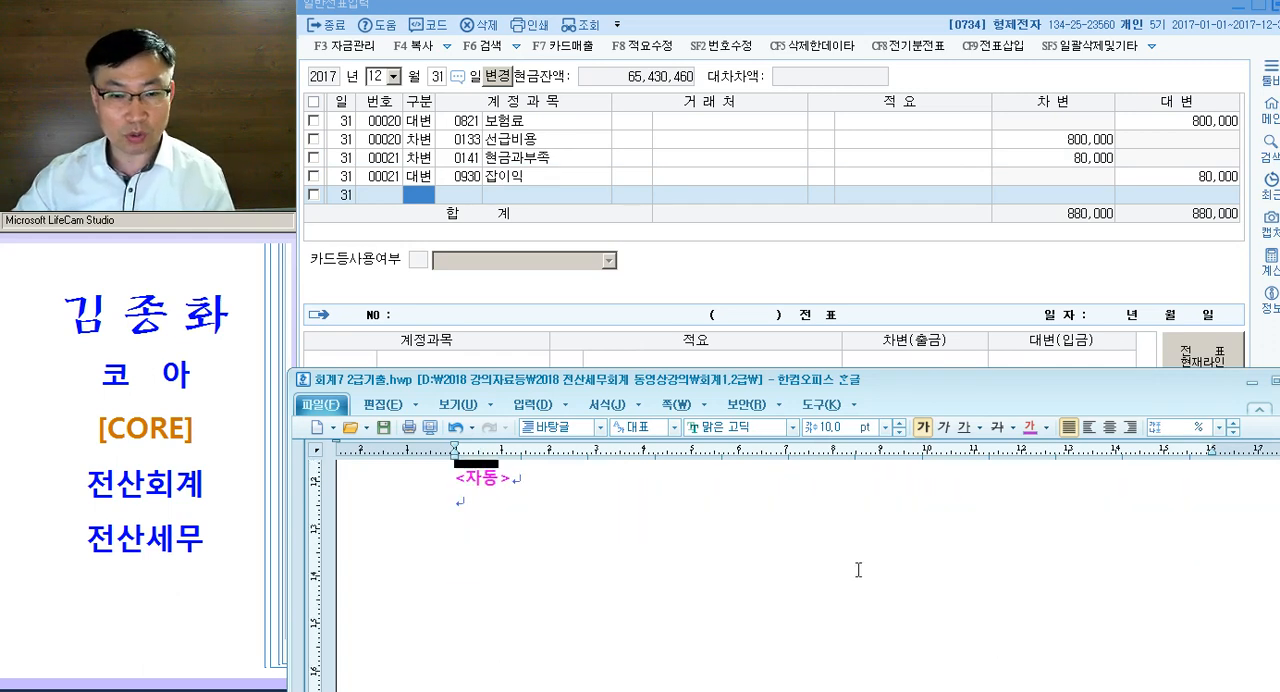
scroll(813, 552, "up", 2)
left_click(765, 575)
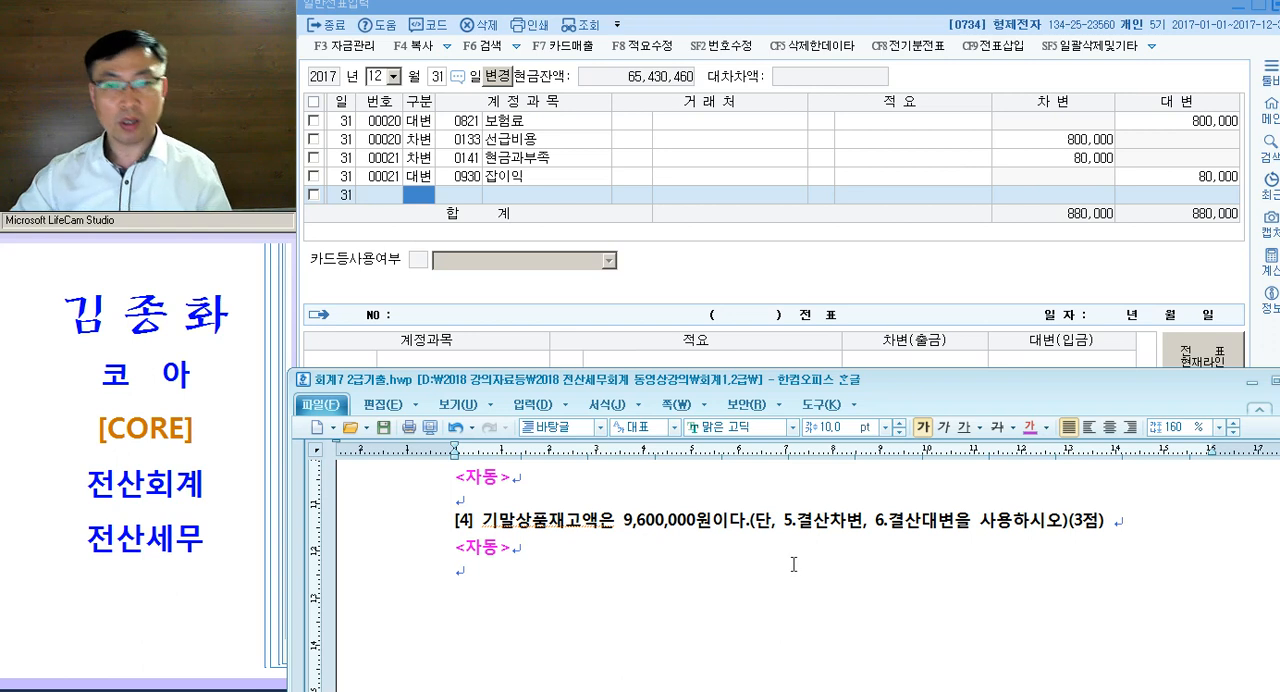
- Open KcLep's 결산자료입력 for 2017년 01월 to 11월 and bring up its 대손상각 settings
key("alt+Tab")
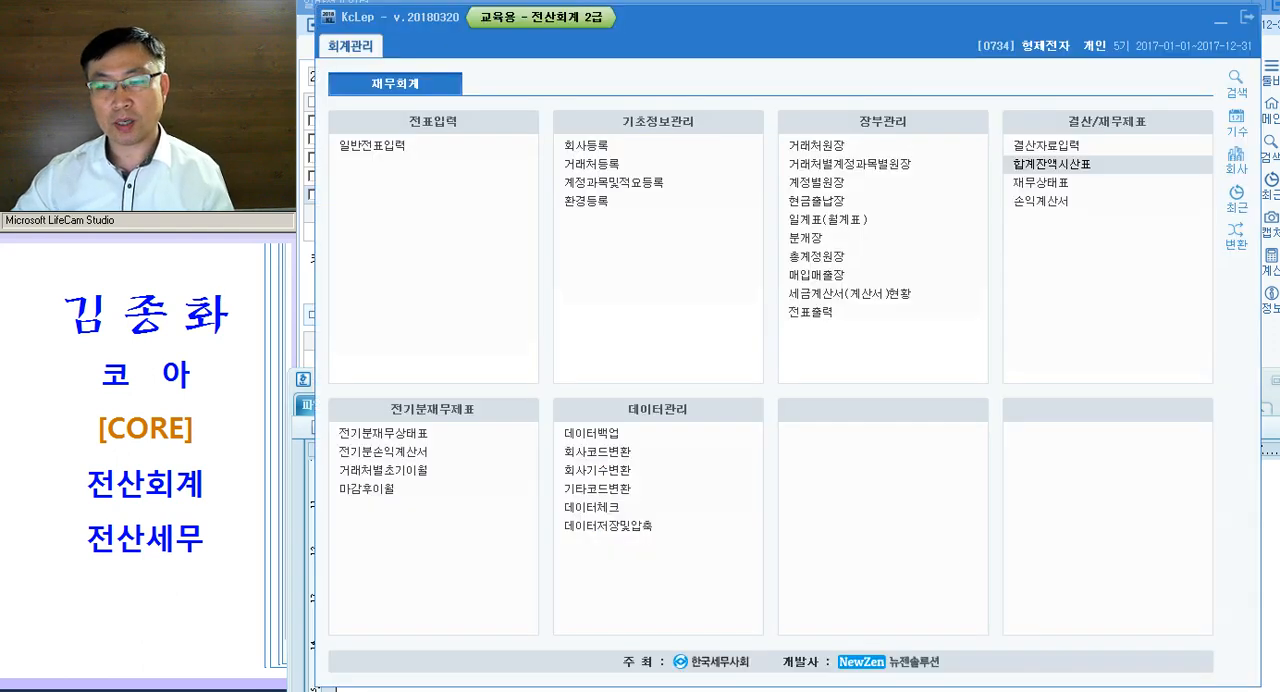
key("ctrl")
key("ctrl")
key("ctrl")
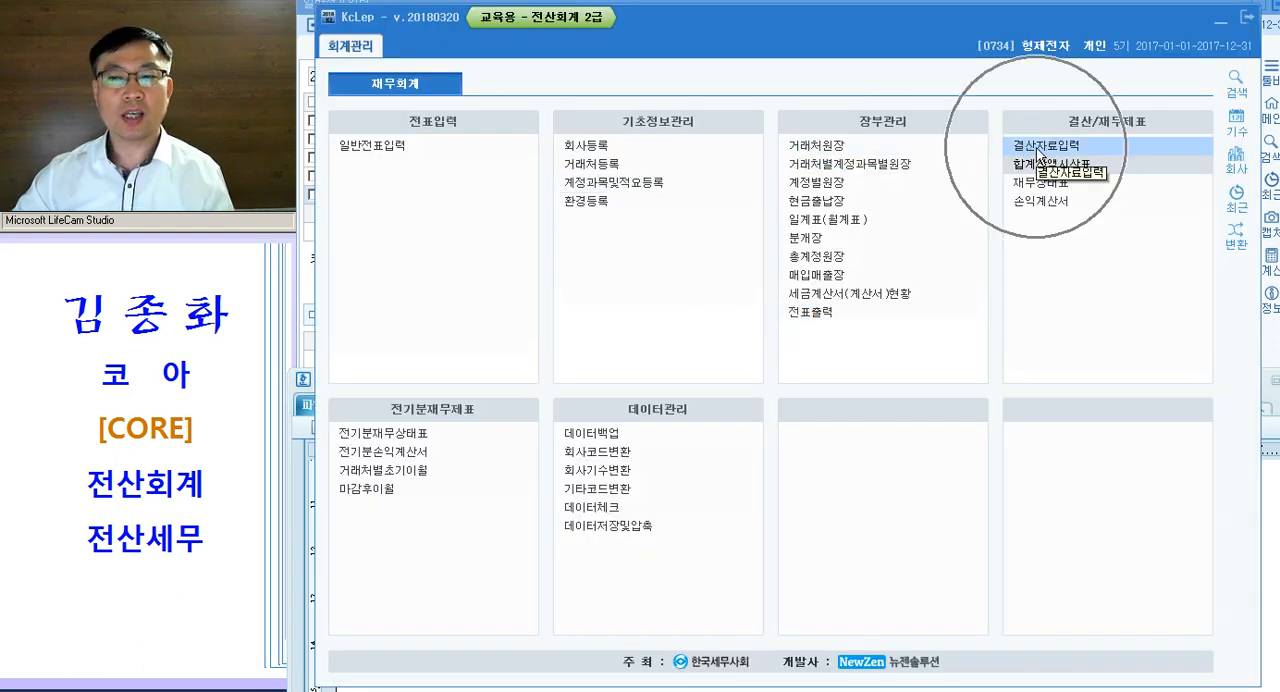
left_click(1040, 148)
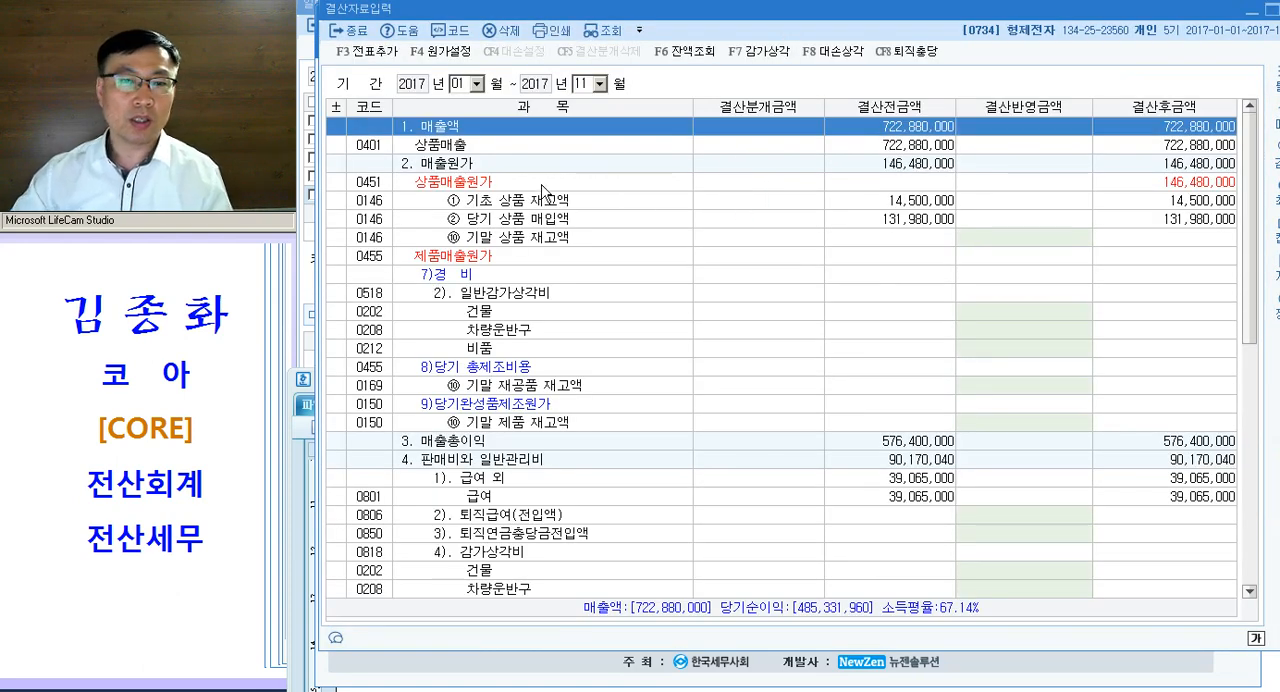
left_click(832, 58)
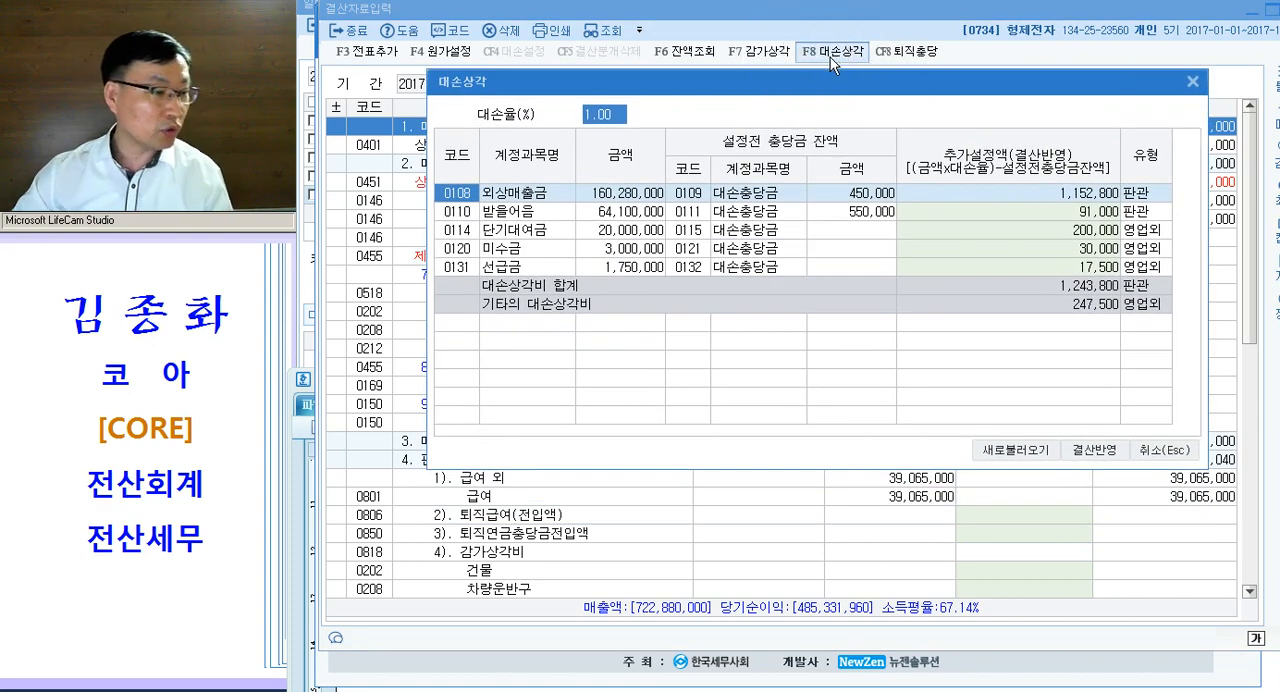
- Set the 추가설정액 of 단기대여금, 미수금 and 선급금 to 0 in the 대손상각 settings
left_click(1013, 205)
left_click(1024, 214)
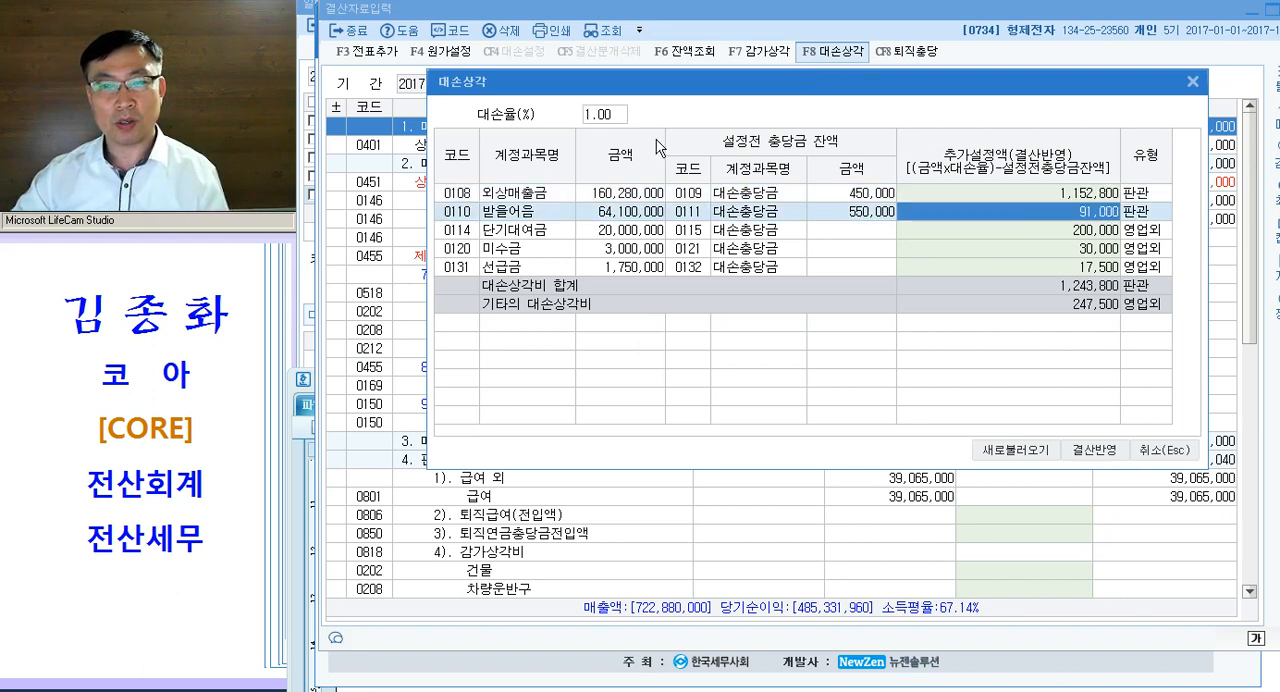
left_click(1047, 200)
left_click(1047, 213)
left_click(1043, 241)
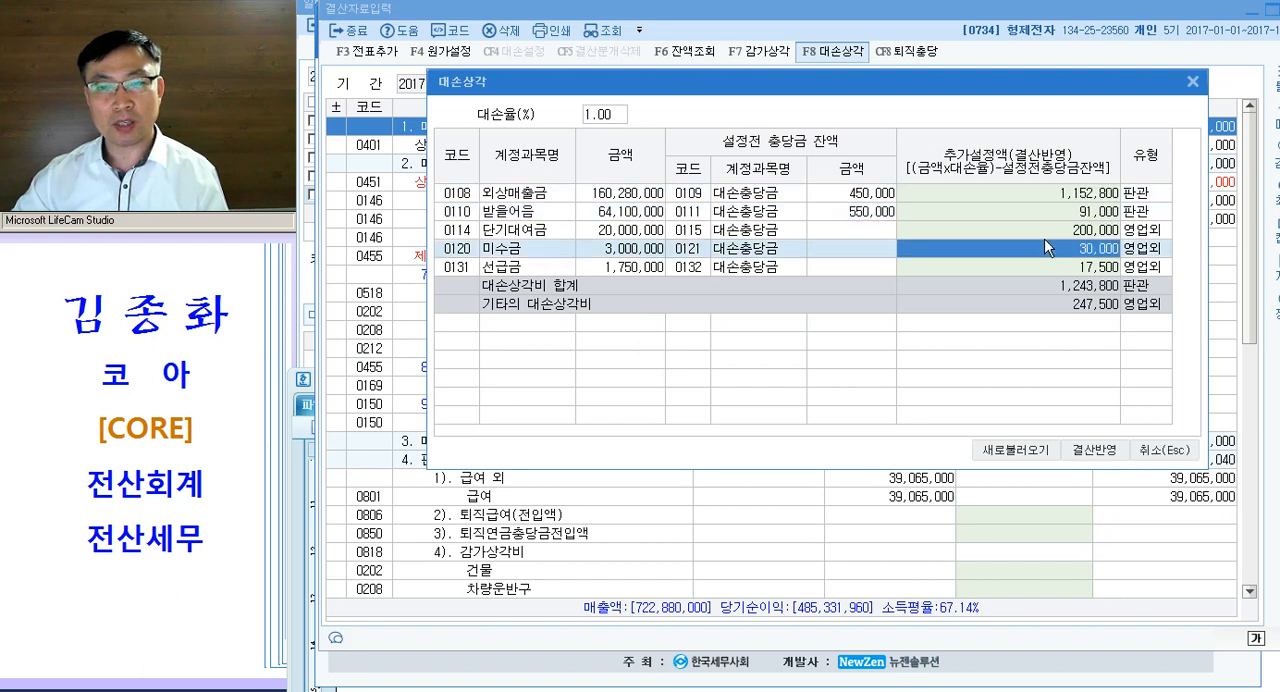
left_click(1039, 234)
type("0")
key("Return")
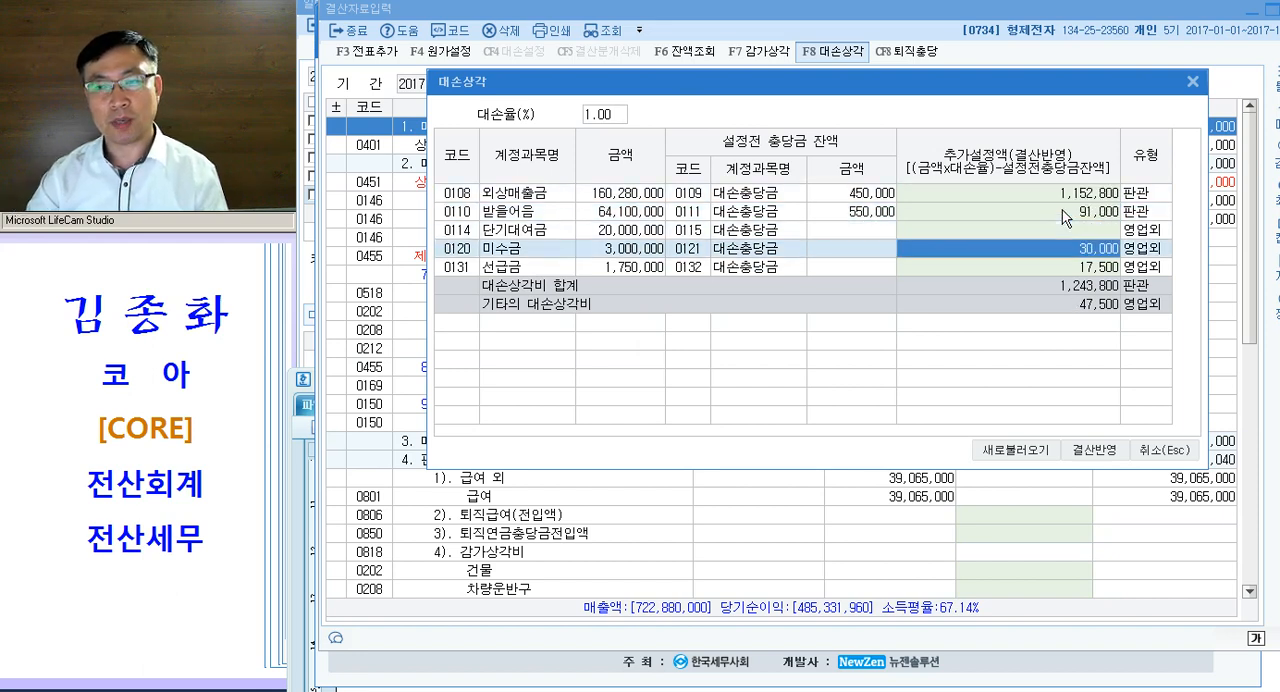
type("0")
key("Return")
type("0")
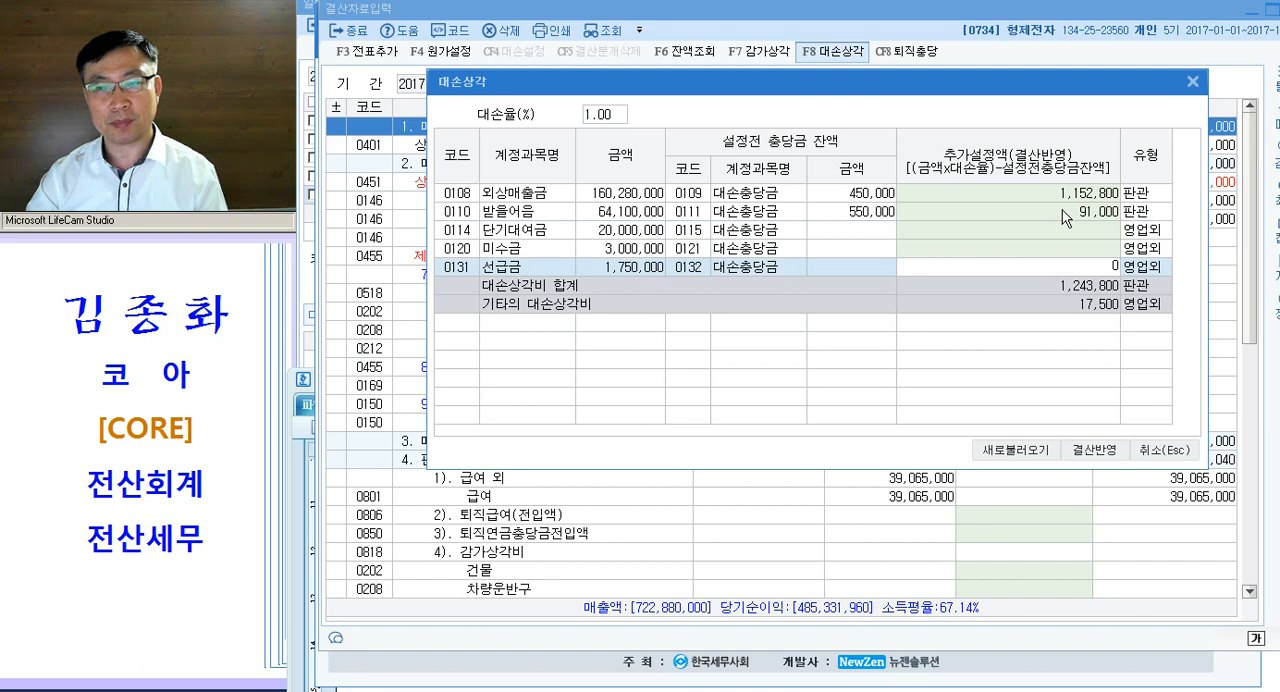
key("Return")
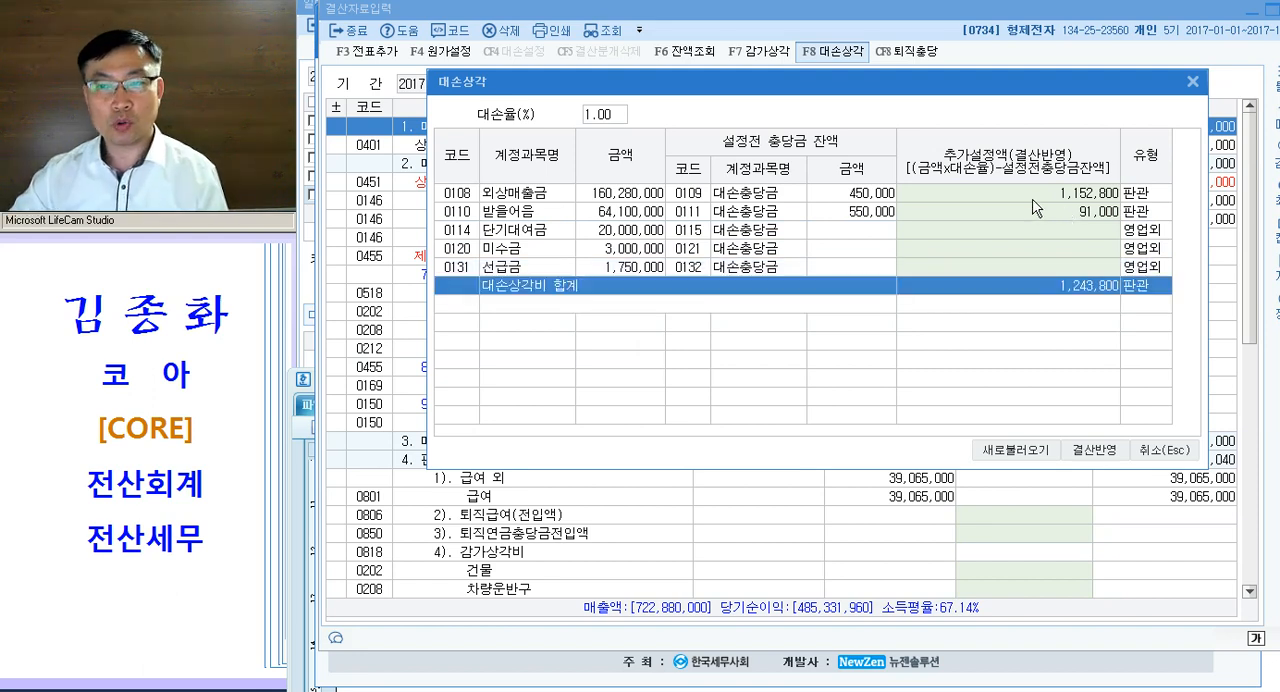
- Apply the 외상매출금 and 받을어음 대손상각 amounts to the closing data and check their rows under 판매비와 일반관리비
left_click(1040, 199)
left_click(1038, 214)
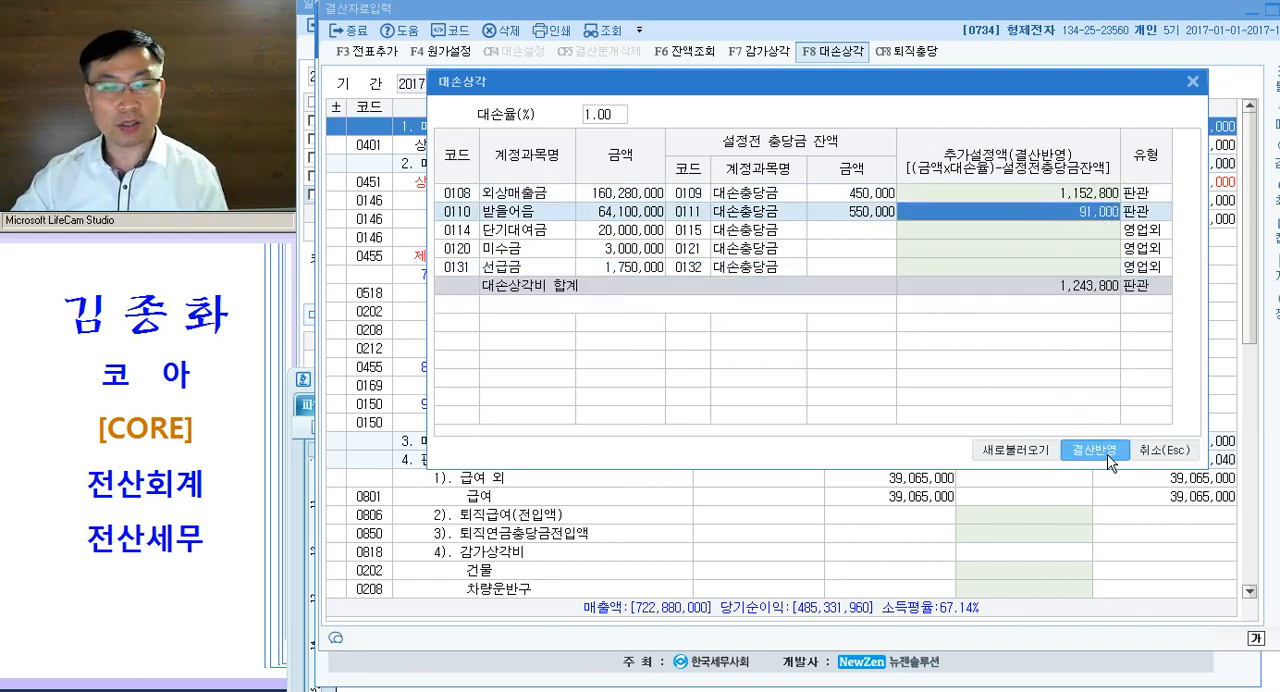
left_click(1092, 451)
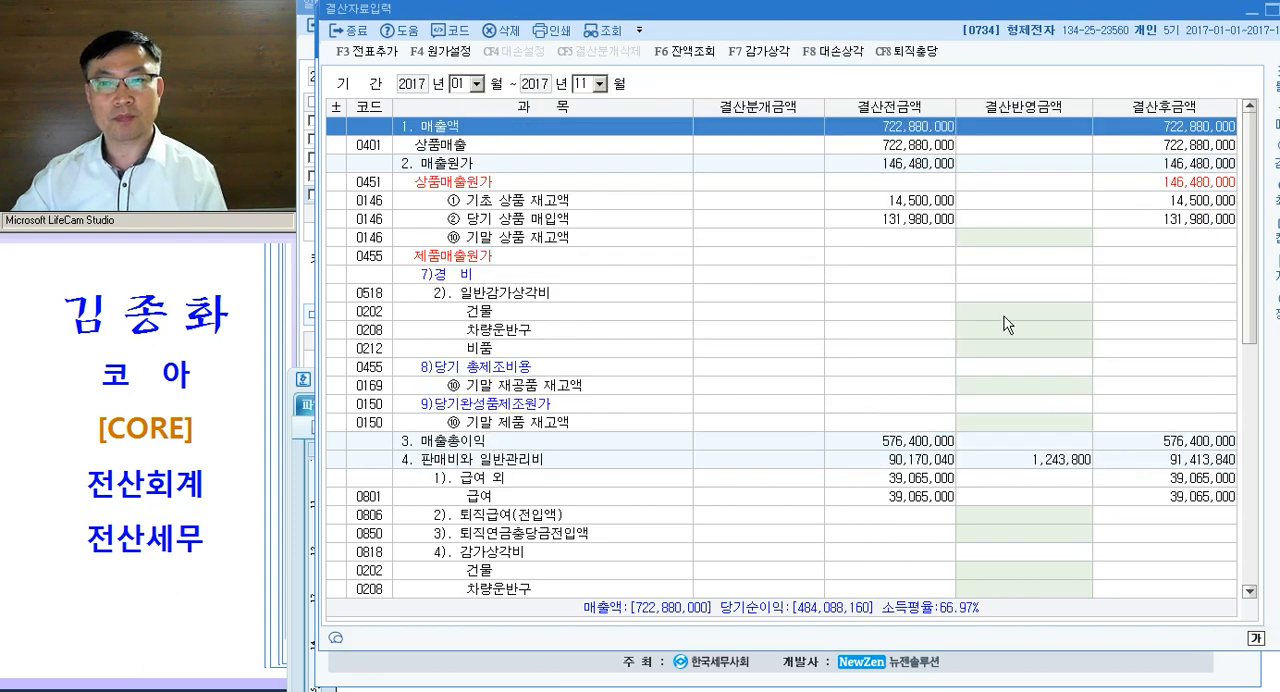
left_click(538, 462)
scroll(620, 440, "down", 4)
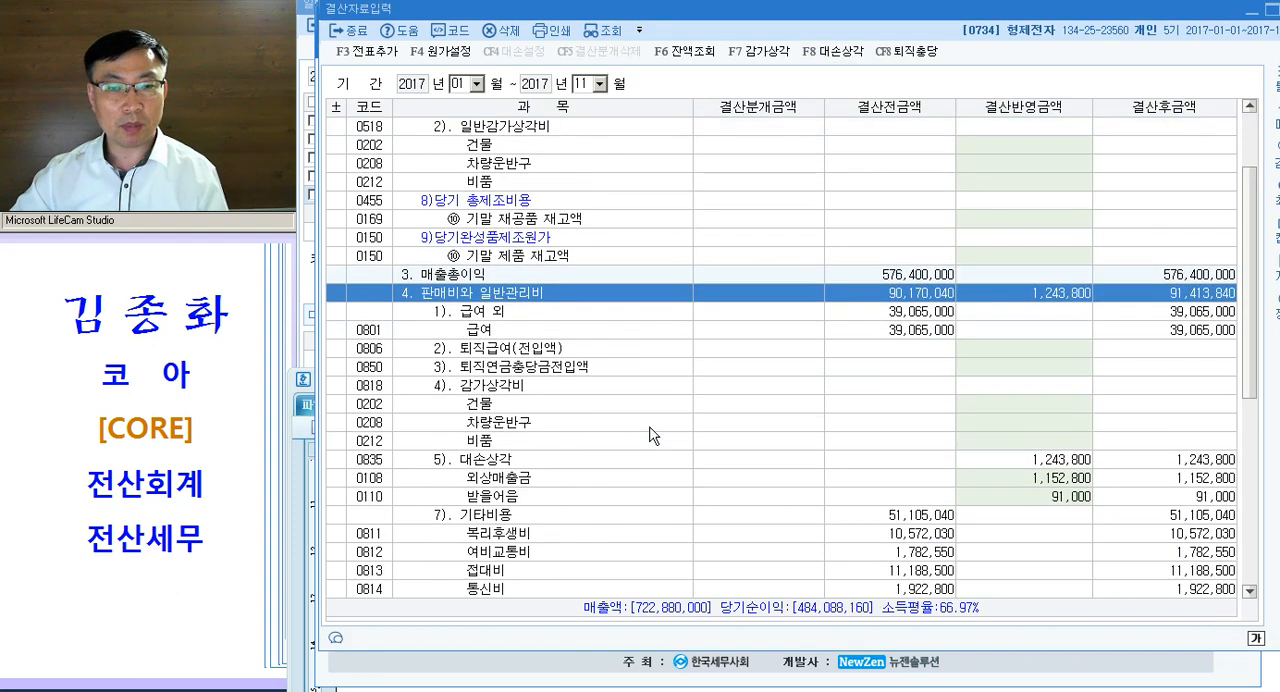
left_click(565, 415)
left_click(1020, 441)
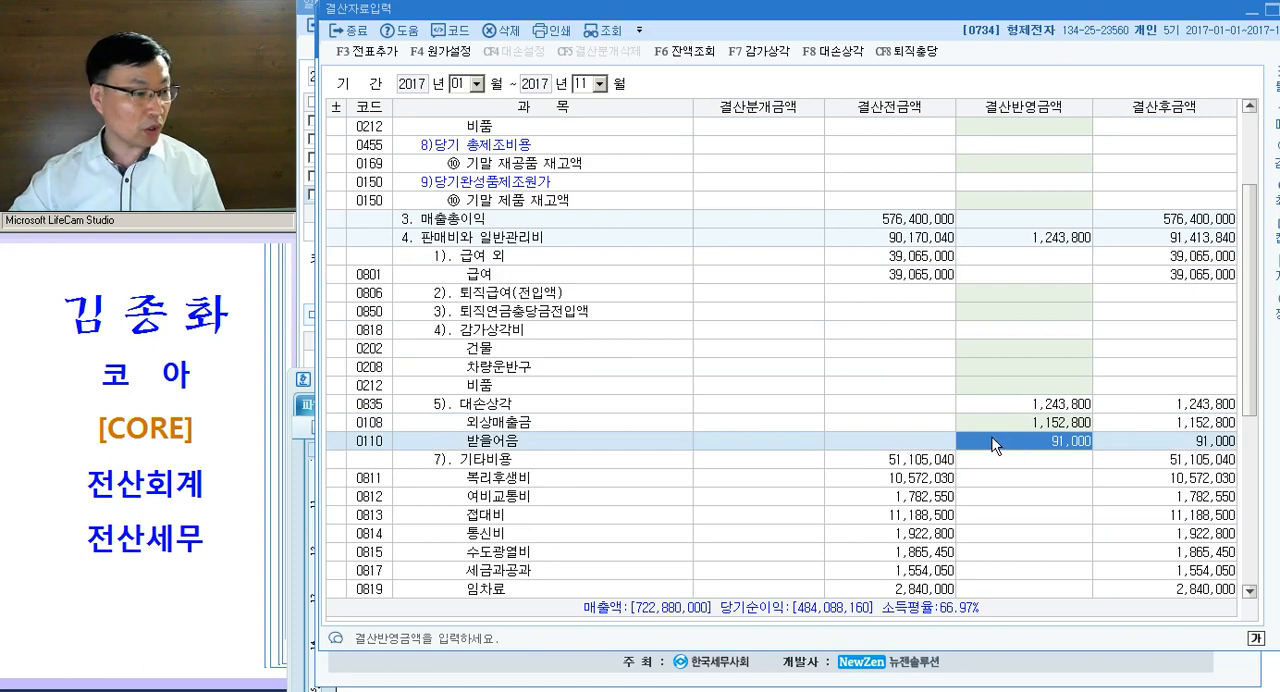
scroll(1010, 488, "up", 6)
scroll(1010, 488, "down", 5)
- In the exam document, strike through question [4]'s remark (단, 5.결산차변, 6.결산대변을 사용하시오) and colour it magenta
key("alt+Tab")
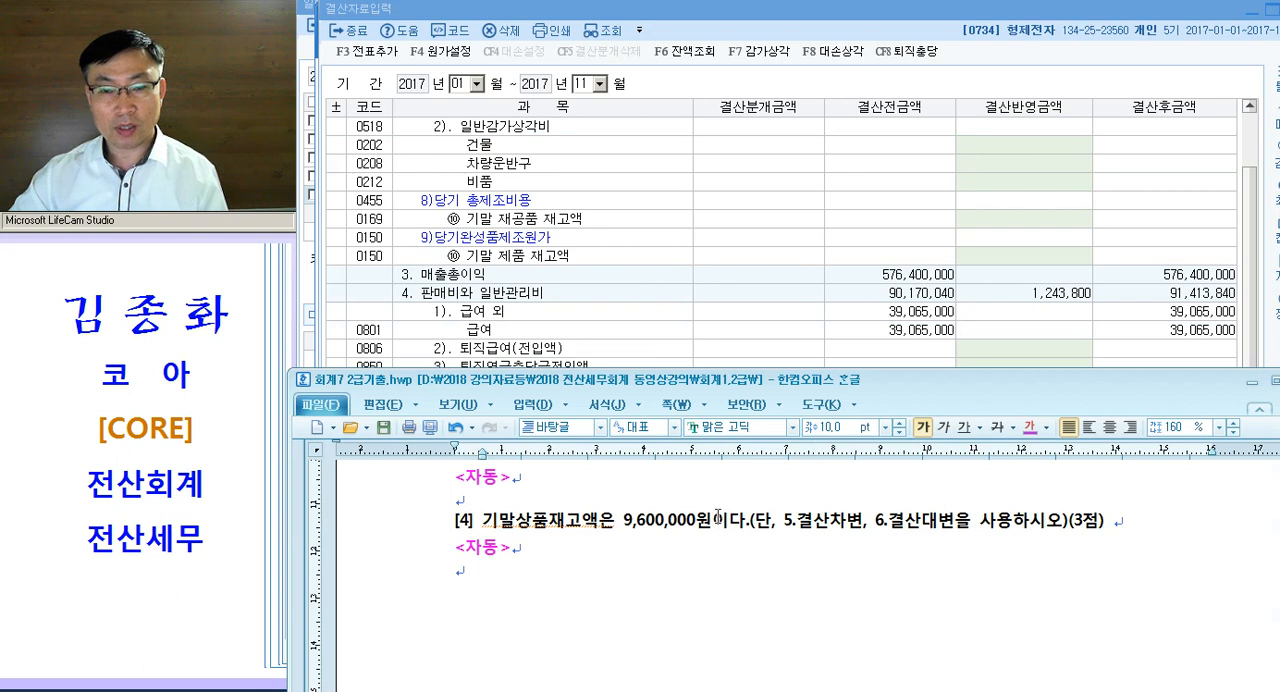
left_click_drag(752, 522, 1181, 537)
left_click_drag(752, 520, 1070, 530)
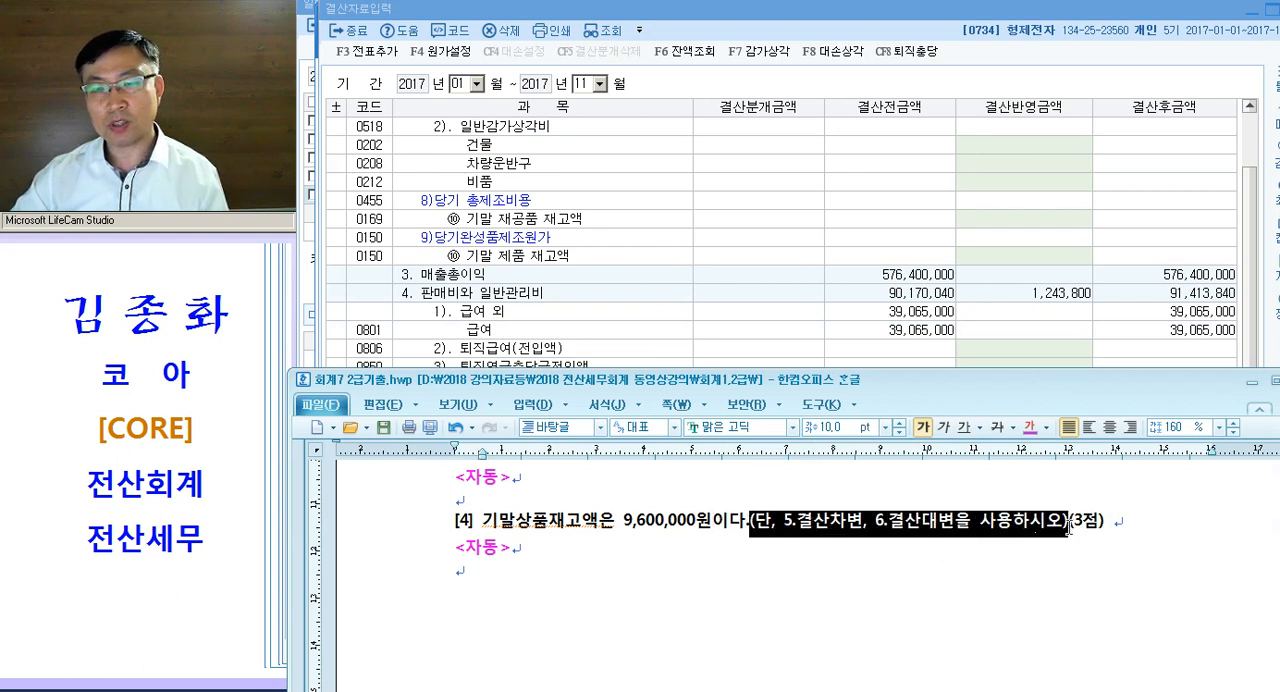
left_click(997, 428)
left_click(848, 608)
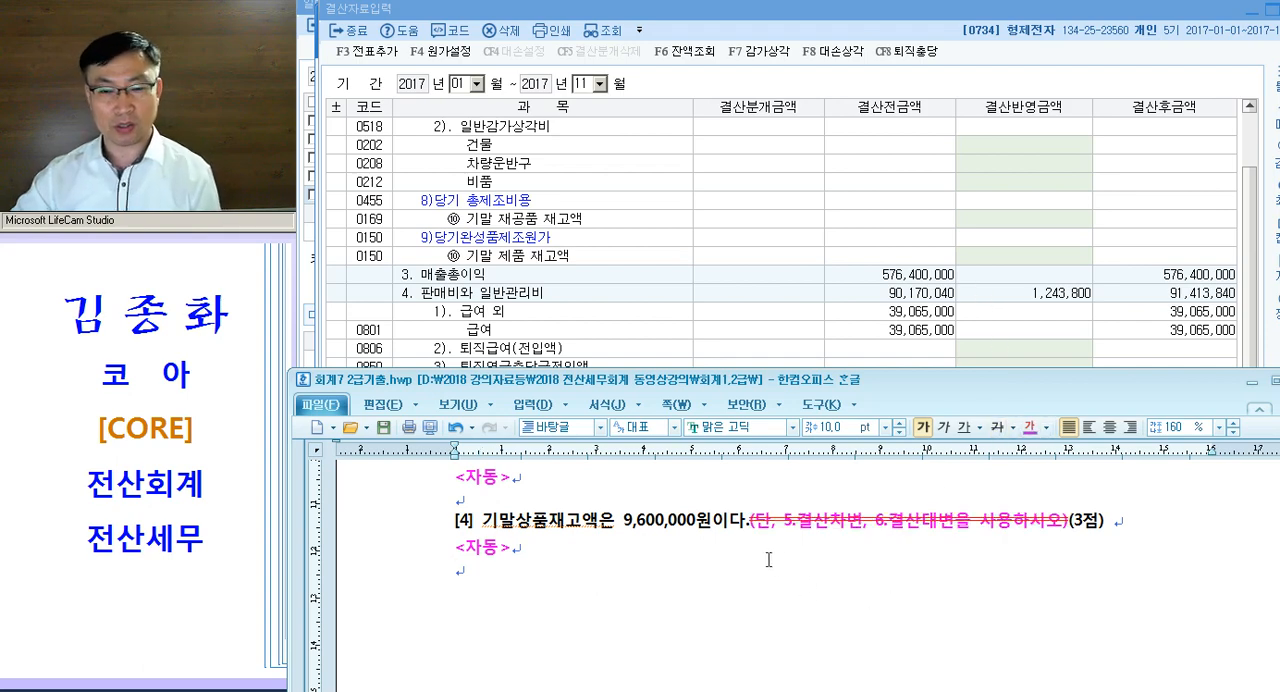
- Set the 결산반영금액 of 기말 상품 재고액 to 9,600,000 in the 01월–11월 closing data
left_click(671, 292)
scroll(671, 282, "up", 3)
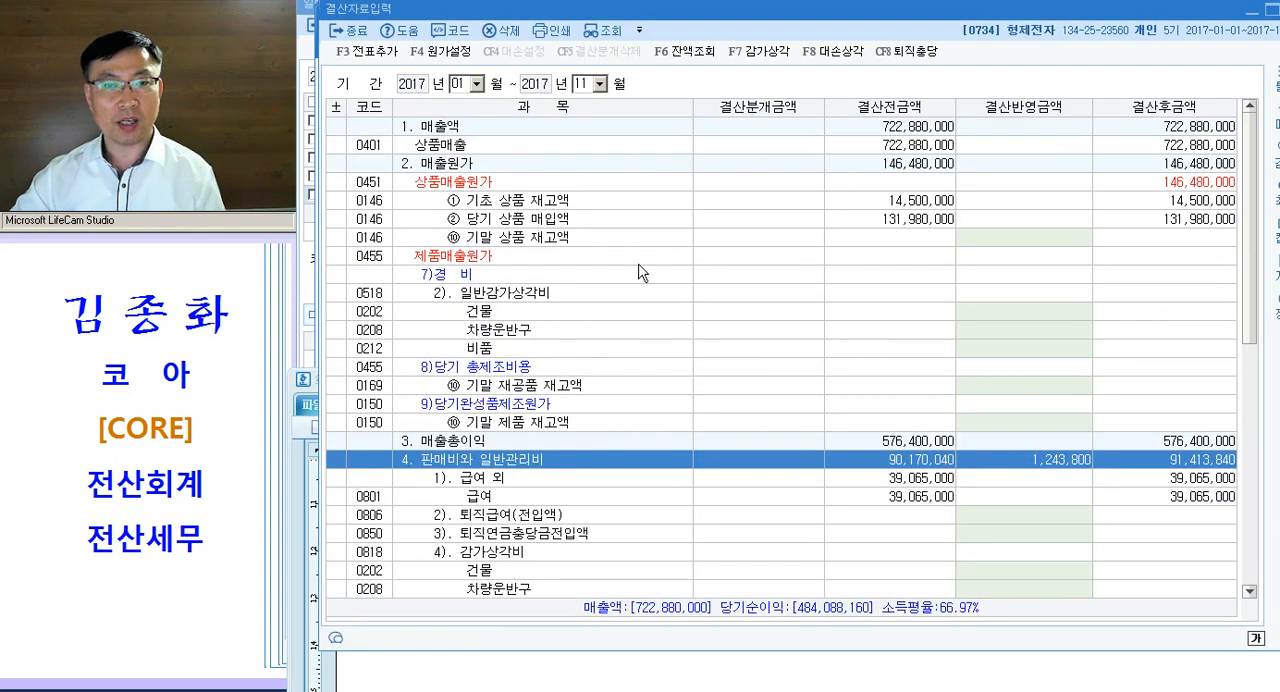
left_click(1031, 244)
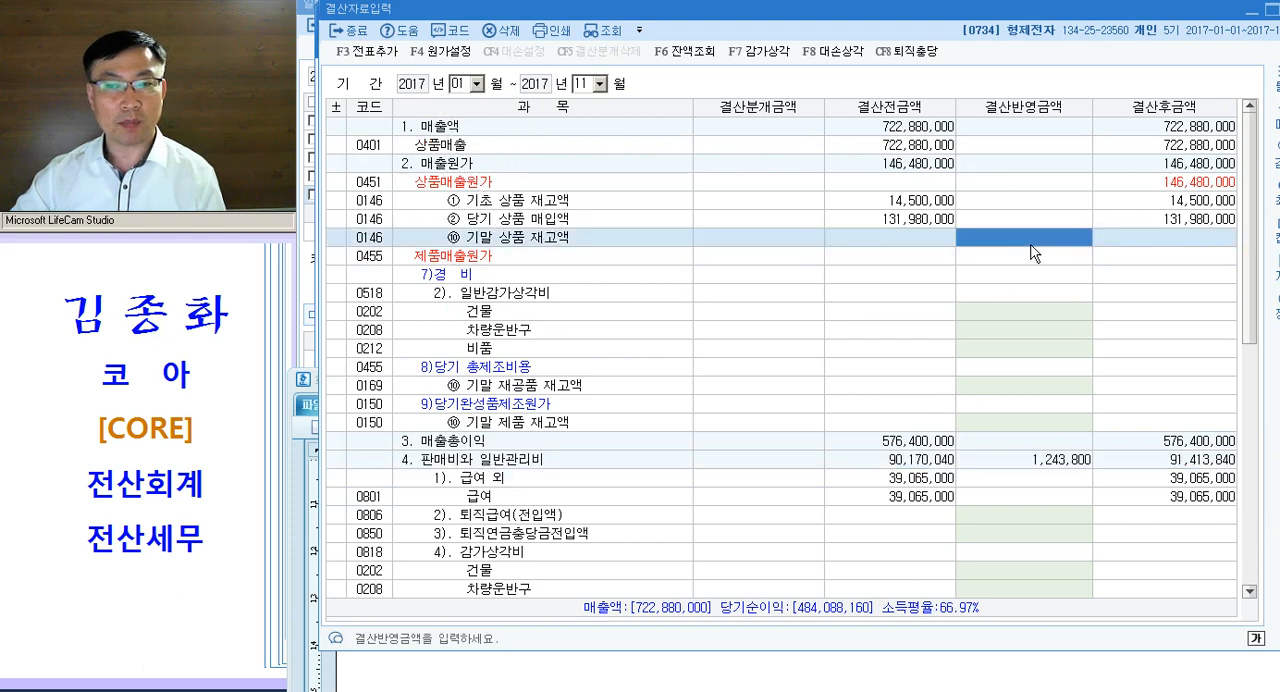
type("9,600,000")
key("Return")
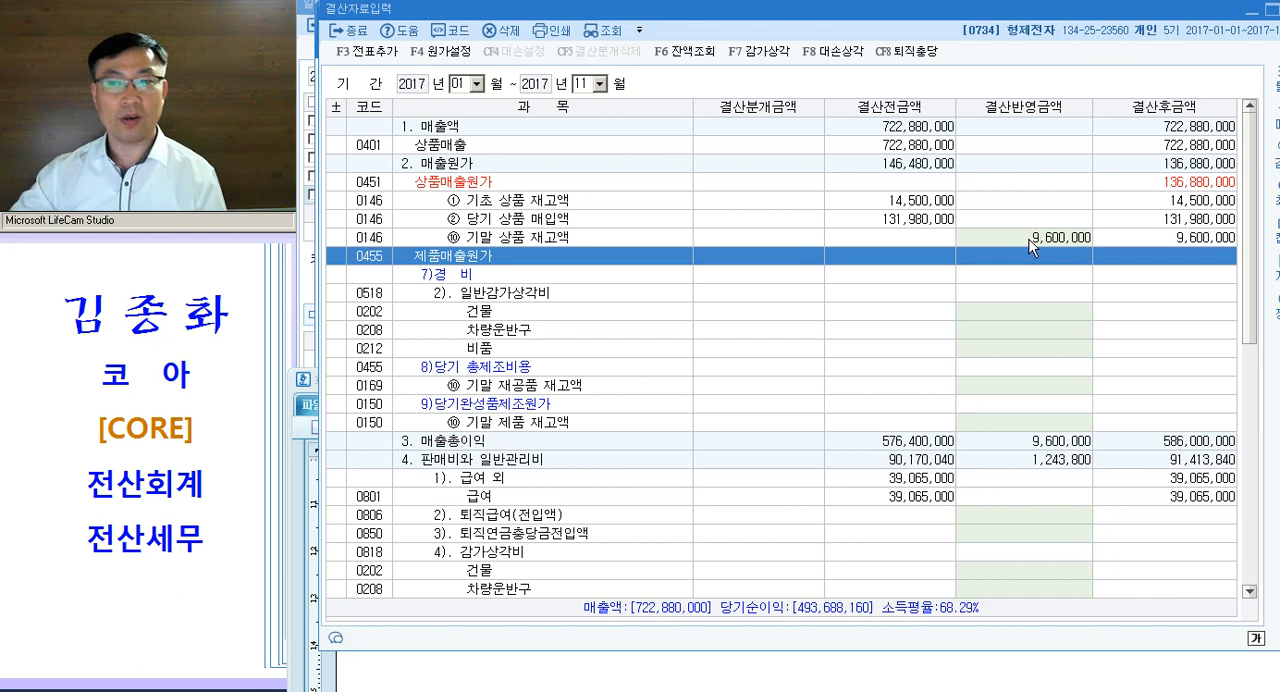
- Try to add the 01월–11월 closing entries to the general vouchers and leave 결산자료입력
left_click(1031, 243)
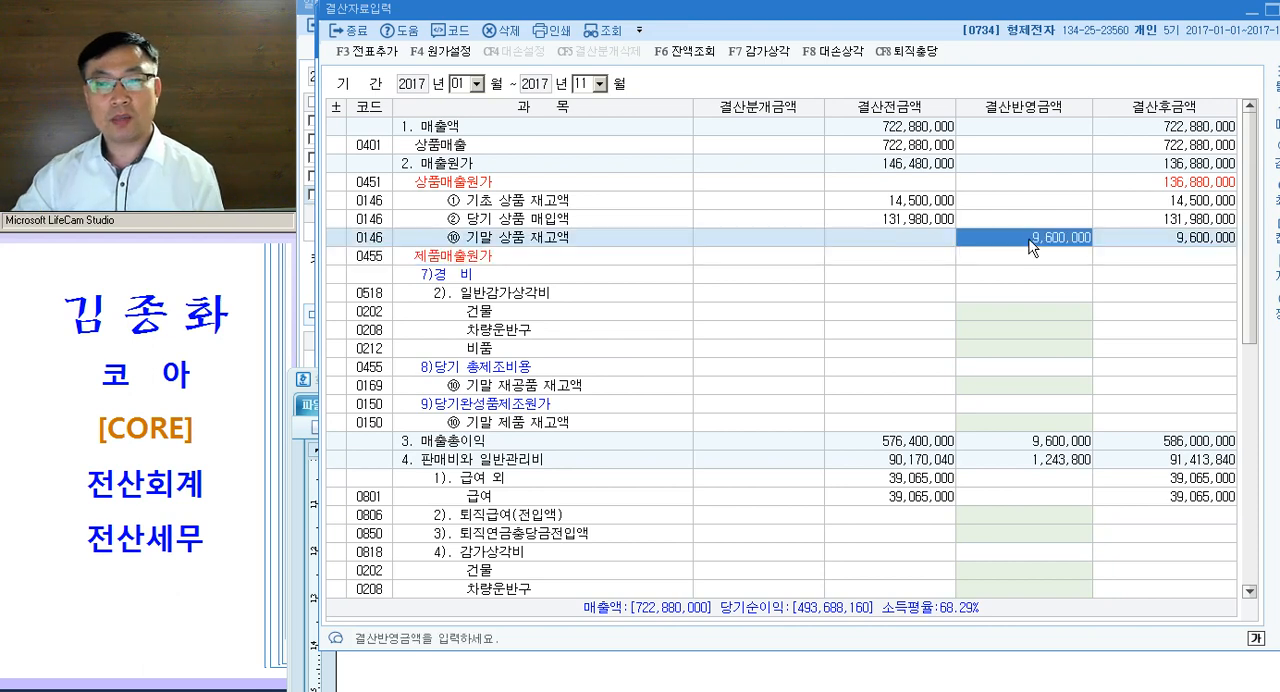
left_click(376, 53)
left_click(858, 355)
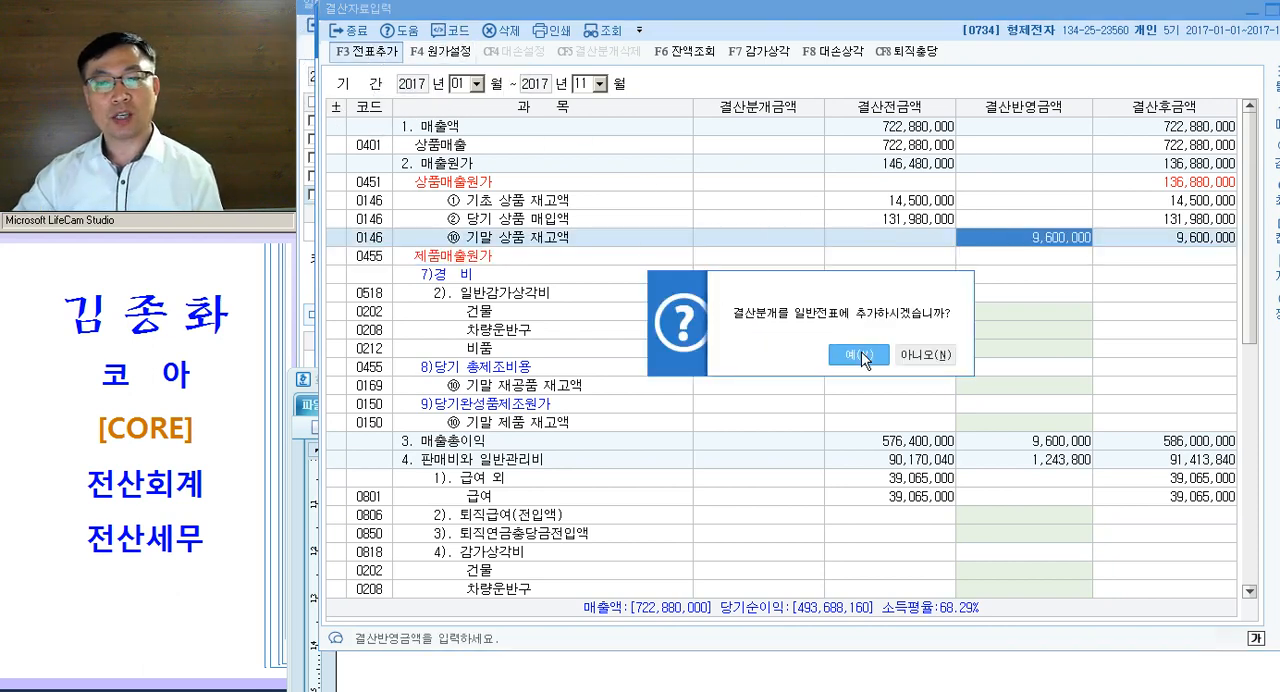
left_click(905, 355)
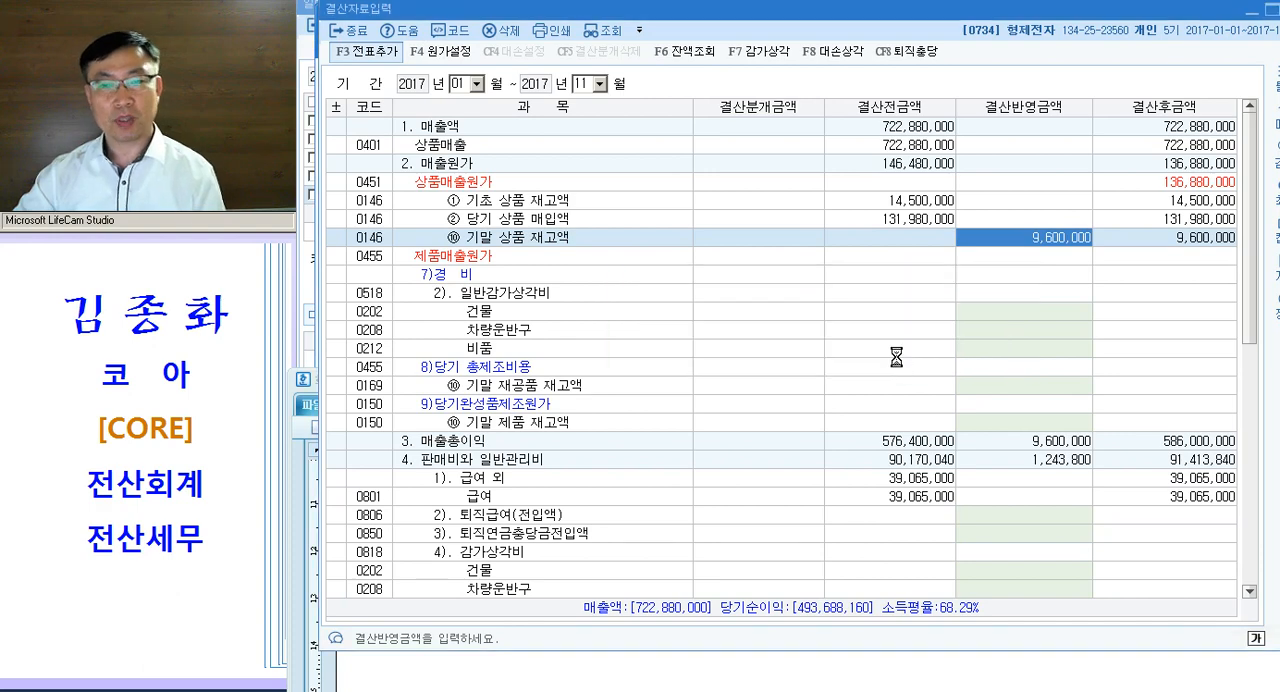
key("Escape")
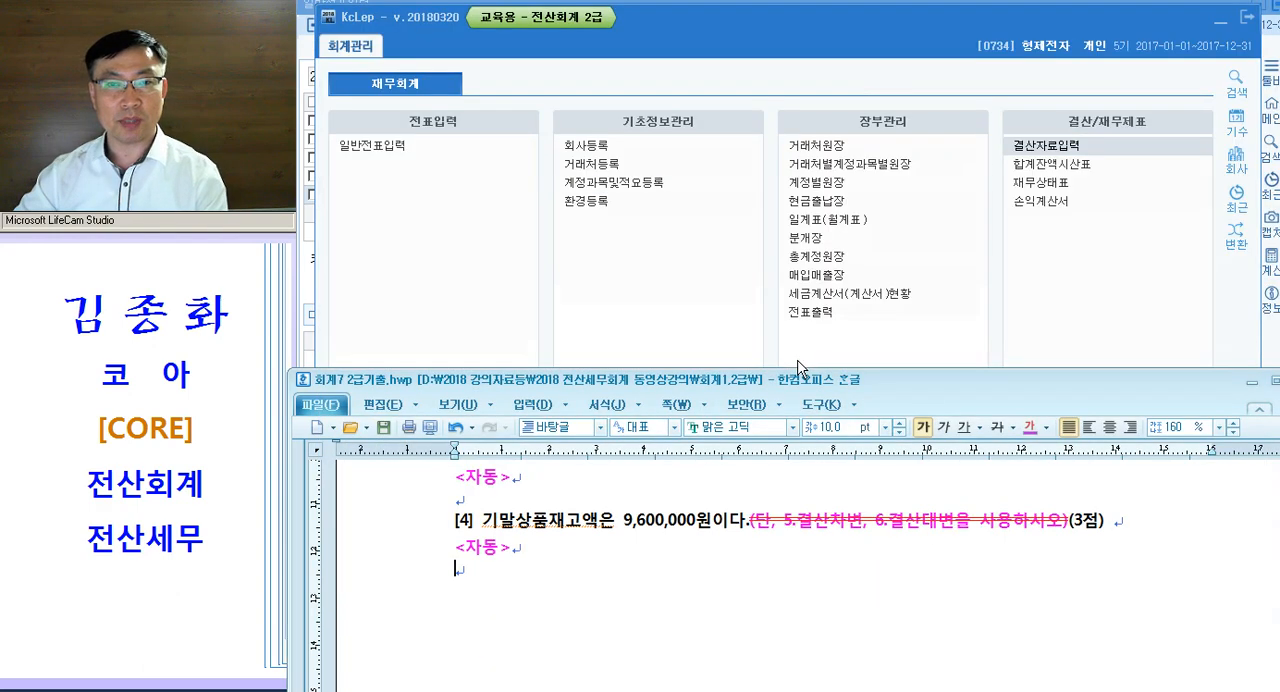
- Reload the 12월 31일 vouchers in 일반전표입력 with the window enlarged and check them for automatic closing entries
left_click(1090, 690)
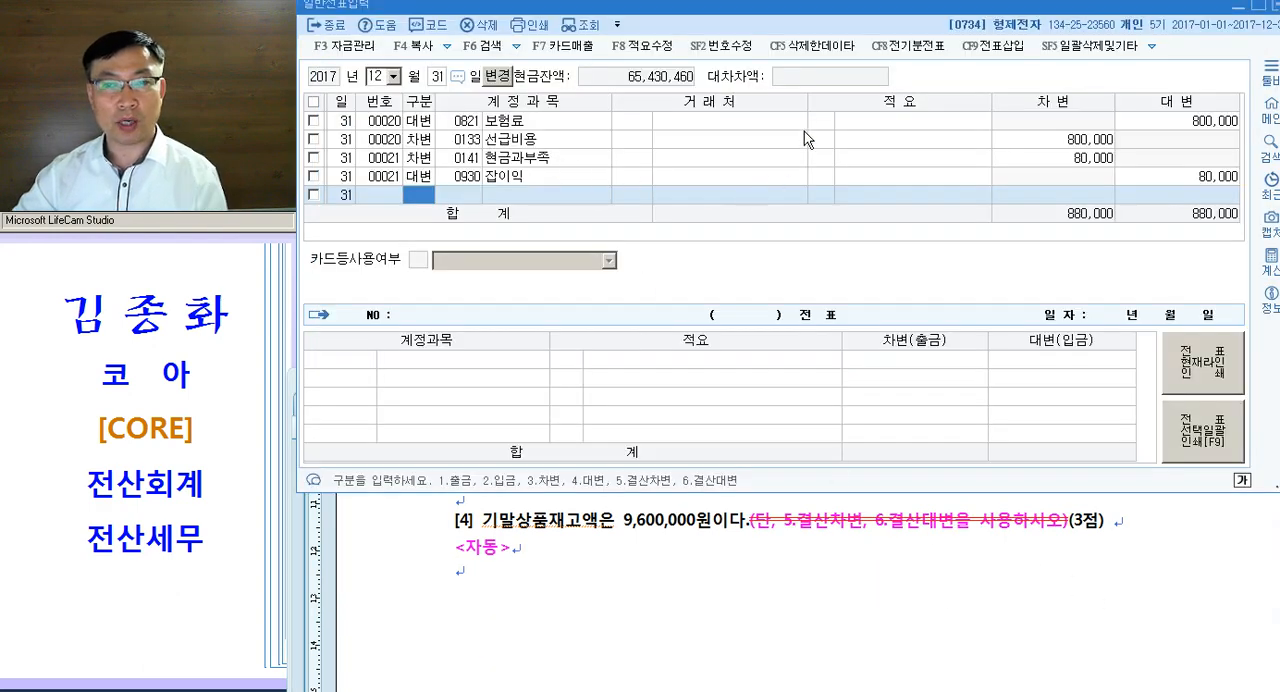
left_click_drag(978, 492, 1003, 652)
left_click(522, 160)
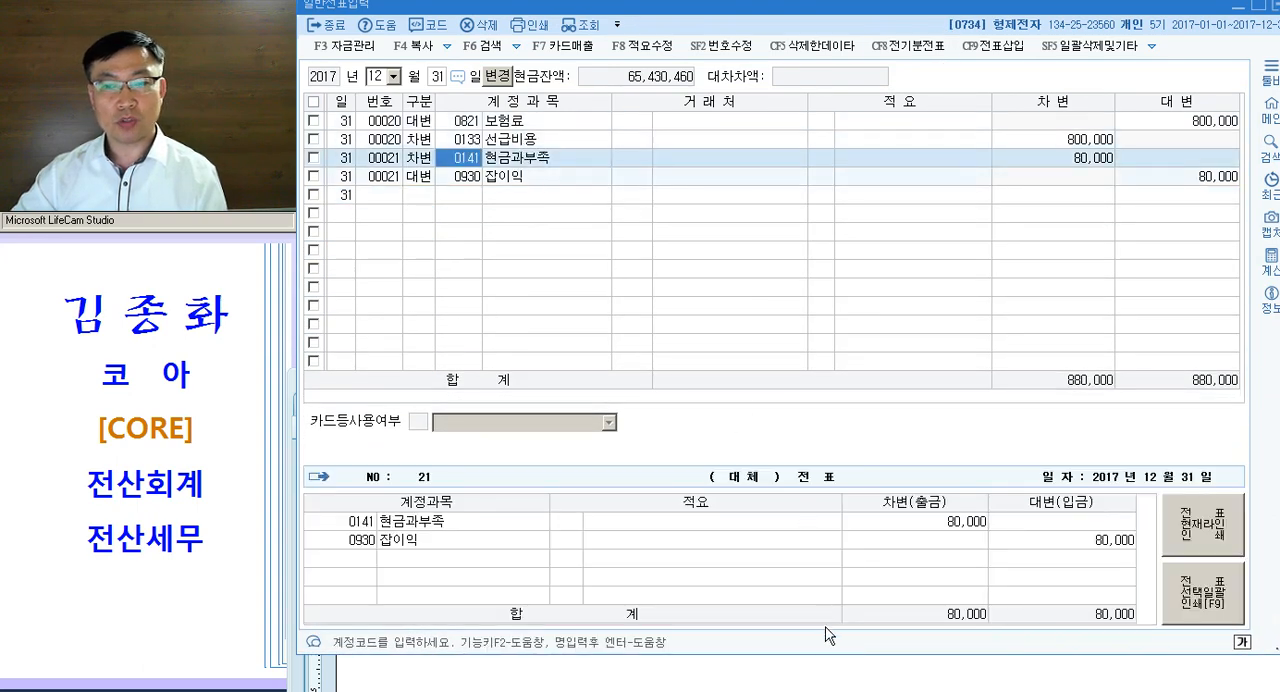
left_click(825, 659)
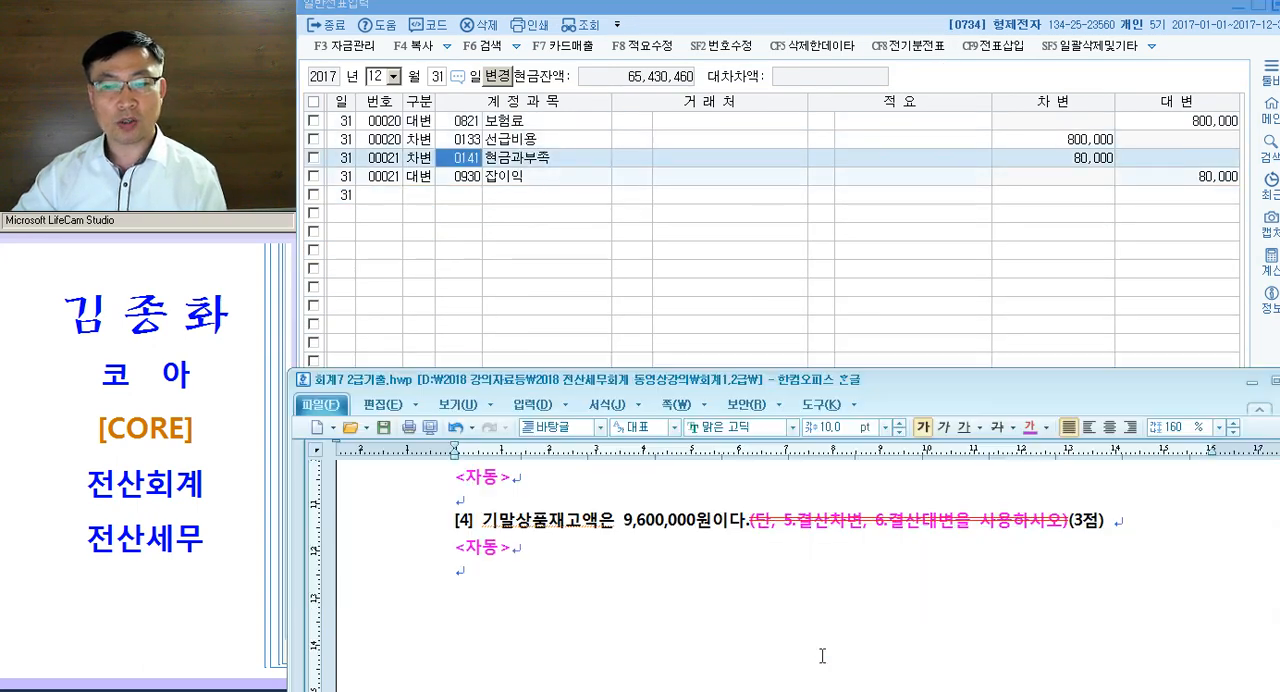
left_click(790, 333)
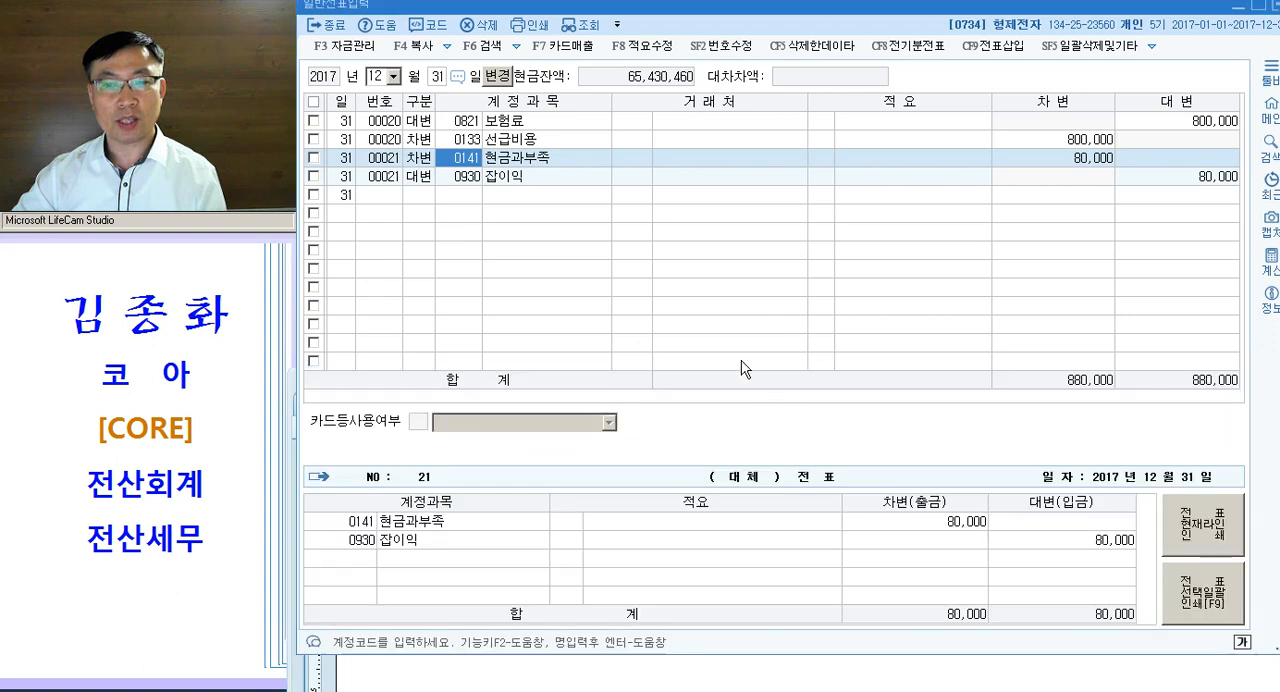
left_click(585, 33)
left_click(536, 160)
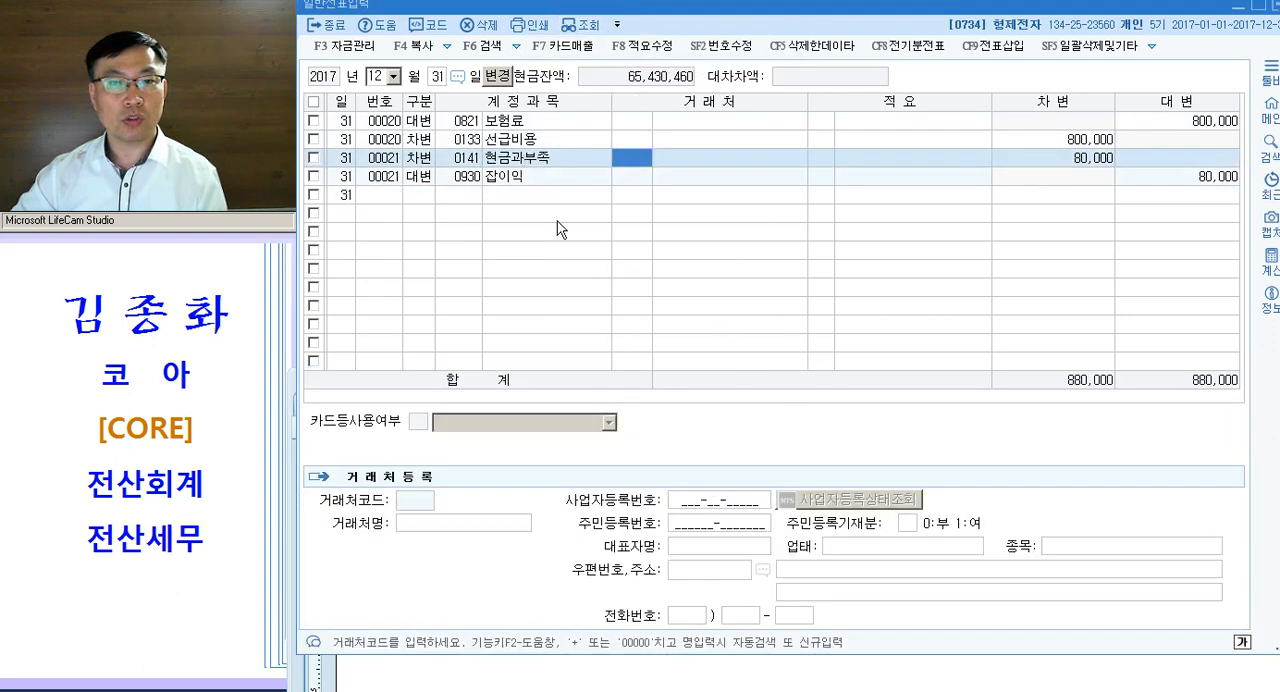
left_click(545, 178)
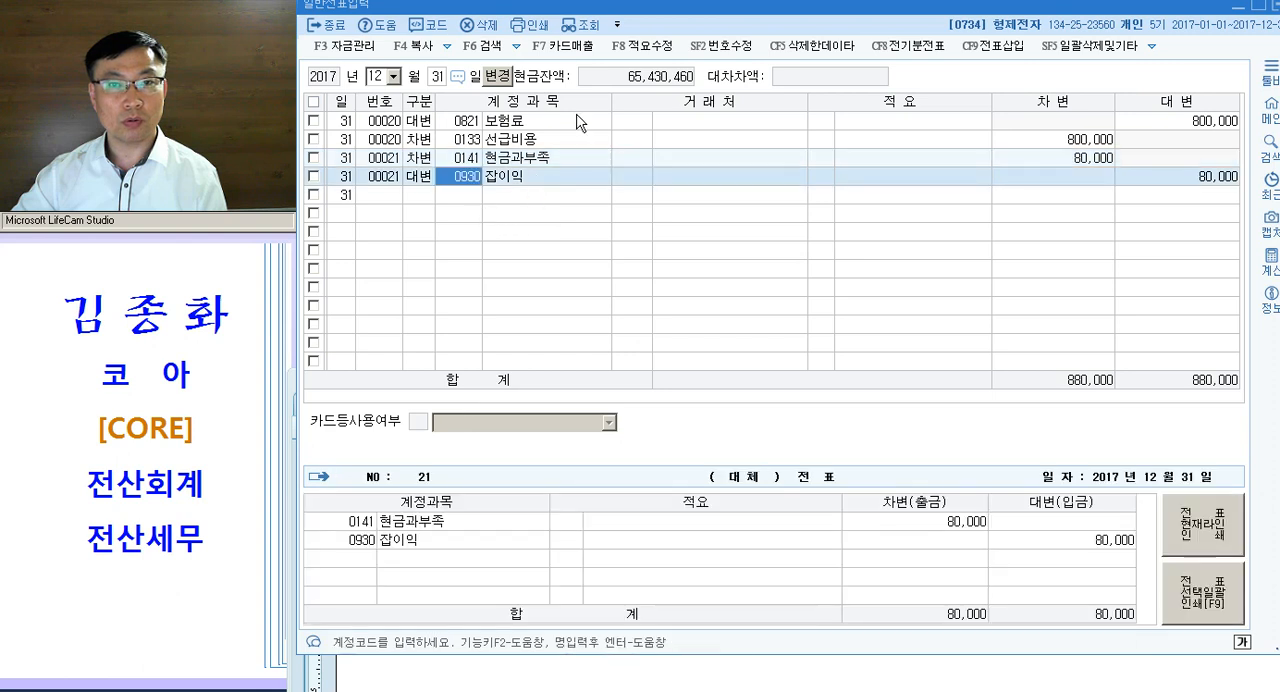
left_click(578, 30)
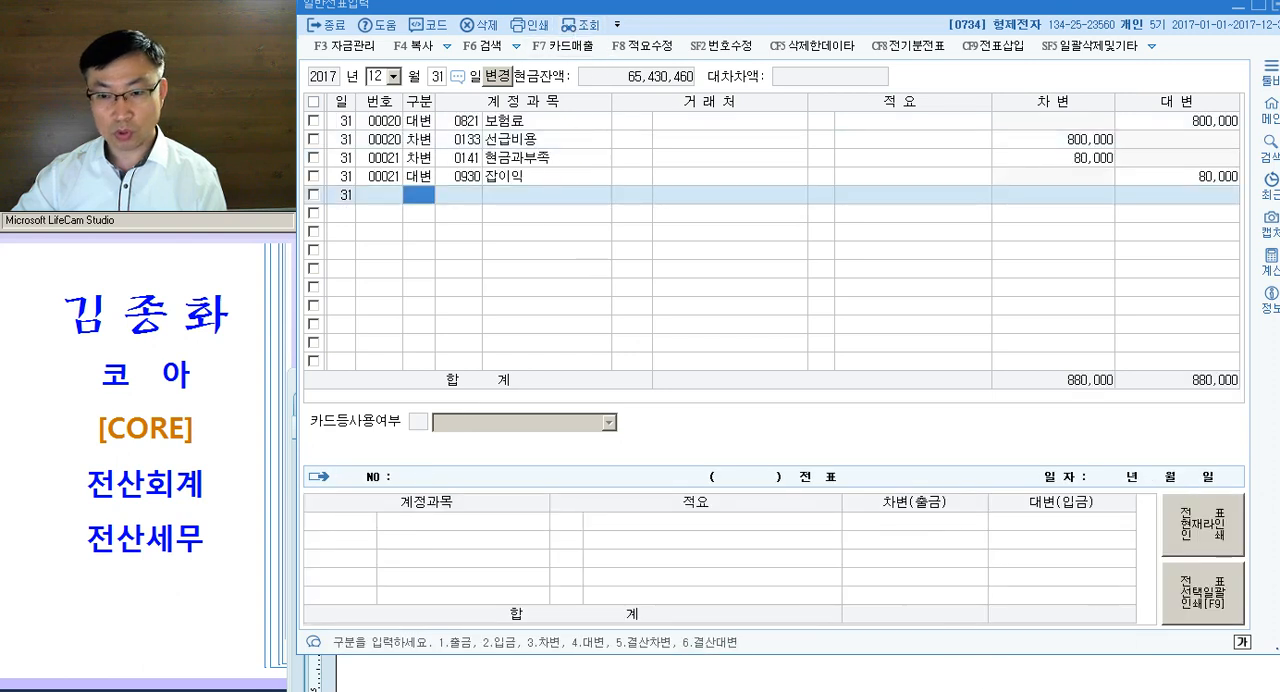
- Reopen 결산자료입력 for 2017년 01월 to 12월 and set the 결산반영금액 of 기말 상품 재고액 to 9,600,000
key("Escape")
left_click(1055, 147)
type("0112")
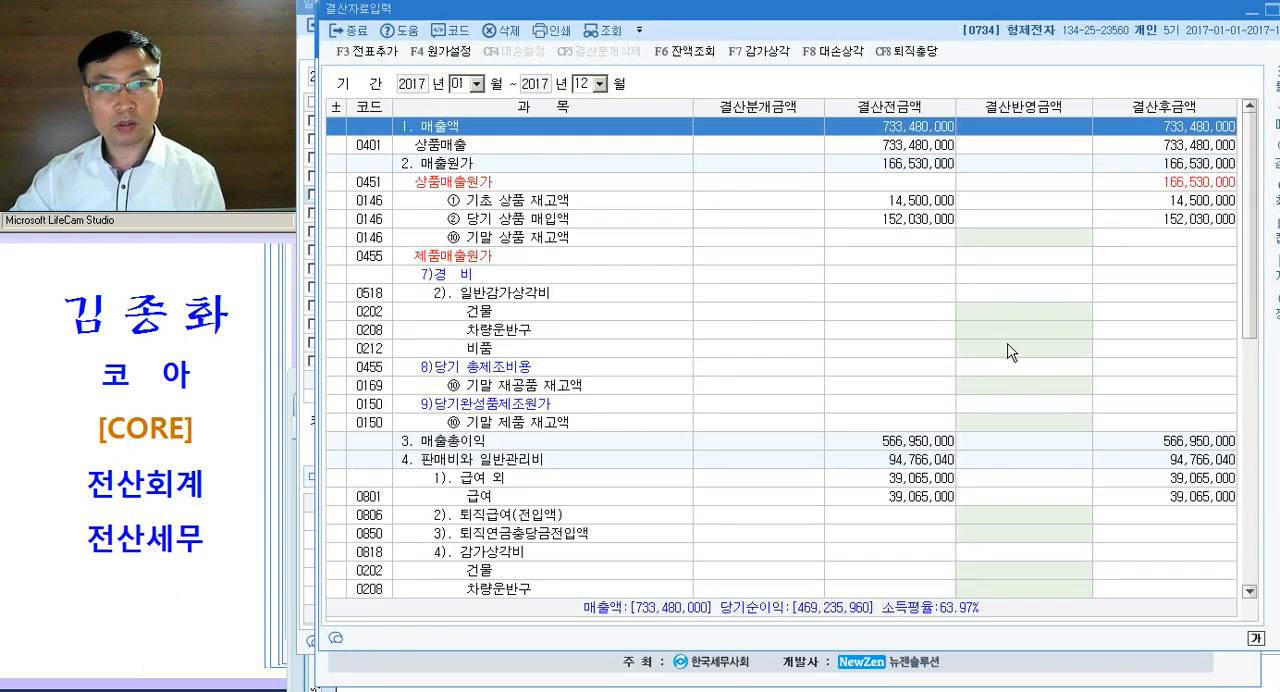
left_click(1014, 236)
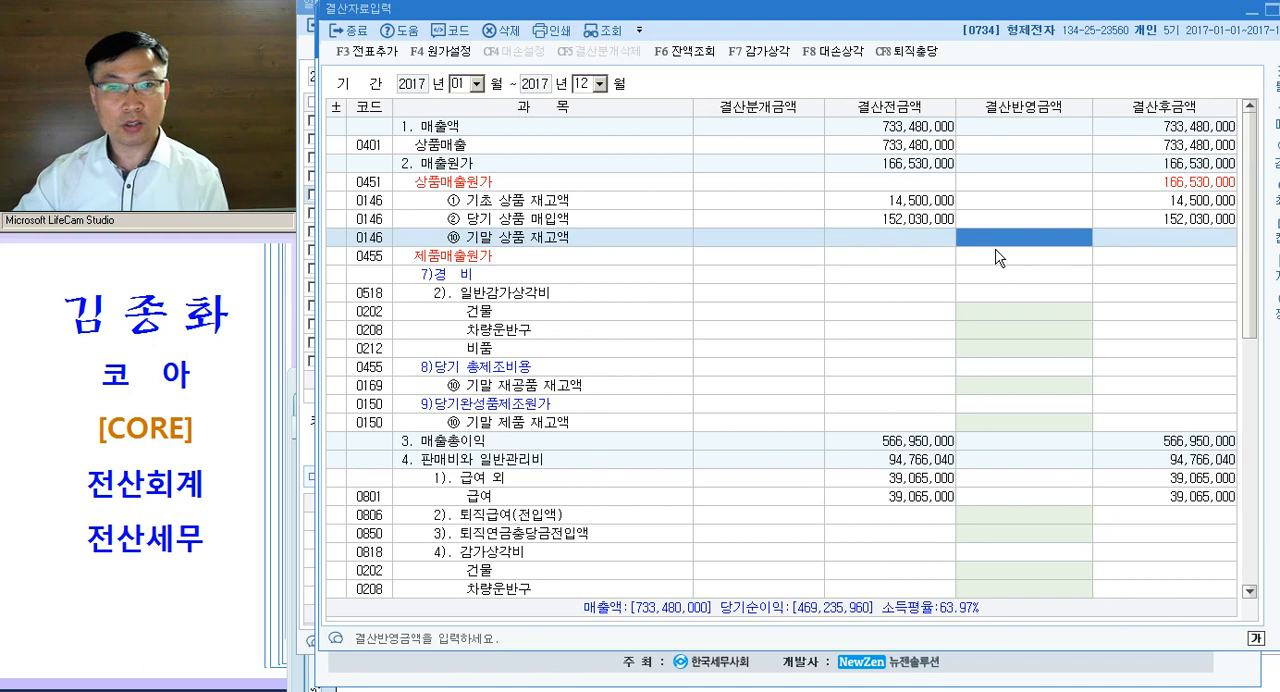
type("9600000")
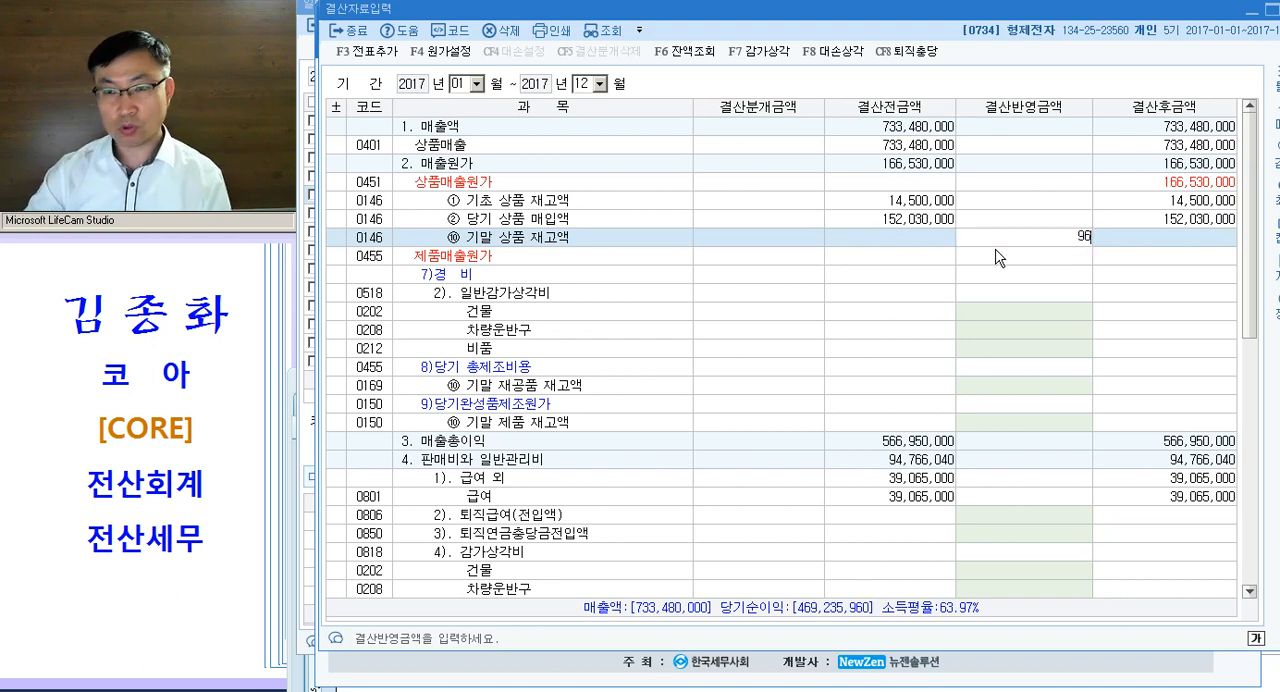
key("Return")
- In the 대손상각 settings, clear the 추가설정액 of 단기대여금, 미수금 and 선급금 and apply the remaining amounts to the closing data
left_click(840, 52)
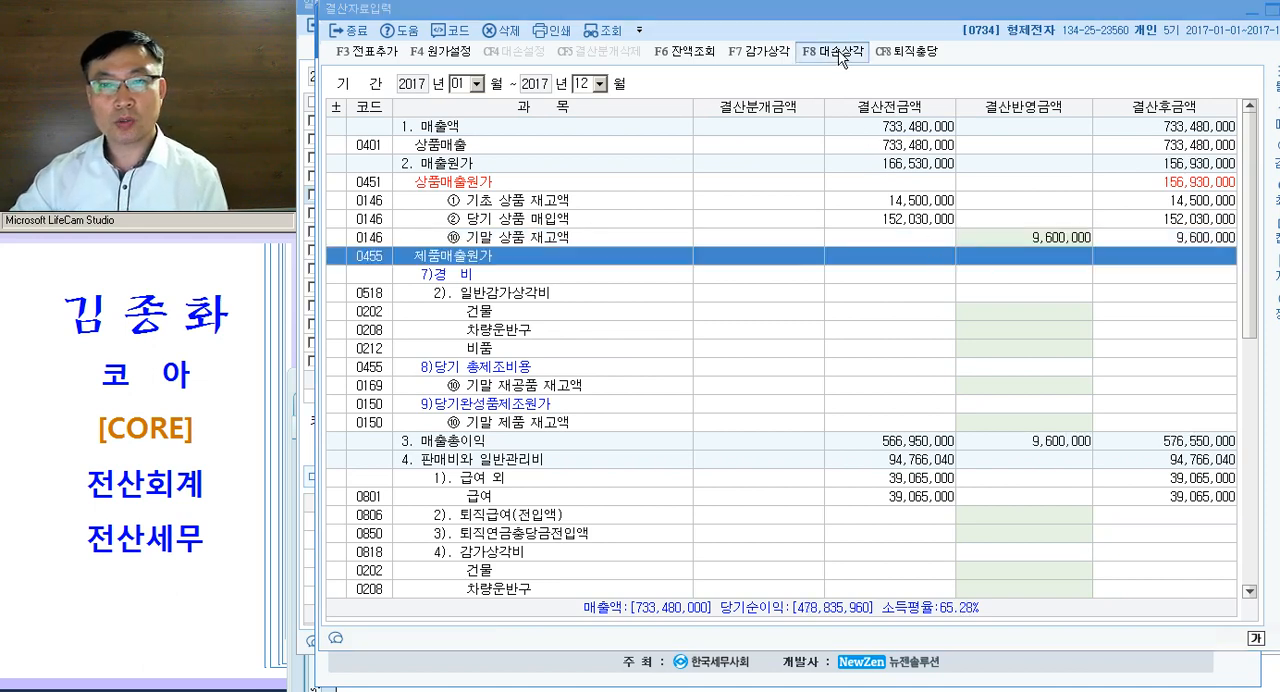
left_click(1032, 283)
key("space")
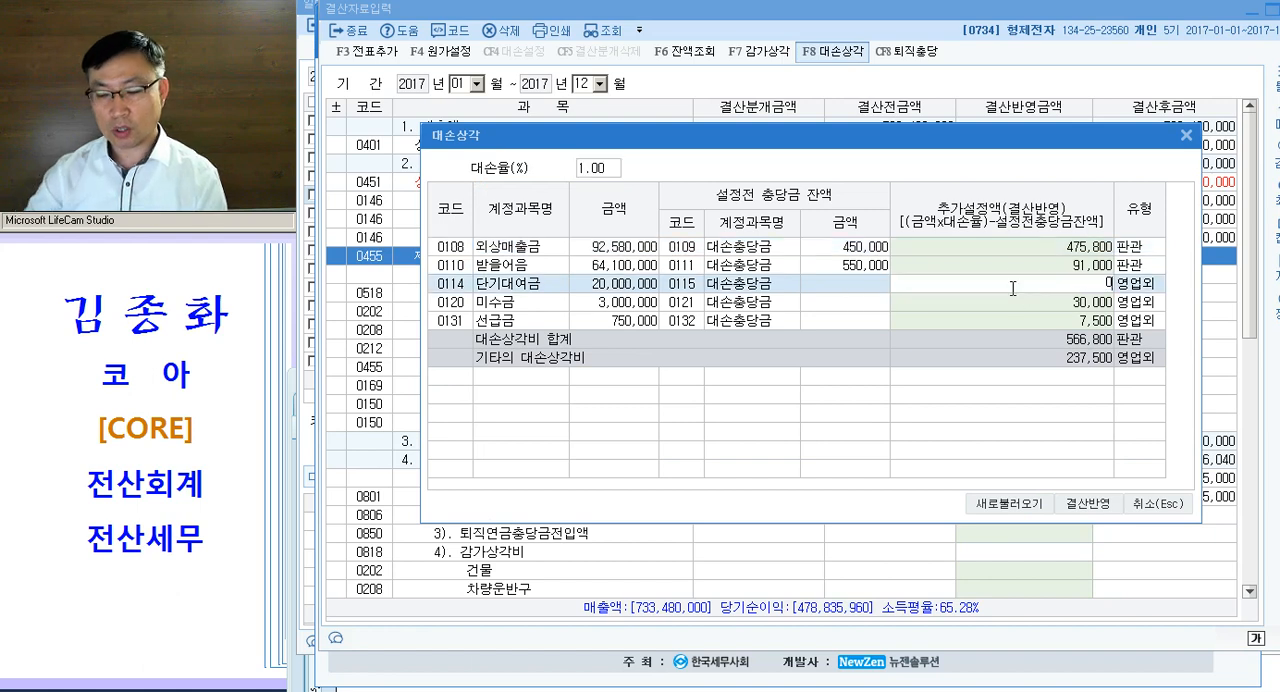
key("Return")
key("space")
key("Return")
key("space")
key("Return")
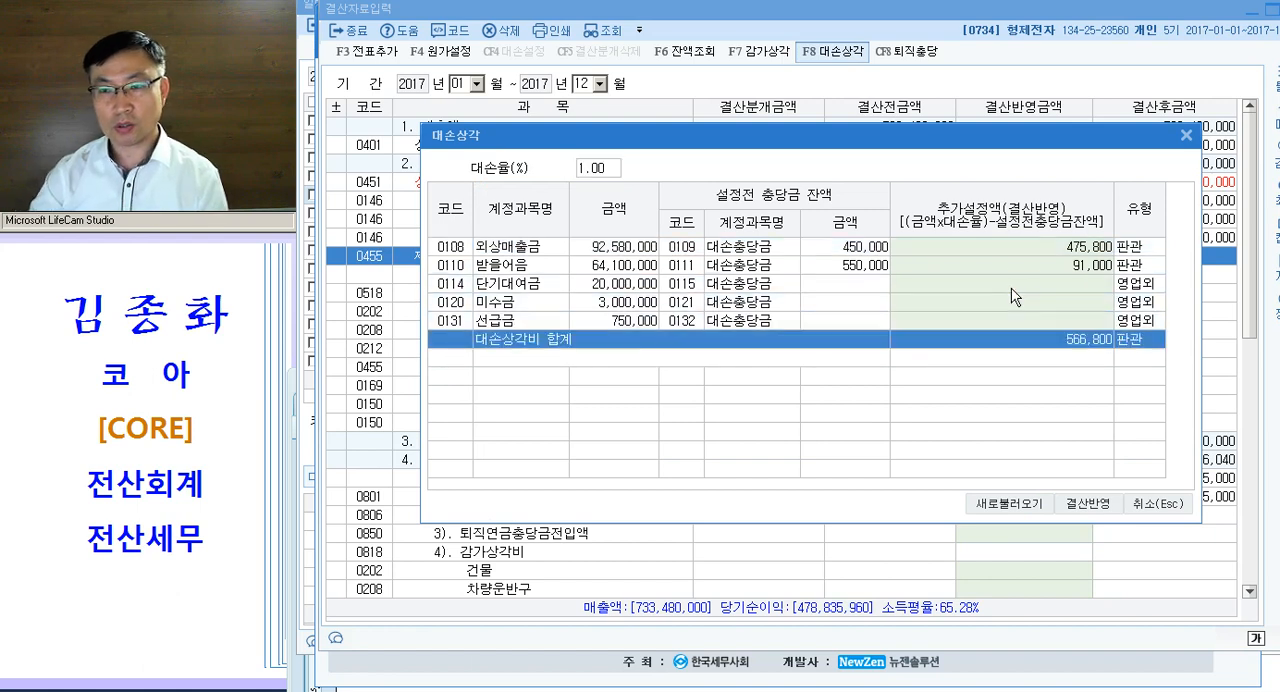
left_click(1089, 504)
left_click(906, 402)
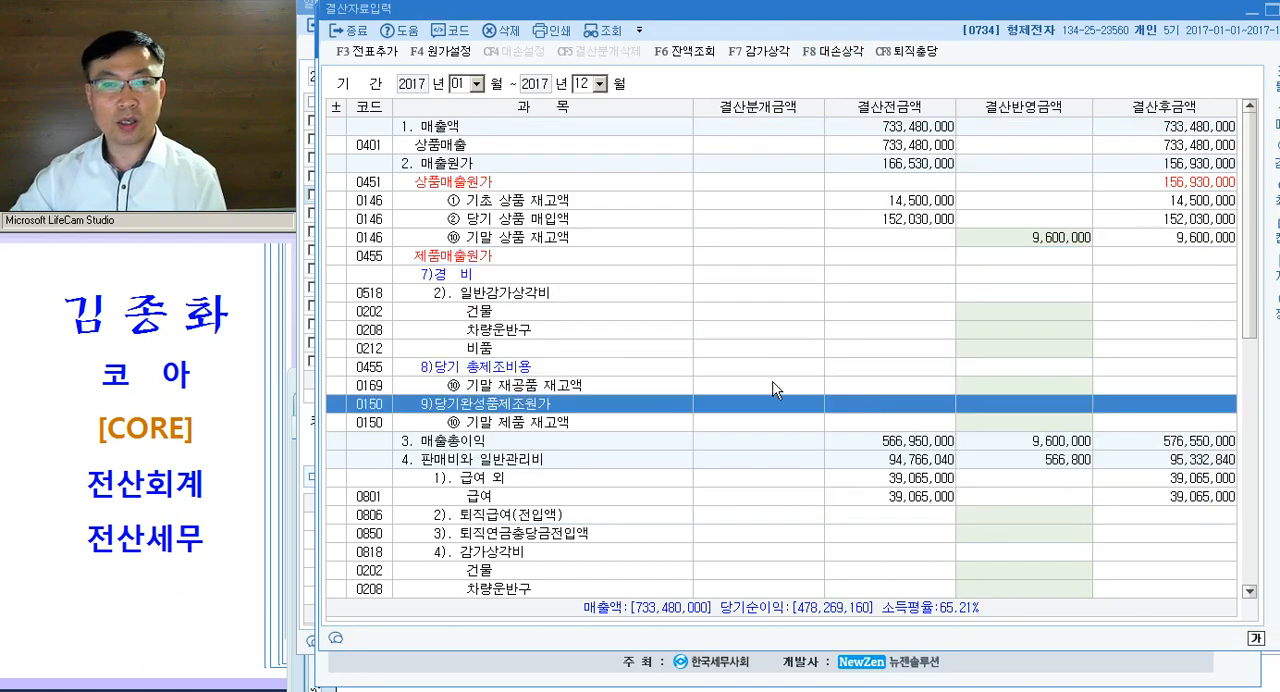
- Add the 01월–12월 closing entries to the general vouchers and close 결산자료입력
left_click(366, 51)
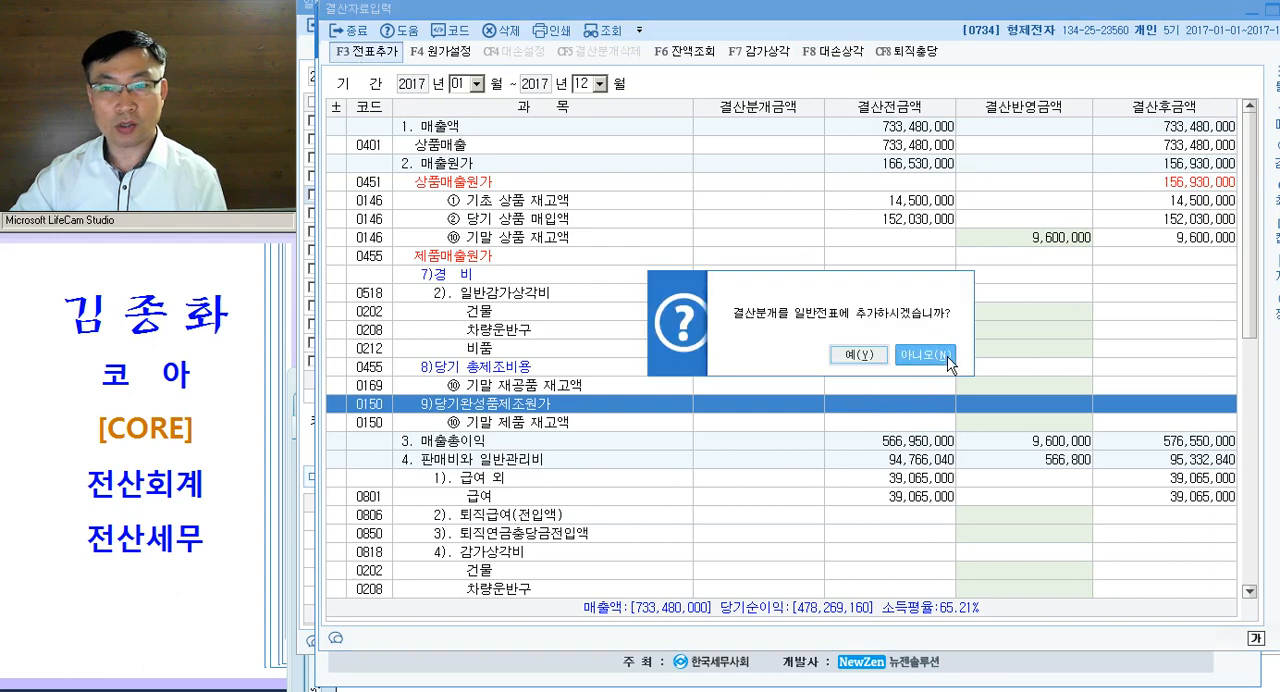
left_click(858, 357)
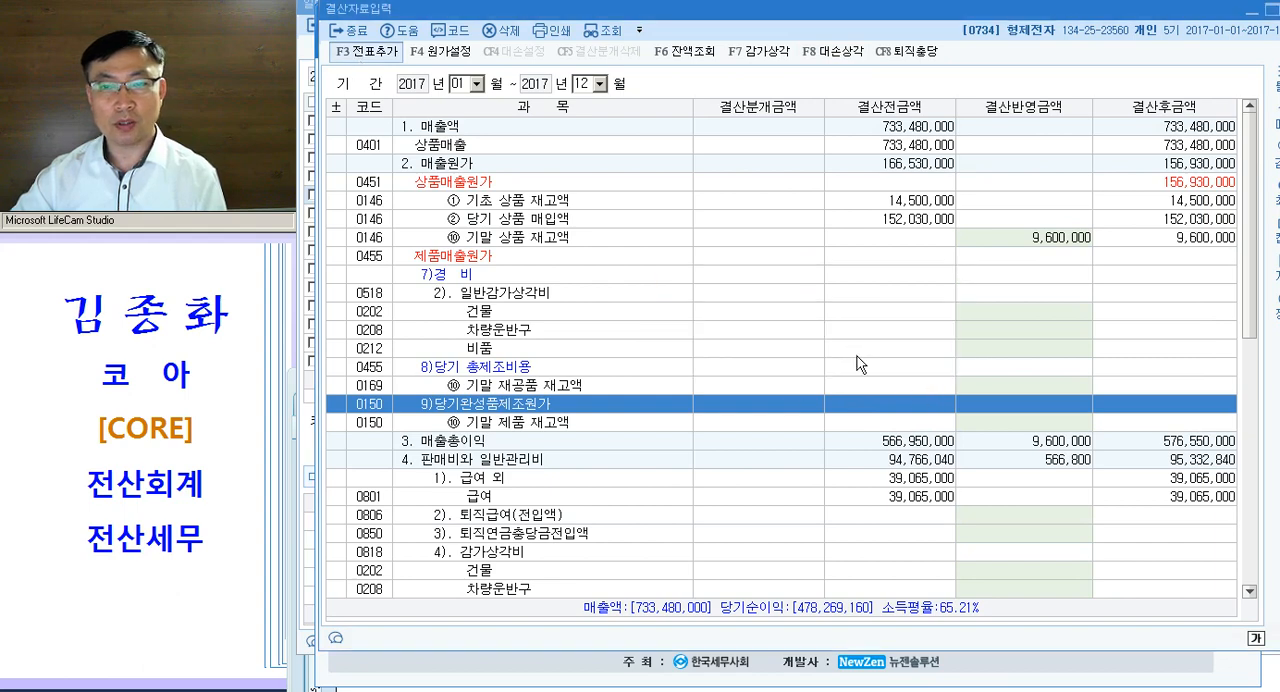
left_click(794, 332)
key("Escape")
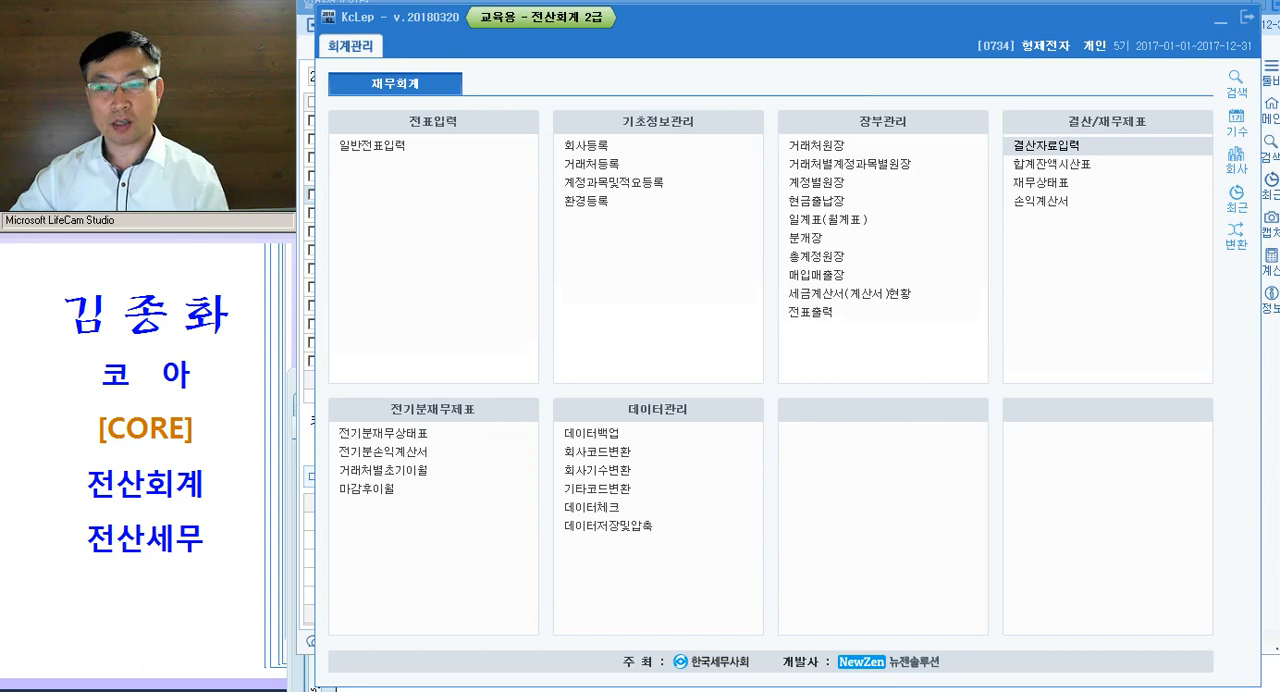
- Reload the 12월 31일 vouchers in 일반전표입력 and examine the 상품매출원가 and 대손상각비 closing entries
left_click(570, 30)
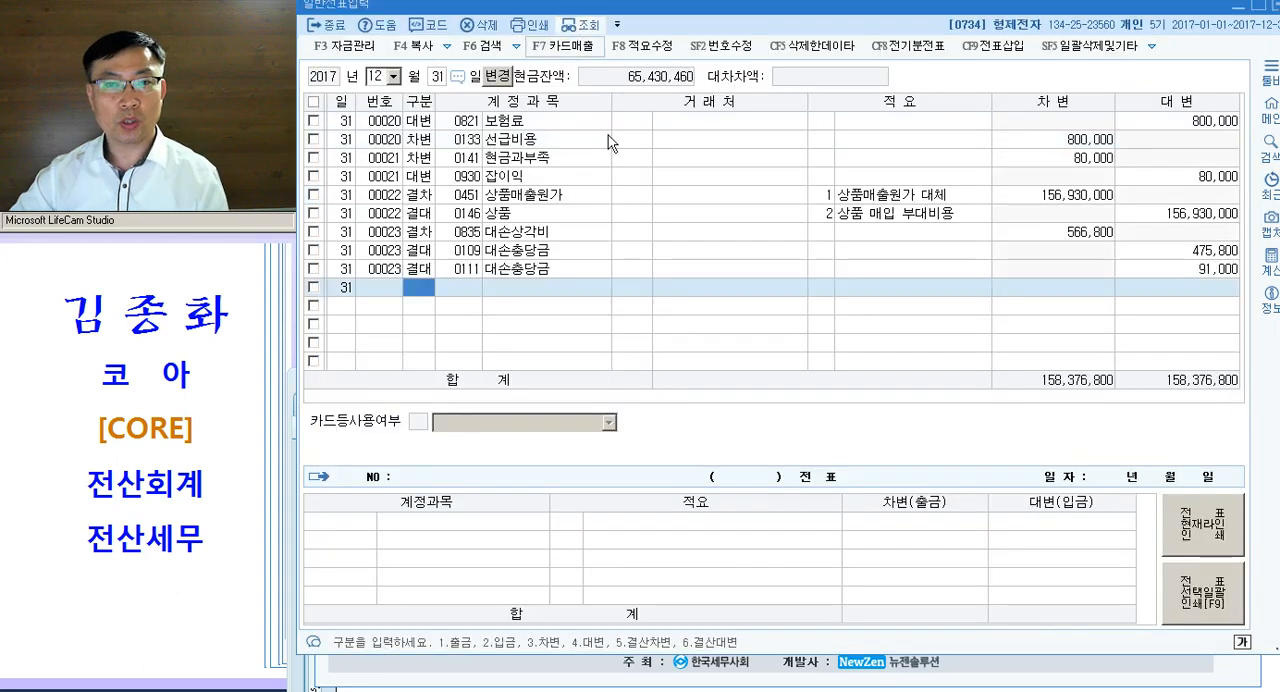
left_click(535, 195)
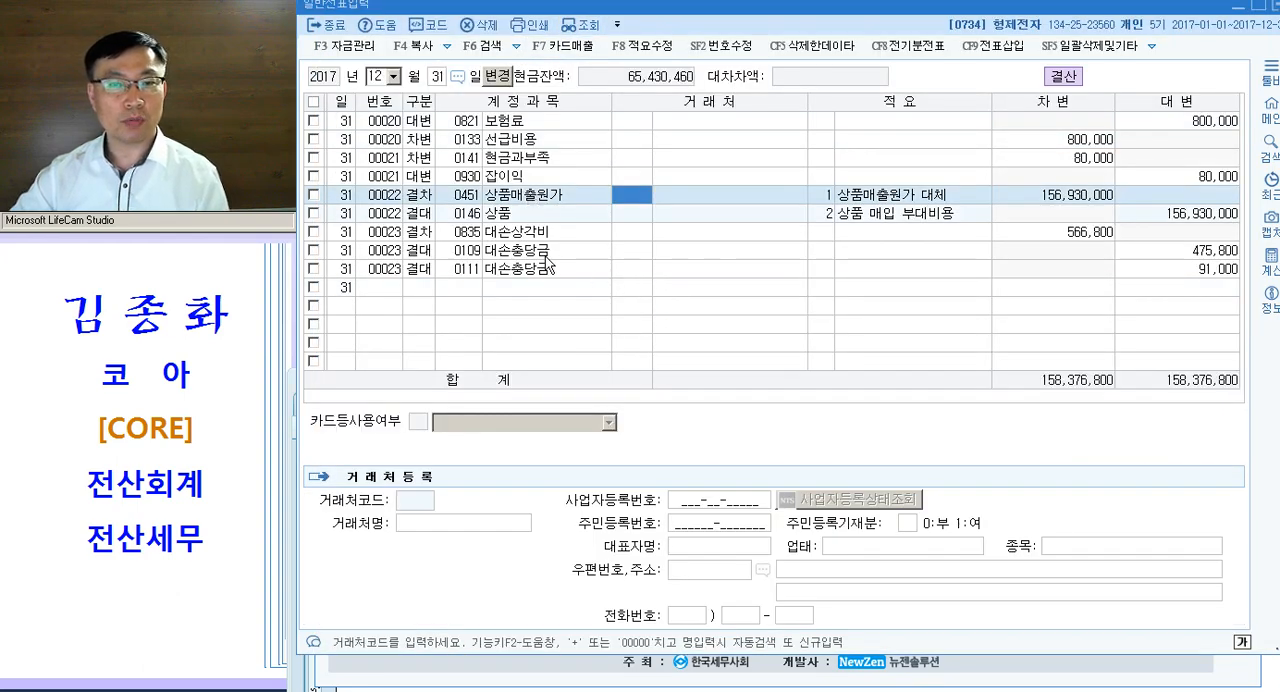
left_click(524, 236)
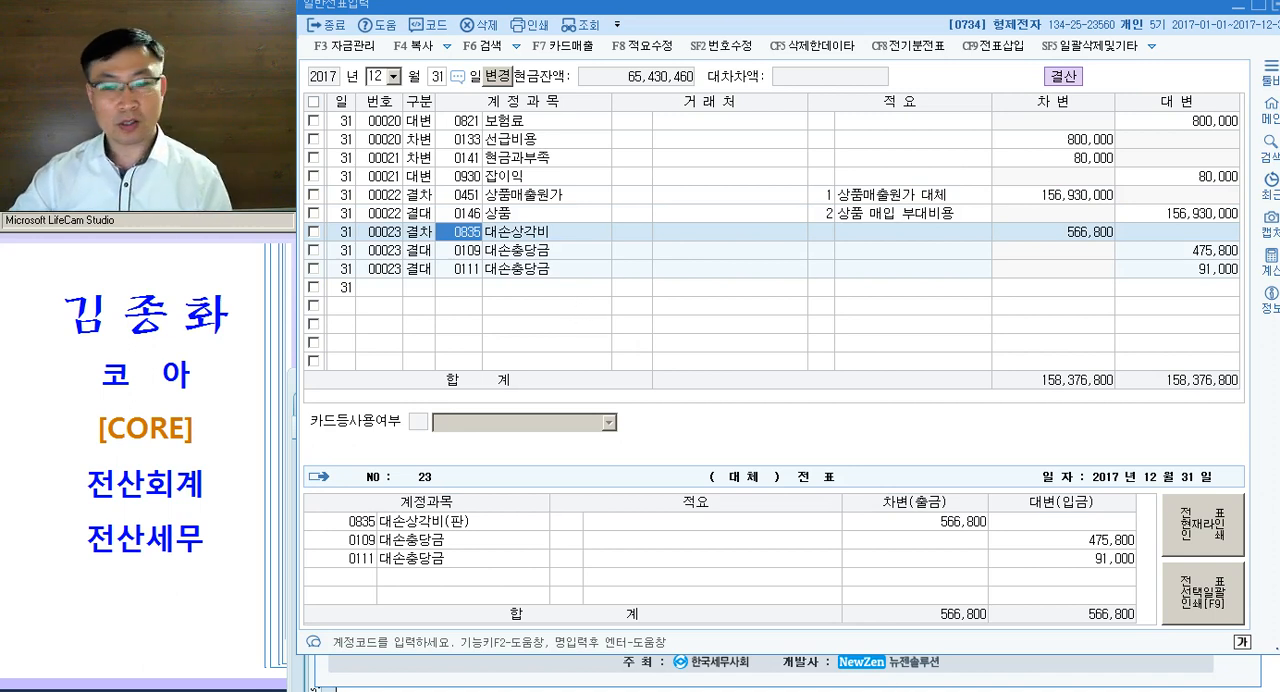
- Compare question [4]'s struck-through remark with the 구분 of the 상품매출원가 and 상품 voucher lines, and close 일반전표입력
key("alt+Tab")
left_click(802, 528)
left_click_drag(749, 528, 1073, 530)
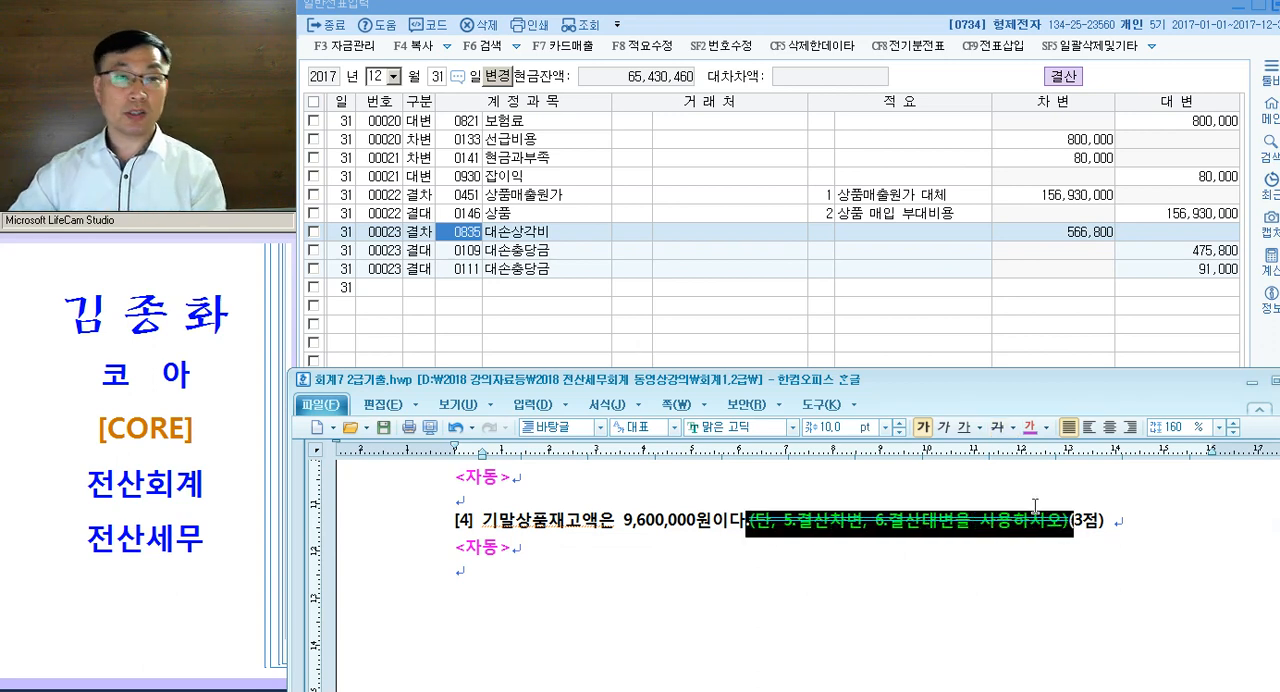
left_click(908, 528)
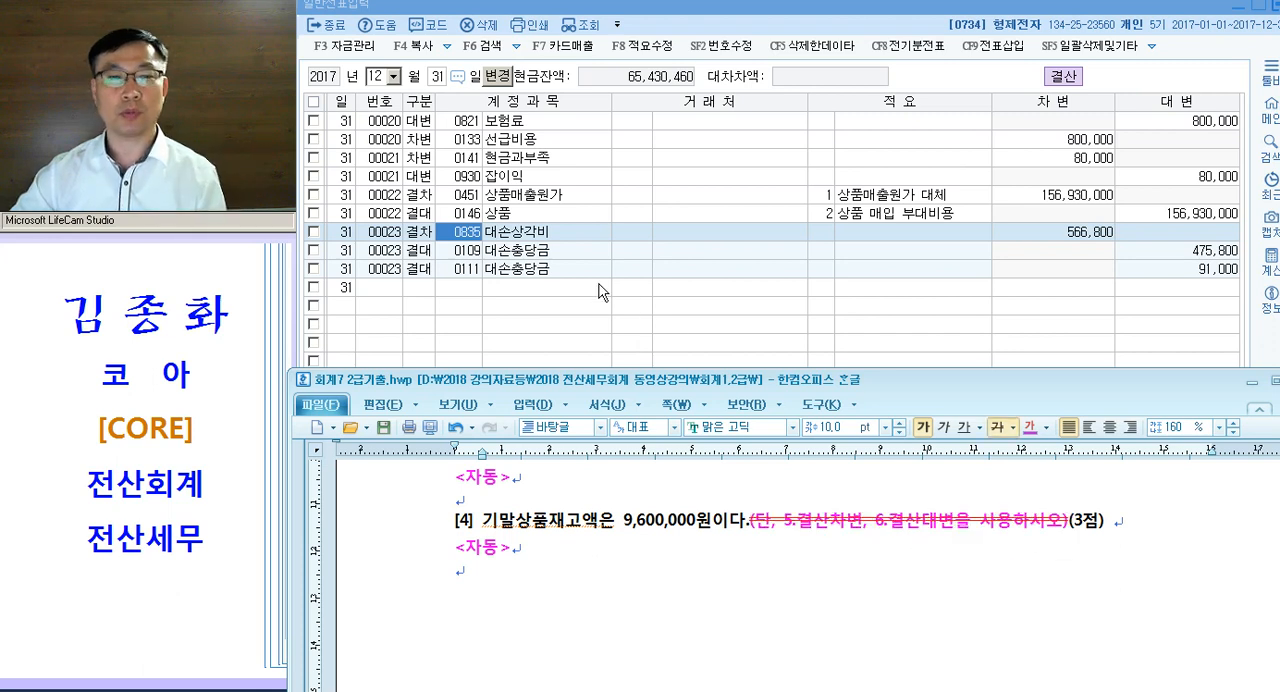
left_click(418, 194)
left_click(418, 214)
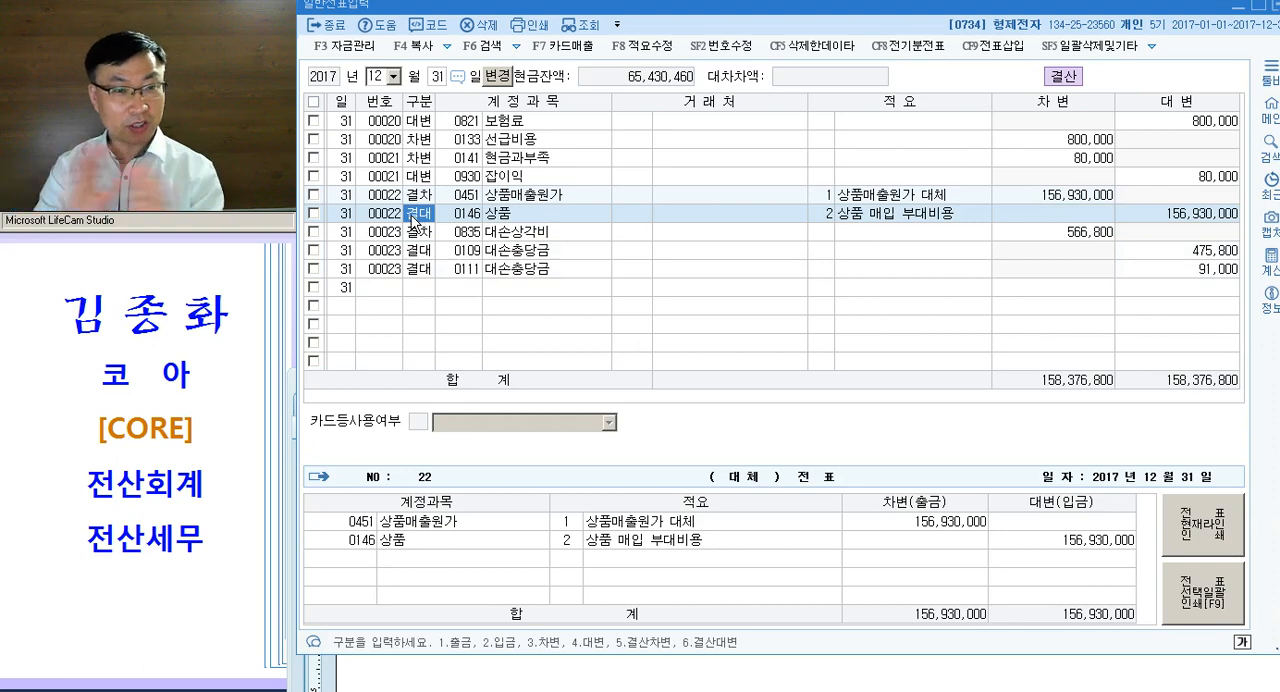
left_click(636, 250)
key("Escape")
key("Escape")
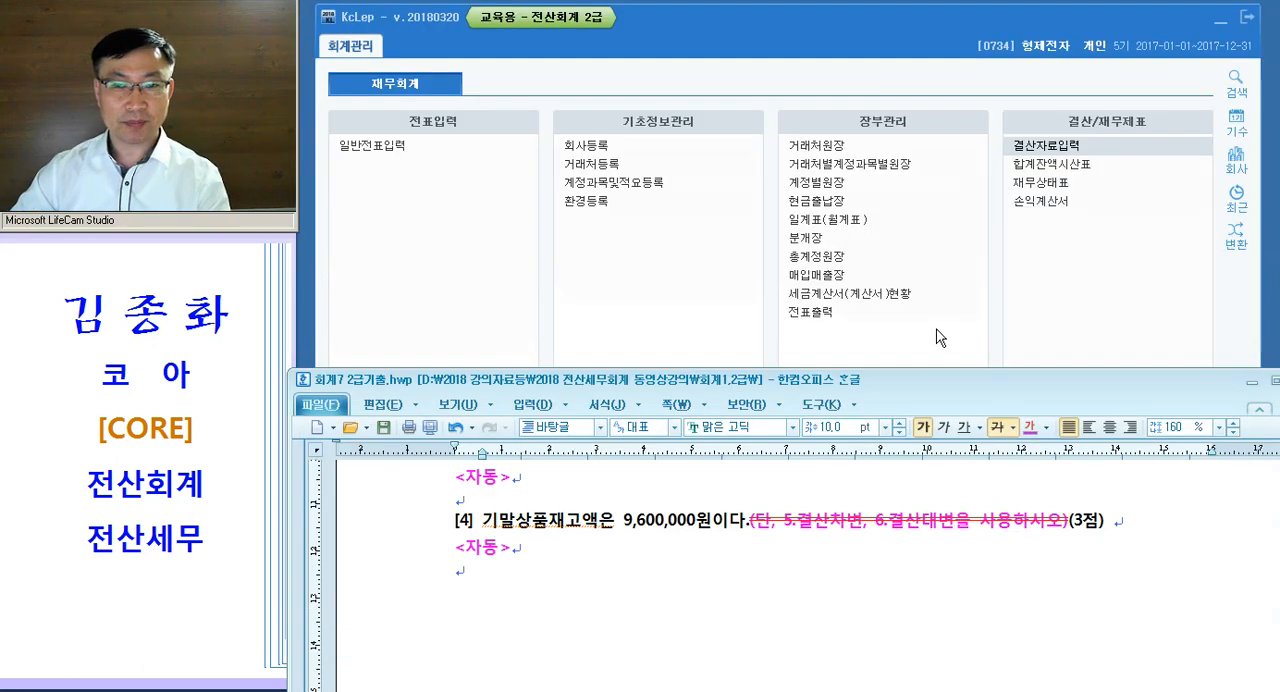
- Maximize the exam document, go to 문제7 and highlight 외상매출금 and 1월 in question [1] while reading it
double_click(968, 383)
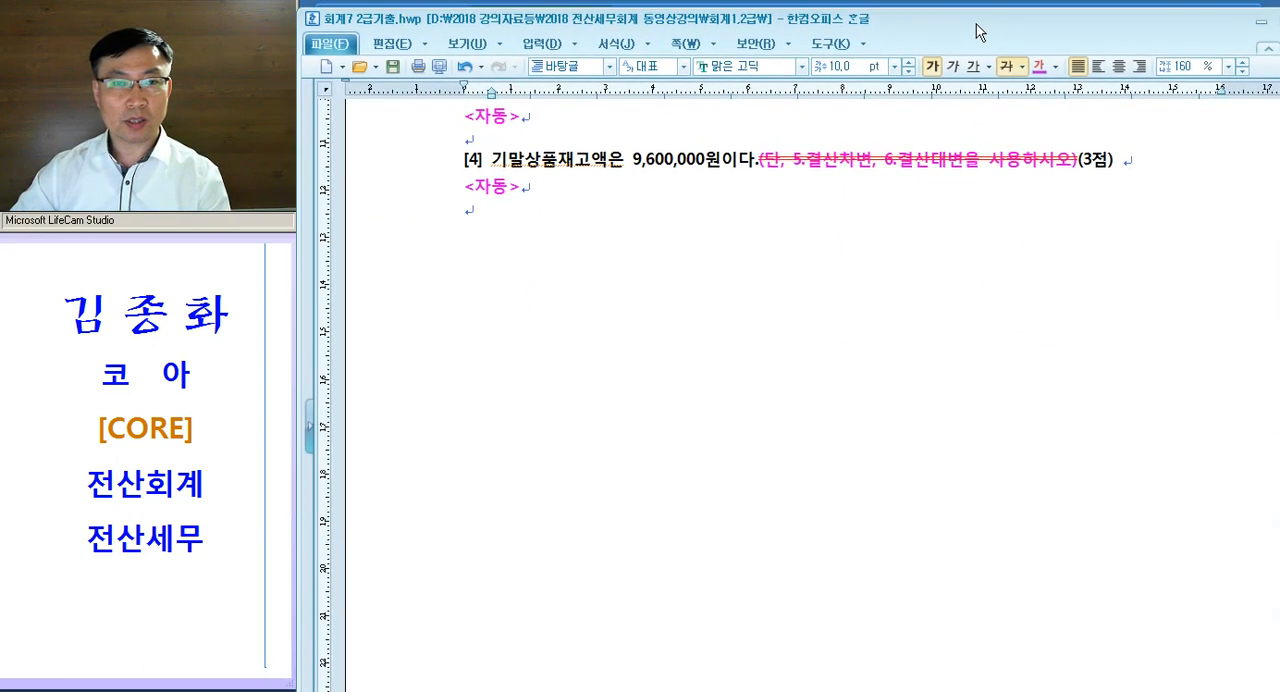
scroll(823, 305, "down", 5)
scroll(821, 302, "up", 3)
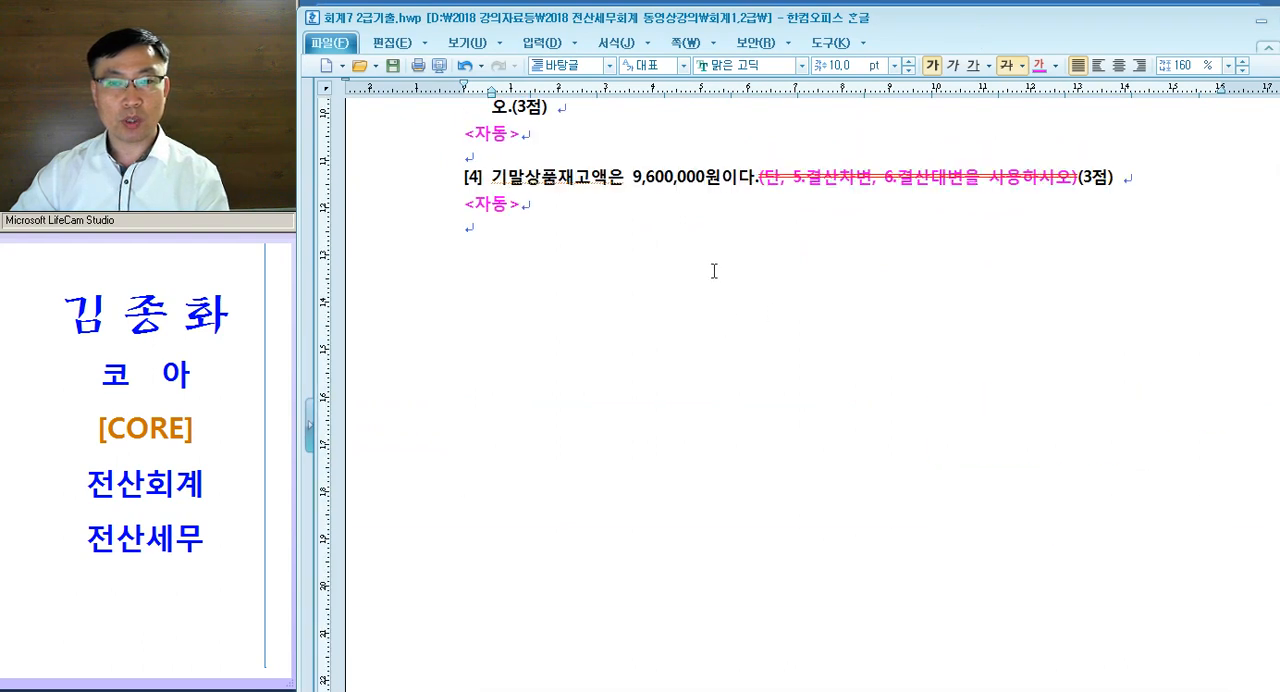
key("Delete")
left_click(772, 370)
scroll(733, 368, "down", 1)
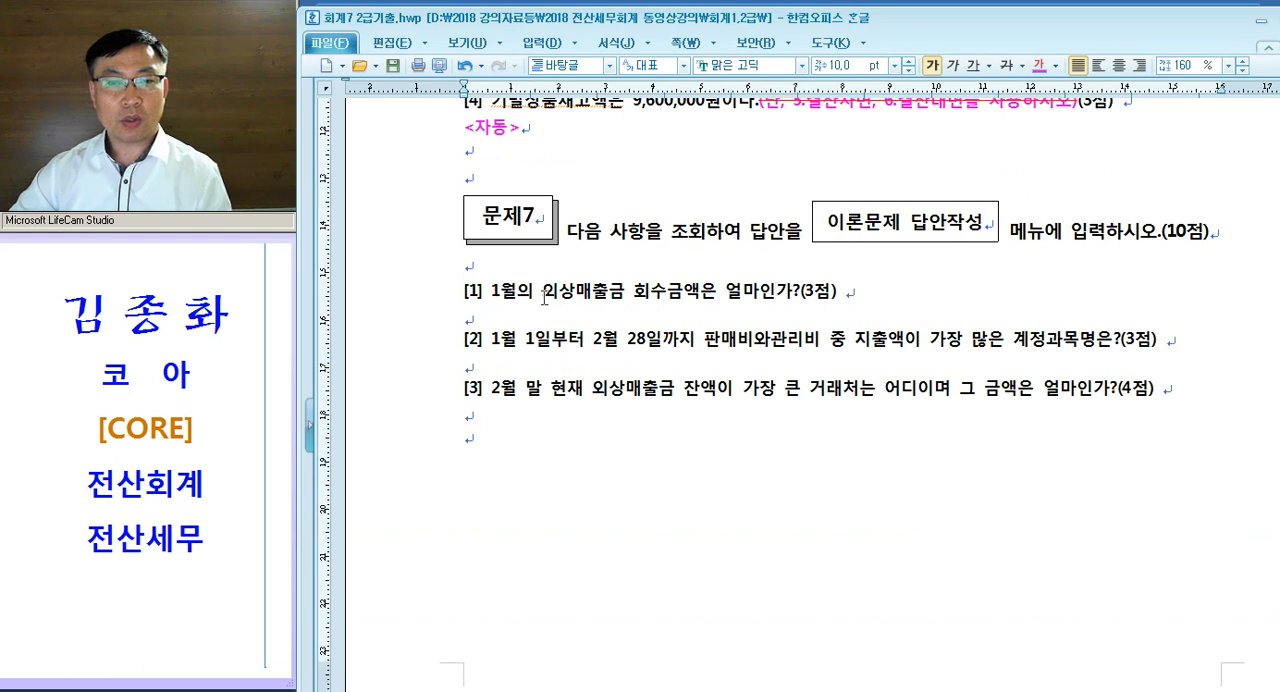
left_click_drag(543, 297, 626, 297)
left_click_drag(491, 297, 513, 295)
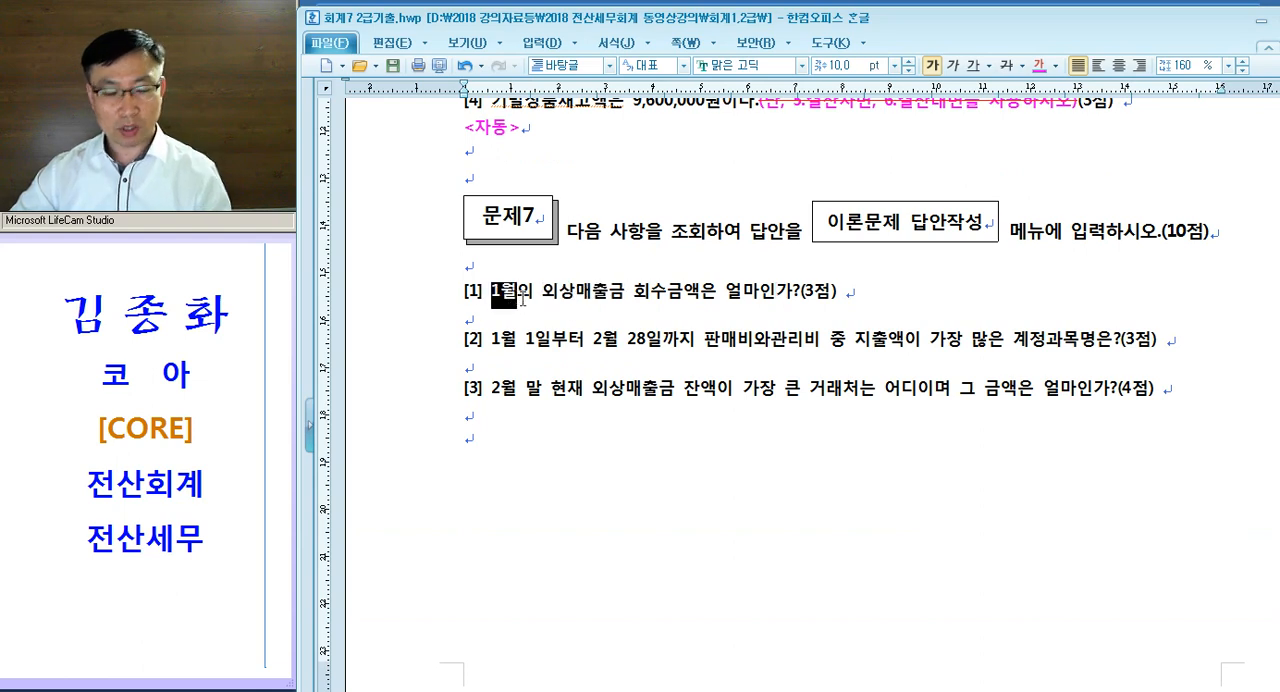
- Colour 1월 in question [1] pink and highlight 외상매출금 while reading the question
left_click(546, 316)
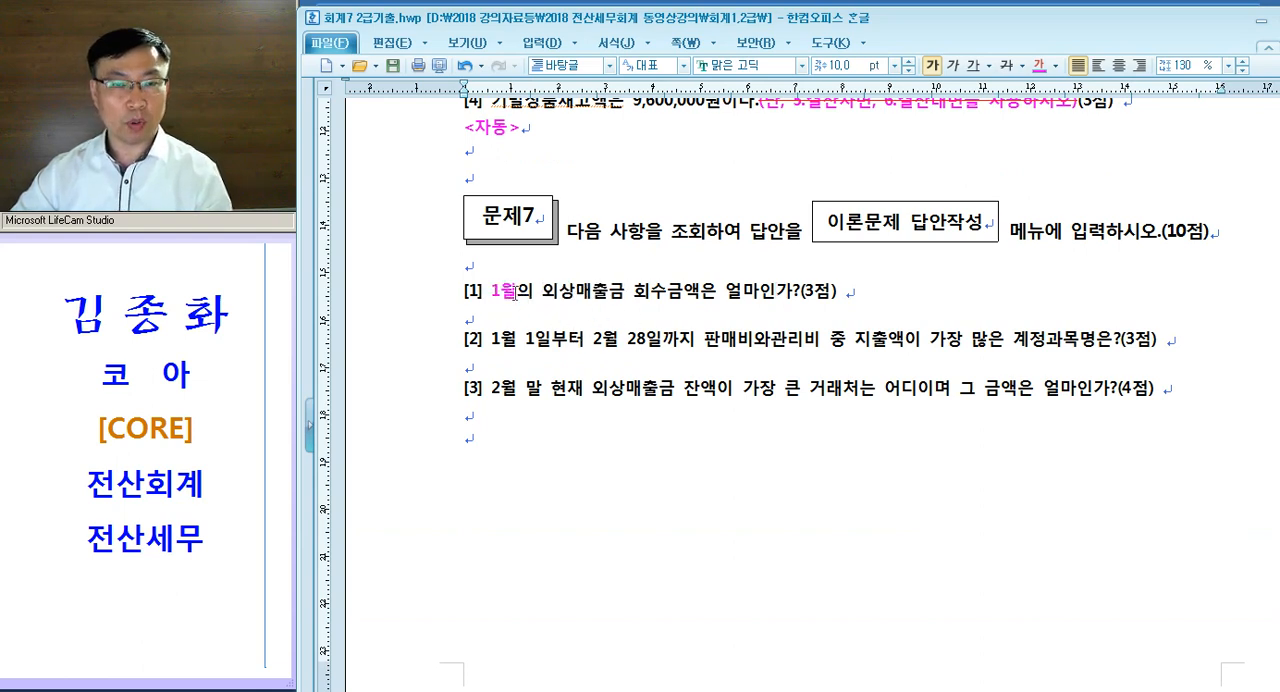
left_click_drag(540, 297, 618, 297)
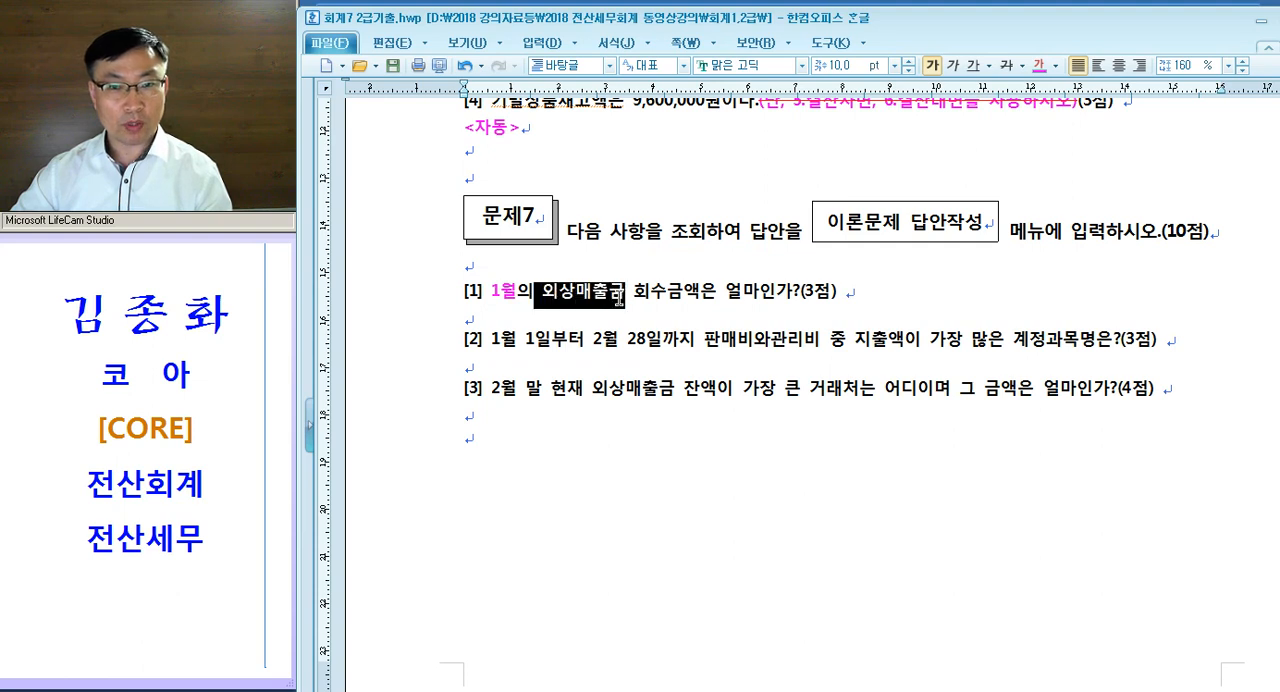
left_click(686, 312)
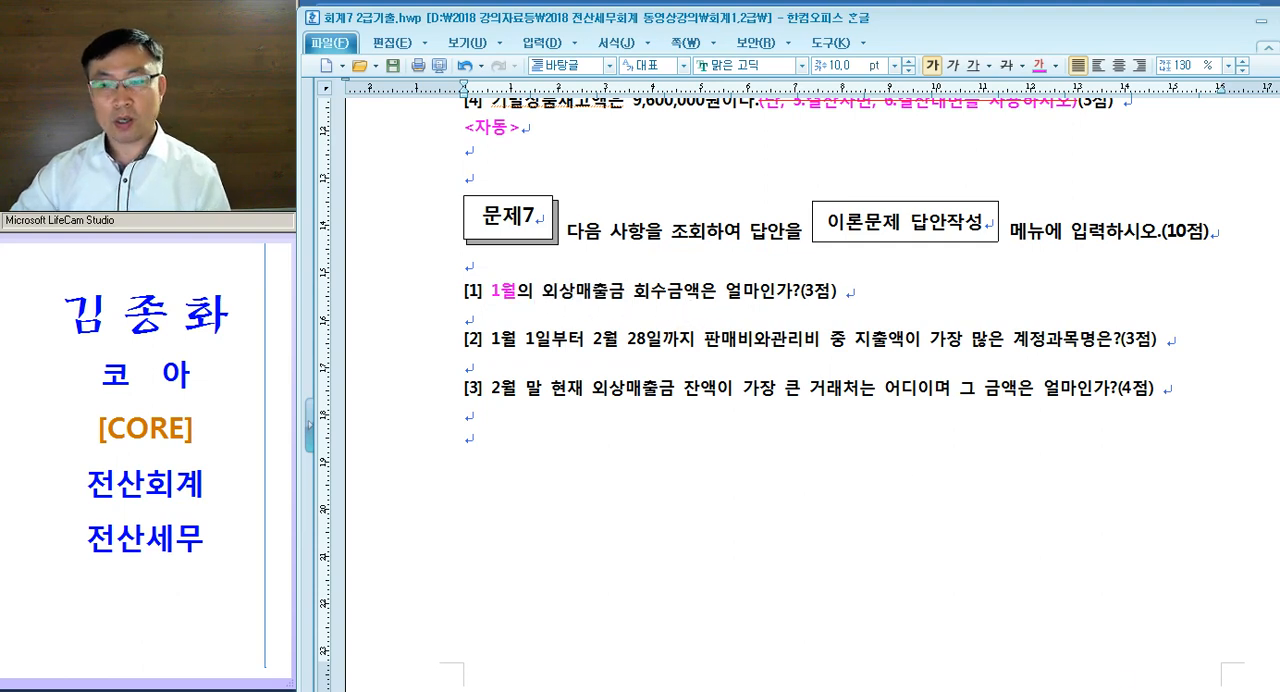
- Switch to KcLep, open 일계표(월계표) and query the 월계표 for 2017년 01월 to 01월
key("alt+Tab")
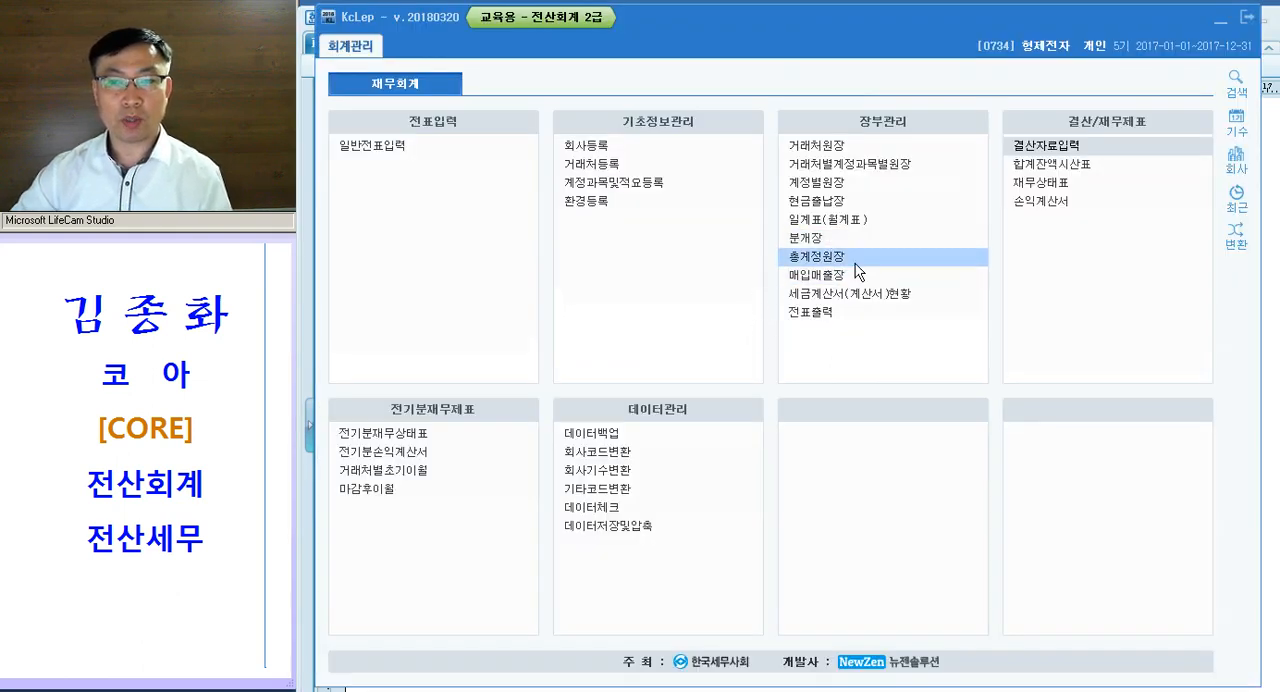
key("ctrl")
key("ctrl")
key("ctrl")
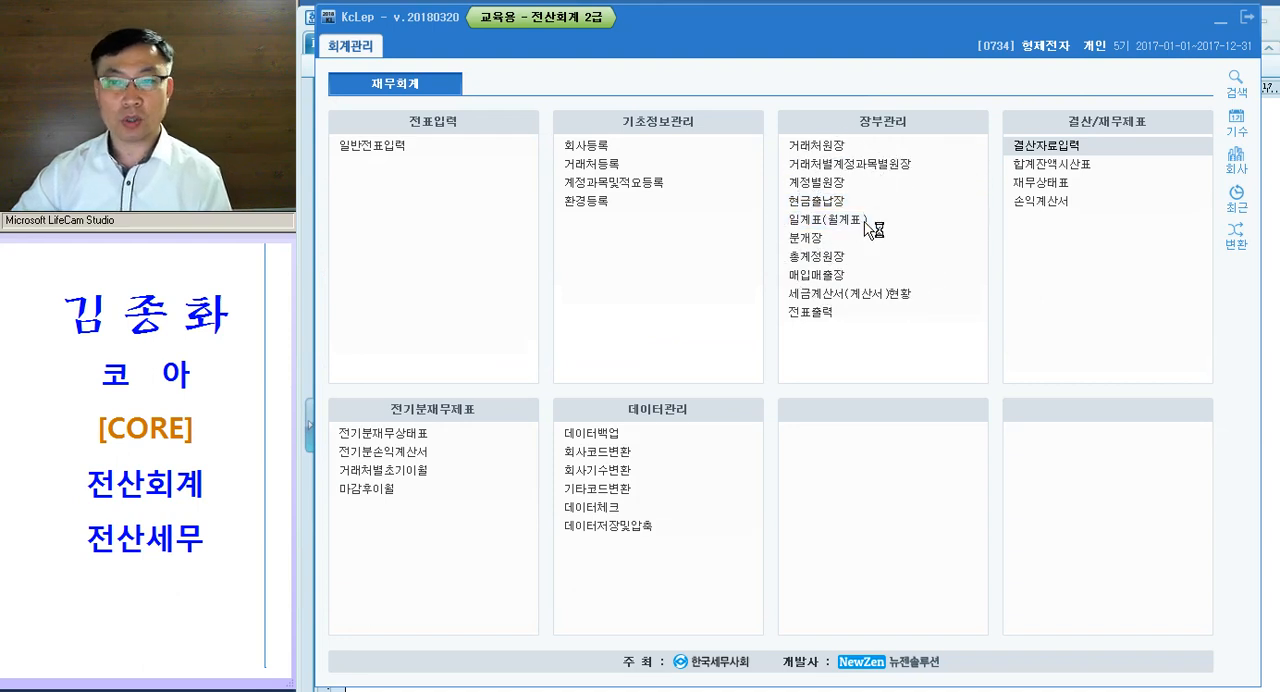
left_click(864, 222)
left_click(396, 86)
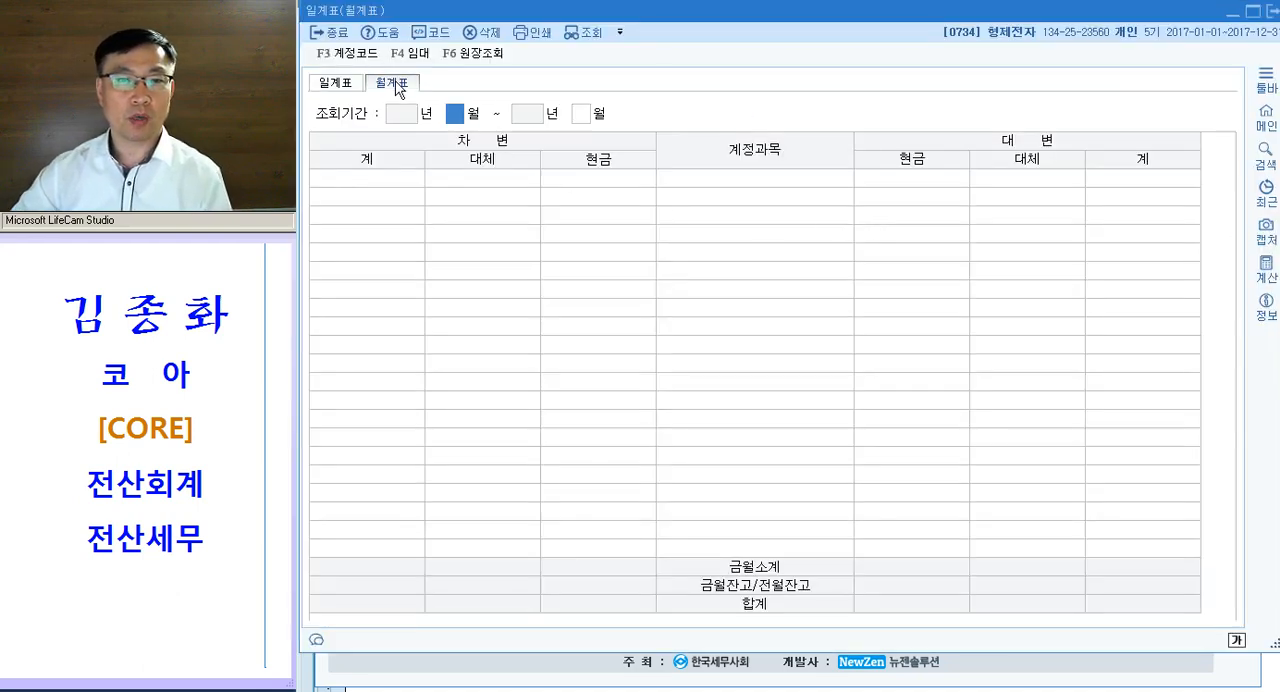
type("01")
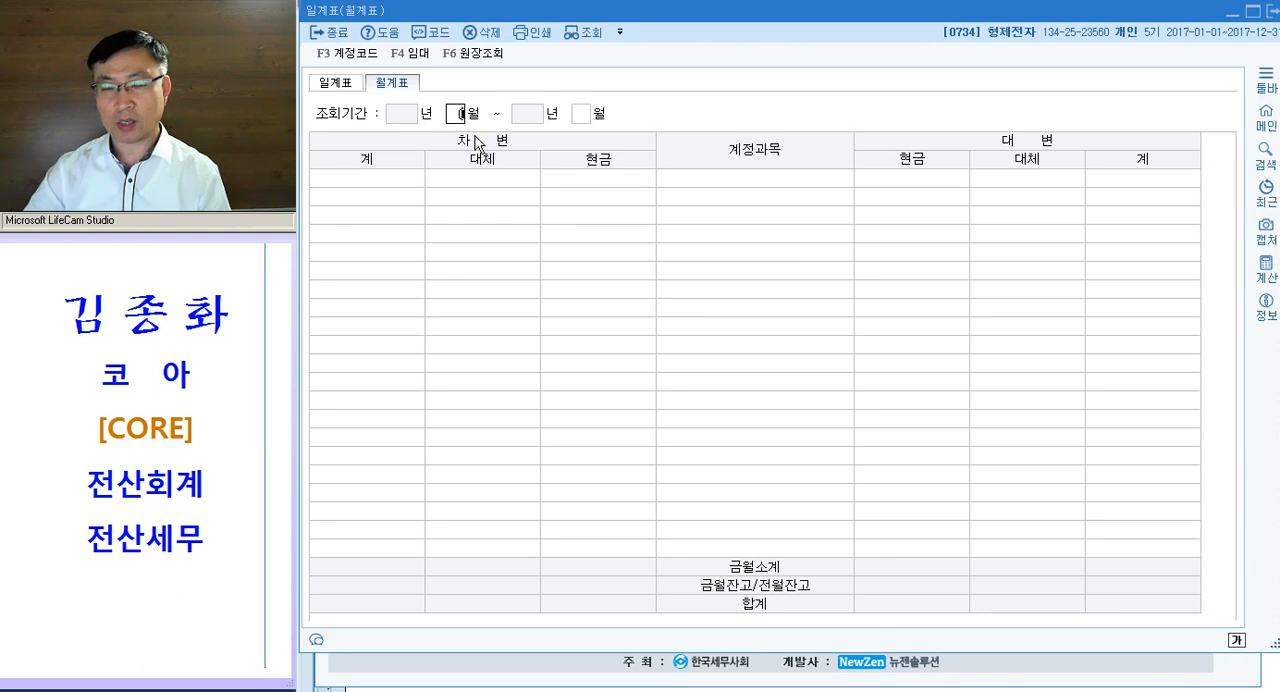
type("01")
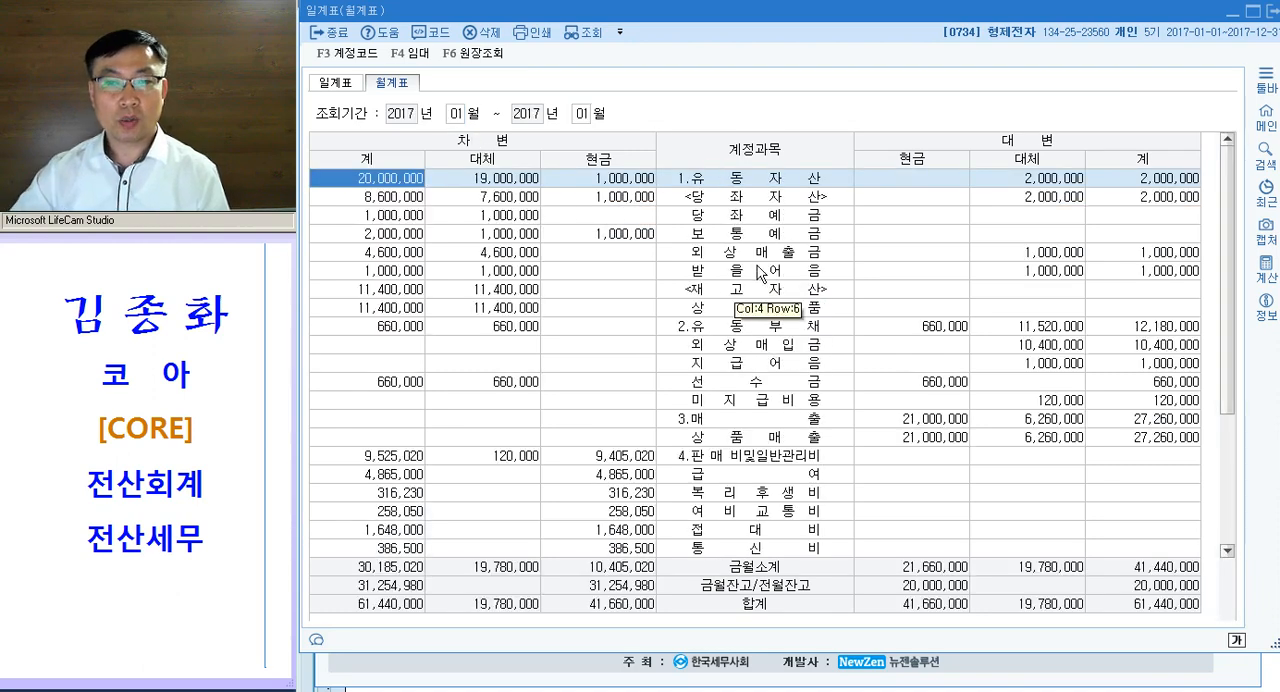
- Examine the debit and credit amounts of the 외상매출금 row in the January 월계표
left_click(767, 257)
key("ctrl")
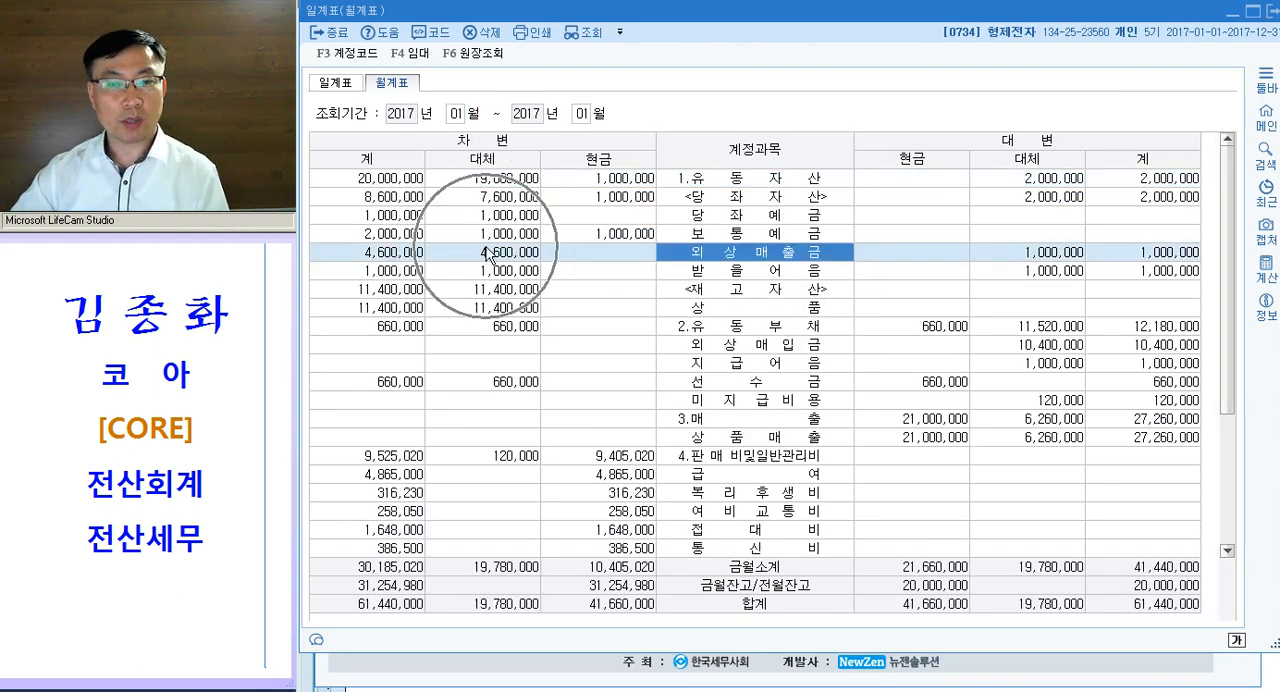
left_click(1005, 254)
key("ctrl")
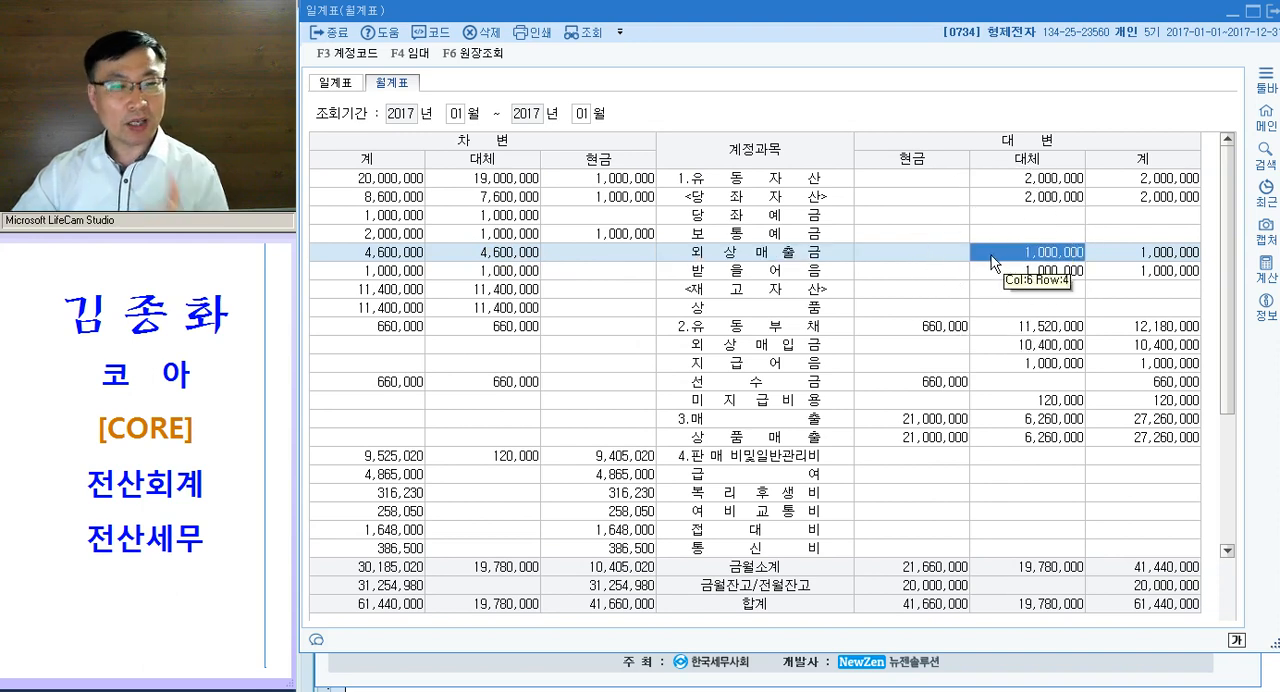
left_click(757, 258)
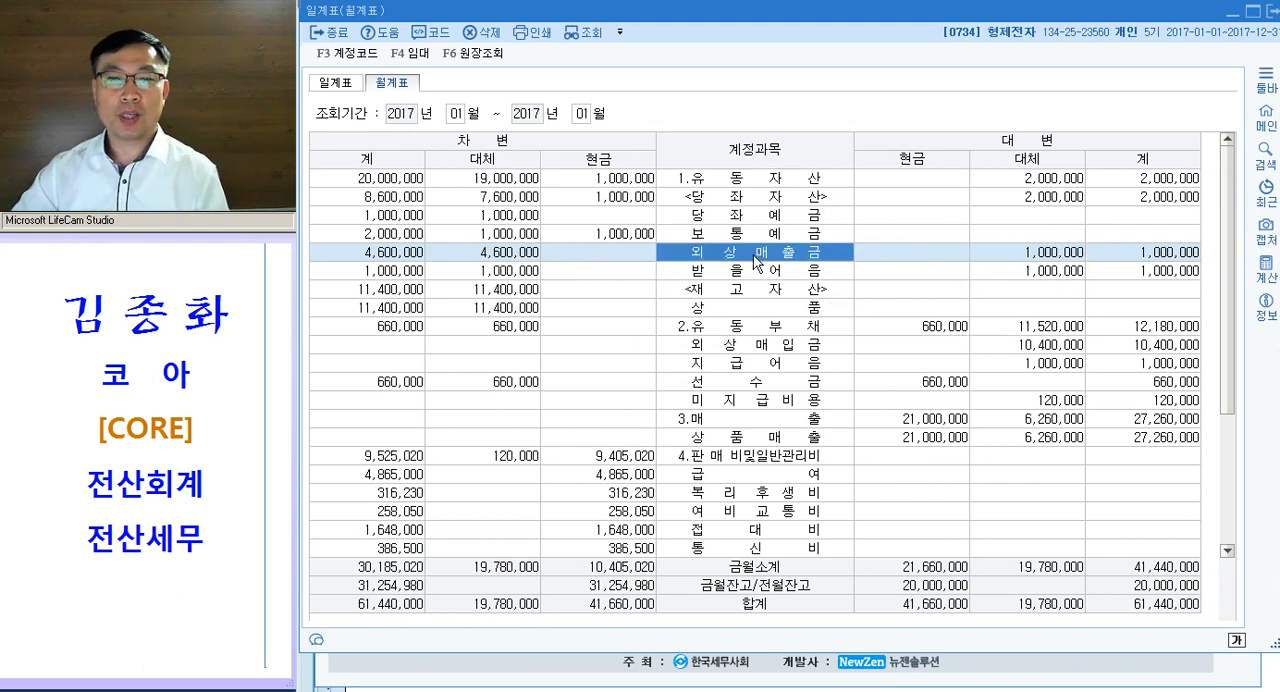
left_click(523, 262)
left_click(1038, 256)
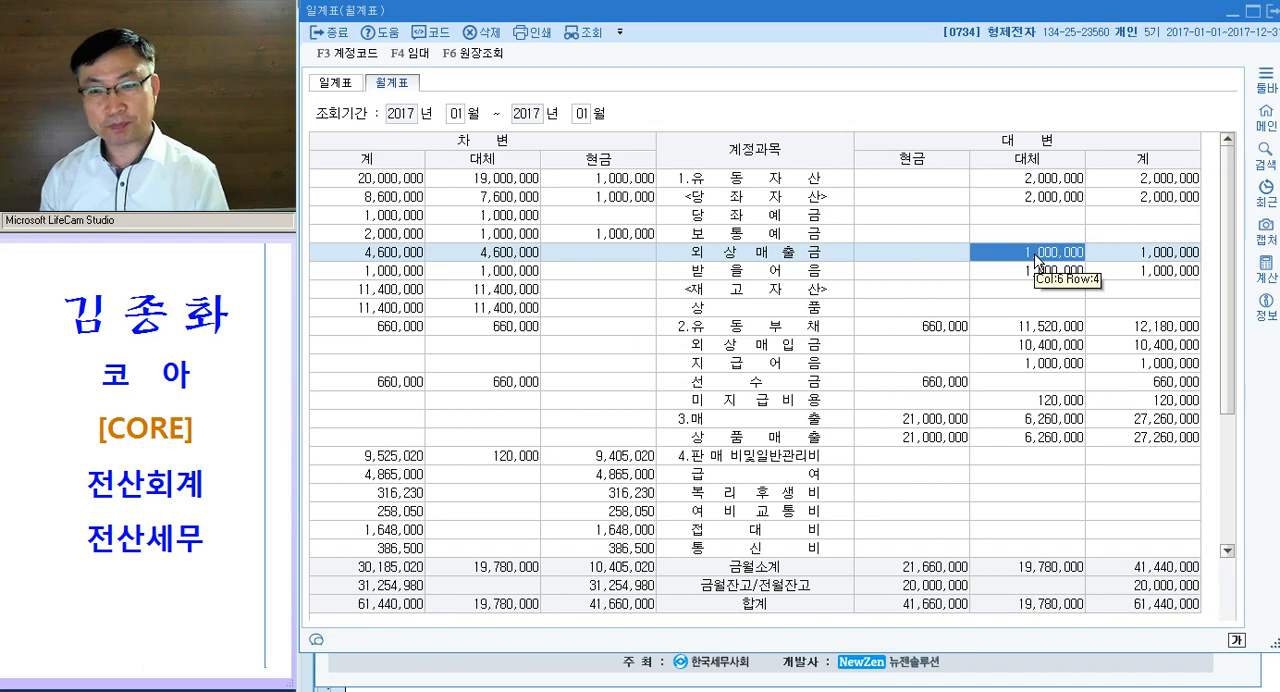
left_click(768, 258)
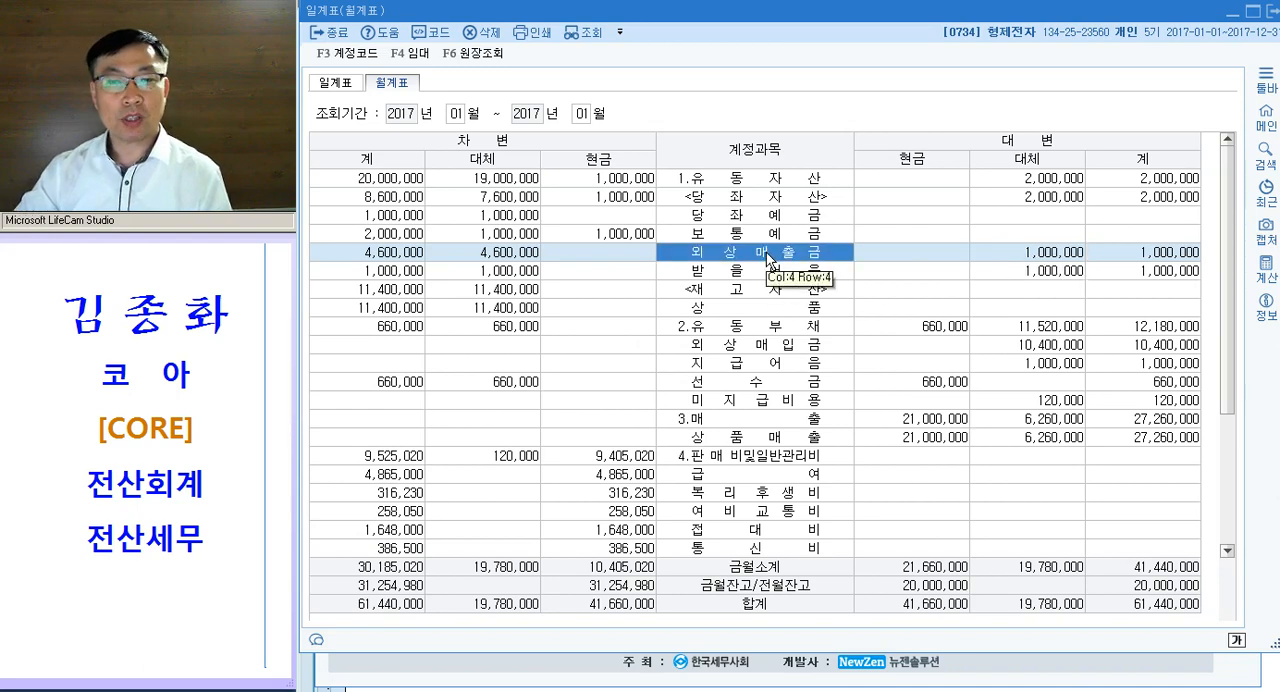
- Open the 외상매출금 ledger from the 월계표 and inspect 영등포상사's 01-01 debit and 01-02 credit entries
double_click(768, 258)
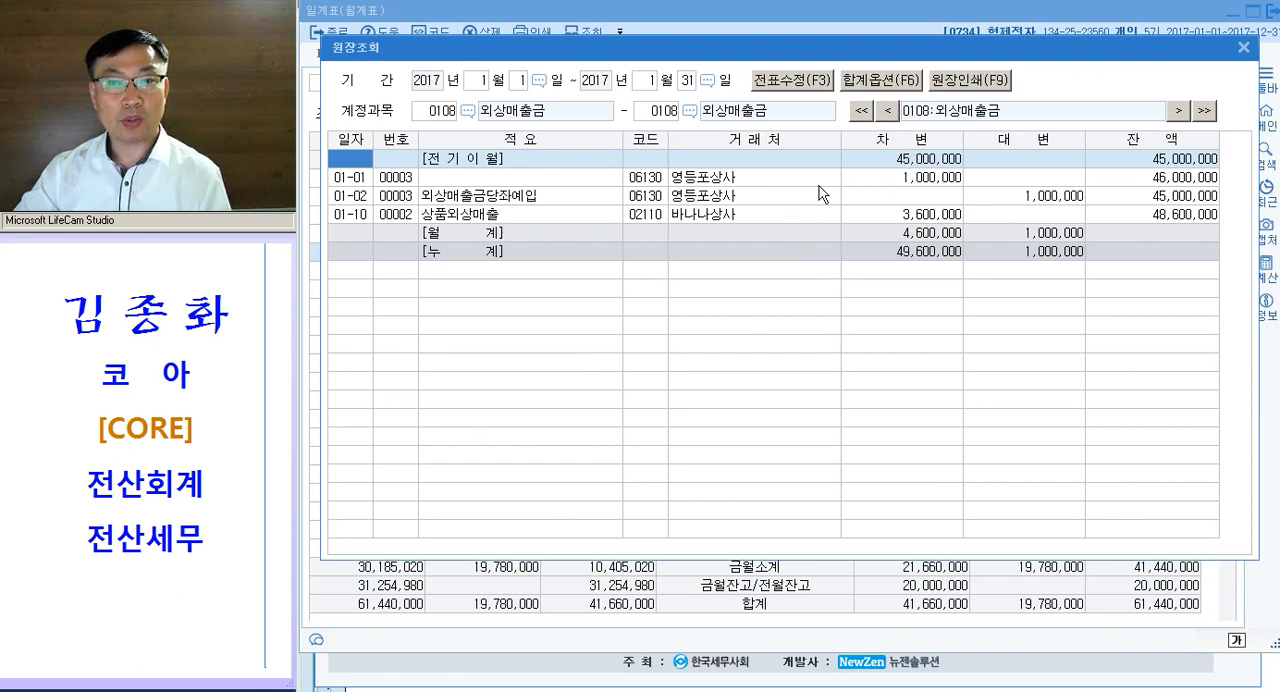
left_click(925, 180)
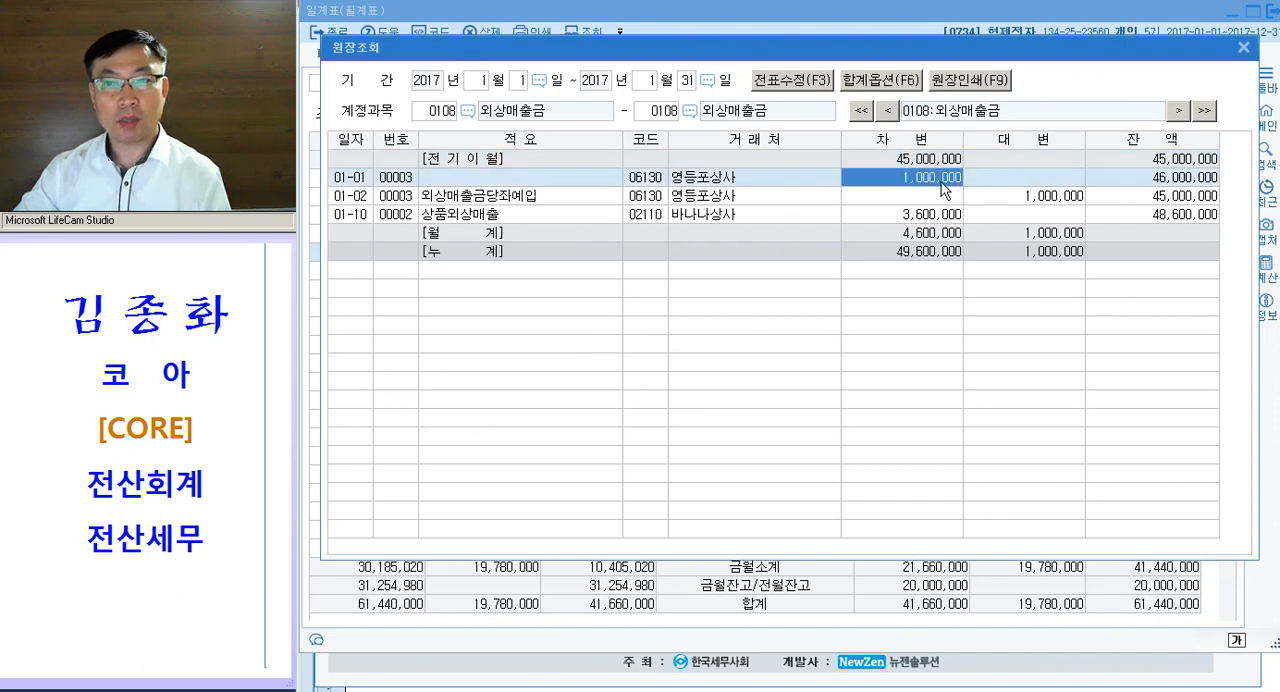
left_click(1028, 200)
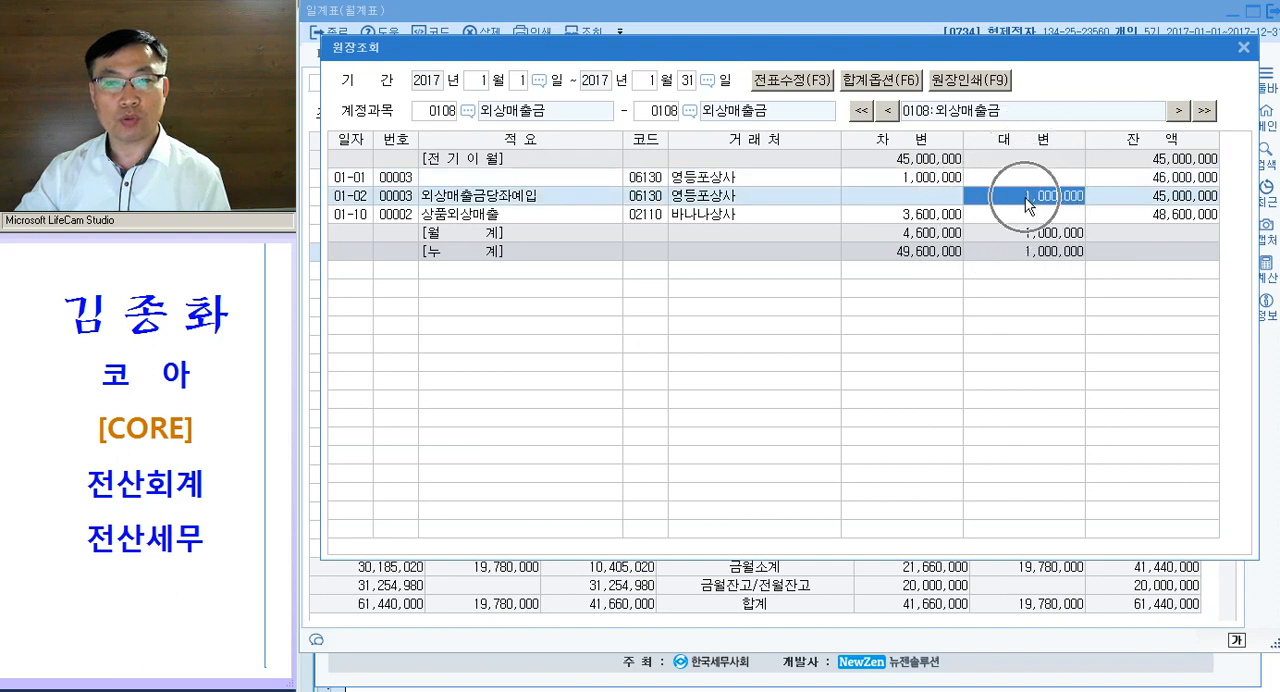
left_click(526, 205)
left_click(997, 203)
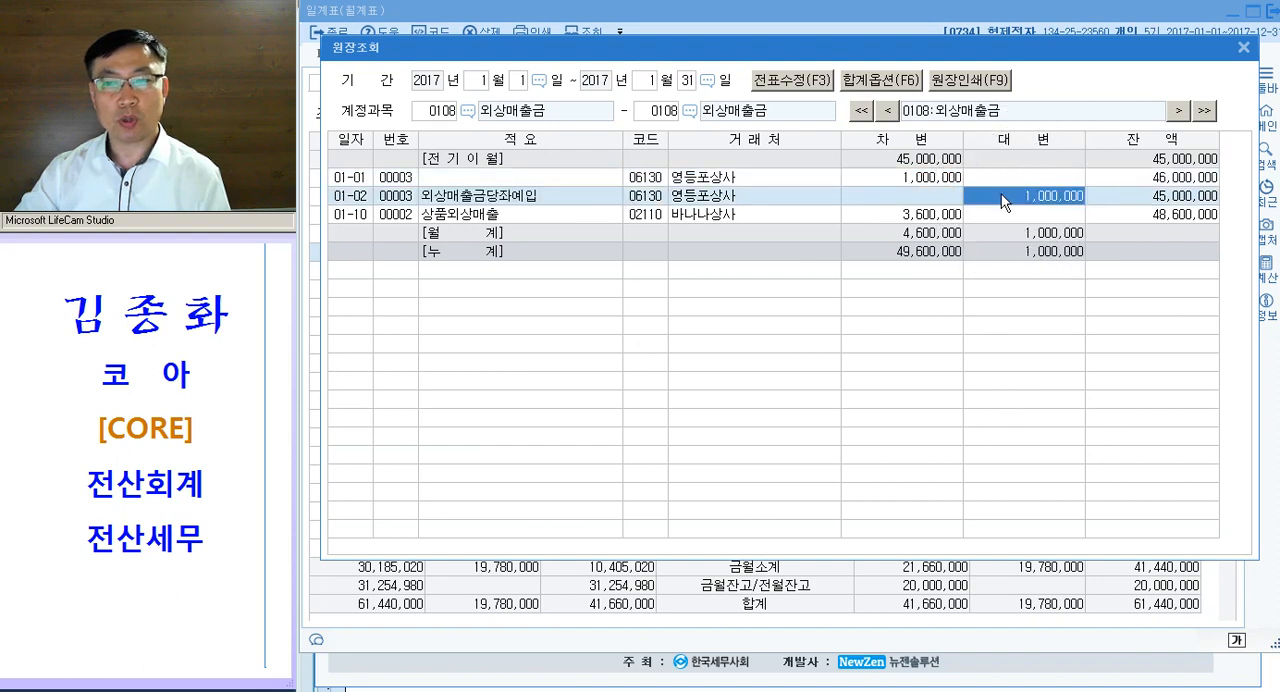
- Compare the ledger's January debit entries with the 월계 debit and credit totals, and close the ledger and the 월계표
left_click(880, 218)
left_click(891, 180)
left_click(892, 218)
left_click(887, 180)
left_click(903, 234)
left_click(1003, 235)
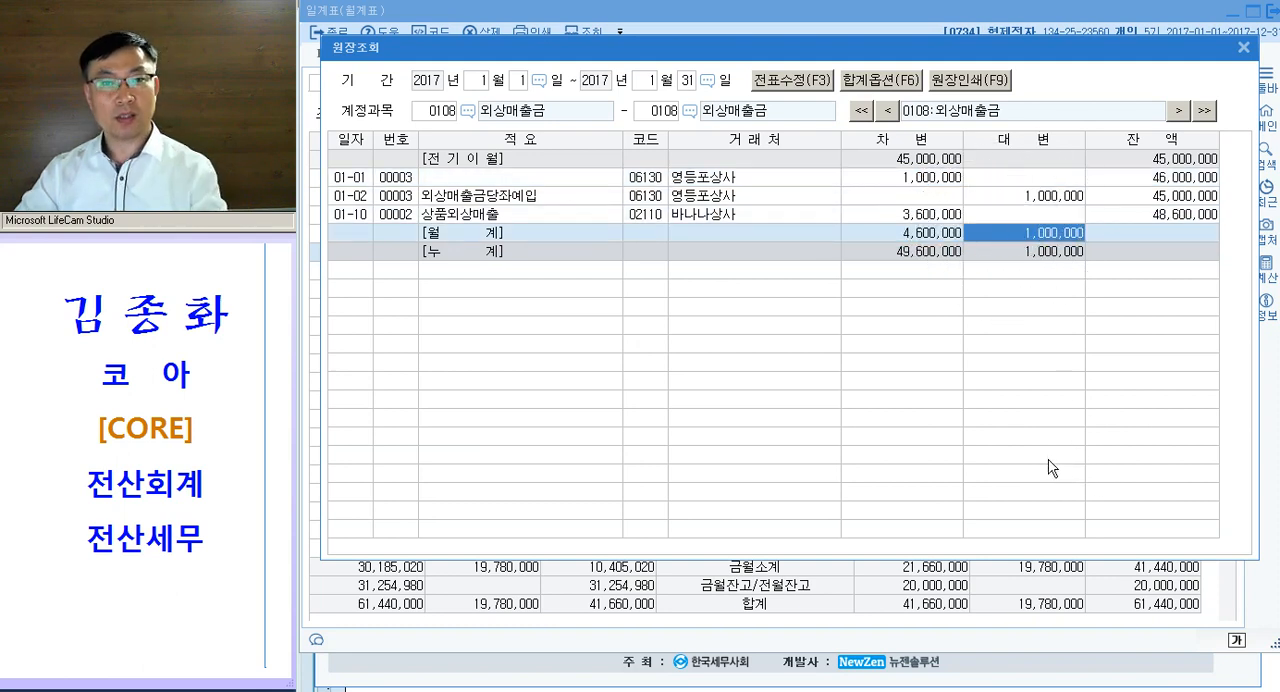
key("Escape")
key("Escape")
key("Escape")
key("Escape")
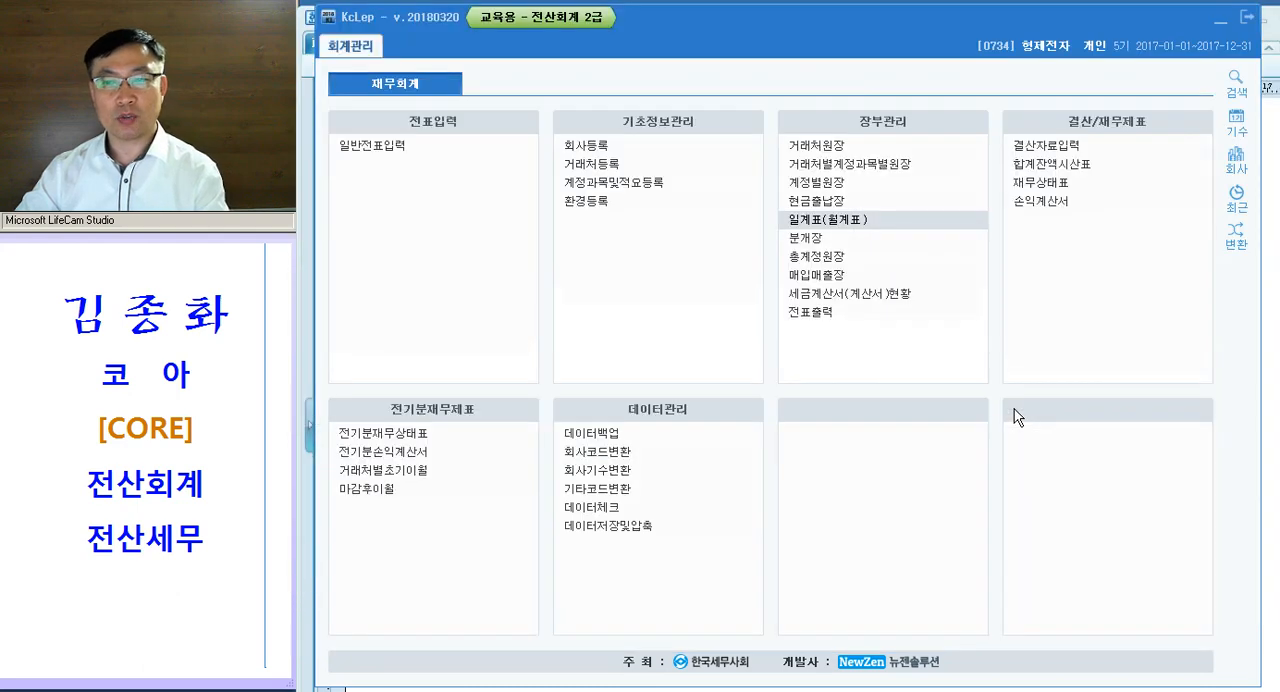
- Open 계정별원장 and query account 0108 외상매출금 for 2017년 1월 1일 to 1월 31일
left_click(846, 182)
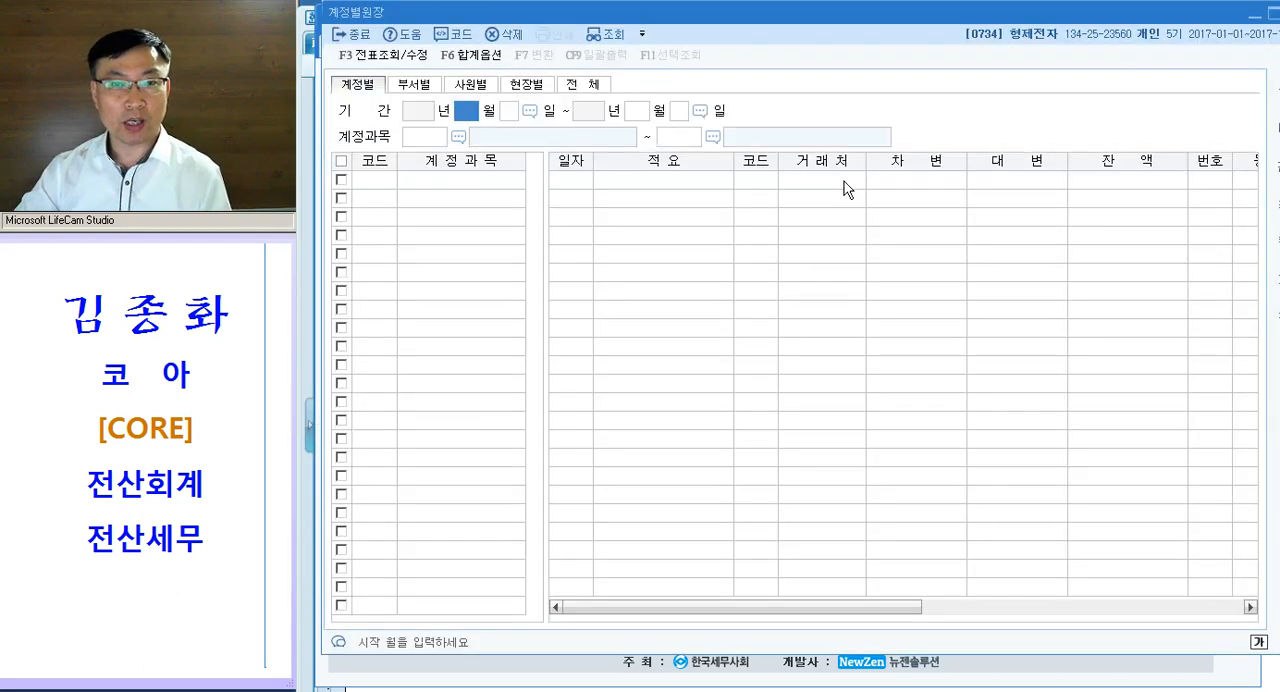
type("1")
key("Return")
type("1")
key("Return")
type("1")
key("Return")
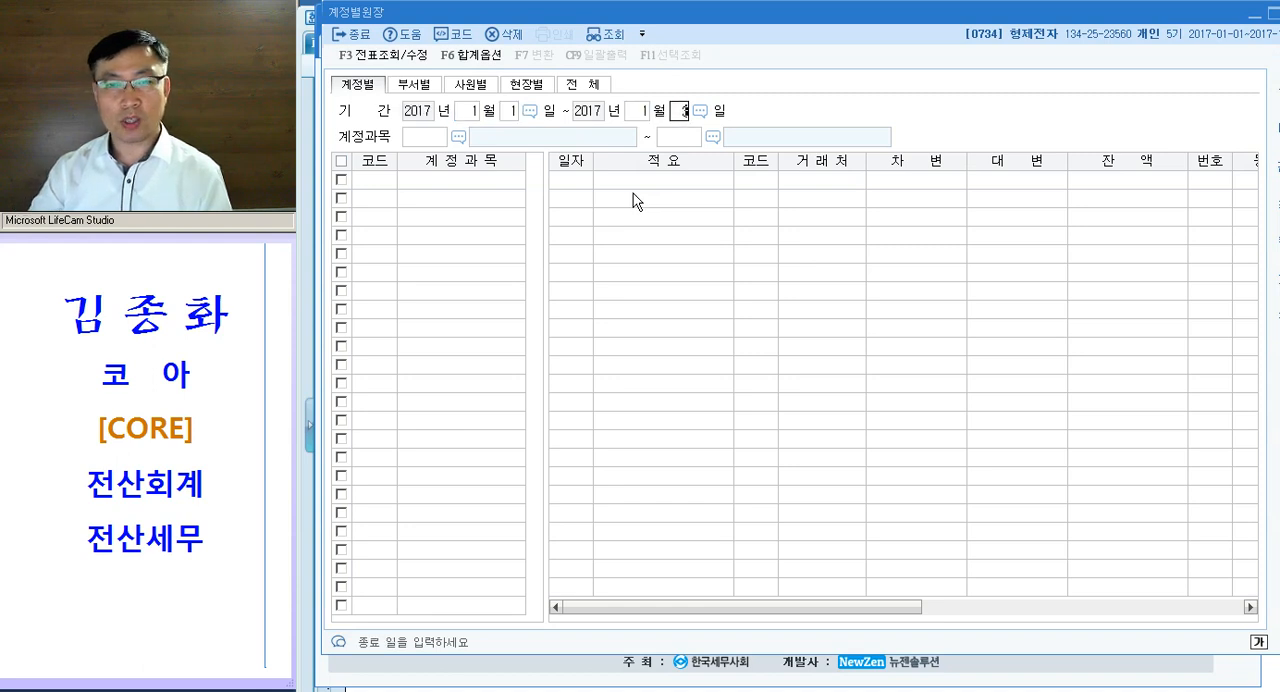
key("Return")
type("10")
key("Return")
key("Return")
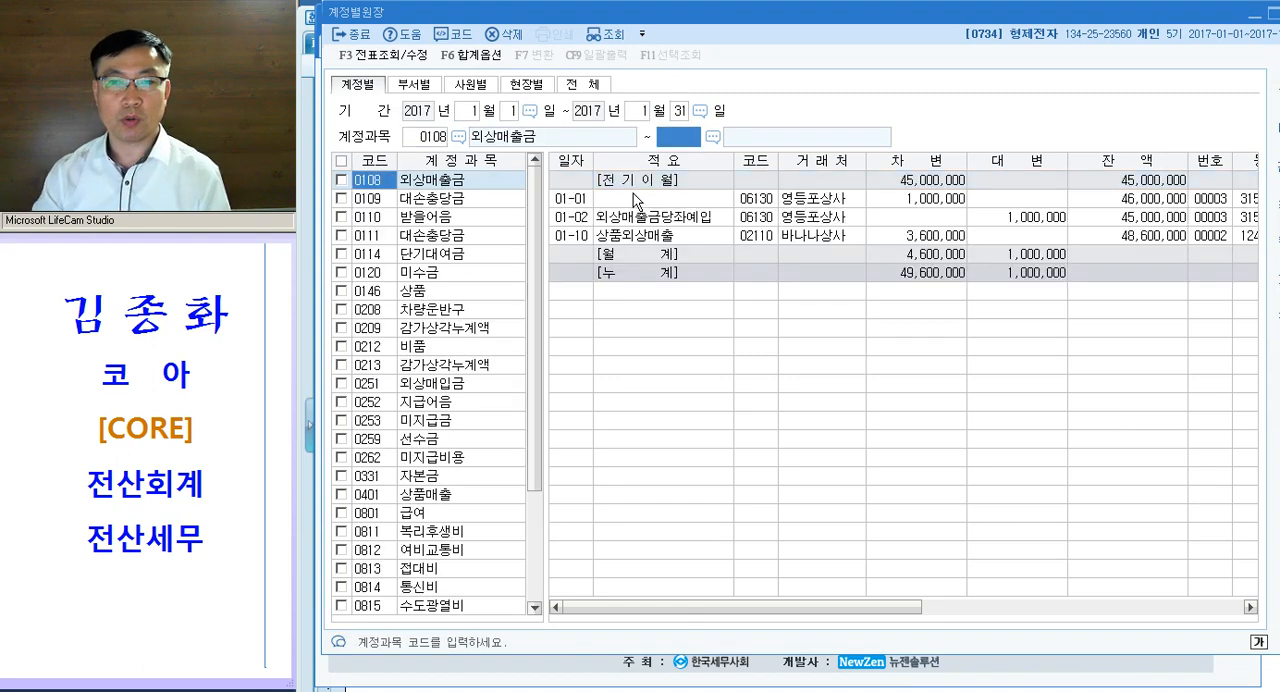
- Examine the January debit and credit entries of 외상매출금 in 계정별원장
left_click(938, 203)
left_click(1006, 219)
left_click(946, 234)
left_click(999, 221)
key("Escape")
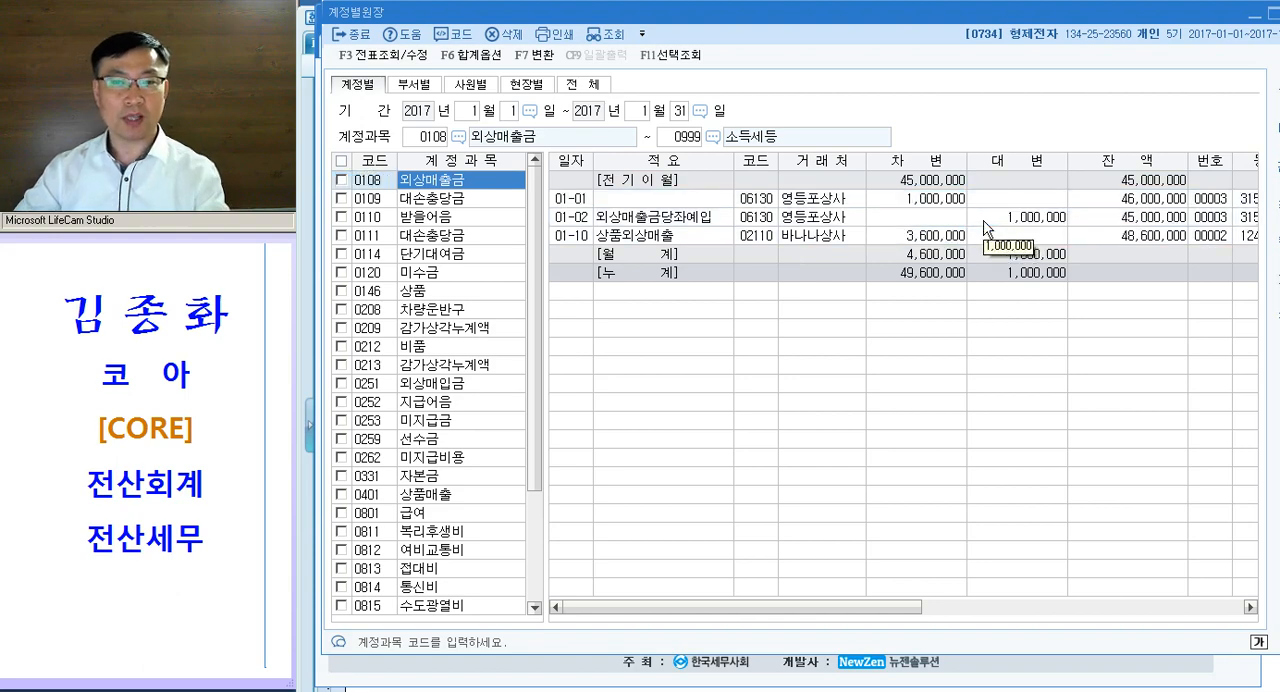
- Switch to the exam document and read question [2], highlighting its period, 판매비와관리비 and 가장 많은 계정과목명
key("alt+Tab")
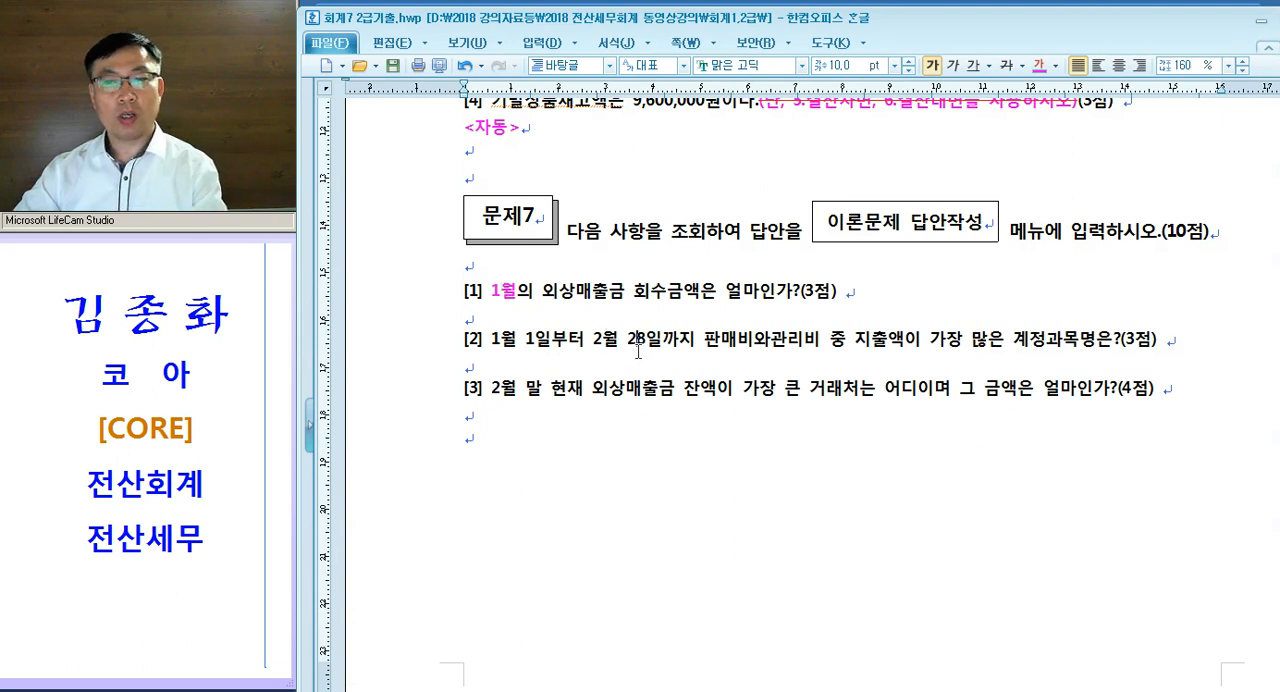
left_click_drag(490, 340, 820, 340)
left_click_drag(929, 340, 1097, 345)
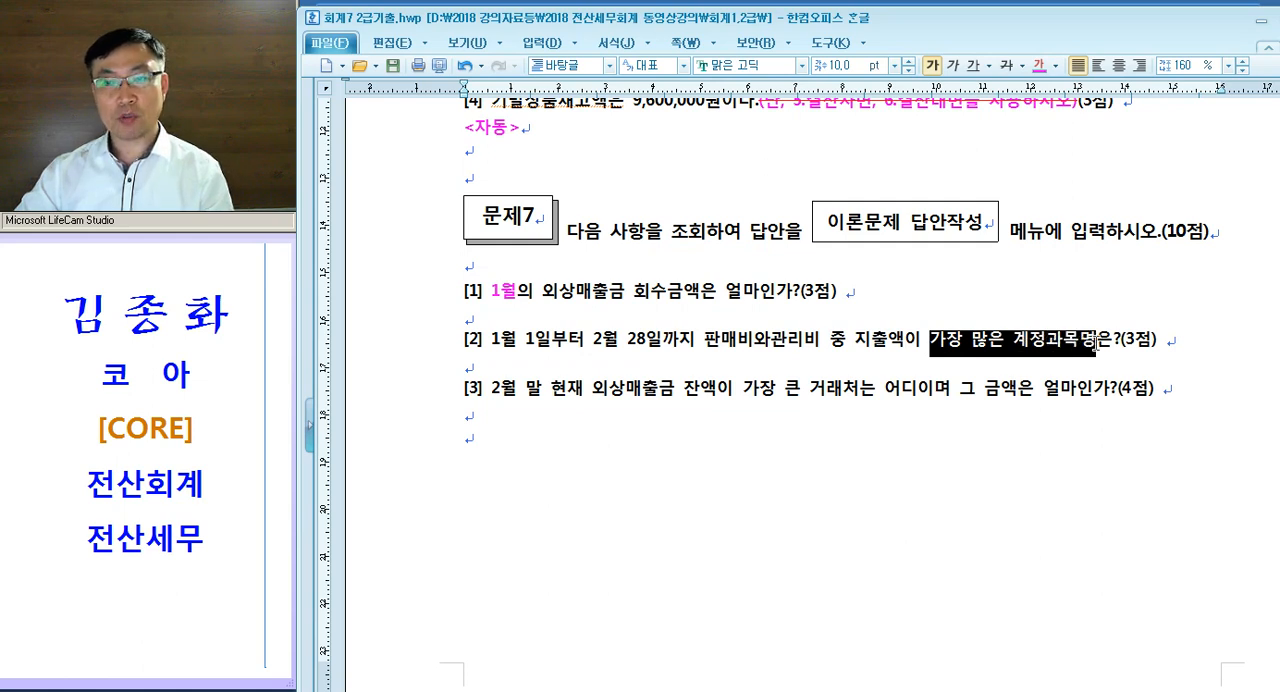
left_click_drag(484, 341, 1013, 340)
left_click(1013, 340)
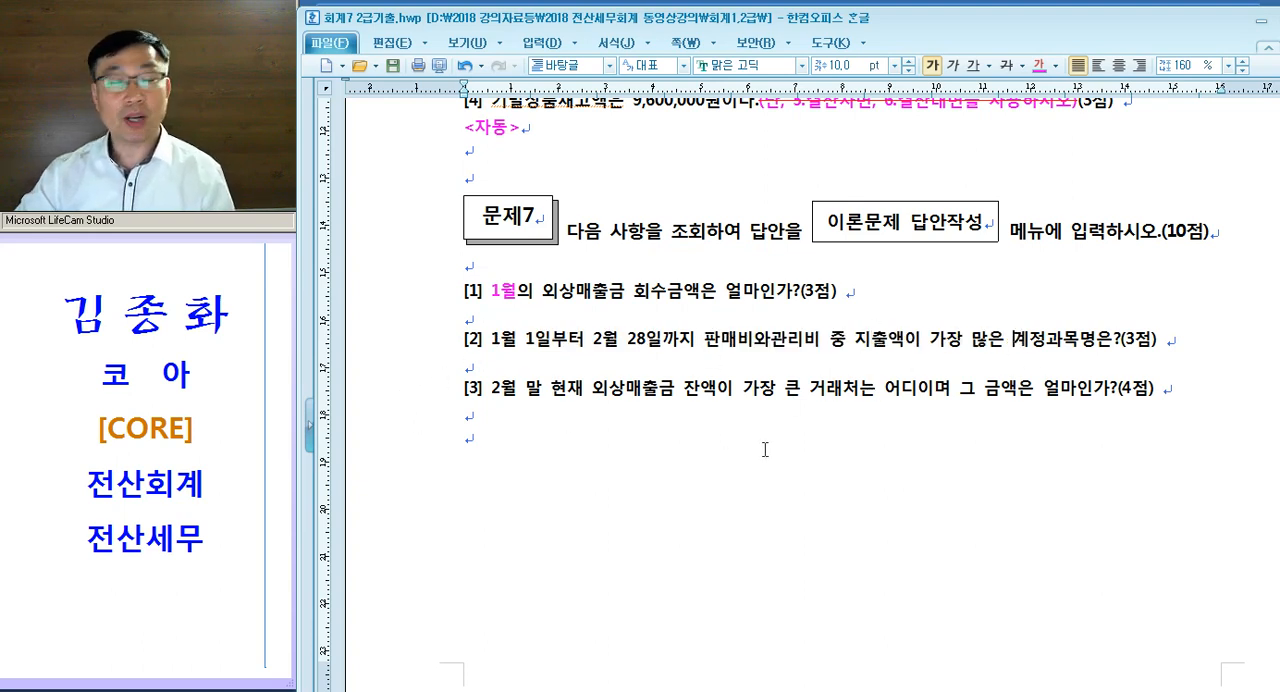
- Colour 1월 1일부터 2월 28일까지 in question [2] pink and add the note "- 일/월계표" after it
left_click_drag(487, 340, 699, 361)
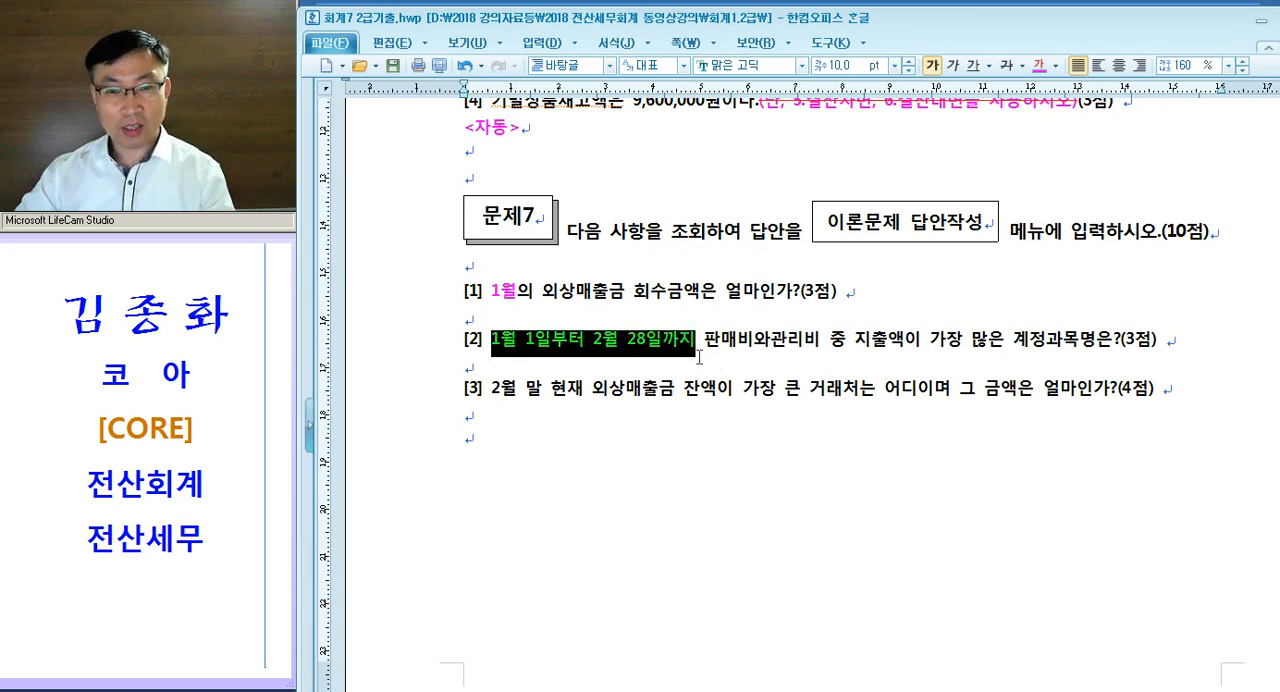
left_click(699, 361)
type("- ㅇ")
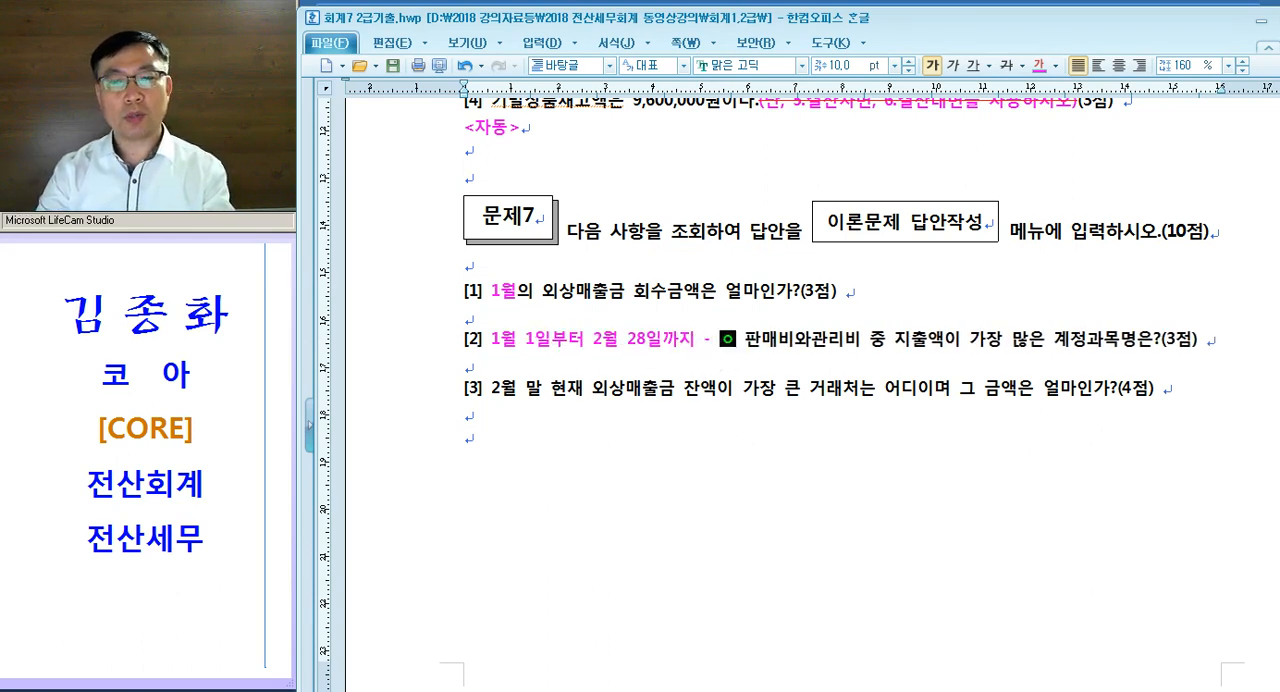
type("/월계표")
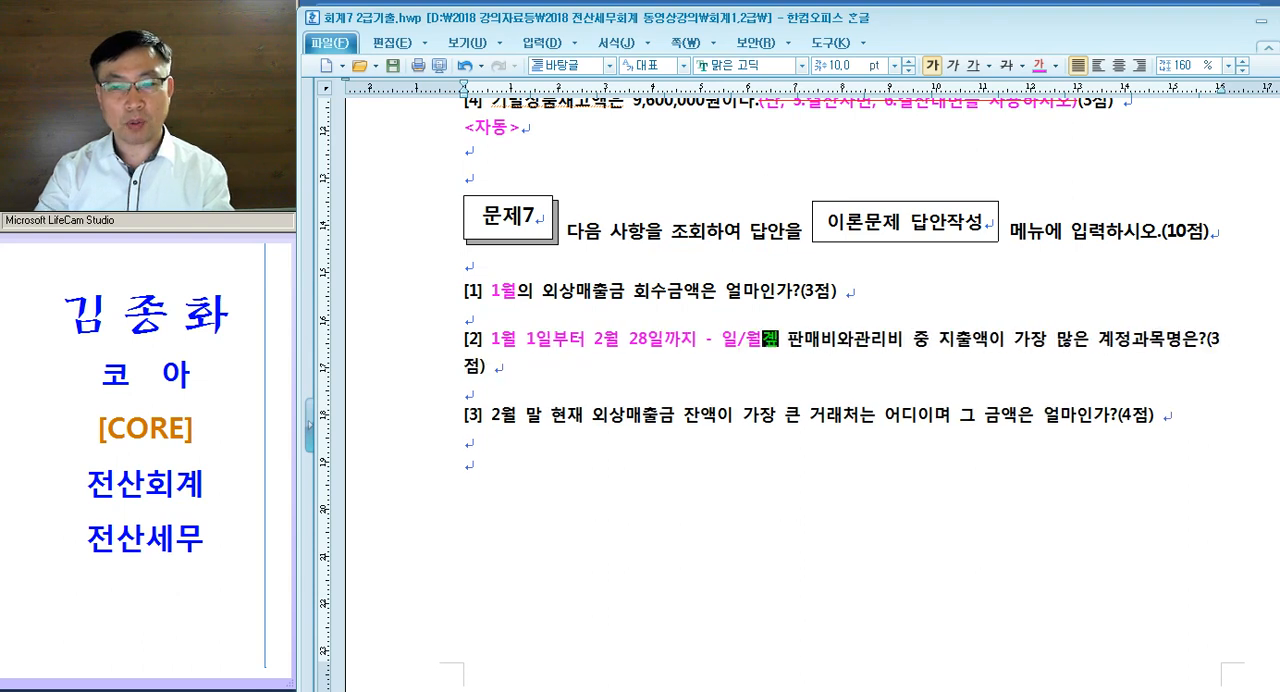
- Add the pink note "--> 일/월계표" after 1월 in question [1]
left_click(517, 291)
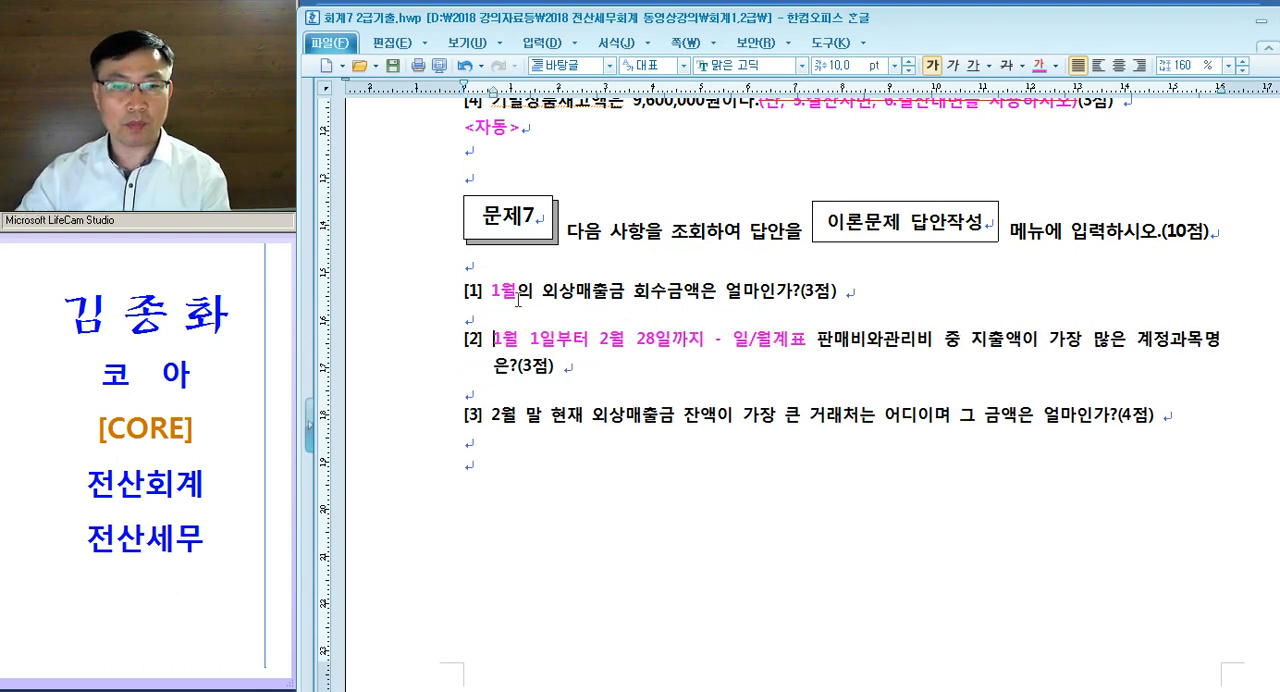
type("--> ")
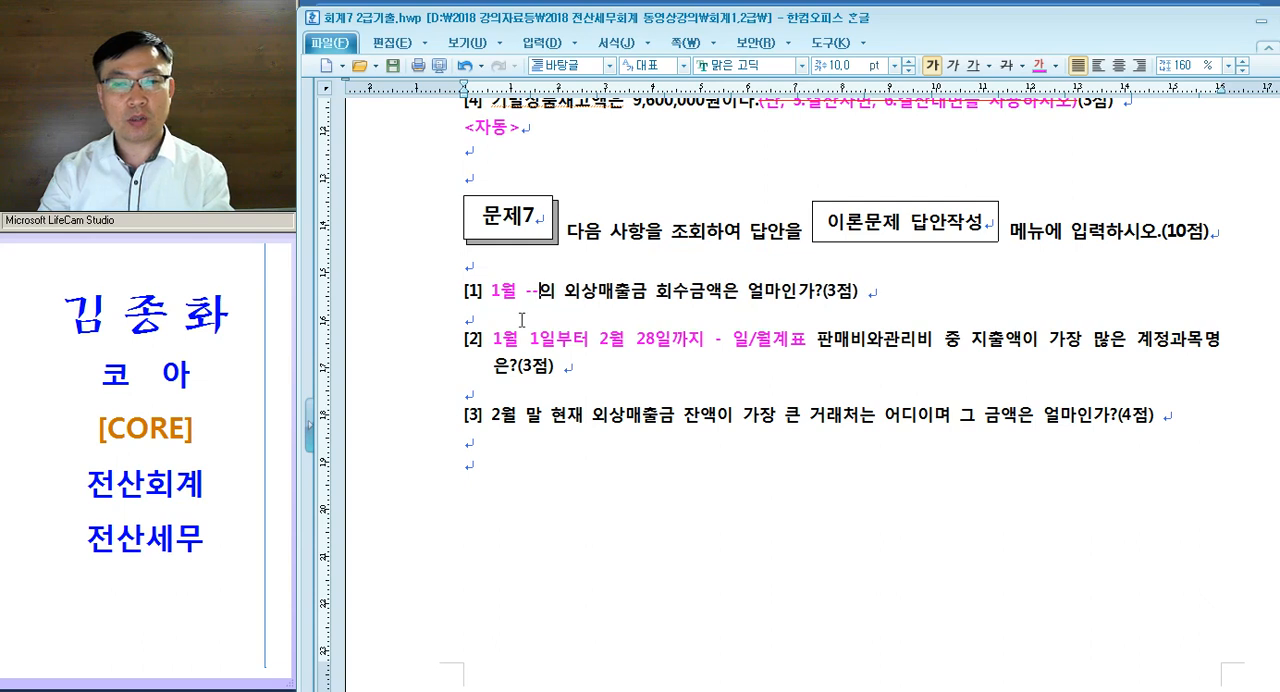
type("일/월계표")
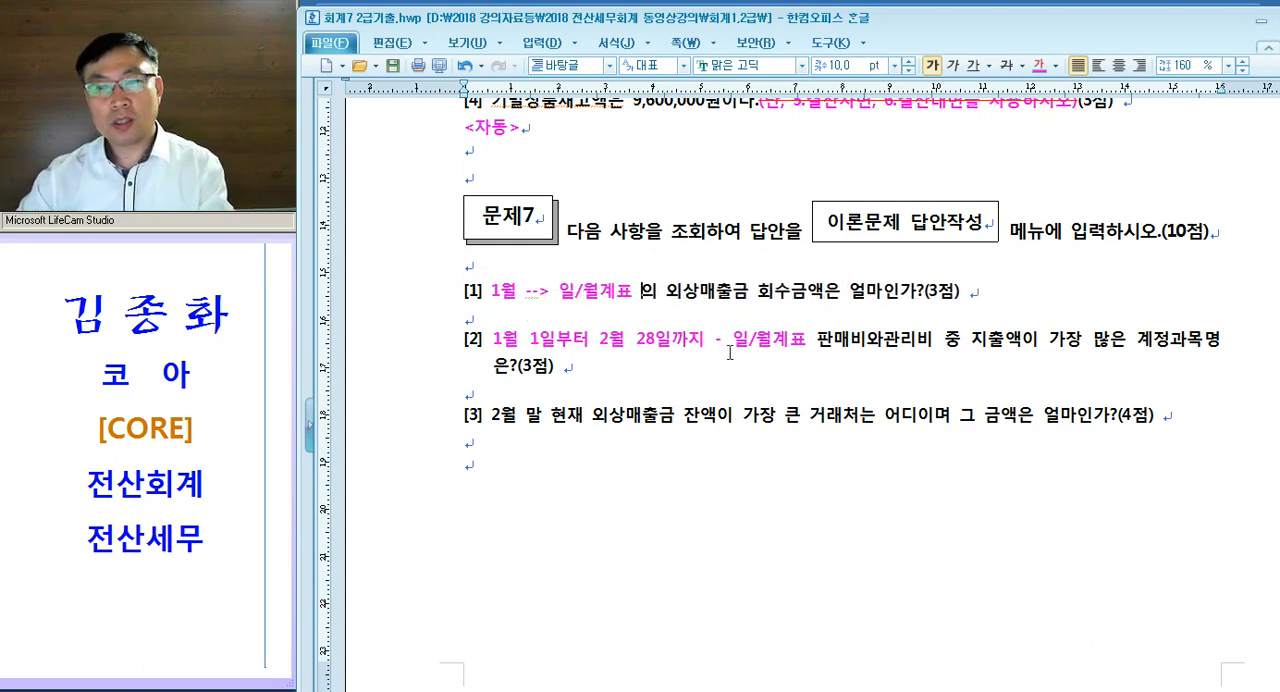
- Reread question [2], highlighting 가장 많은 and 판매비와관리비 중
left_click_drag(1038, 343, 1133, 343)
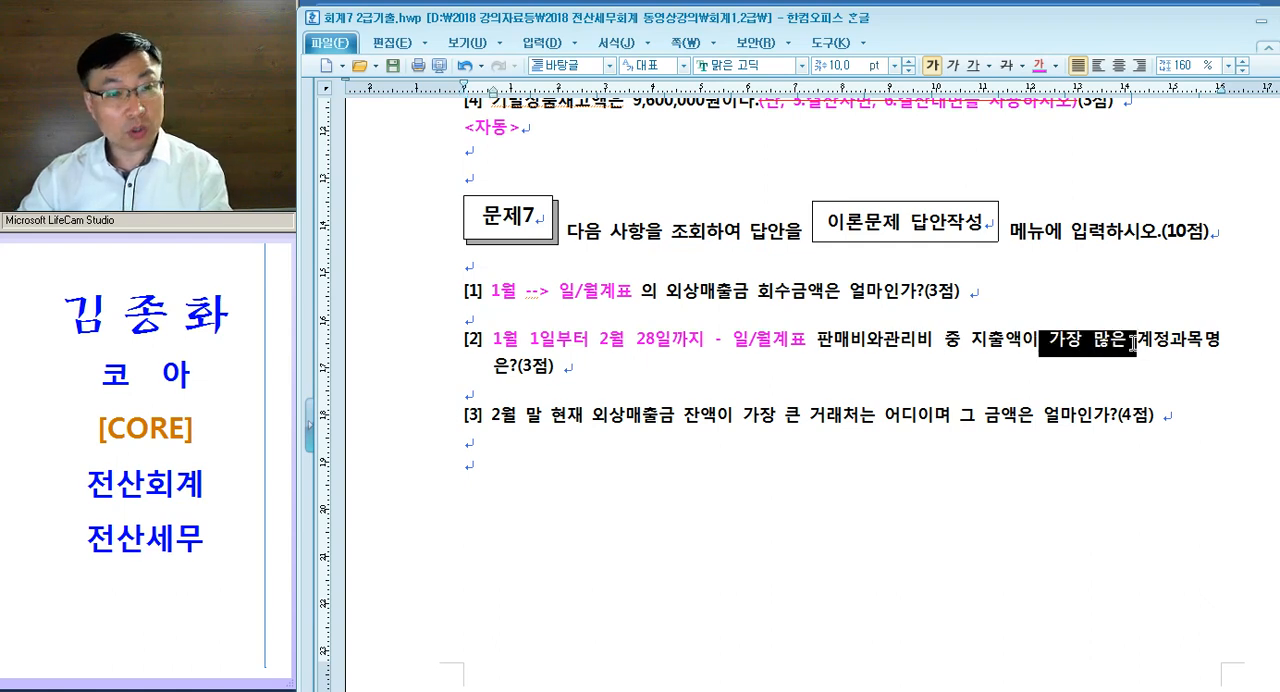
left_click_drag(807, 343, 988, 345)
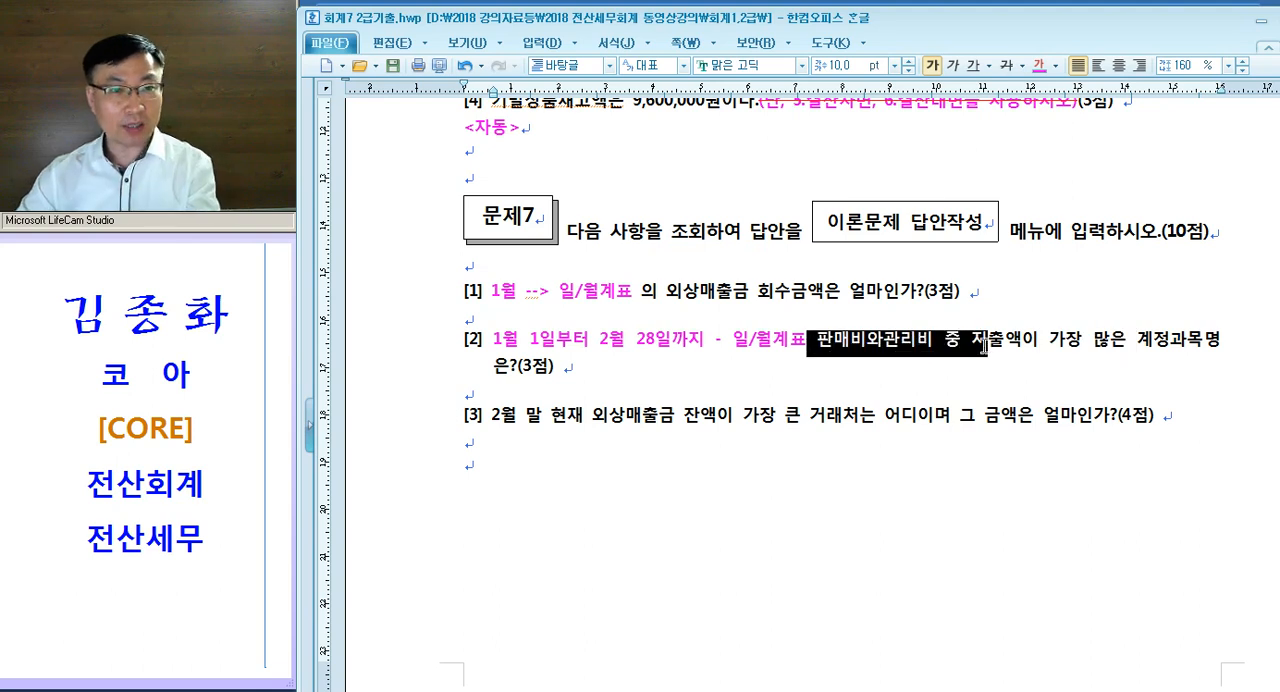
left_click(815, 350)
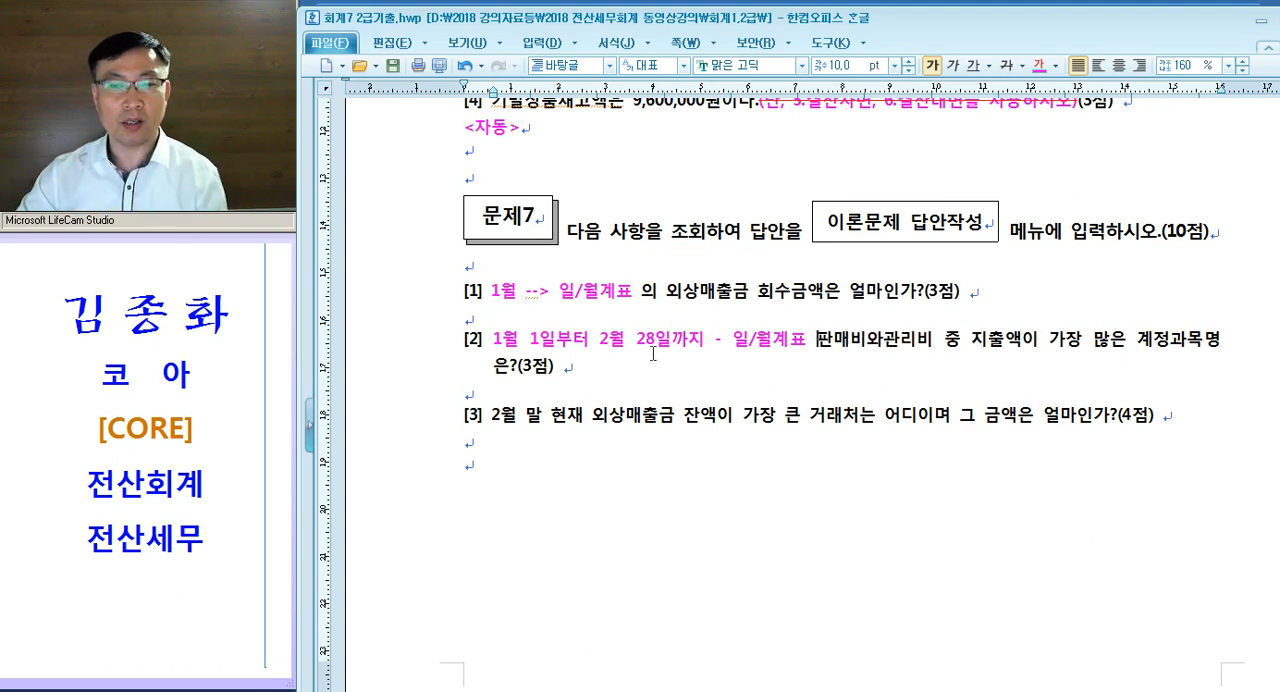
- Switch to KcLep and query the 월계표 for January to February 2017
left_click_drag(654, 345, 828, 346)
key("alt+Tab")
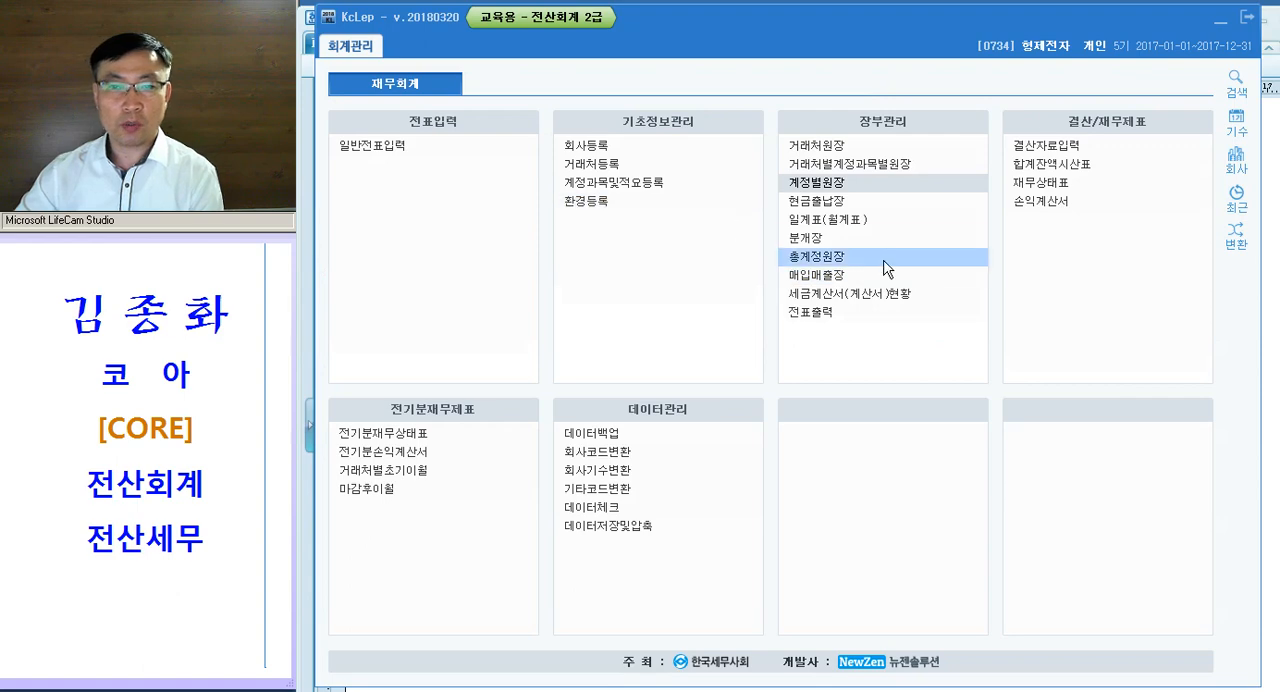
left_click(866, 224)
left_click(392, 83)
type("1")
key("Return")
type("2")
key("Return")
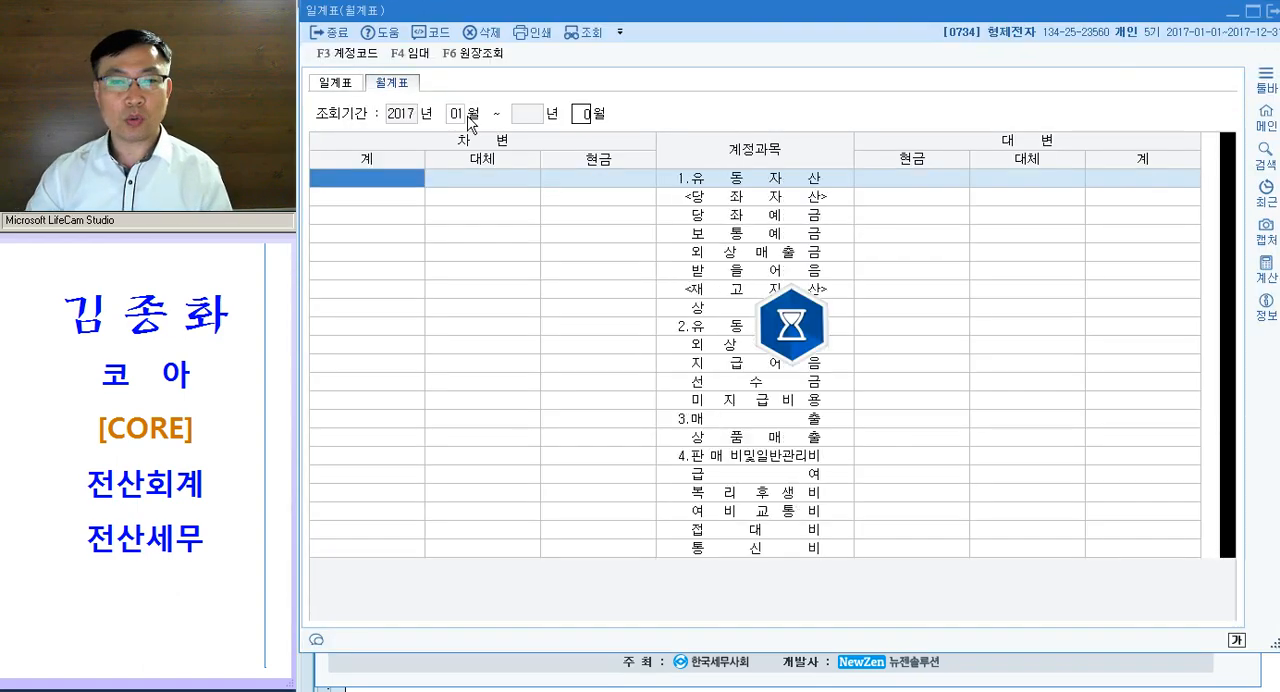
- Review the accounts listed under 판매비및일반관리비, from 급여 down to 수수료비용
left_click(720, 455)
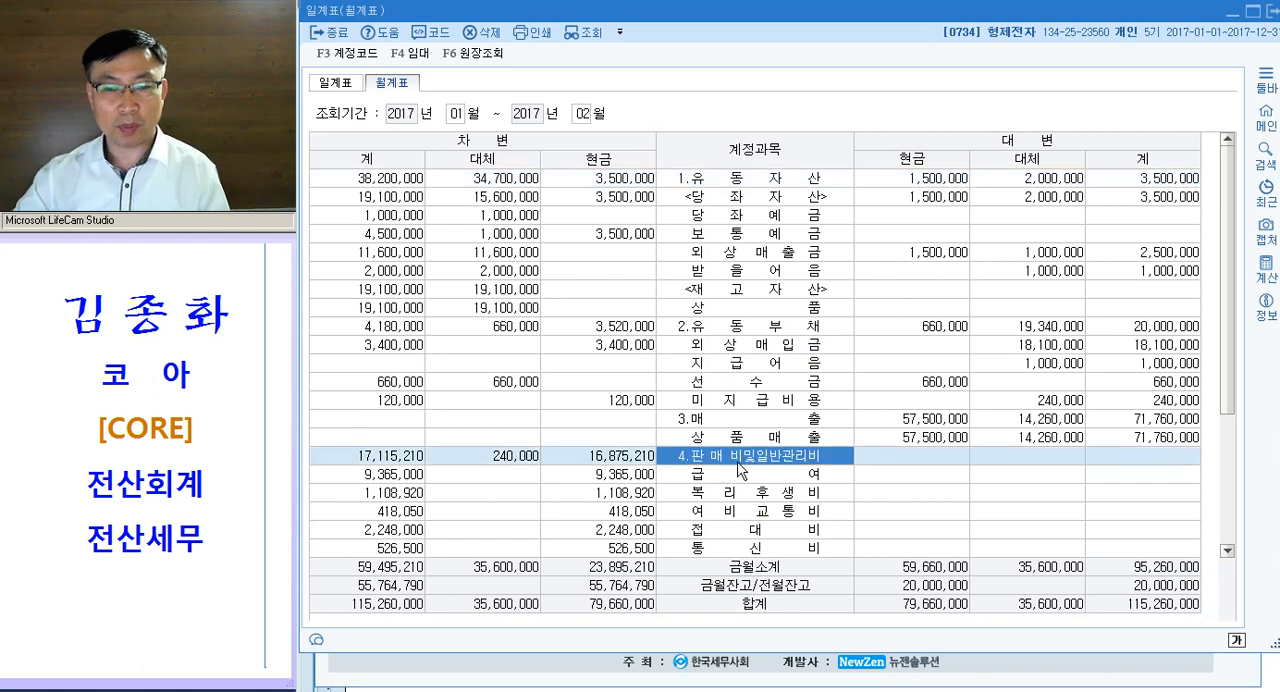
scroll(830, 405, "down", 3)
left_click(704, 312)
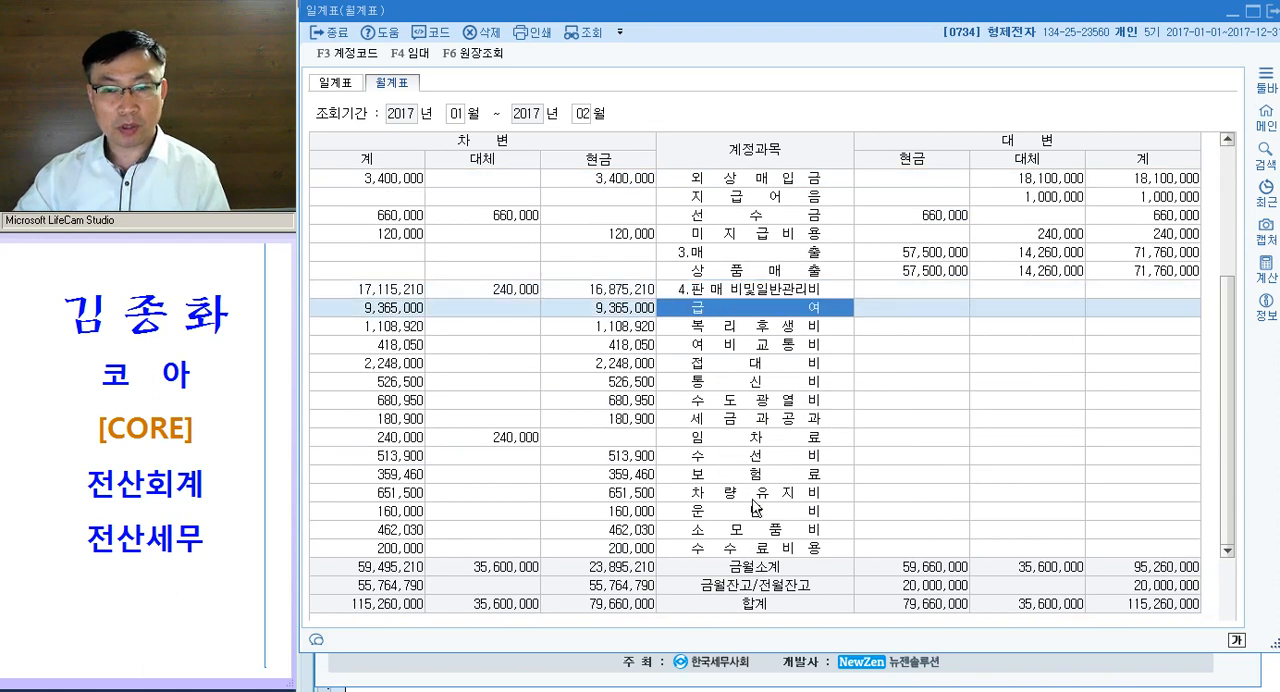
left_click(705, 552)
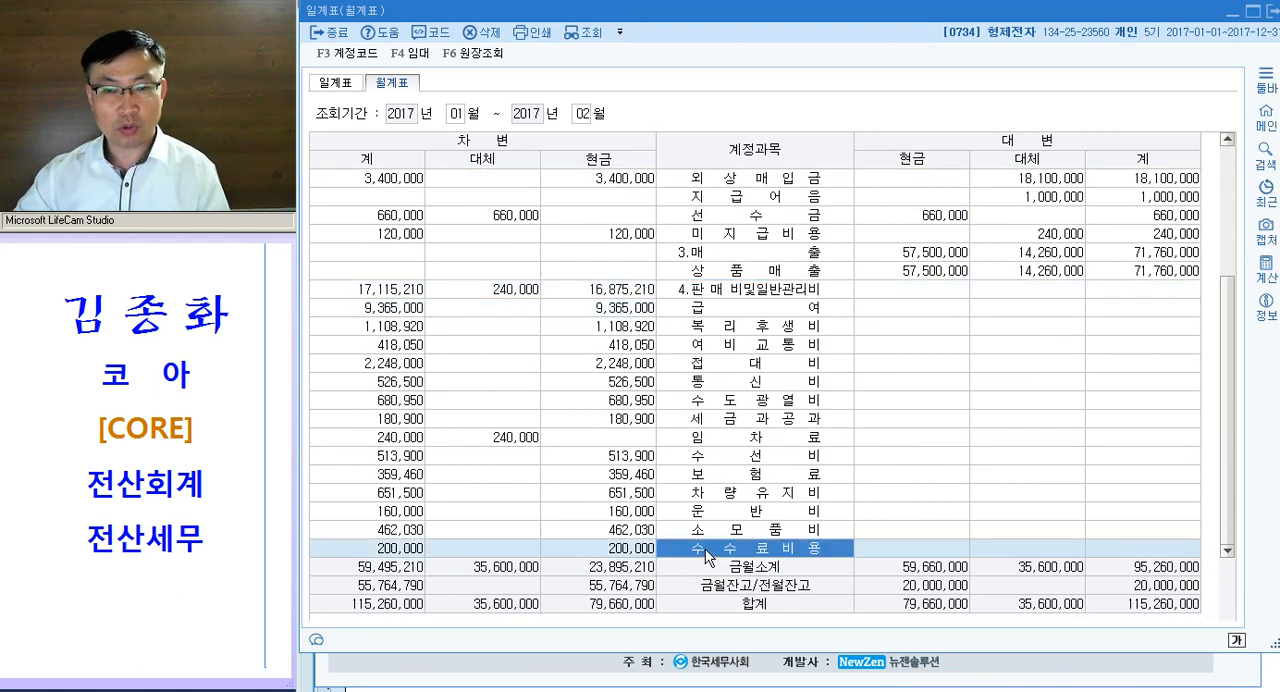
- Compare the debit 계 amounts of the 판매비및일반관리비 accounts to identify the account with the largest expenditure
left_click(408, 312)
left_click(388, 366)
left_click(396, 318)
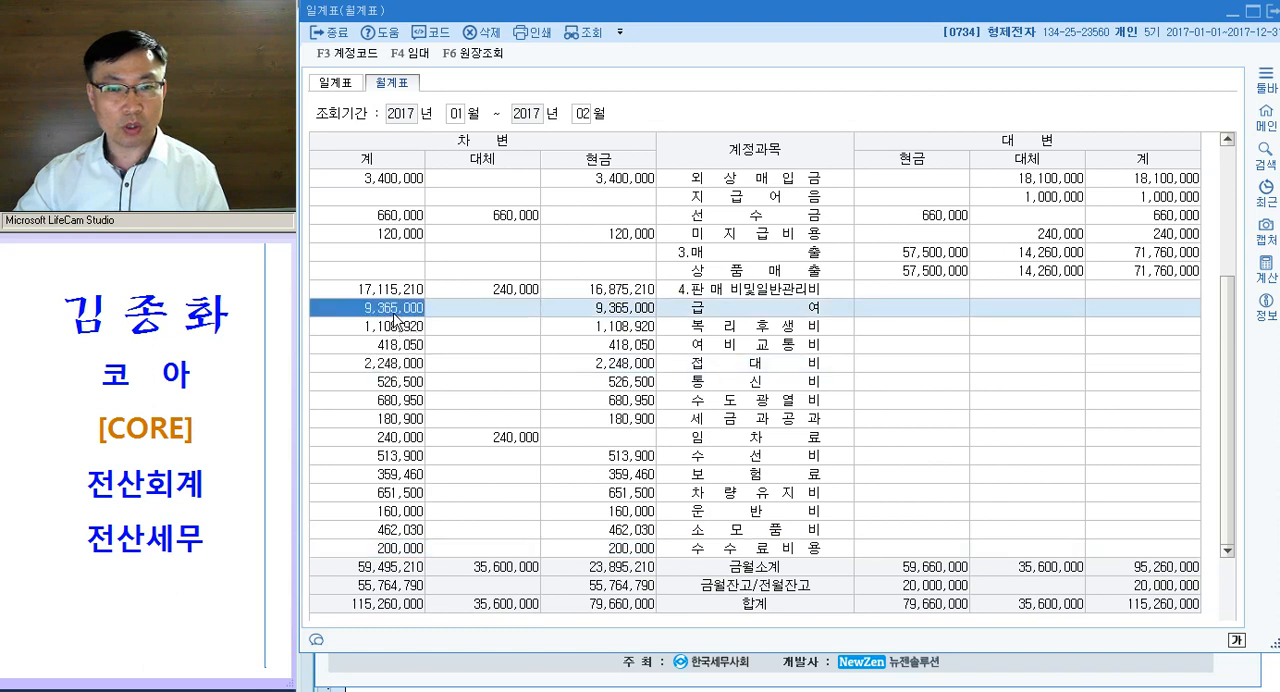
left_click(395, 320)
left_click(396, 318)
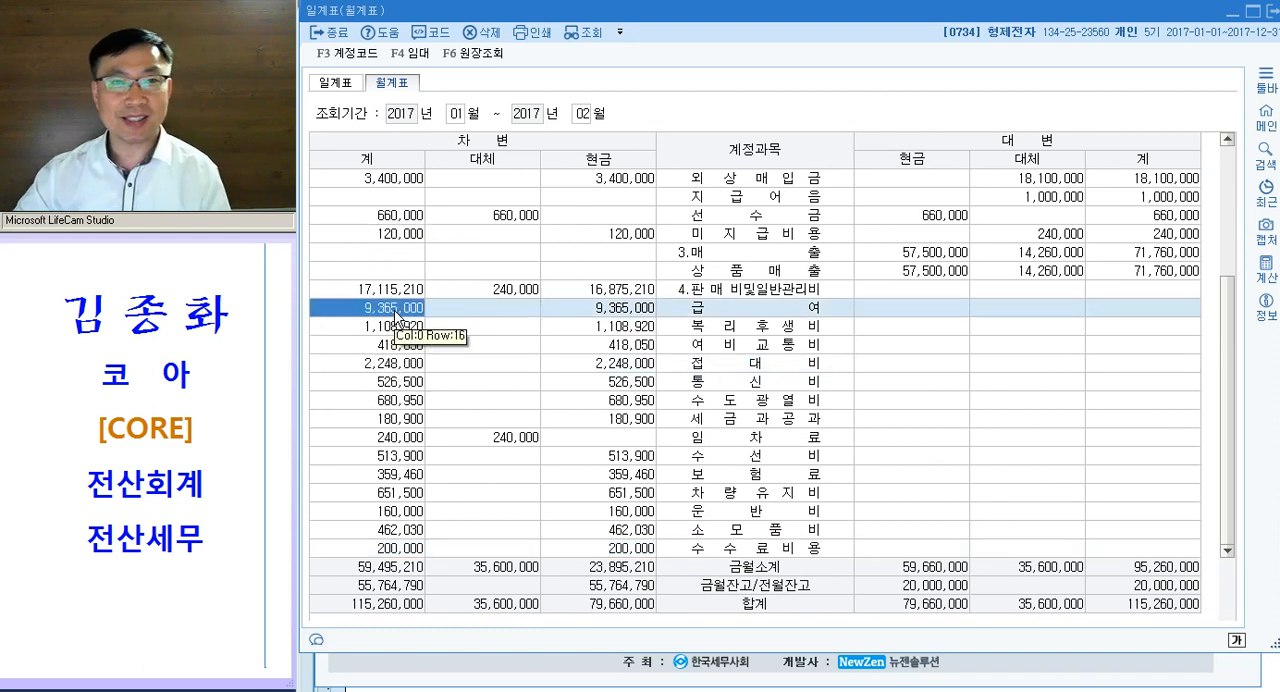
left_click(762, 310)
left_click(396, 310)
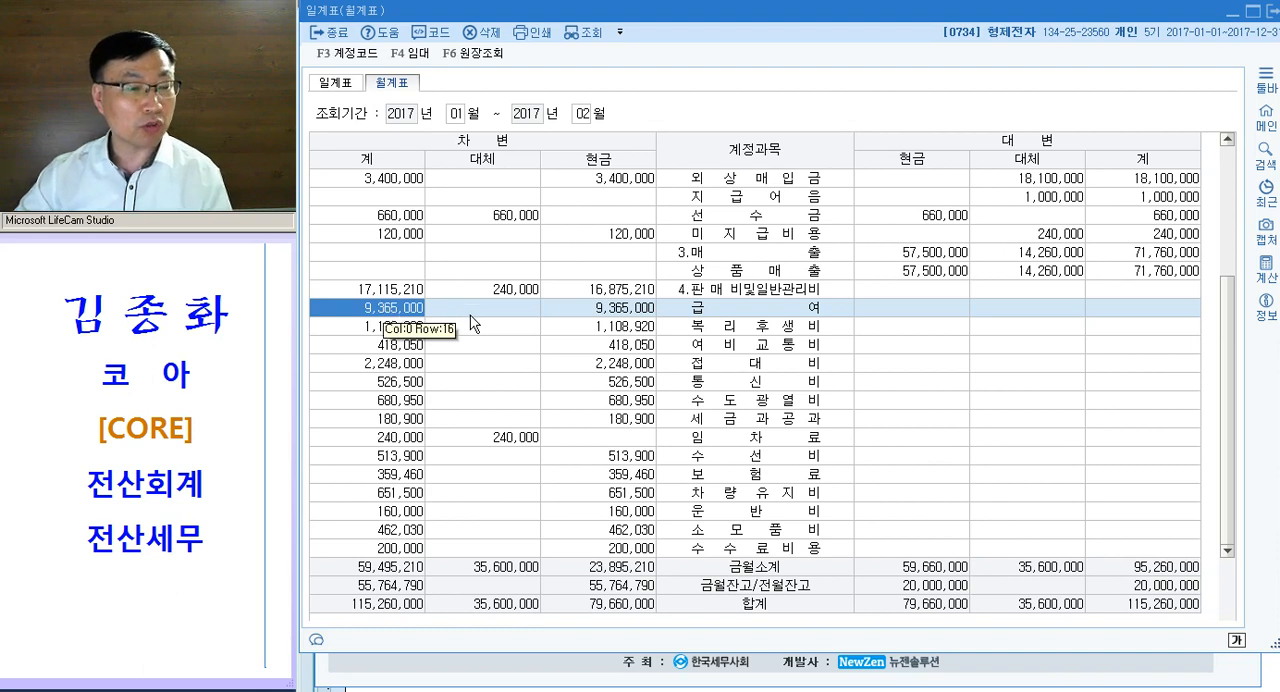
left_click(748, 318)
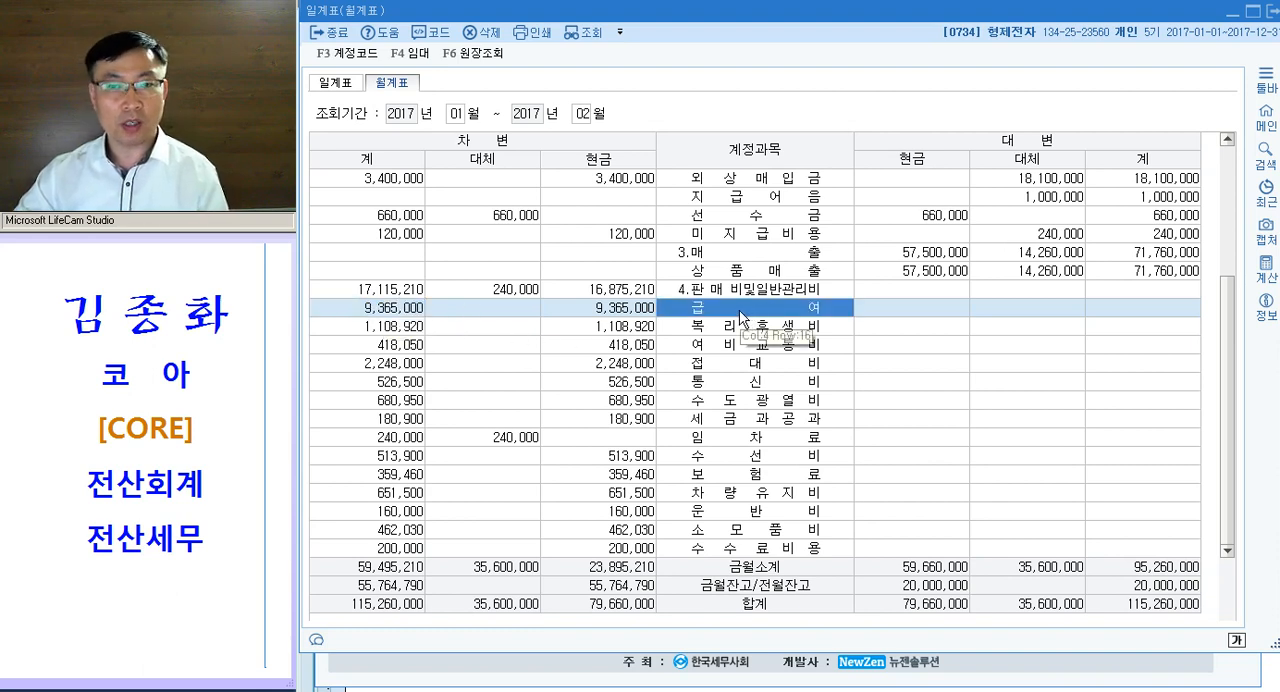
- Show the account codes in the 월계표 and check the ledger of the 급여 account, closing it again
left_click(370, 62)
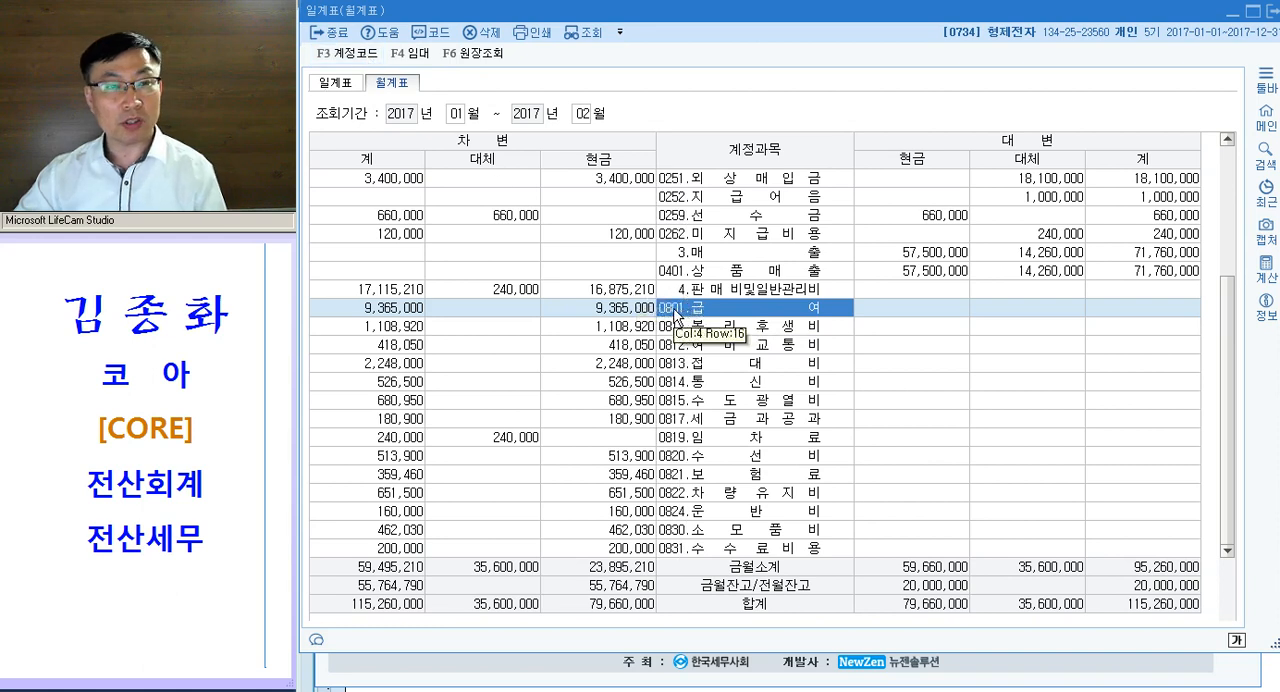
double_click(721, 312)
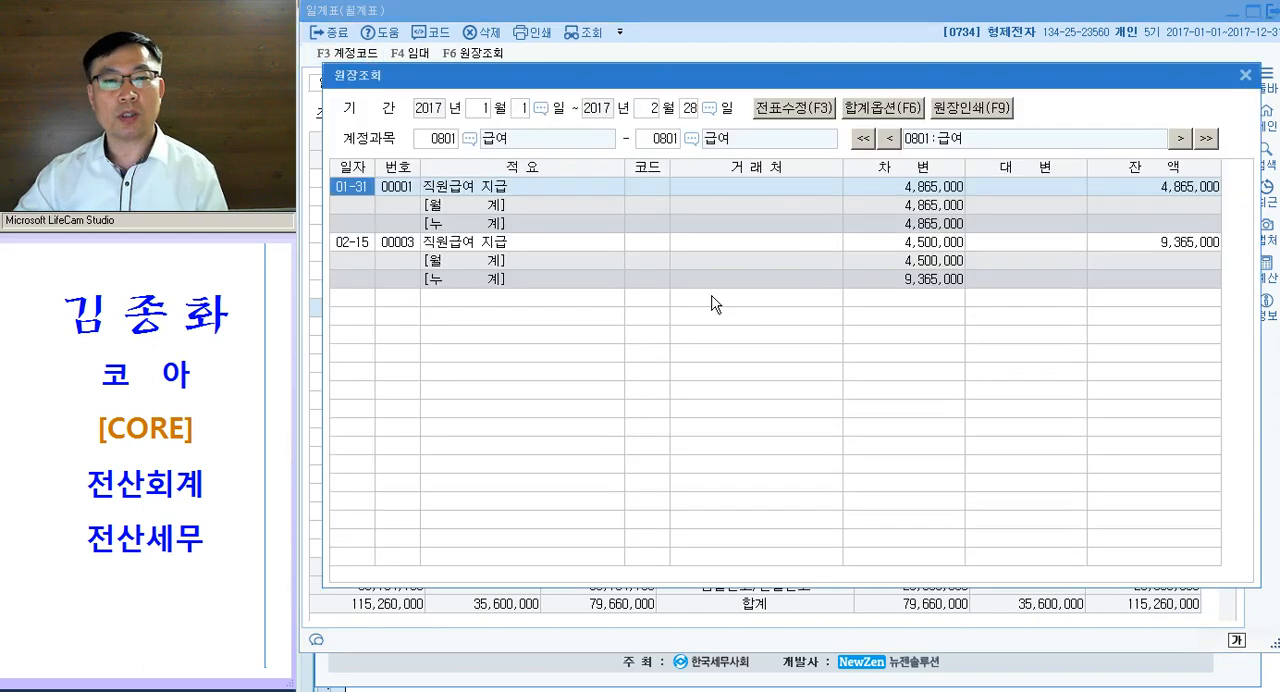
key("ctrl")
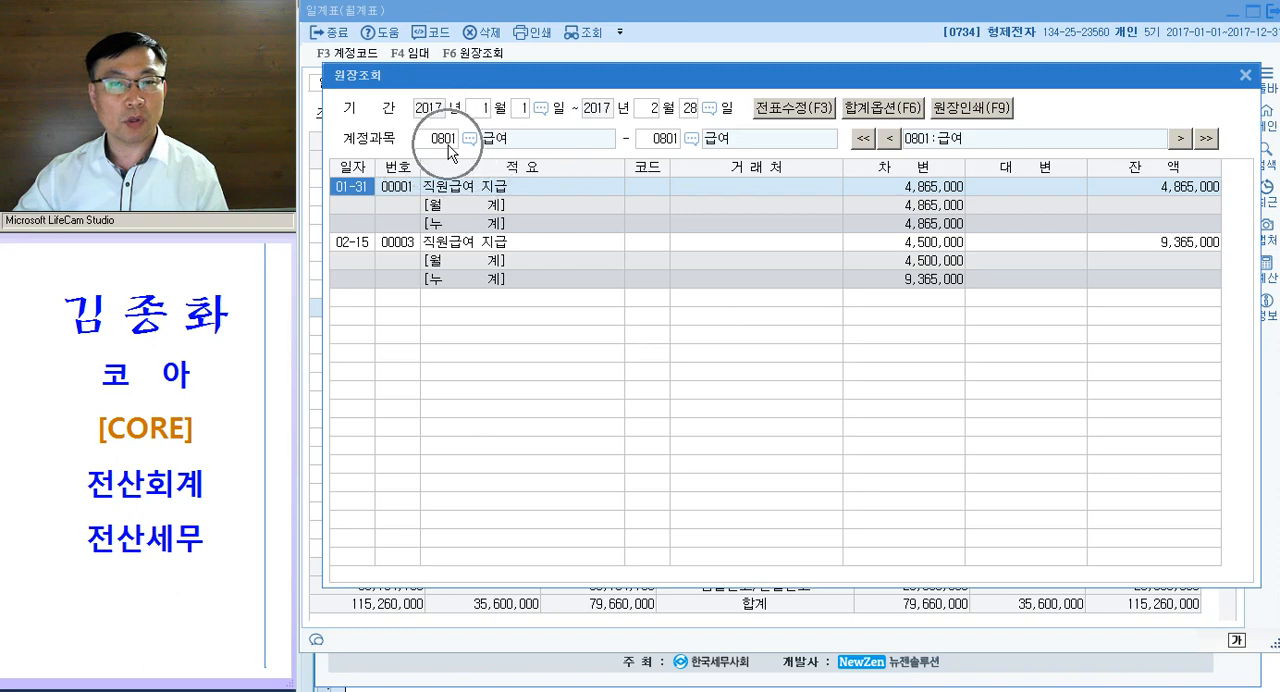
key("ctrl")
key("Escape")
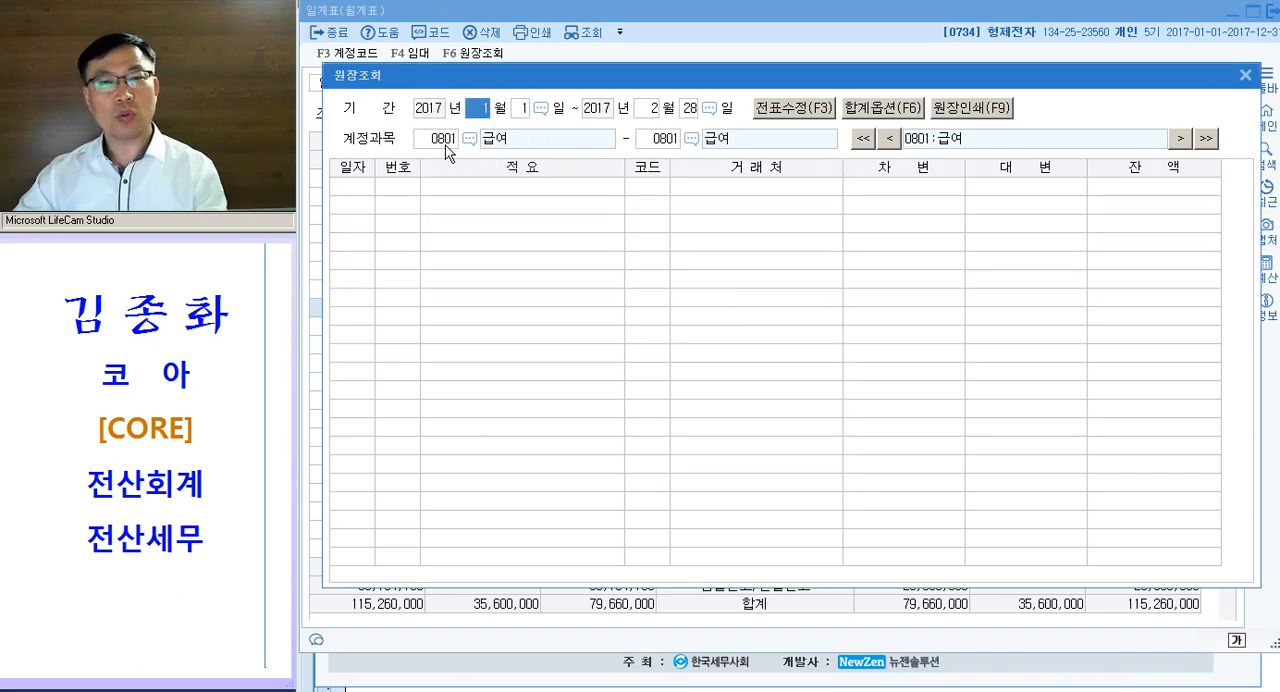
key("Escape")
- Compare the debit 계 amounts of 급여 and 접대비 in the coded account list
left_click(717, 327)
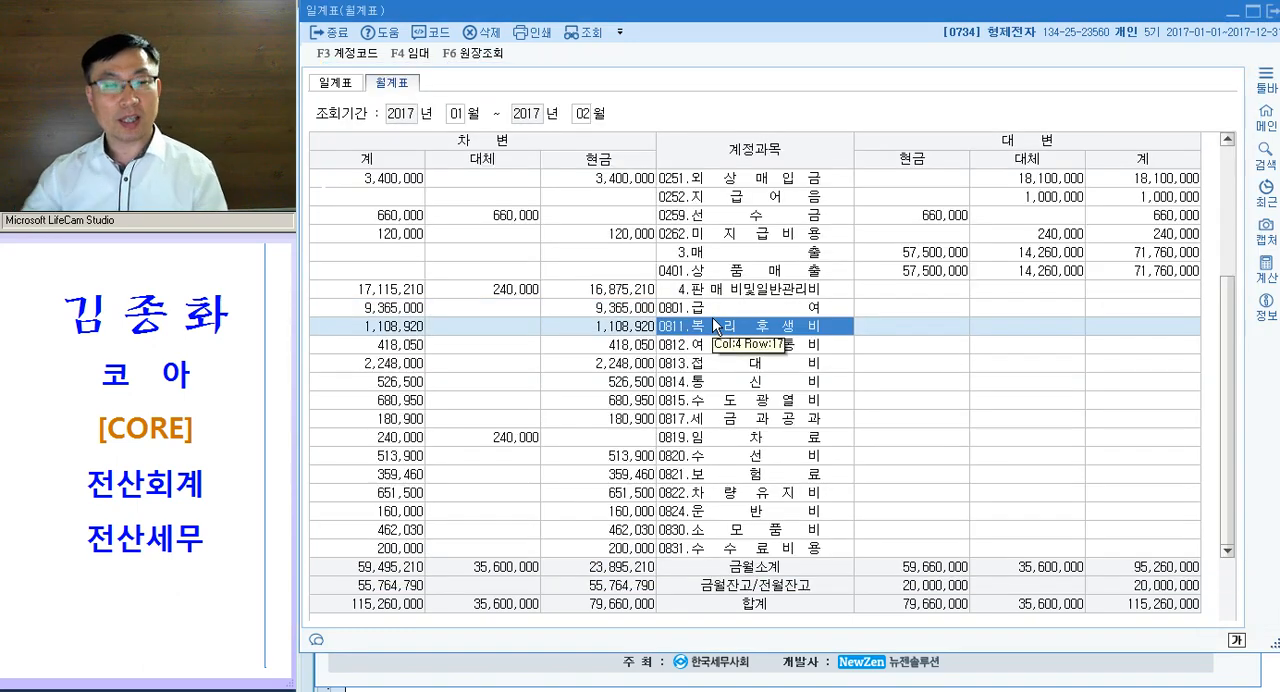
key("Up")
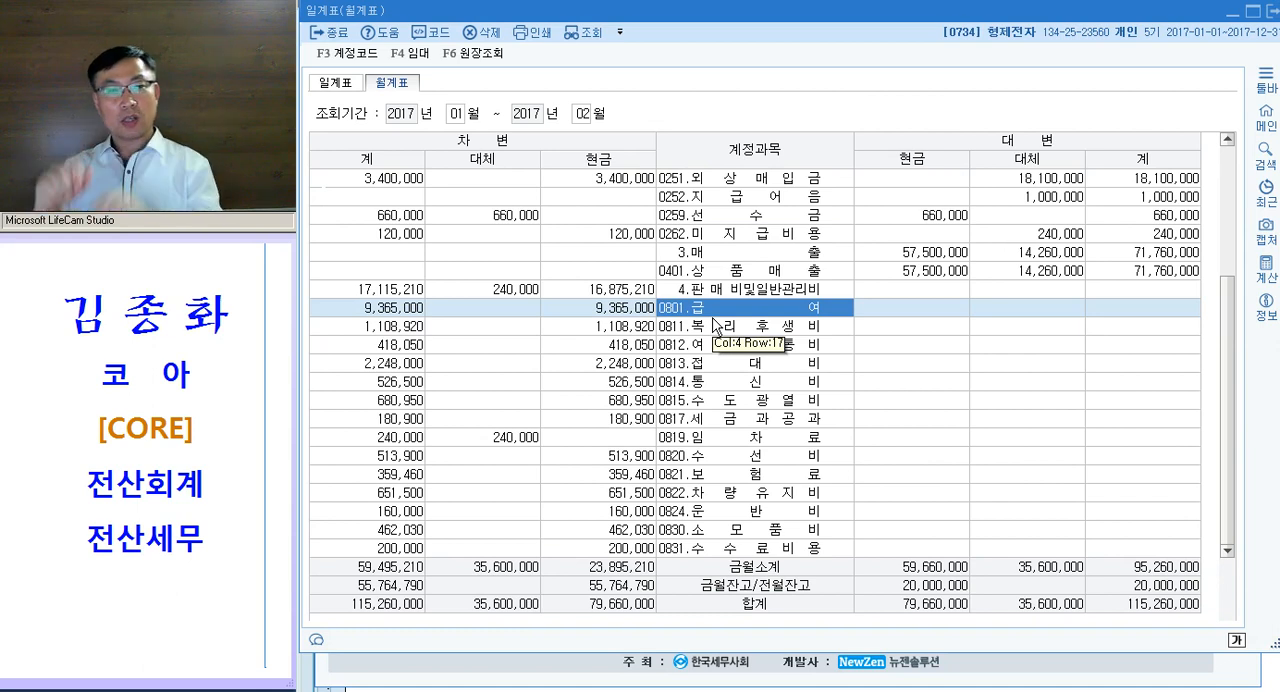
left_click(393, 312)
left_click(403, 366)
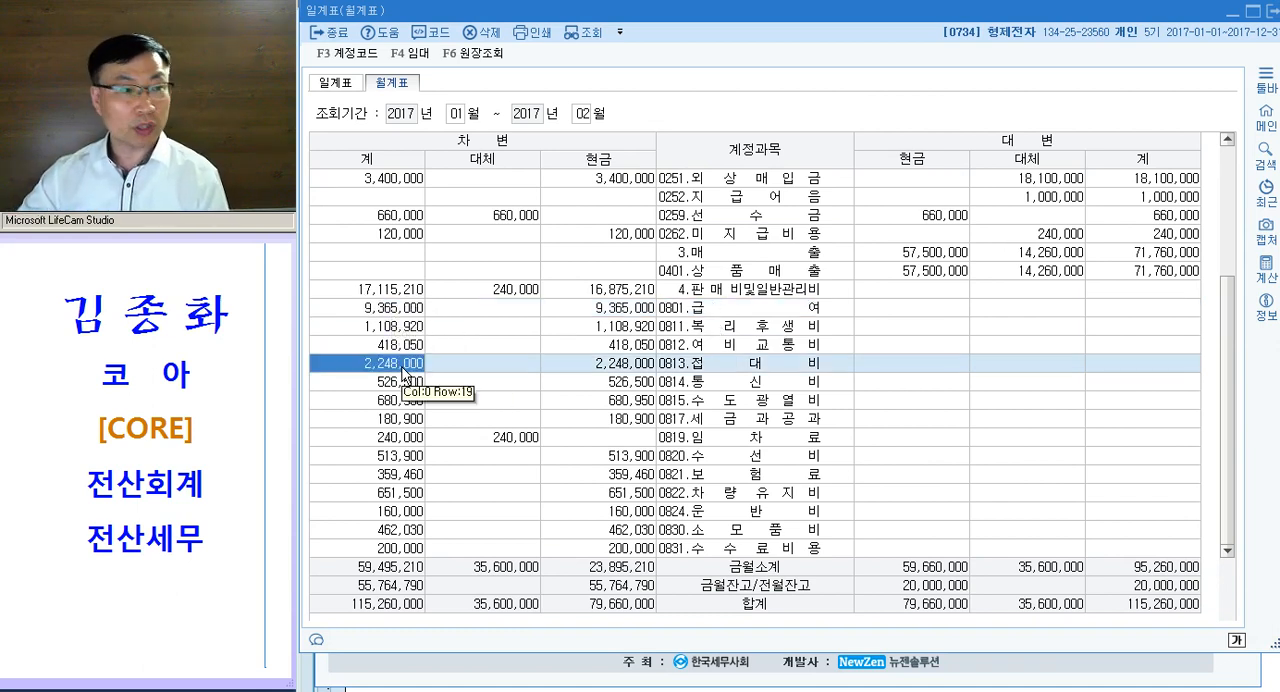
left_click(716, 364)
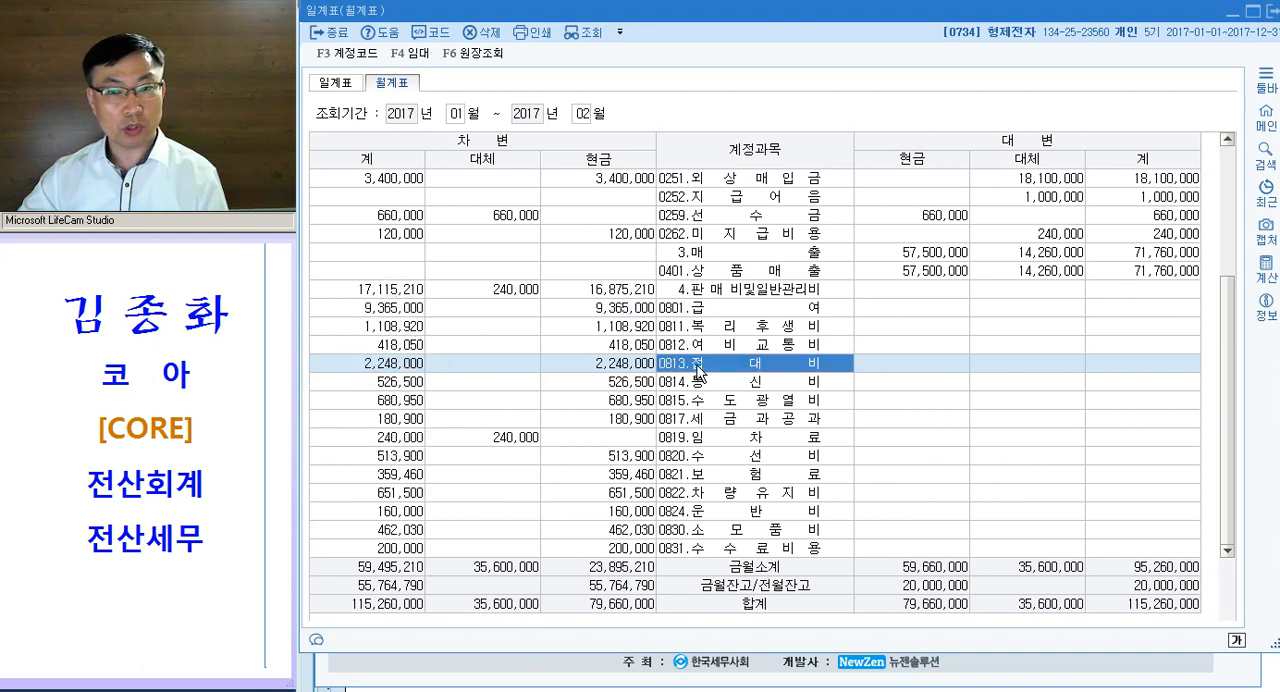
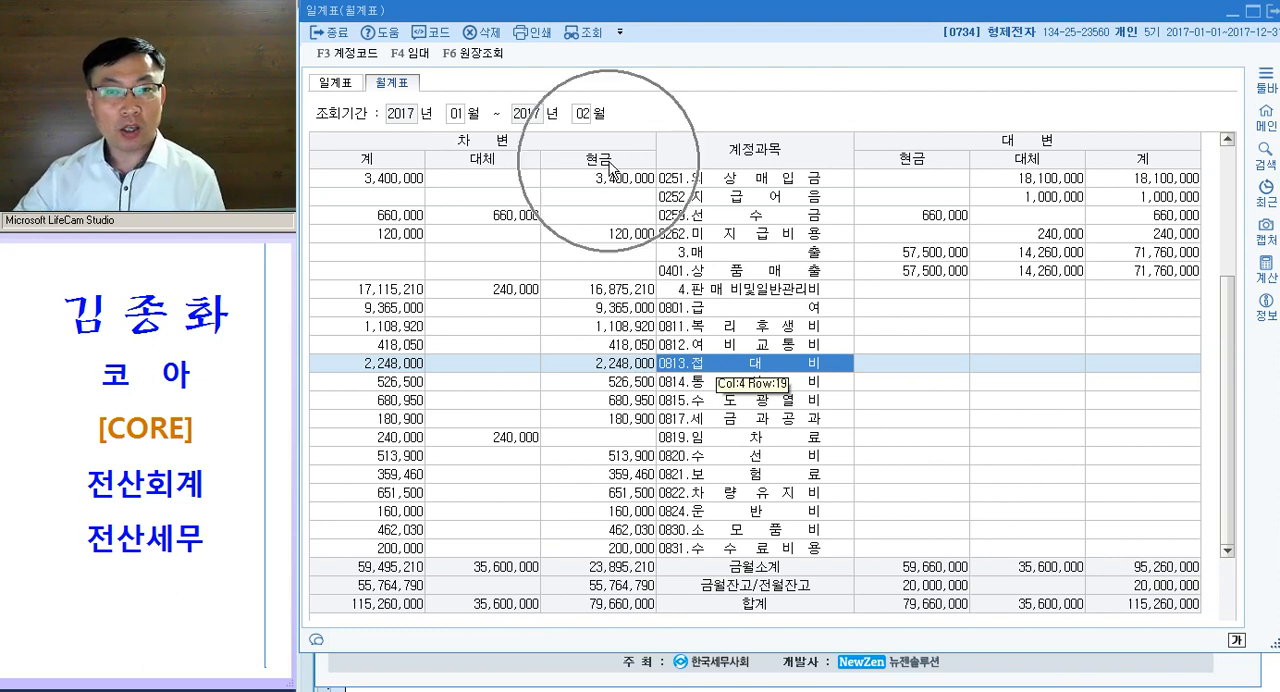
- Compare the debit 현금 amounts of 급여, 복리후생비 and 접대비 in the 월계표, and close the report
left_click(619, 292)
left_click(620, 308)
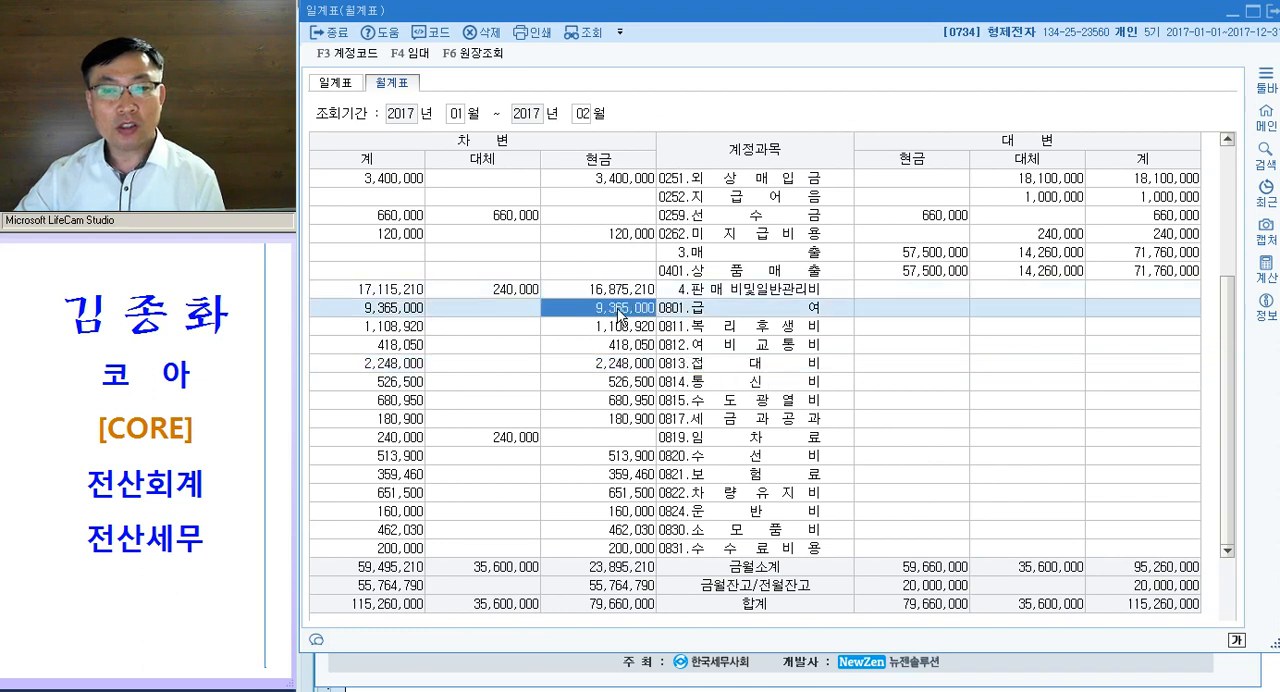
left_click(625, 366)
left_click(624, 328)
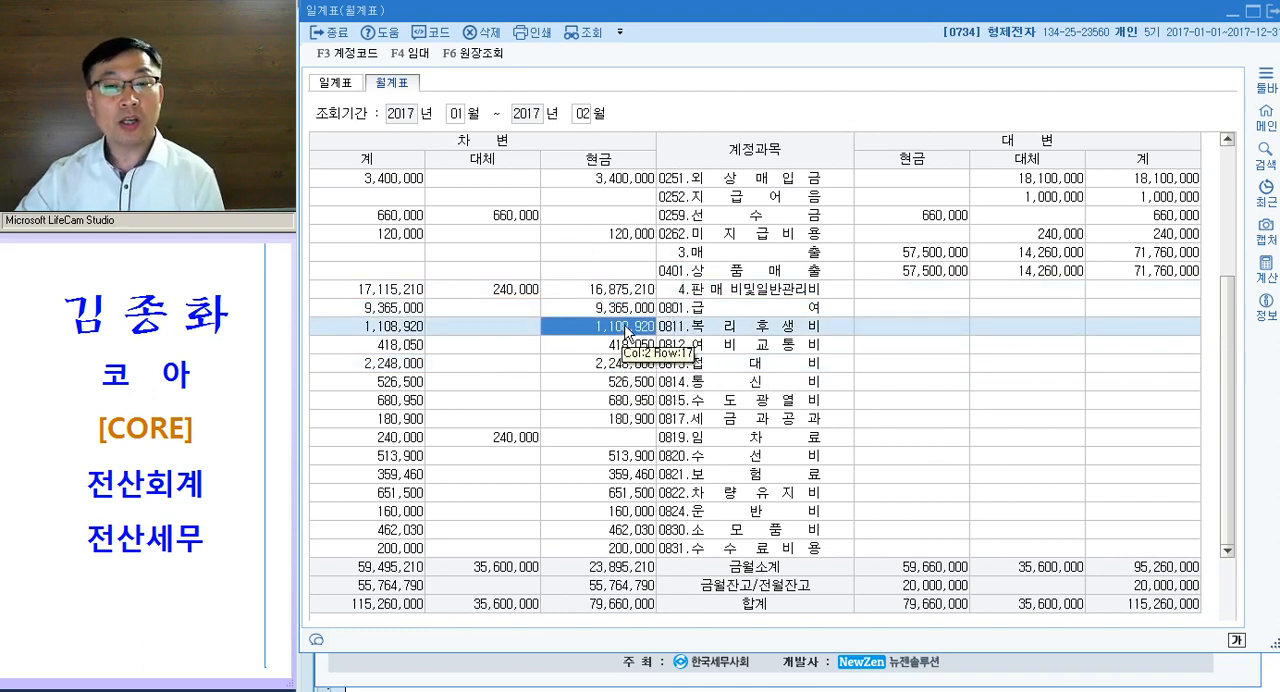
left_click(627, 333)
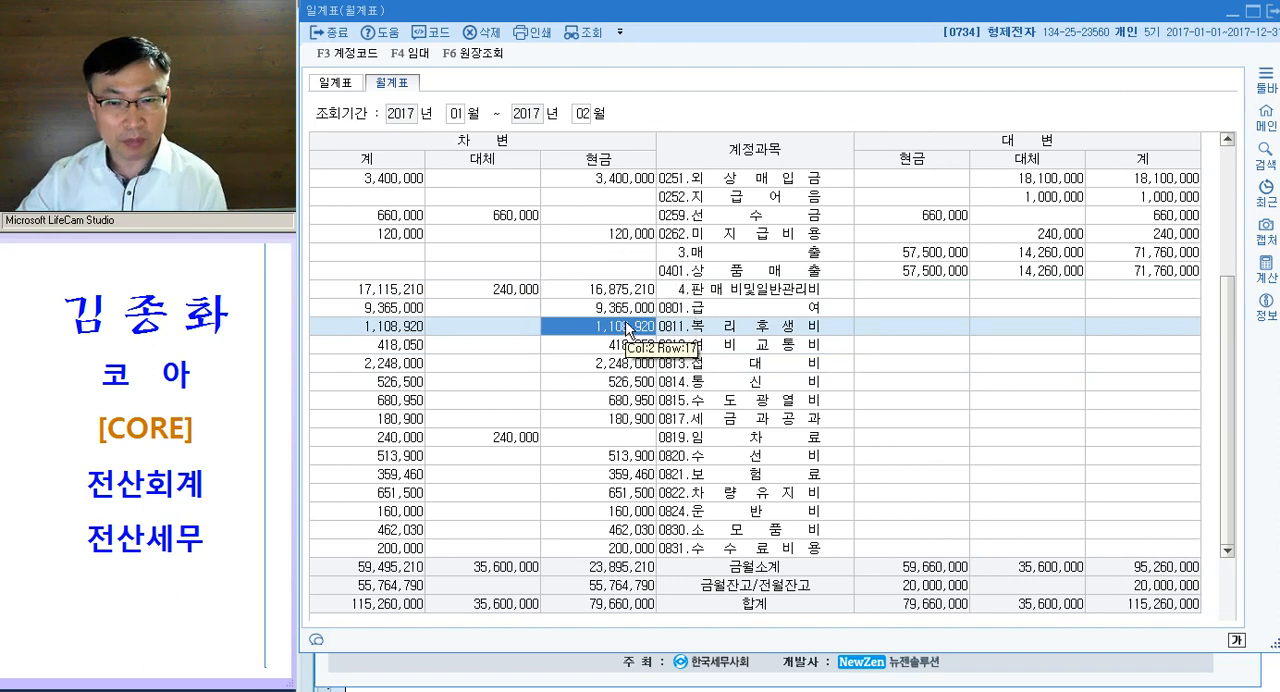
left_click(642, 365)
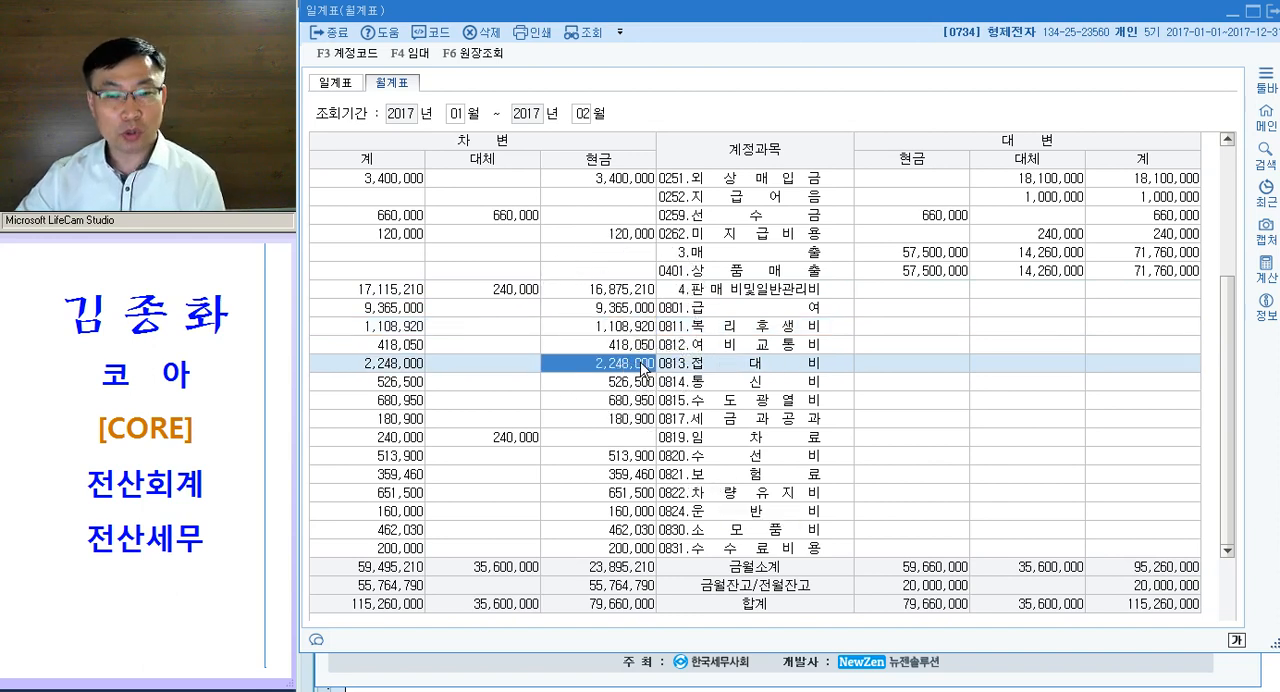
left_click(641, 363)
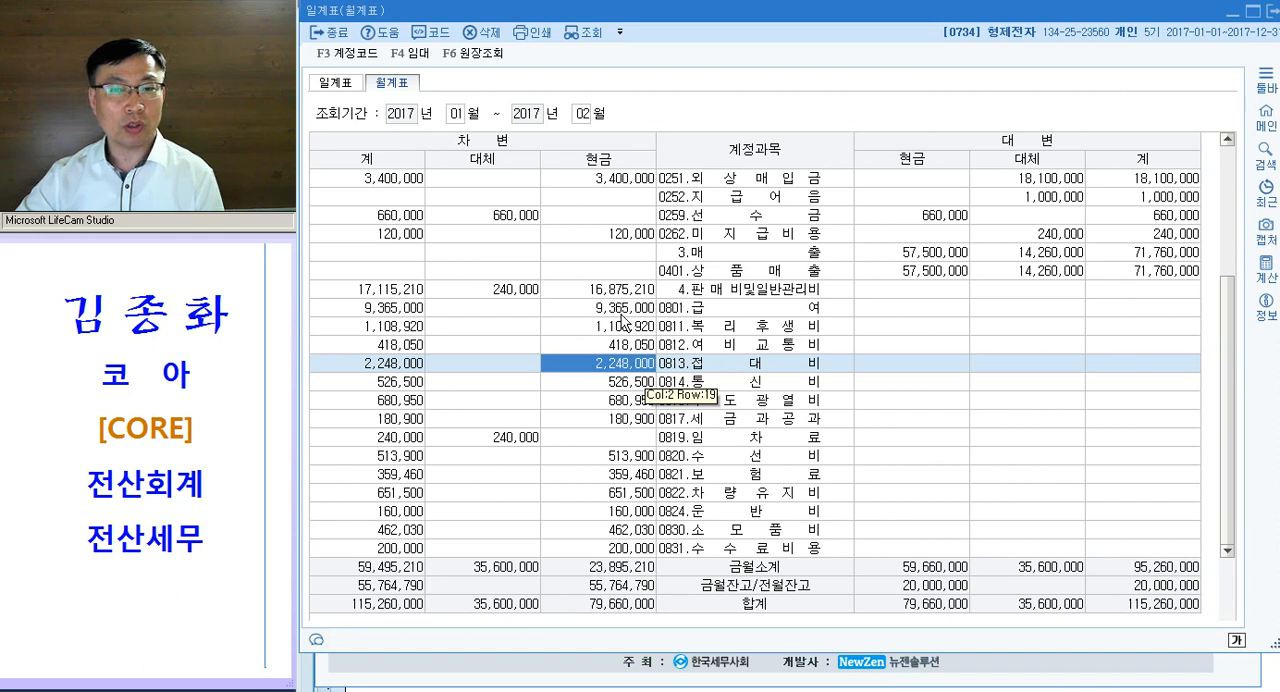
left_click(620, 314)
left_click(623, 326)
left_click(632, 364)
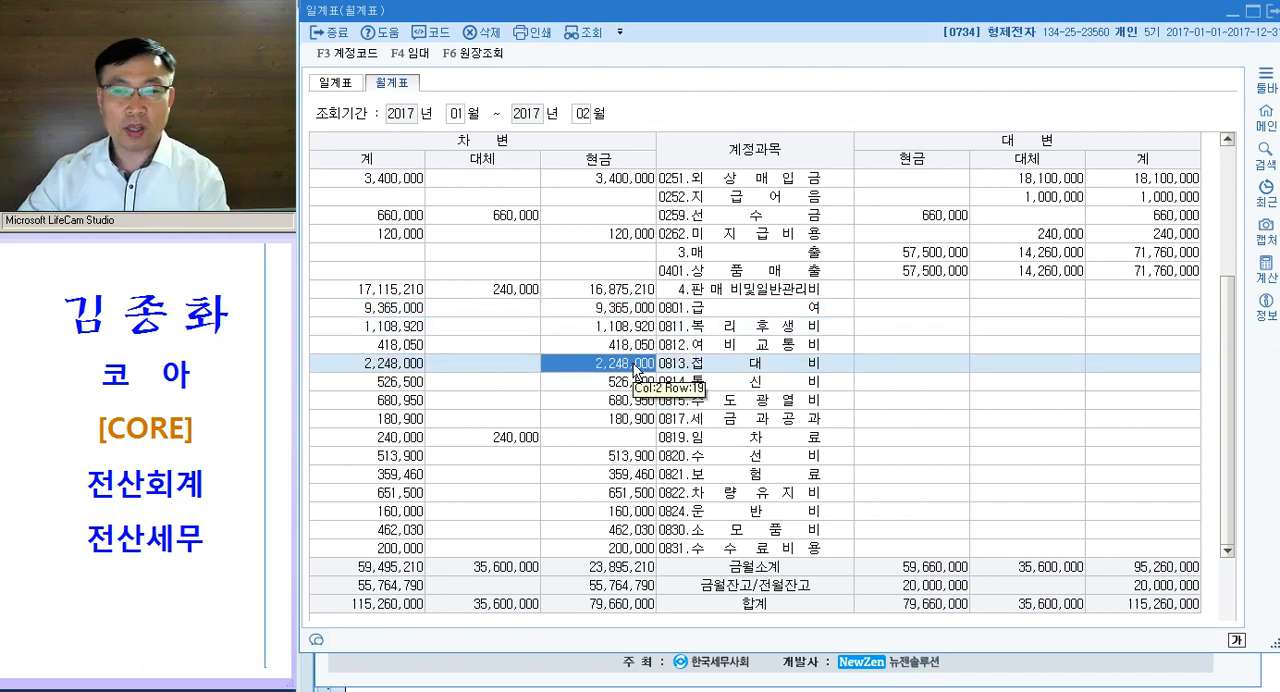
key("Escape")
- Switch to the exam document in 한글 and read question [3] about the 외상매출금 balance at the end of February
key("alt+Tab")
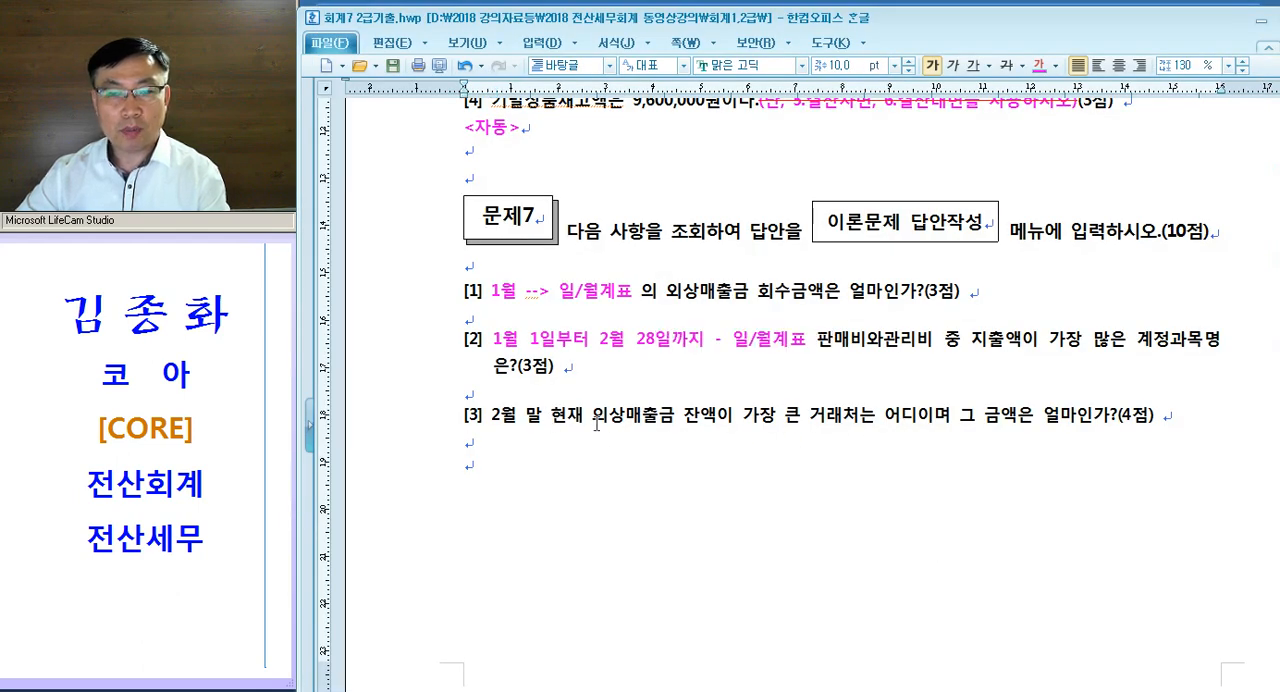
left_click_drag(599, 425, 658, 425)
left_click_drag(743, 417, 875, 420)
left_click_drag(980, 428, 1042, 430)
left_click(1083, 463)
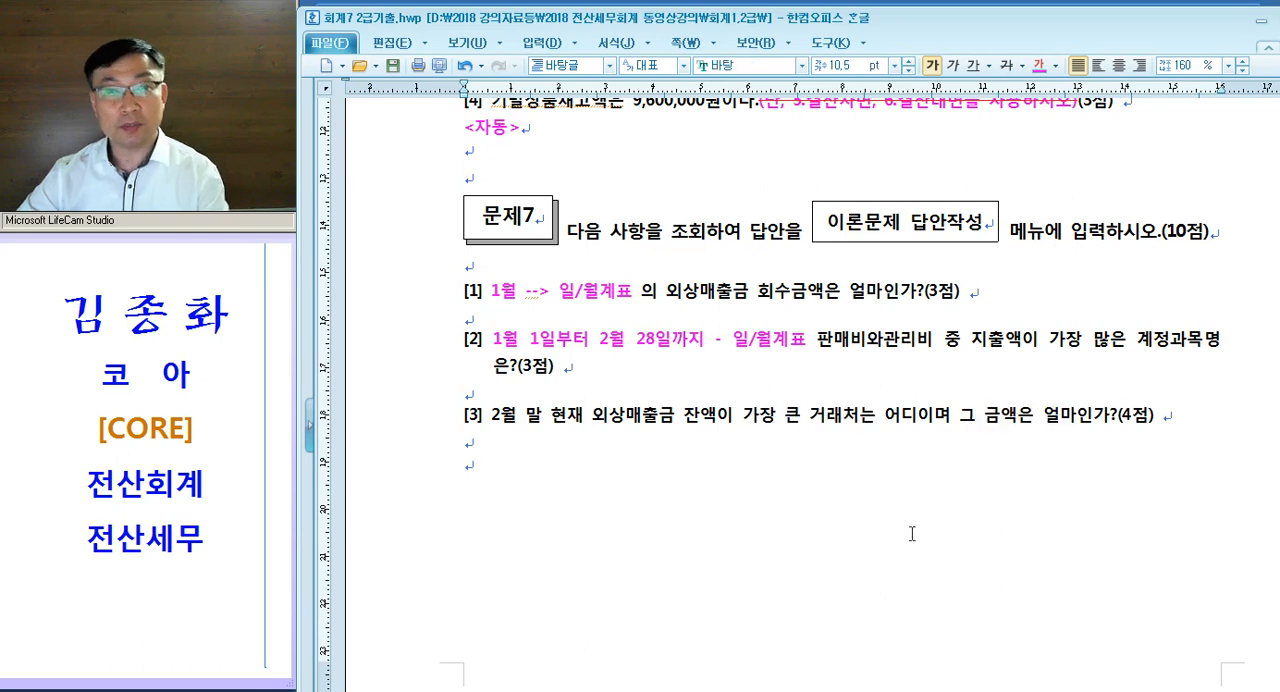
- Colour the word 거래처 in question [3] magenta and add the note "--> 거래처원장" after it
left_click_drag(799, 428, 858, 425)
key("ctrl+m")
key("d")
left_click(857, 456)
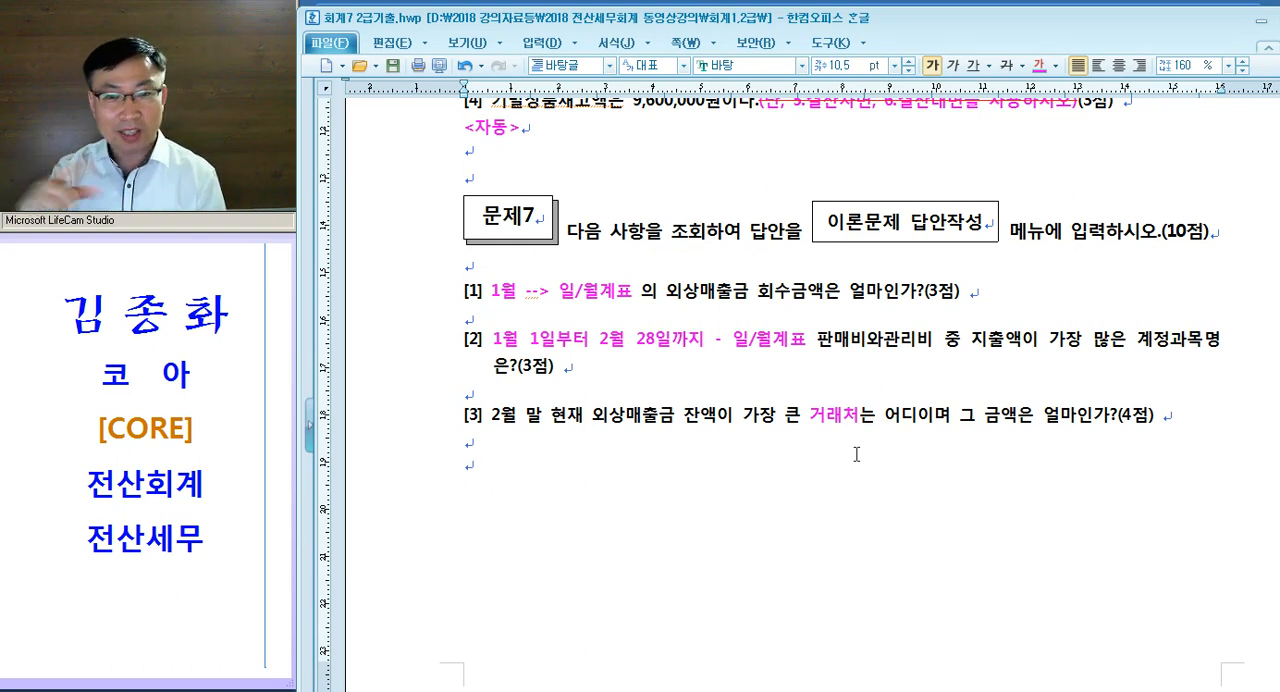
left_click(866, 414)
type("--> ㄱ거래처원장")
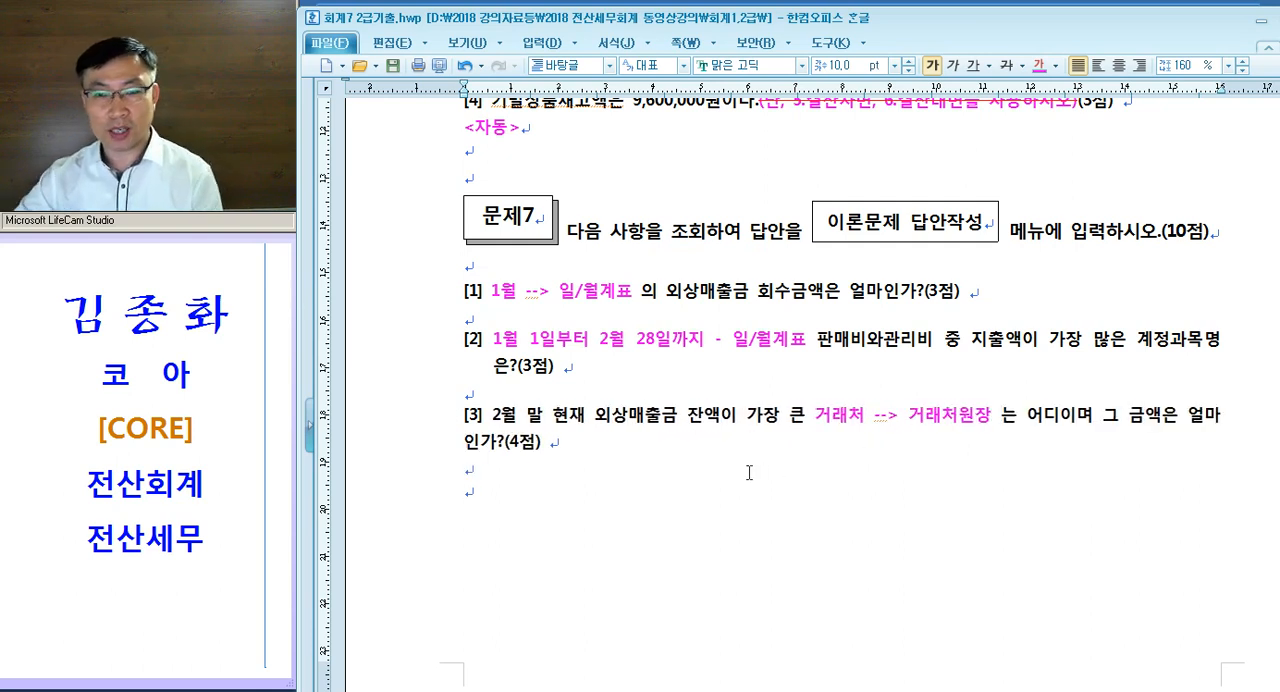
- Switch to KcLep, open the 거래처원장 and set the period from January 1 to February 28, 2017
left_click_drag(526, 414, 610, 414)
left_click(763, 400)
left_click(782, 690)
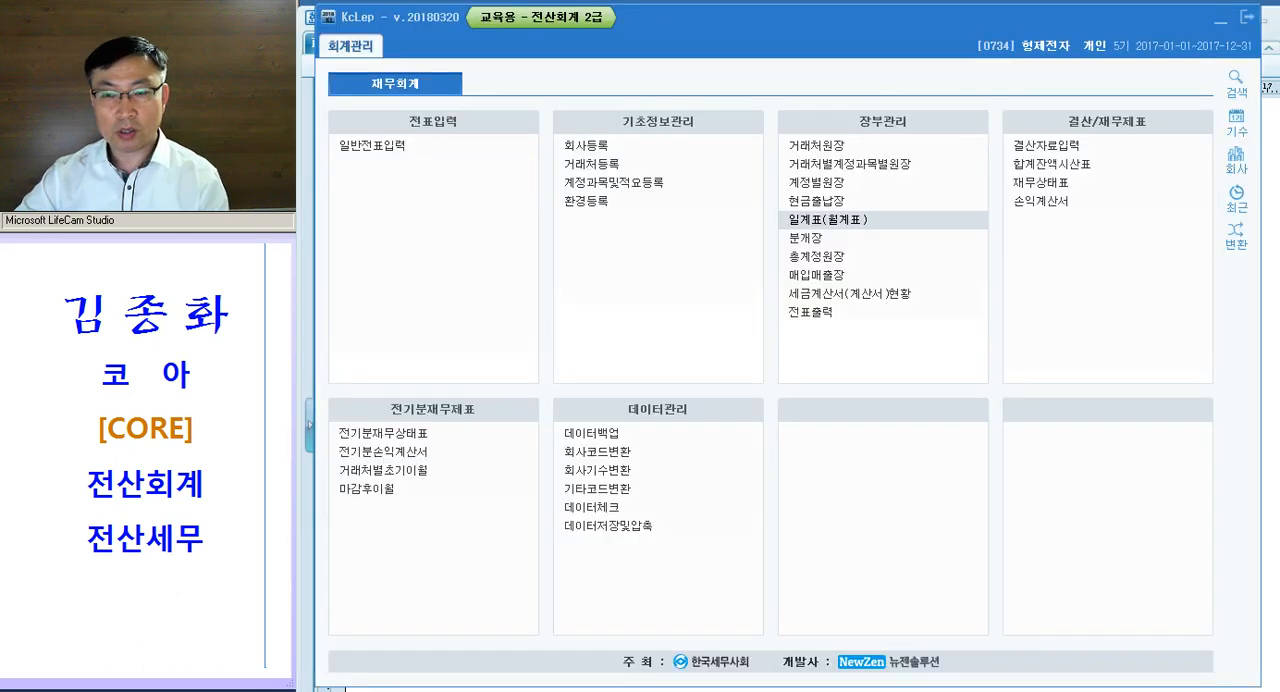
left_click(836, 150)
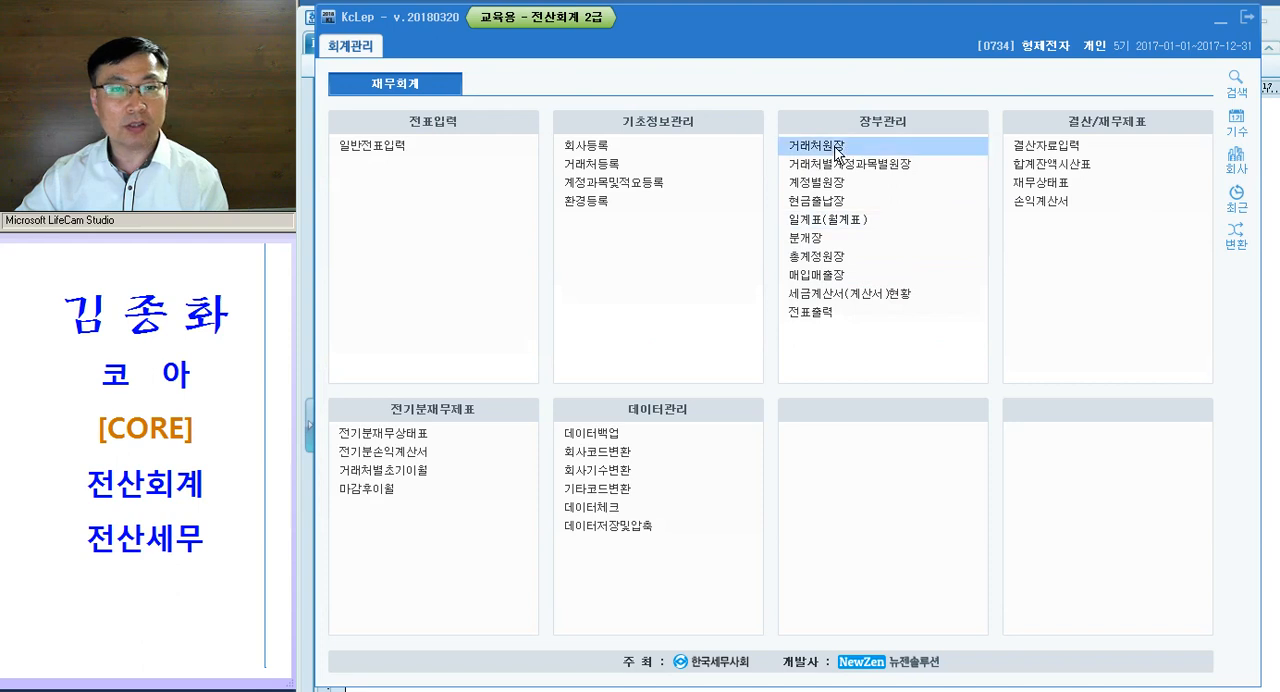
type("1")
key("Return")
type("1")
key("Return")
type("2")
key("Return")
type("28")
key("Return")
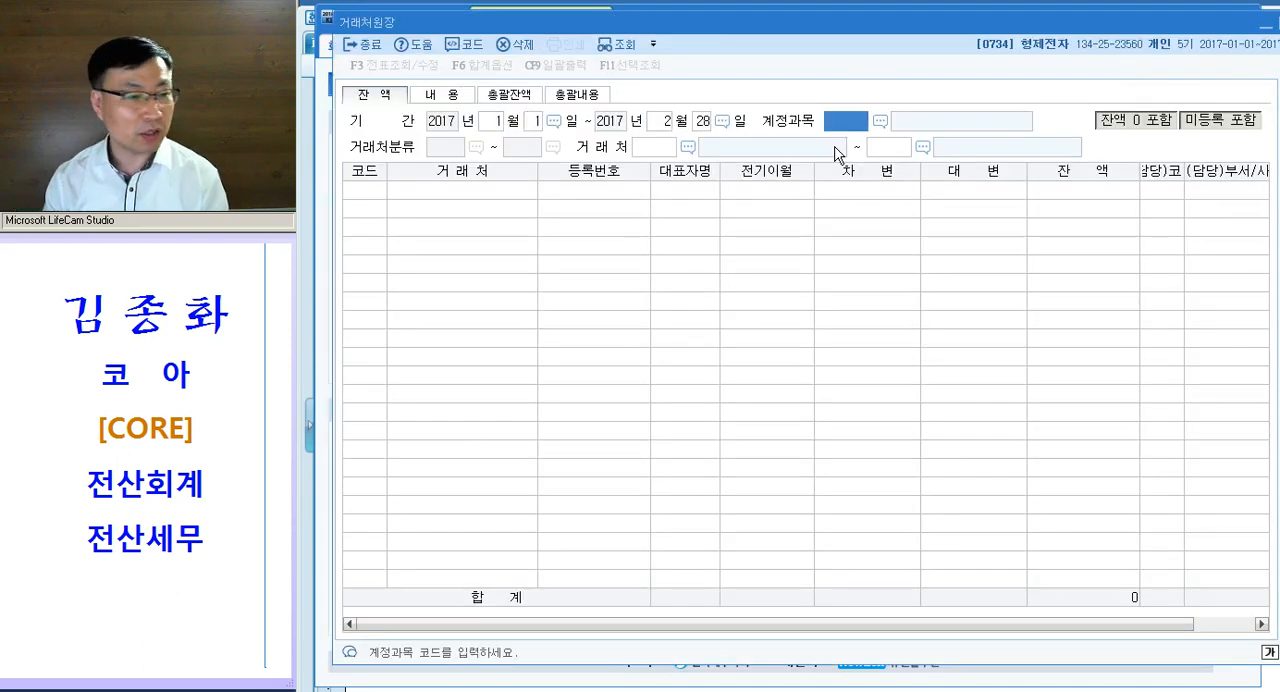
- Query the ledger balances of account 108 외상매출금 for the full range of customers
type("108")
key("Return")
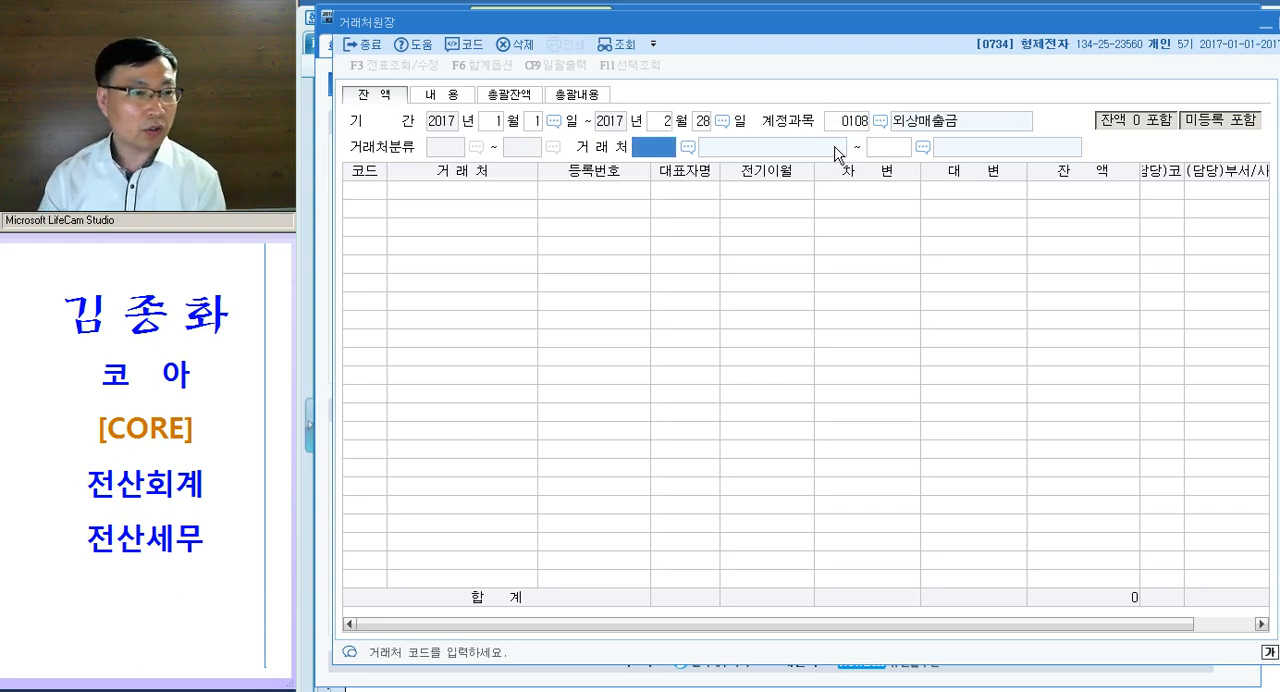
key("Return")
key("Return")
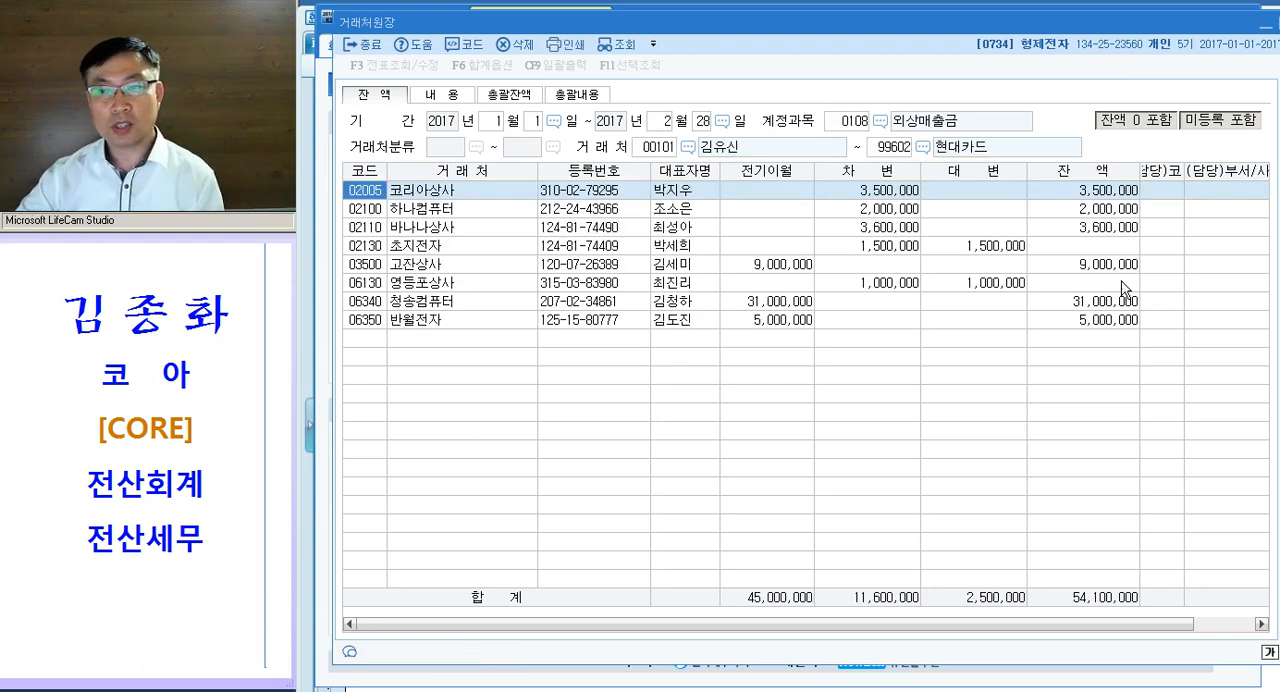
- Sort the customer balances by 잔액 from largest to smallest
left_click(1098, 302)
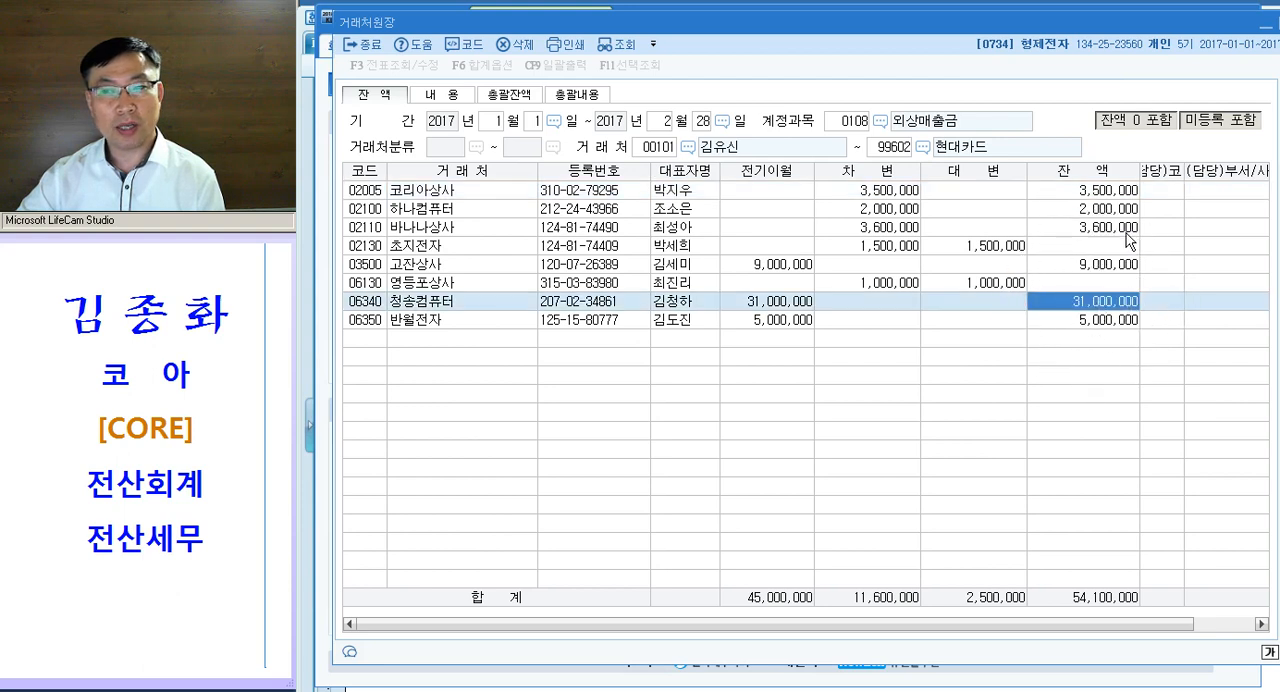
left_click(1093, 178)
left_click(1093, 178)
left_click(1092, 178)
left_click(1092, 178)
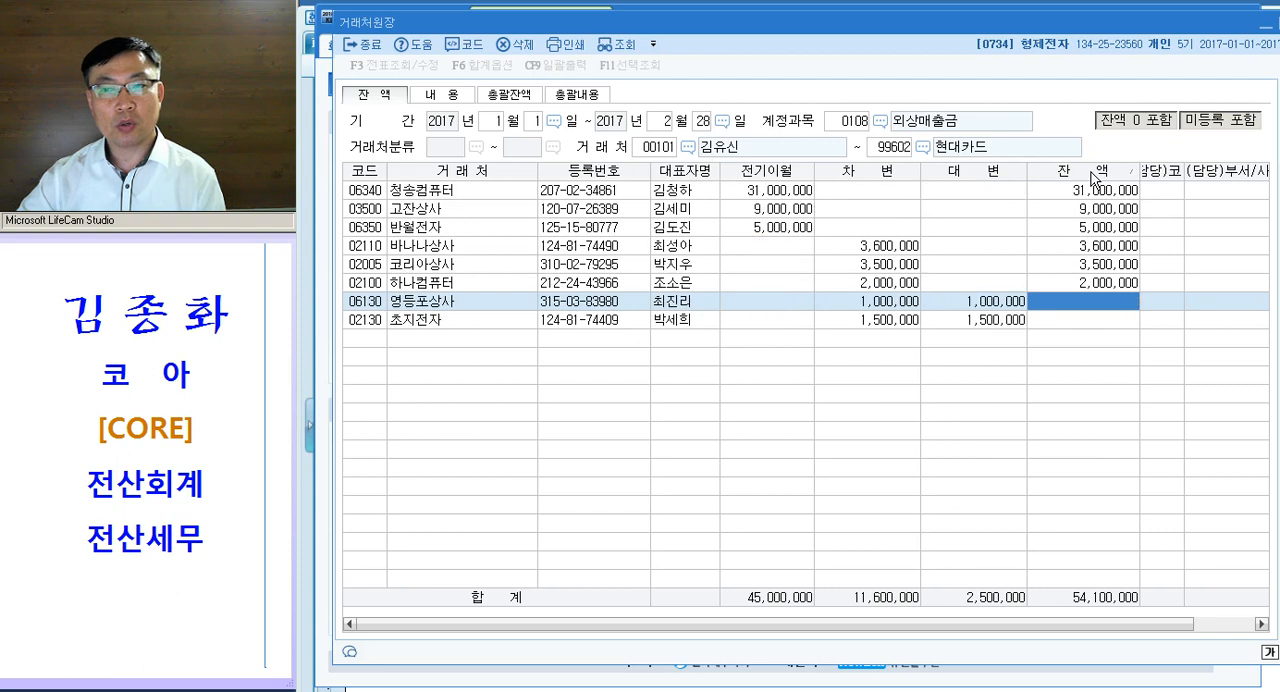
left_click(1093, 178)
left_click(1093, 178)
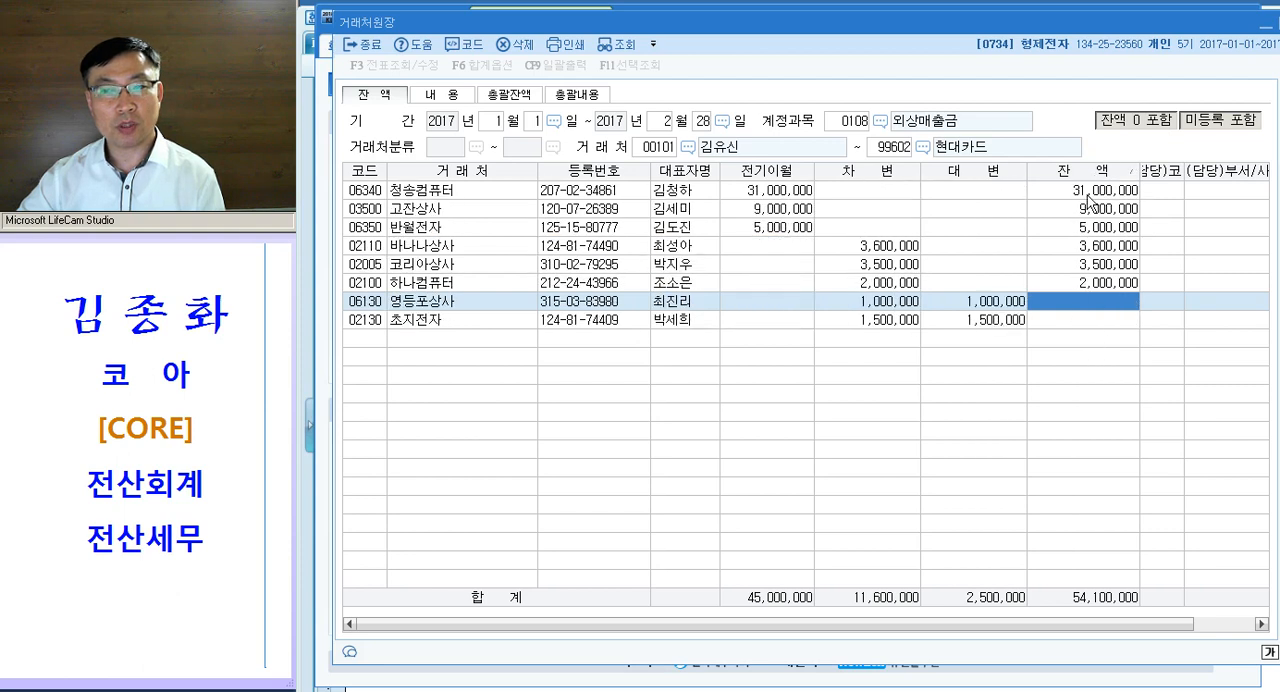
left_click(1091, 197)
- Check the customer code, name and 잔액 of the customer with the largest 외상매출금 balance
left_click(358, 191)
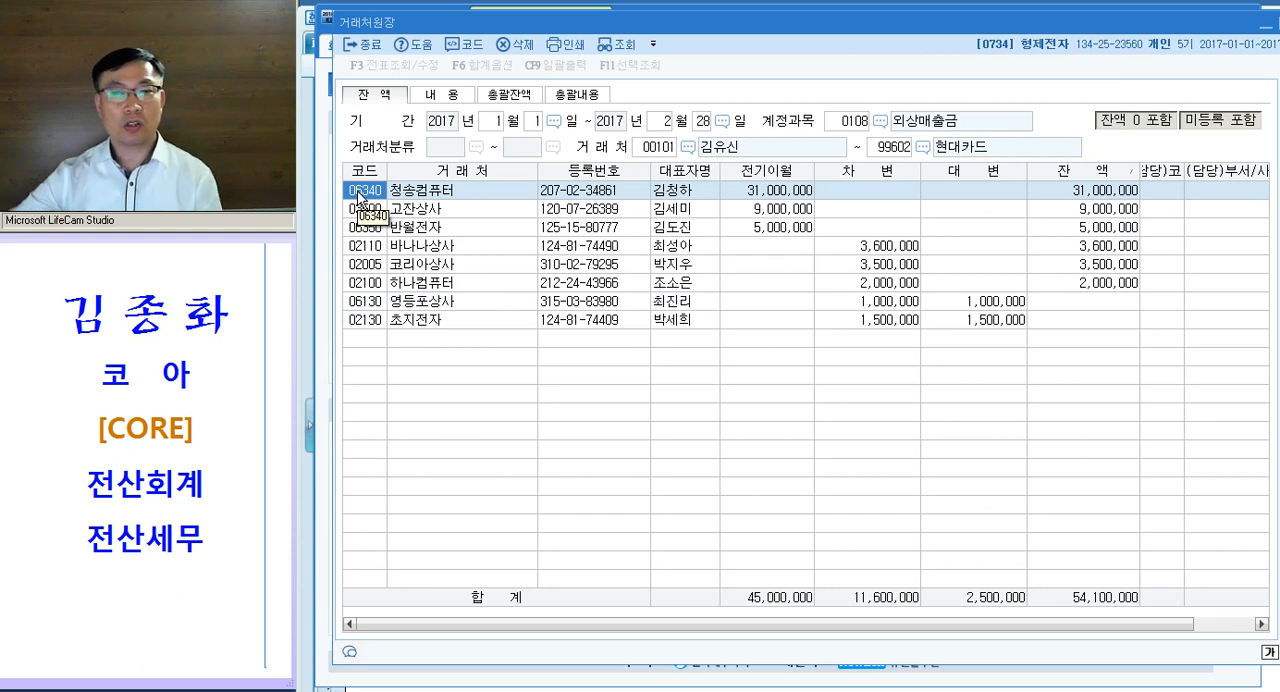
left_click(1091, 193)
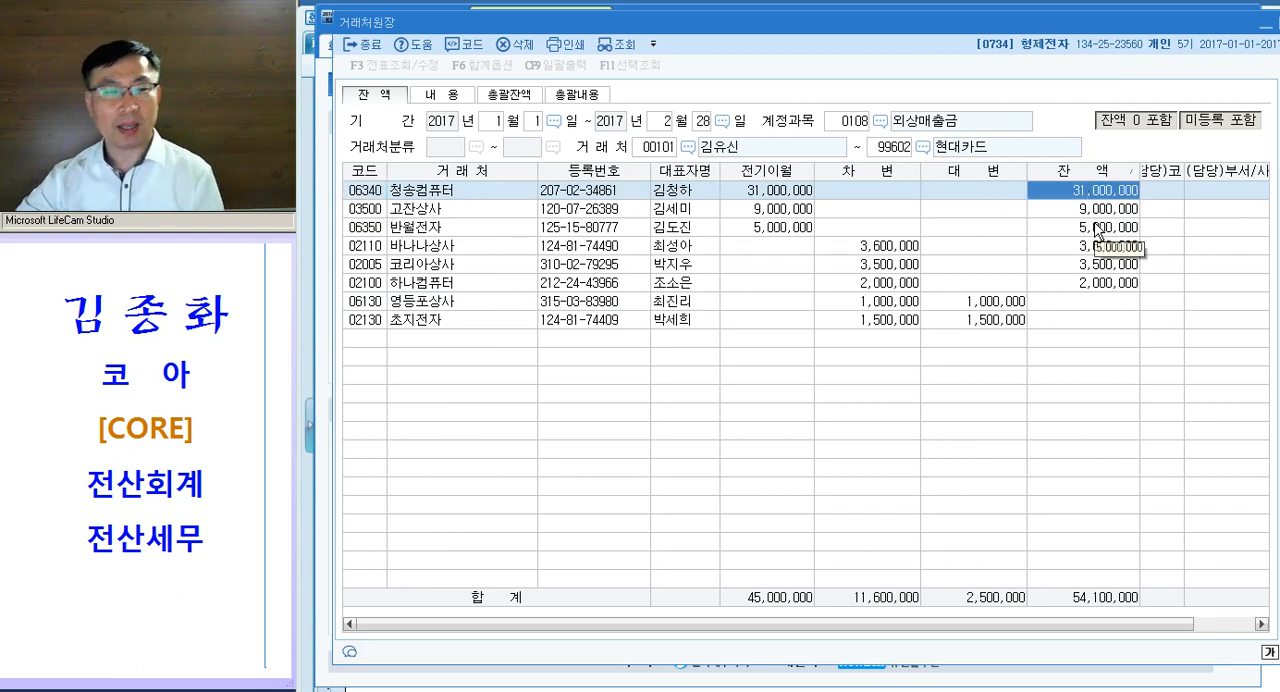
left_click(380, 193)
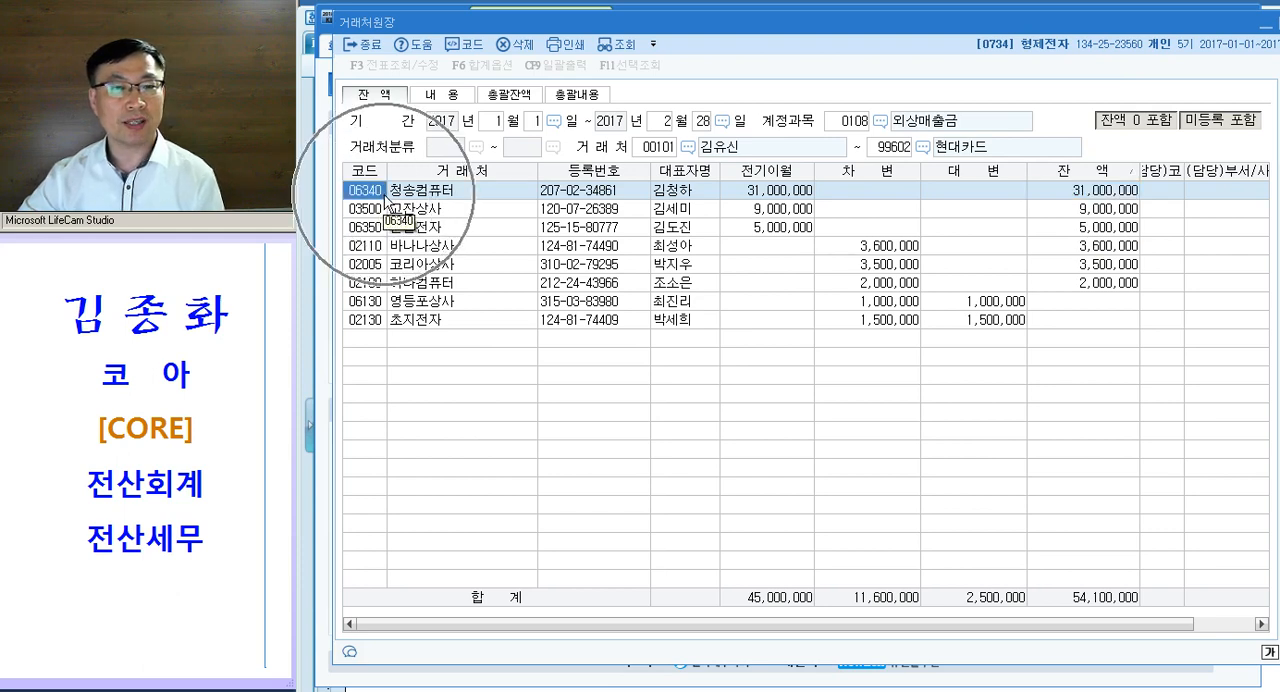
left_click(399, 194)
left_click(379, 194)
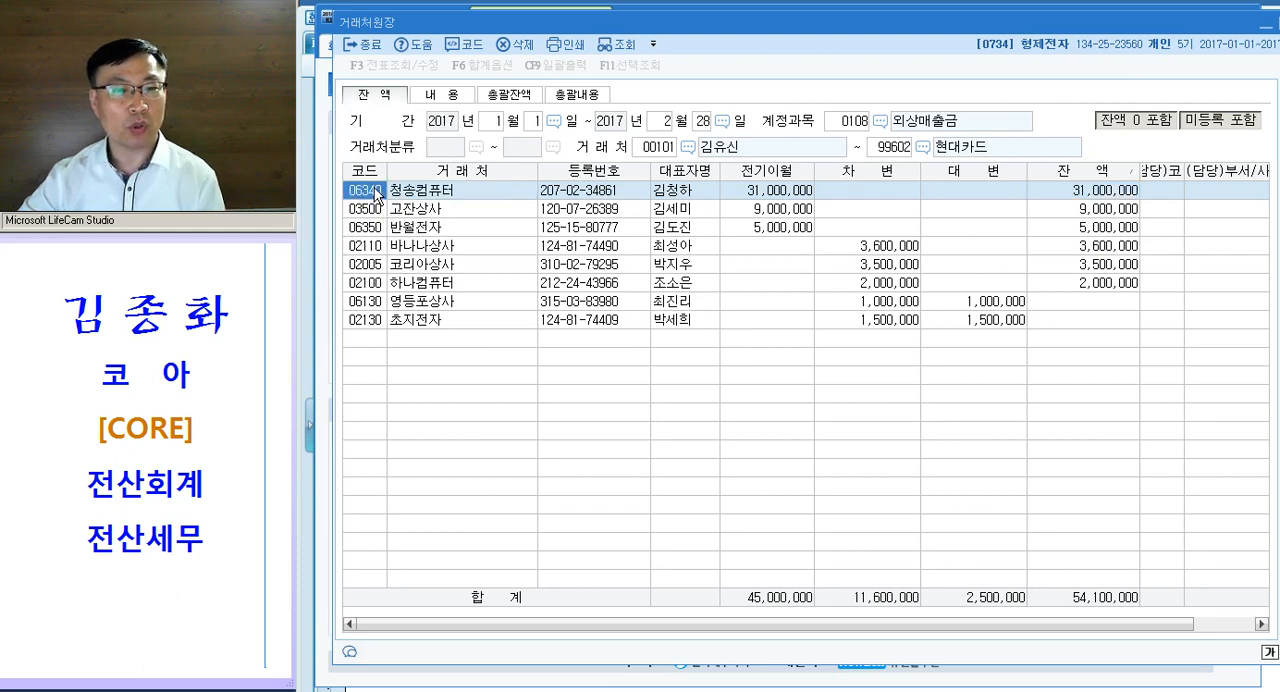
left_click(377, 195)
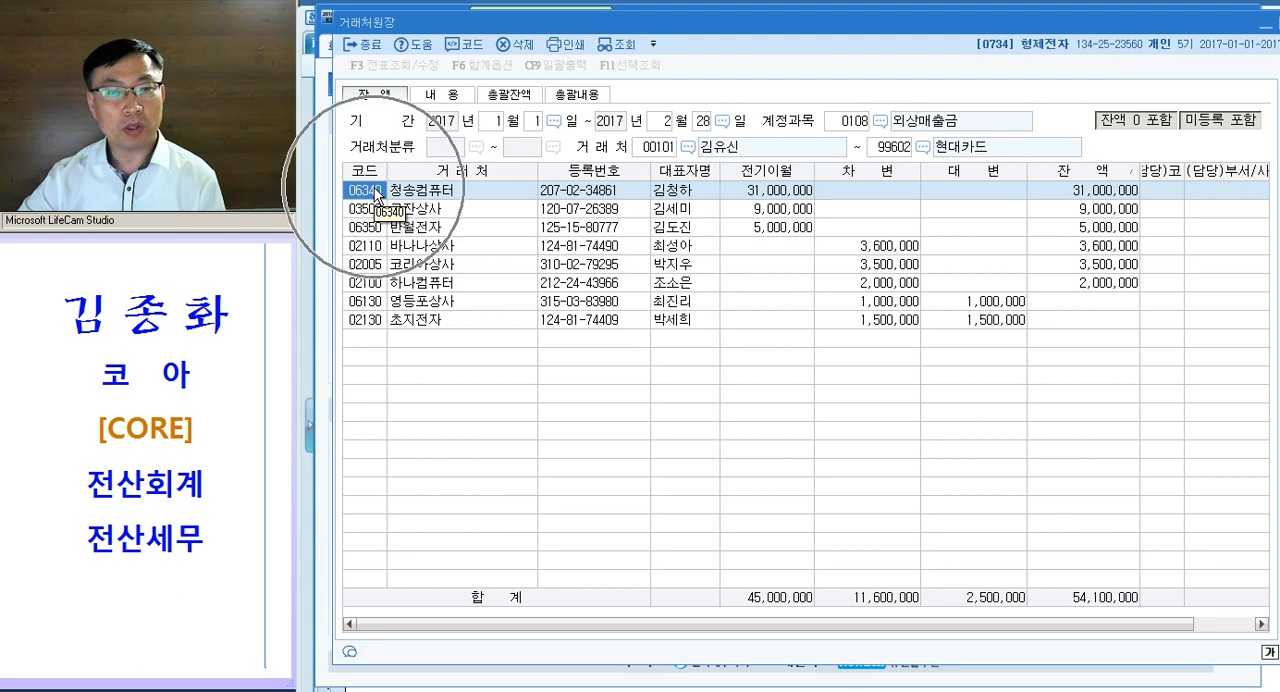
left_click(1075, 195)
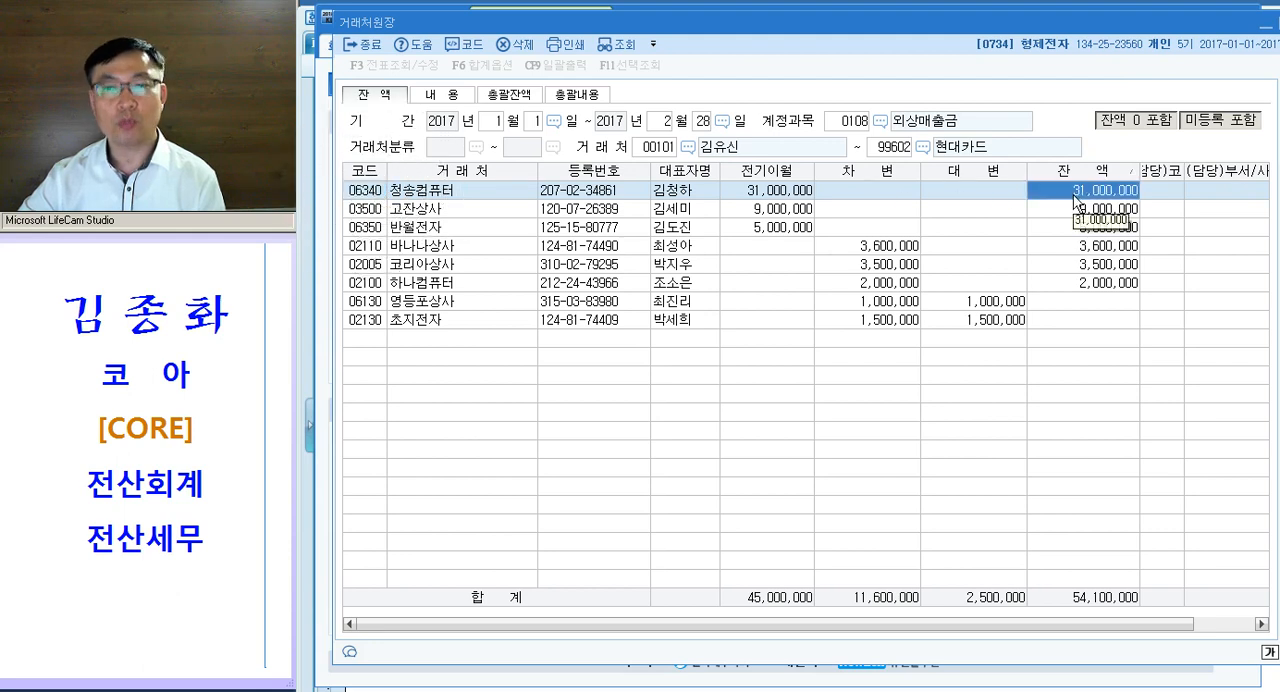
left_click(393, 195)
left_click(377, 195)
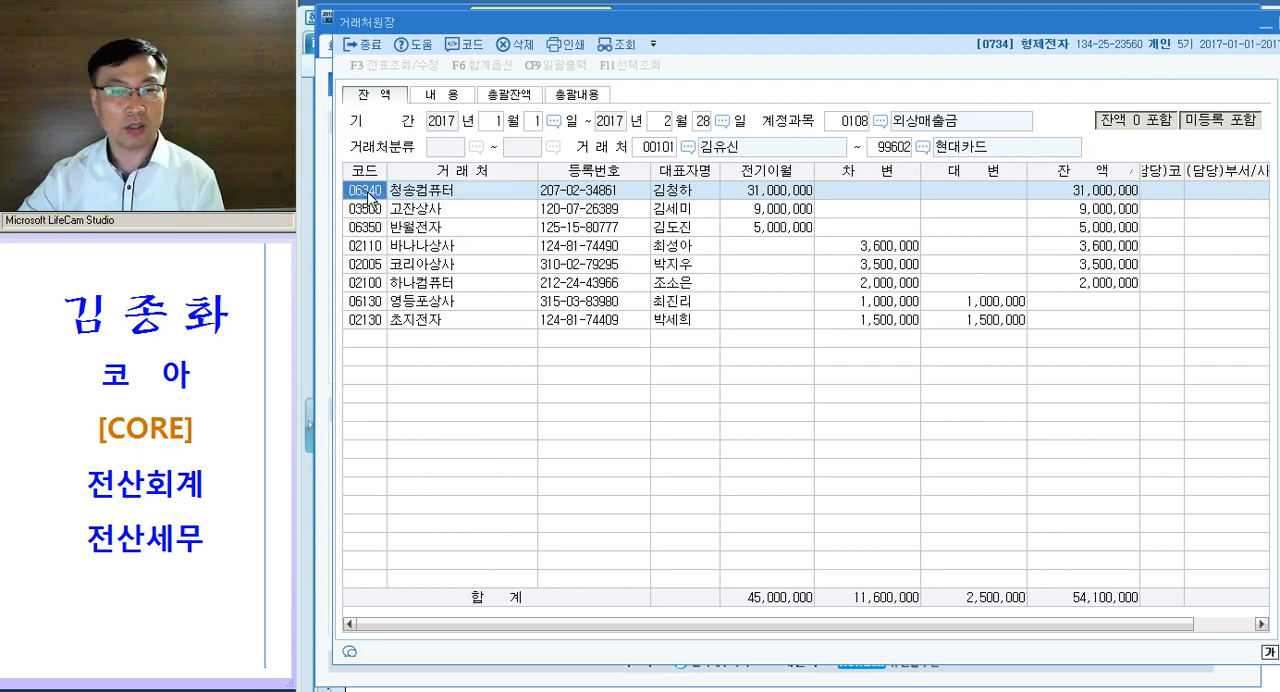